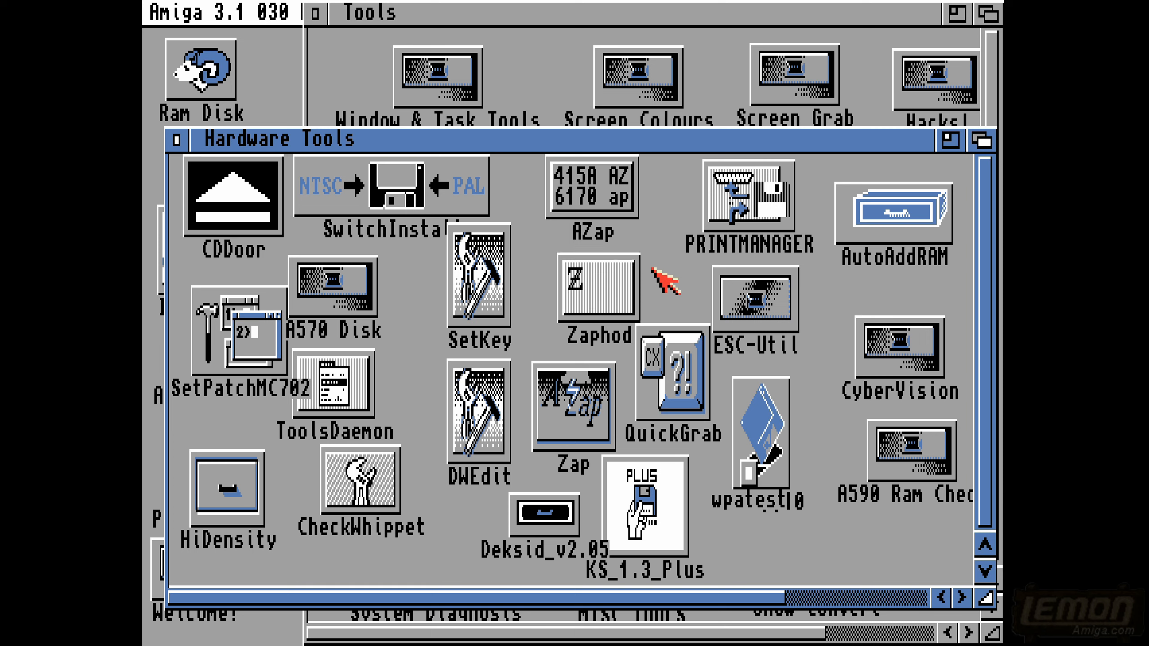
left_click(537, 526)
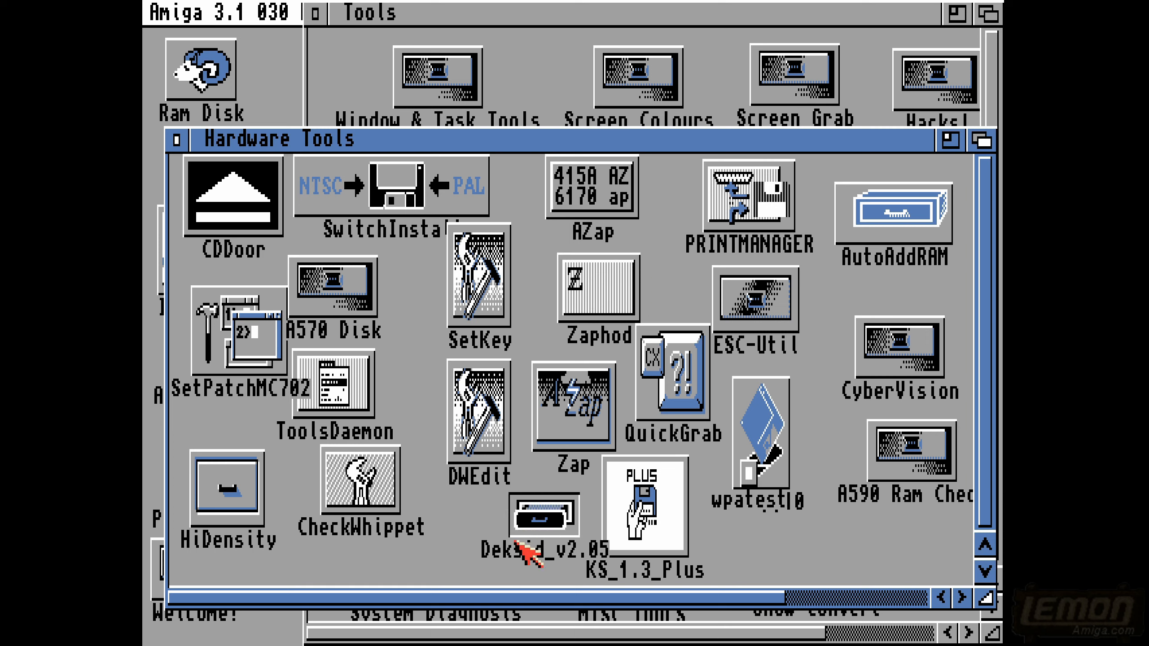
left_click(437, 553)
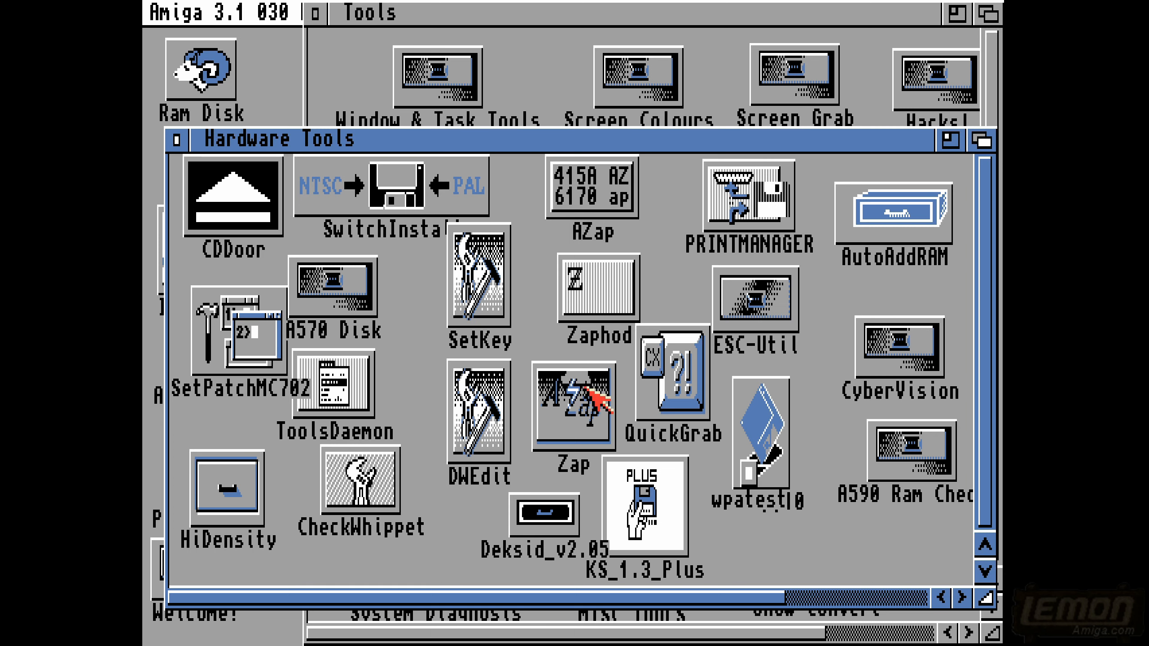
- Close the Tools window and open a Shell from the Files drive
left_click(315, 14)
left_click(968, 111)
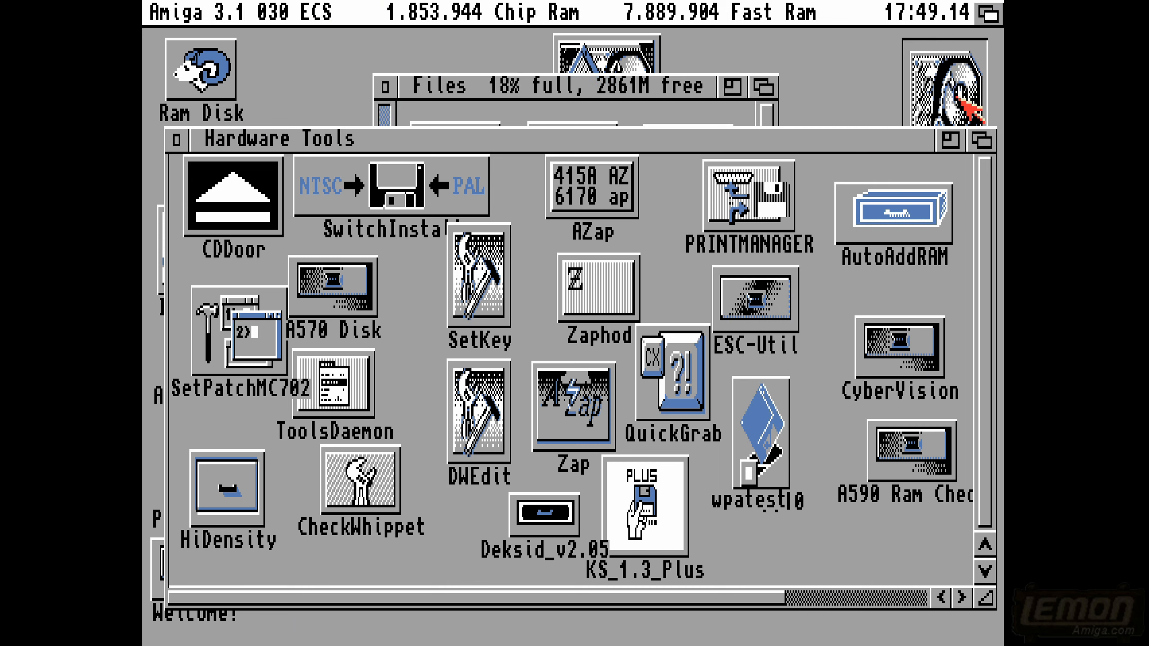
double_click(956, 96)
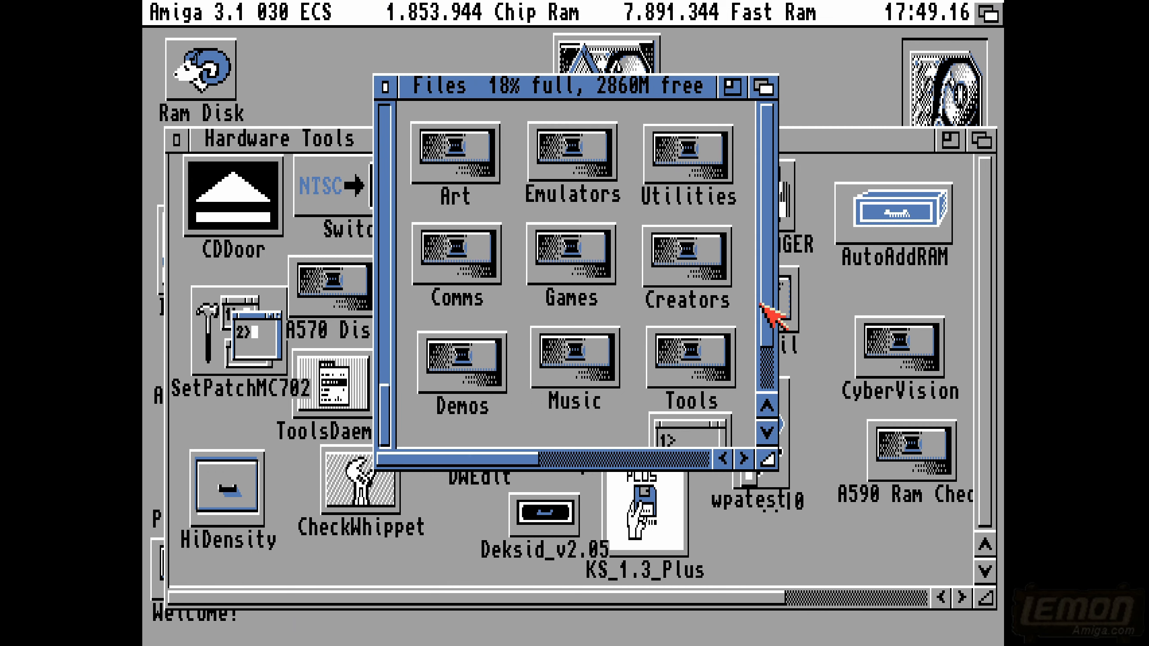
left_click_drag(763, 293, 753, 412)
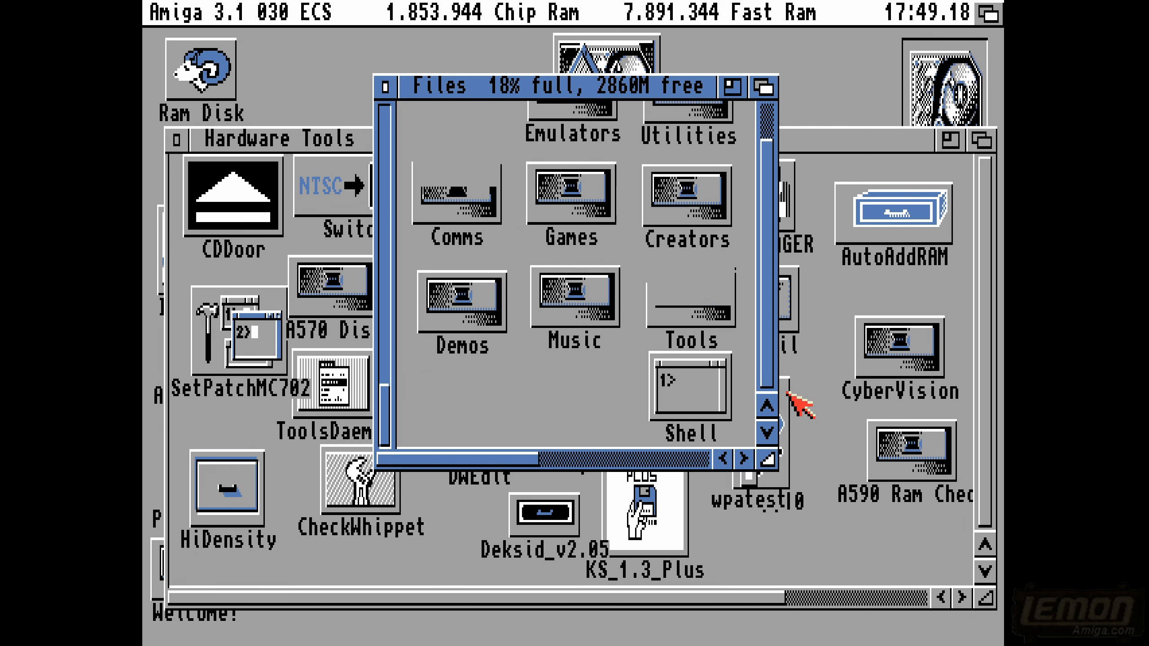
double_click(677, 393)
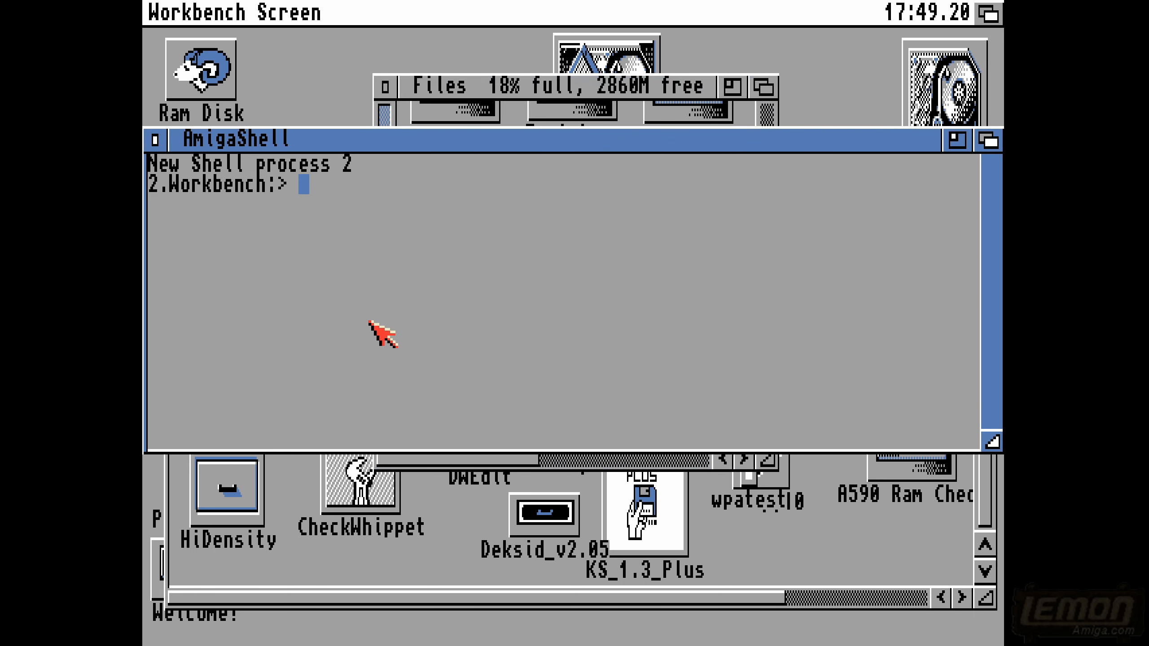
- Launch the hex editor from the Shell with the command zap, then close its empty window
key("Return")
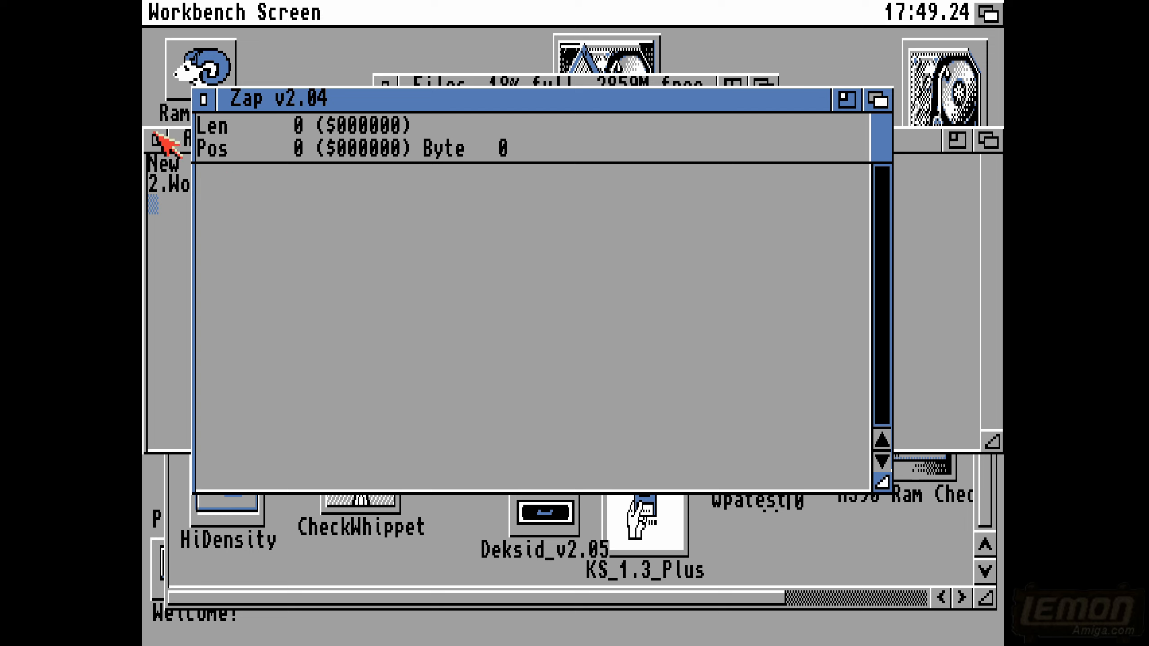
right_click(403, 245)
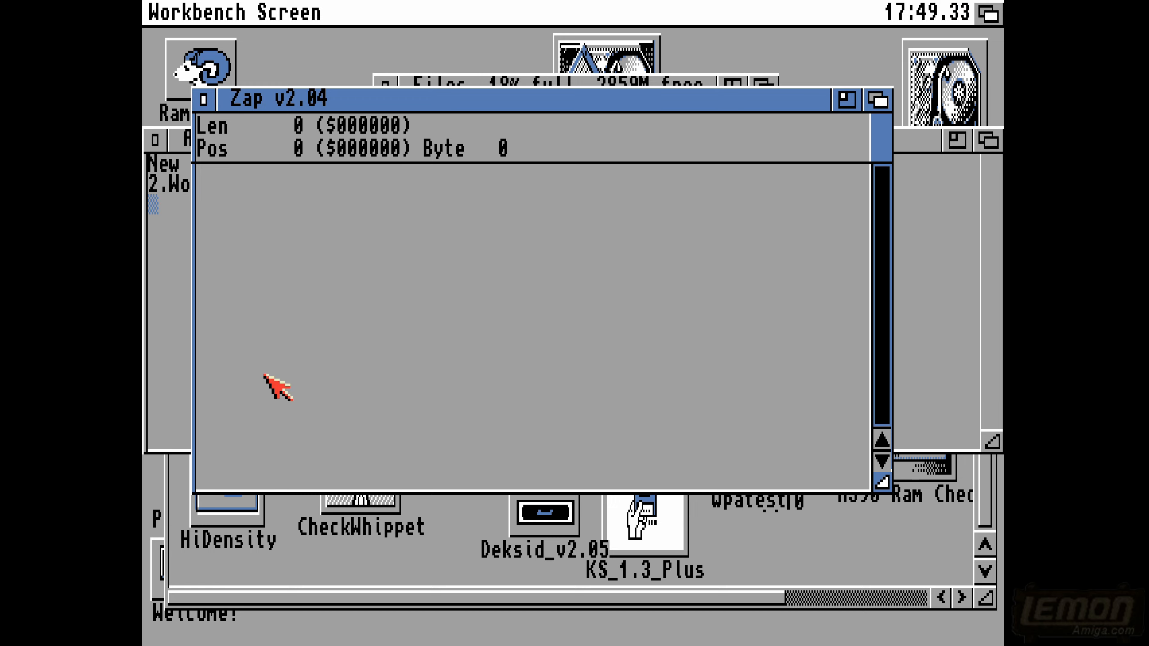
left_click(203, 99)
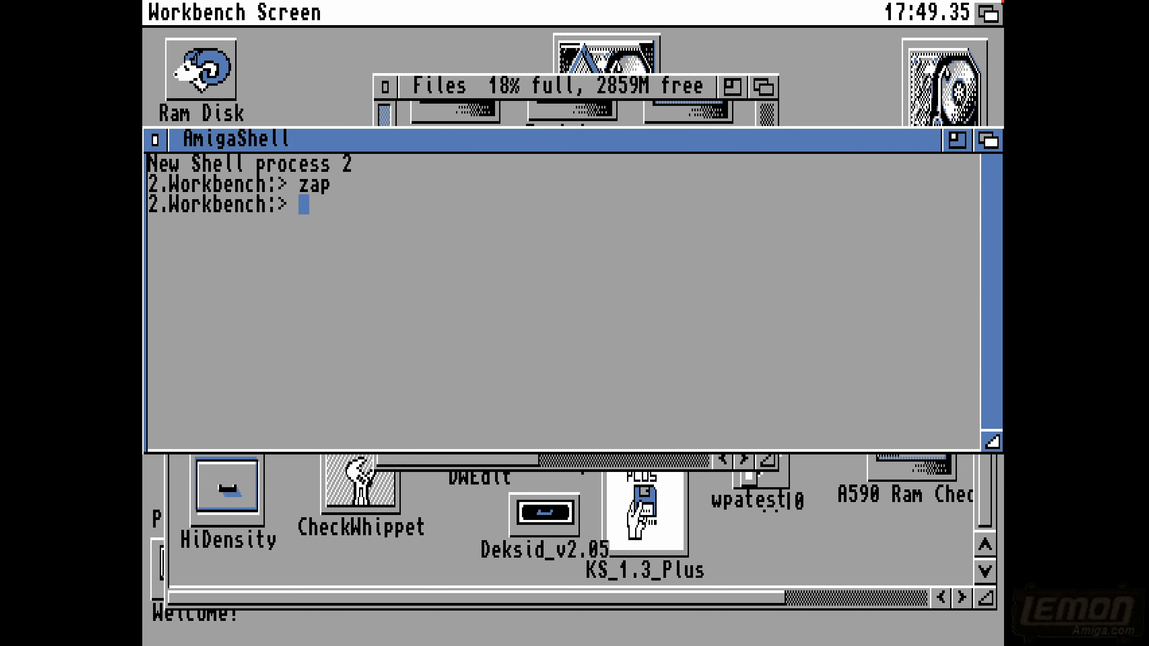
- Switch to Directory Opus and go to the folder dh0:Games/Strategy-Puzzle/-Ancient/Hannibal
double_click(635, 52)
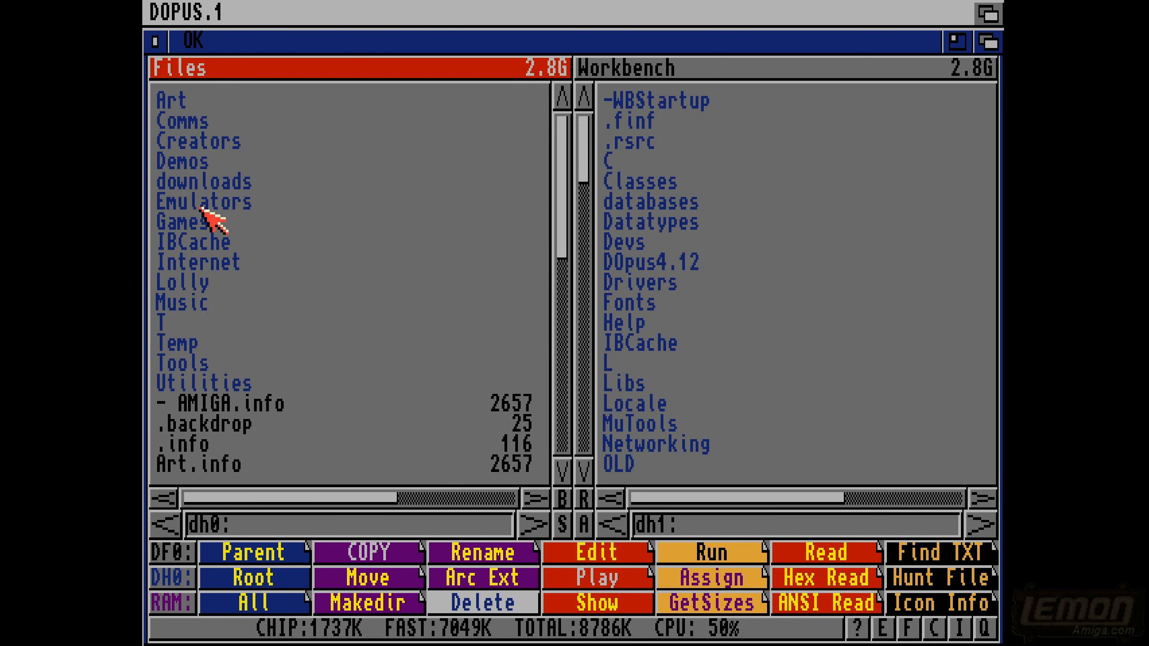
double_click(192, 222)
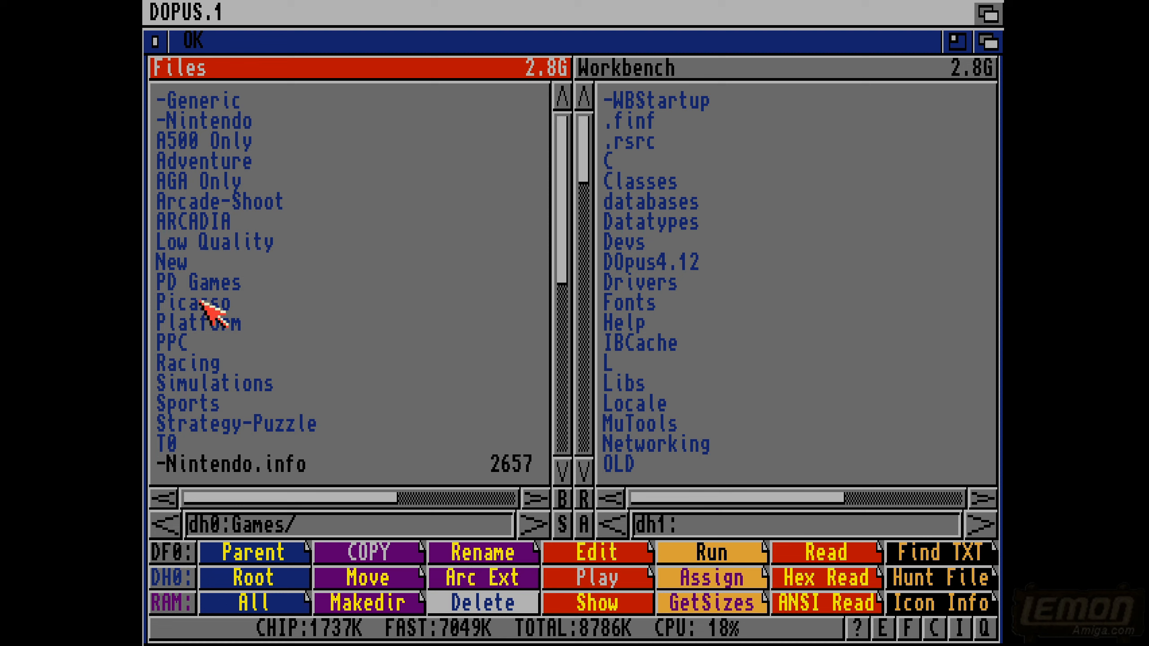
double_click(221, 422)
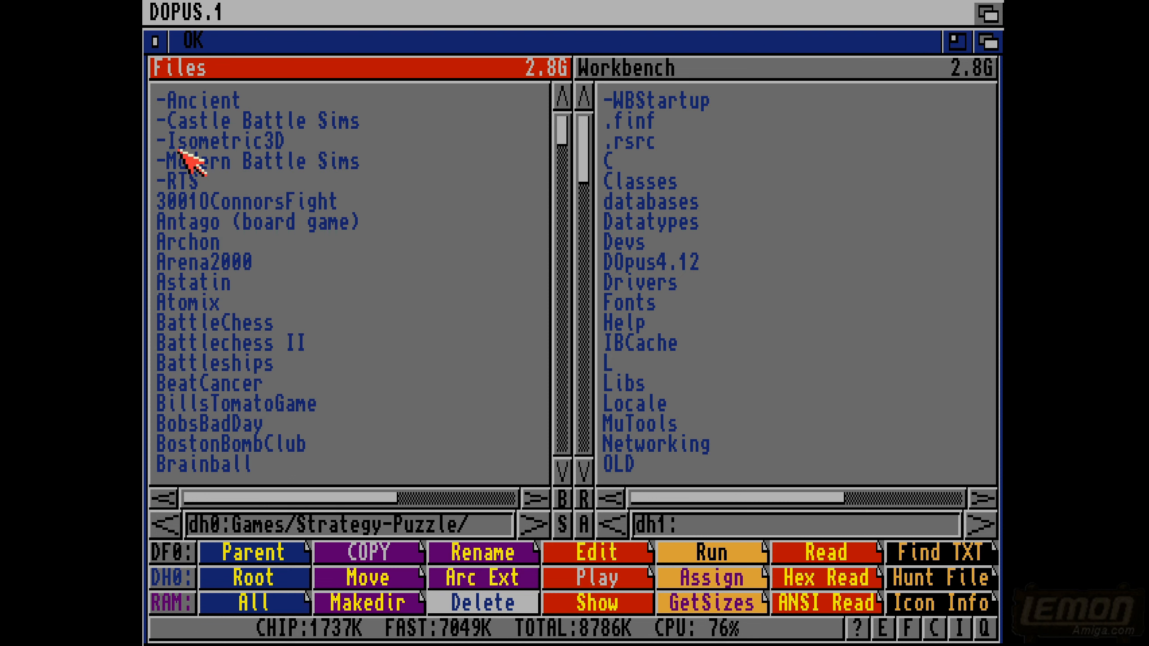
double_click(178, 103)
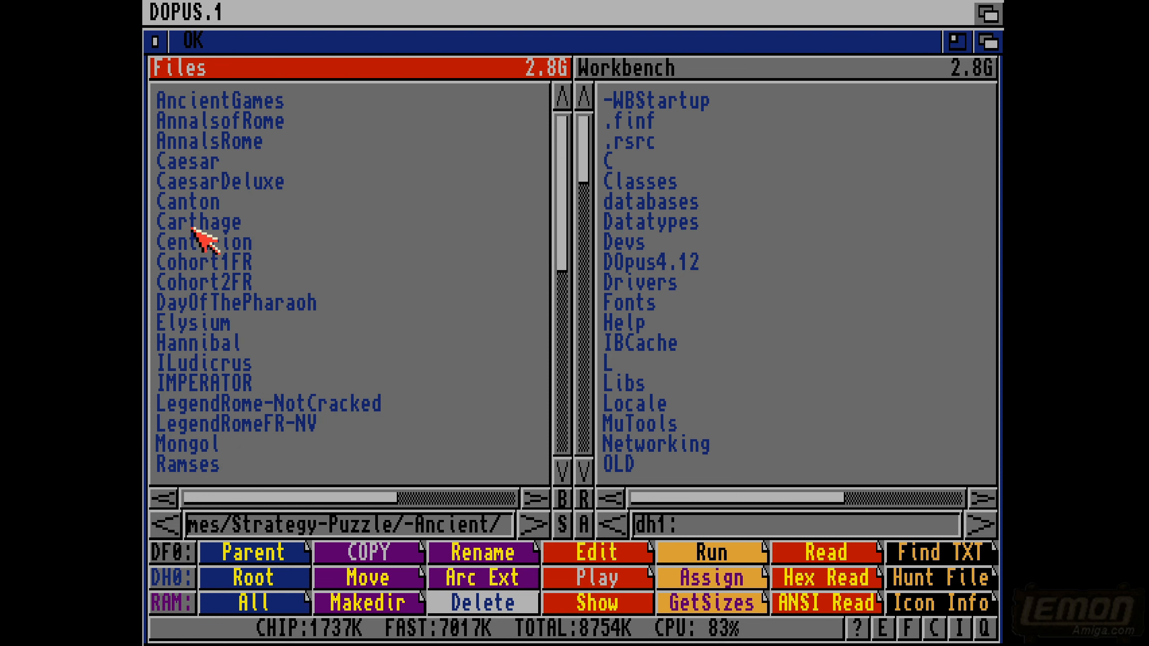
double_click(192, 341)
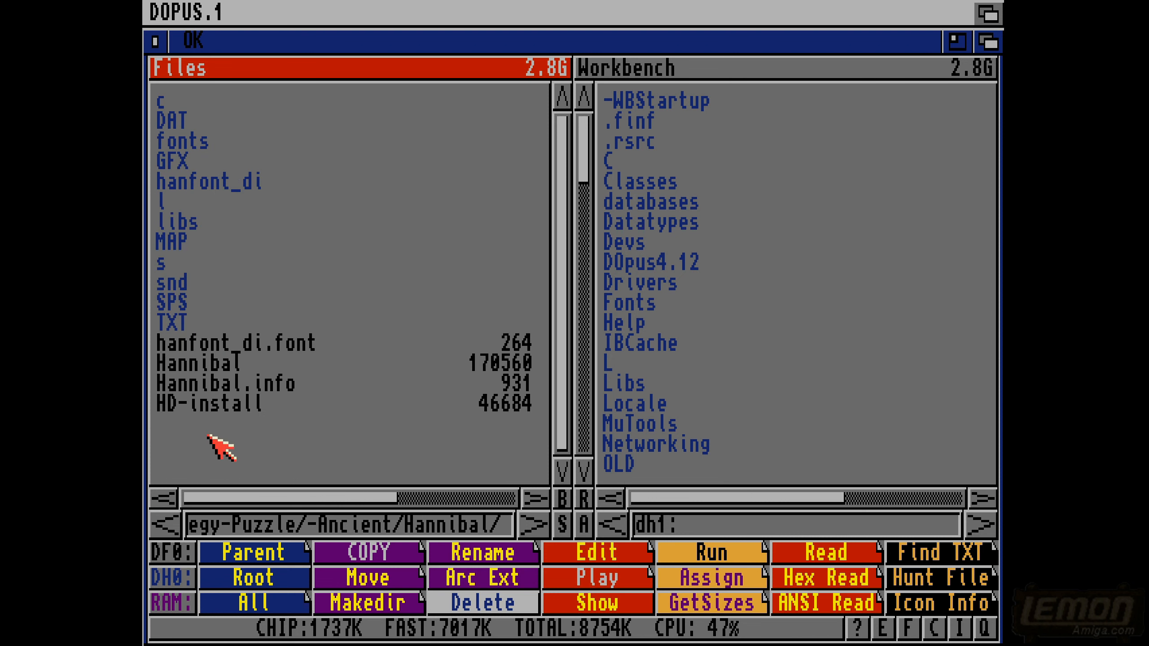
- View the Hannibal program file as text through to its end, then close the viewer
left_click(208, 362)
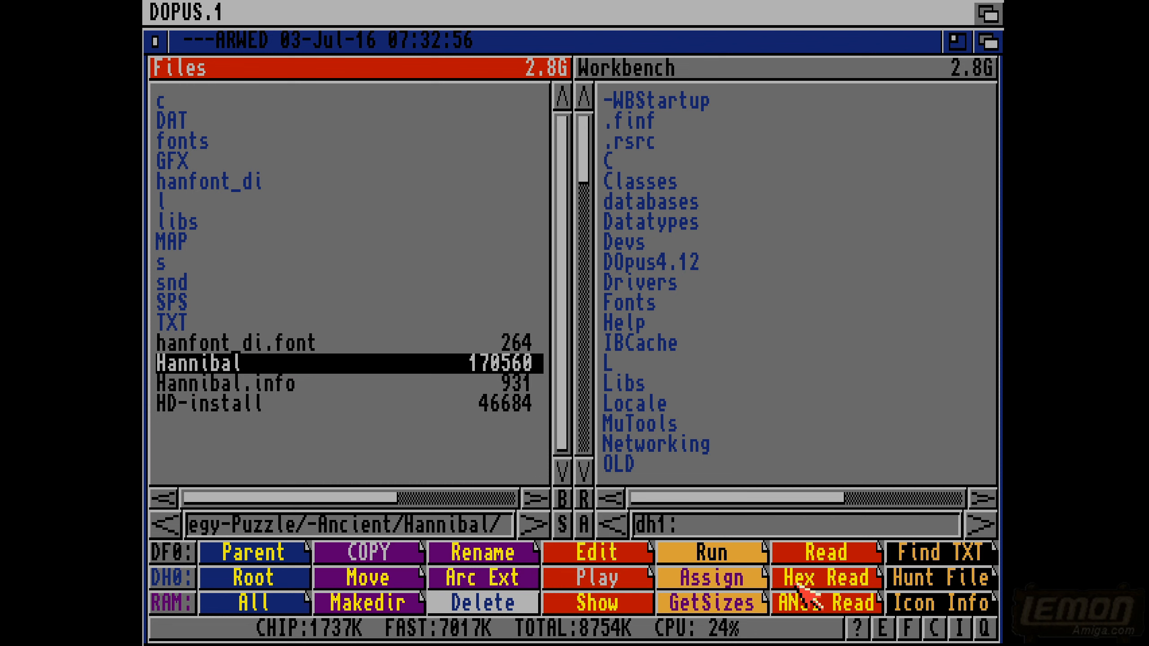
left_click(808, 597)
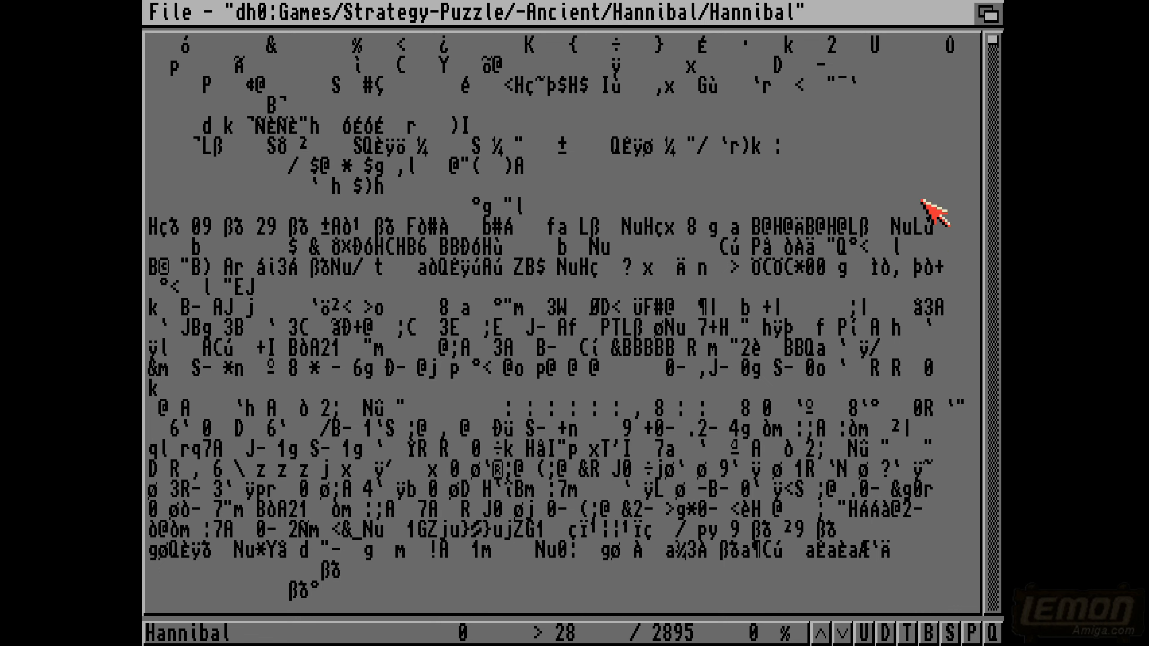
left_click_drag(992, 43, 997, 611)
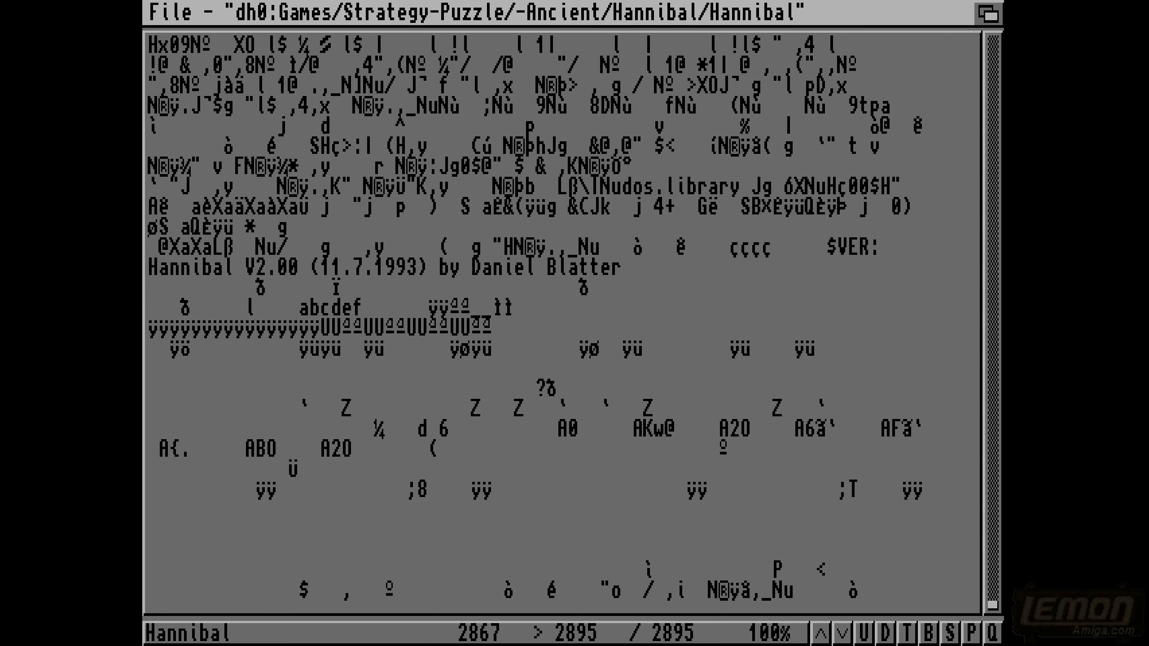
key("Escape")
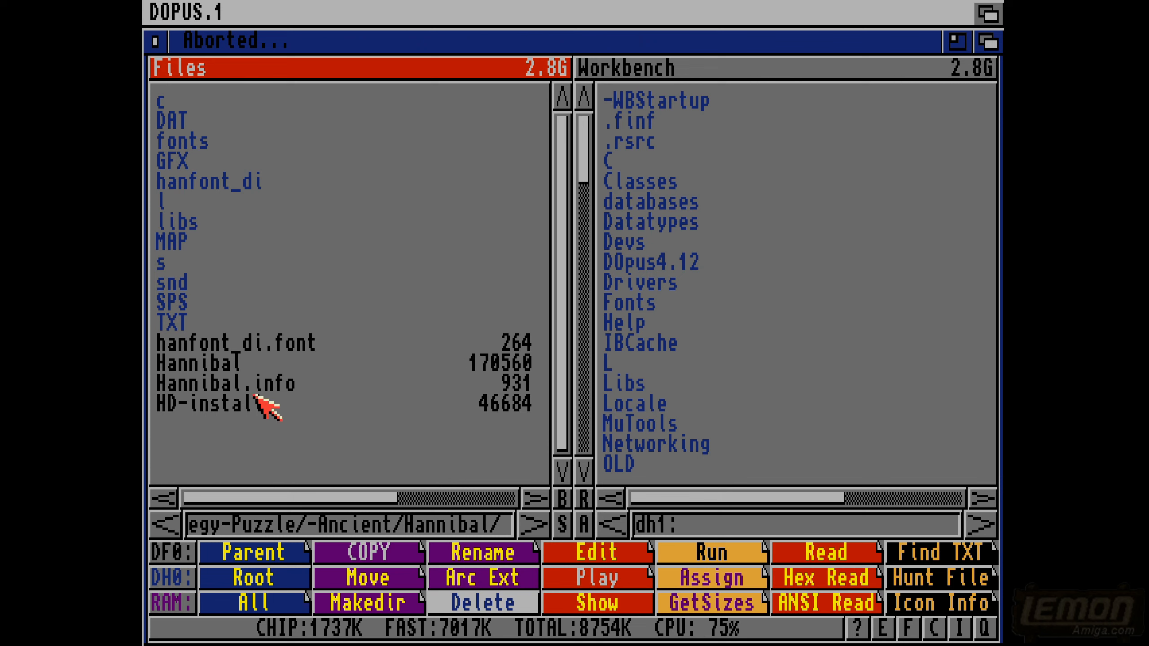
- Open the TXT folder, look inside its org subfolder and return to TXT
double_click(173, 326)
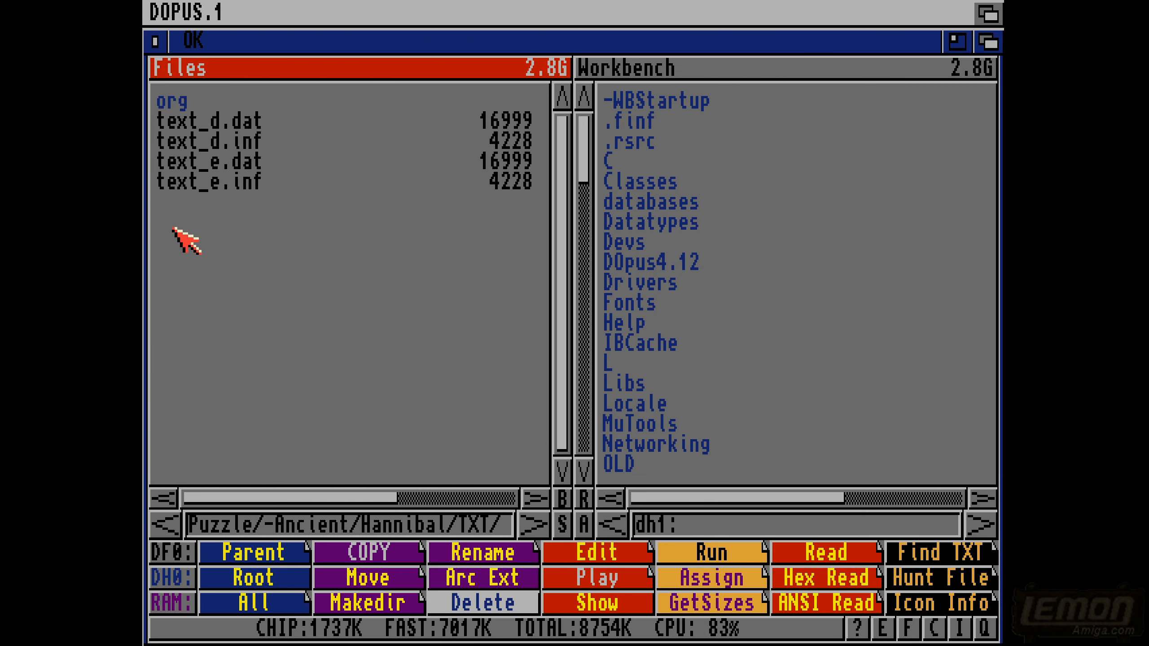
double_click(173, 103)
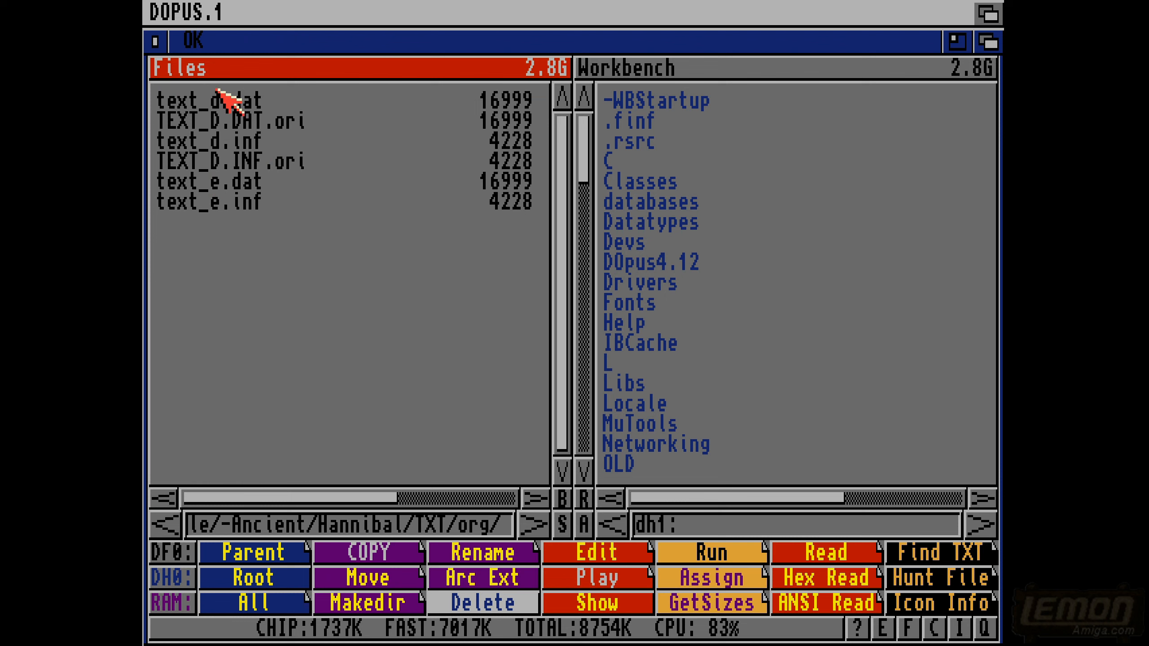
left_click(144, 218)
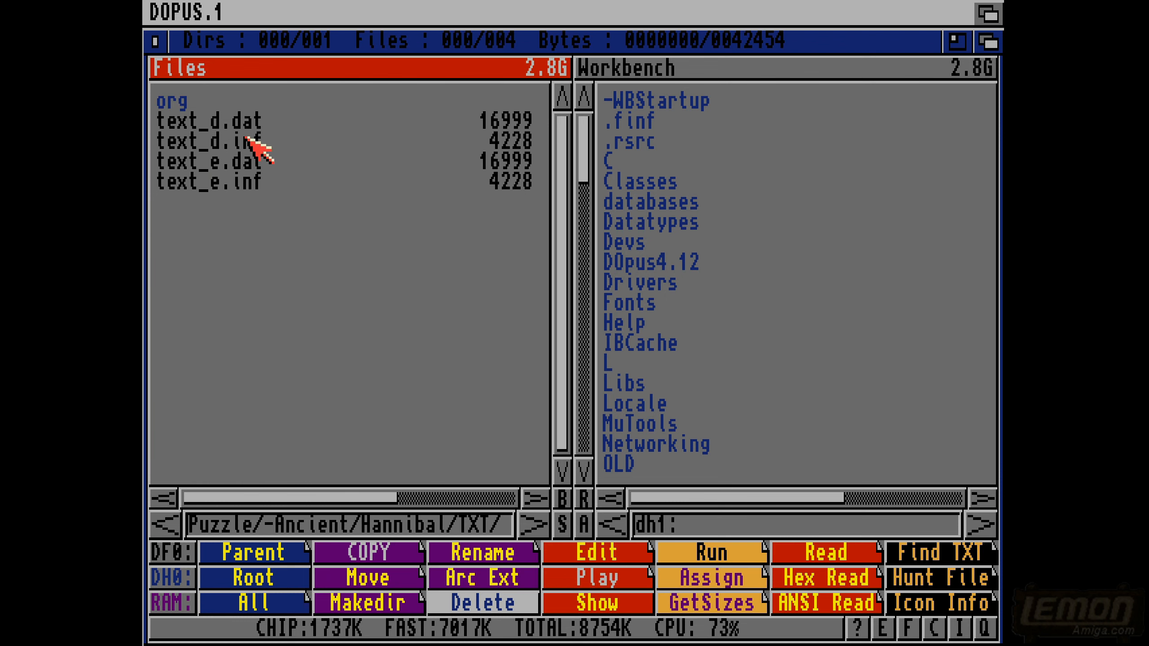
- Read through the town names and game messages in text_e.dat, then close the viewer
left_click(230, 162)
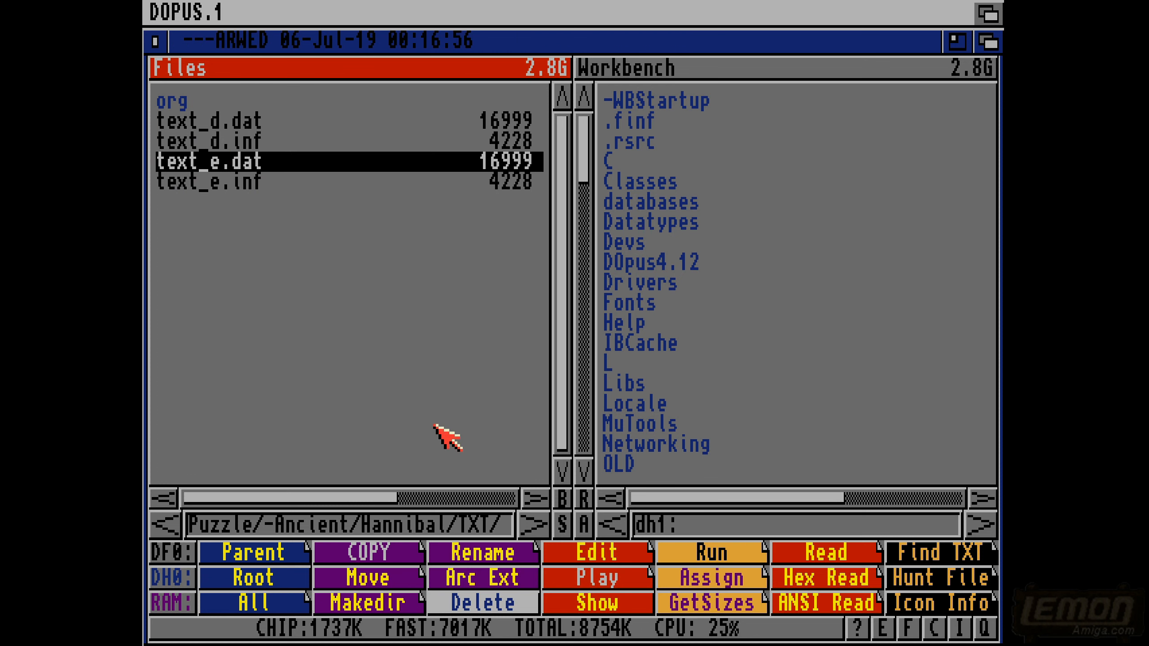
left_click(792, 598)
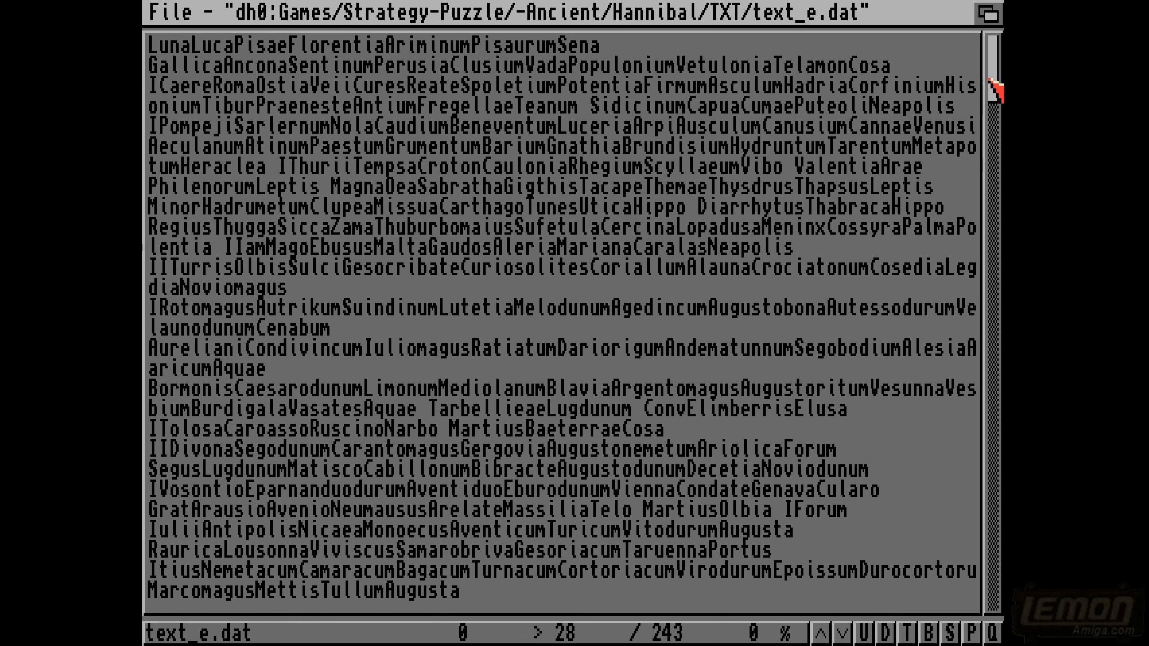
left_click_drag(992, 75, 995, 546)
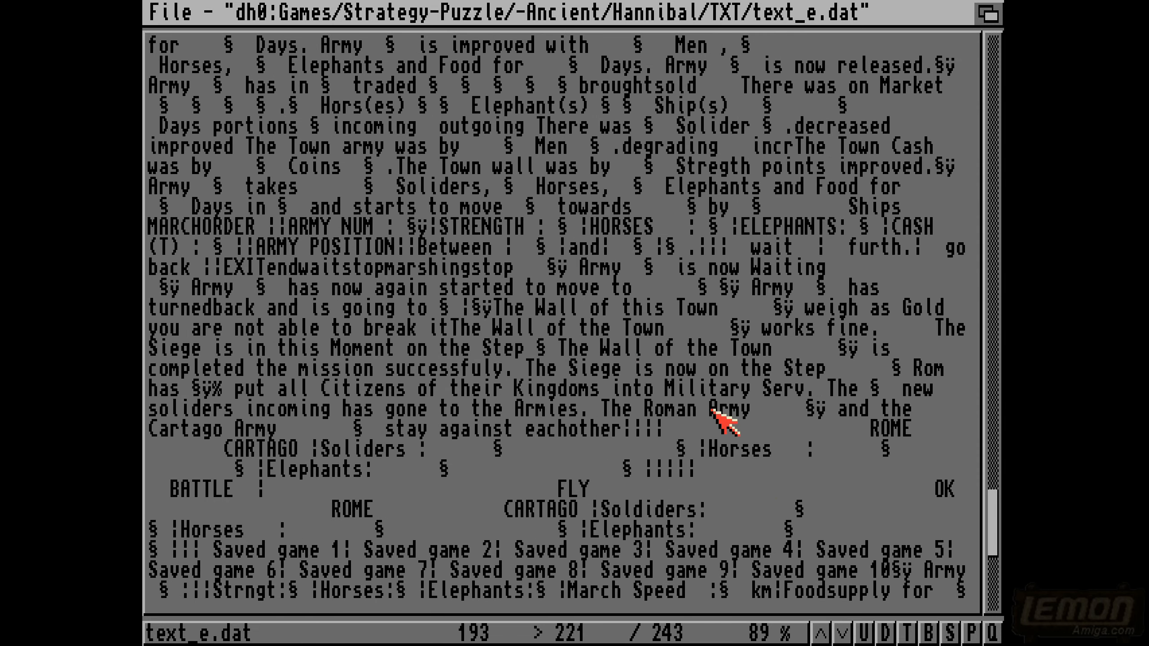
left_click_drag(989, 502, 990, 184)
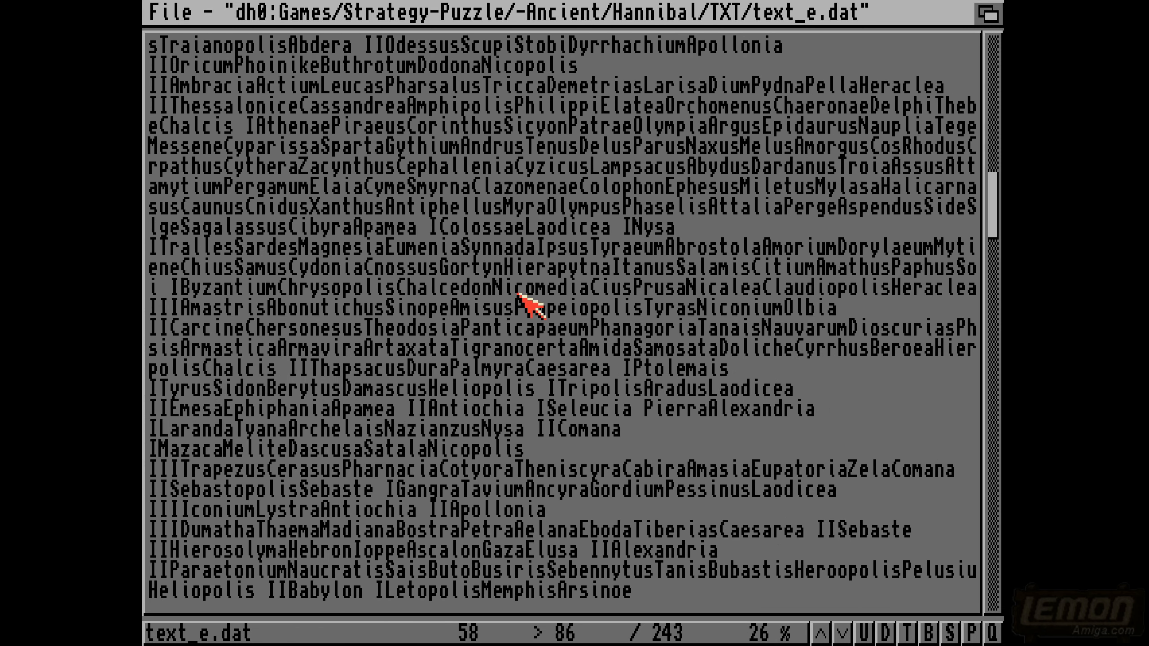
scroll(510, 310, "up", 2)
key("Escape")
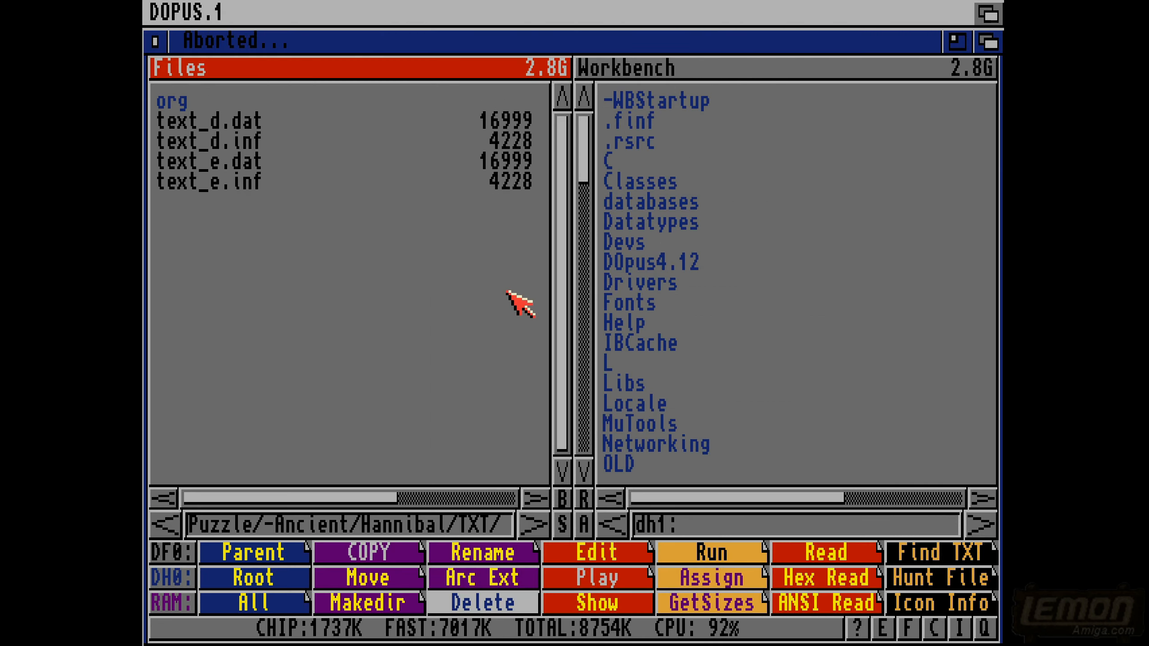
- Open text_e.dat in the ZAP hex editor
left_click(317, 162)
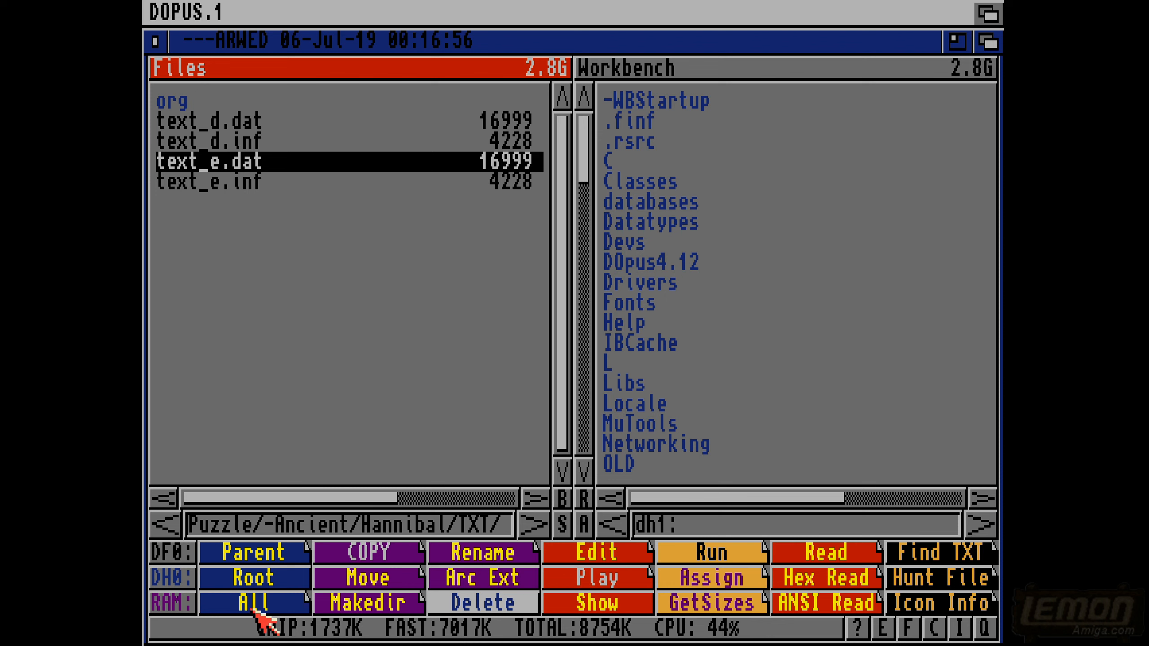
left_click(248, 631)
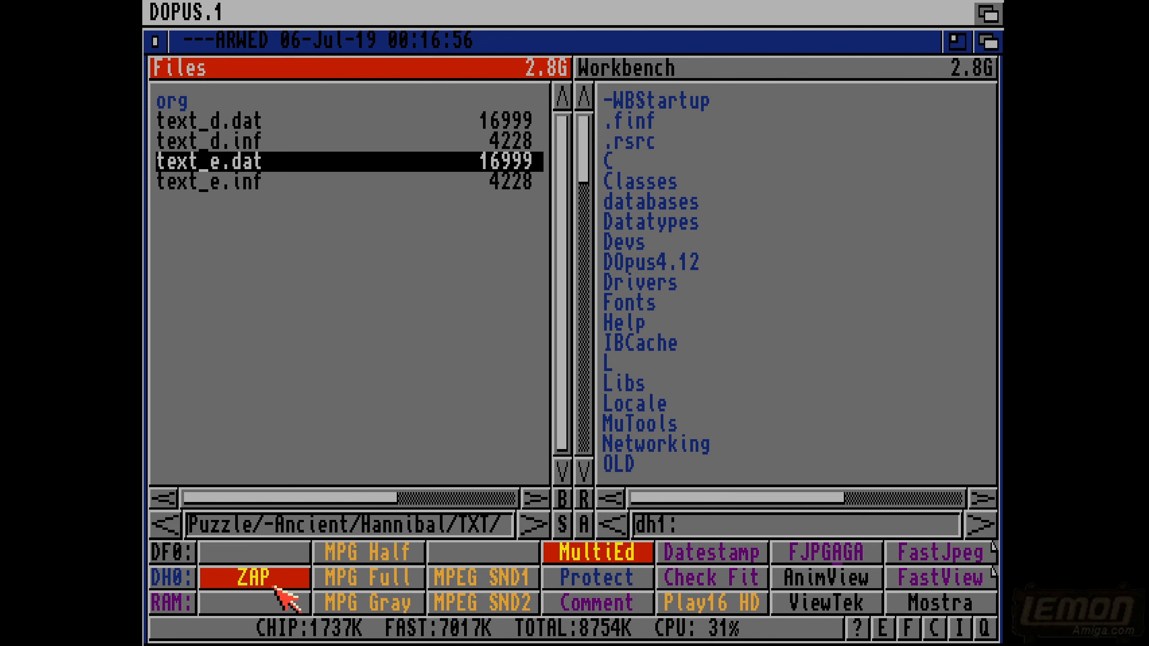
left_click(284, 577)
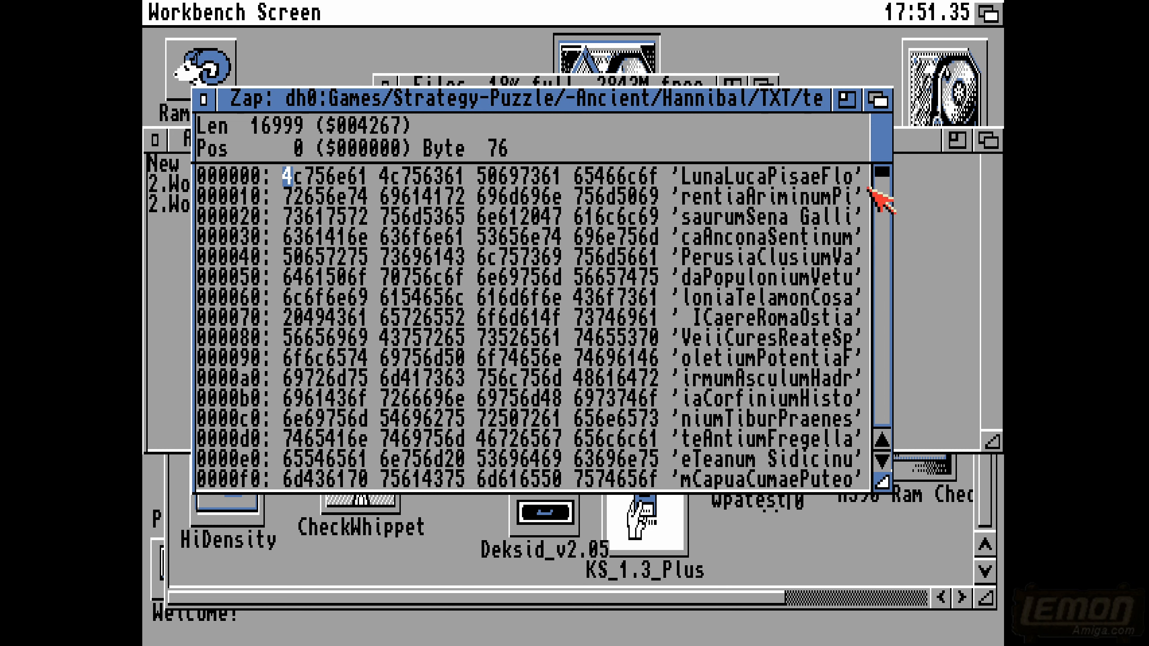
- Examine the siege, battle, saved-game and army messages in the later part of text_e.dat, then quit Zap
left_click_drag(882, 171, 883, 355)
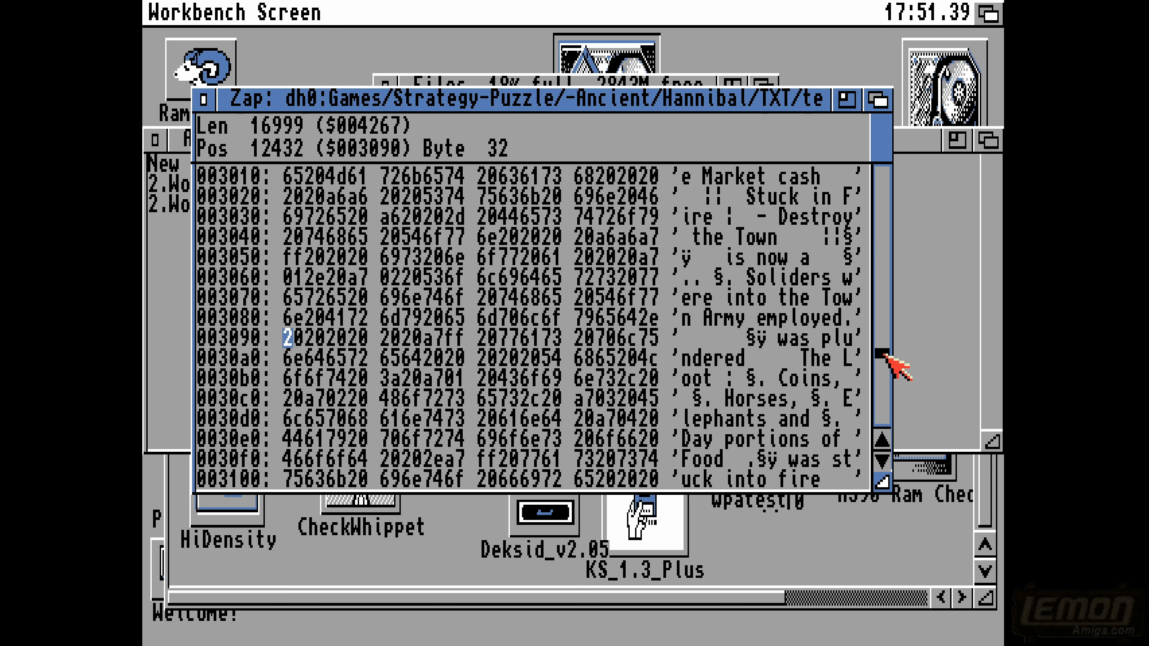
left_click_drag(883, 355, 882, 390)
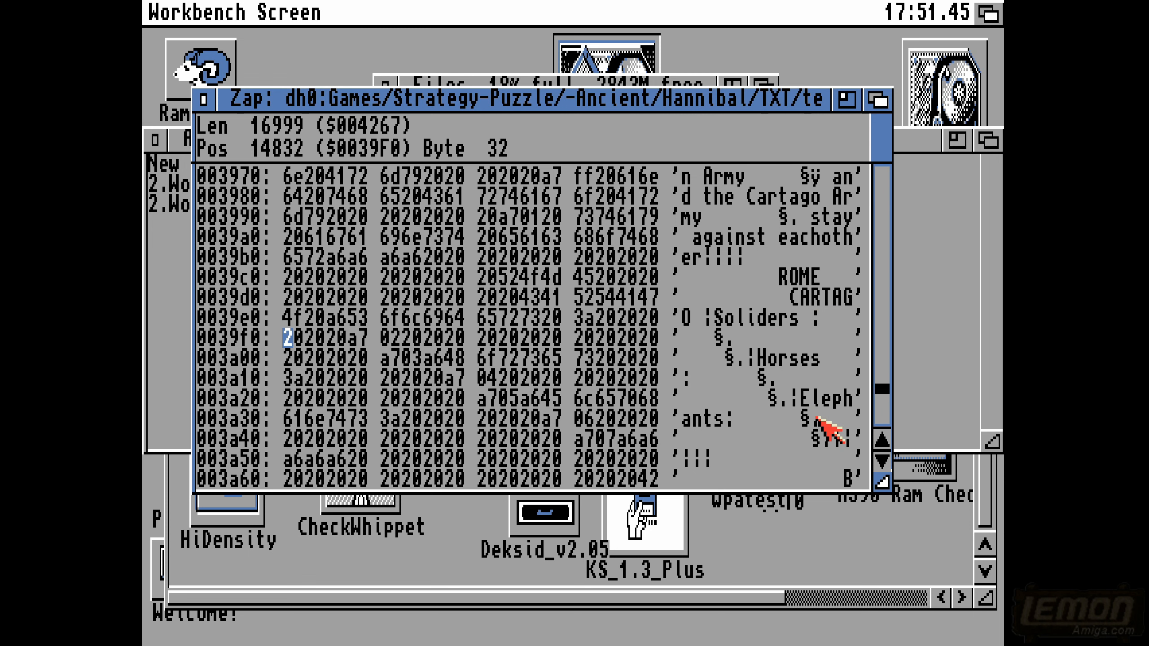
left_click(885, 332)
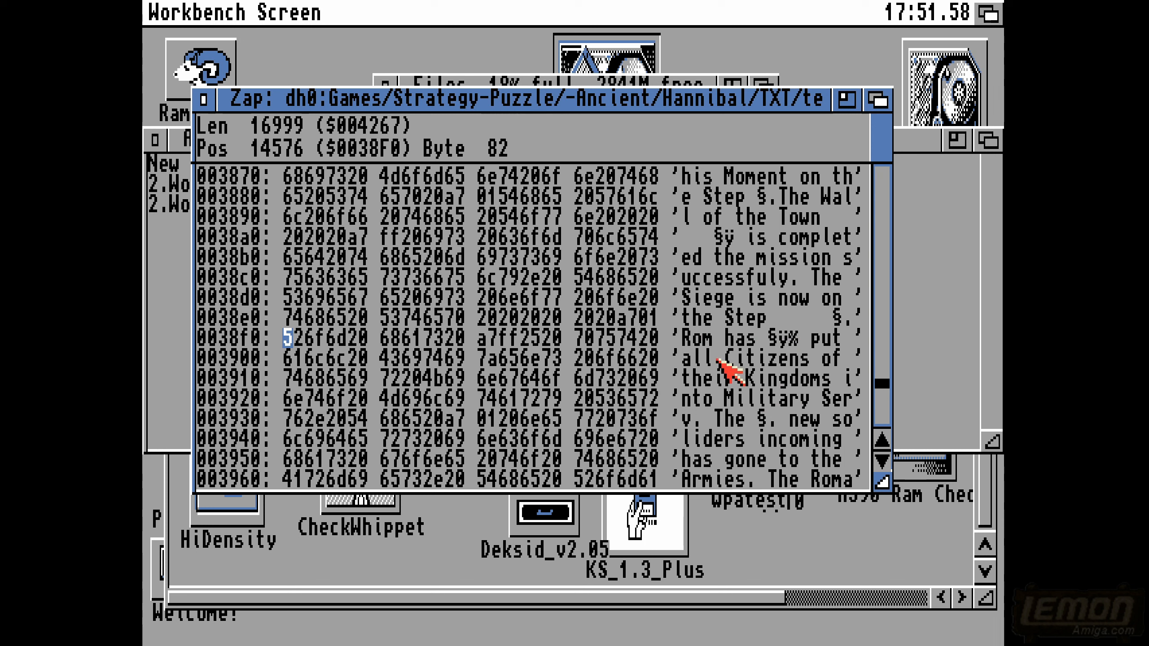
left_click(883, 404)
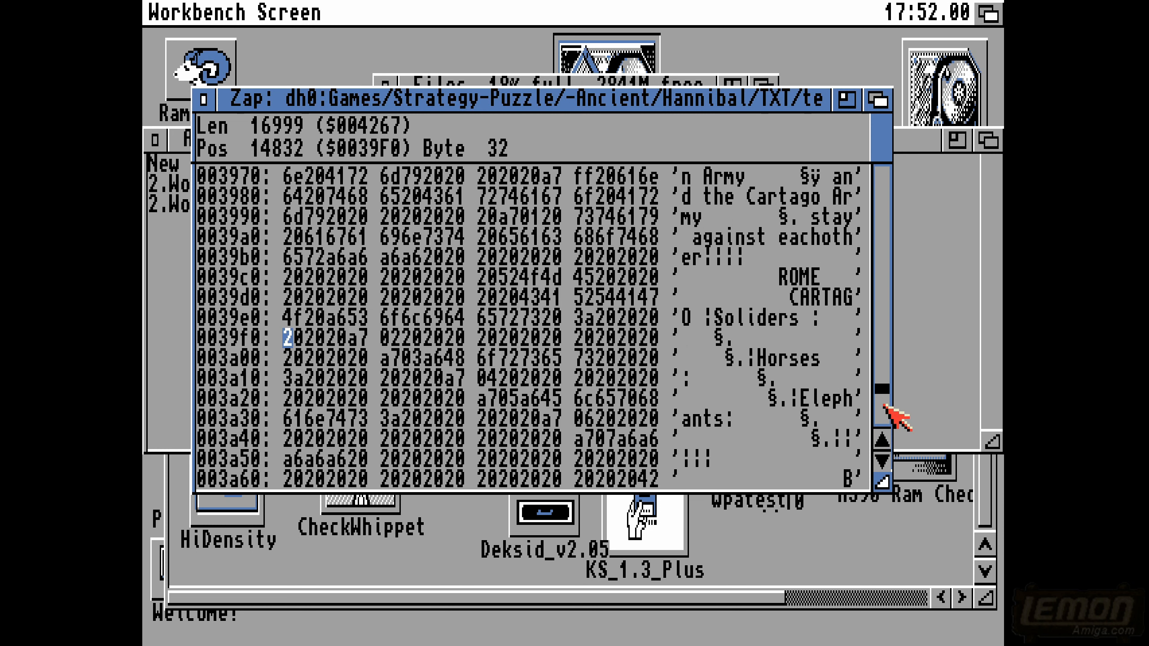
left_click(883, 412)
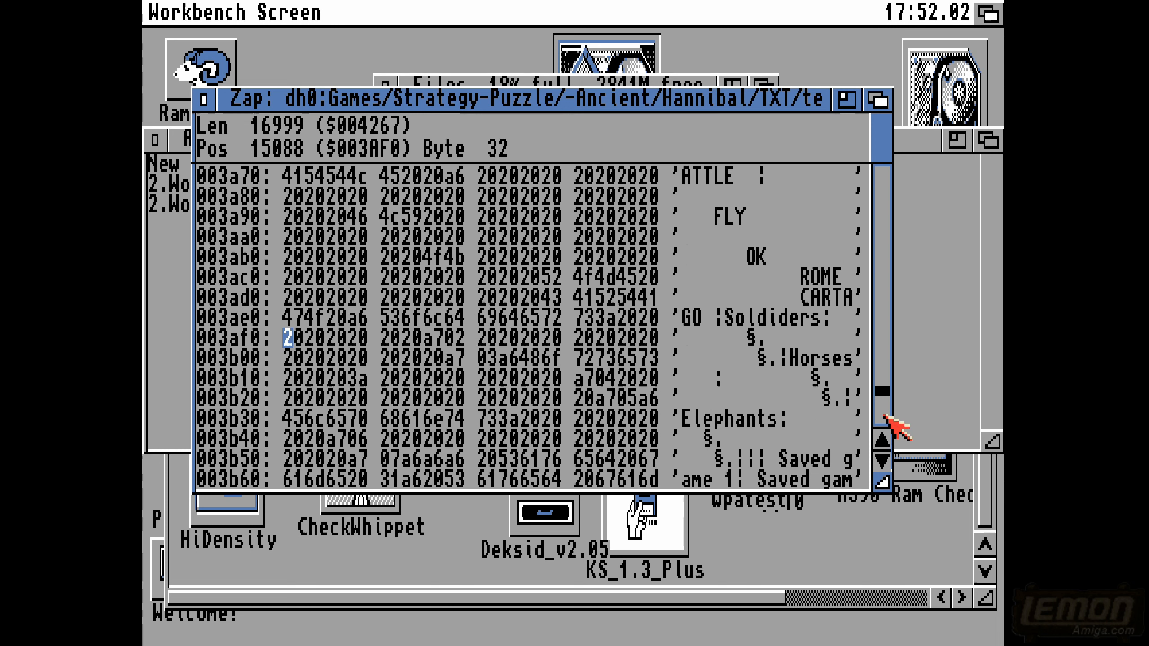
left_click(884, 415)
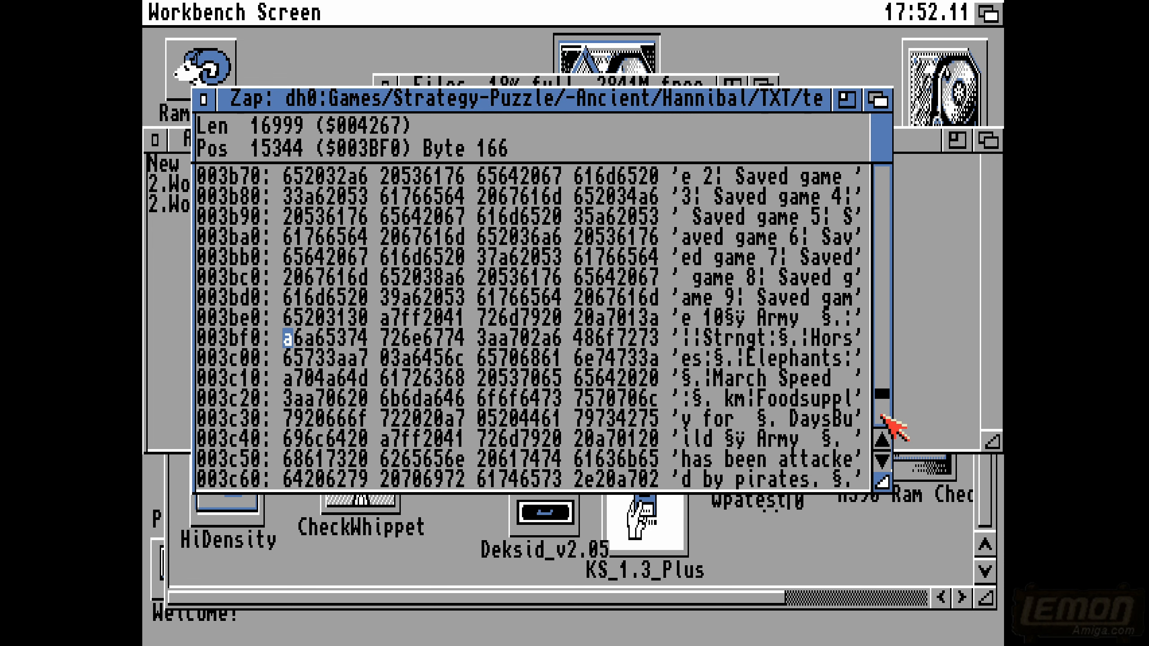
left_click(882, 415)
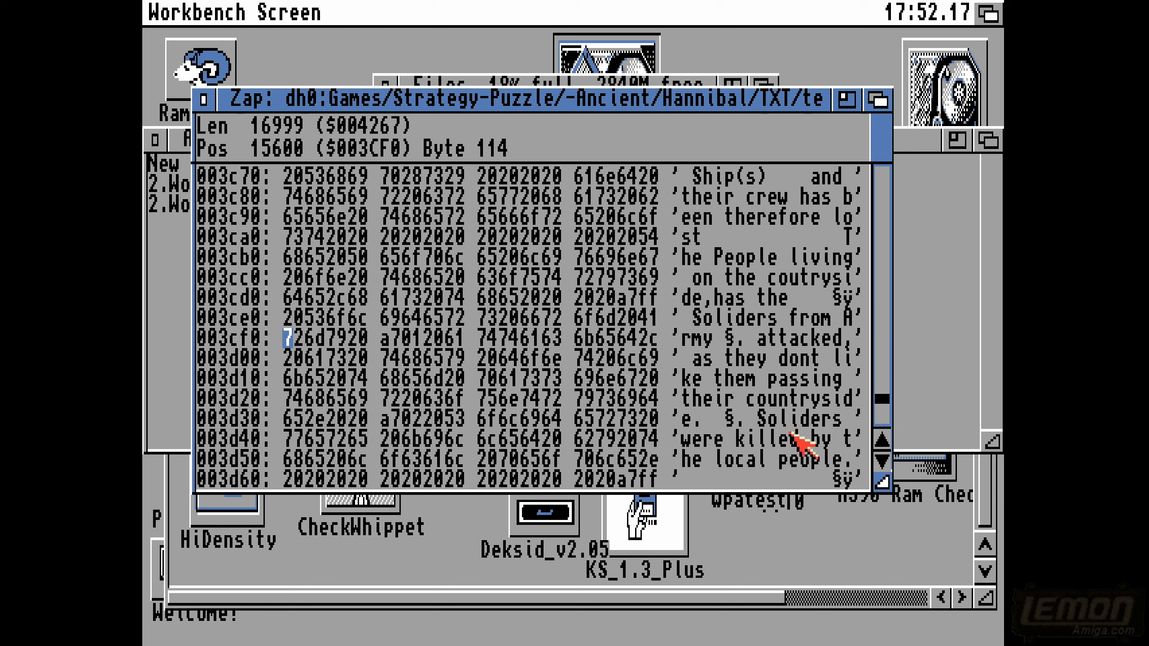
right_click(267, 109)
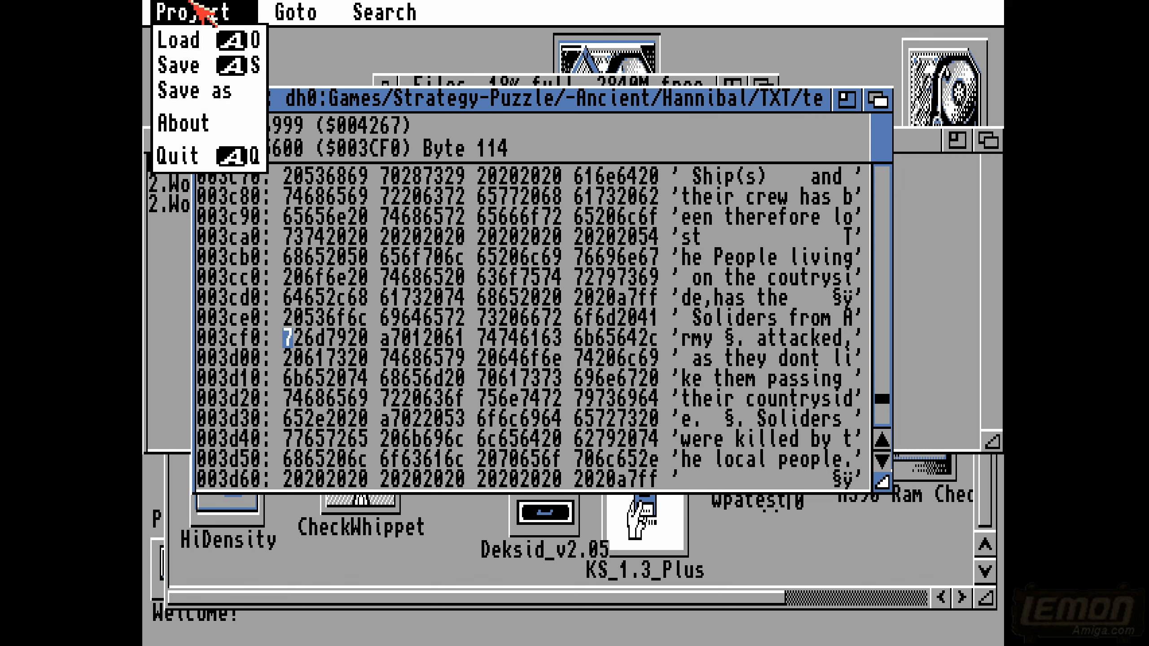
left_click(205, 96)
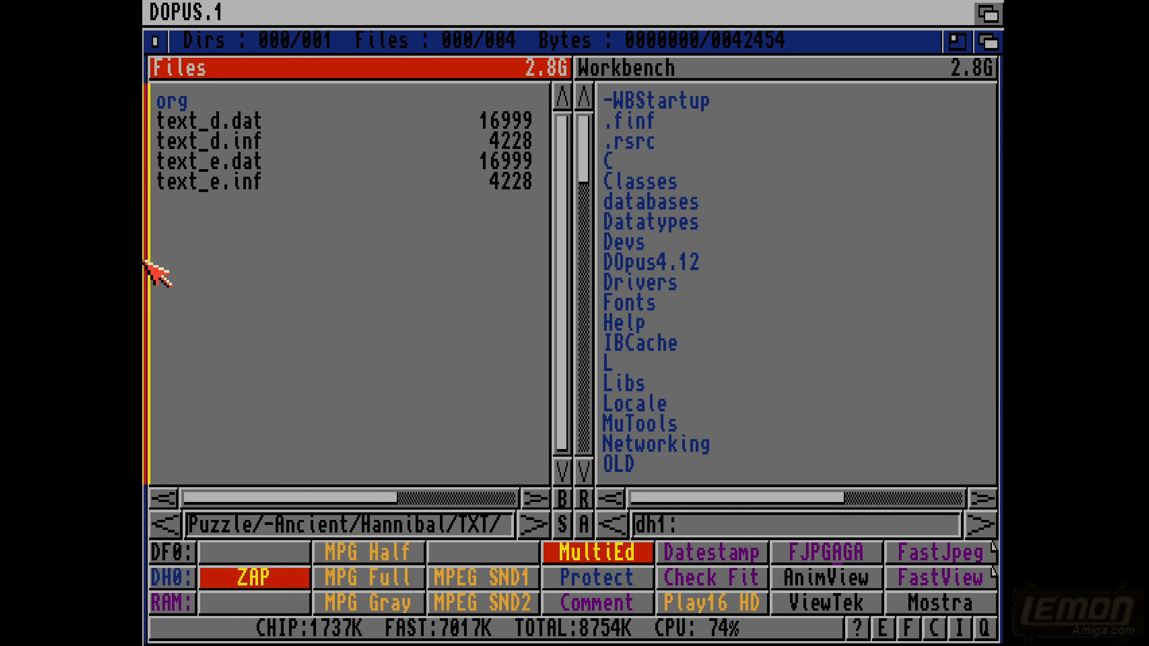
- Go back up to the -Ancient folder and open the data folder inside Caesar
left_click(145, 263)
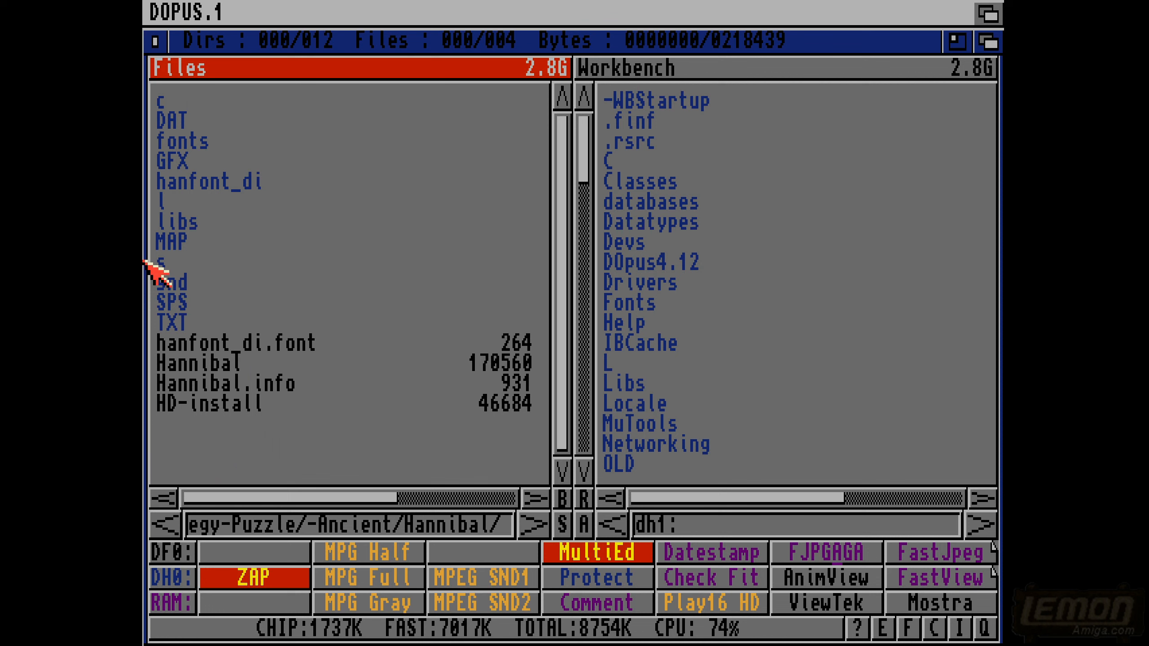
left_click(145, 263)
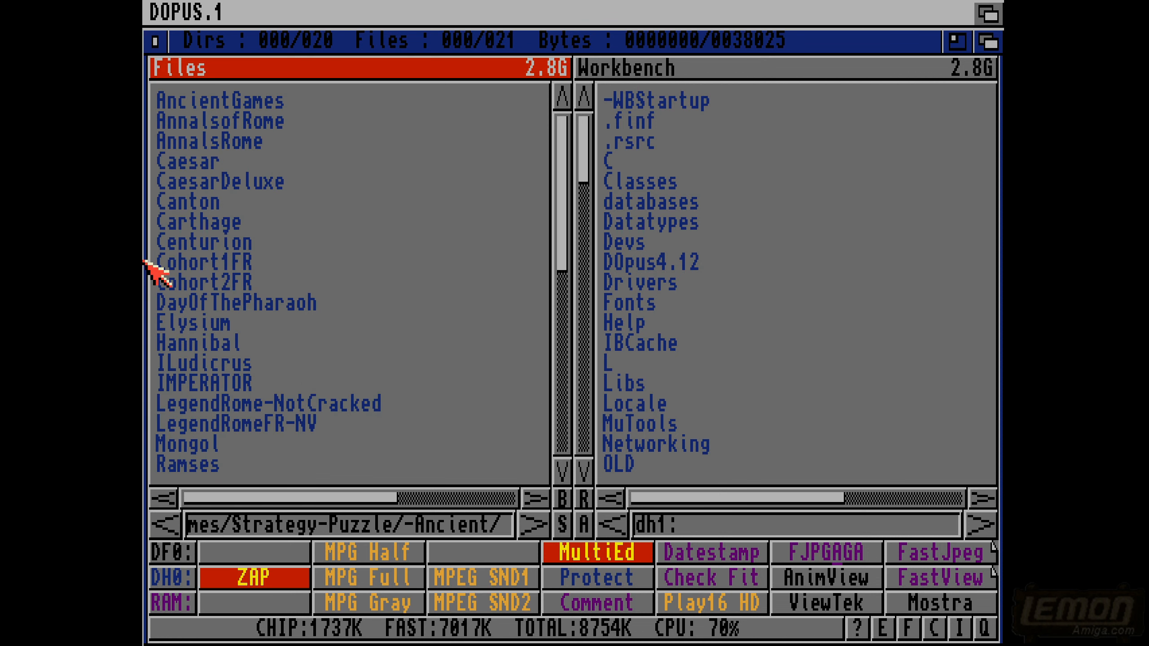
double_click(172, 163)
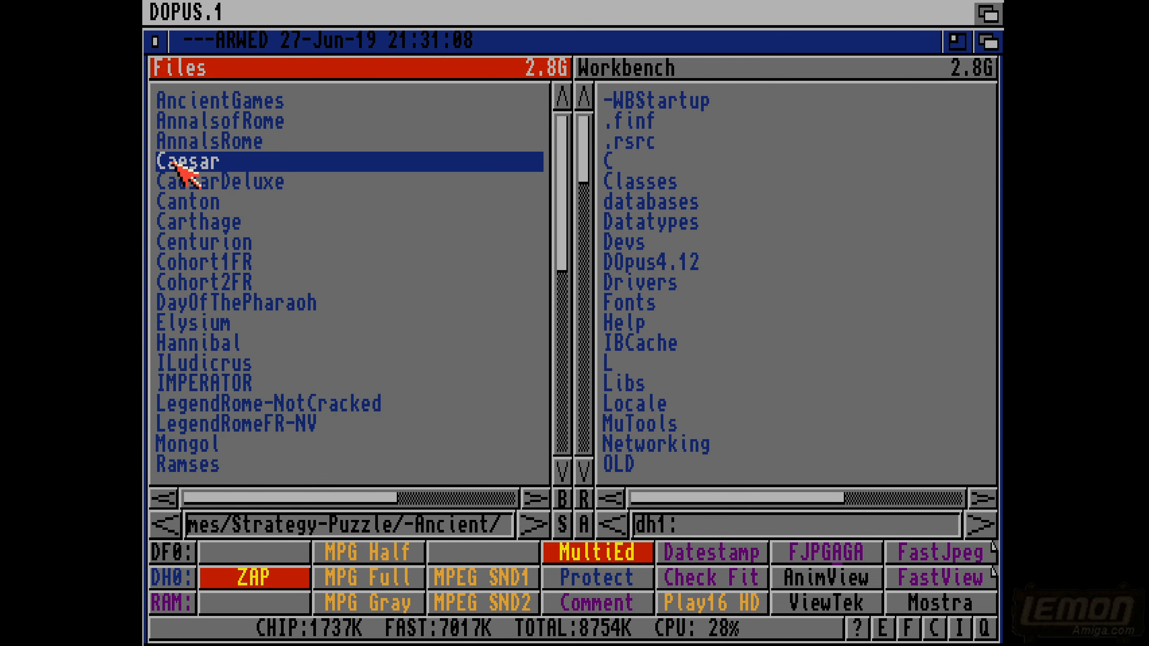
double_click(181, 102)
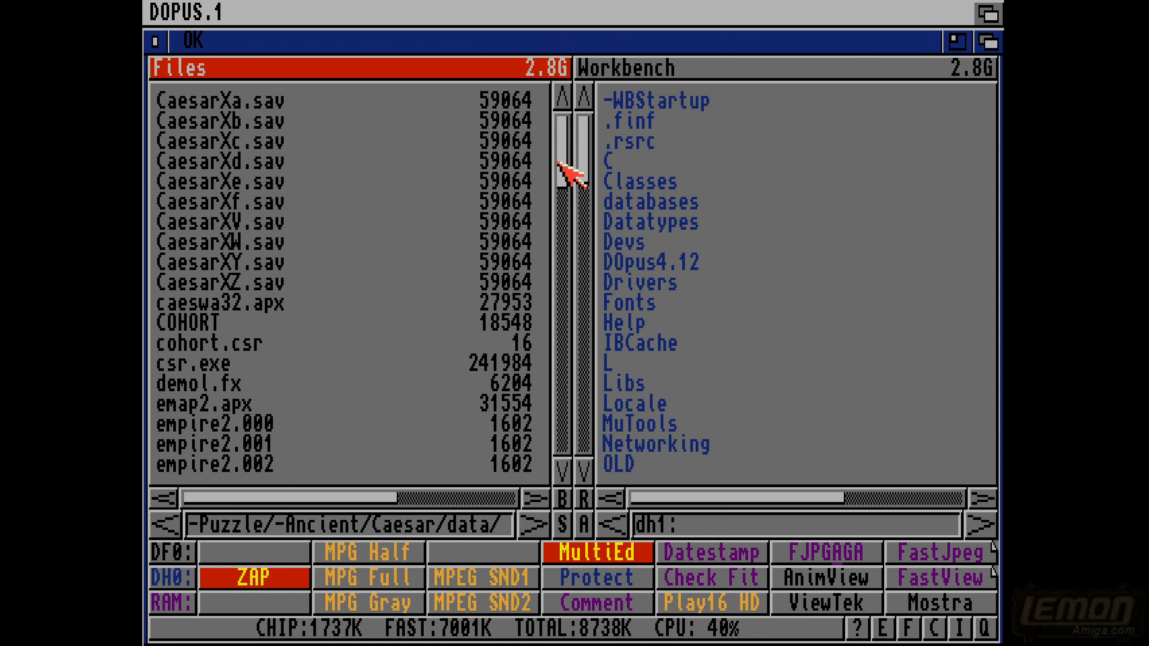
- Look through the files in Caesar's data folder and open csr.exe as text
left_click_drag(558, 162, 574, 456)
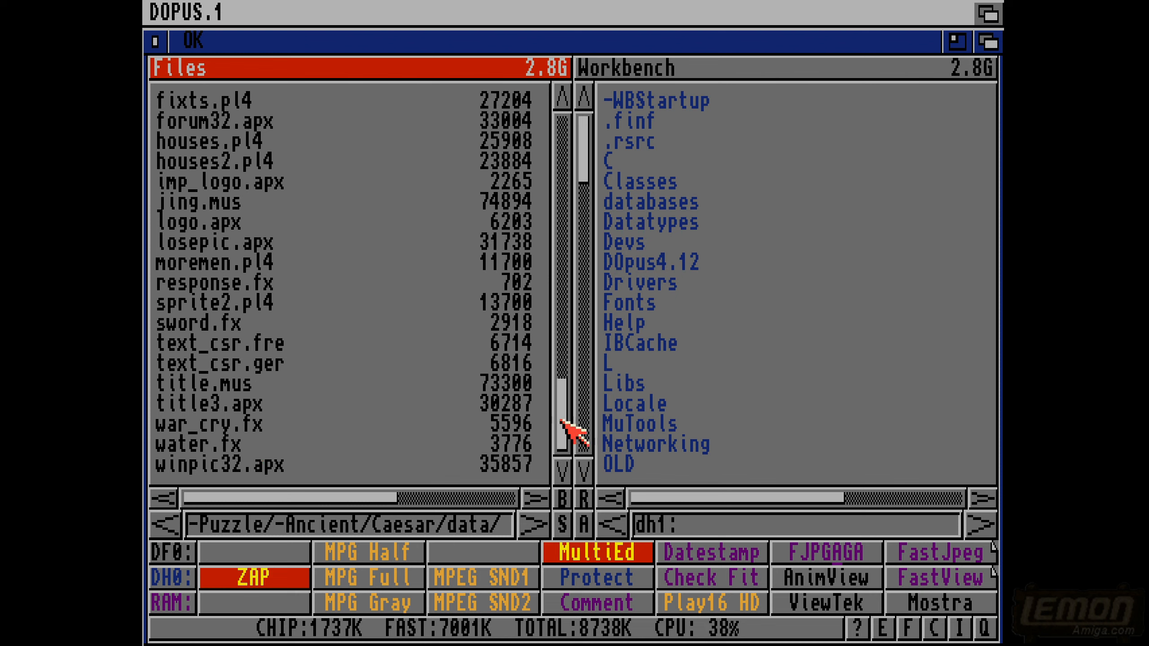
left_click_drag(559, 420, 559, 186)
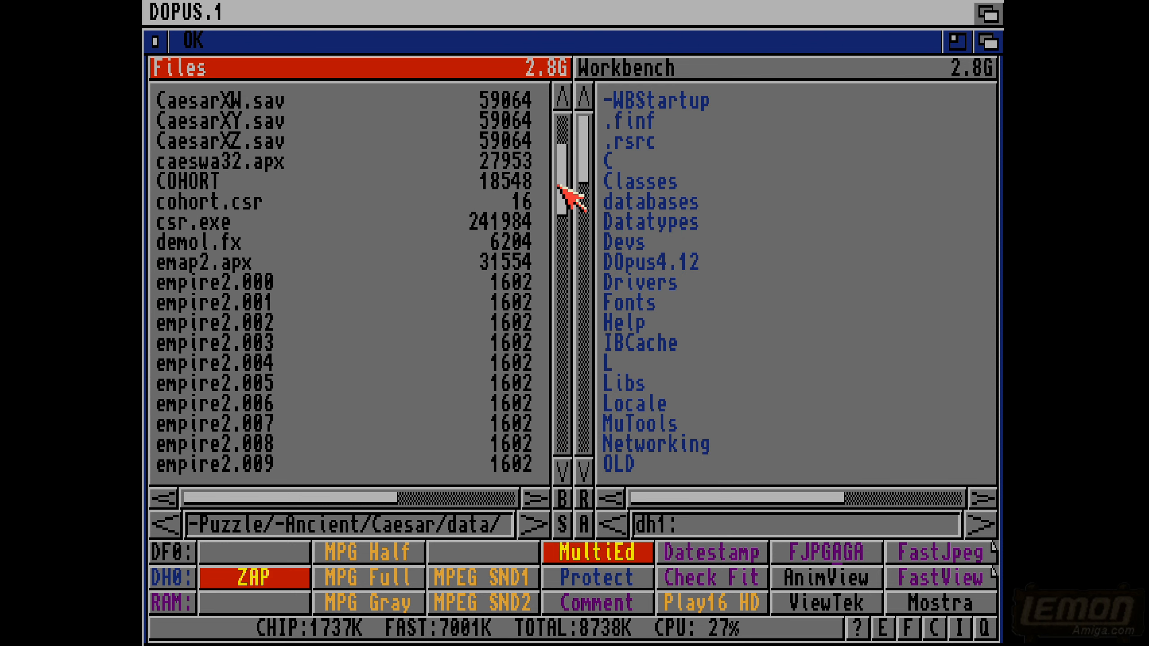
left_click(204, 223)
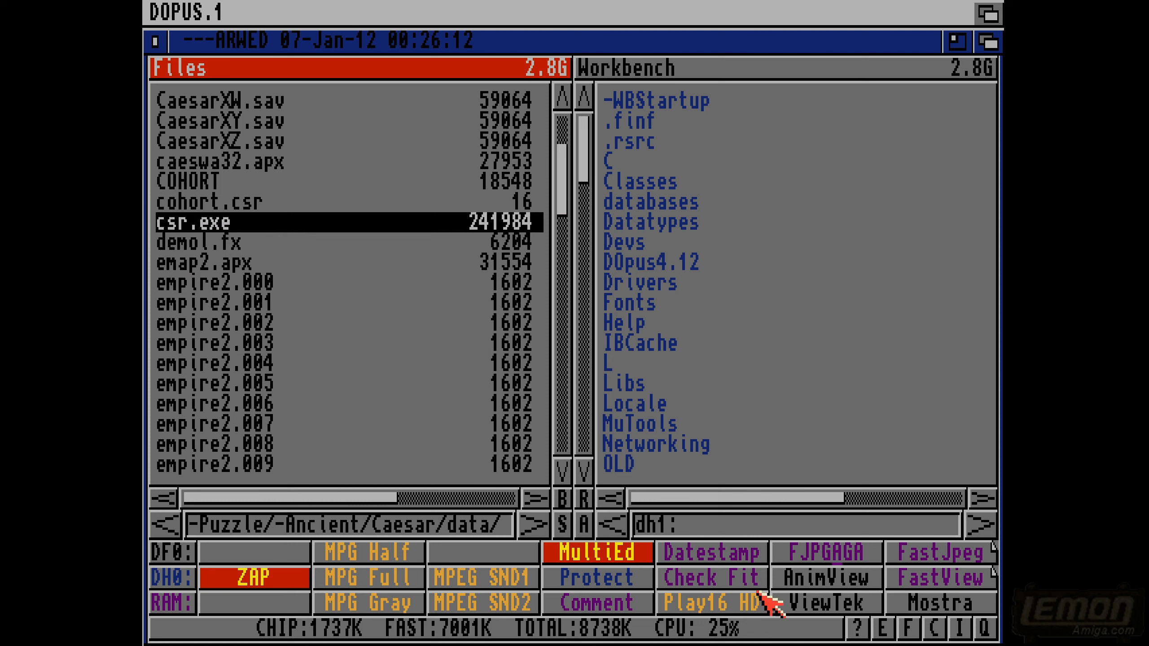
left_click(810, 631)
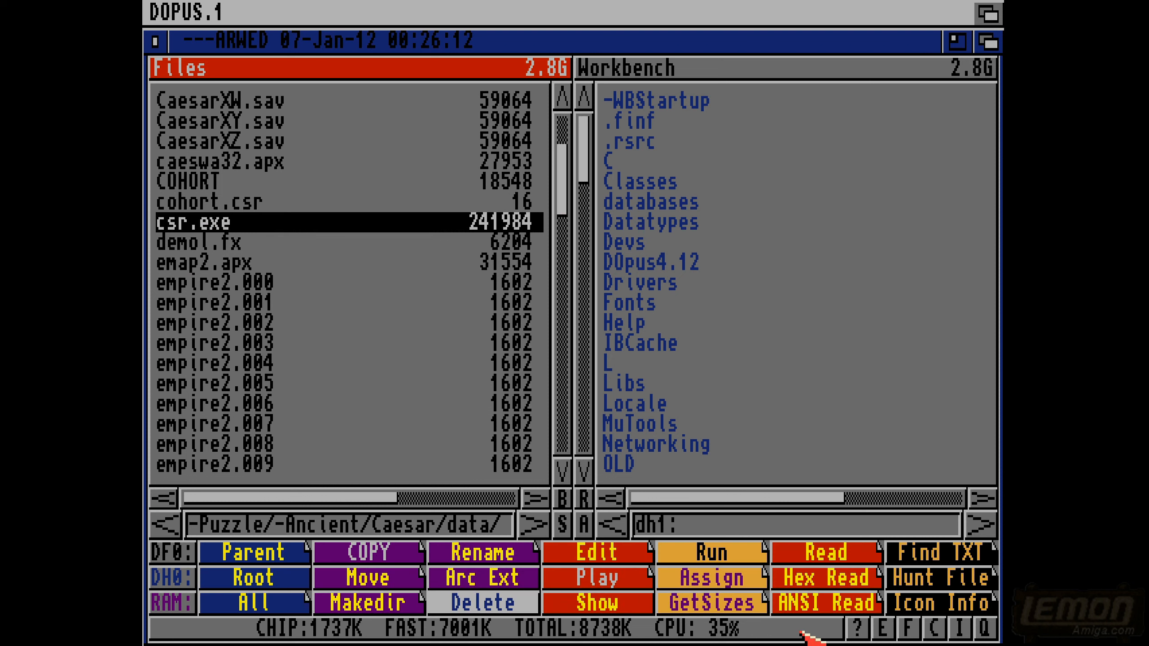
left_click(827, 604)
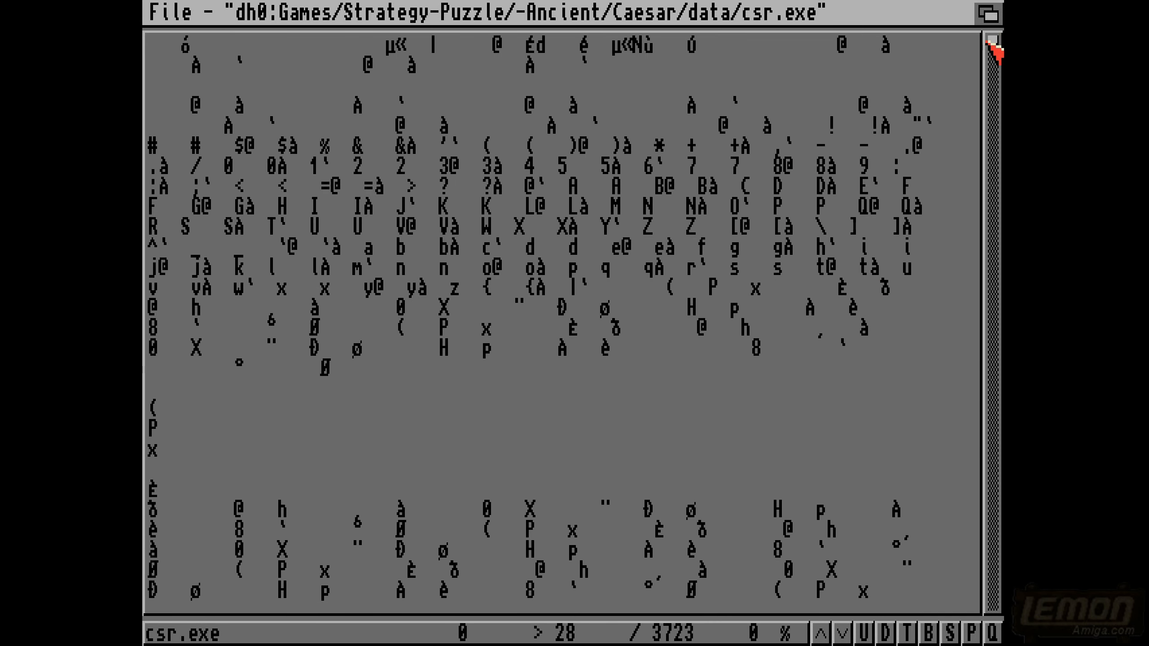
- Read through the game messages in csr.exe through to the end of the file, then close the viewer
left_click_drag(990, 40, 990, 65)
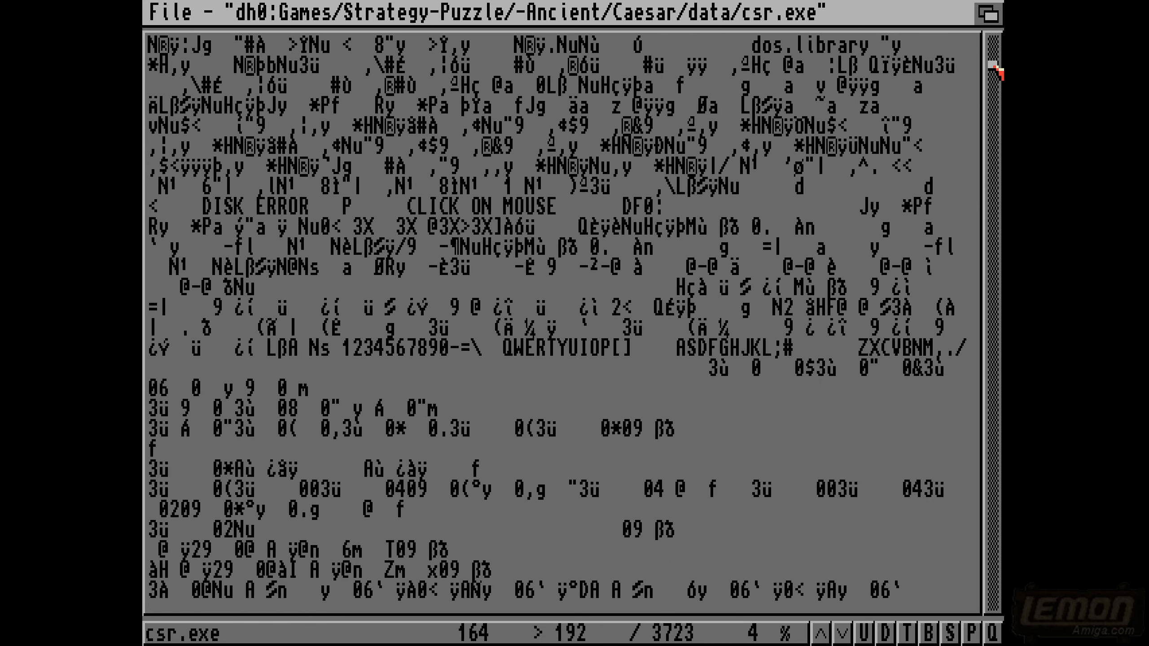
left_click_drag(990, 67, 988, 300)
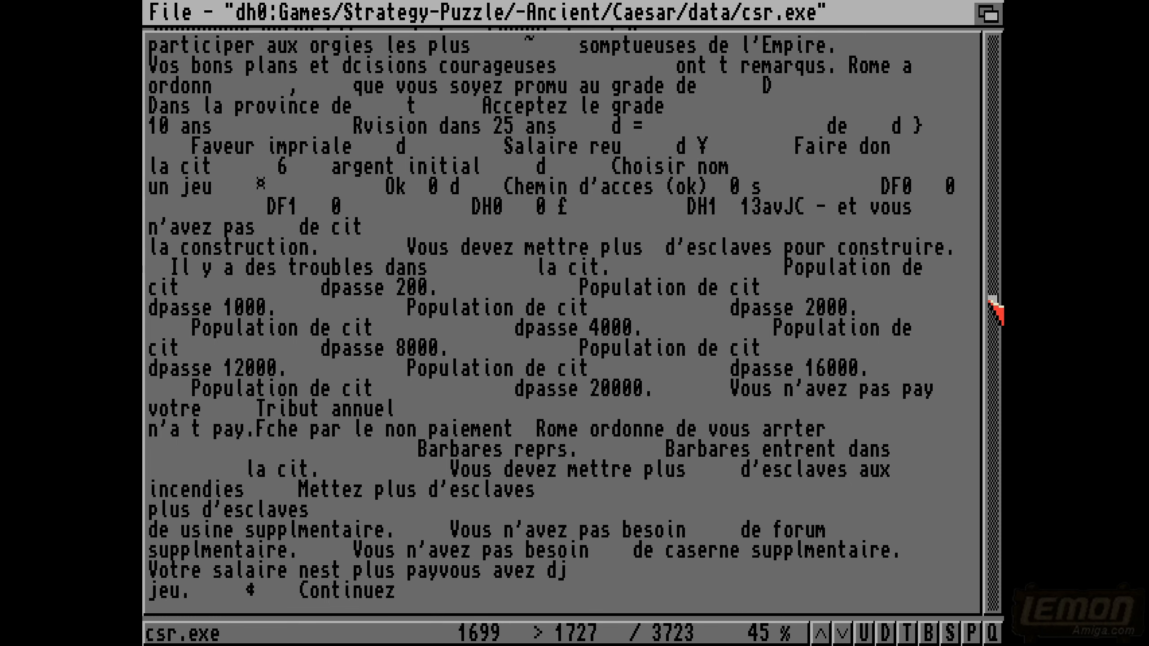
left_click_drag(990, 299, 1001, 644)
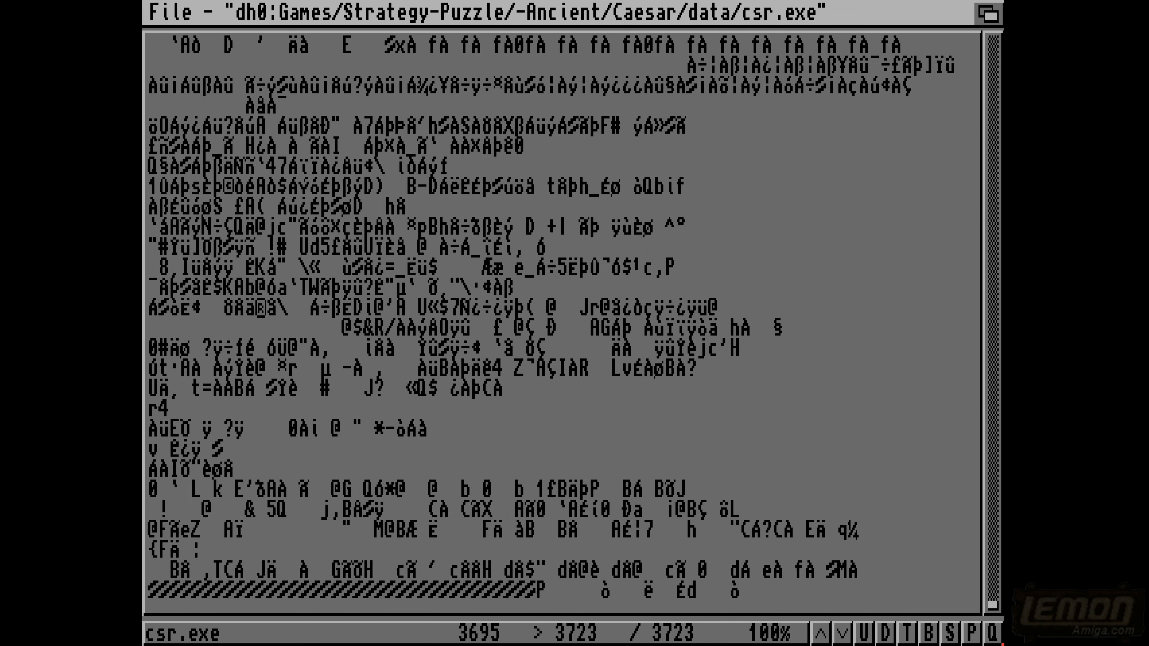
key("Escape")
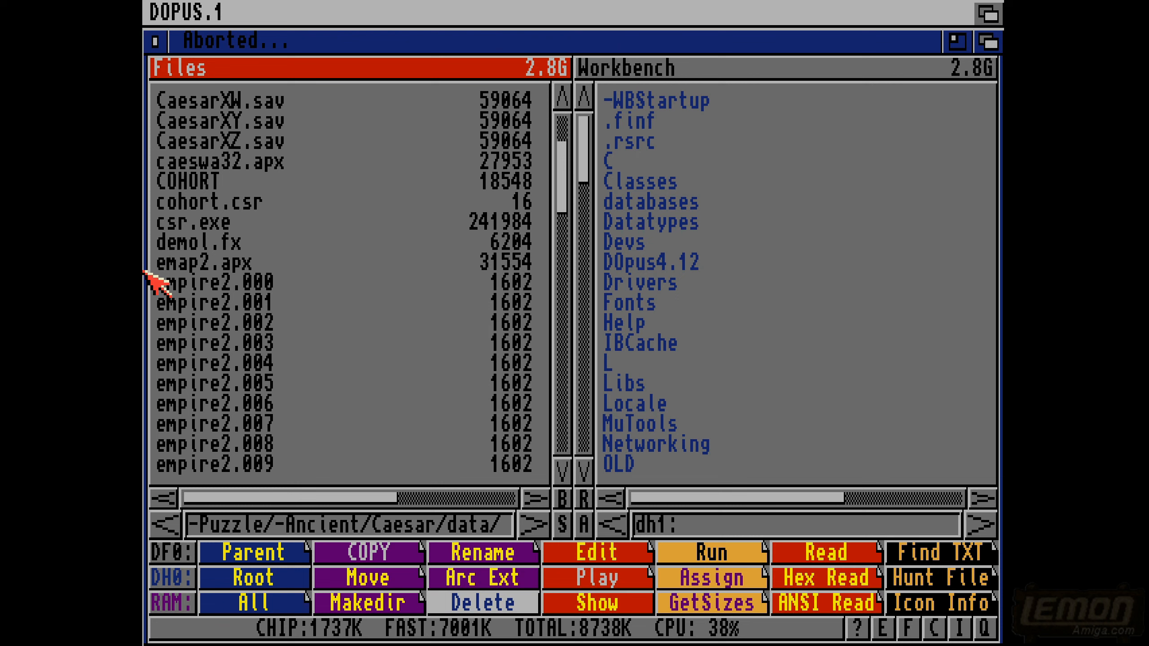
- Return to the -Ancient folder and open the data folder inside AnnalsRome
left_click(145, 245)
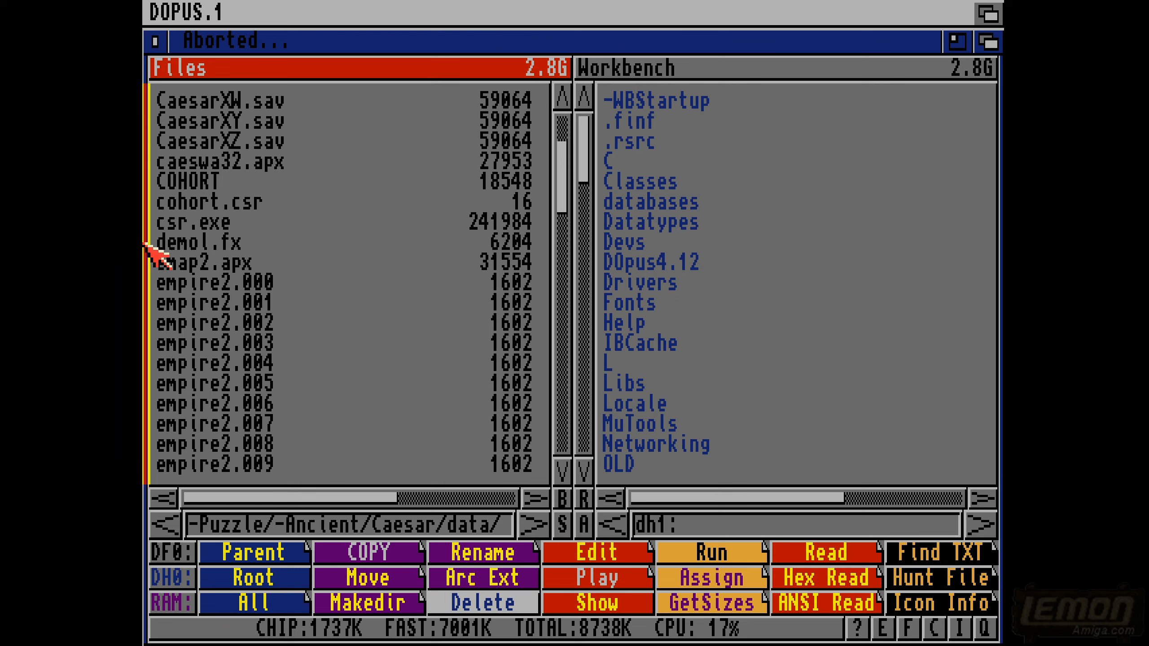
left_click(145, 245)
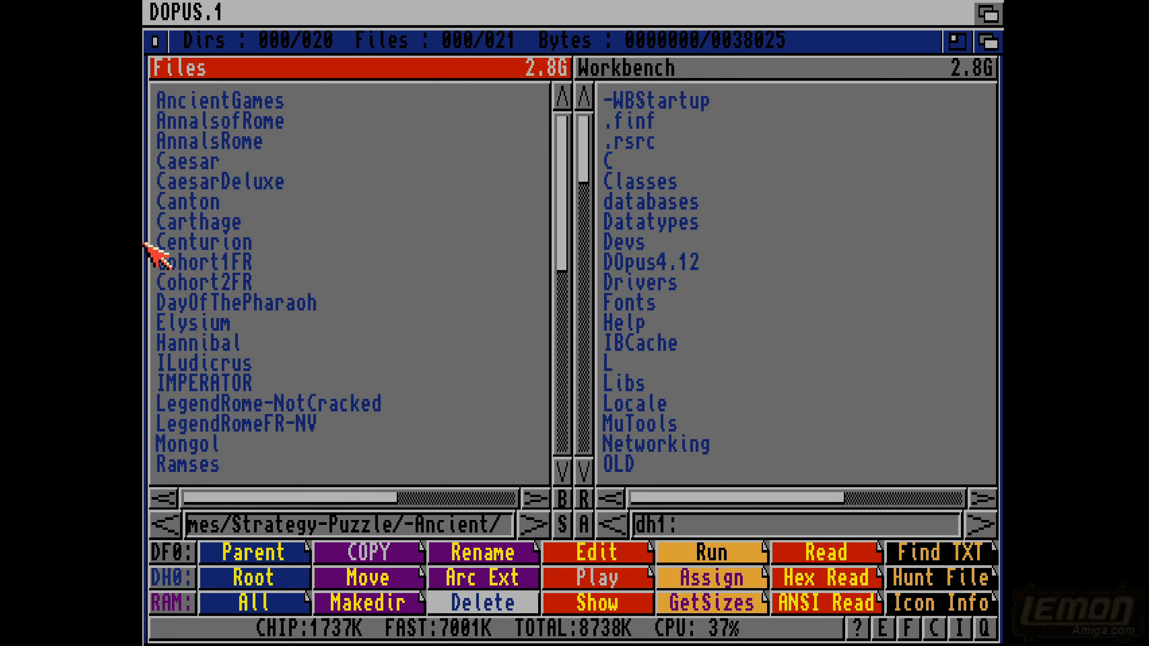
double_click(212, 140)
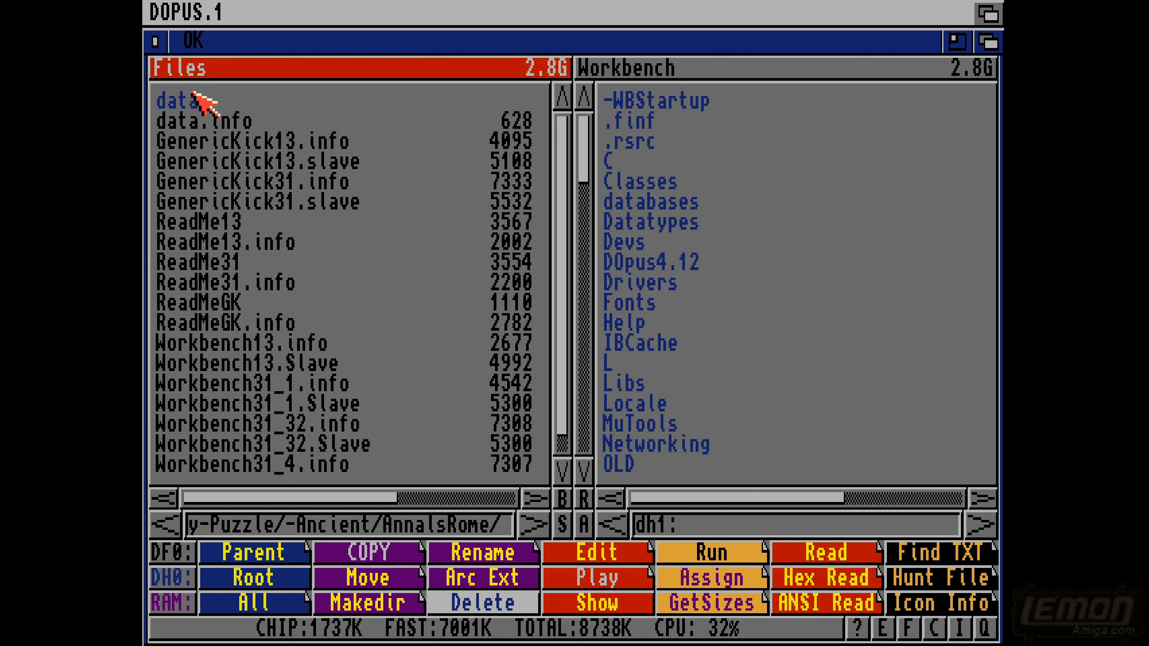
left_click(183, 103)
left_click(183, 104)
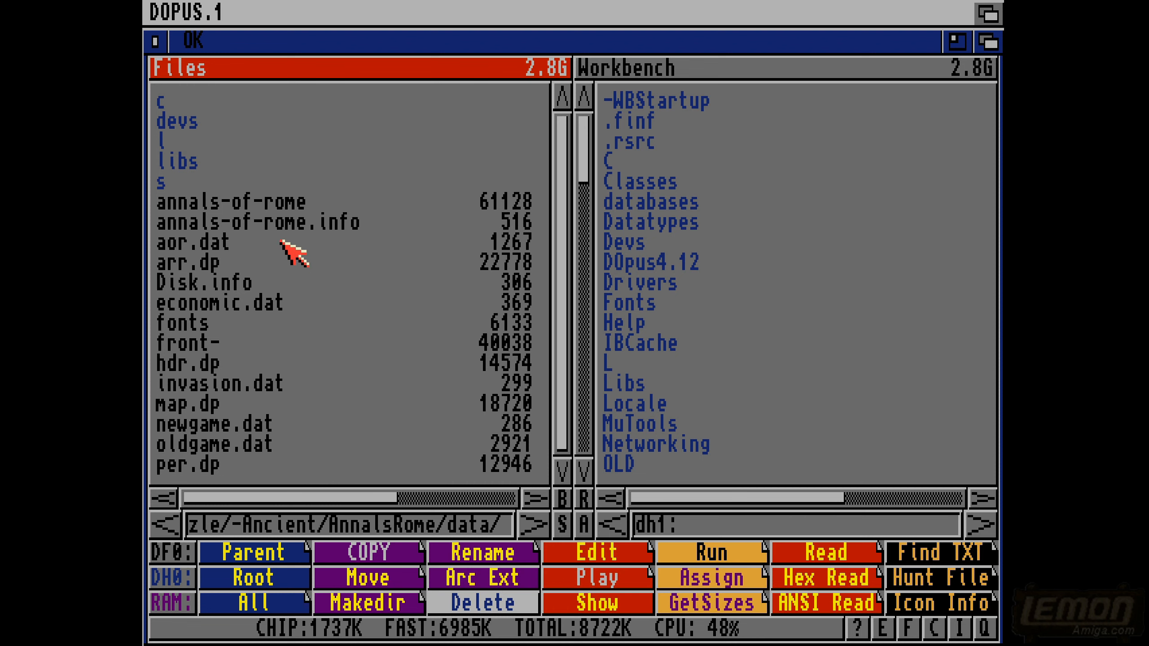
- View the annals-of-rome program file as text, read through its embedded game messages, and close the viewer
left_click(250, 203)
left_click(797, 586)
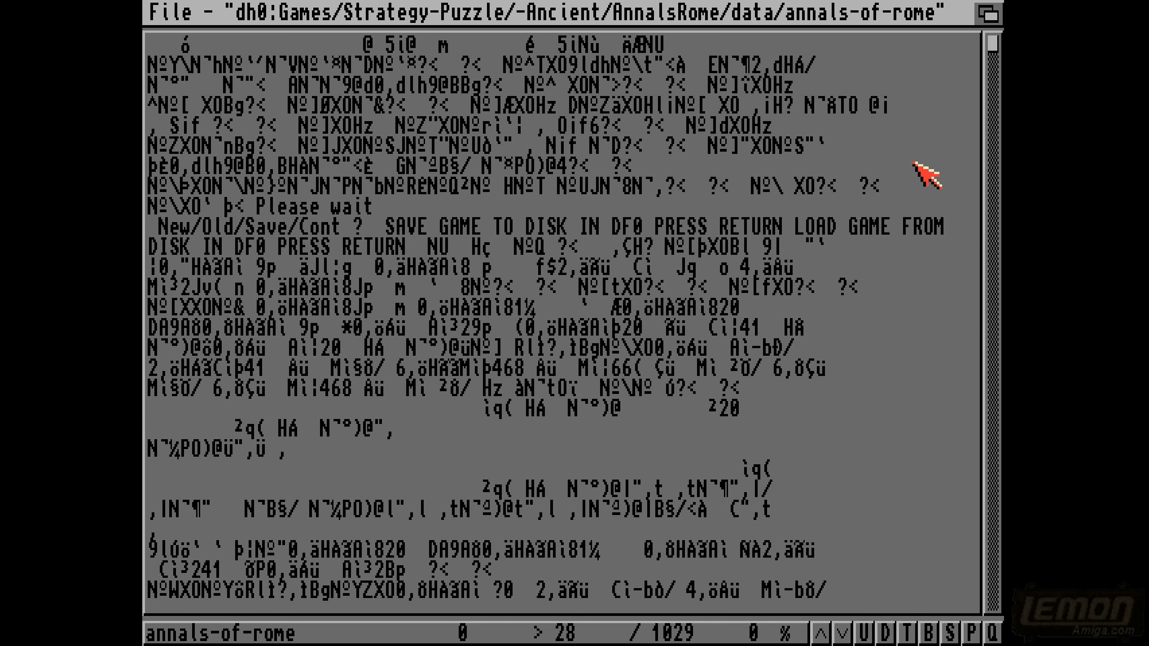
left_click_drag(988, 41, 990, 92)
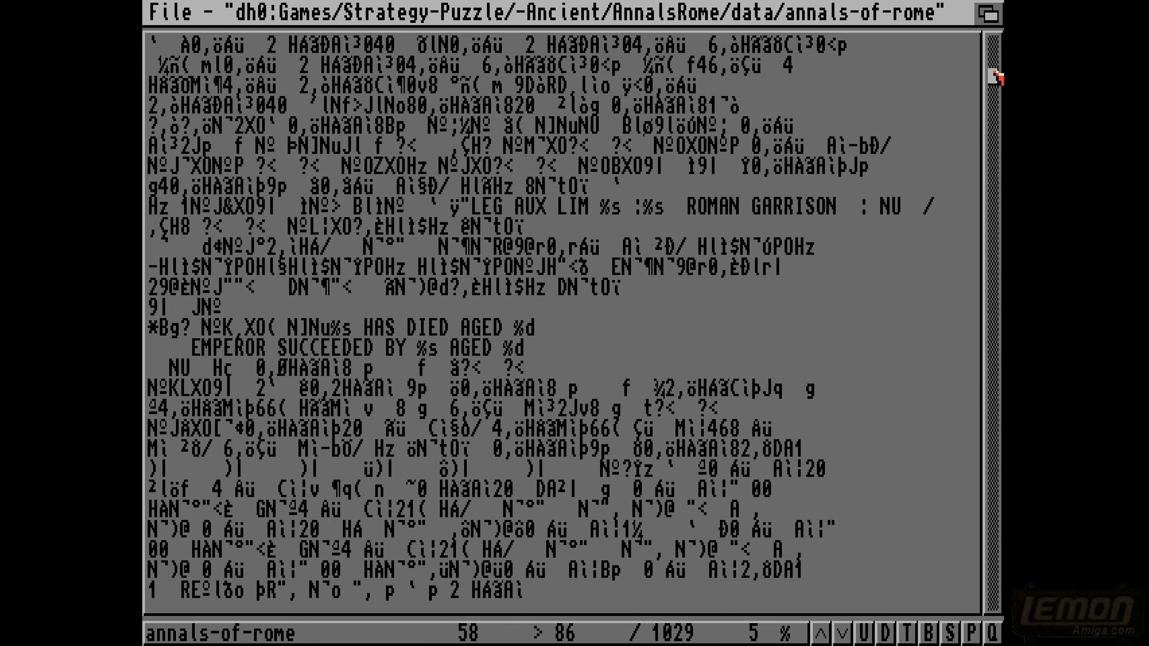
mouse_move(993, 76)
left_mouse_down()
mouse_move(992, 106)
mouse_move(994, 96)
left_mouse_up()
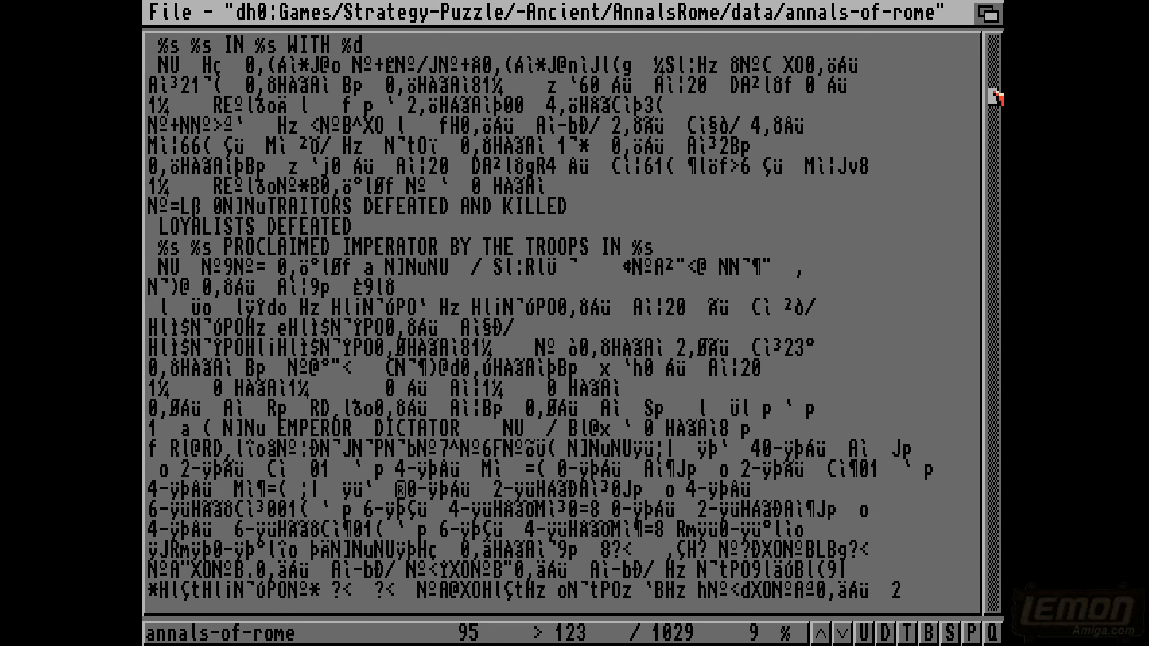
left_click_drag(994, 96, 995, 138)
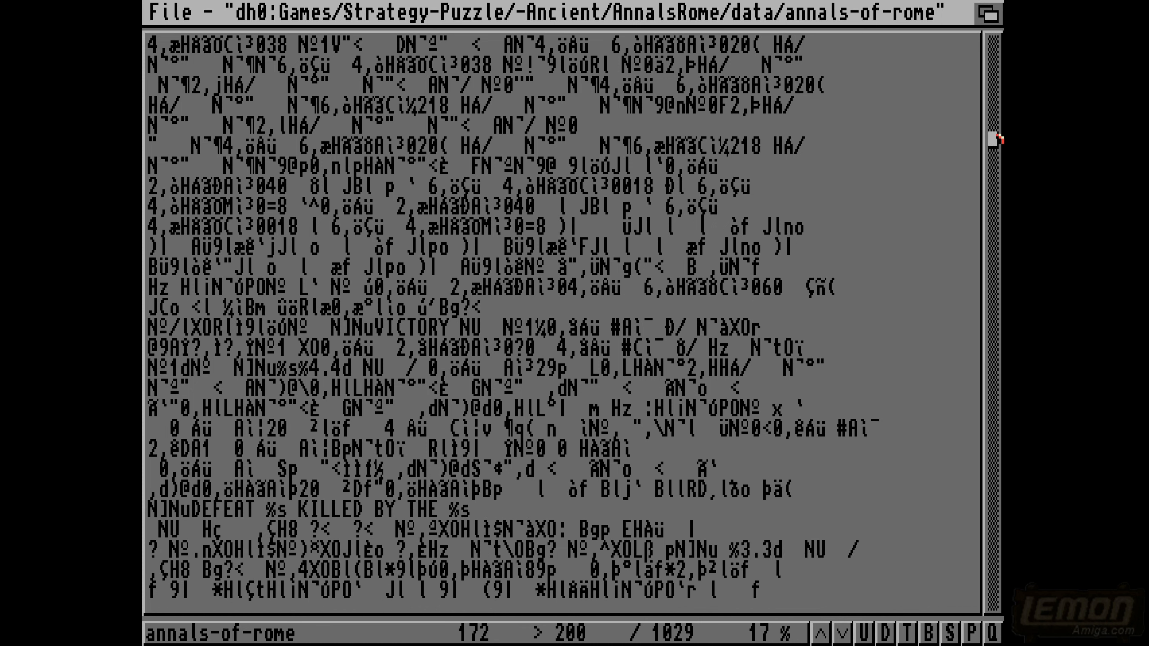
left_click_drag(997, 138, 1001, 180)
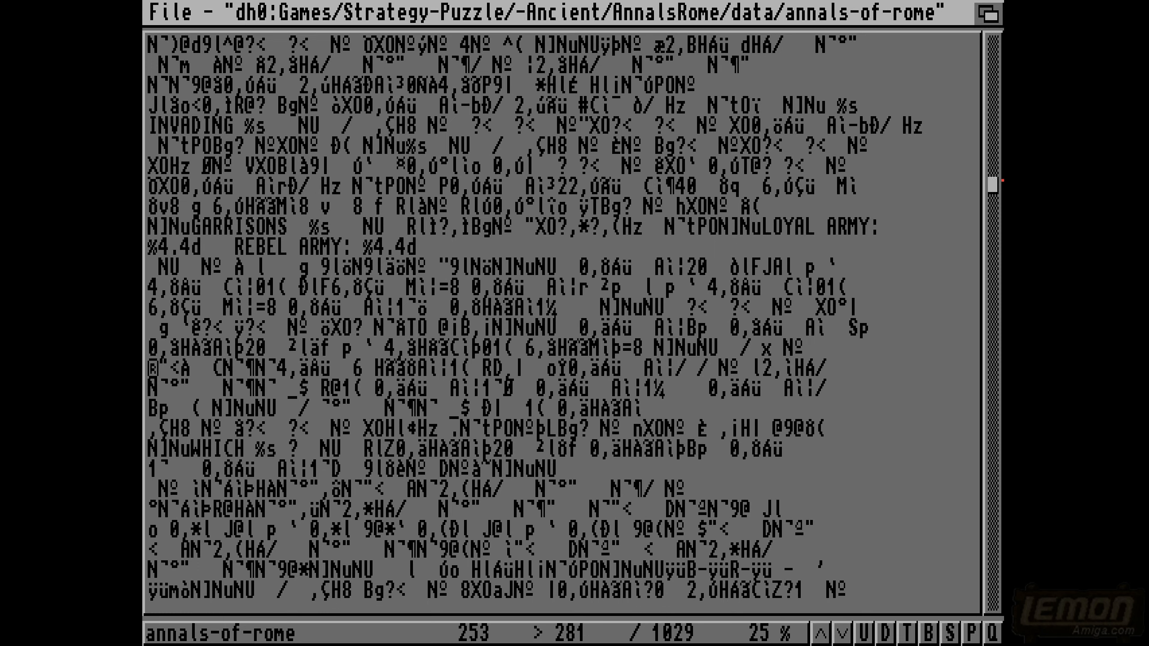
left_click_drag(1001, 180, 995, 402)
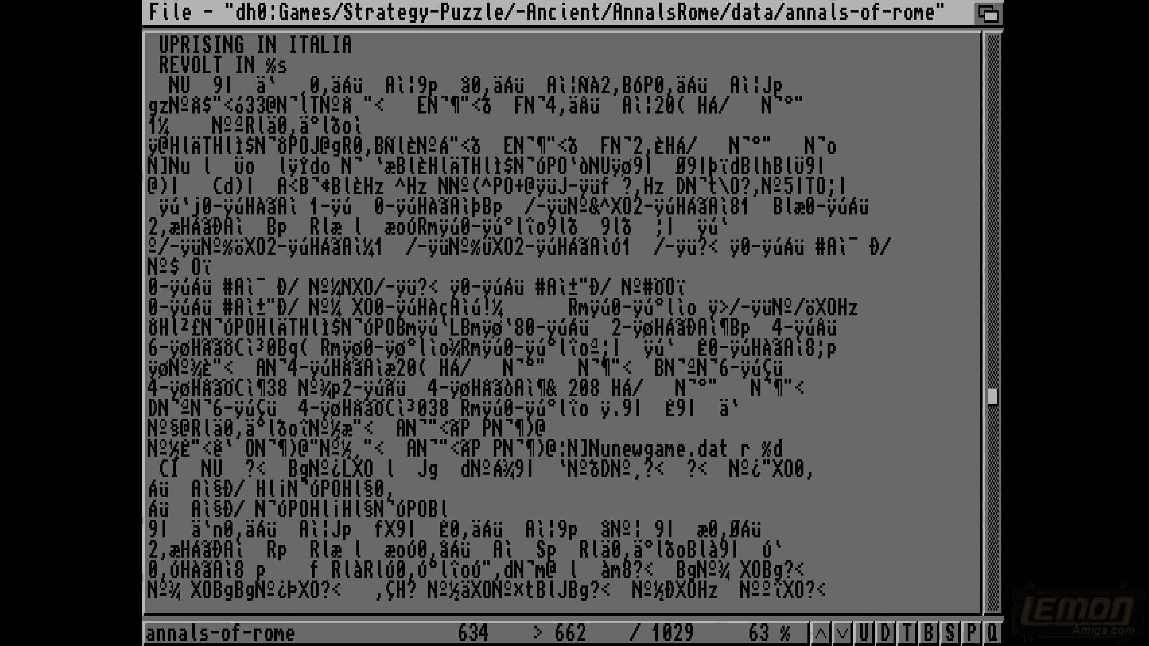
key("Escape")
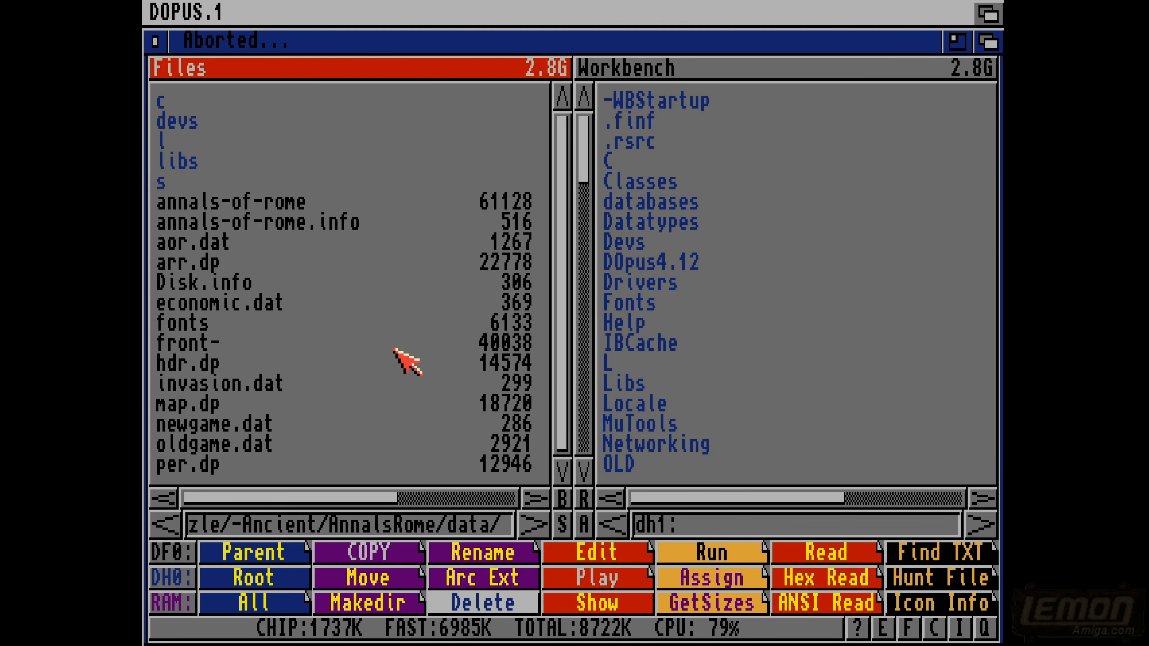
- Return to the -Ancient folder and look further down its list of games
left_click(147, 357)
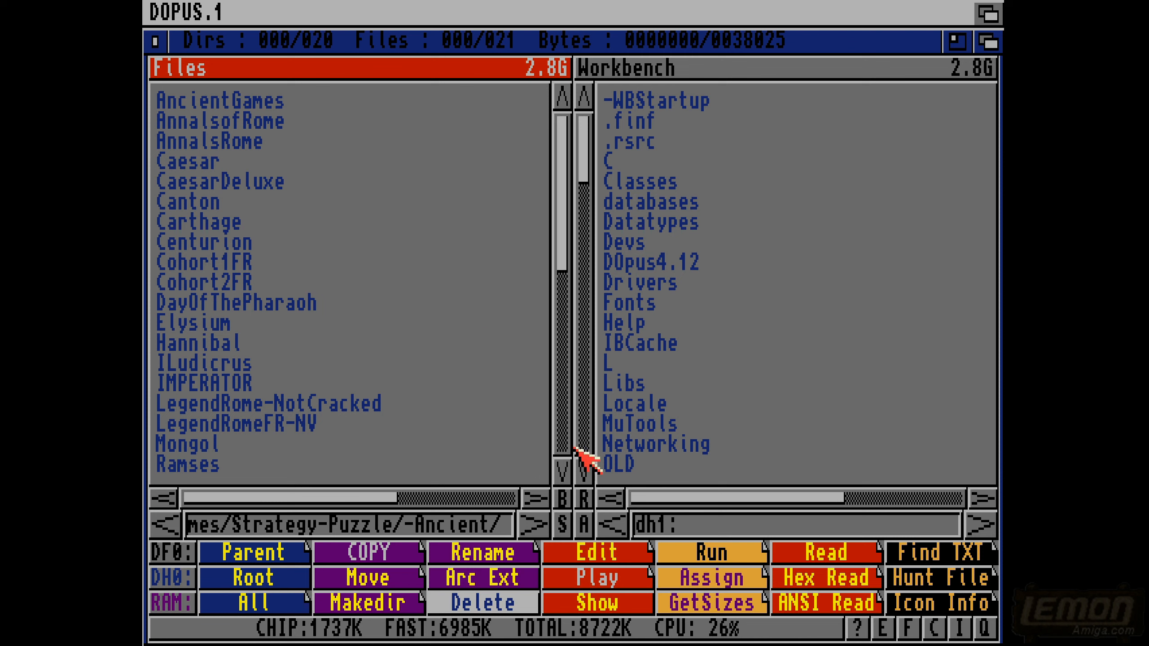
left_click(560, 473)
left_click(560, 473)
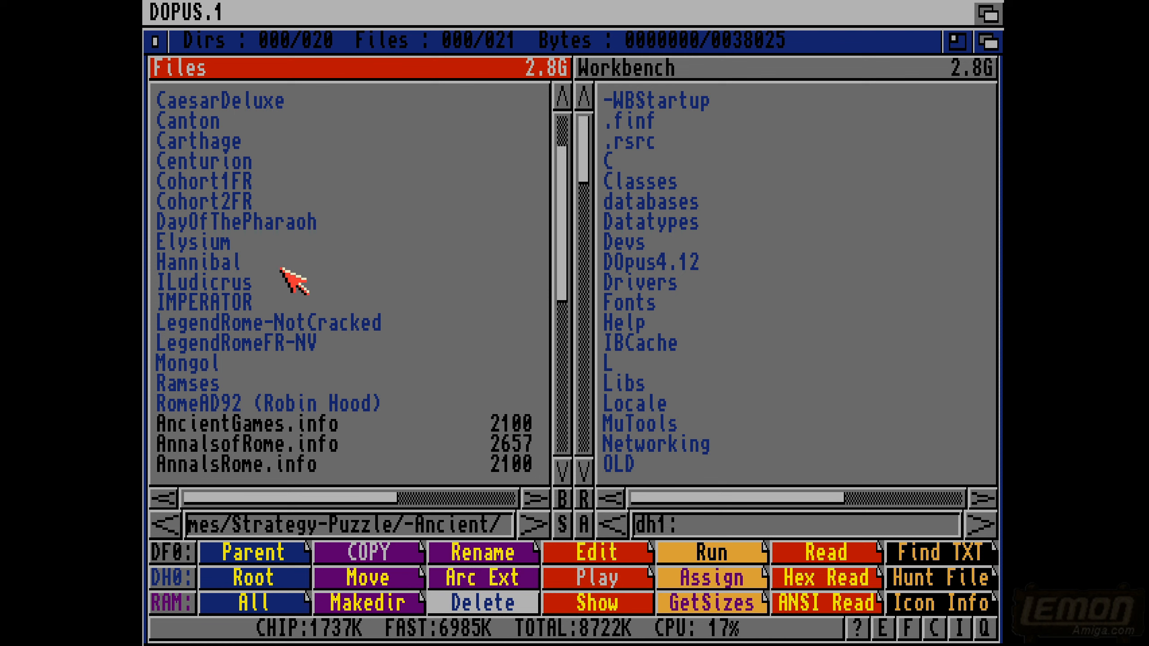
- Open the data folder inside DayOfThePharaoh and look down its file list for the pharaoh program file
left_click(206, 228)
left_click(206, 228)
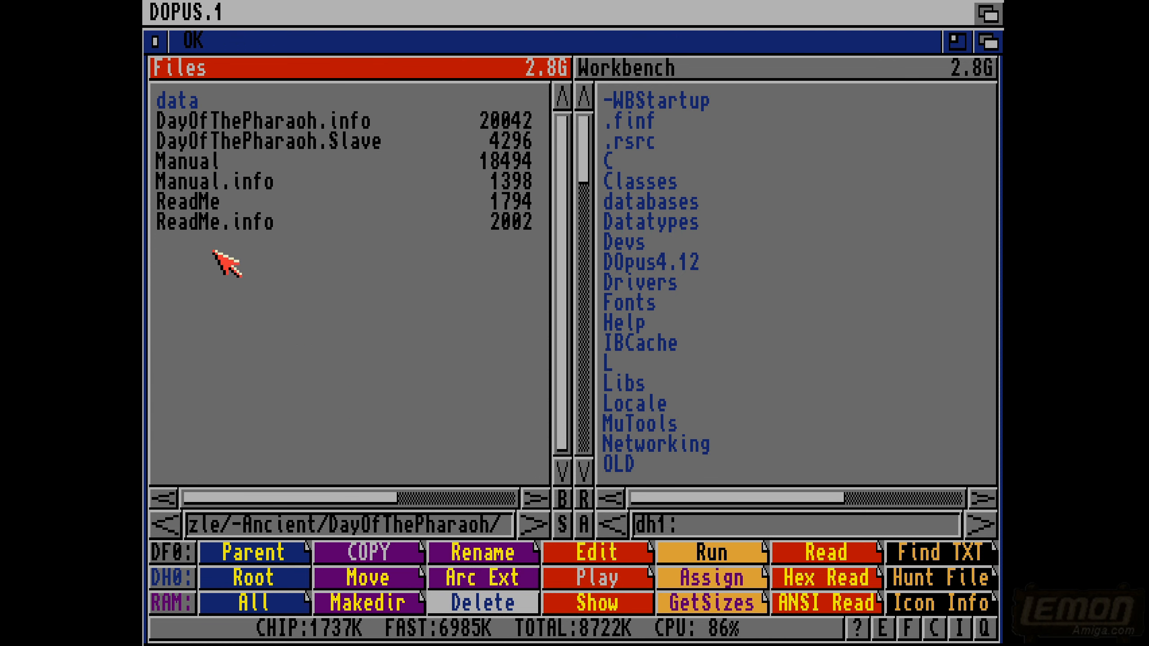
double_click(189, 103)
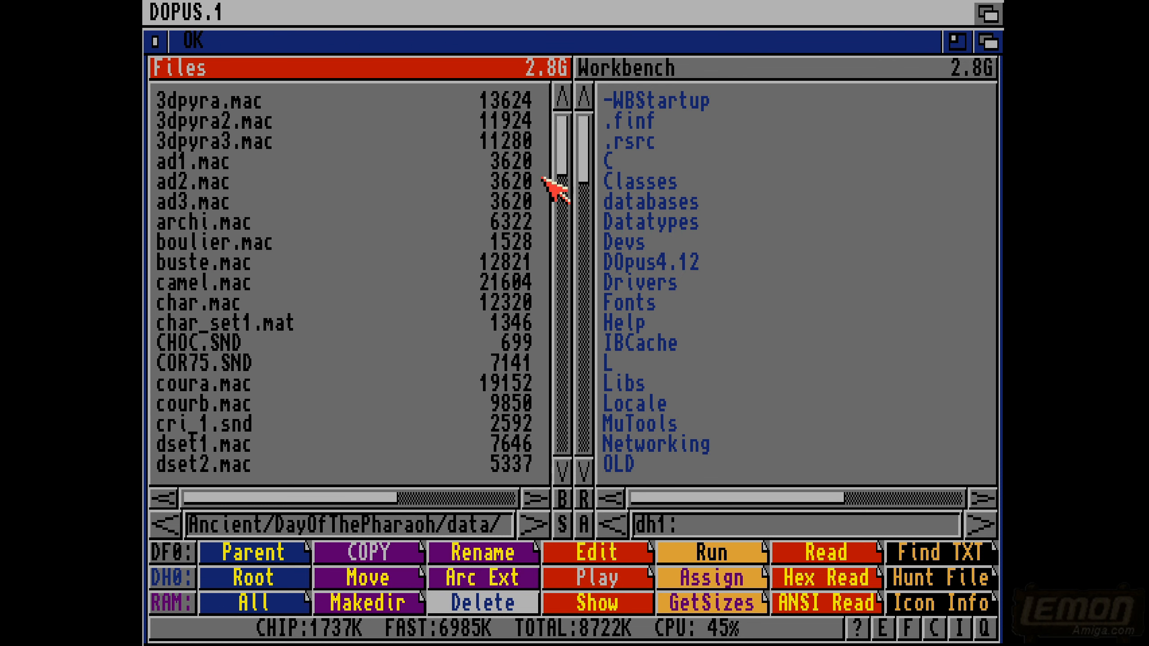
mouse_move(563, 150)
left_mouse_down()
mouse_move(563, 233)
mouse_move(562, 169)
left_mouse_up()
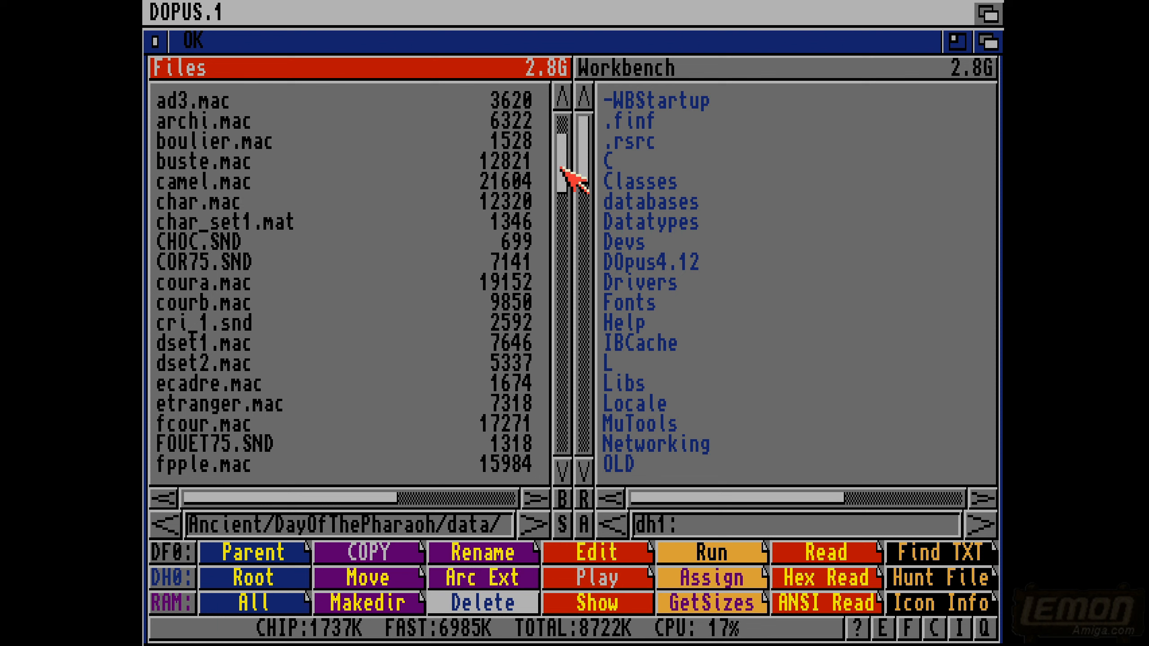
left_click_drag(562, 169, 542, 332)
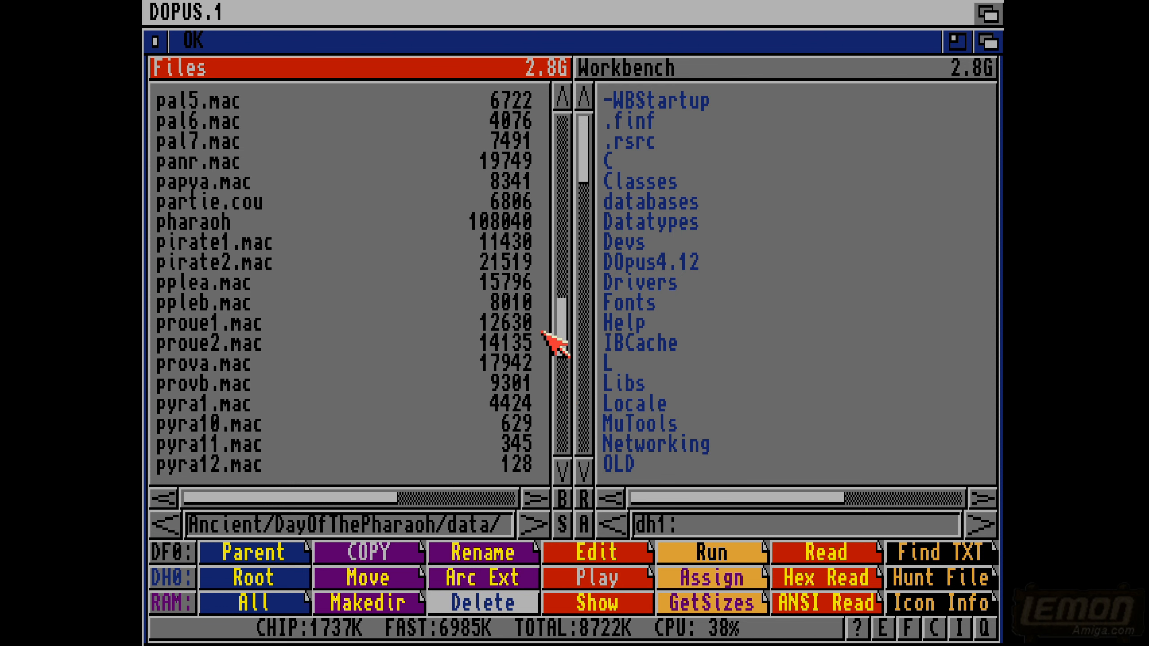
- Open the pharaoh file in the Zap hex editor
left_click(200, 224)
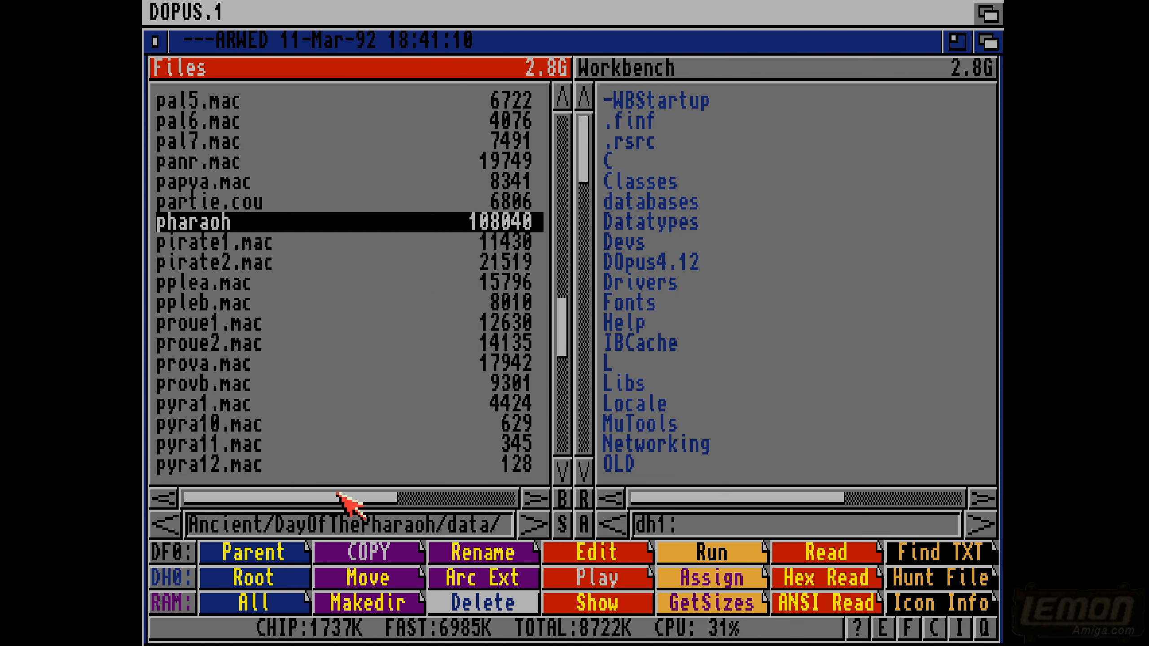
left_click(223, 618)
left_click(239, 580)
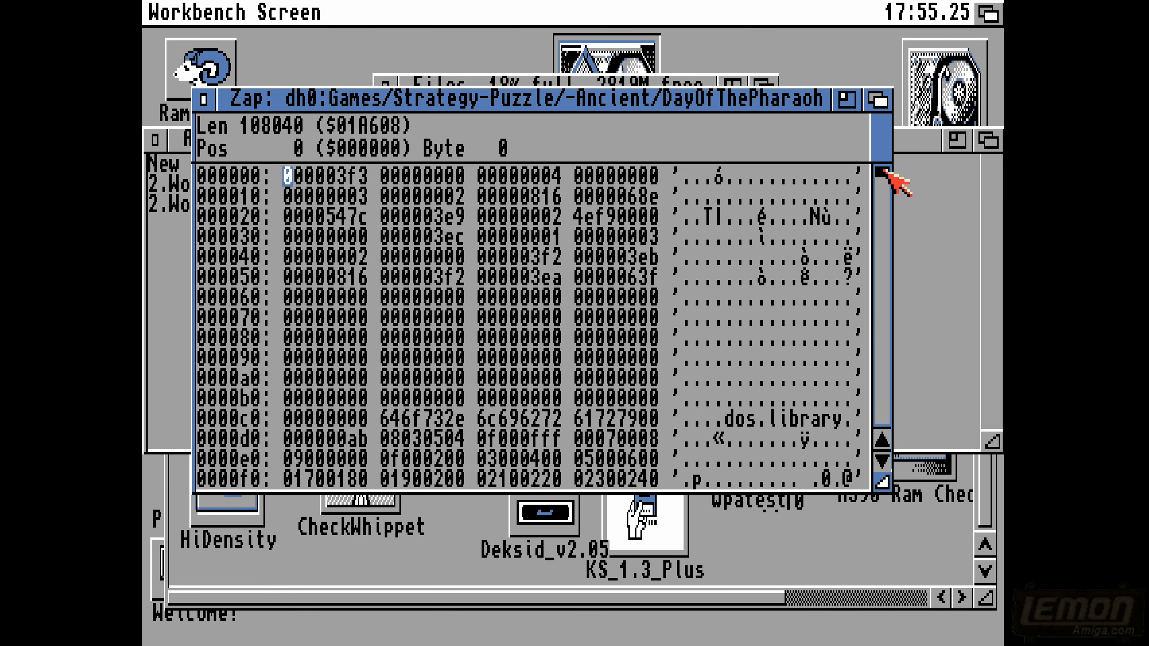
- Skim the middle section of the pharaoh file for readable text, then go back near its beginning
left_click_drag(883, 171, 879, 267)
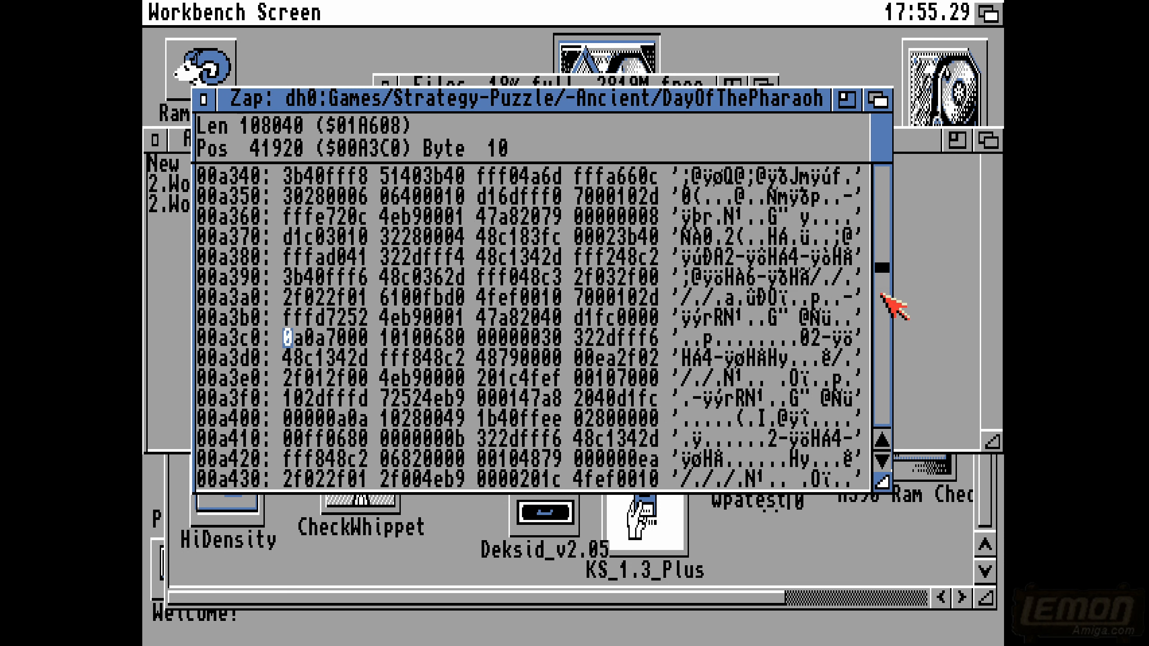
left_click(884, 324)
left_click(883, 326)
left_click(884, 325)
left_click(881, 335)
left_click(881, 334)
left_click(881, 334)
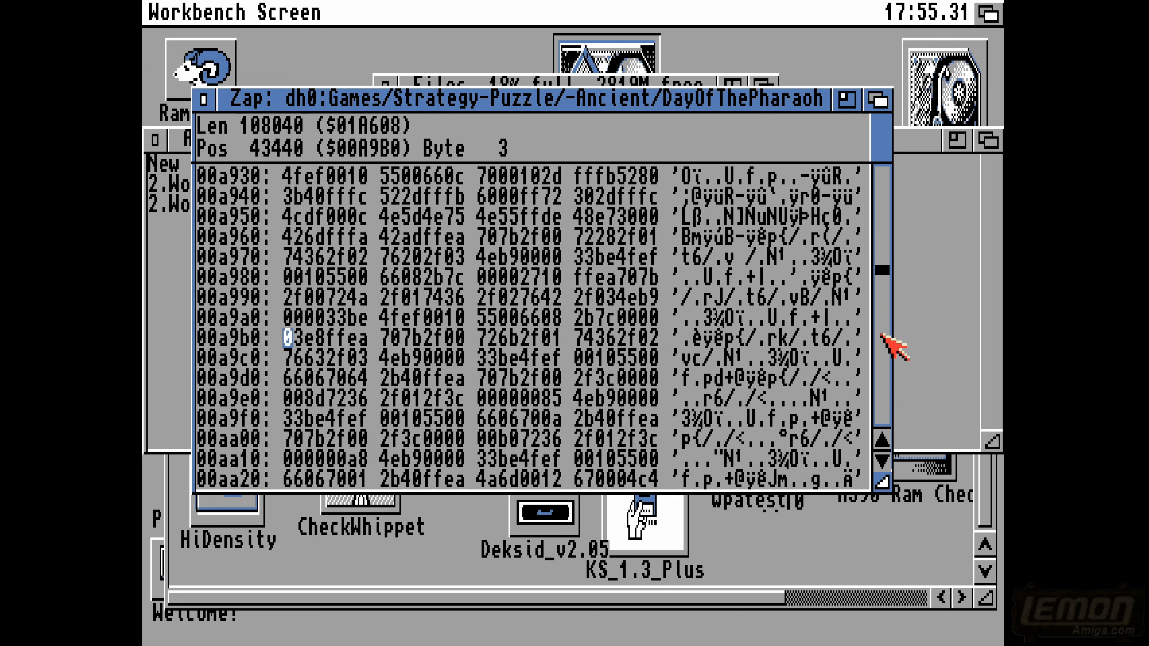
left_click(882, 335)
left_click(881, 335)
left_click(881, 334)
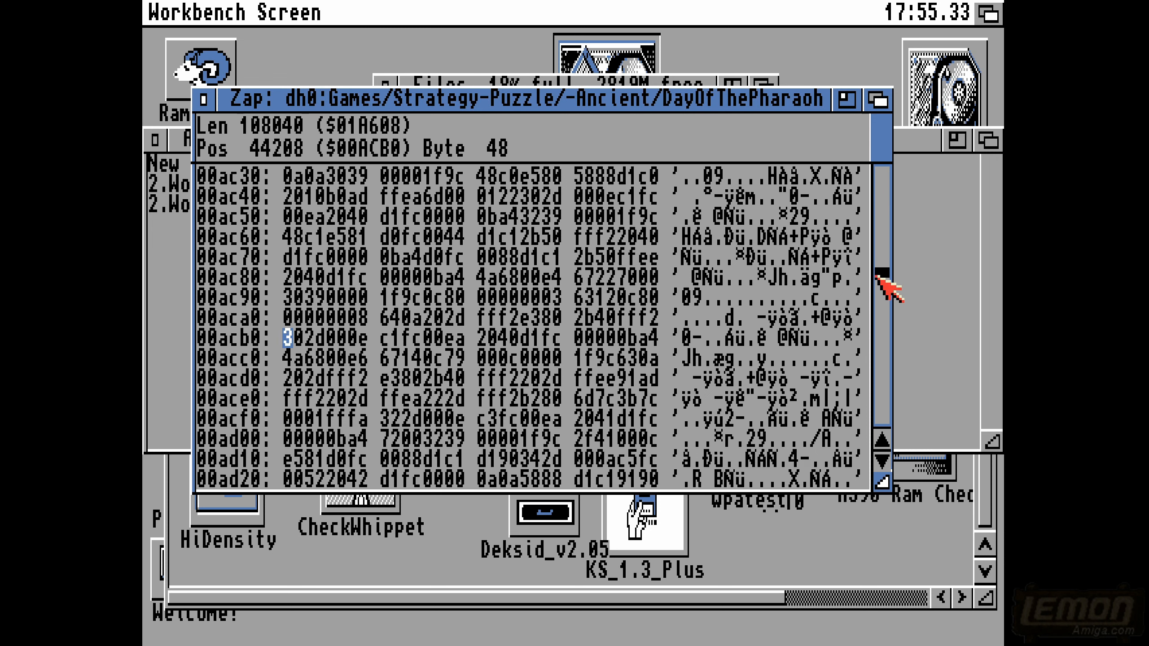
left_click_drag(876, 276, 881, 179)
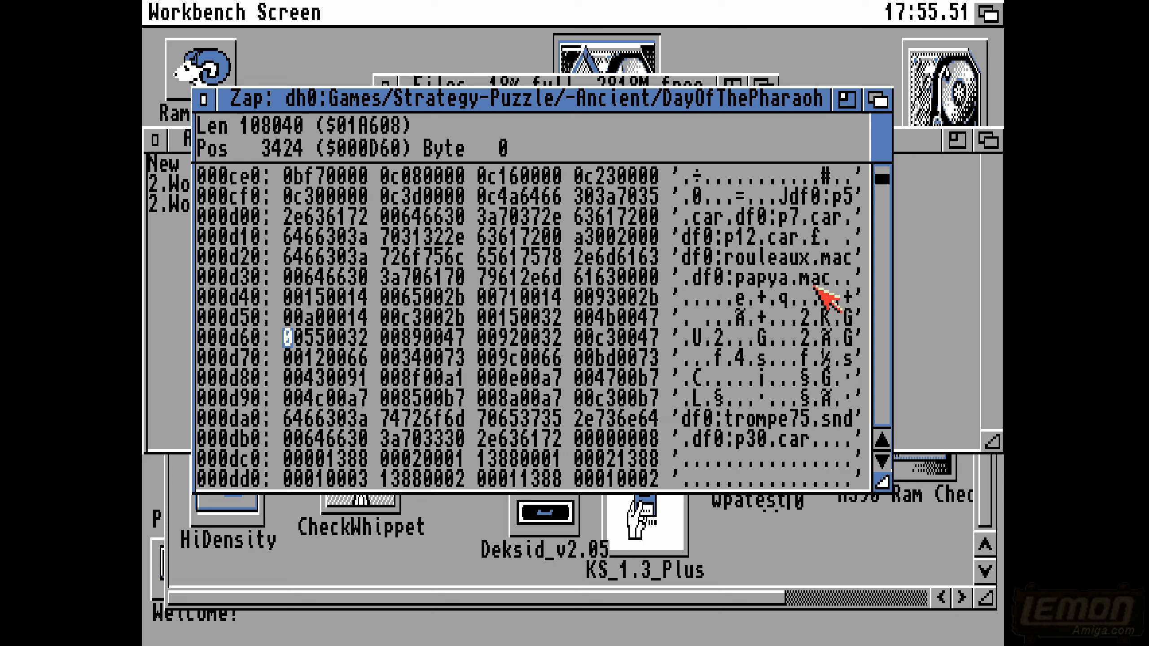
- Read page by page through the df0: file references near the start of the pharaoh file
left_click(876, 328)
left_click(876, 327)
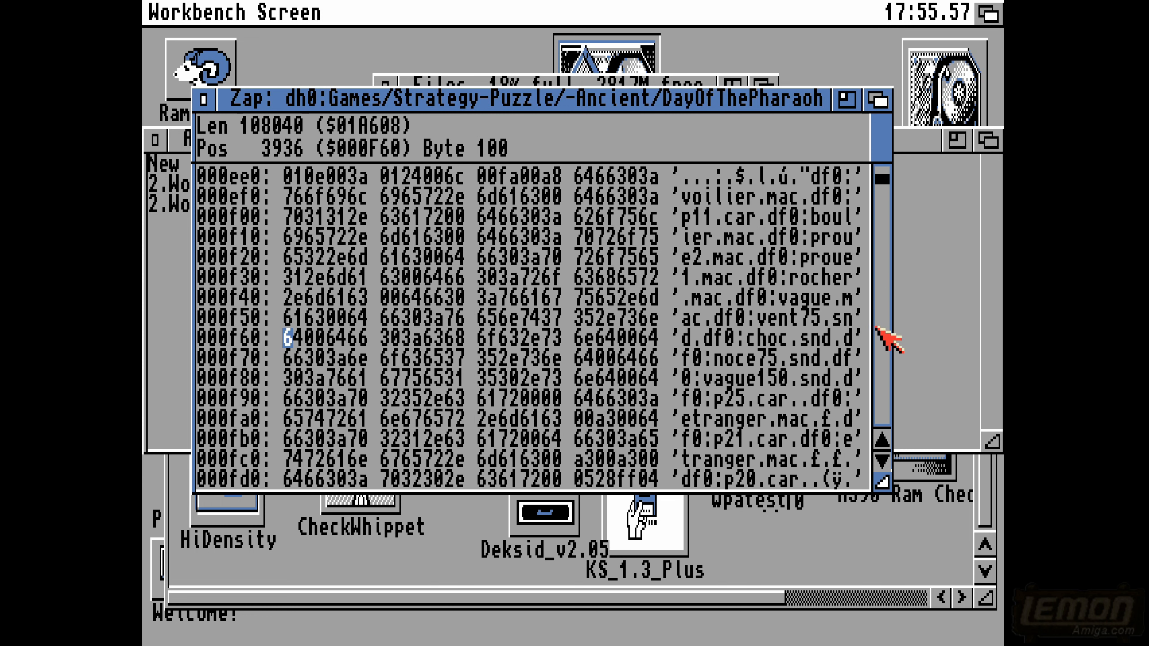
left_click(876, 328)
left_click(875, 328)
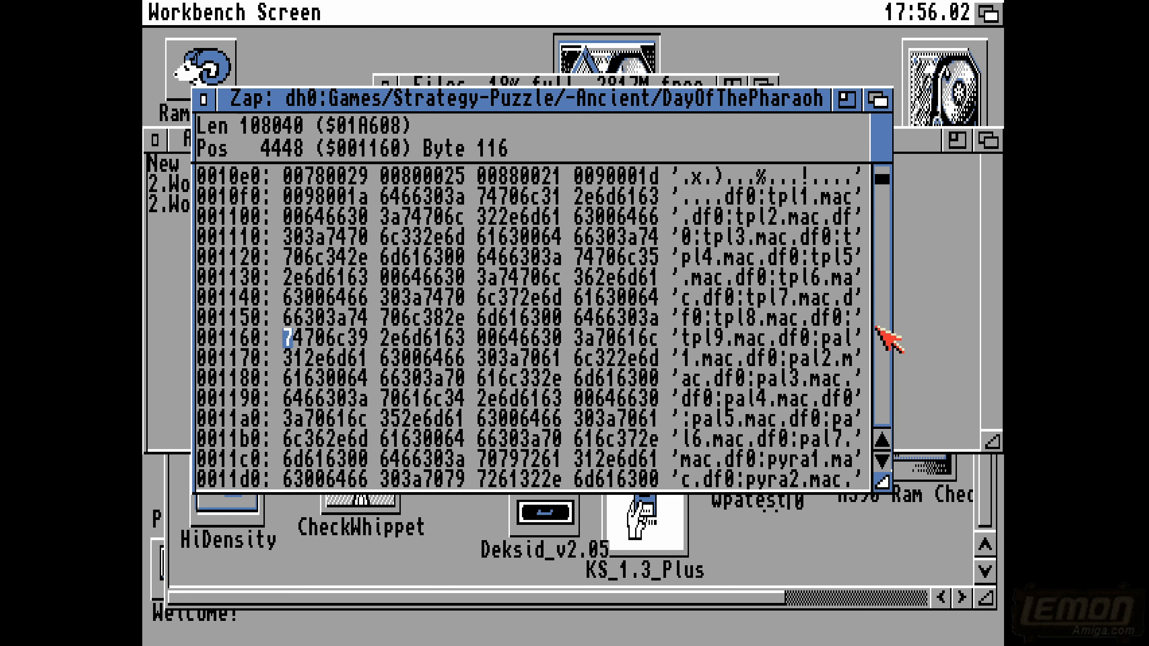
left_click(876, 327)
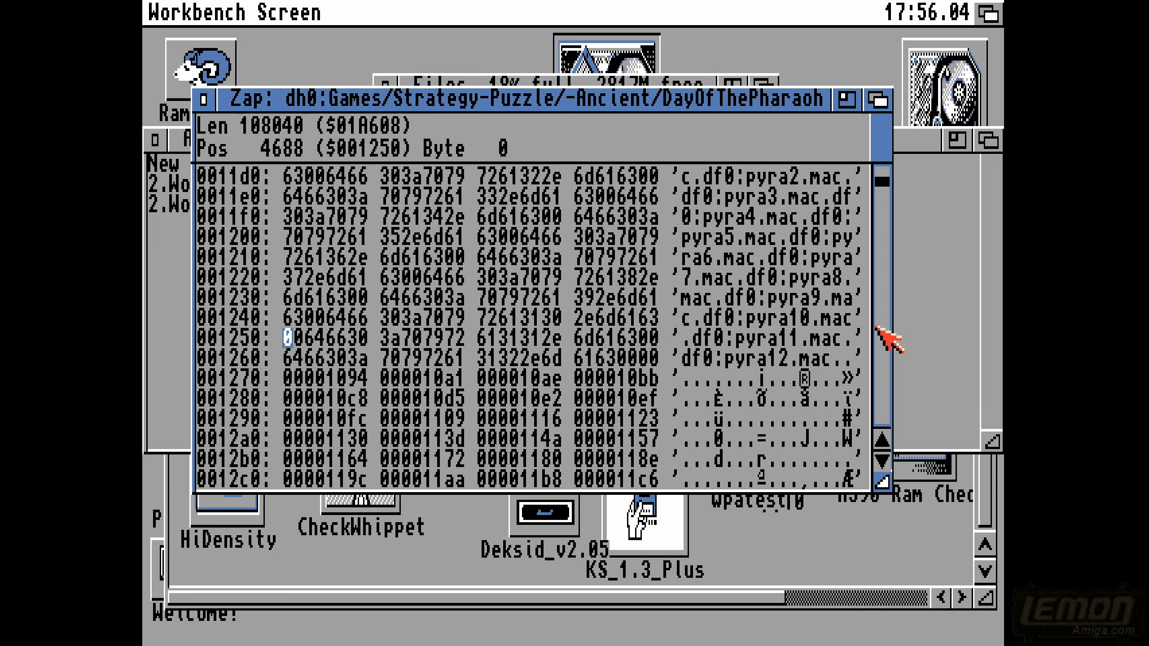
left_click(876, 327)
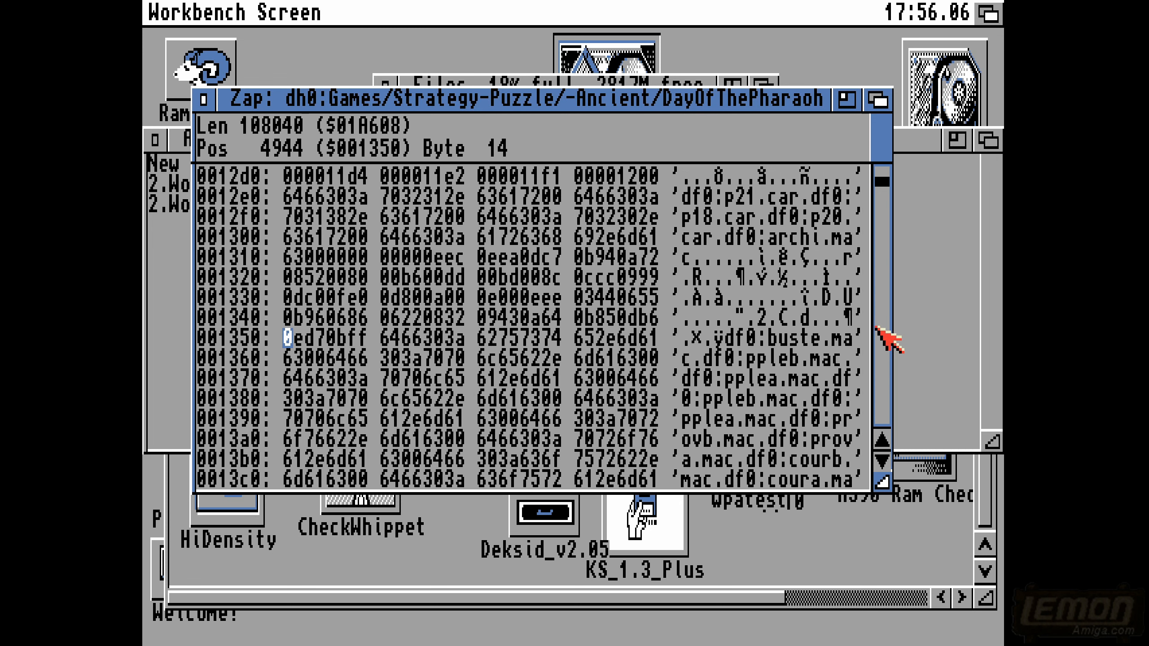
left_click(875, 328)
left_click(877, 328)
left_click(877, 328)
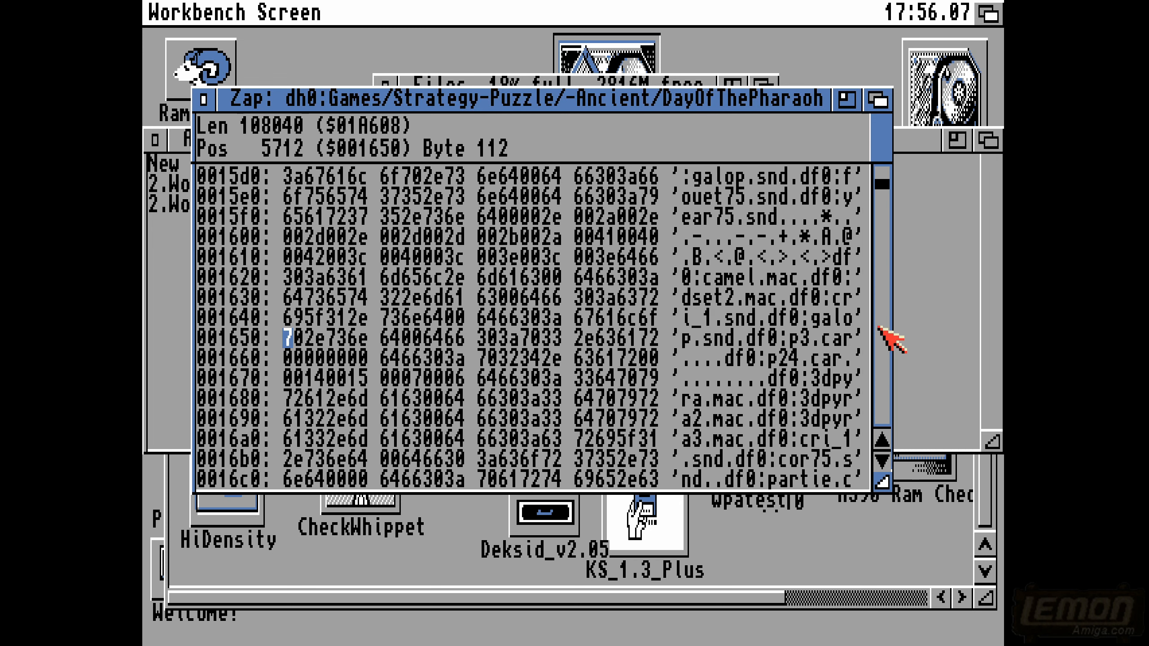
left_click(877, 328)
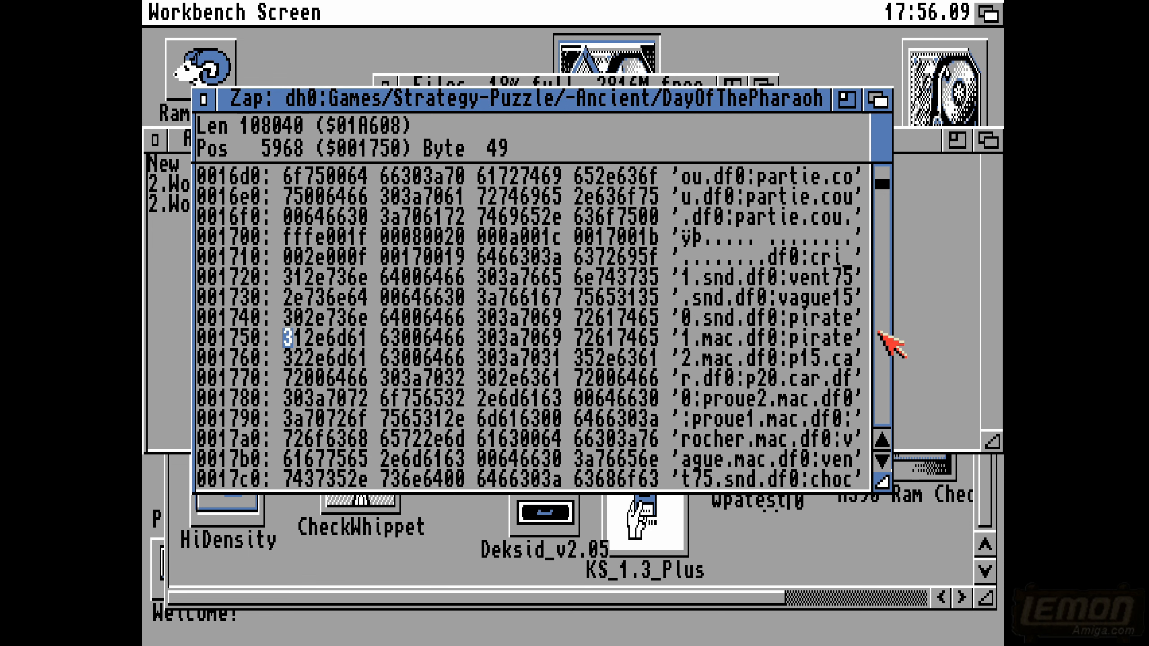
- Check the pharaoh file beyond its df0: file references for game text, then jump to about its midpoint
left_click(886, 377)
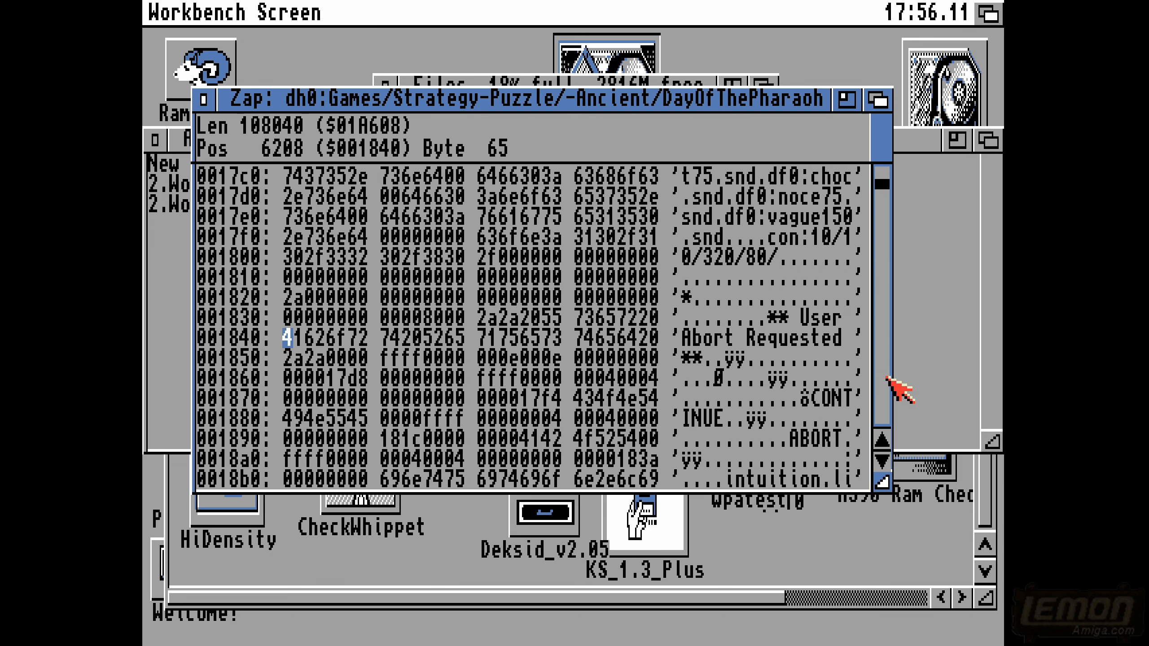
left_click(886, 378)
left_click(885, 377)
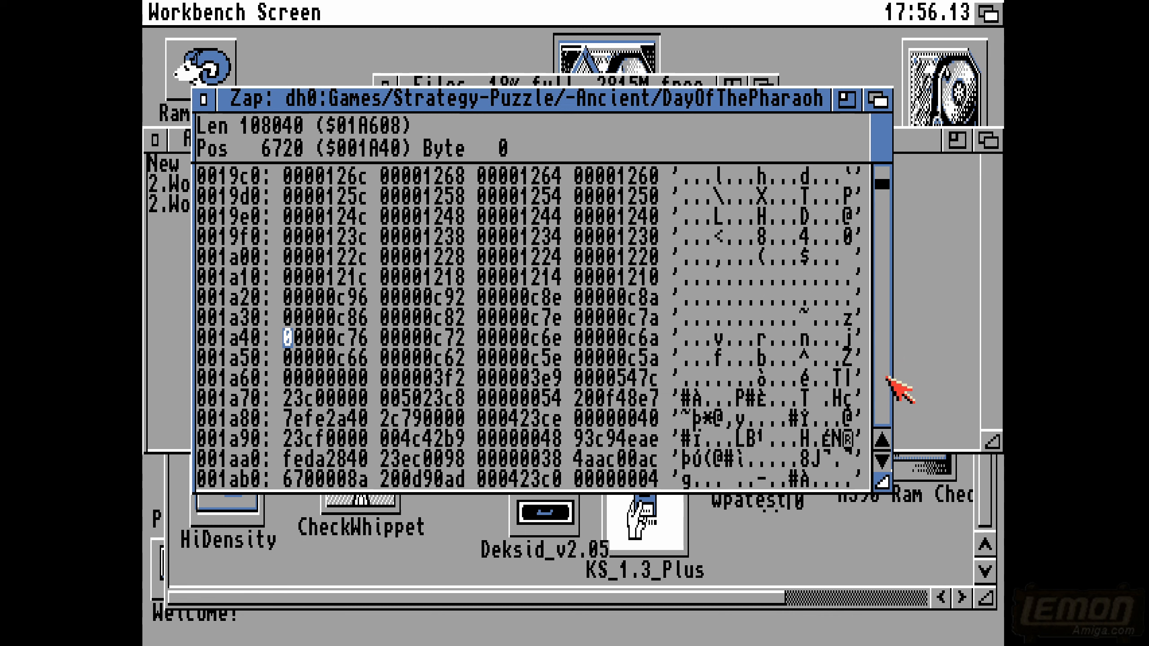
left_click(885, 377)
left_click(886, 377)
left_click(885, 377)
left_click(886, 377)
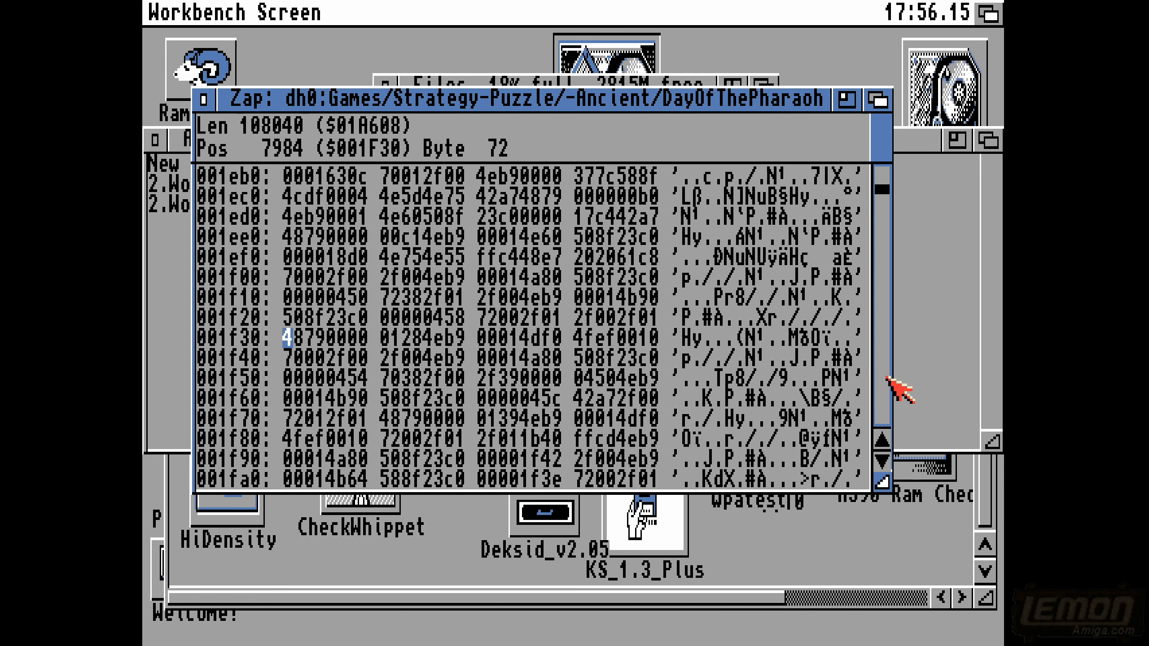
left_click(885, 377)
left_click(885, 377)
left_click(885, 377)
left_click_drag(885, 193, 887, 291)
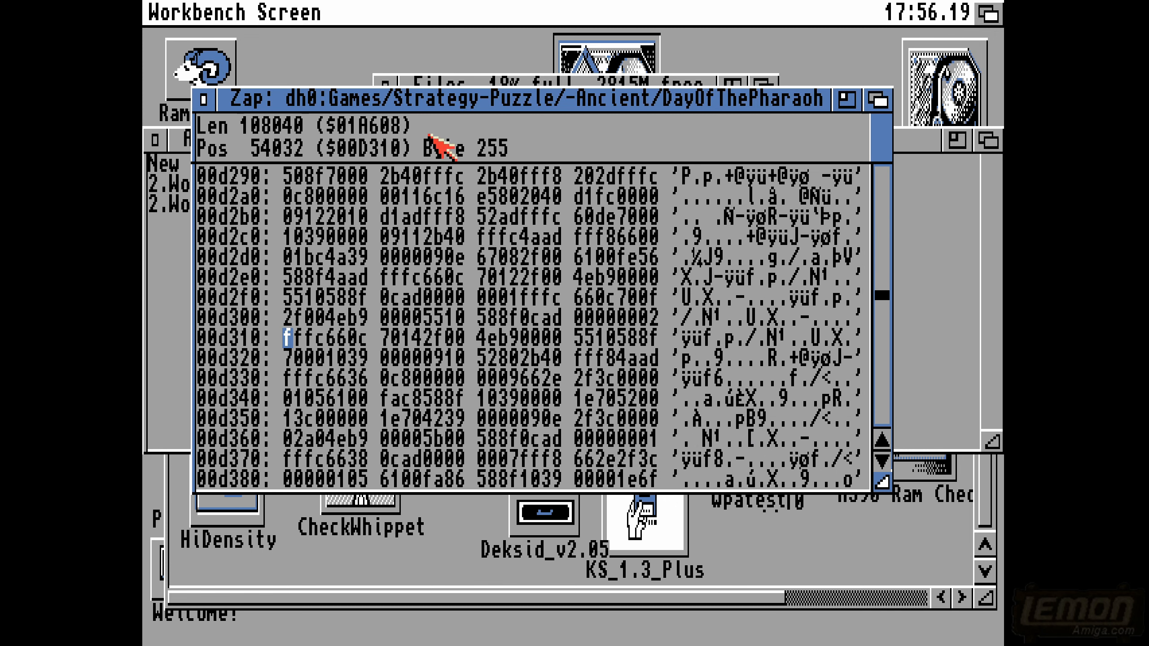
- Close the pharaoh file in Zap, switch back to Directory Opus and return to the -Ancient folder
left_click(204, 100)
left_click(987, 14)
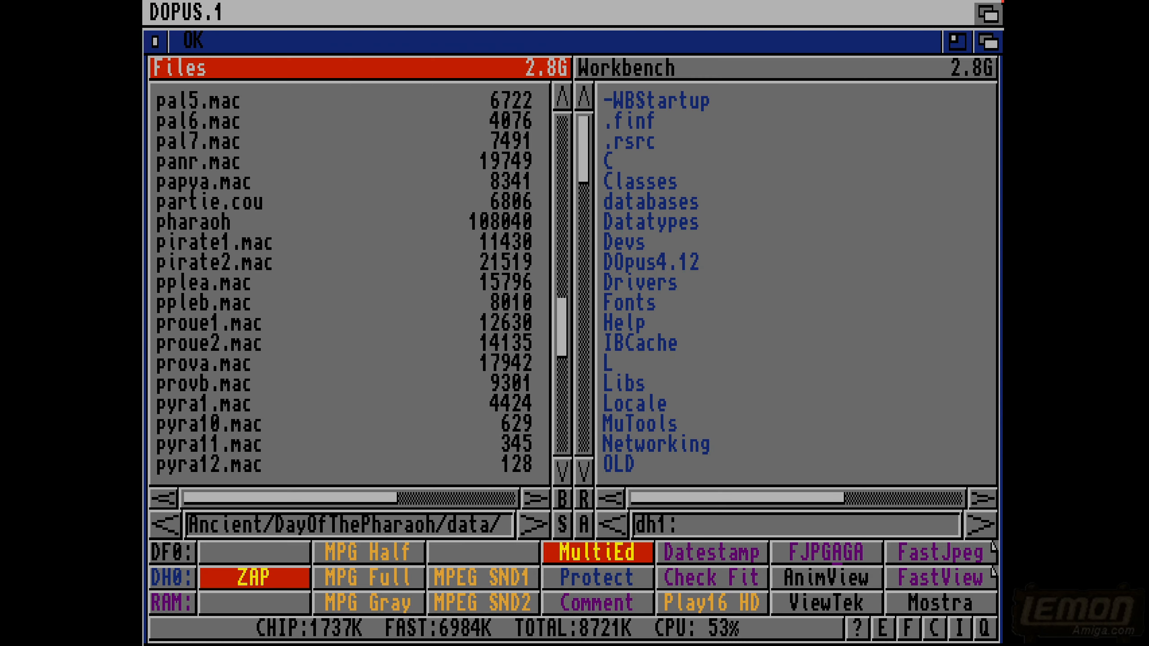
left_click(144, 304)
left_click(145, 304)
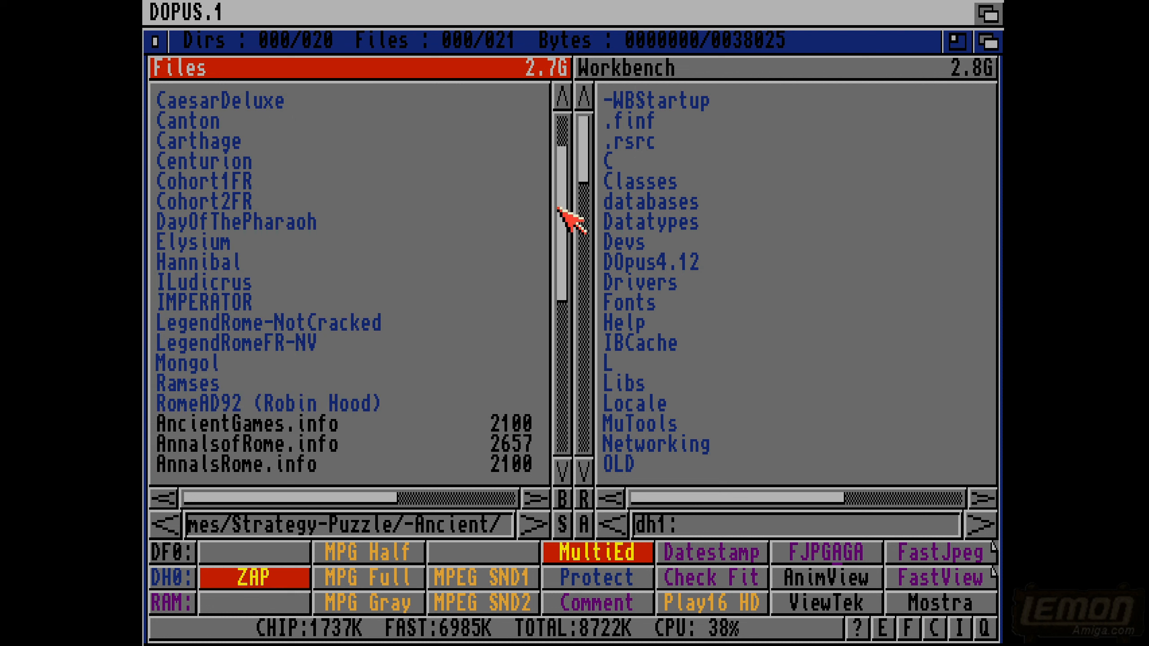
- Go up to the Strategy-Puzzle folder, check the contents of the Archon folder, and come back out of it
left_click_drag(559, 208, 570, 323)
left_click(145, 335)
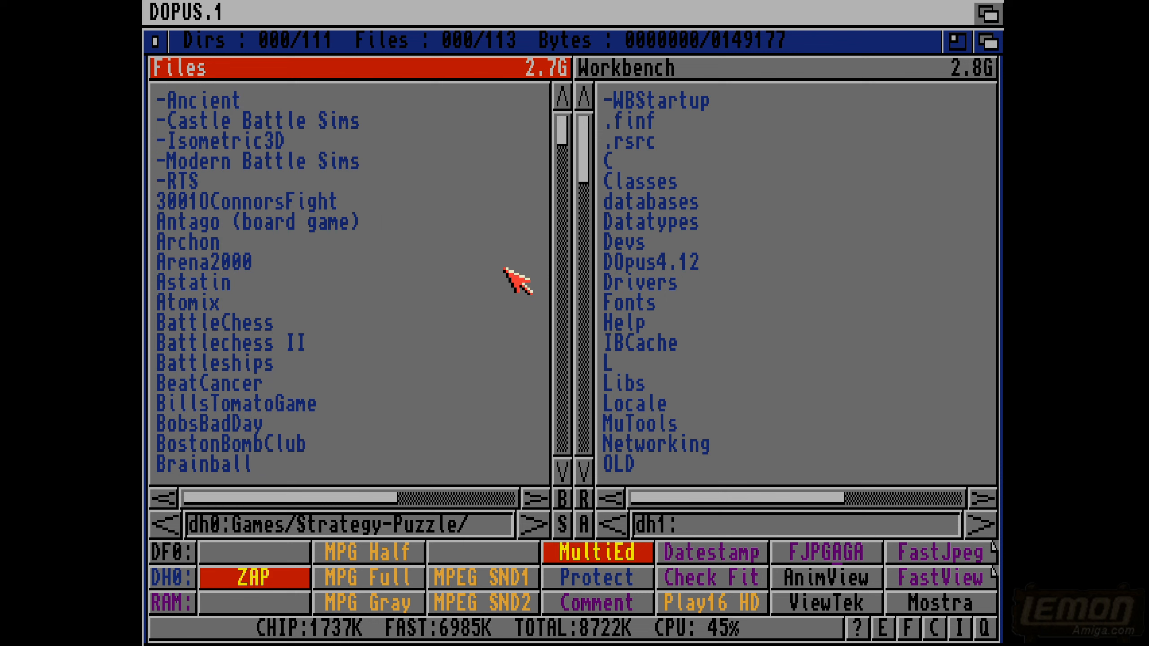
double_click(181, 244)
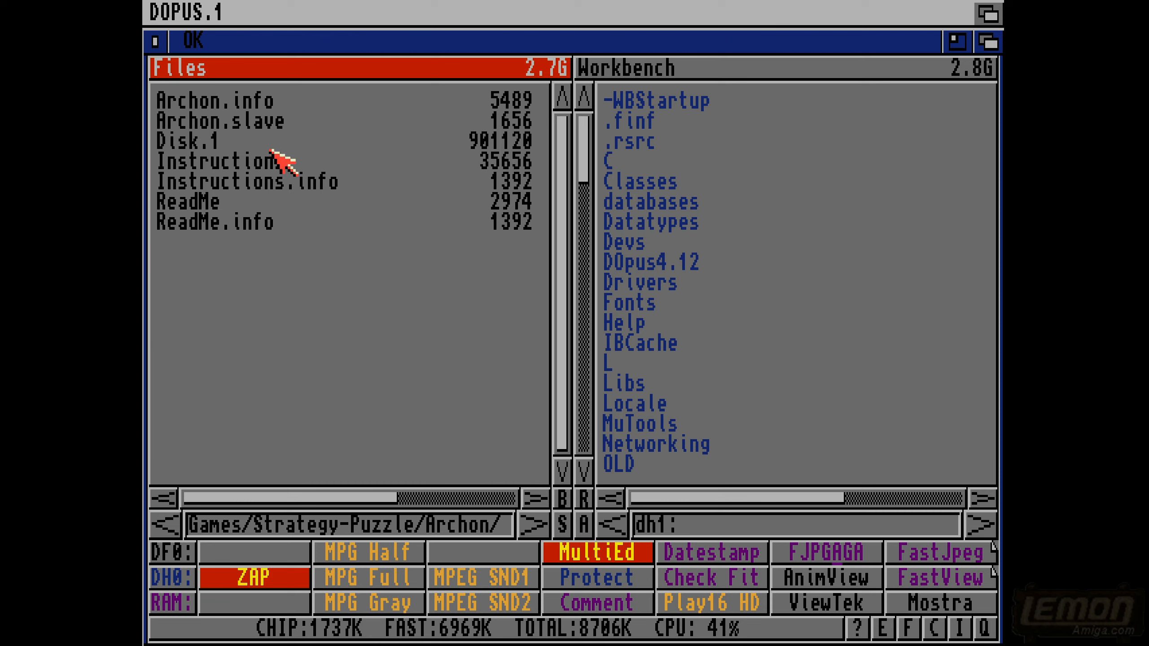
left_click(145, 358)
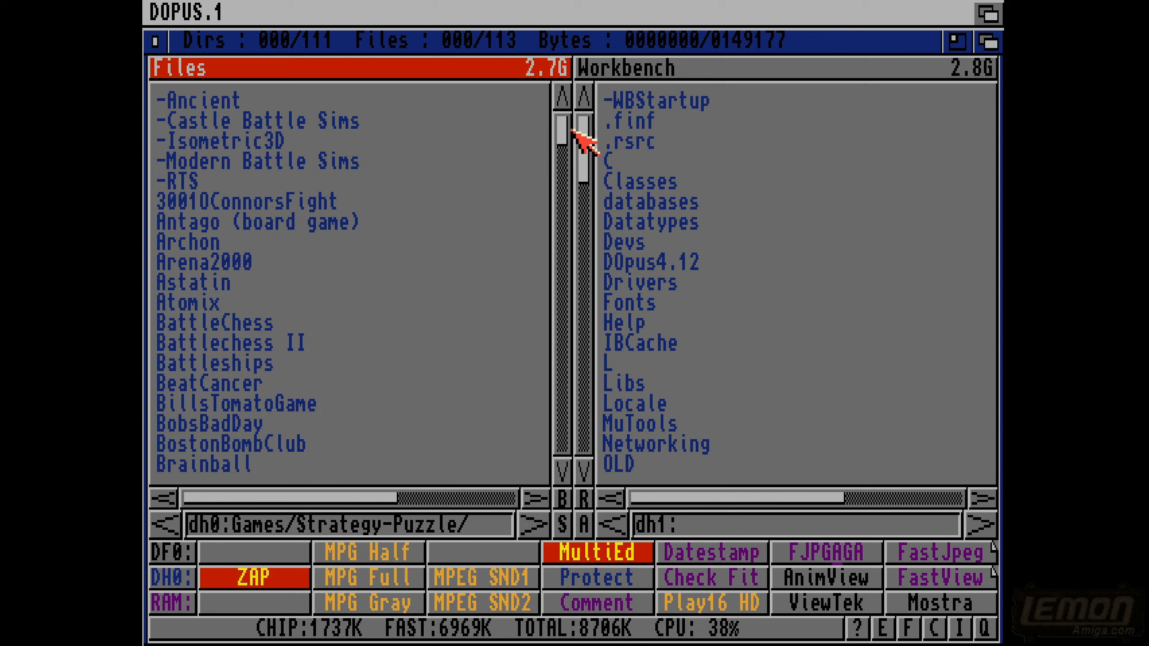
- Open the data folder of Castles inside the -Castle Battle Sims folder
double_click(354, 118)
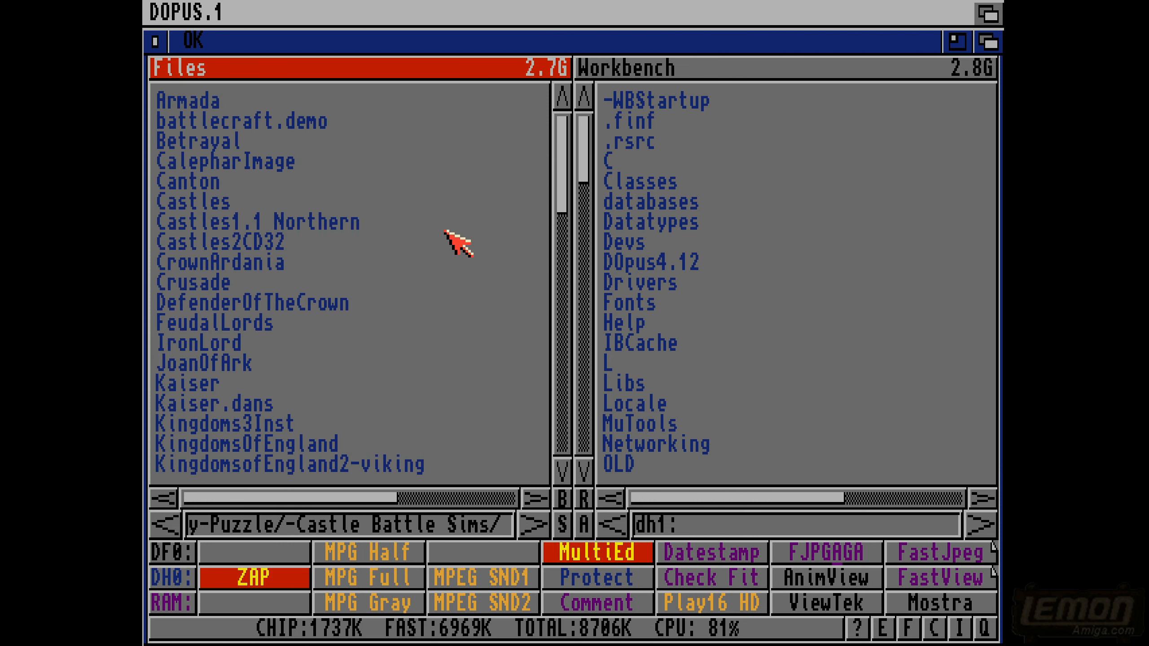
double_click(190, 205)
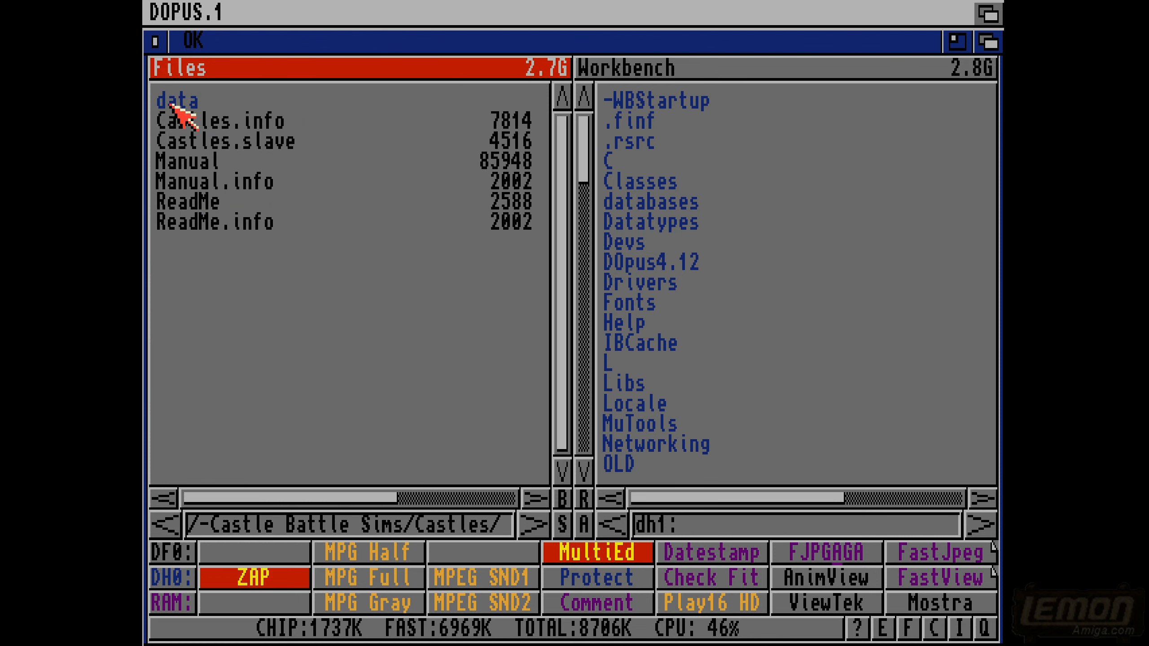
double_click(176, 101)
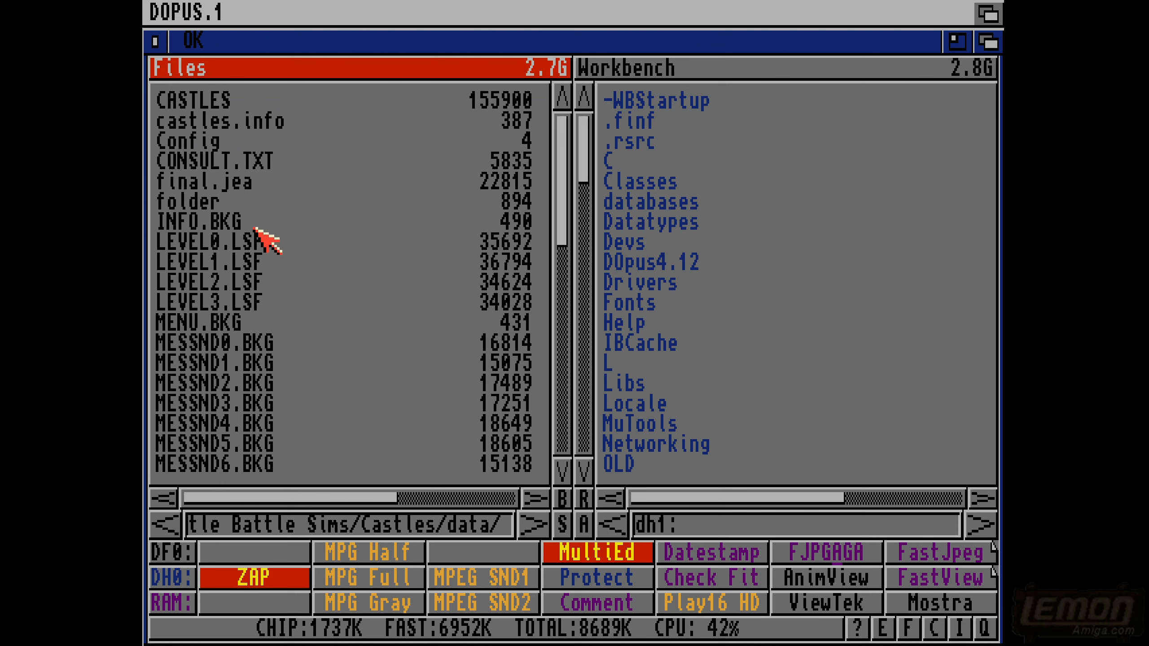
- View MESSND0.BKG, skim through to its end for readable text, and close the viewer
double_click(222, 344)
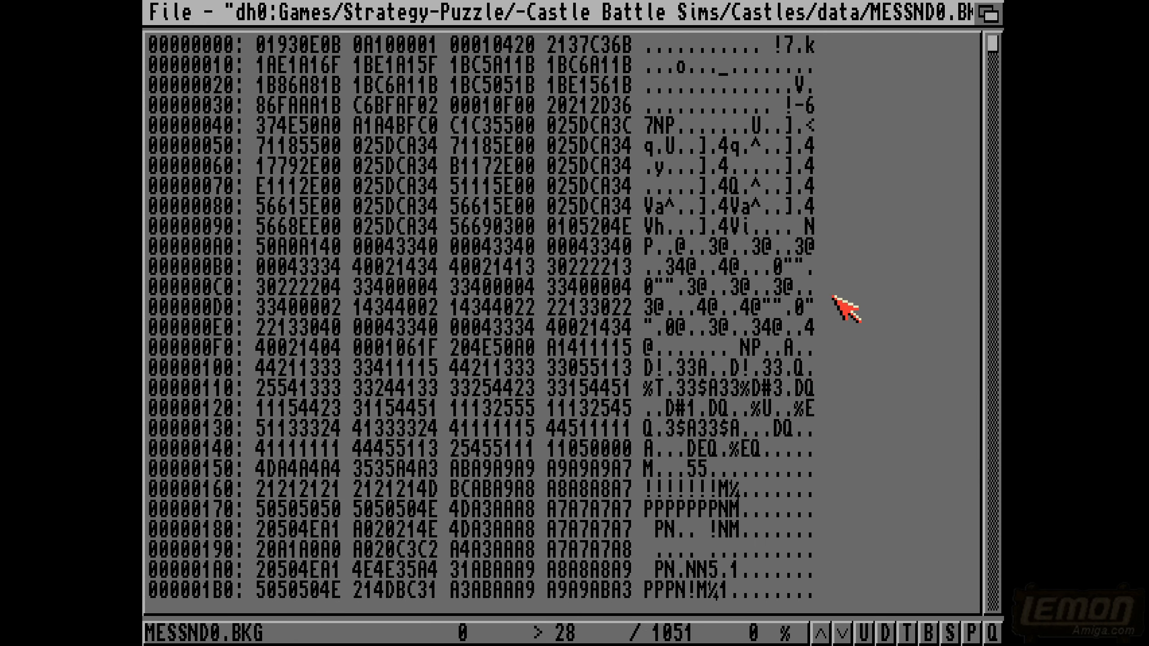
left_click_drag(989, 46, 990, 605)
key("Escape")
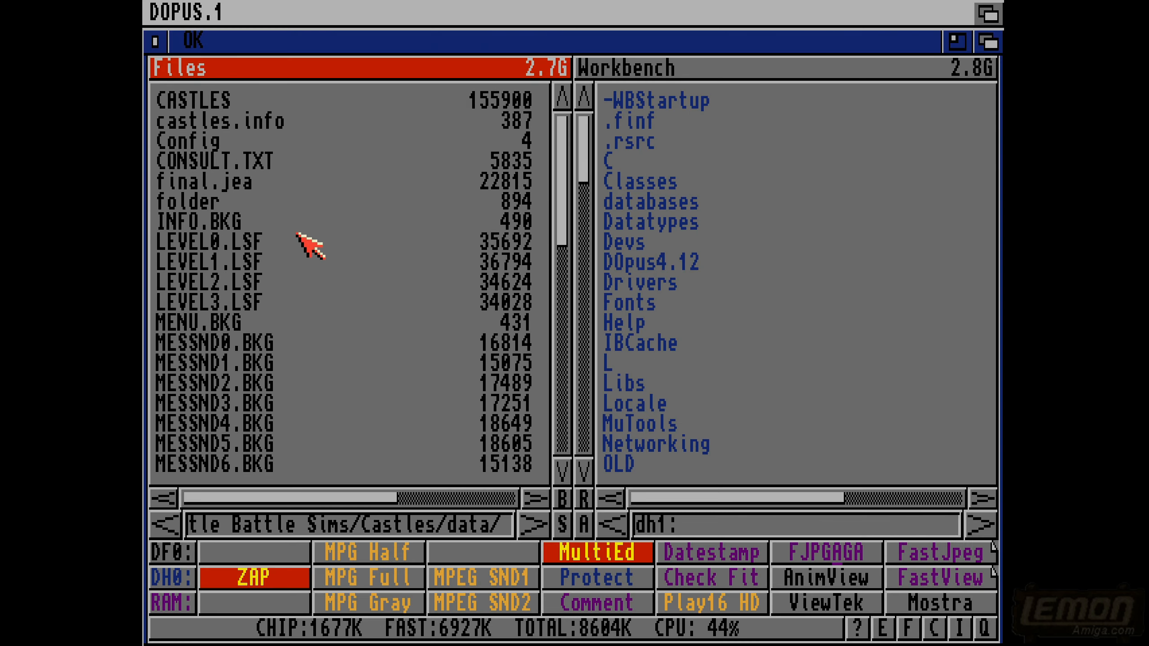
- View the CASTLES program file as text, read its embedded game messages, and close the viewer
left_click(187, 104)
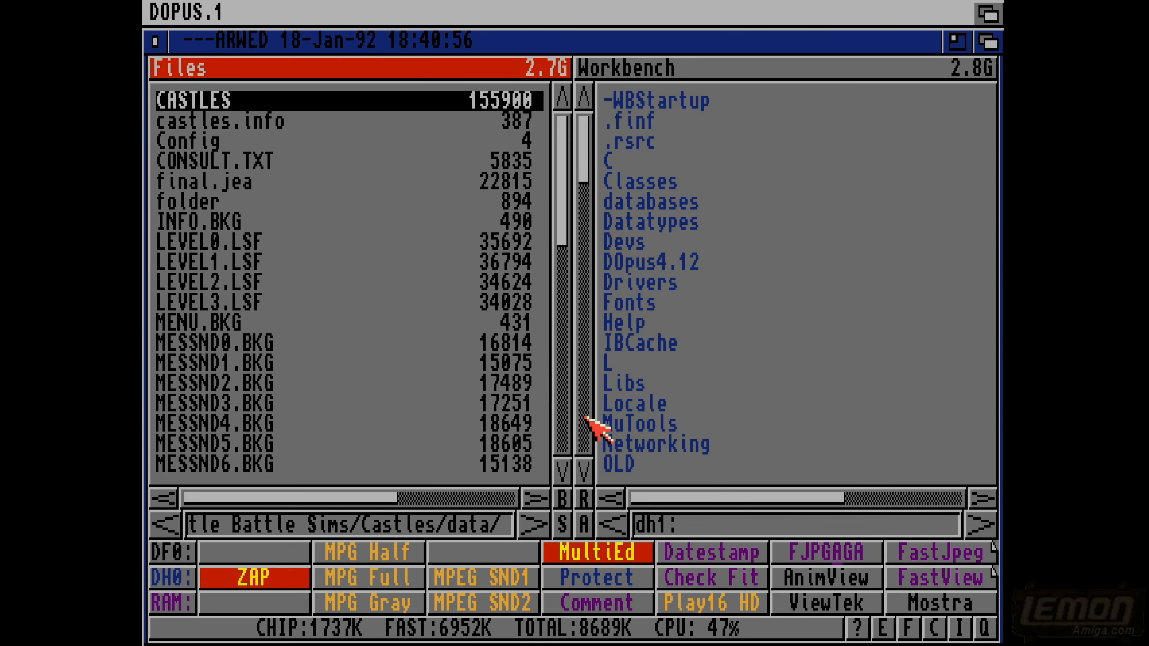
right_click(819, 602)
left_click(810, 597)
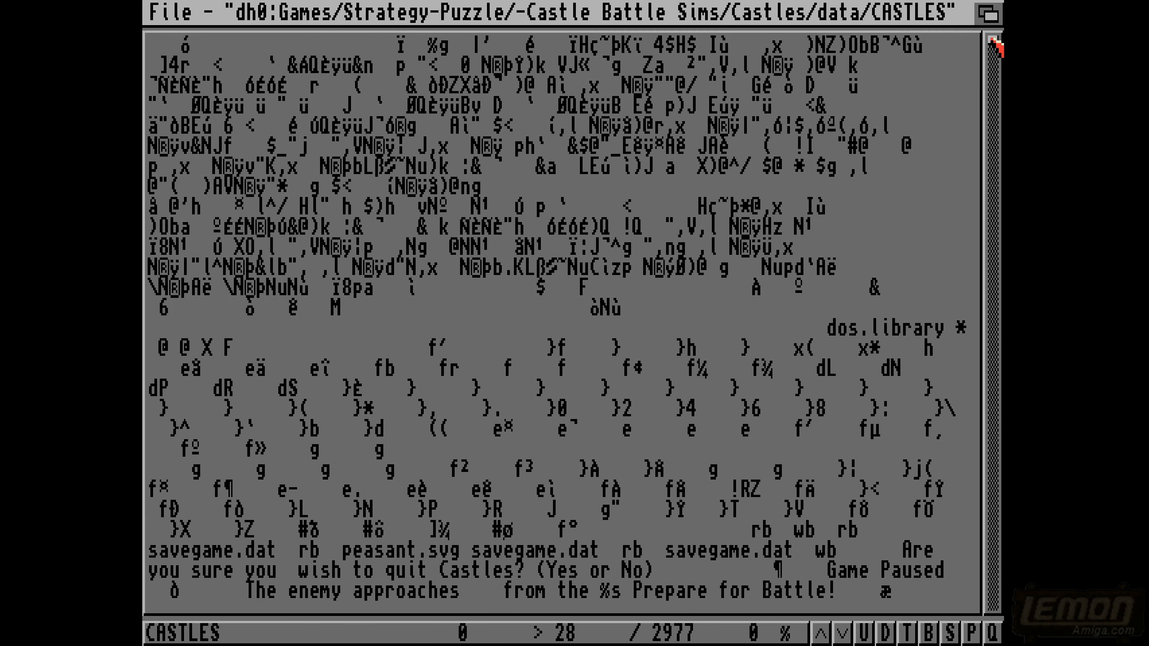
mouse_move(990, 39)
left_mouse_down()
mouse_move(1000, 248)
mouse_move(973, 43)
left_mouse_up()
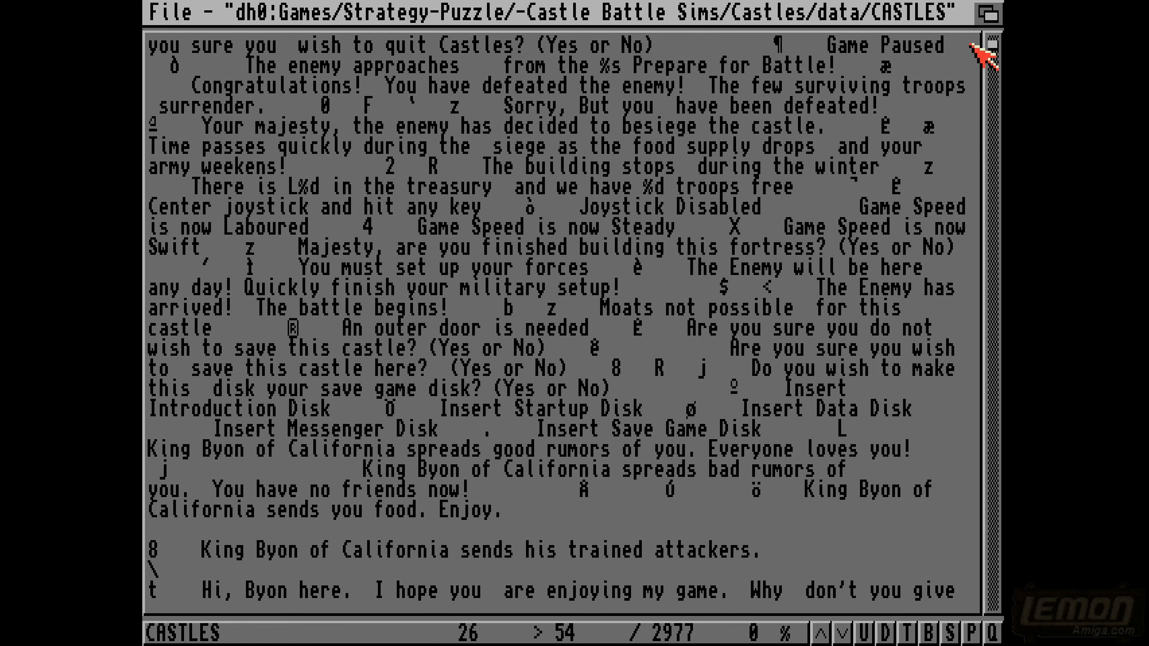
scroll(441, 127, "up", 7)
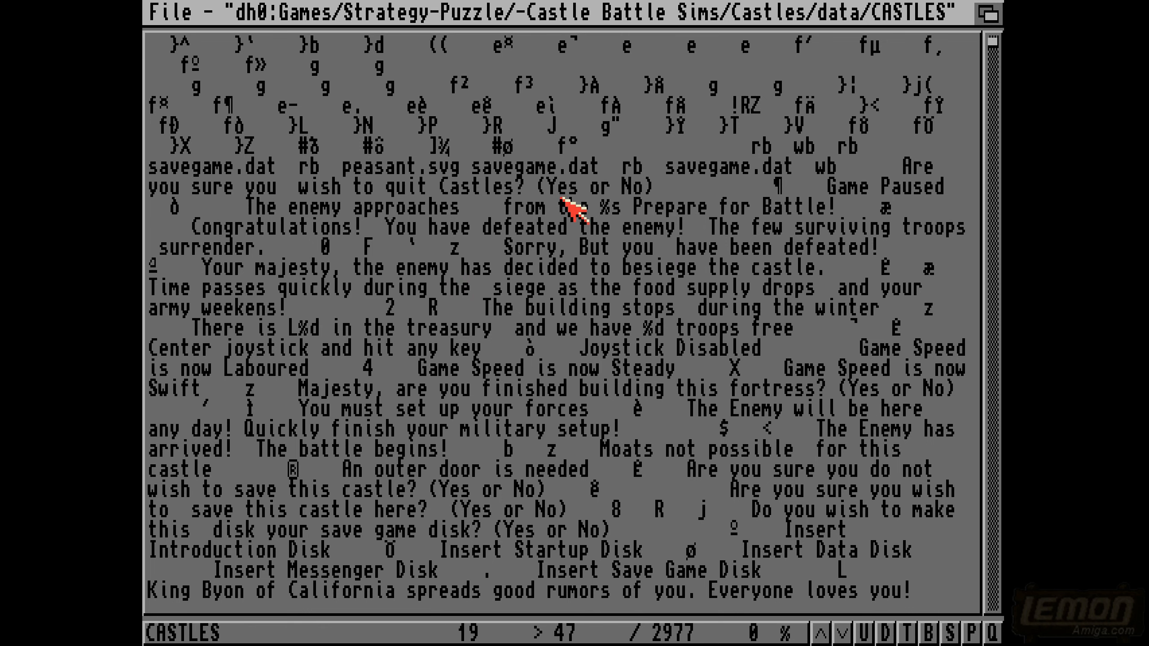
key("Escape")
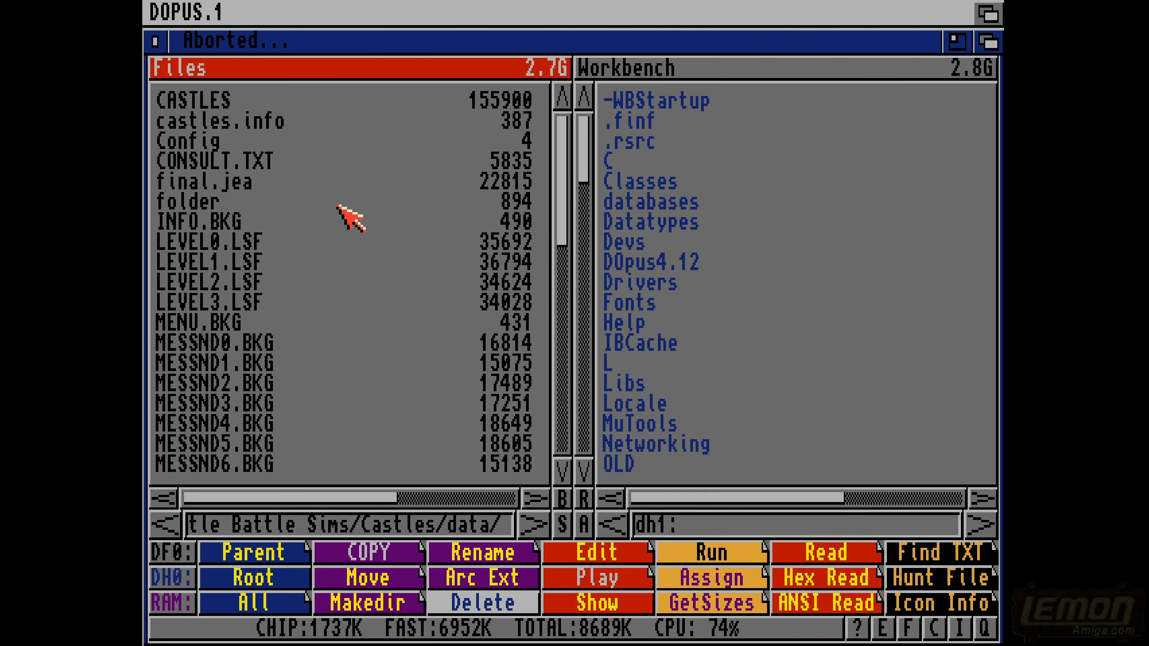
- Switch from Directory Opus to Zap and load the CASTLES program file for hex editing
left_click(209, 103)
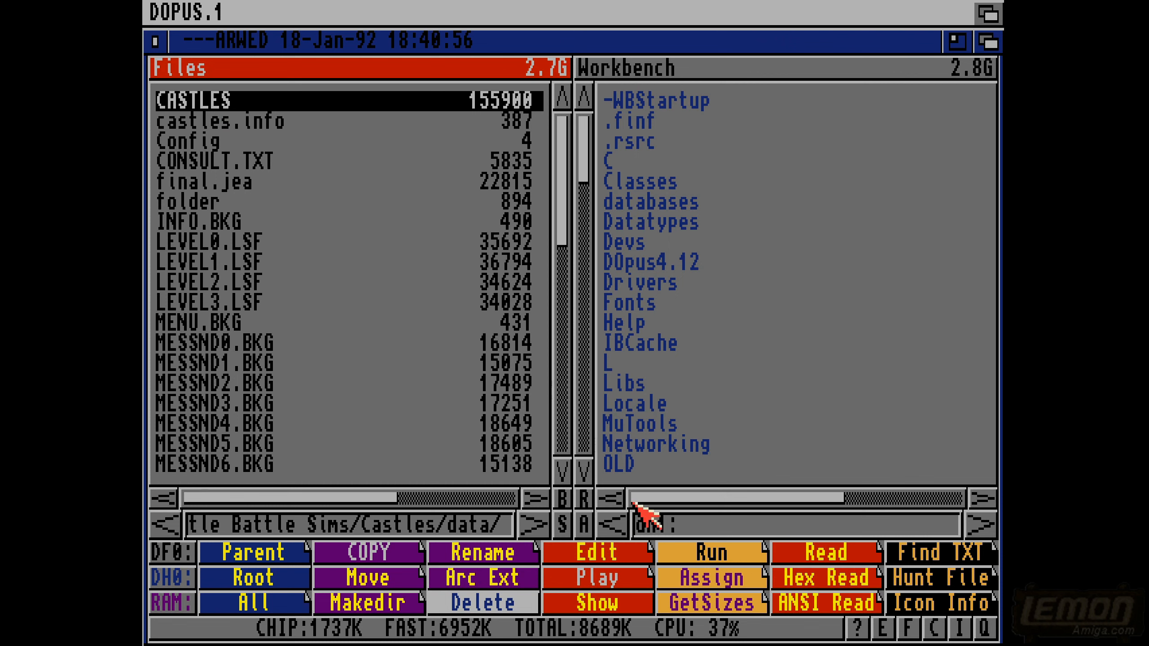
left_click(599, 549)
left_click(217, 638)
left_click(261, 581)
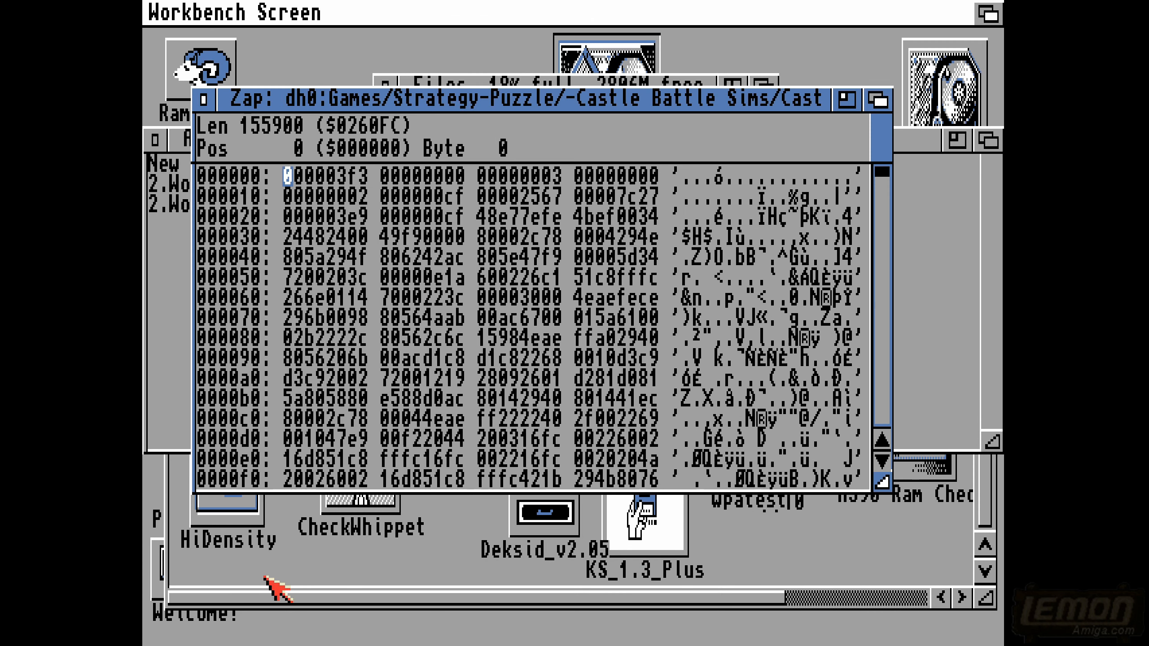
- Search the CASTLES file for the string "quit"
right_click(321, 129)
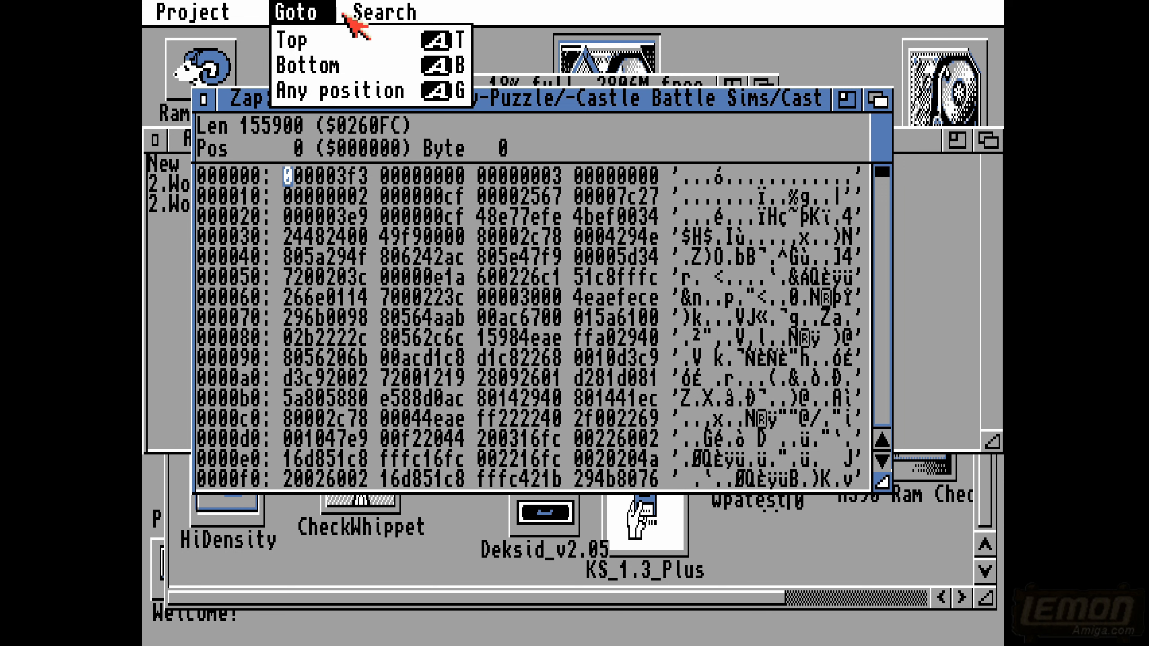
right_click(384, 36)
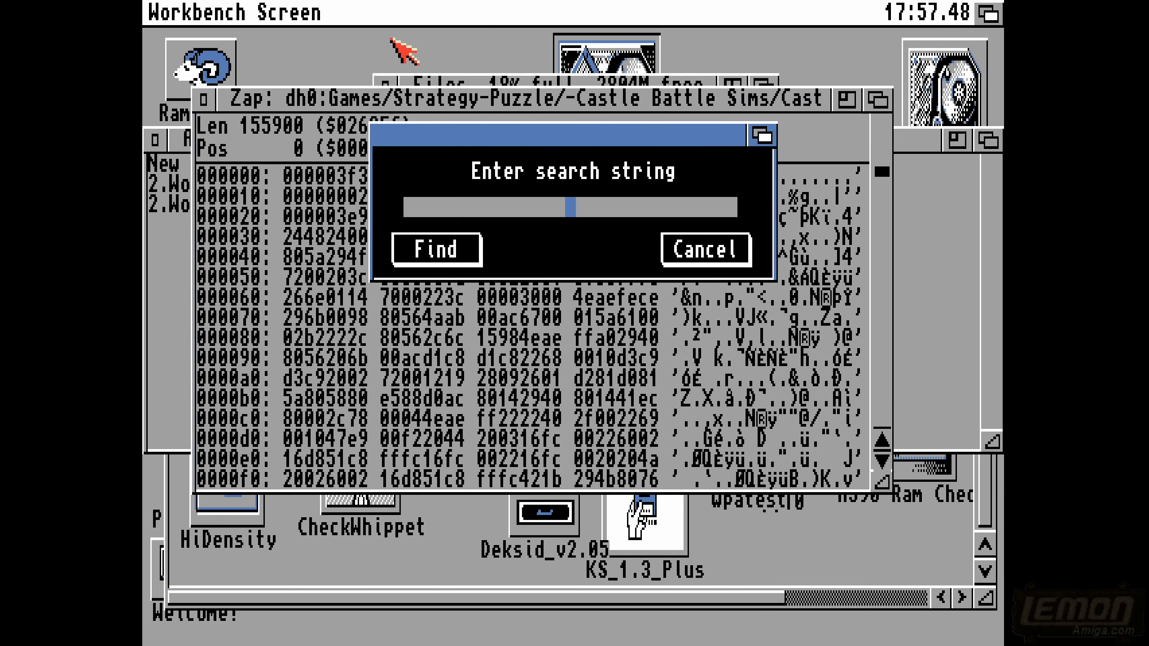
type("quit")
key("Return")
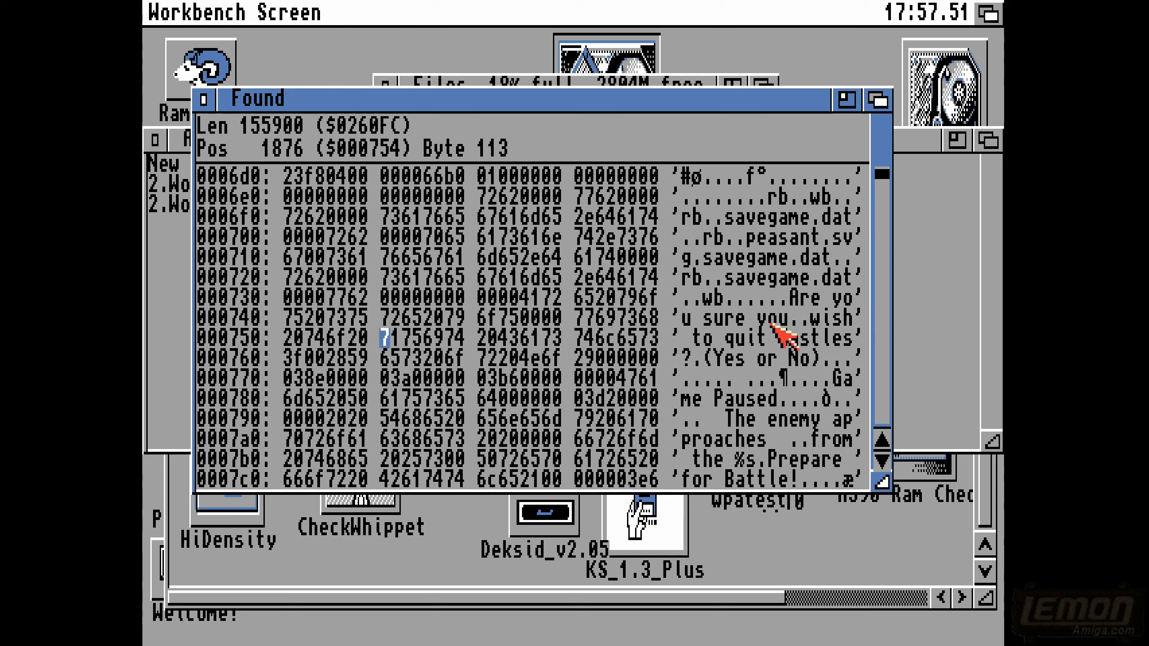
- Compare the letters of "quit" in the text column with their byte values in the hex column
left_click(728, 337)
left_click(740, 339)
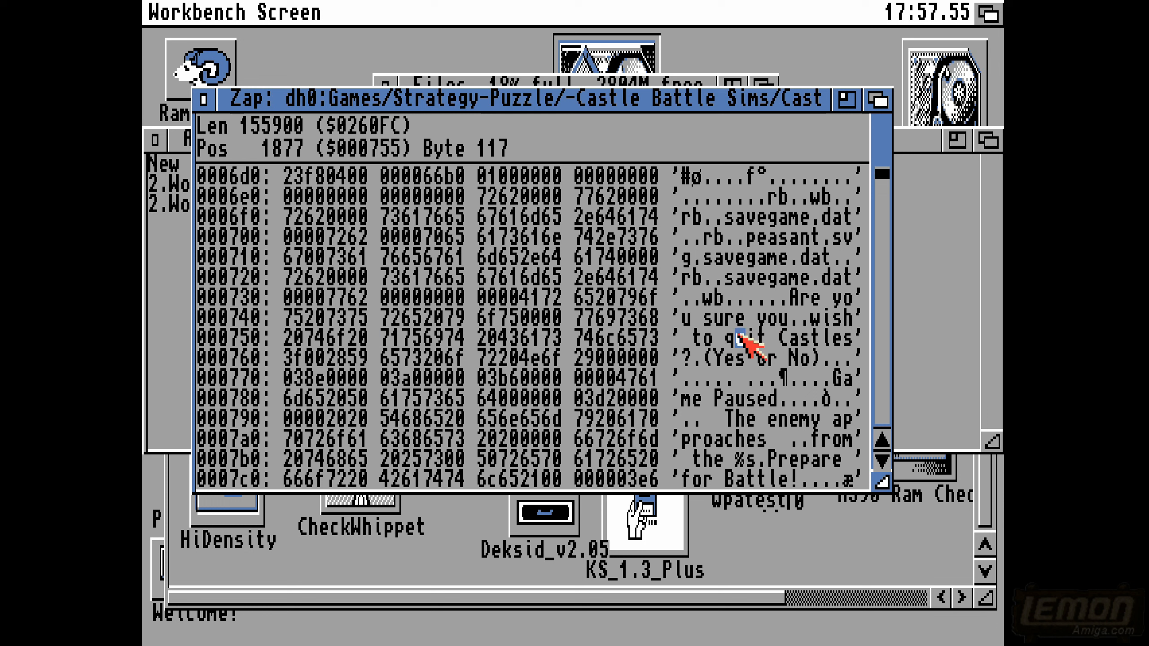
left_click(752, 339)
left_click(761, 339)
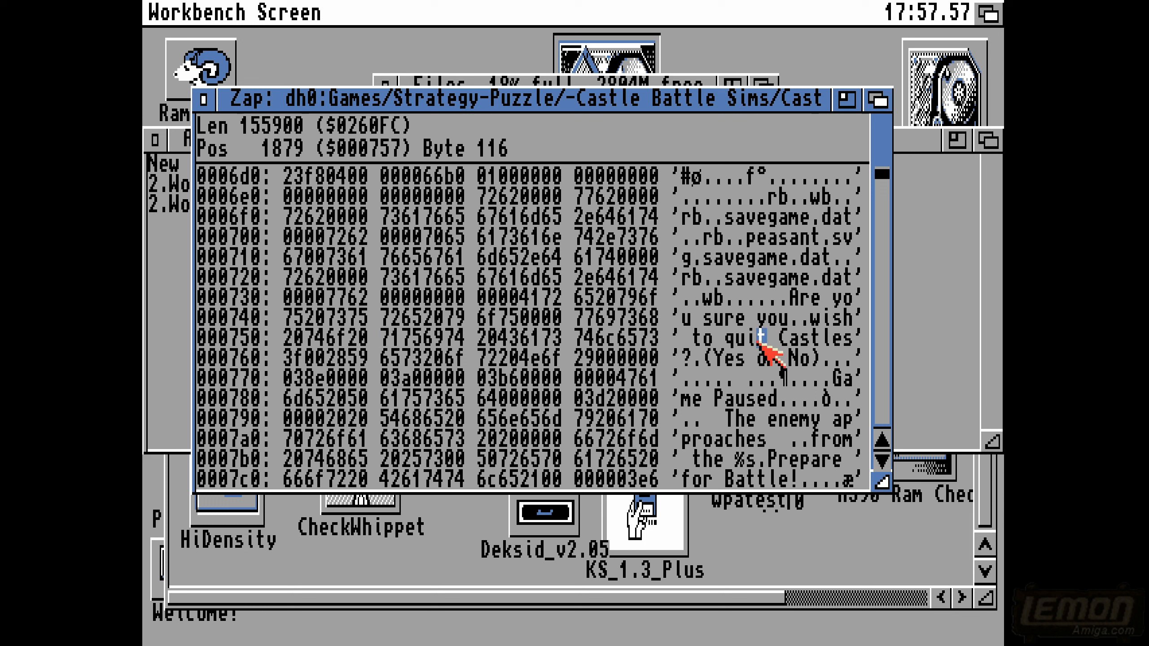
left_click(729, 338)
left_click(741, 339)
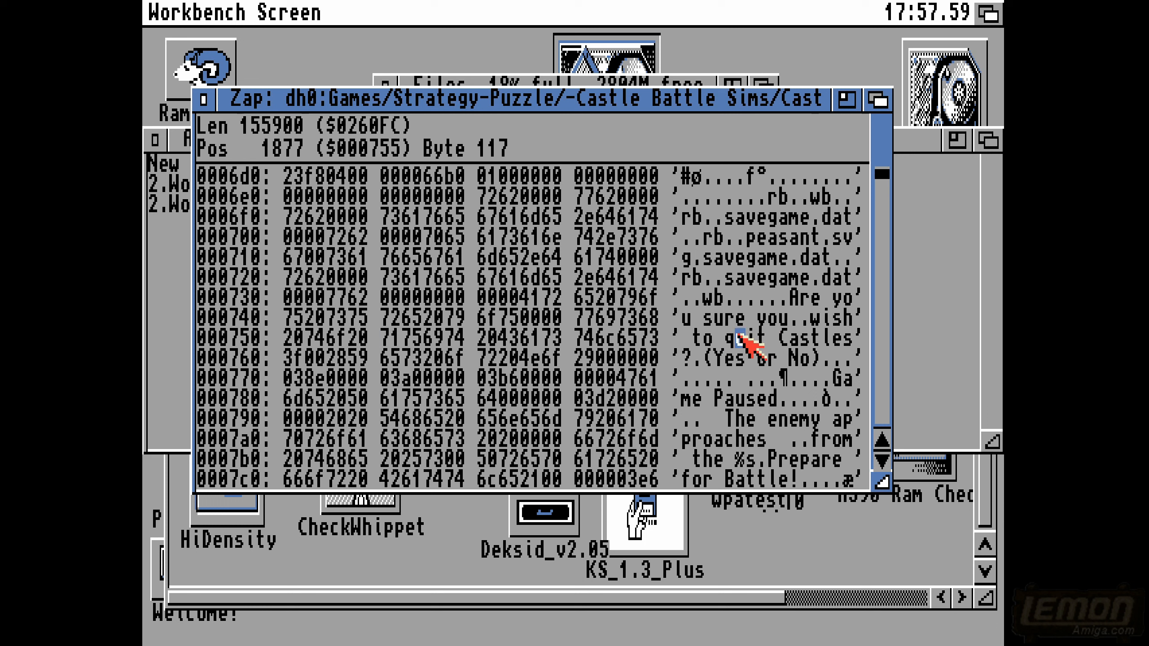
left_click(752, 340)
left_click(761, 339)
left_click(730, 338)
left_click(383, 338)
left_click(358, 339)
left_click(320, 339)
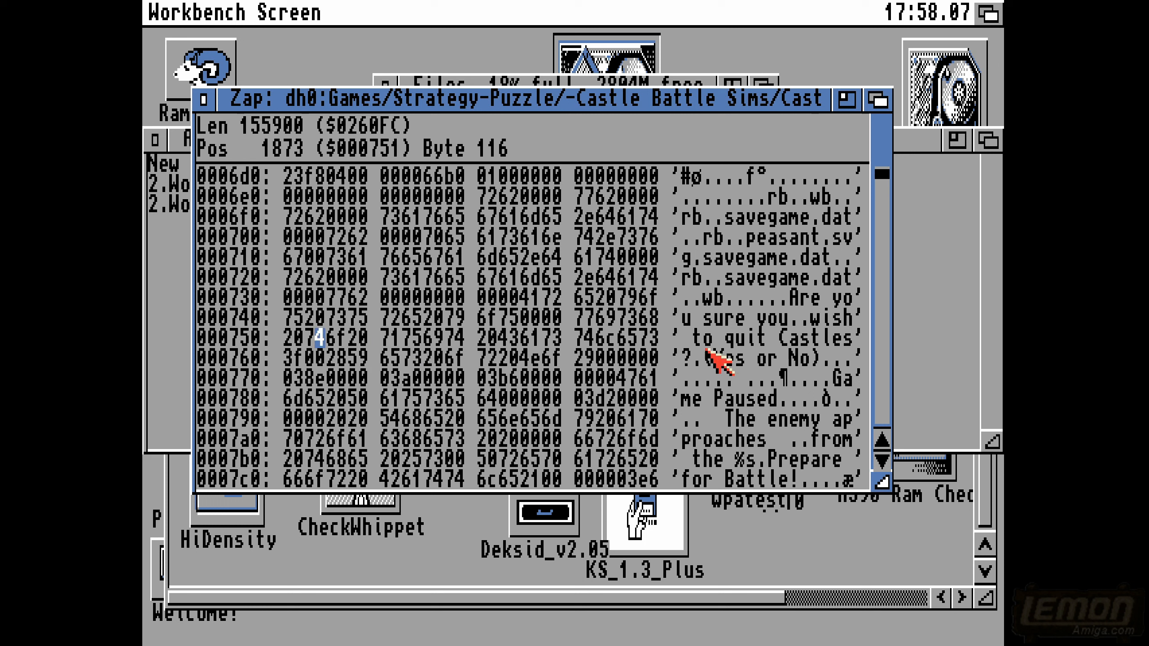
- Try overwriting the word "quit" with "exit" in the text column of the confirmation message
left_click(729, 337)
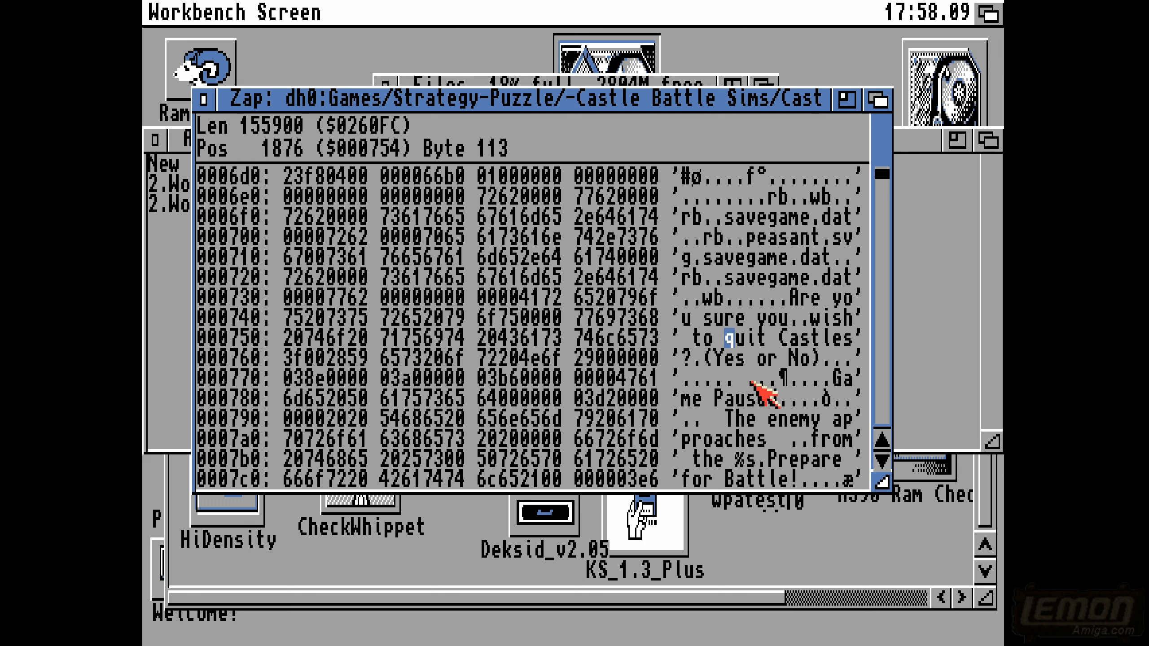
type("ex")
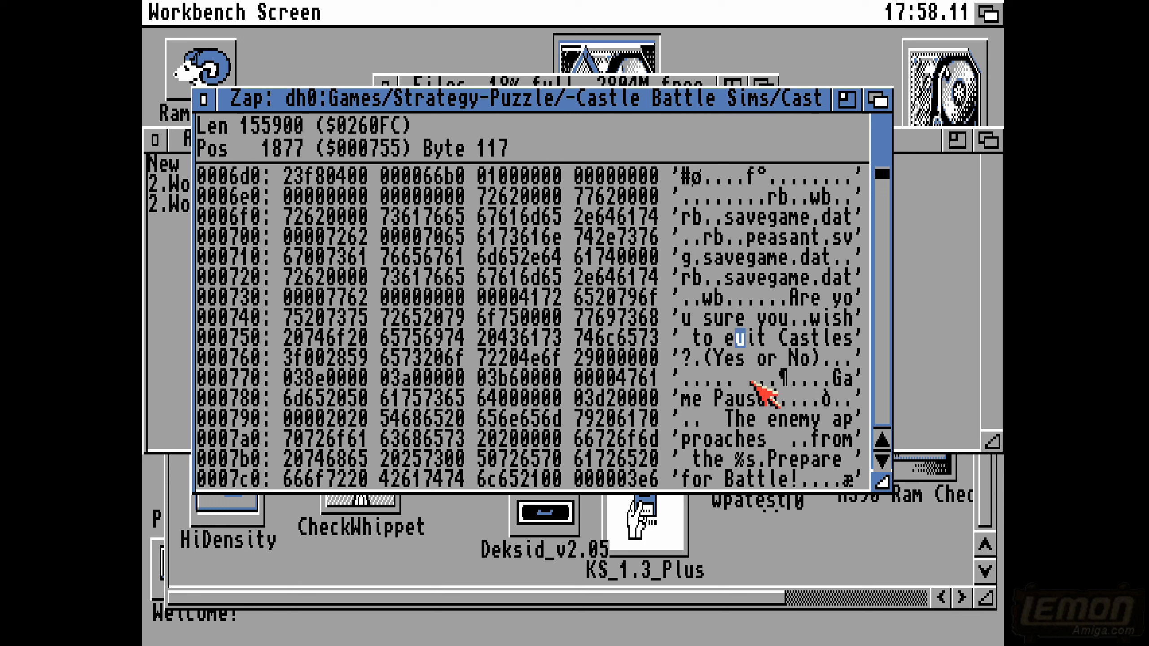
type("i")
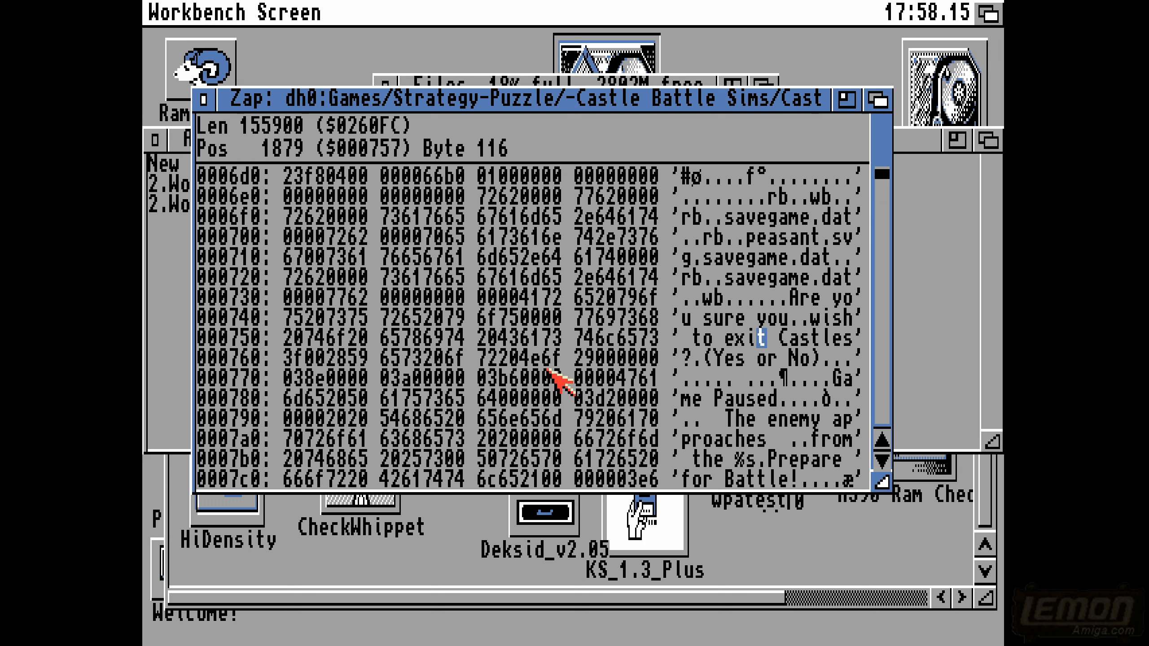
type("t")
- Restore the word "quit" in the confirmation message by overwriting the letters "ex" with "qu"
key("Left")
key("Left")
key("Left")
key("Left")
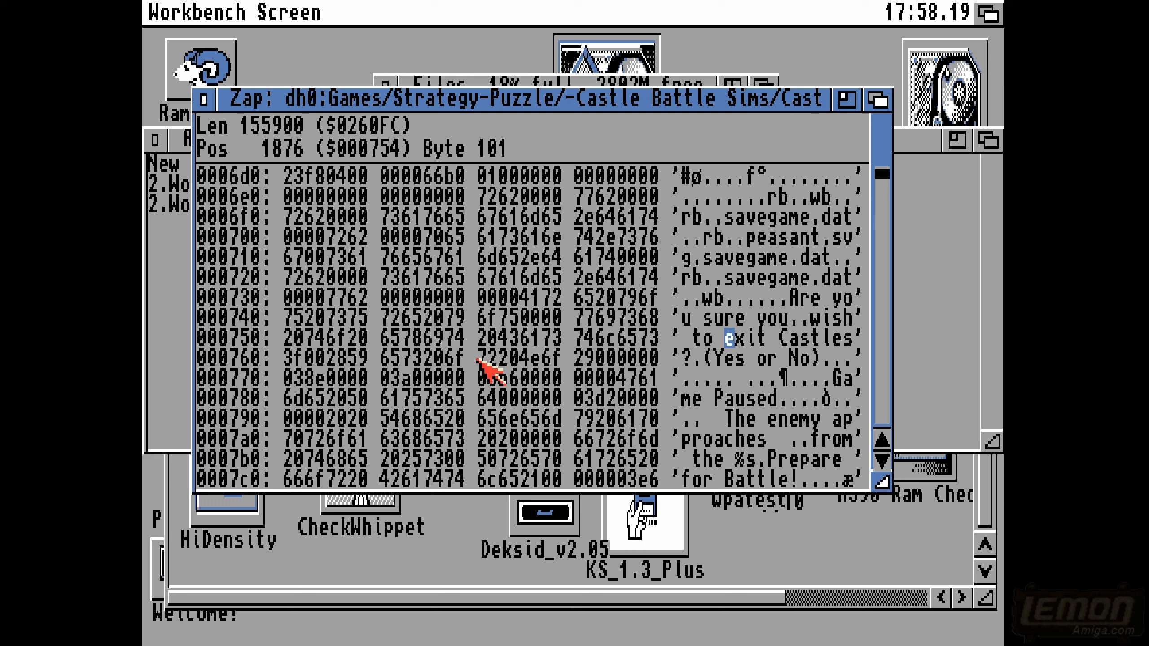
type("qu")
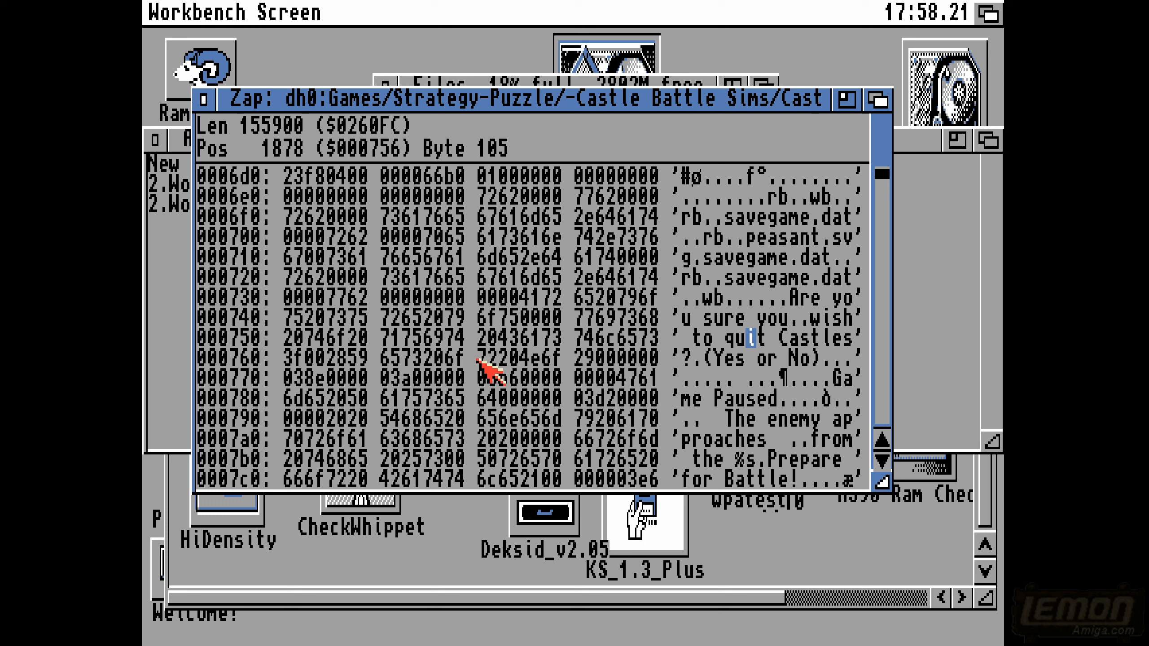
key("Right")
key("Right")
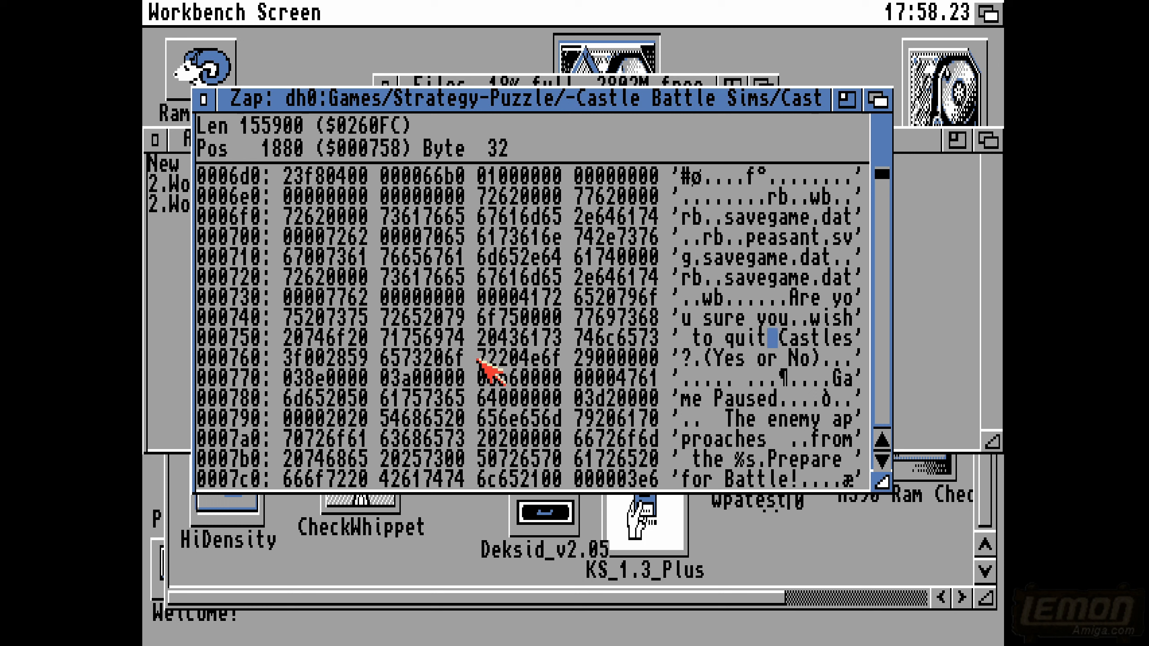
- Overwrite "qu" with "ex" so that the confirmation message says "exit"
key("Left")
key("Left")
key("Left")
key("Left")
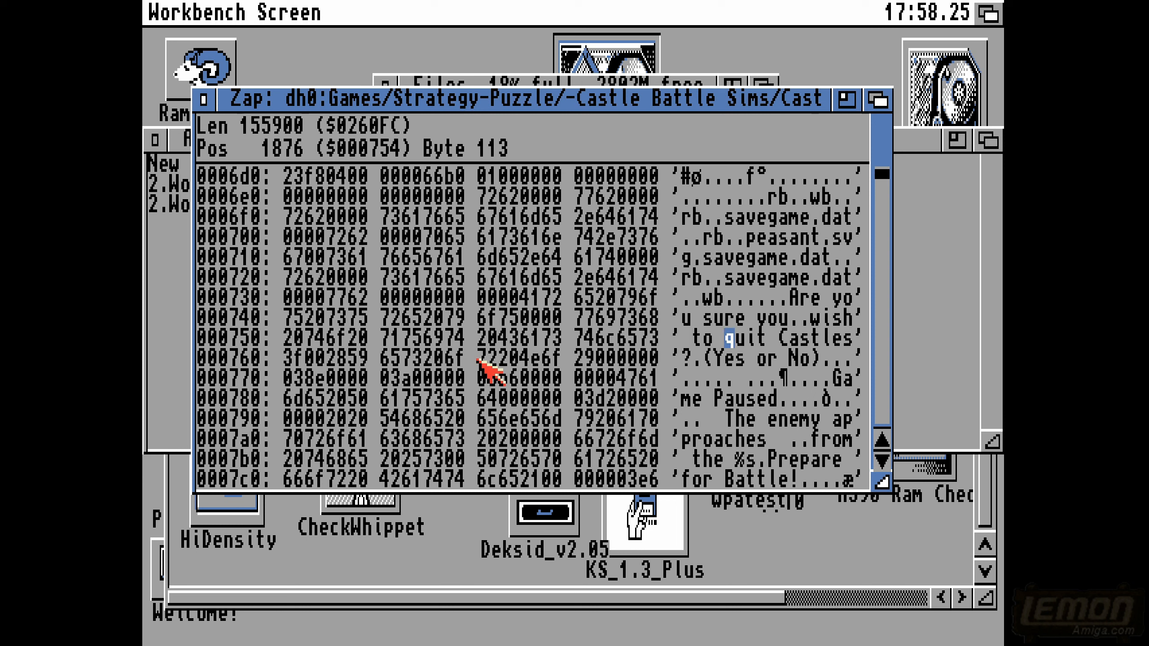
type("e")
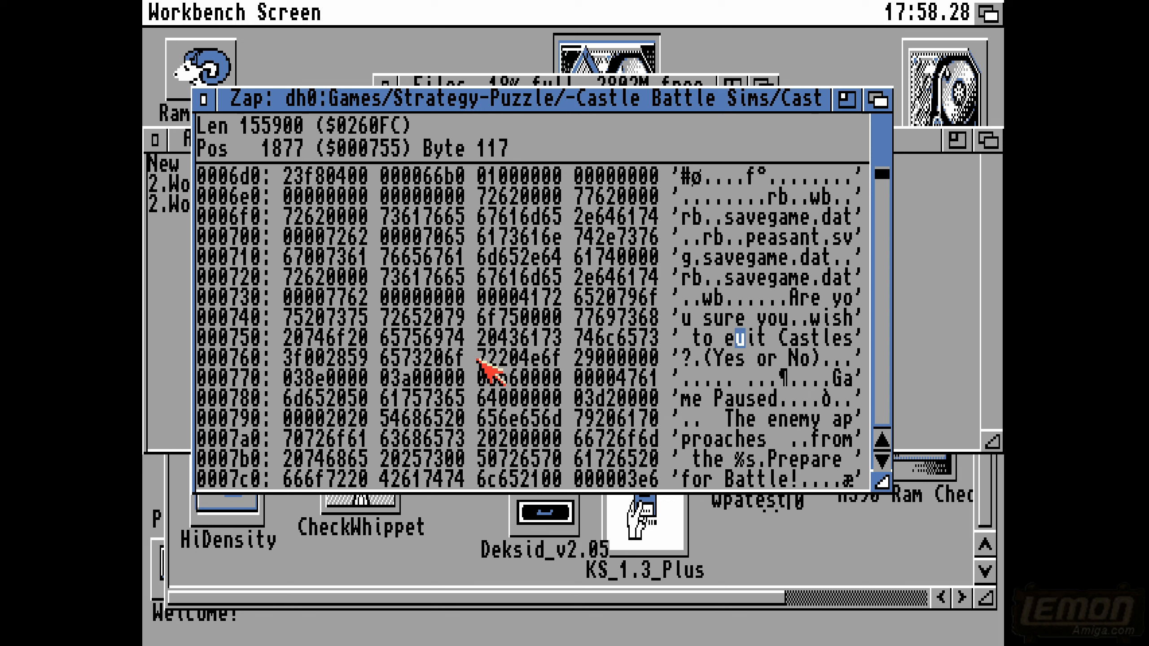
type("x")
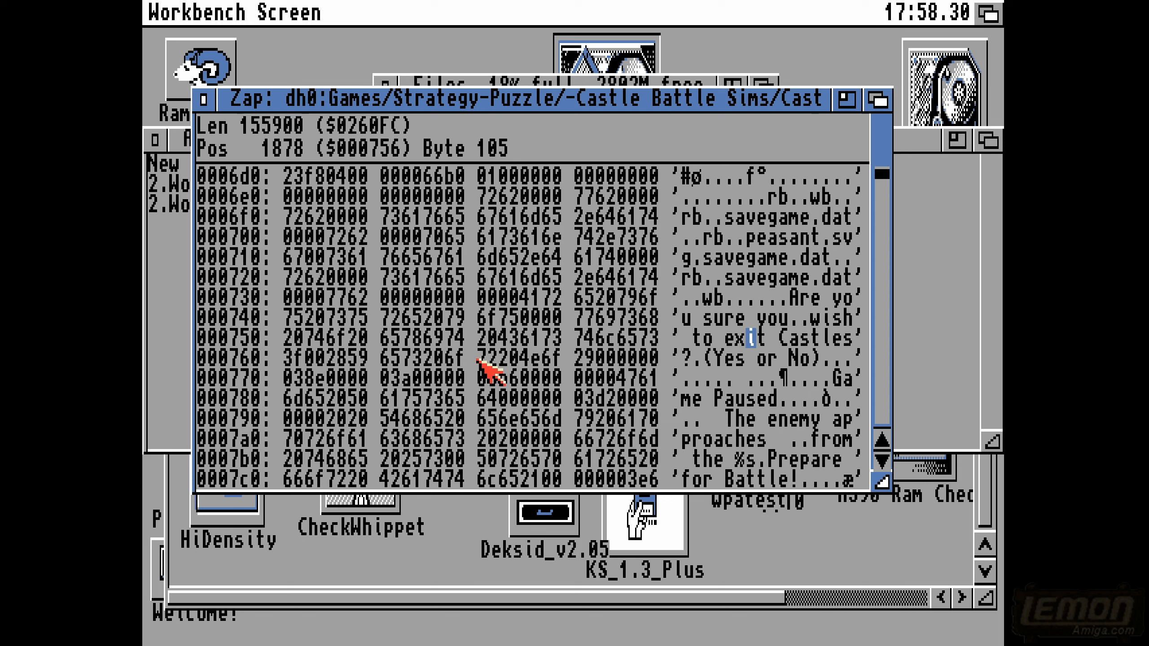
- Change "wish" to "want" in the line above by overwriting its last three letters with "ant"
key("Up")
key("Right")
key("Right")
key("Right")
key("Right")
key("Right")
key("Right")
key("Right")
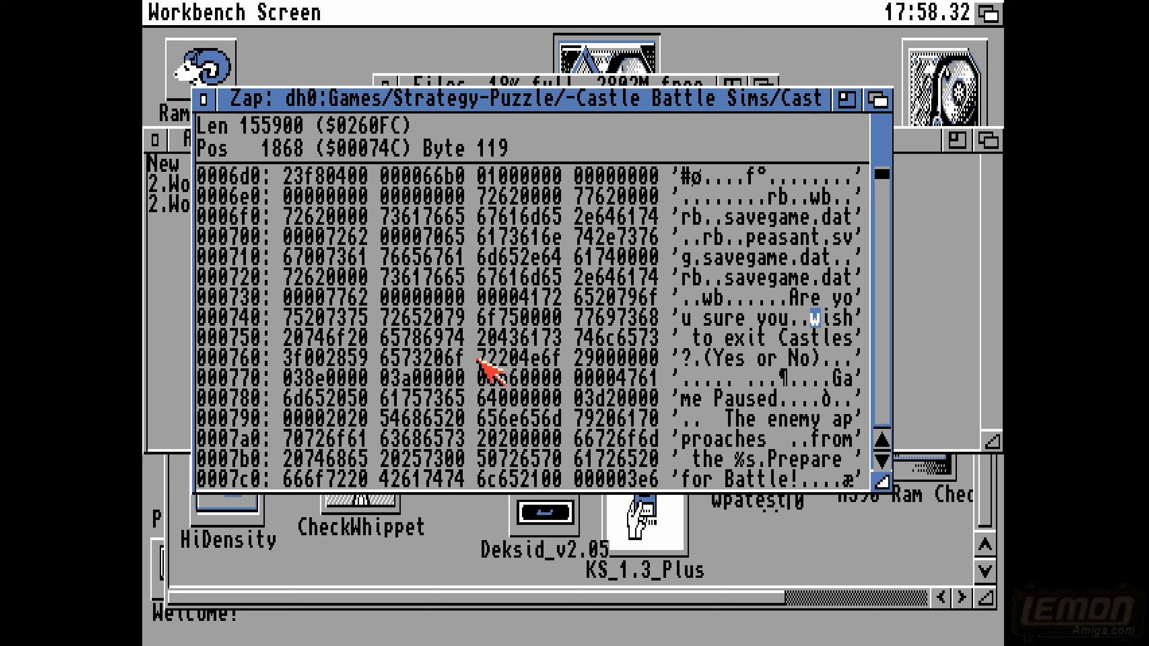
type("ant")
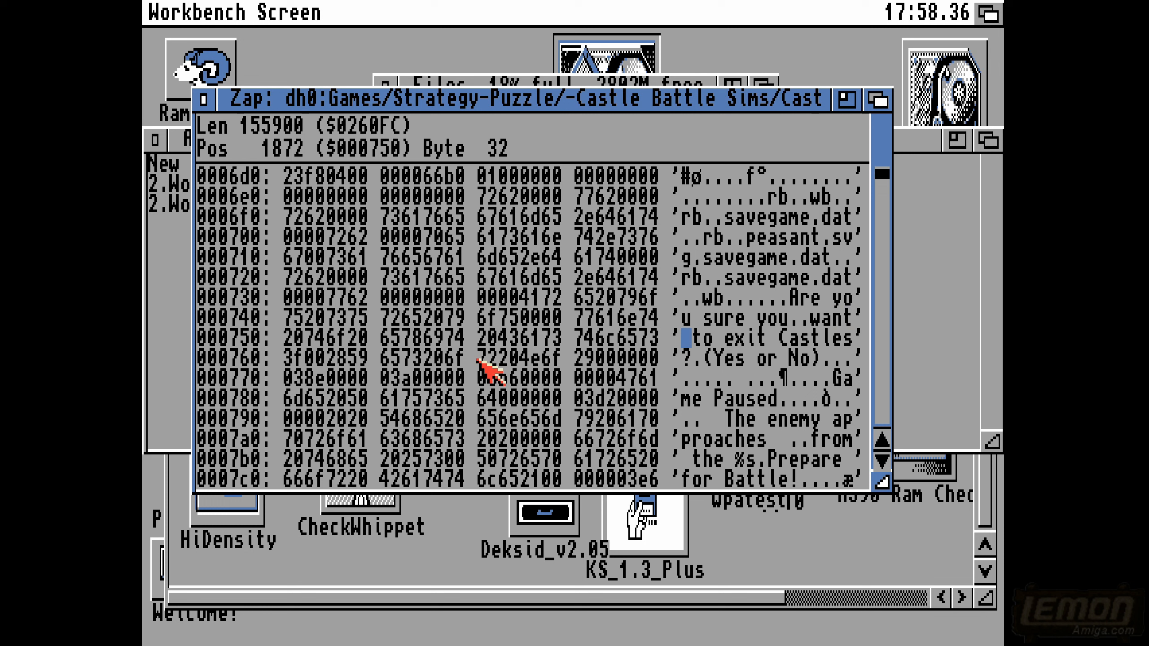
- Step through the edited "Are you sure you want to exit" wording to review it
key("Up")
key("Right")
key("Right")
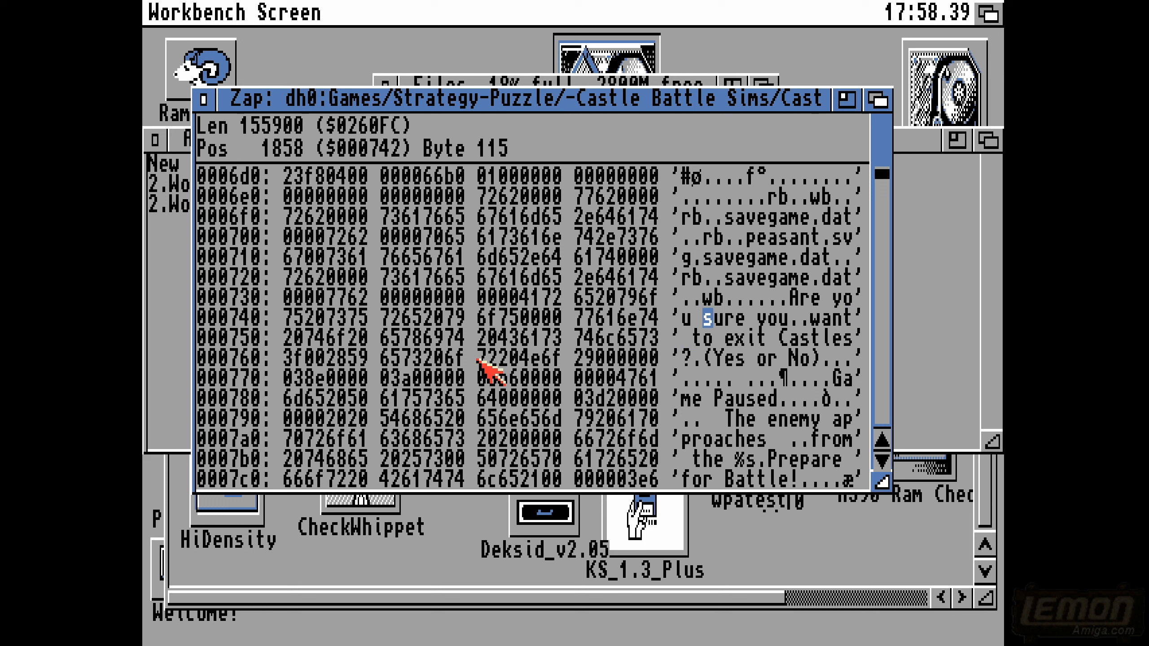
key("Right")
key("Right")
key("Right")
key("Right")
key("Down")
key("Down")
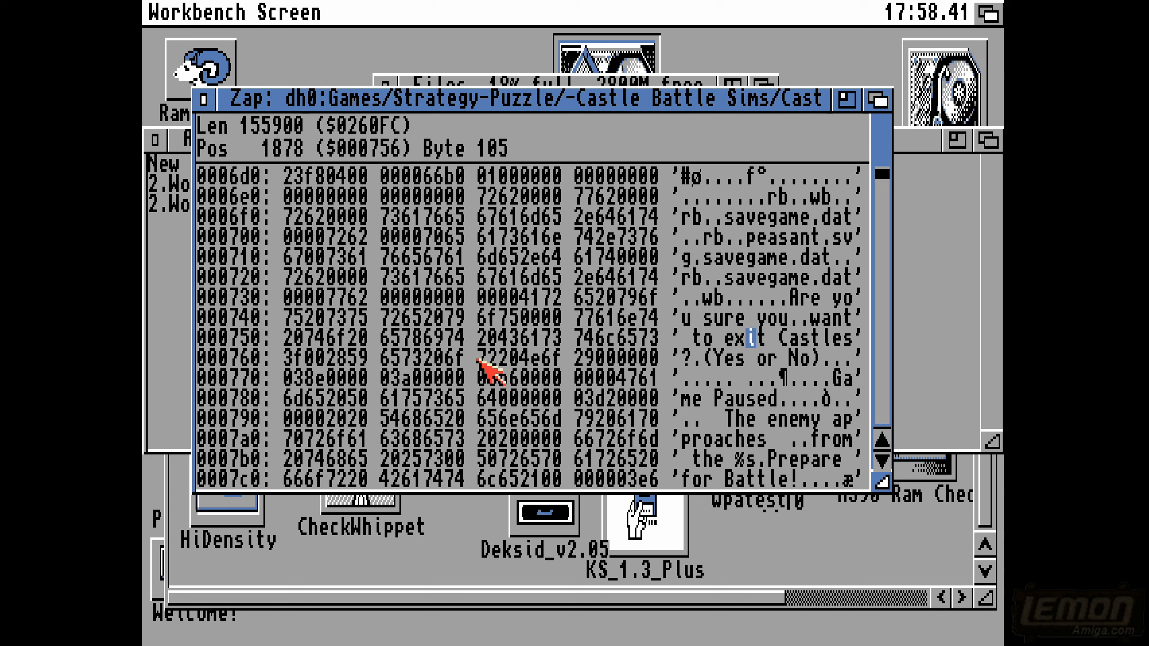
- Overwrite the last four letters of "Castles" in the message with "Game"
key("Up")
key("Right")
key("Right")
key("Right")
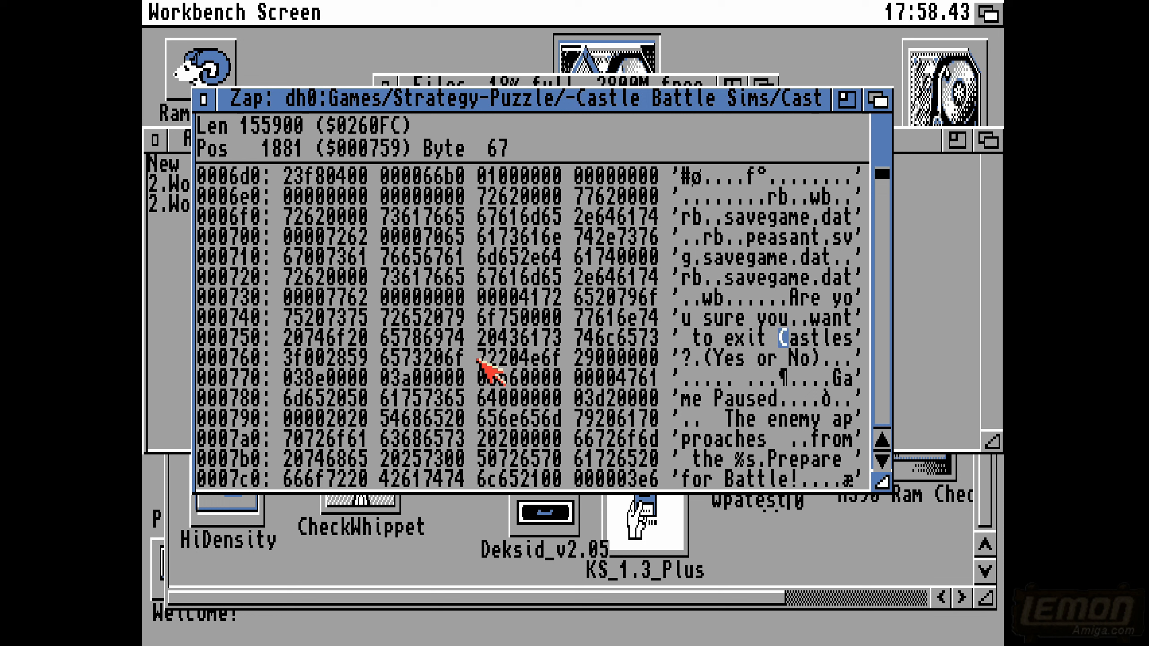
key("Right")
key("Right")
key("Right")
key("Right")
key("Right")
key("Right")
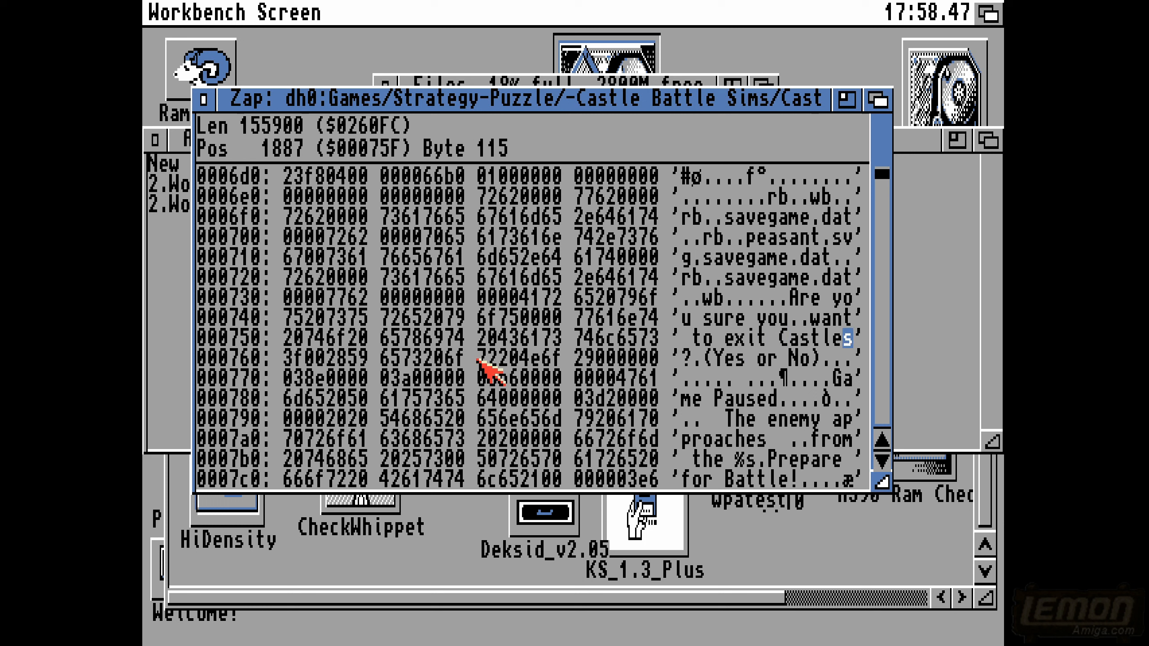
type("e")
key("Left")
key("Left")
type("m")
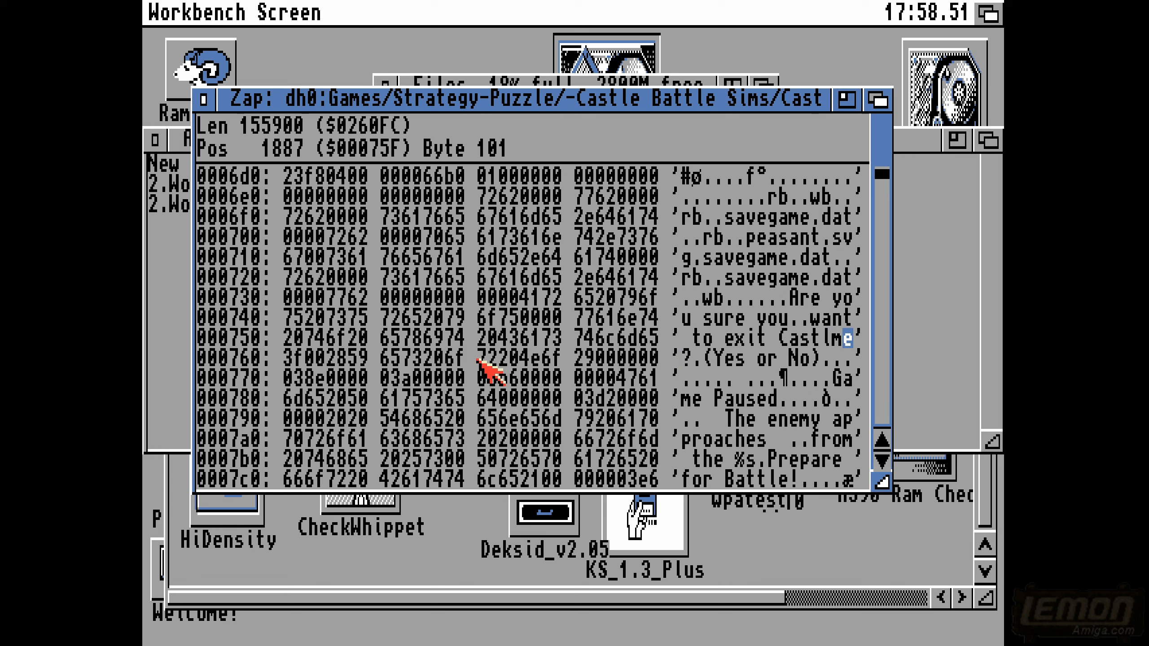
key("Left")
key("Left")
type("a")
key("Left")
key("Left")
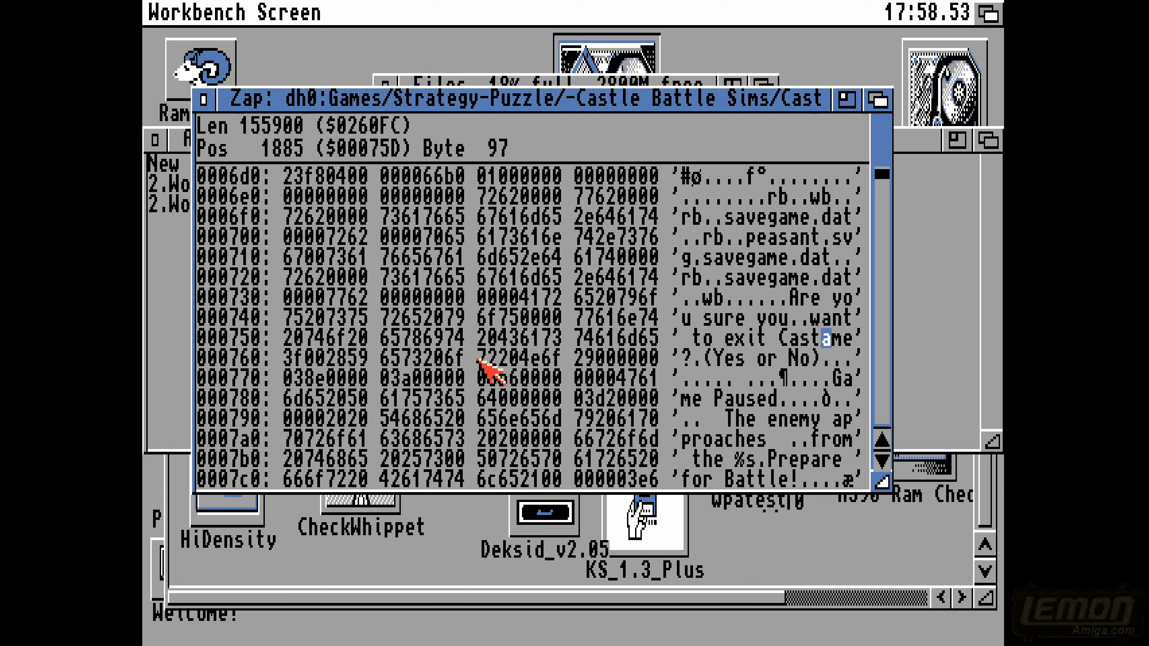
type("G")
- Replace the leftover "Cas" before "Game" with "da" and a space so the wording is "da Game"
key("Left")
key("Left")
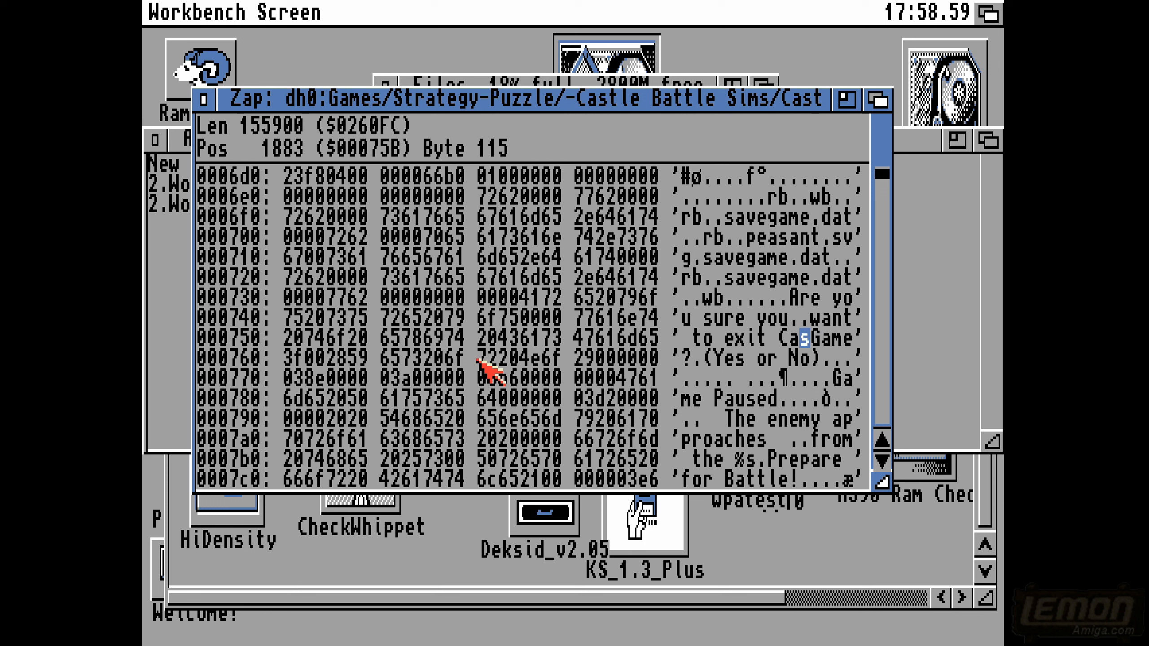
key("Left")
key("Left")
key("Left")
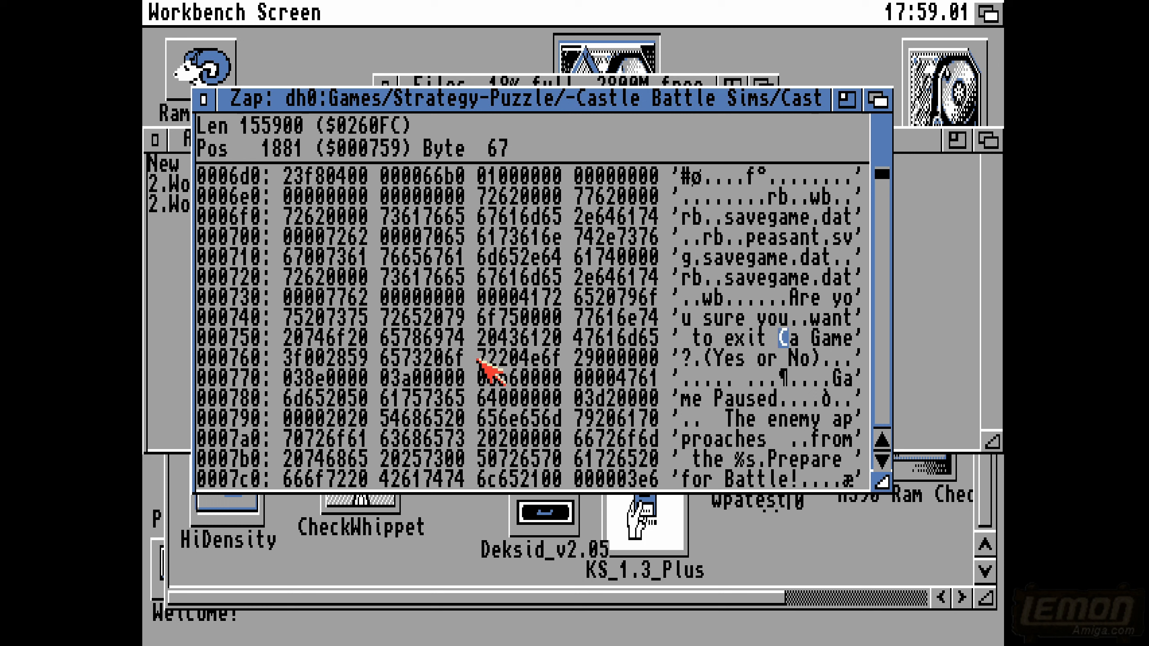
type("d")
key("Up")
key("Down")
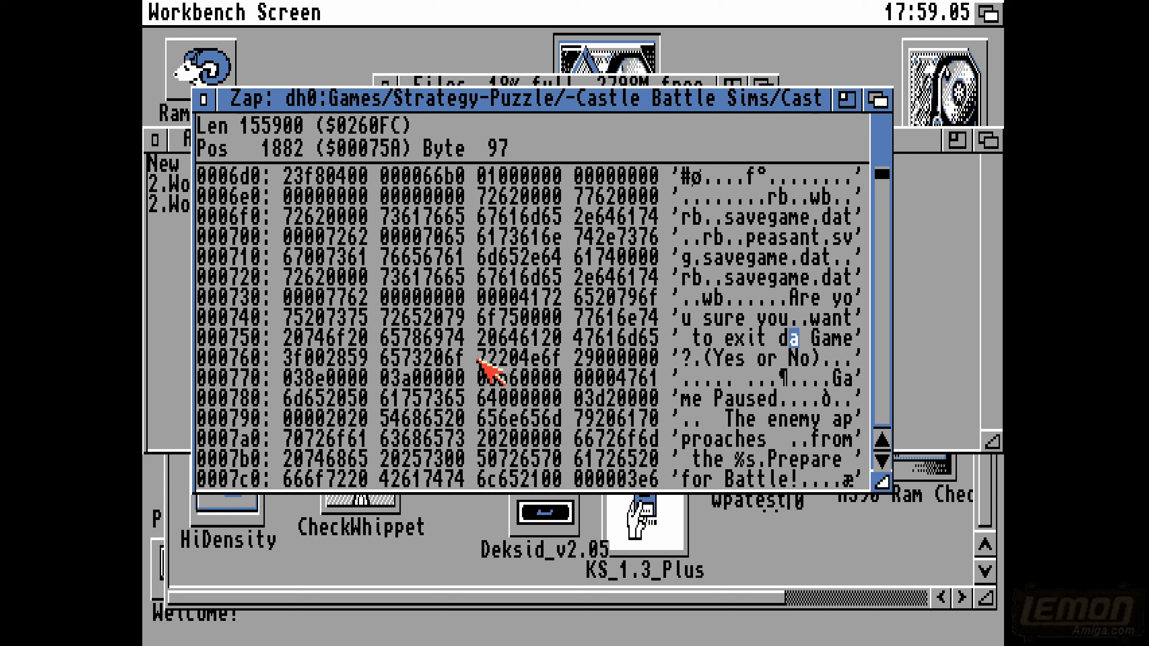
- Change the capital G of "Game" to lowercase so that the message ends in "da game"
key("Right")
key("Right")
type("g")
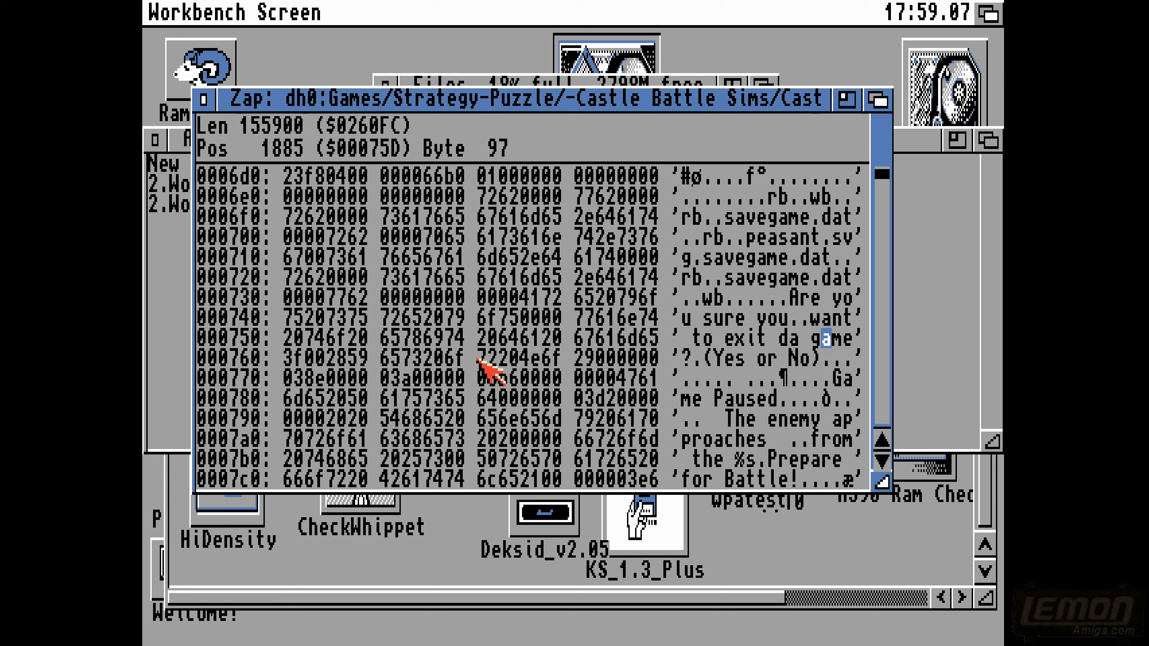
key("Left")
type("G")
key("Left")
type("g")
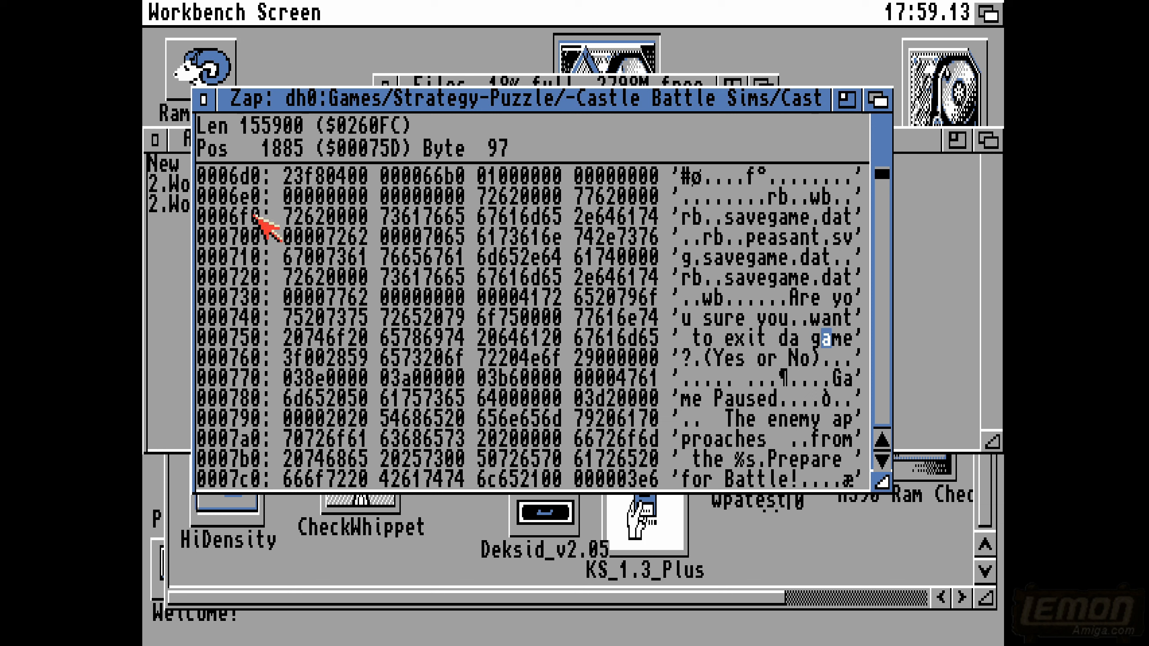
- Save the edited CASTLES file and close Zap
right_click(253, 216)
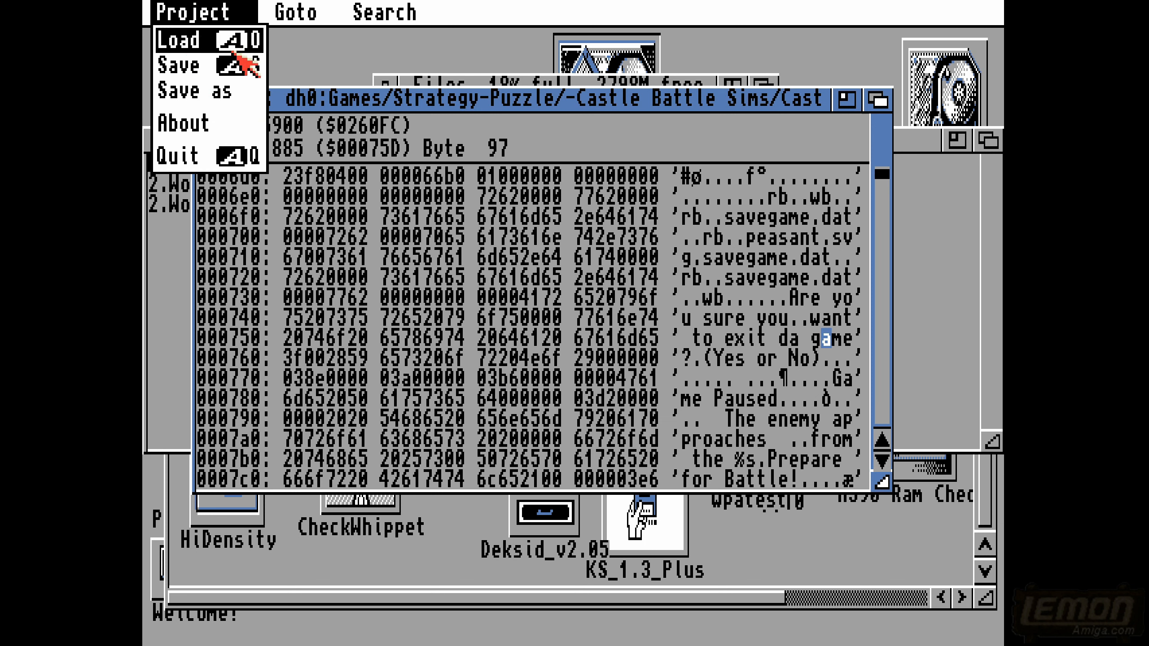
right_click(216, 63)
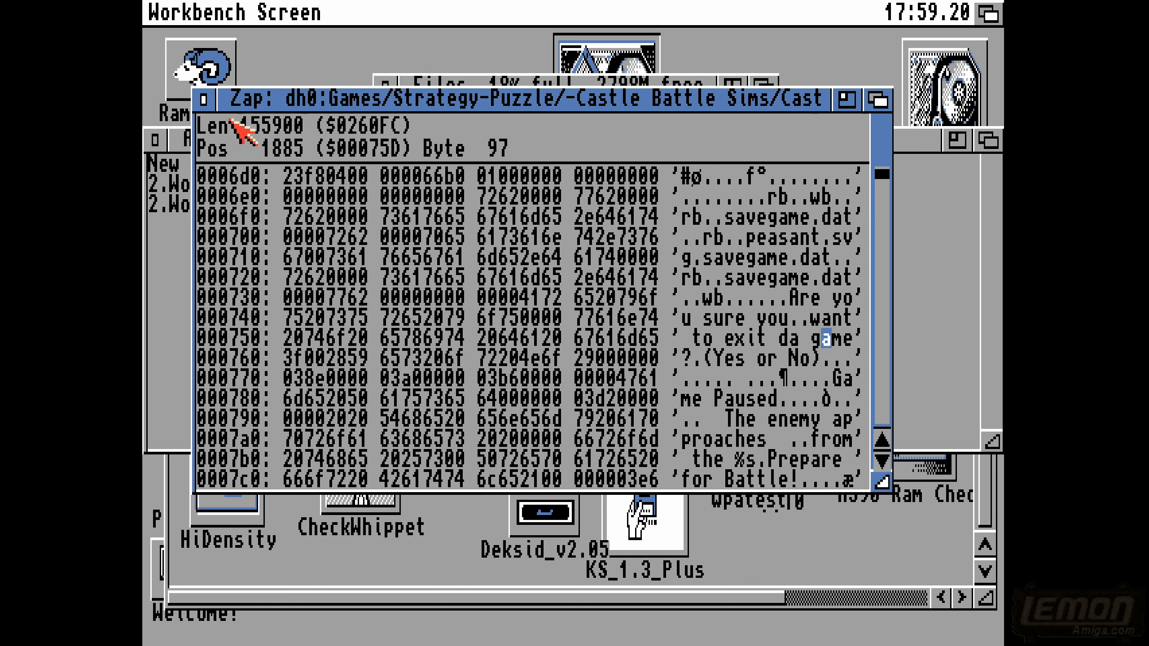
left_click(203, 100)
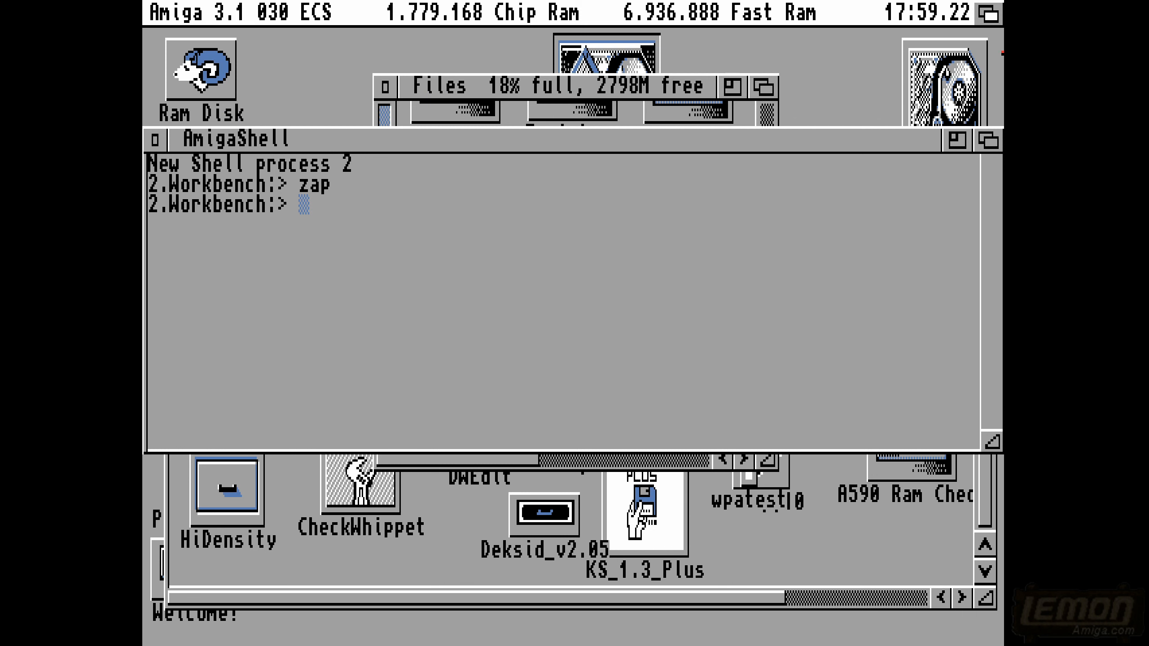
- Open the Games, Strategy-Puzzle, -Castle Battle Sims and Castles drawers on Workbench and launch the Castles game
double_click(951, 74)
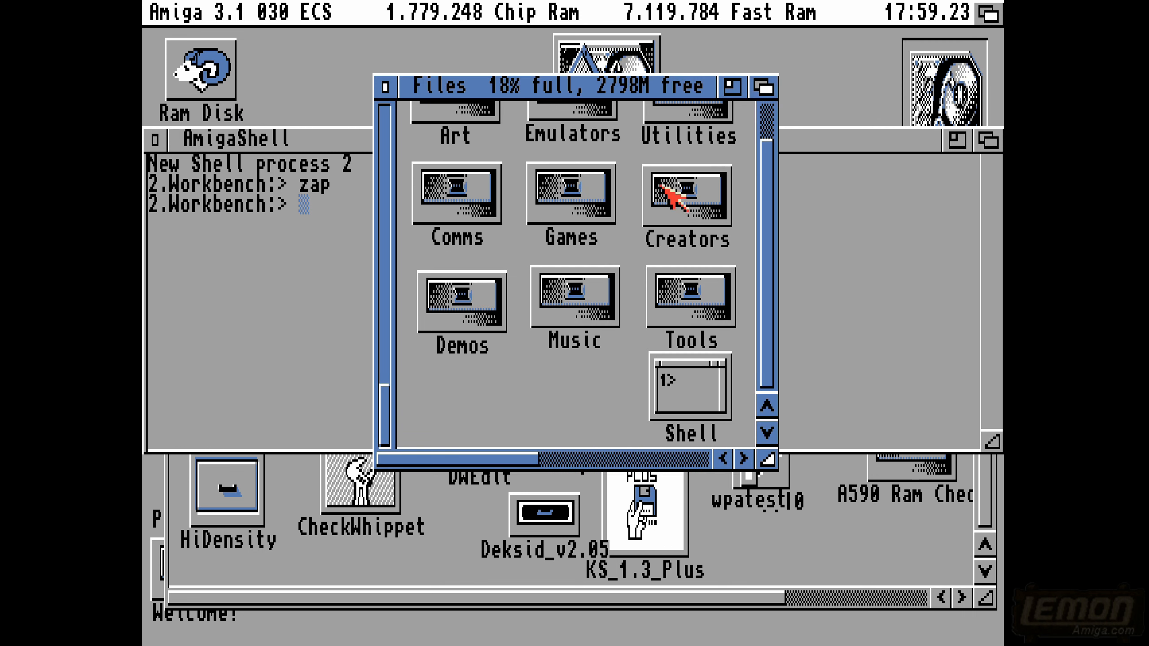
double_click(588, 199)
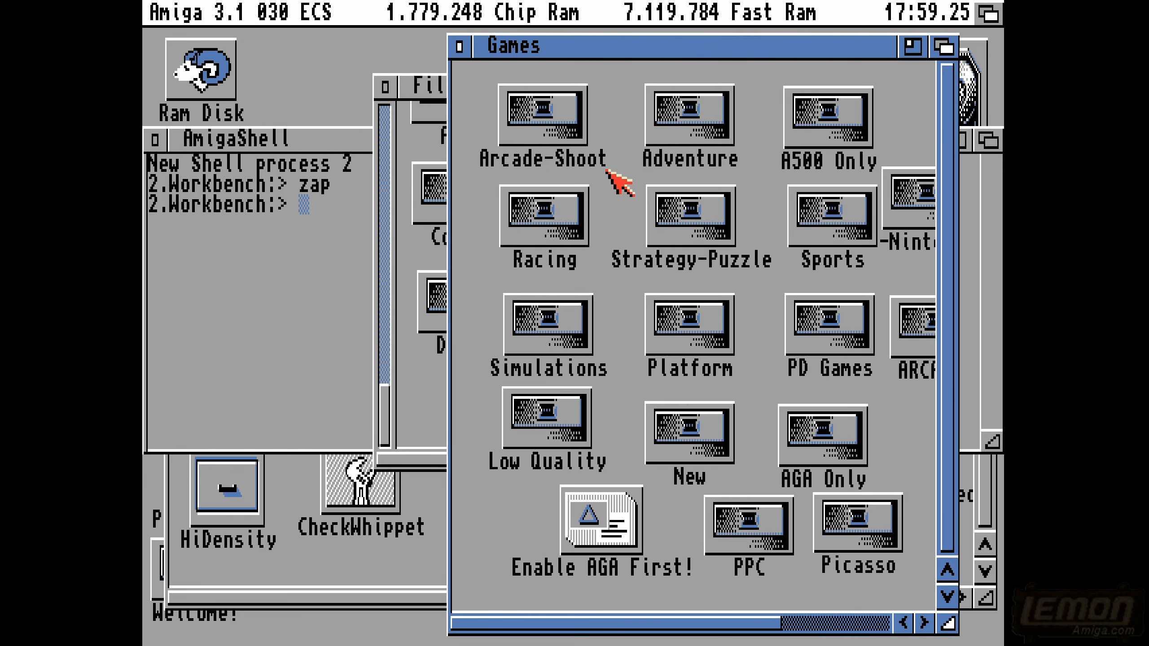
double_click(676, 206)
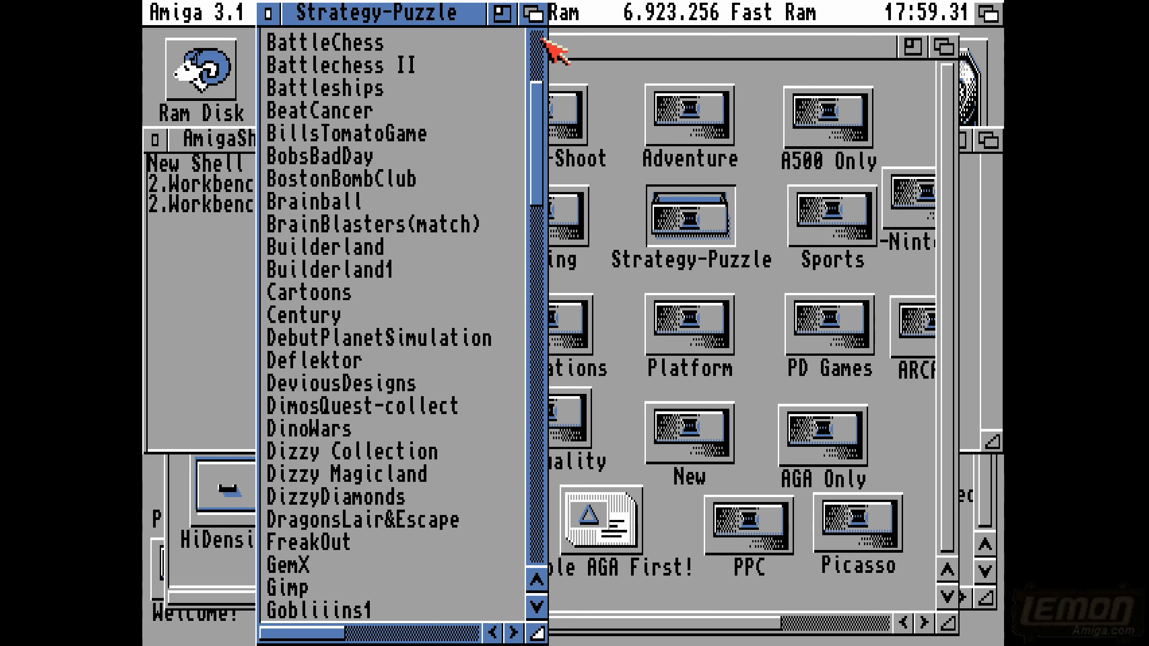
left_click(540, 43)
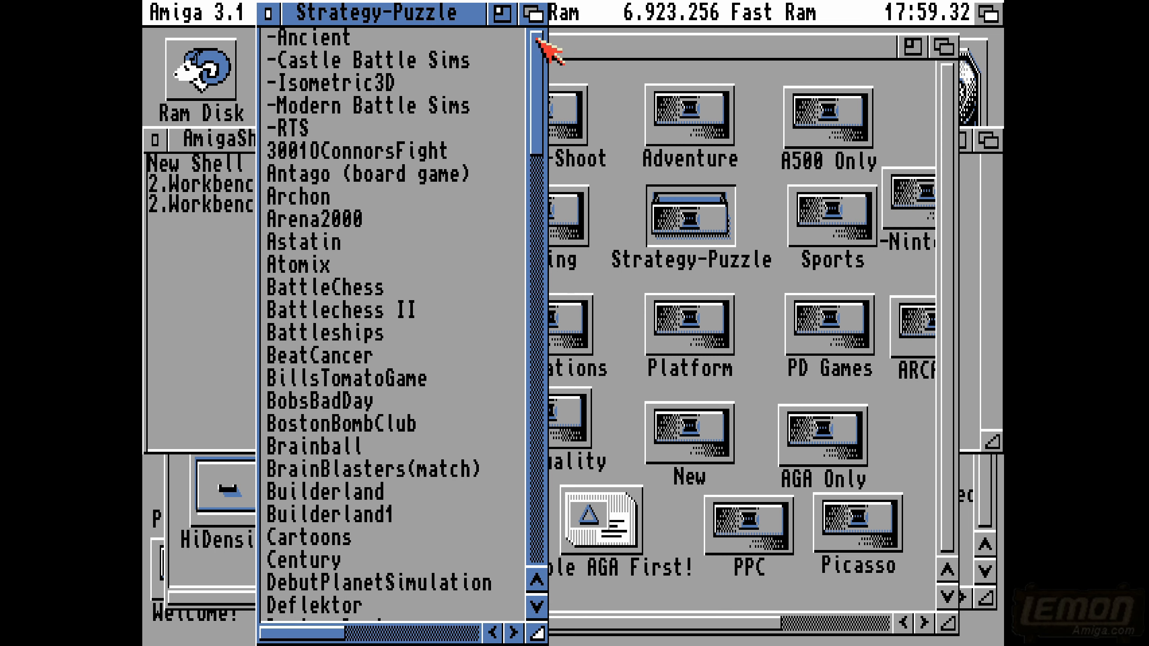
double_click(355, 65)
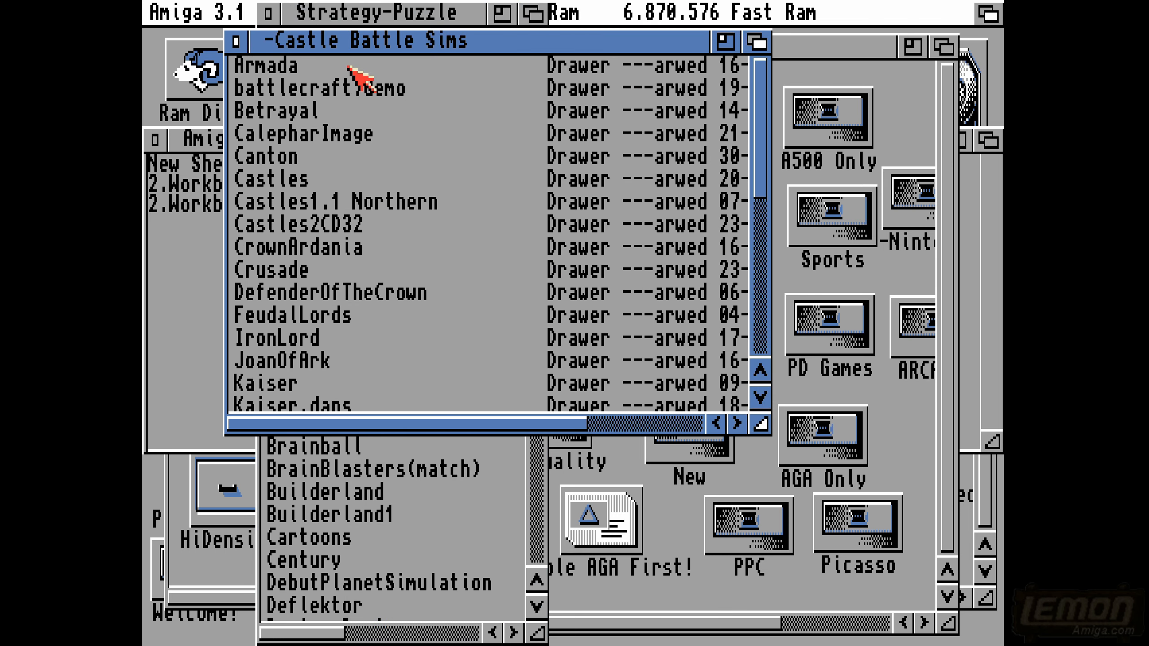
double_click(294, 183)
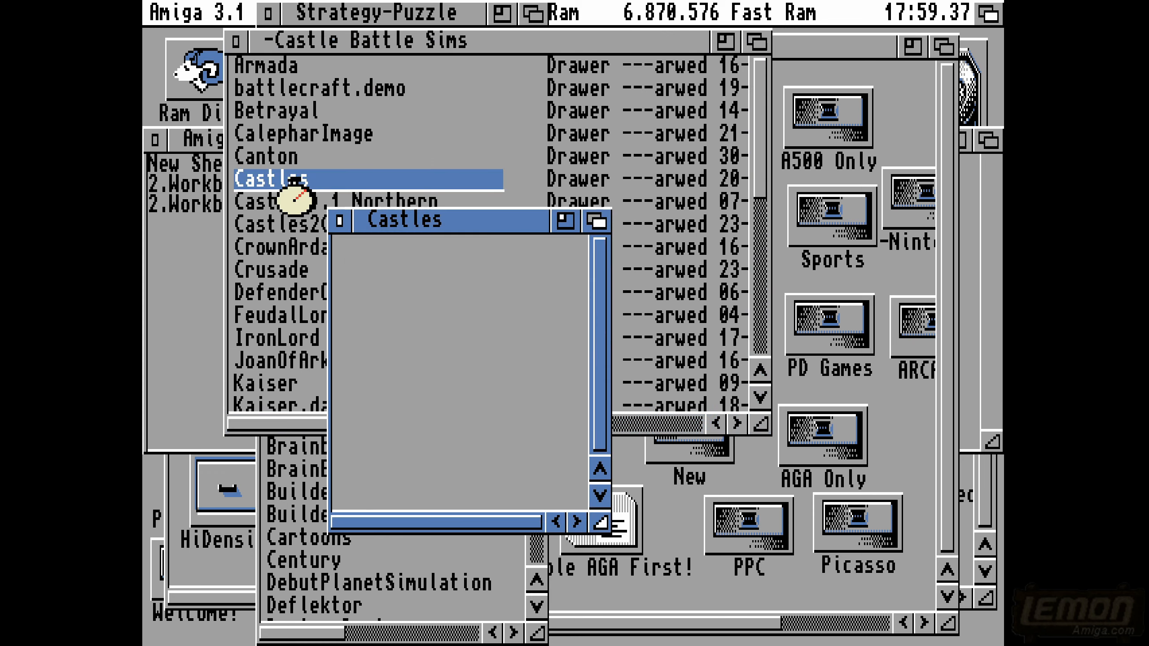
double_click(367, 248)
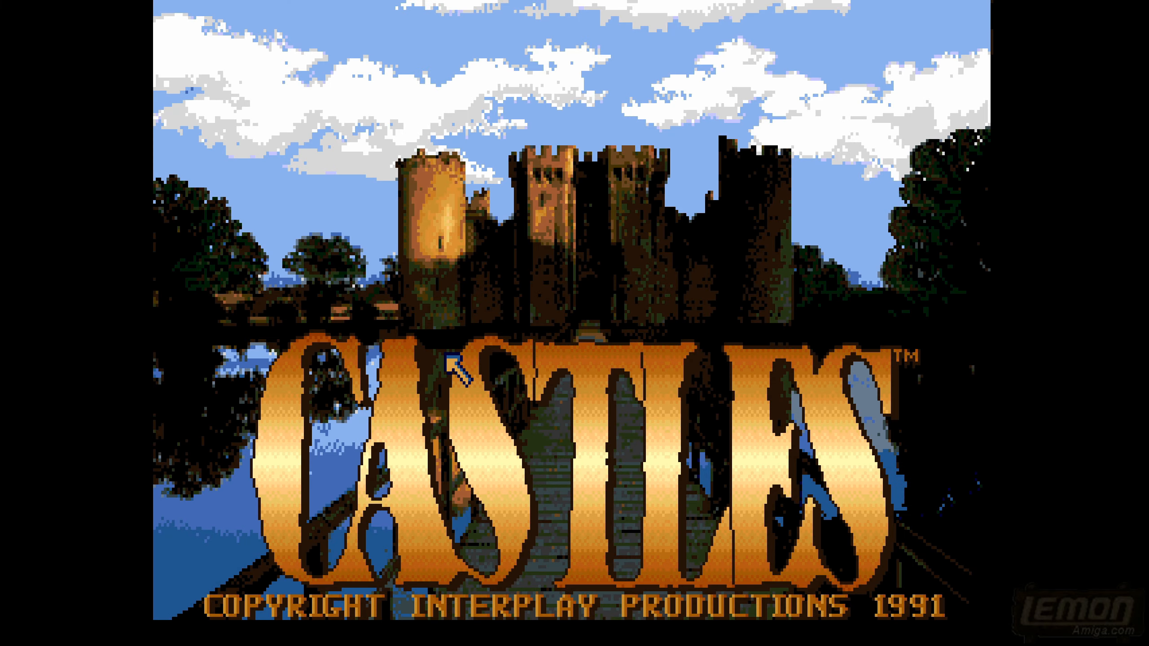
- Skip the Castles title screen, answer the manual question with "kk" and start the game with the preset options
left_click(549, 429)
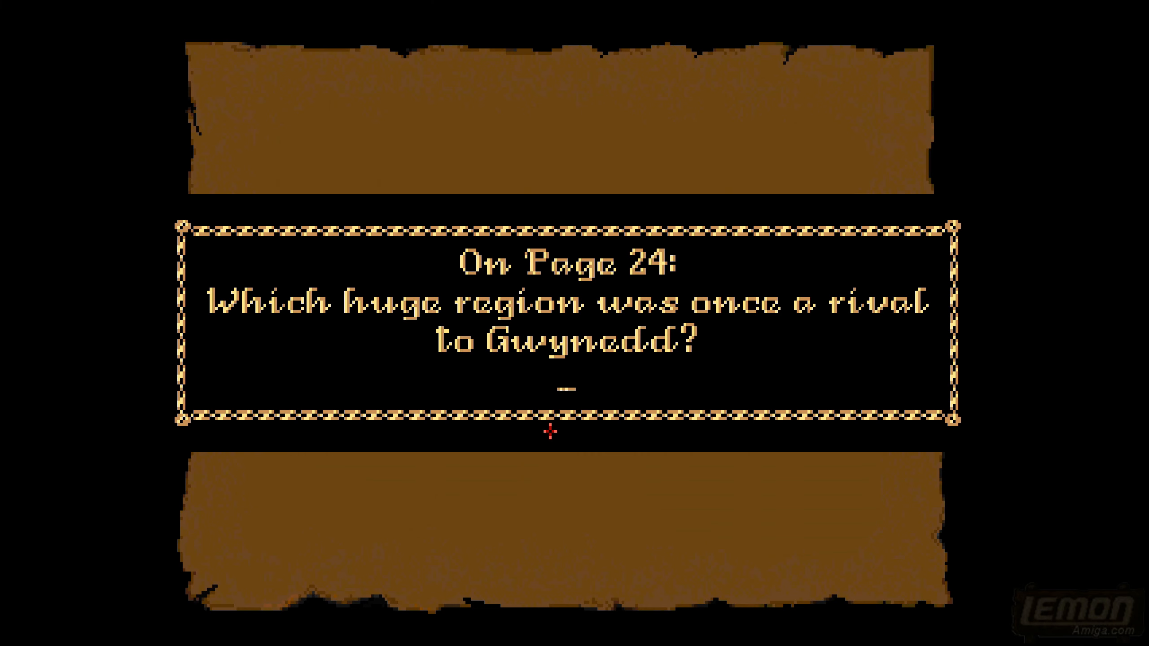
type("kk")
key("Return")
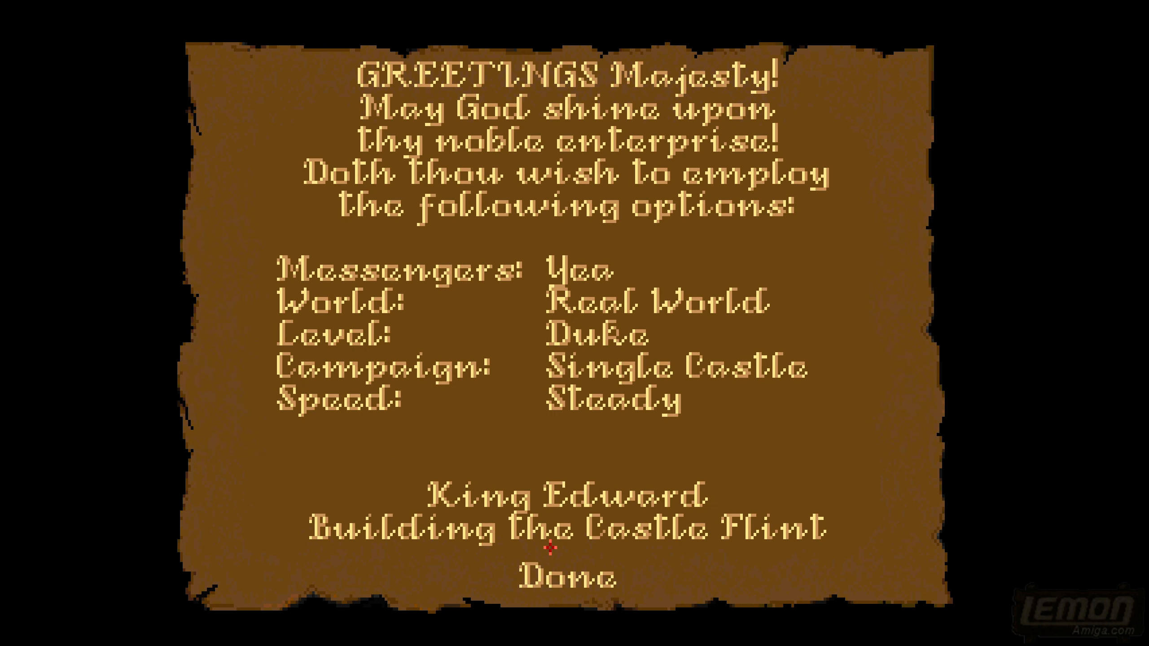
left_click(567, 583)
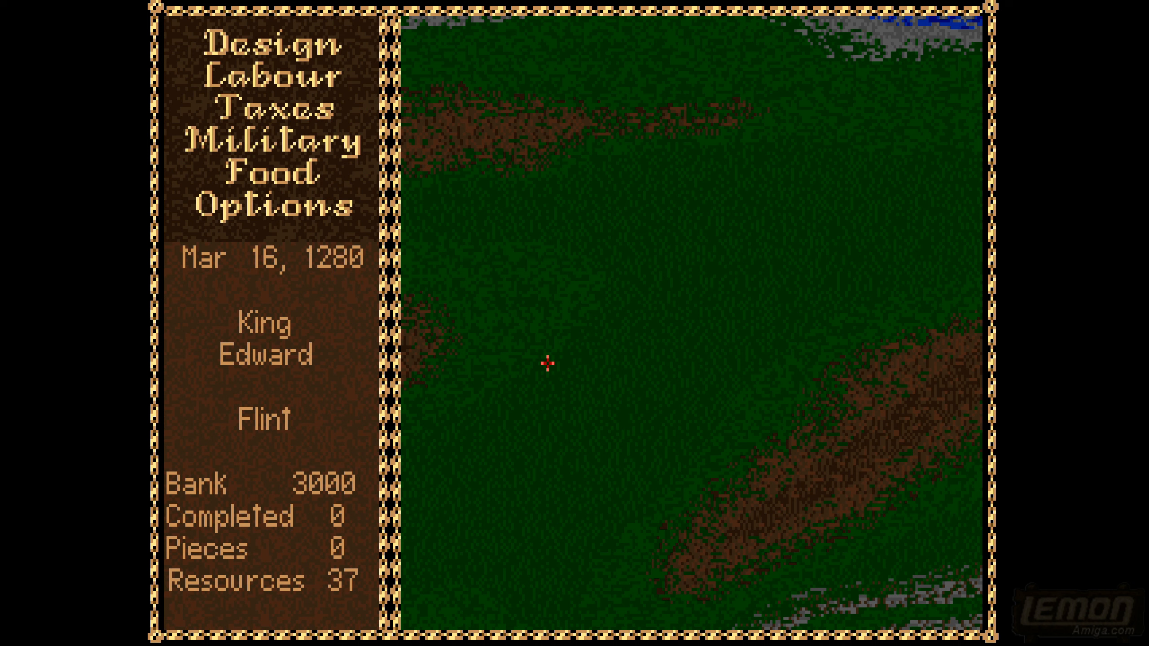
- Pause and resume the game, and quit it from its options to check the edited exit message
key("p")
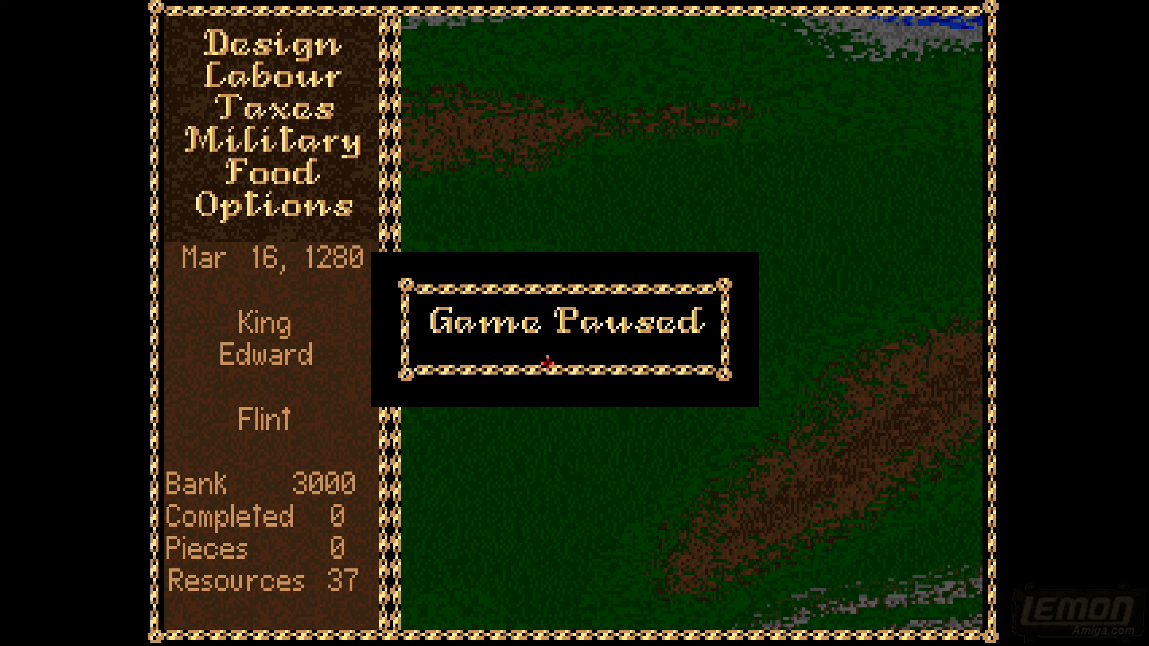
key("p")
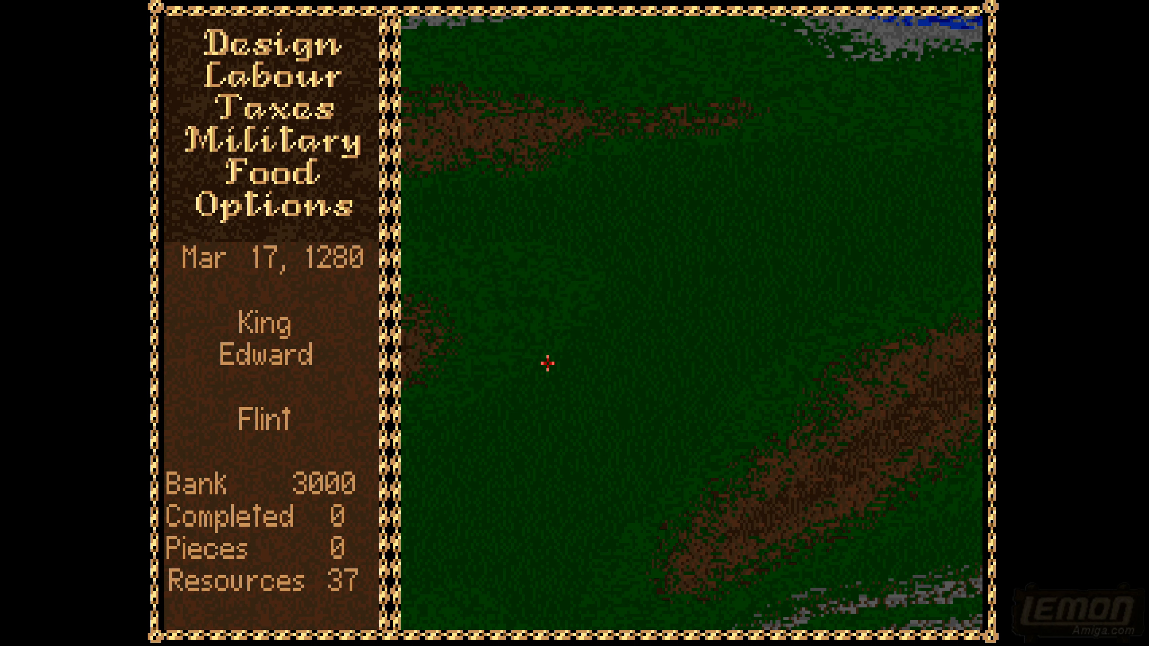
left_click(302, 208)
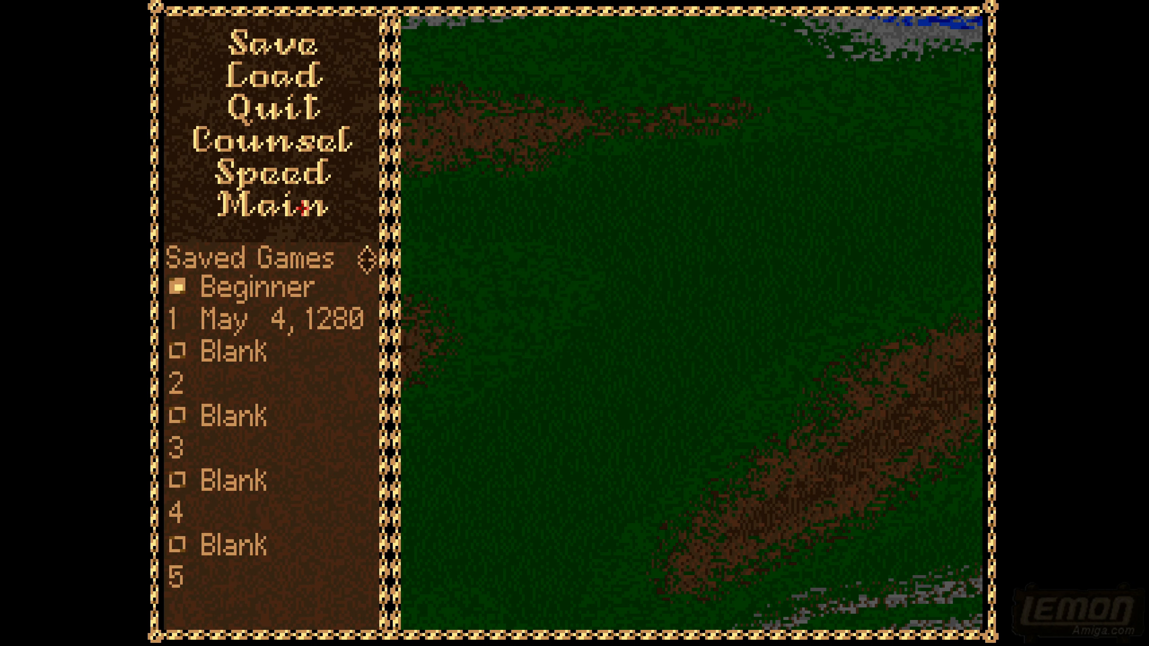
left_click(270, 114)
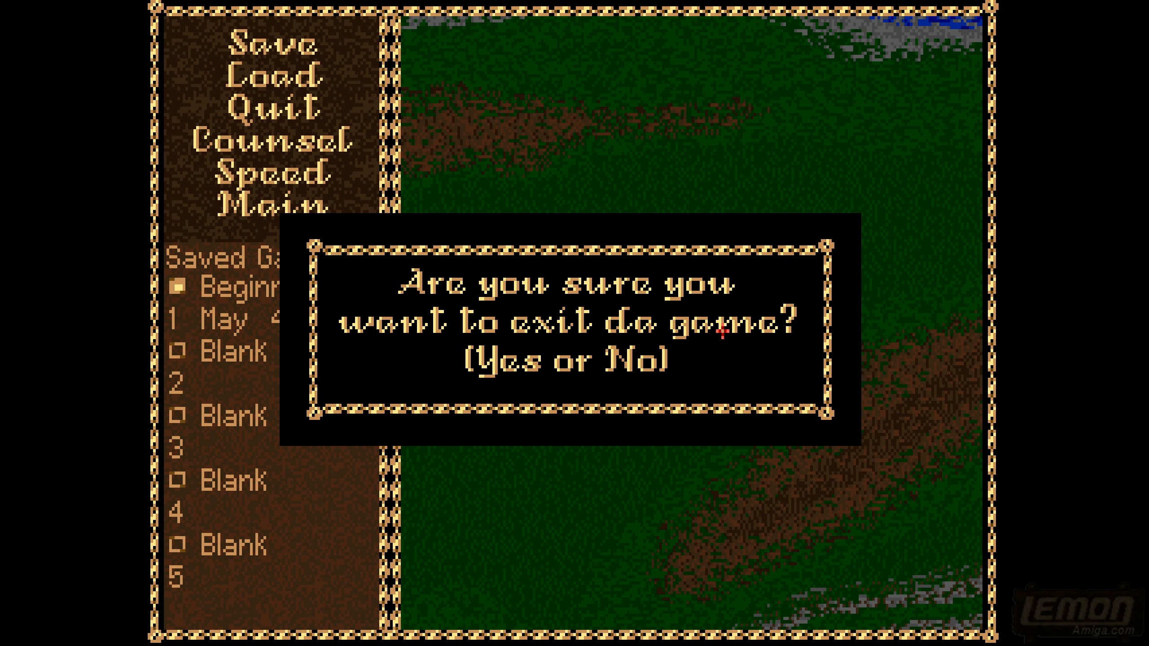
left_click(512, 360)
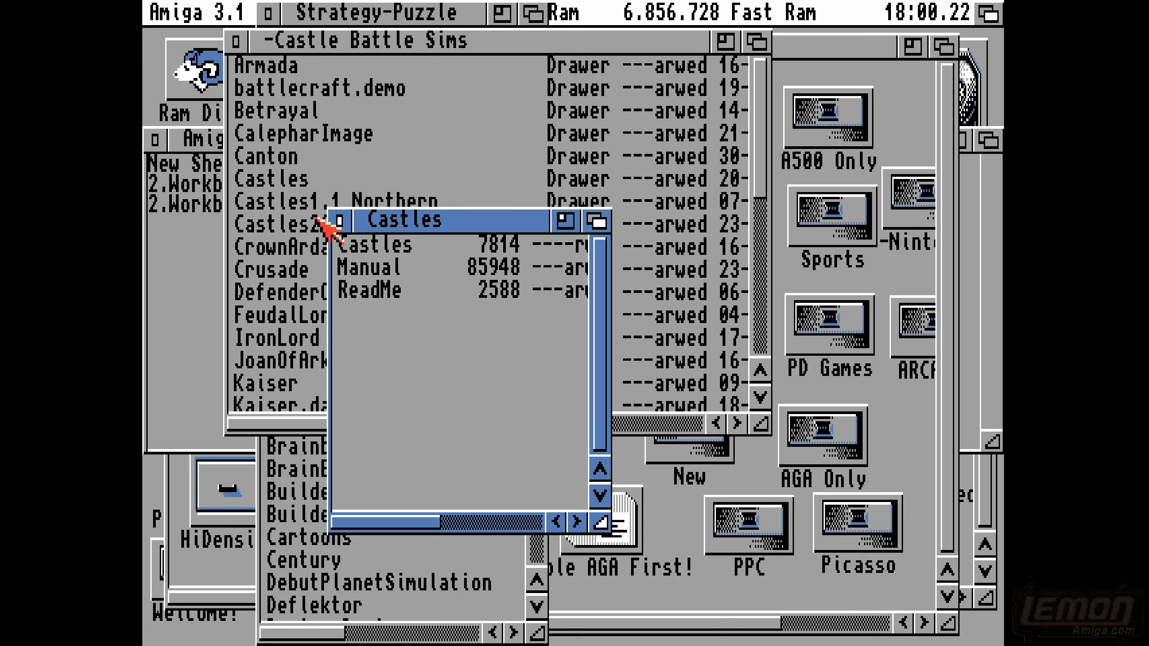
- Close the Castles and -Castle Battle Sims drawers and switch to Directory Opus
left_click(350, 221)
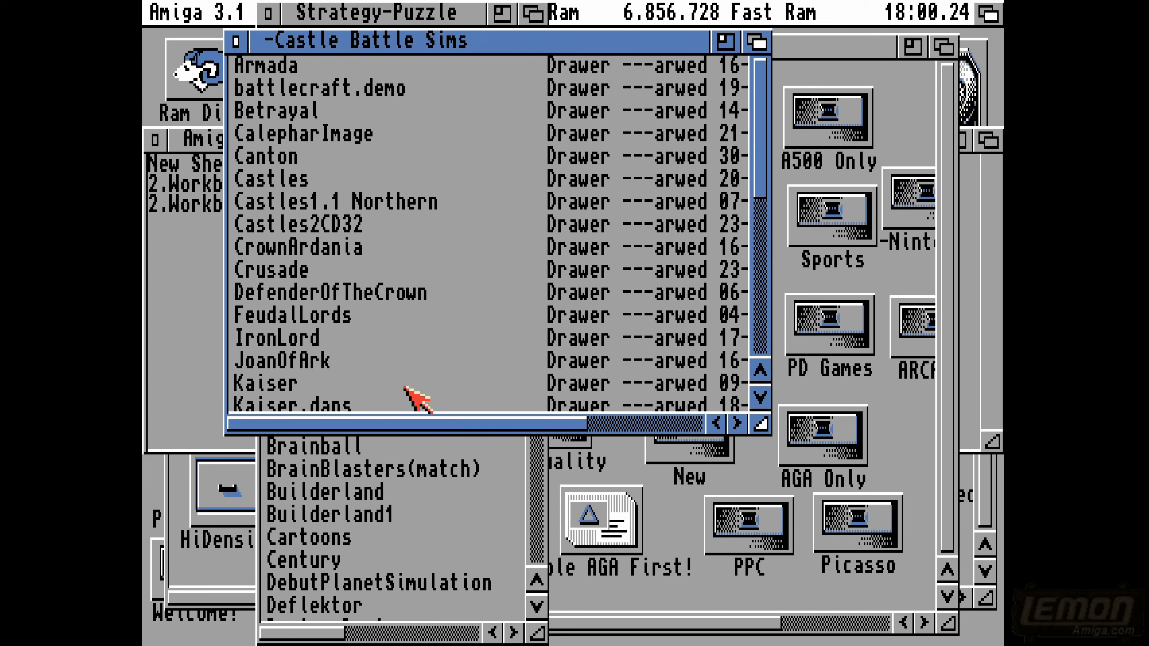
left_click(236, 41)
left_click(990, 13)
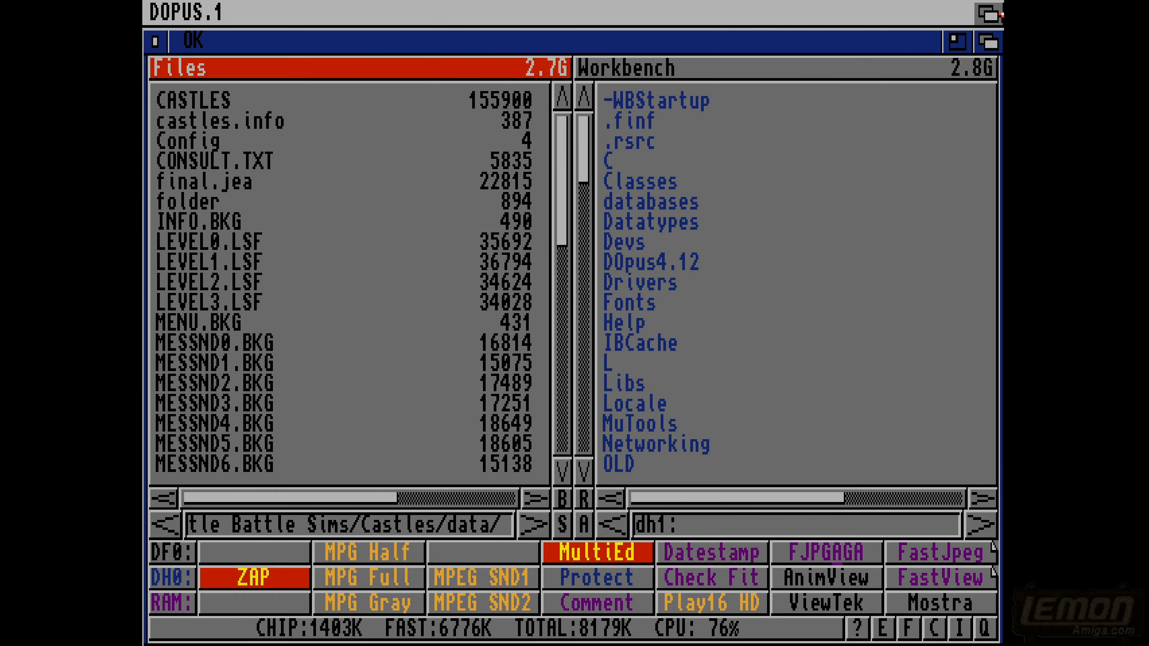
- Go back up to the -Castle Battle Sims directory and open the data directory inside DefenderOfTheCrown
left_click(147, 364)
left_click(147, 256)
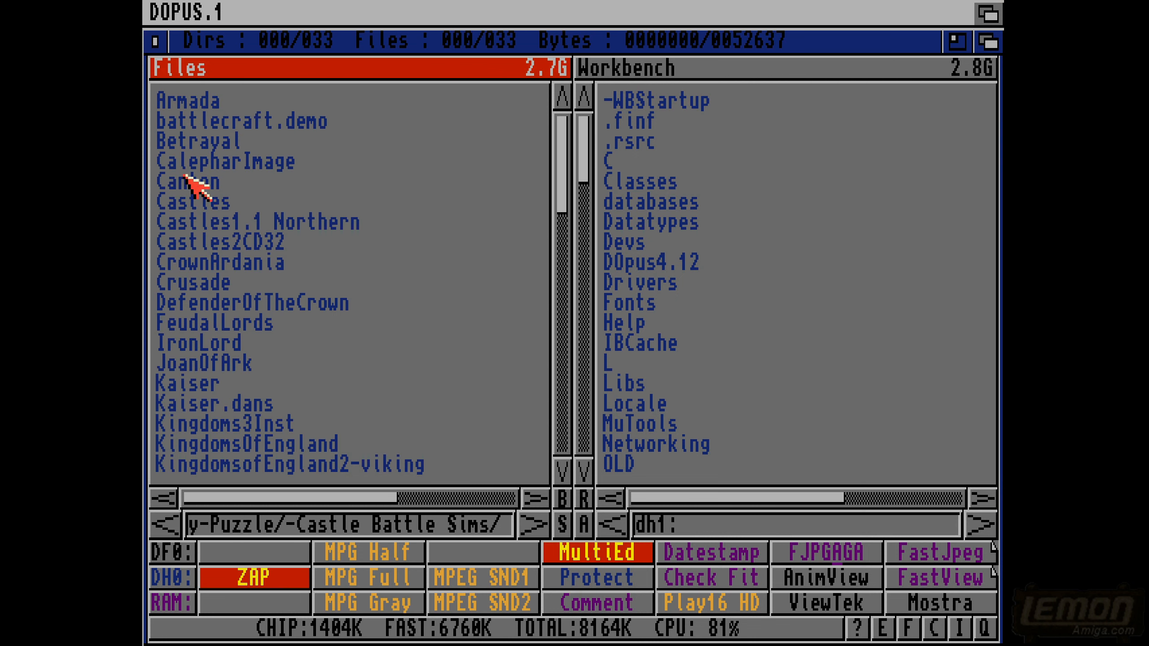
double_click(186, 302)
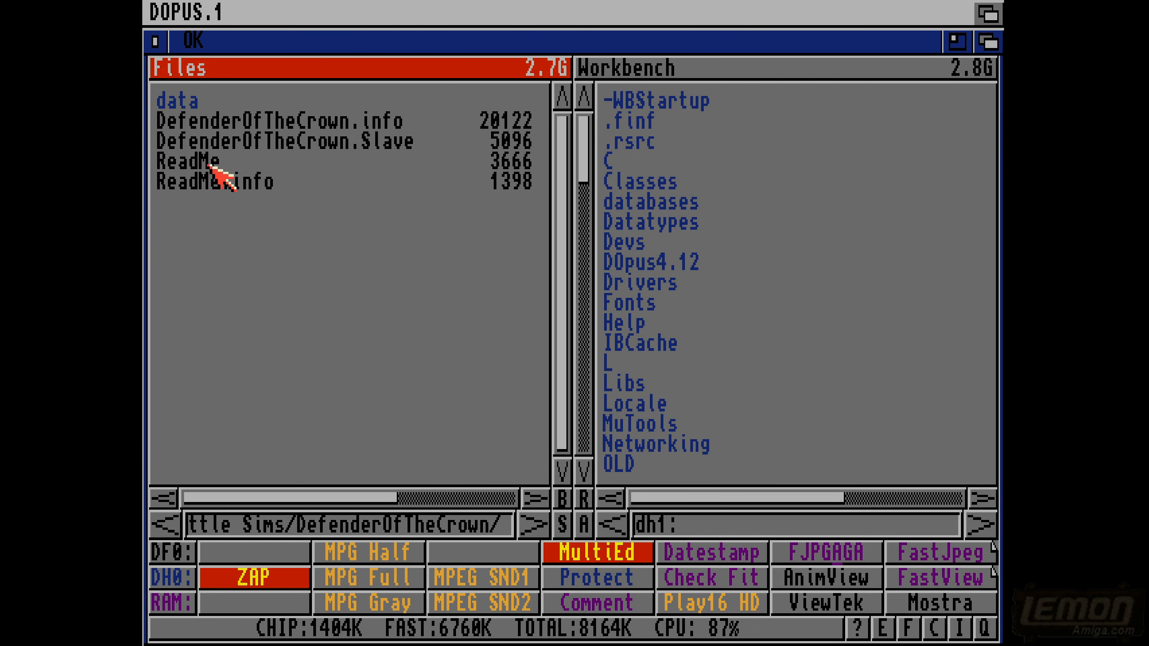
double_click(188, 105)
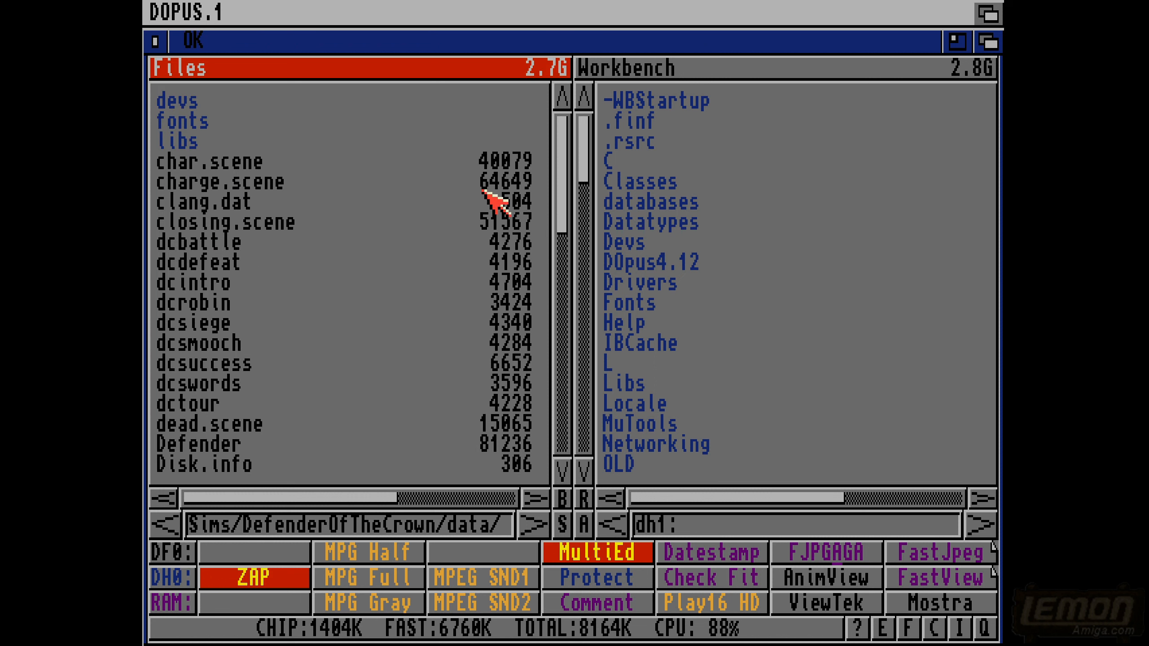
- Select the Defender program file in the data directory and open it in the text reader
left_click_drag(563, 145, 566, 198)
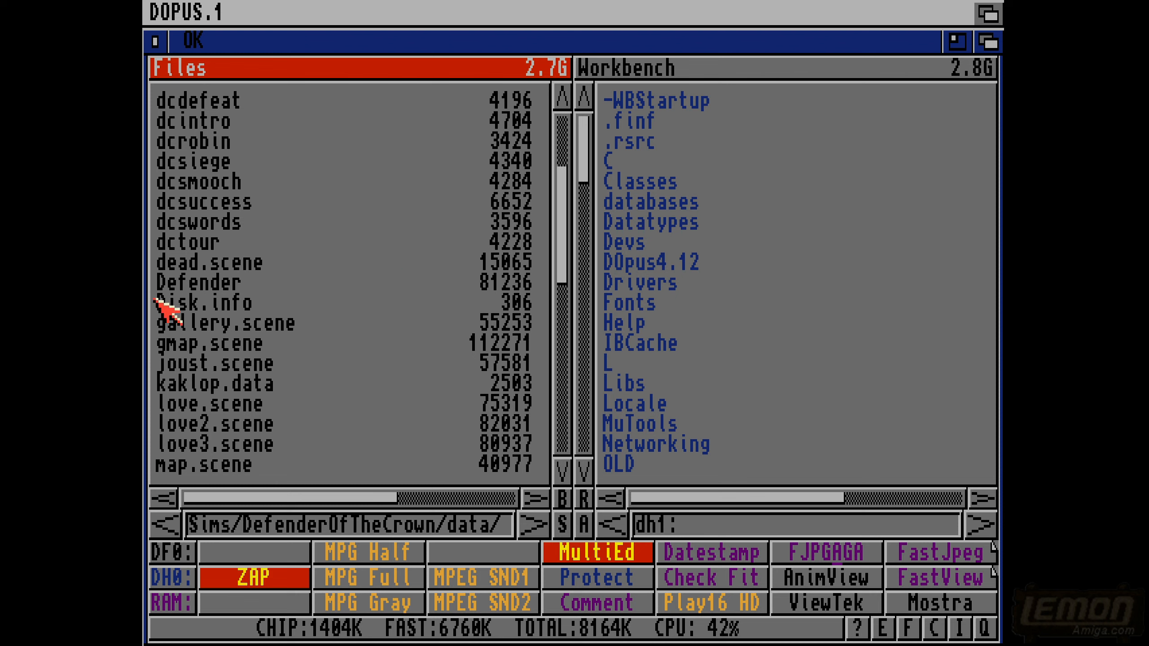
left_click(190, 282)
left_click(795, 636)
left_click(825, 606)
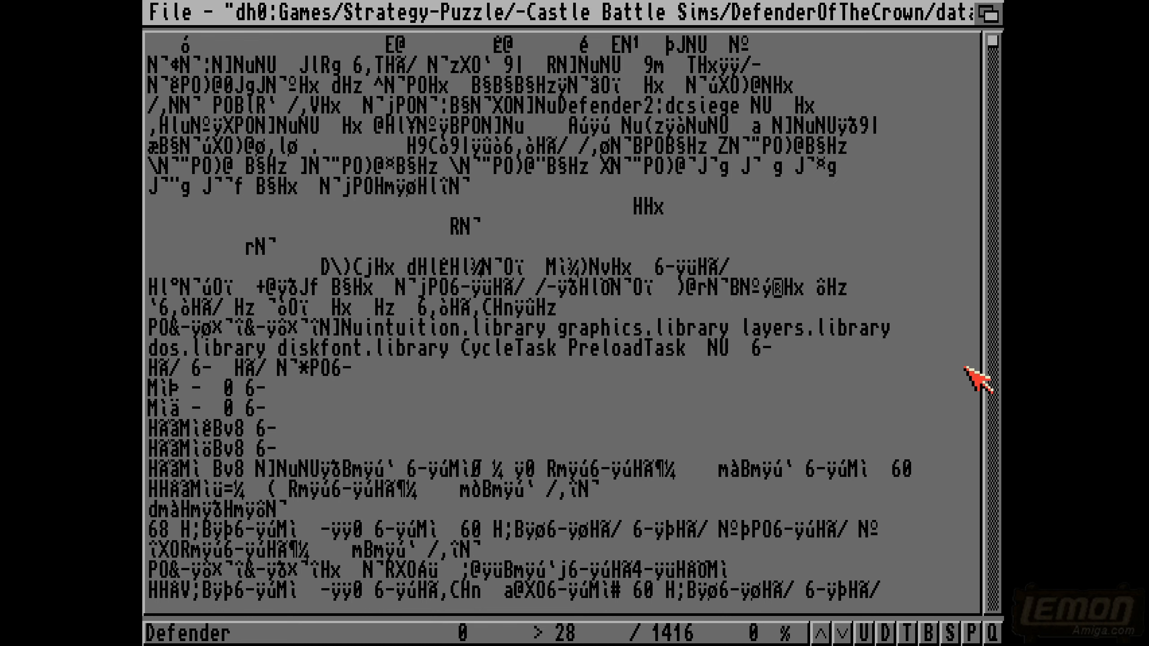
- Read through the Defender file from its beginning to the tournament passage for readable in-game text, and close the text reader
scroll(994, 445, "down", 3)
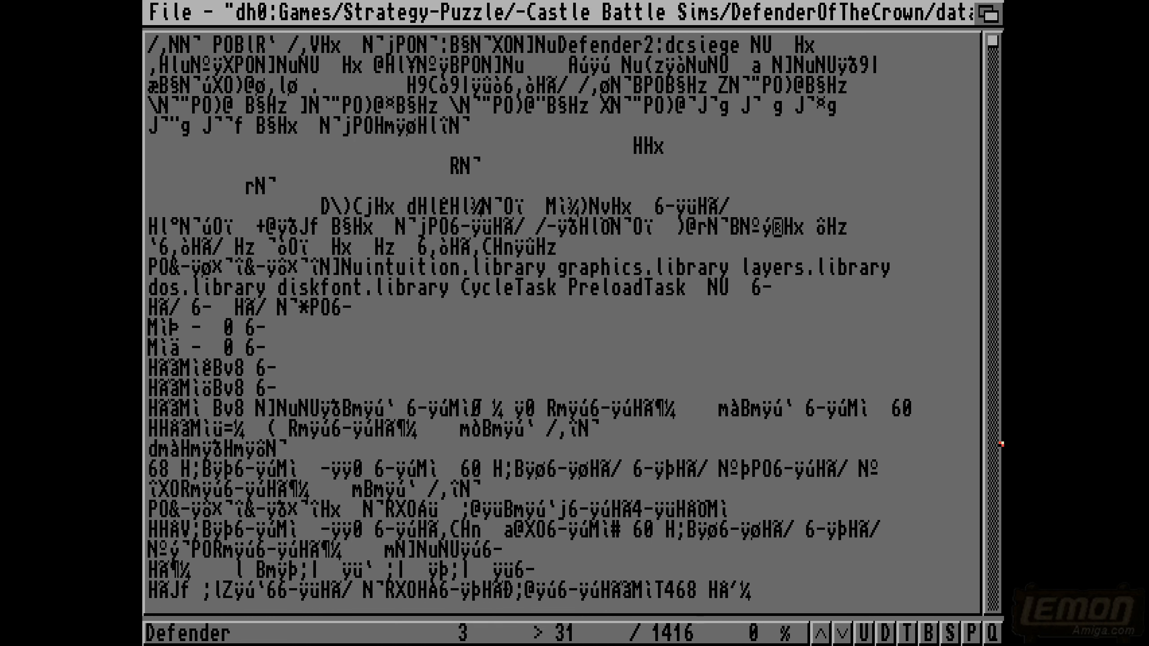
scroll(995, 466, "down", 2)
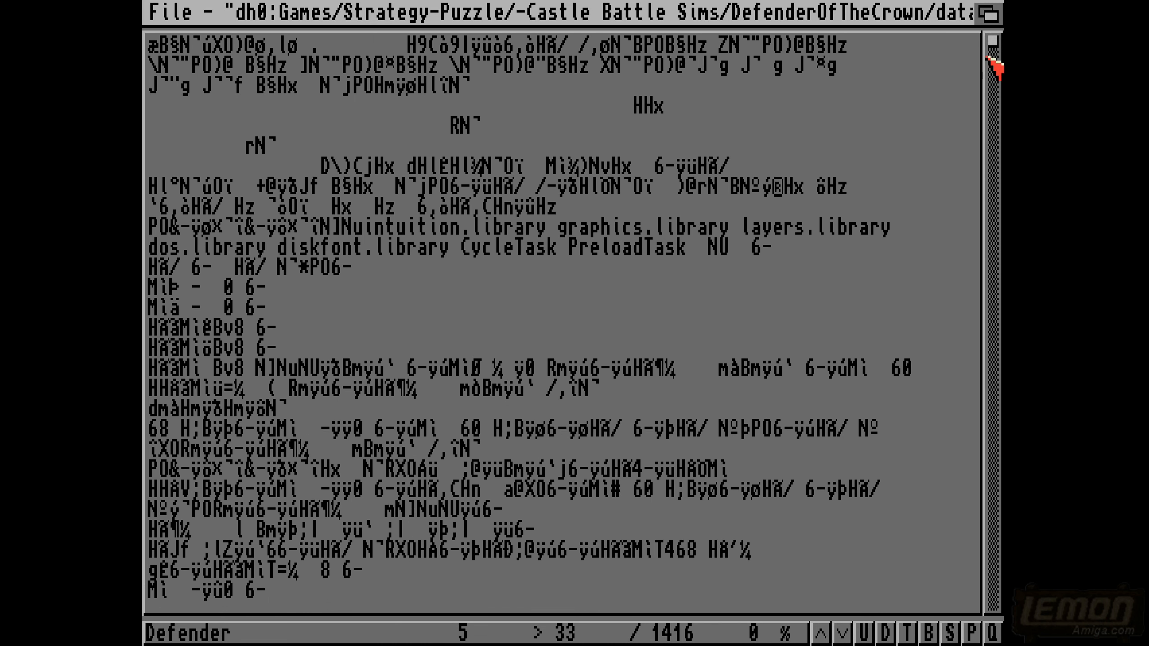
mouse_move(988, 39)
left_mouse_down()
mouse_move(988, 64)
mouse_move(988, 45)
left_mouse_up()
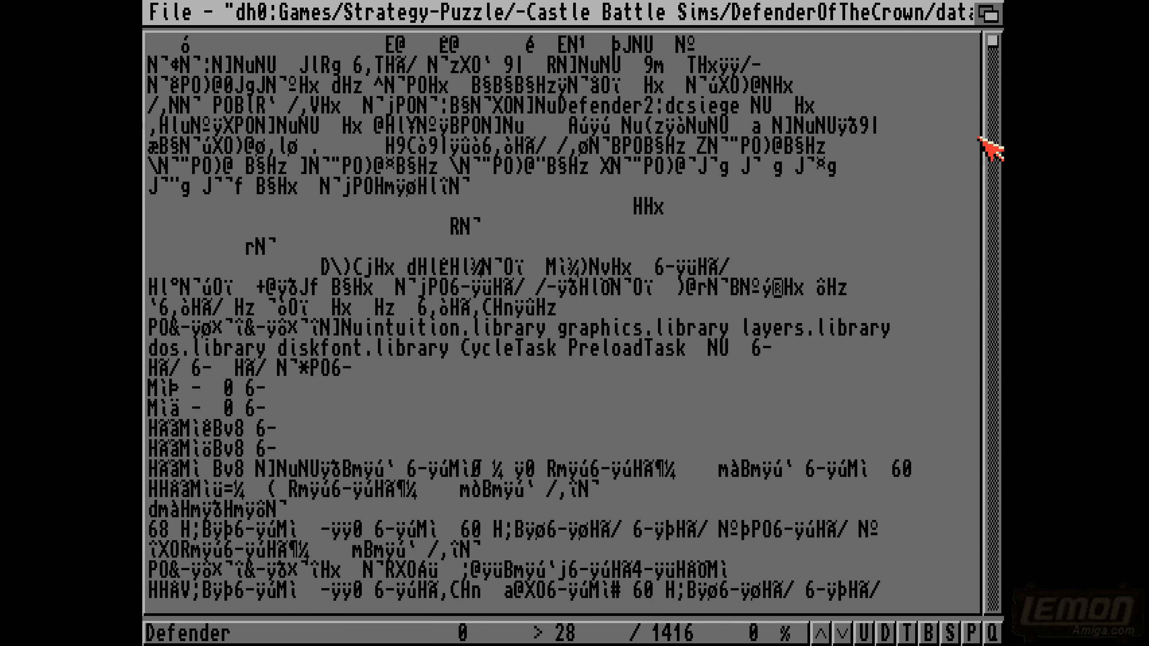
left_click(994, 156)
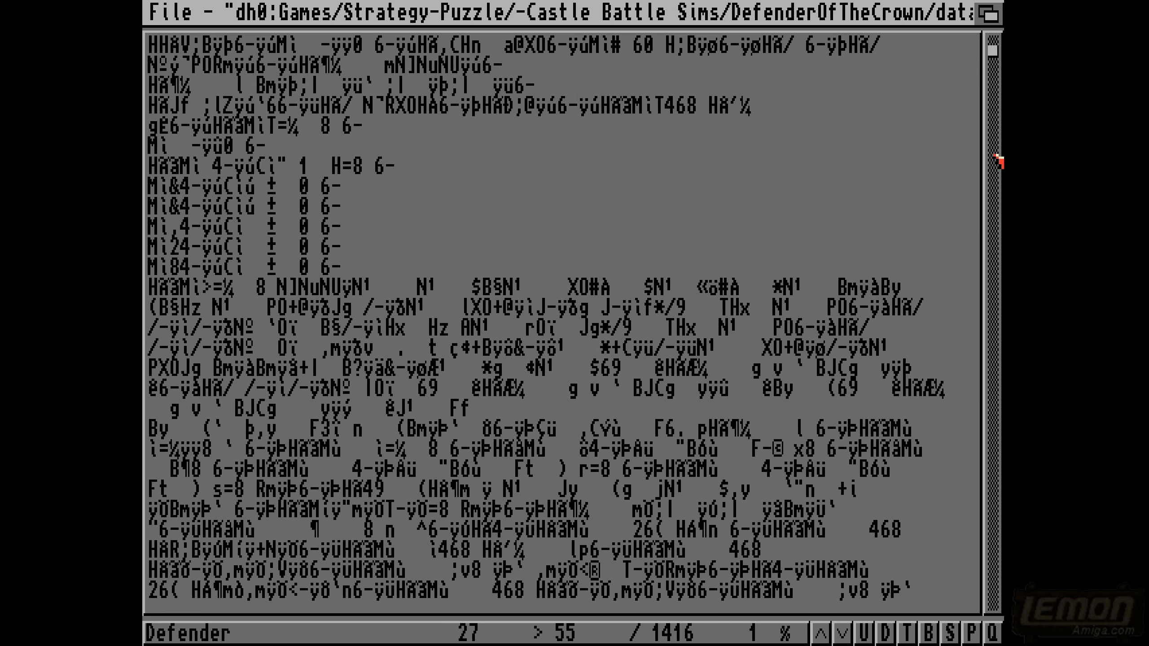
left_click(994, 156)
left_click(994, 156)
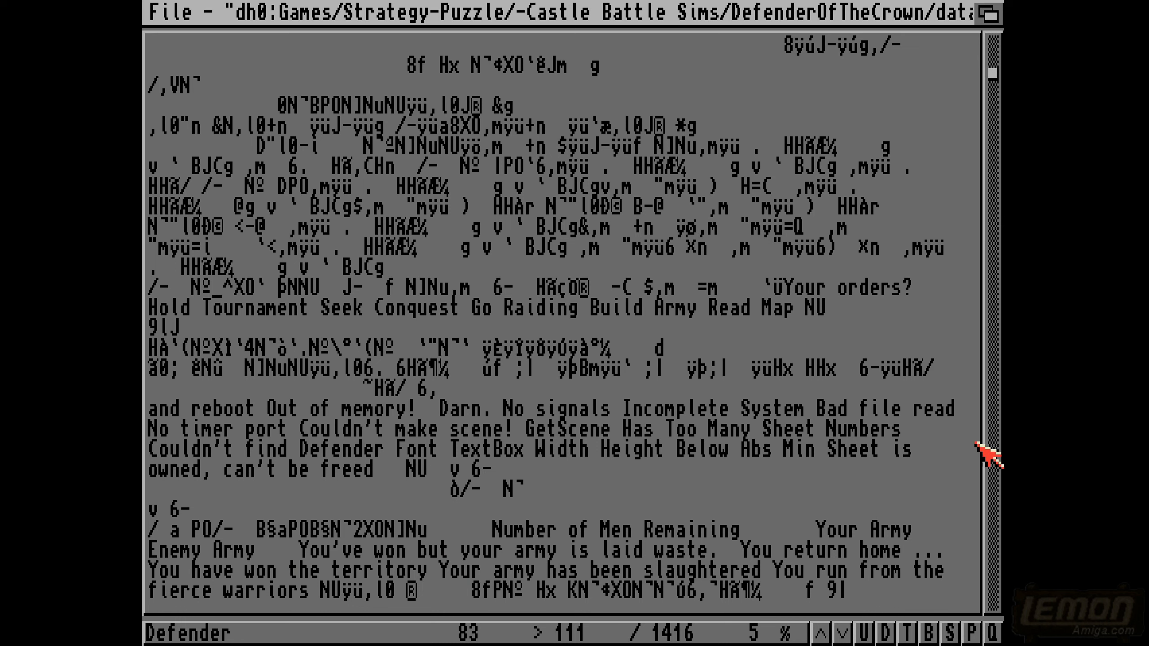
left_click(996, 441)
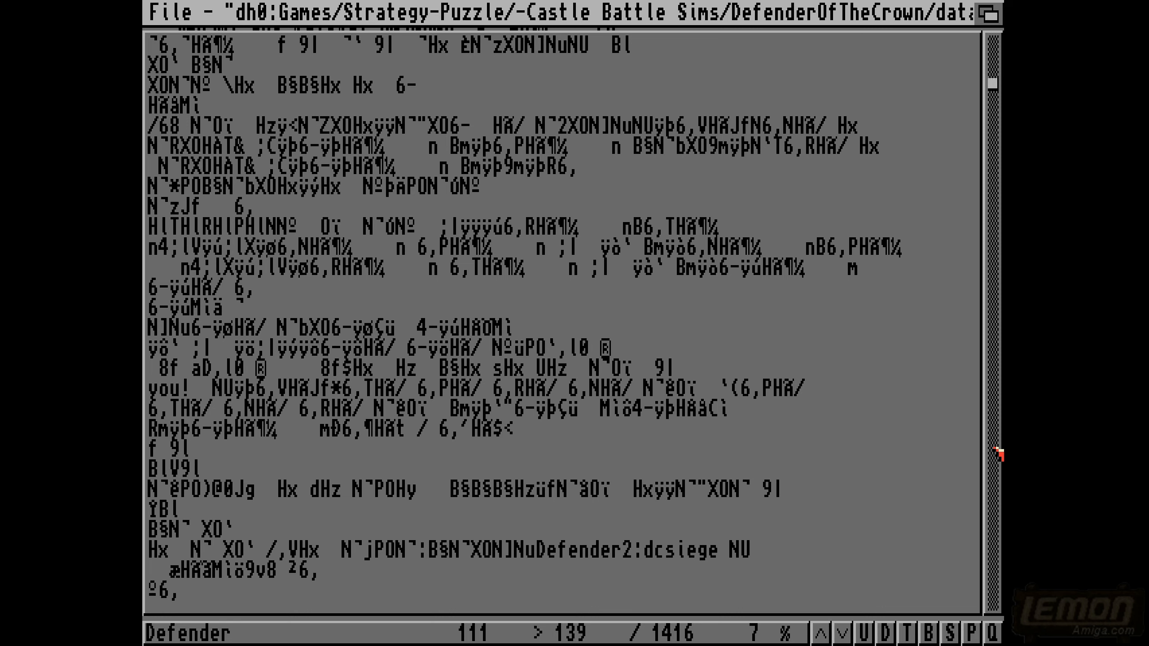
left_click(996, 451)
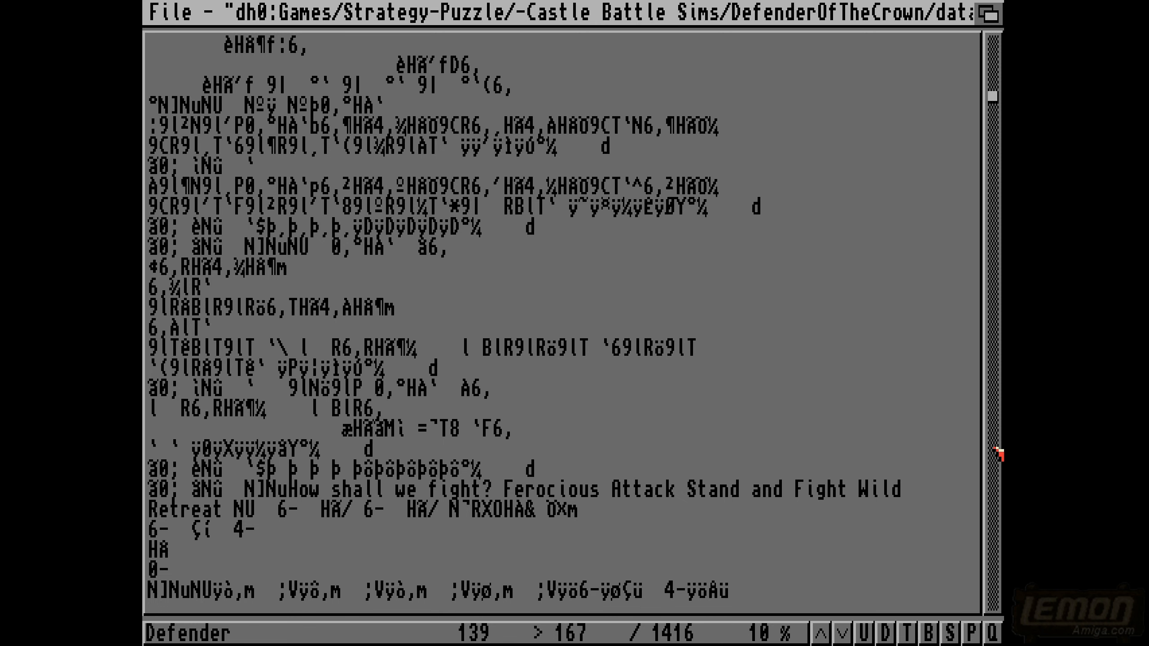
left_click(996, 451)
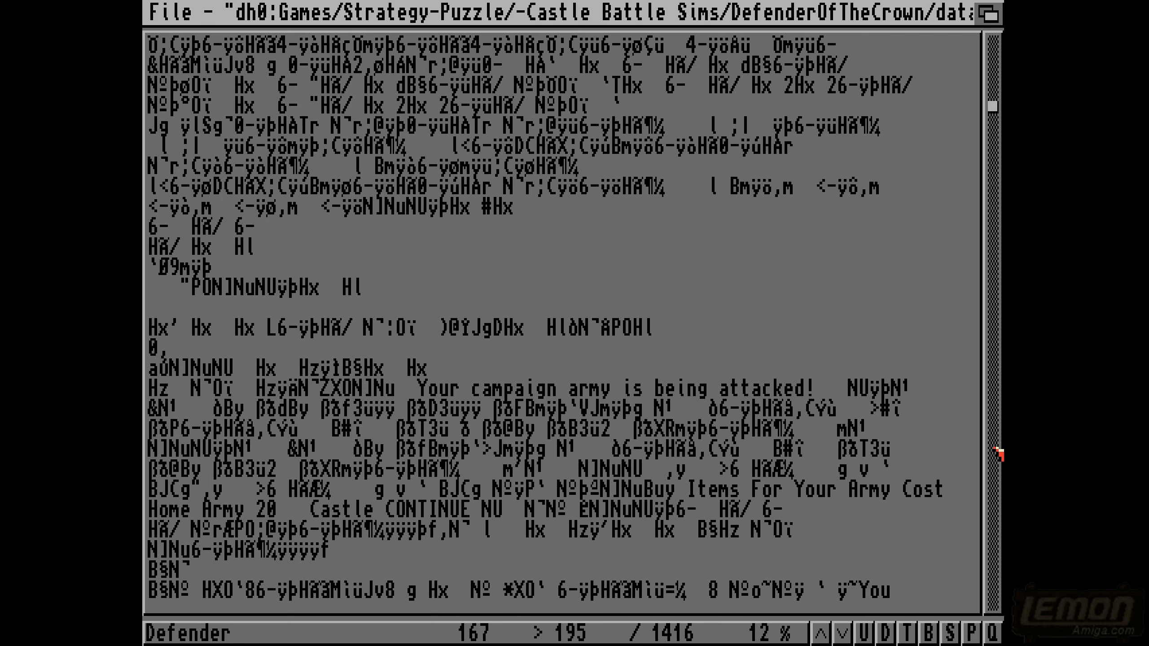
left_click(996, 452)
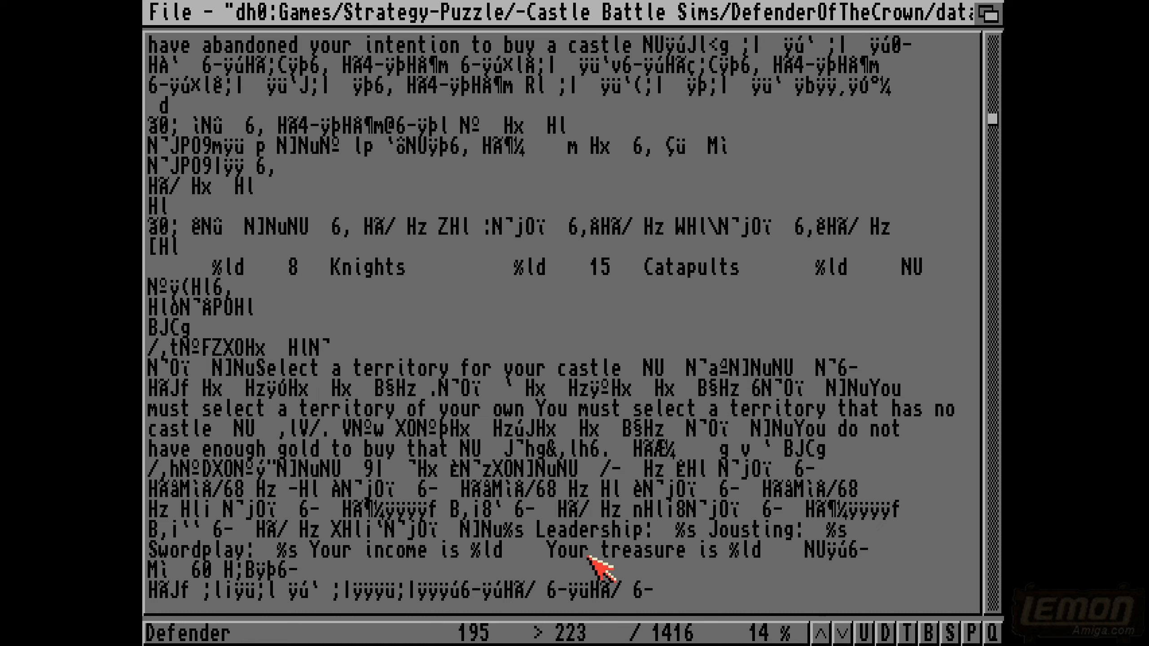
left_click(996, 548)
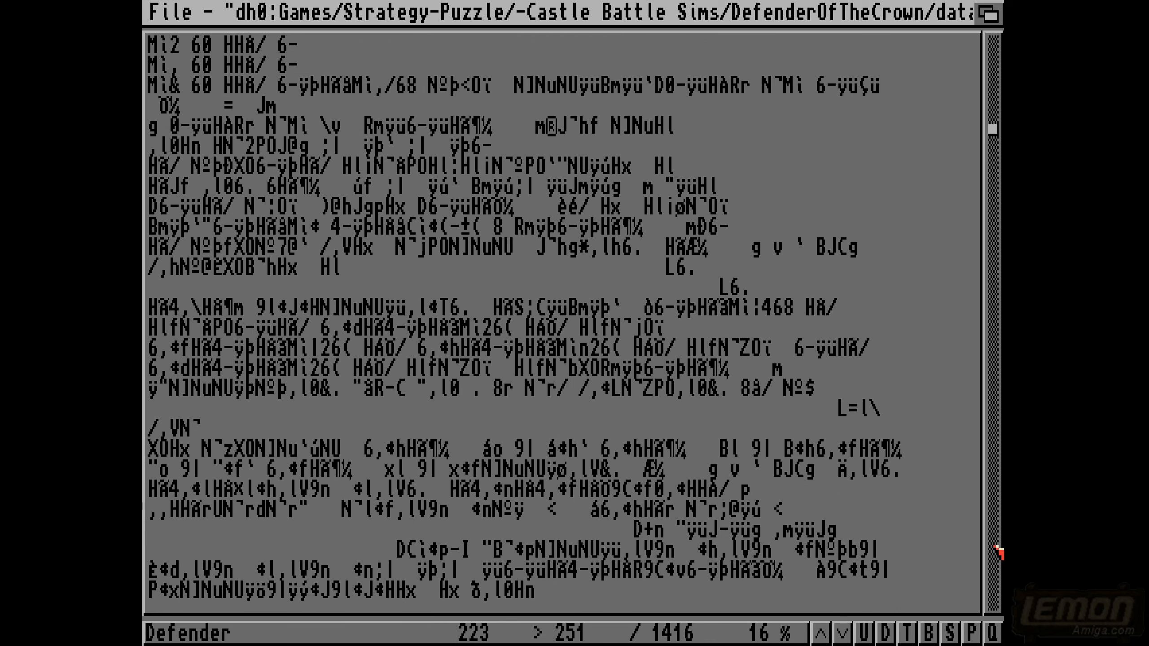
left_click(996, 548)
left_click(996, 548)
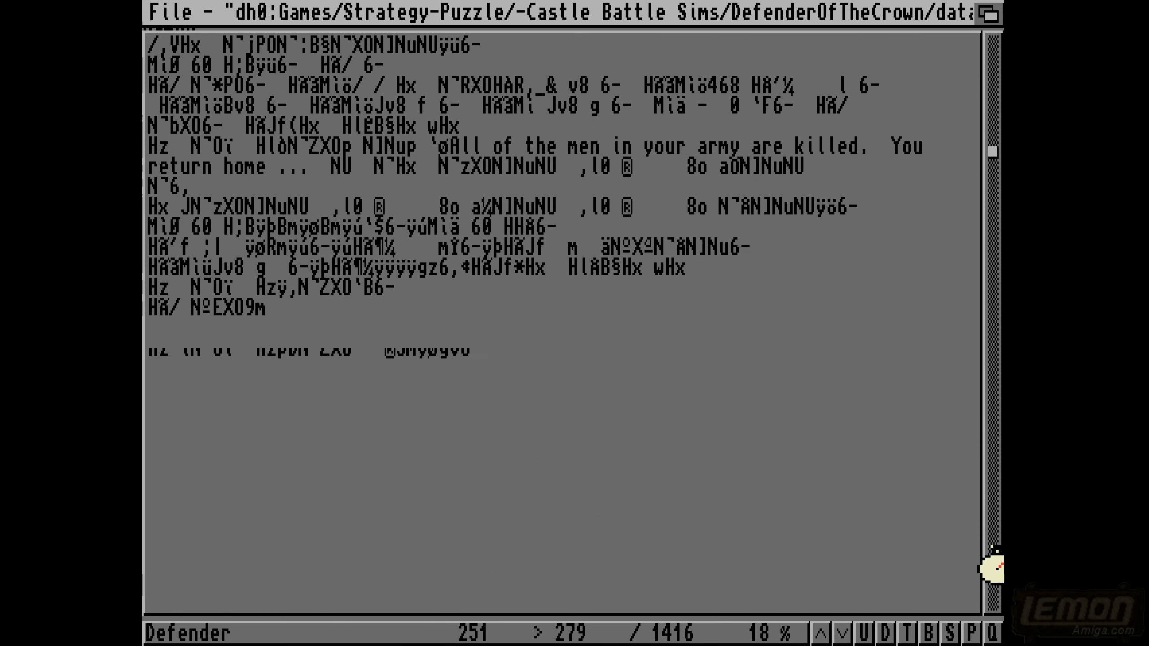
left_click(996, 548)
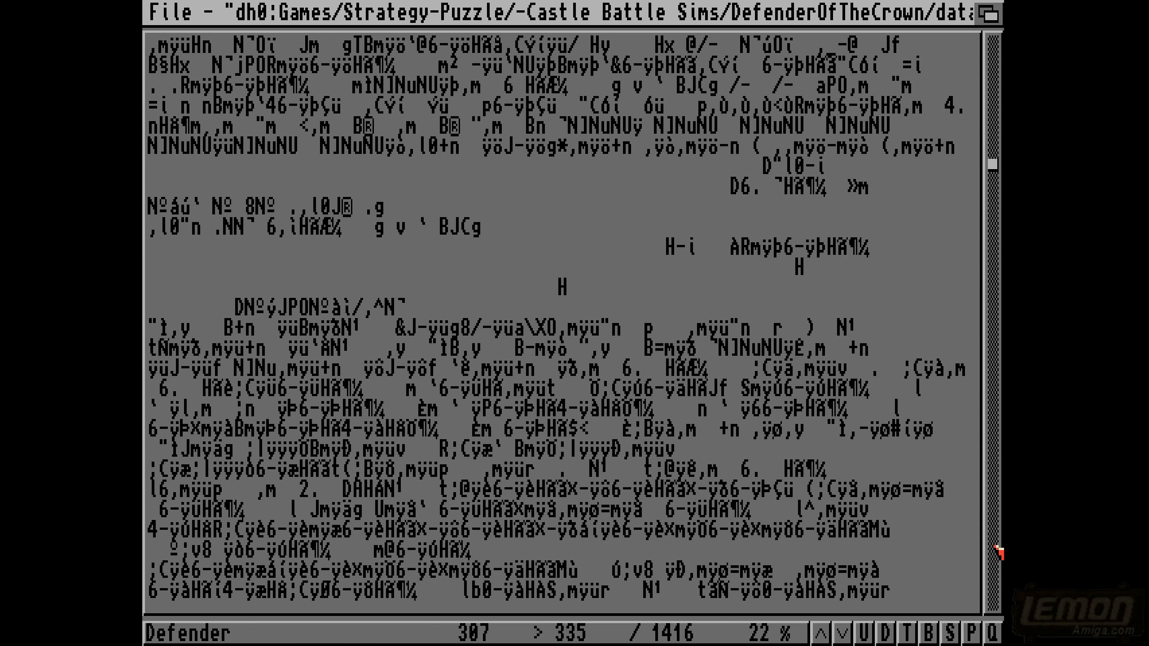
left_click(996, 548)
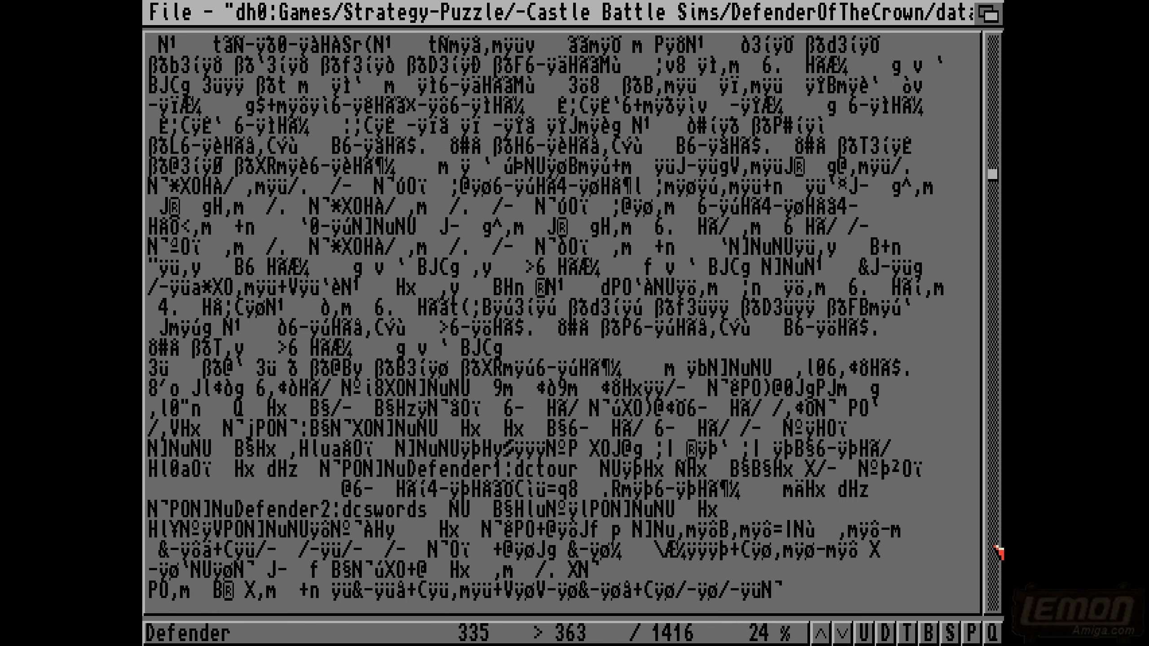
left_click(996, 548)
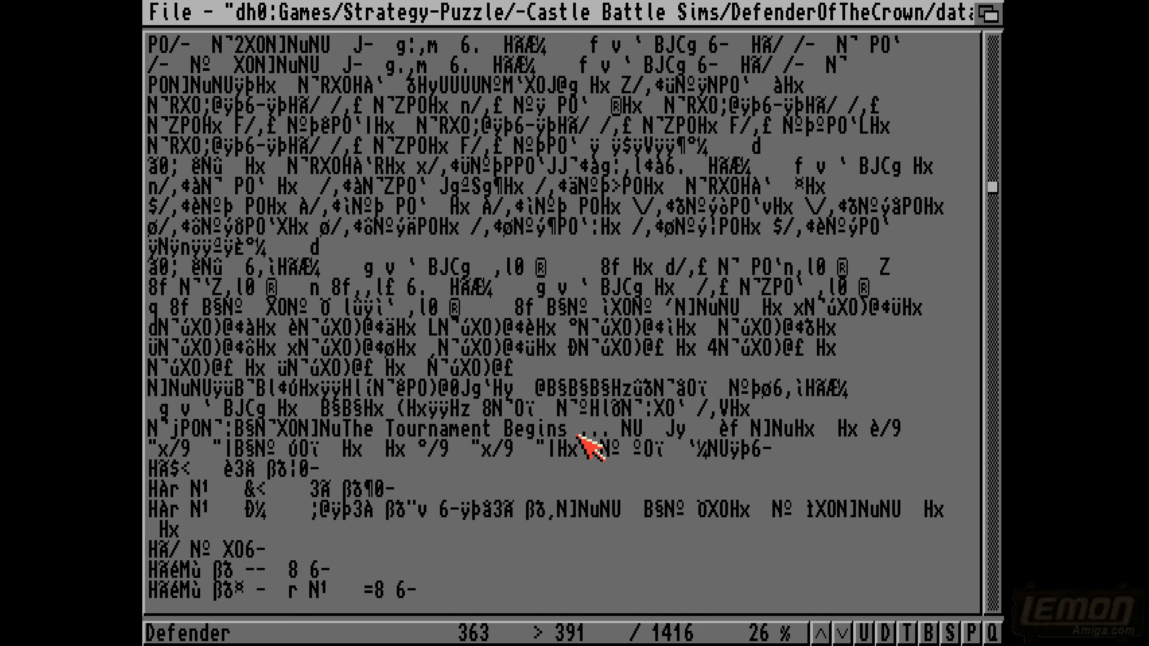
key("Down")
key("Down")
key("Down")
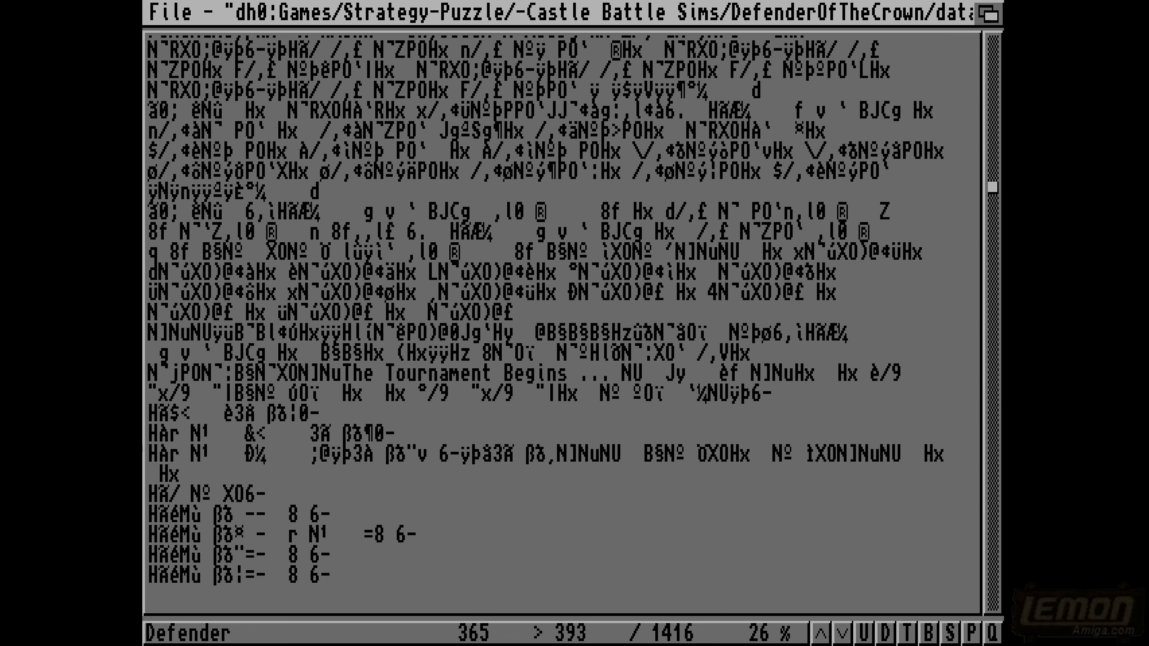
key("Escape")
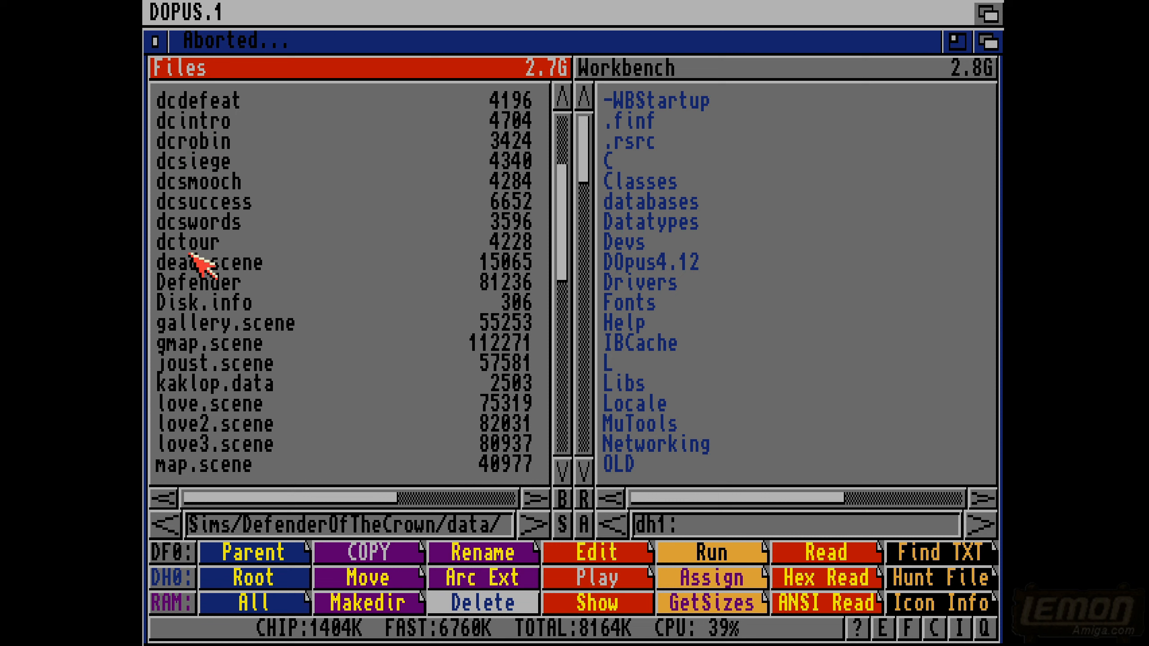
- Select the Defender file, show the button bank containing ZAP, and switch to Workbench
left_click(190, 282)
left_click(246, 638)
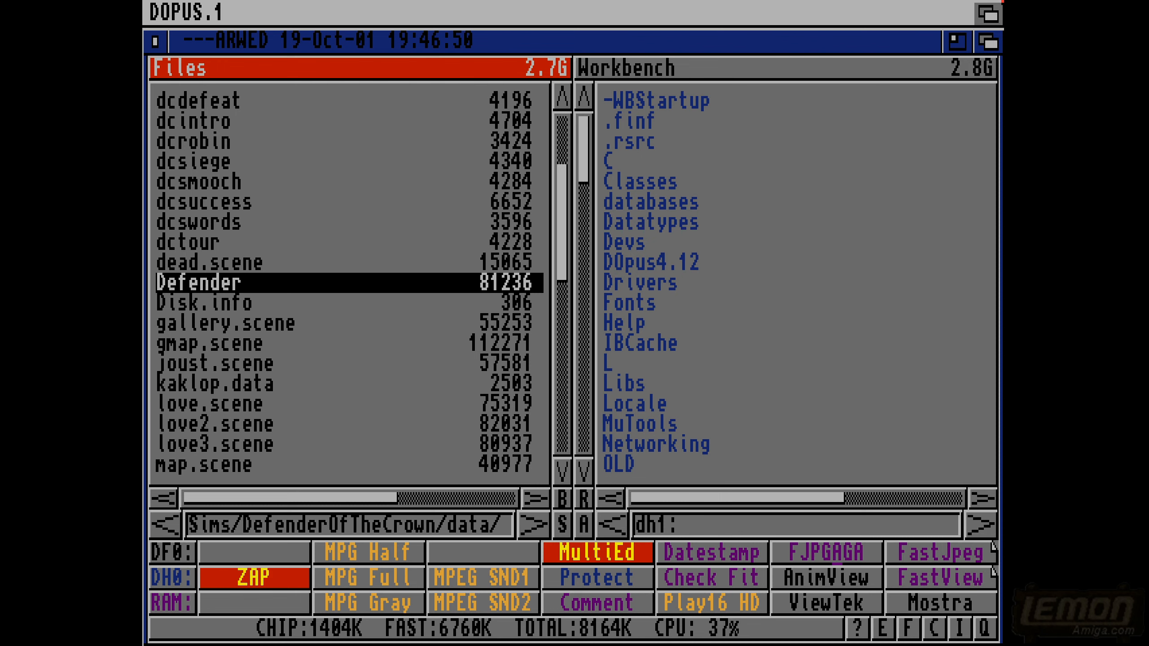
left_click(1001, 2)
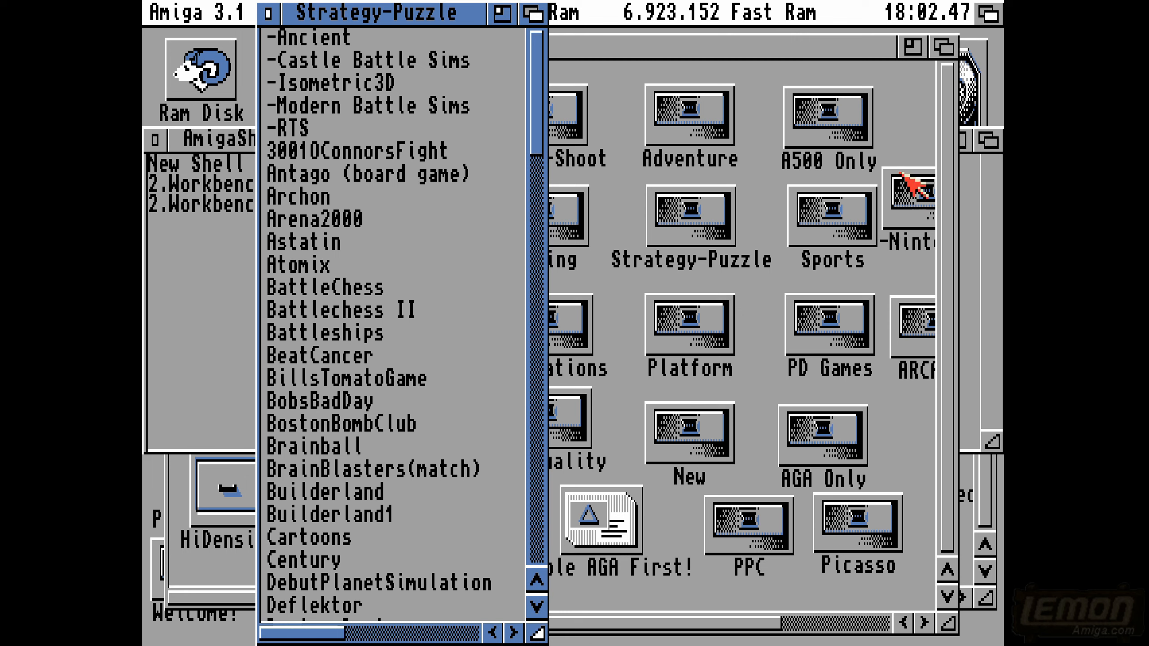
- Close the Games drawer, open Tools, and launch the ZAPHOD hex editor from the already open drawer behind it
left_click(944, 47)
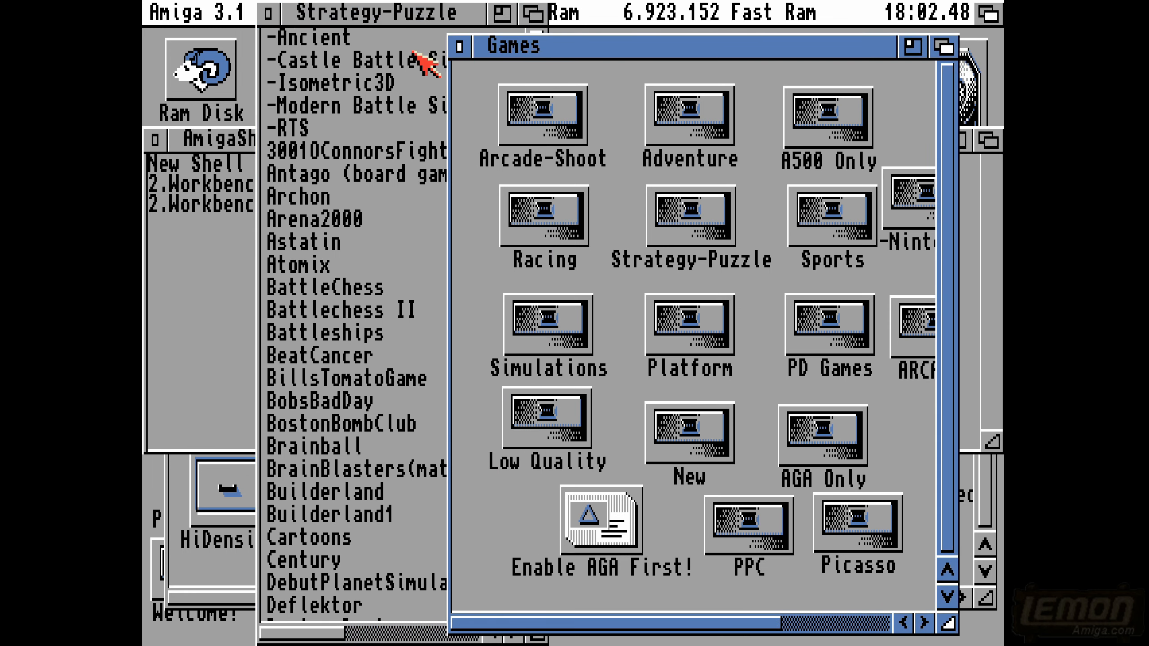
left_click(460, 46)
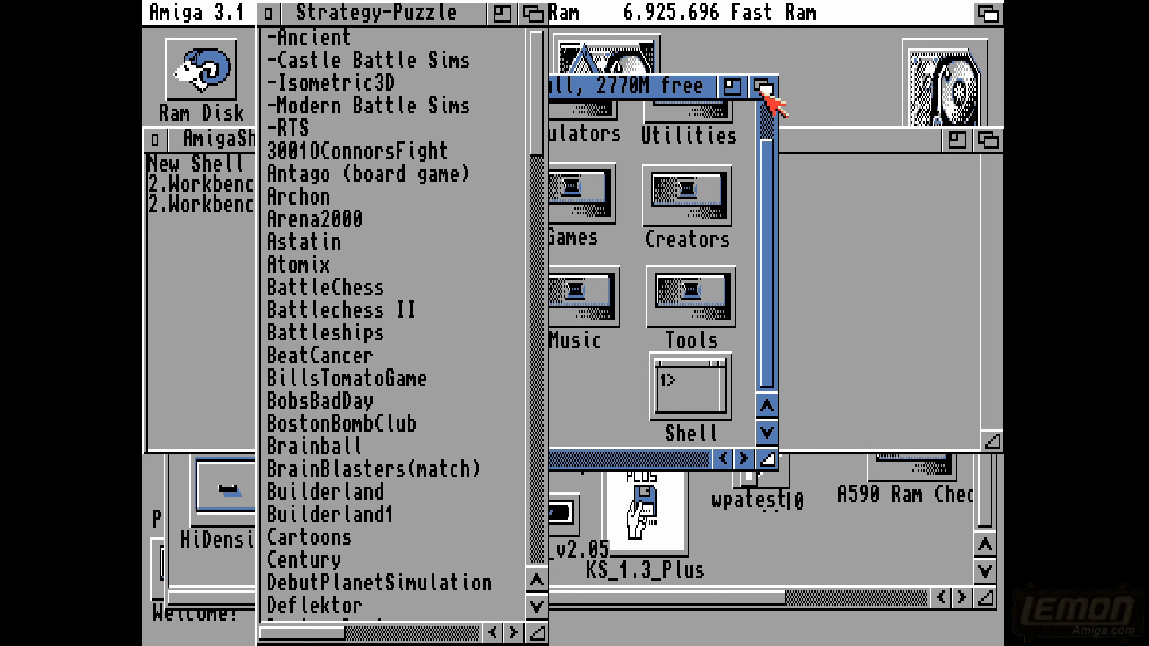
double_click(713, 303)
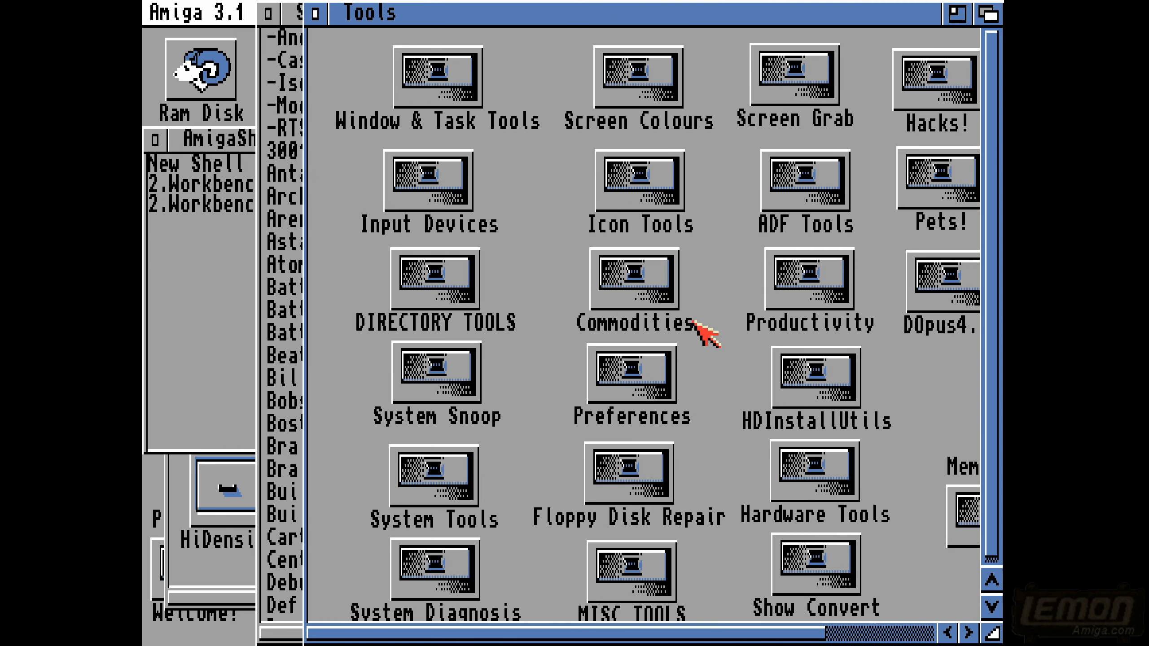
left_click(187, 551)
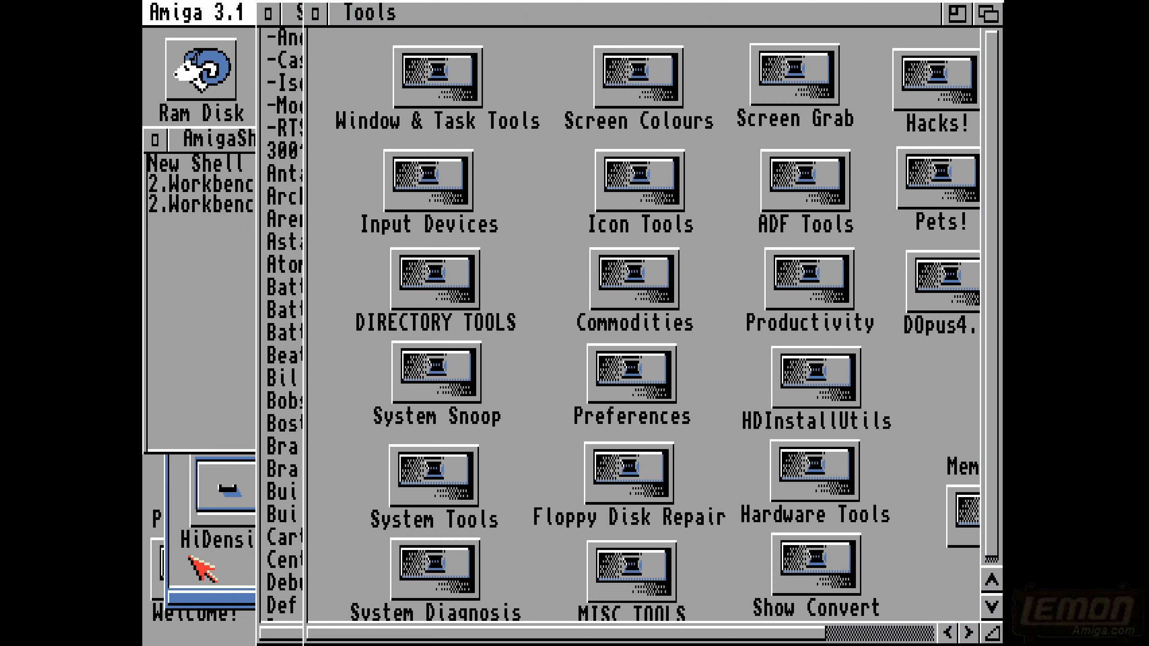
double_click(587, 296)
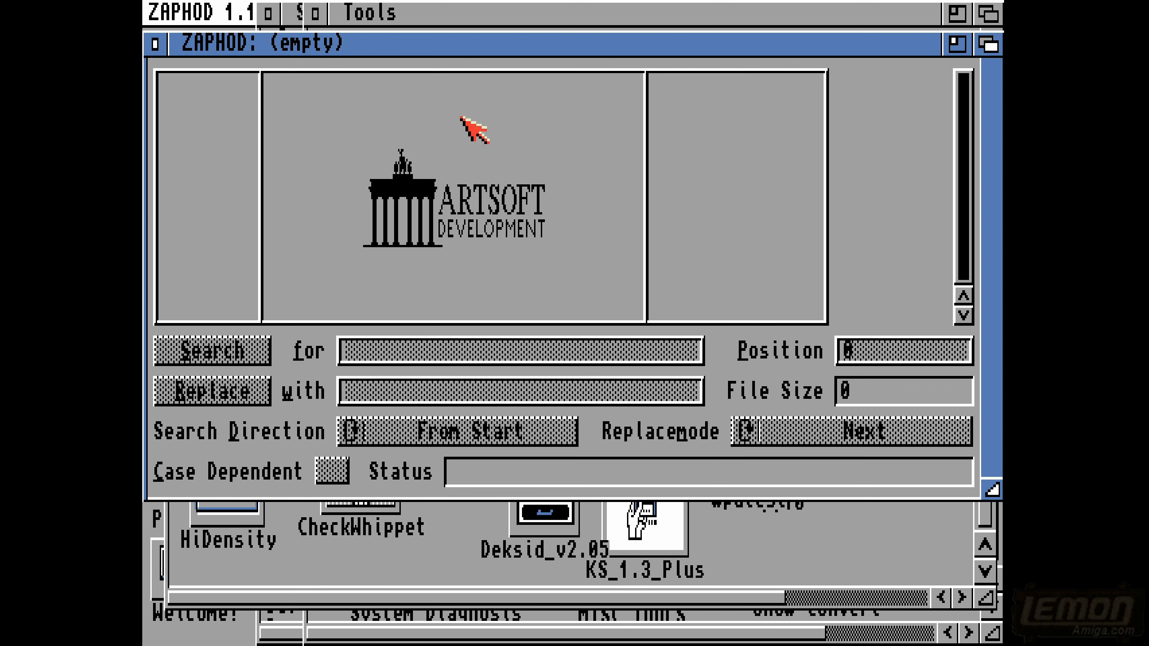
- Start opening a file in ZAPHOD and browse the Files: volume to Games/Strategy-Puzzle
right_click(224, 8)
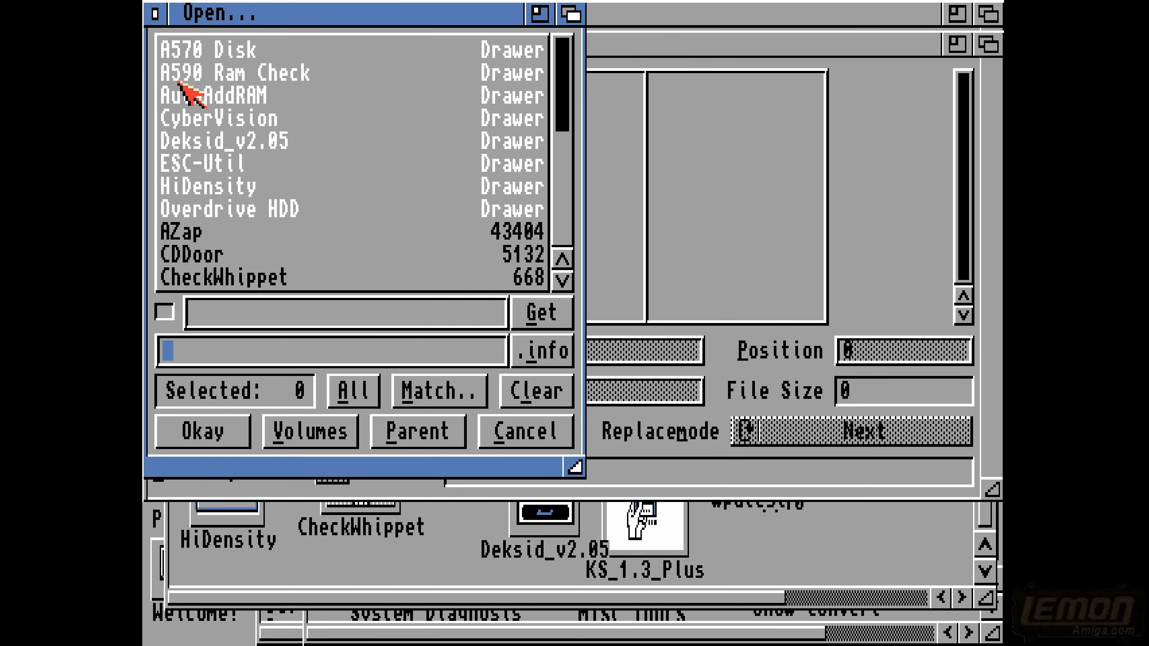
left_click(328, 430)
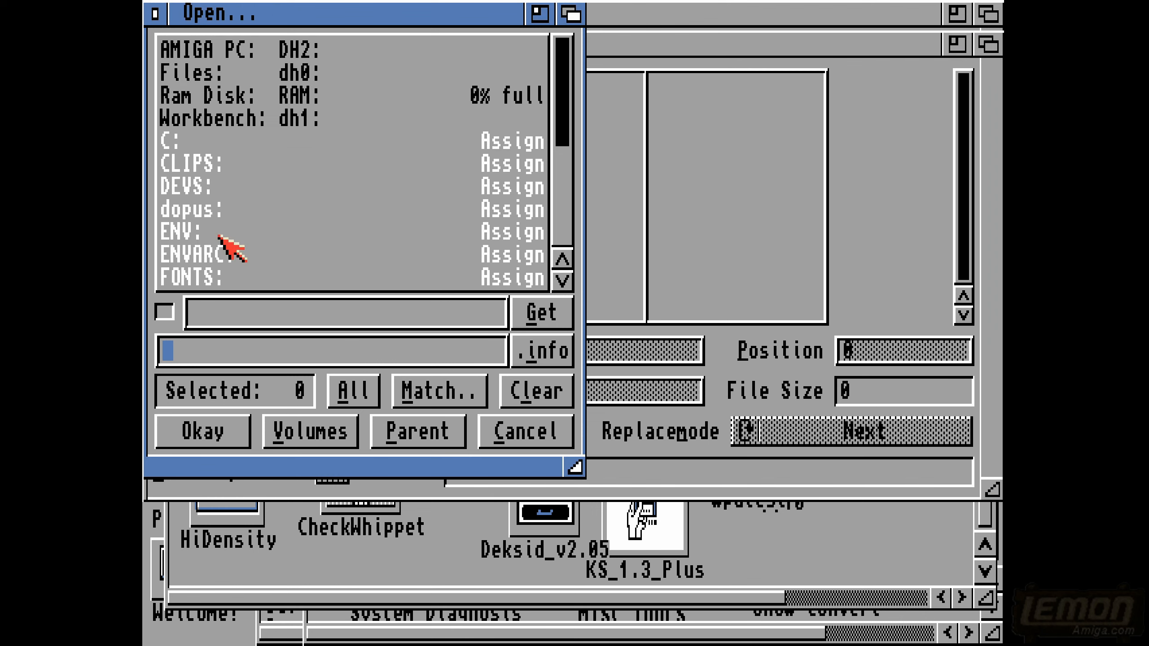
left_click(209, 75)
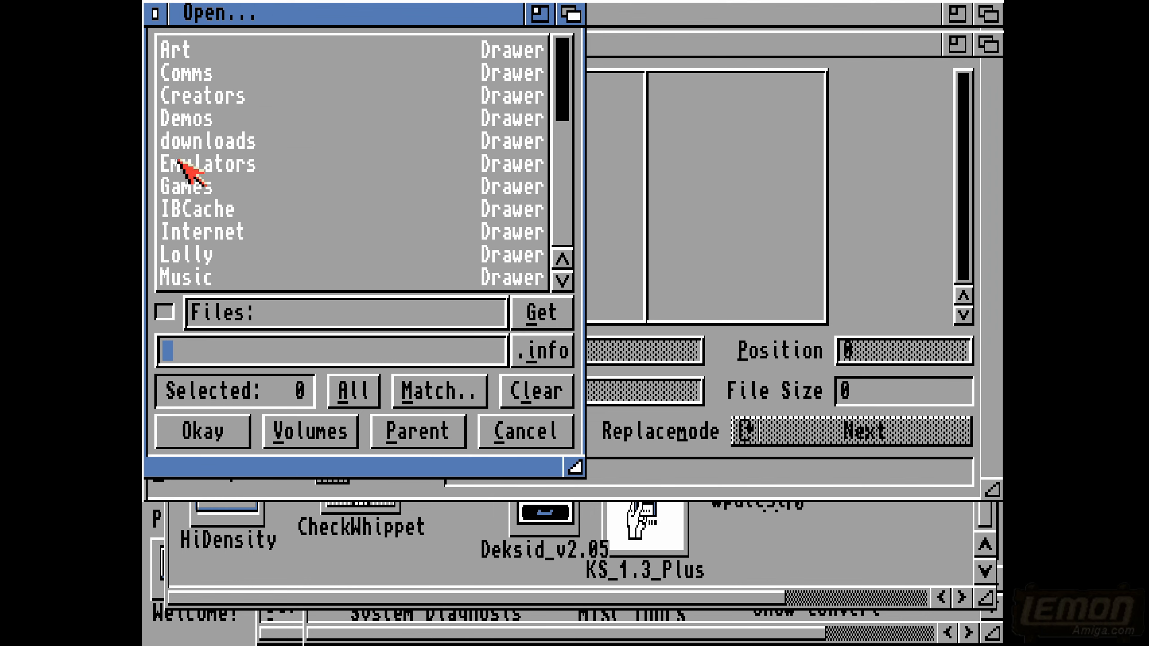
left_click(177, 186)
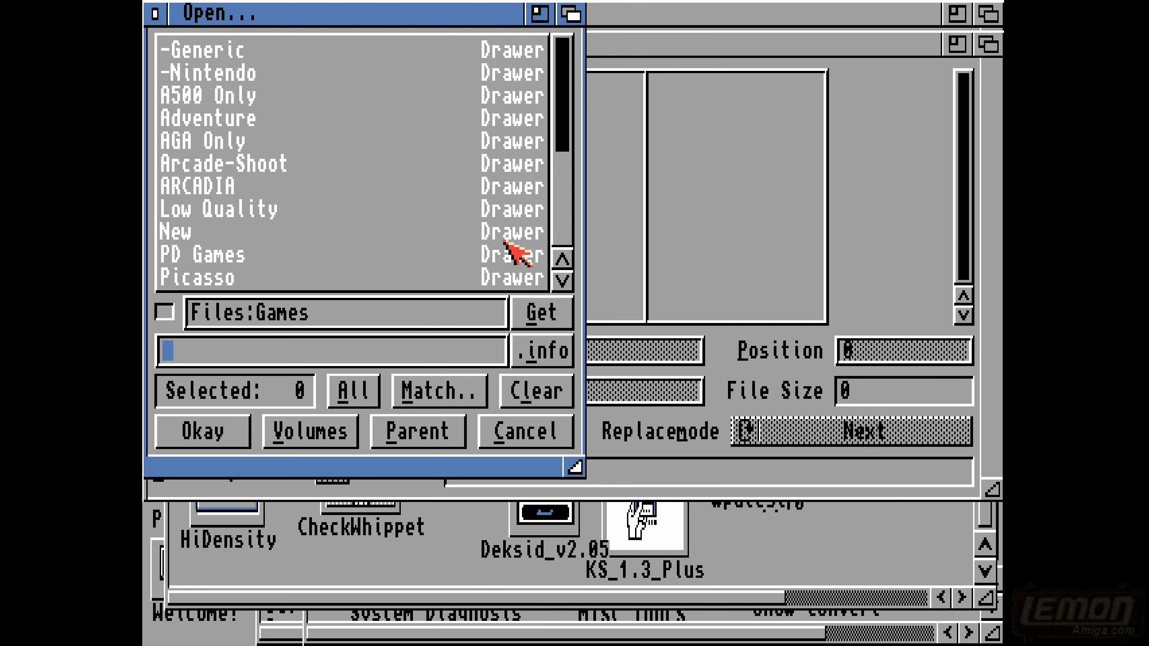
left_click(562, 228)
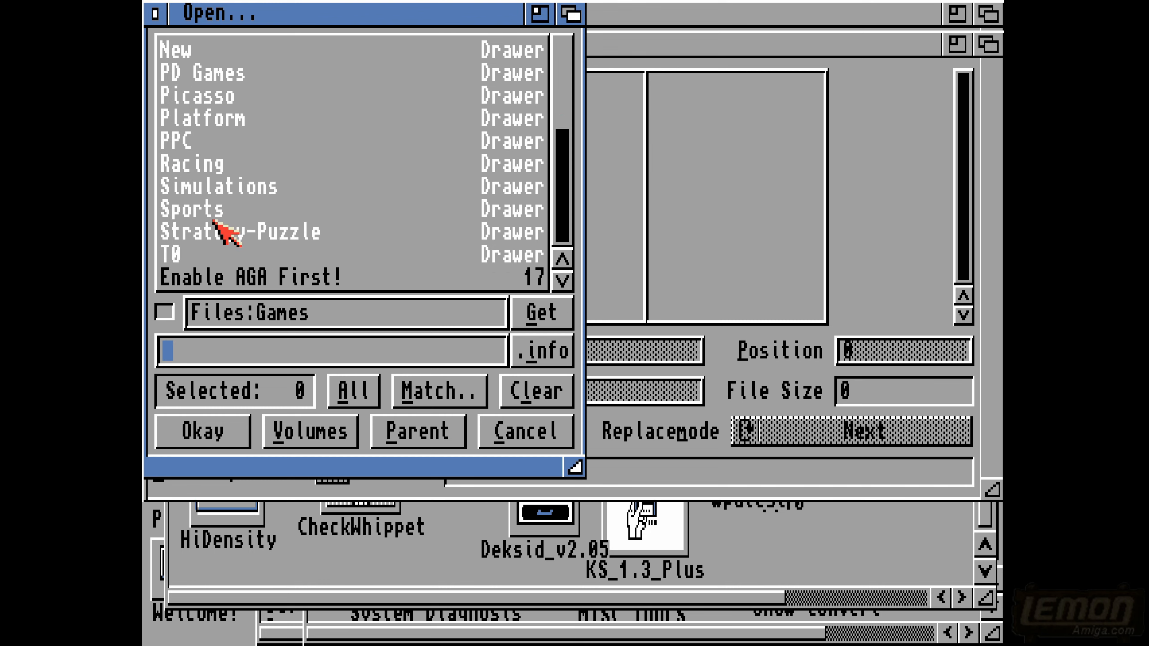
left_click(201, 232)
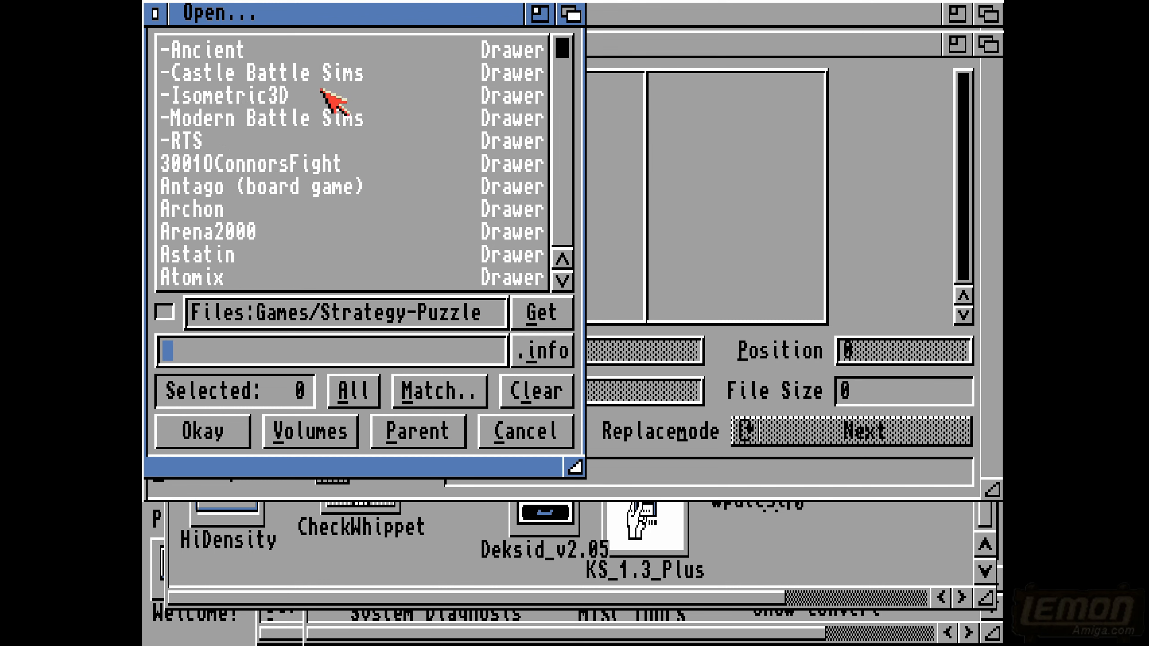
- Browse to -Castle Battle Sims/DefenderOfTheCrown/data and load the Defender file into the hex editor
left_click(266, 73)
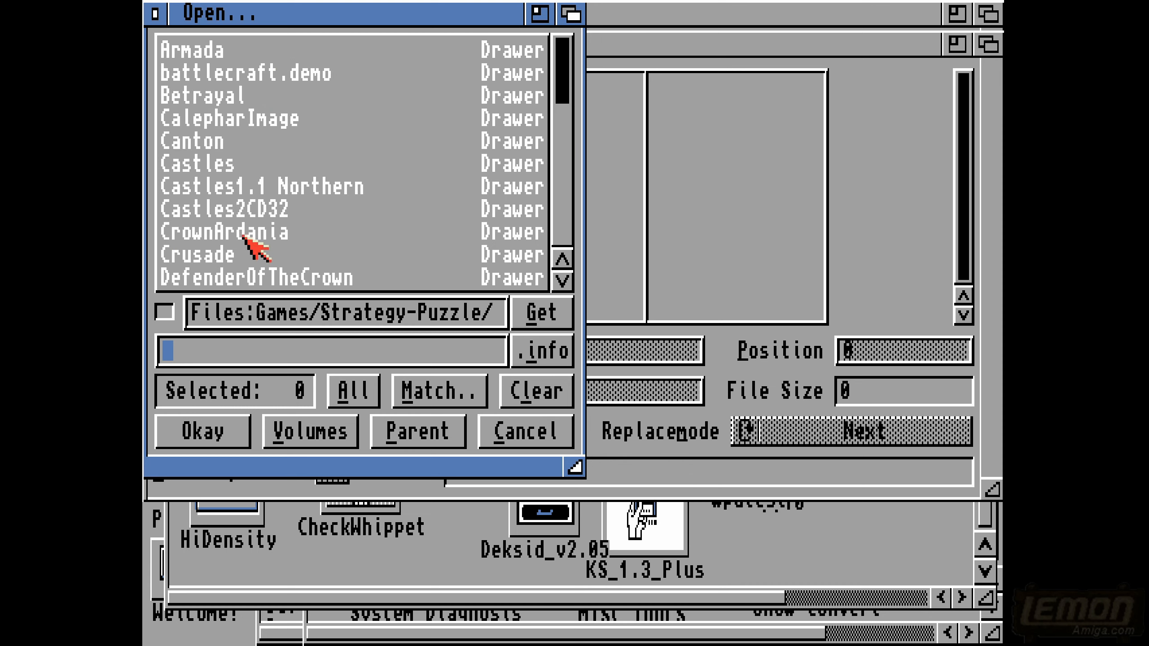
left_click(273, 277)
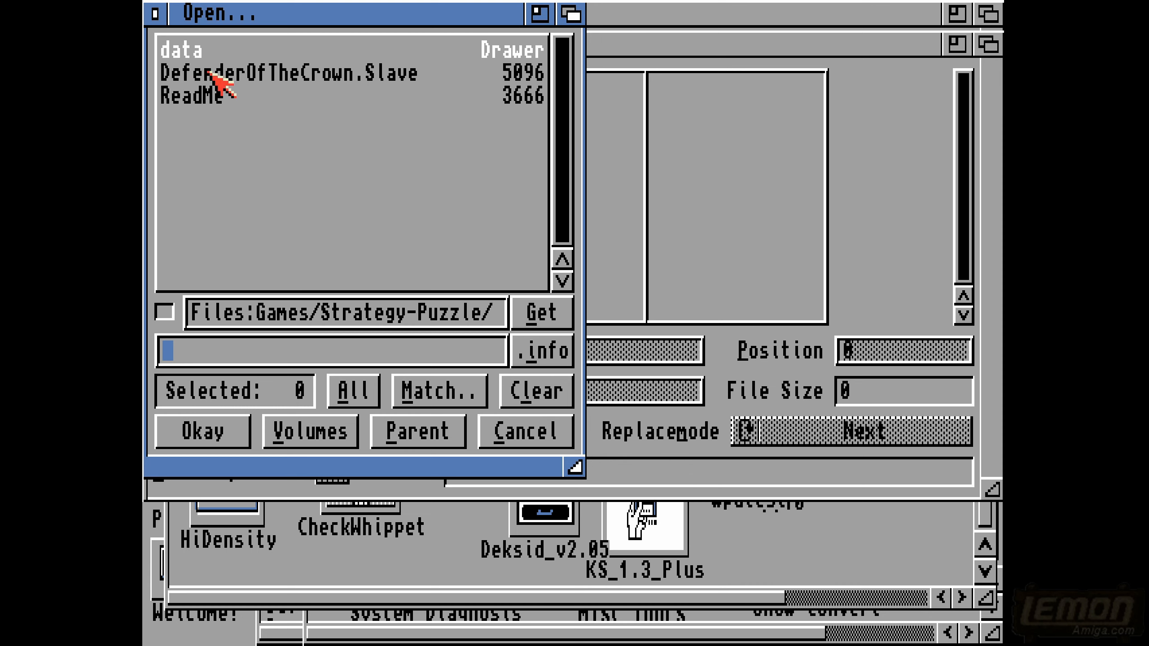
left_click(187, 52)
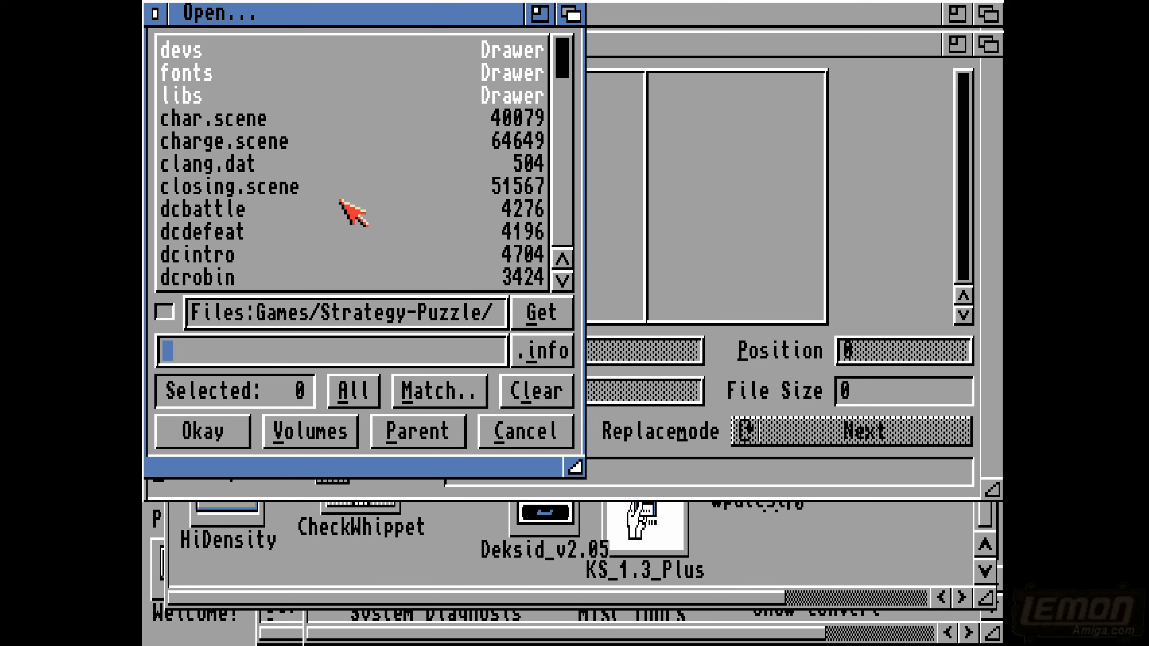
left_click(563, 218)
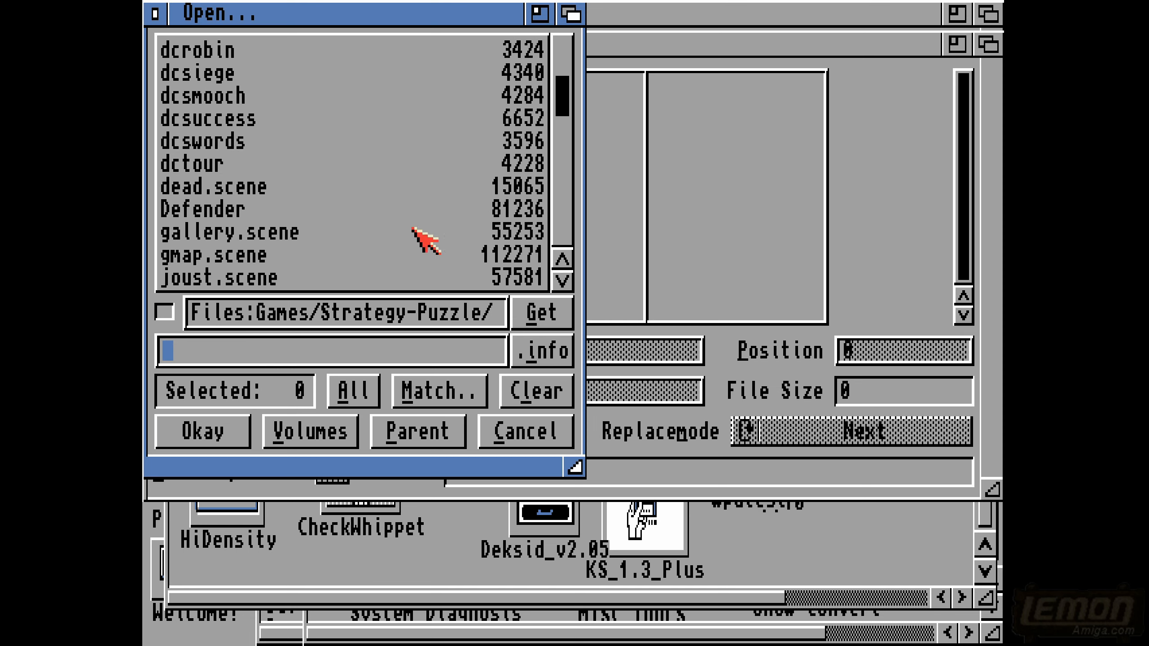
left_click(213, 212)
left_click(205, 433)
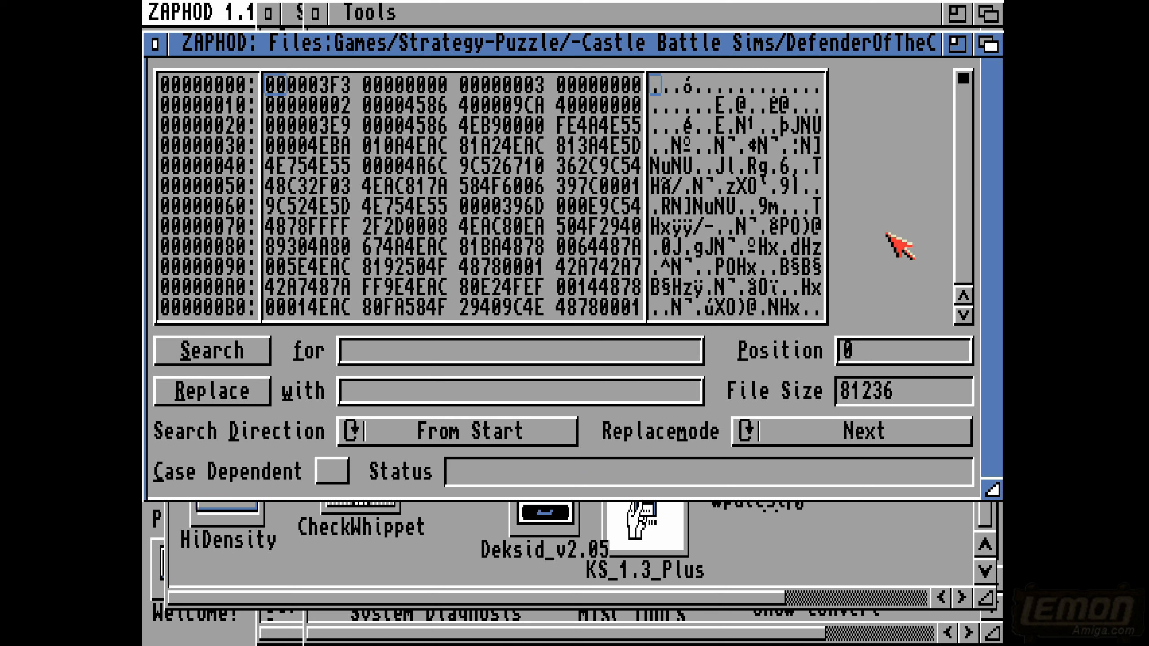
- Enter "begin" as the search text, with the search direction Behind Cursor and the replace mode All
left_click(394, 357)
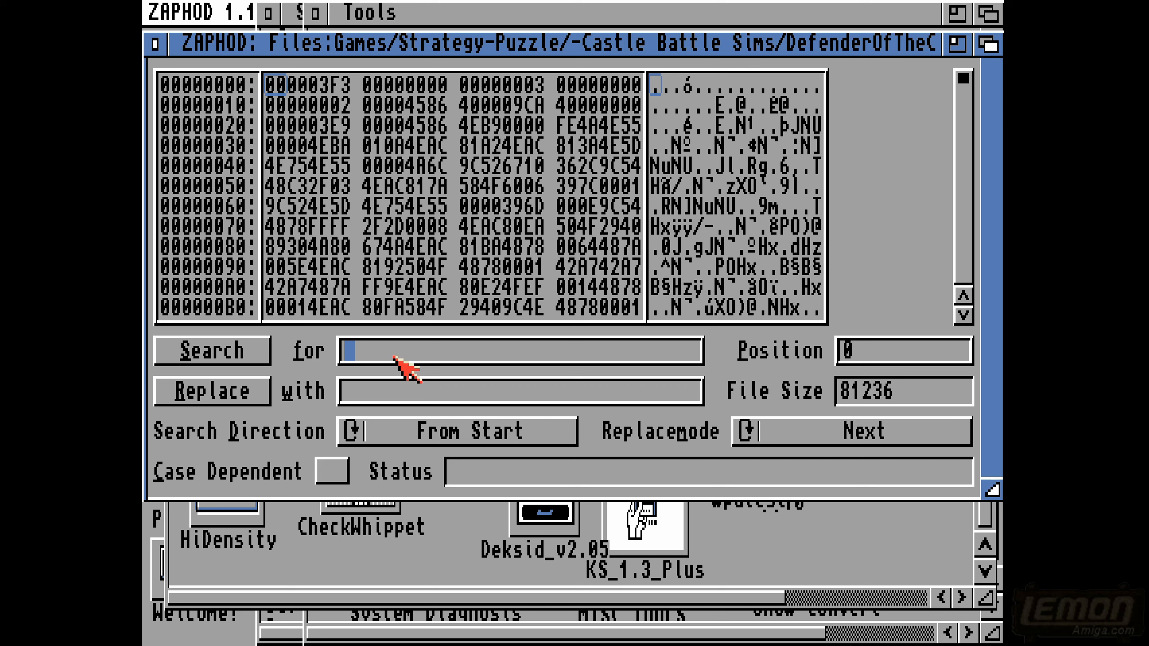
type("begin")
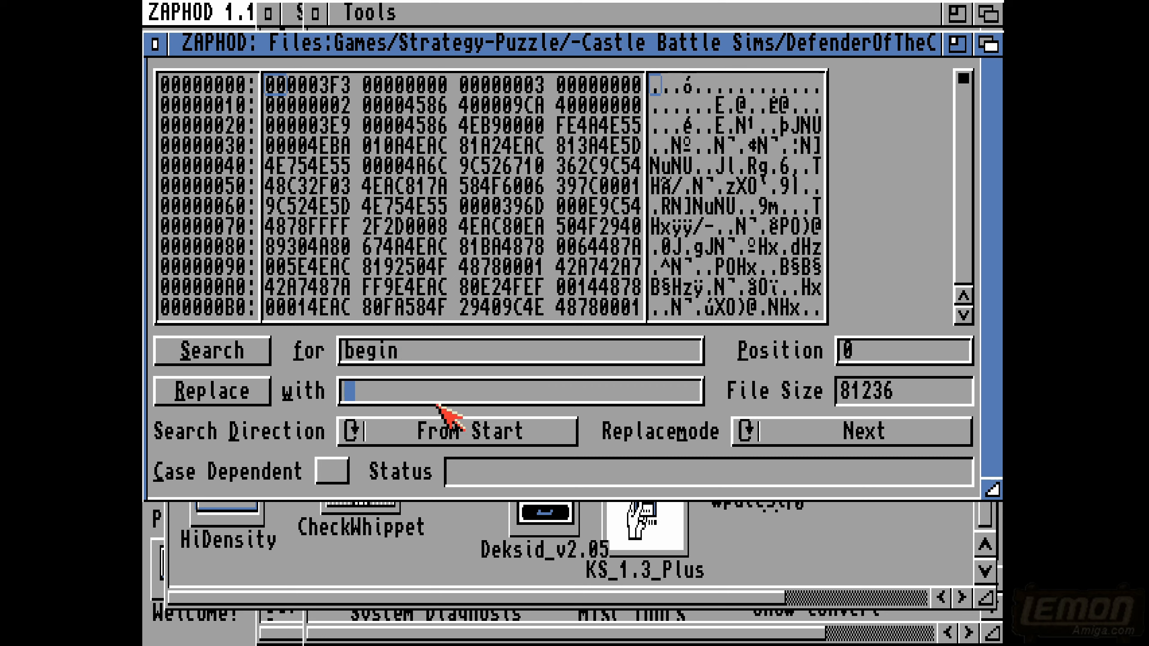
left_click(437, 430)
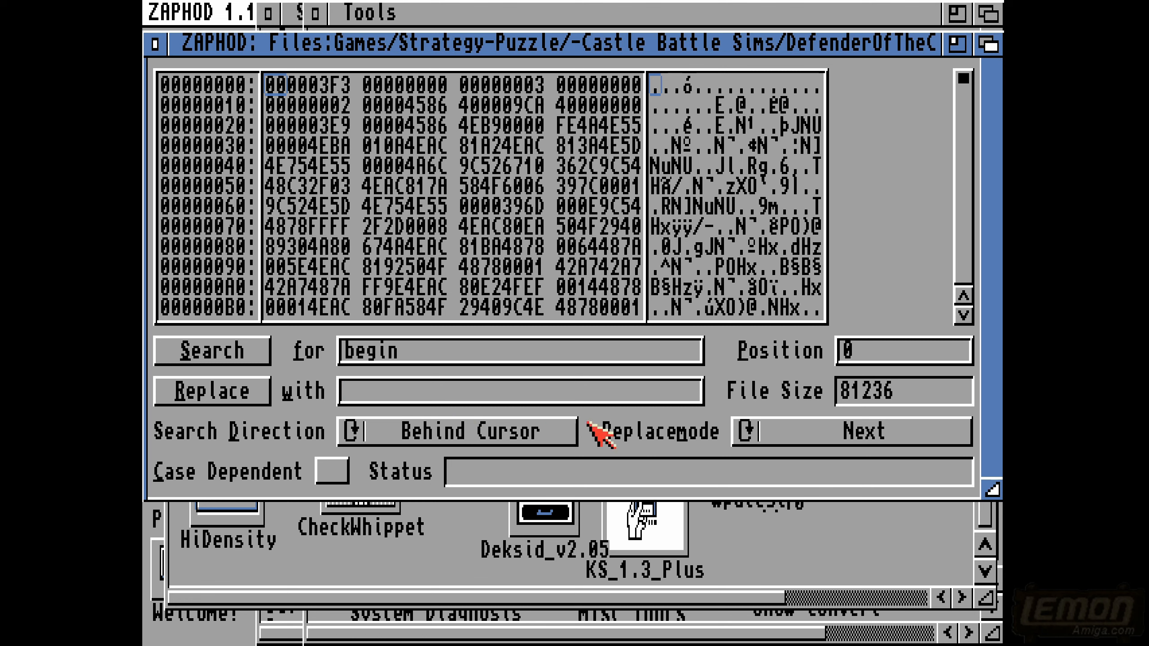
left_click(809, 441)
left_click(809, 441)
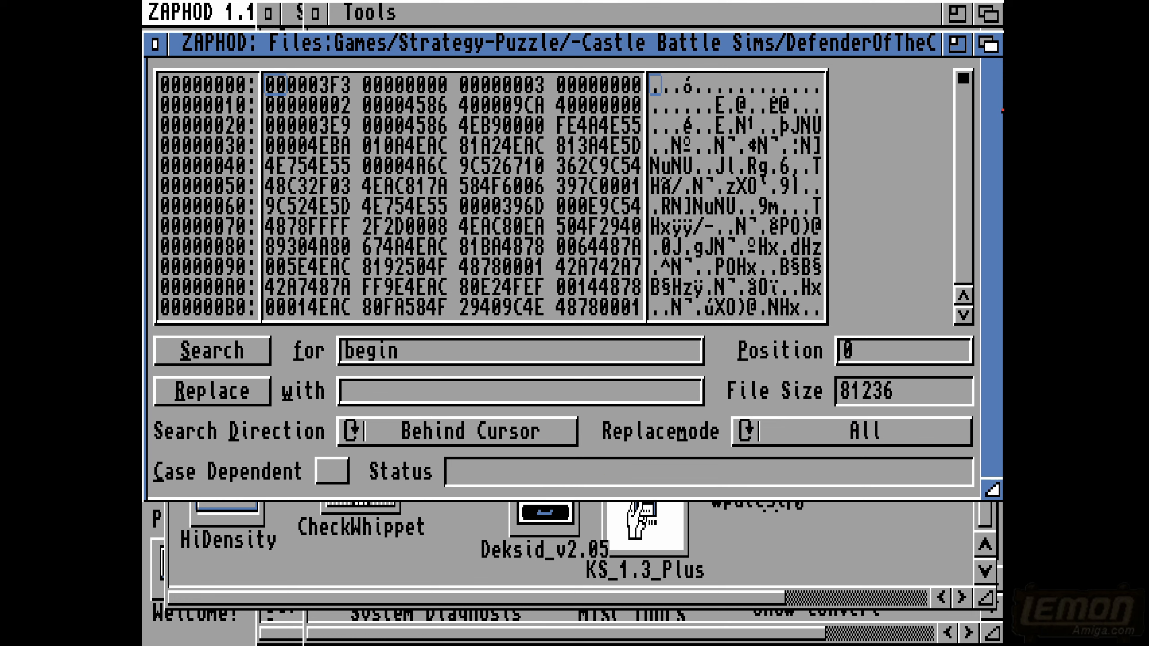
- Change the search text to "tourn", with the replace mode Next and the search direction From Start
left_click(961, 117)
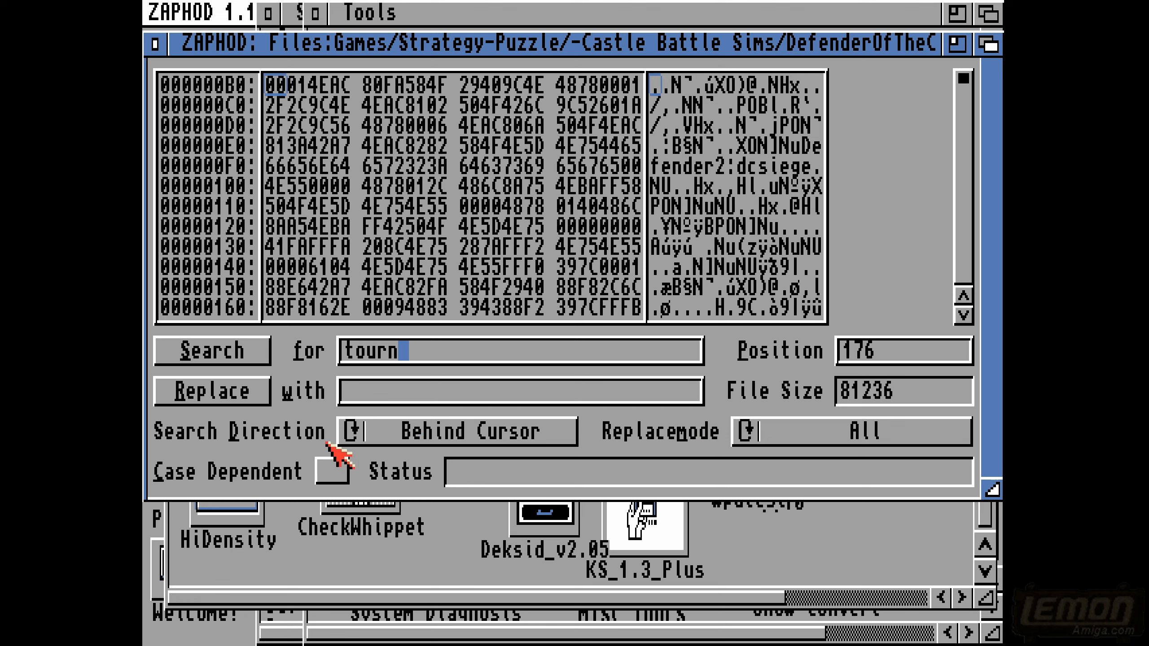
left_click(769, 438)
left_click(770, 435)
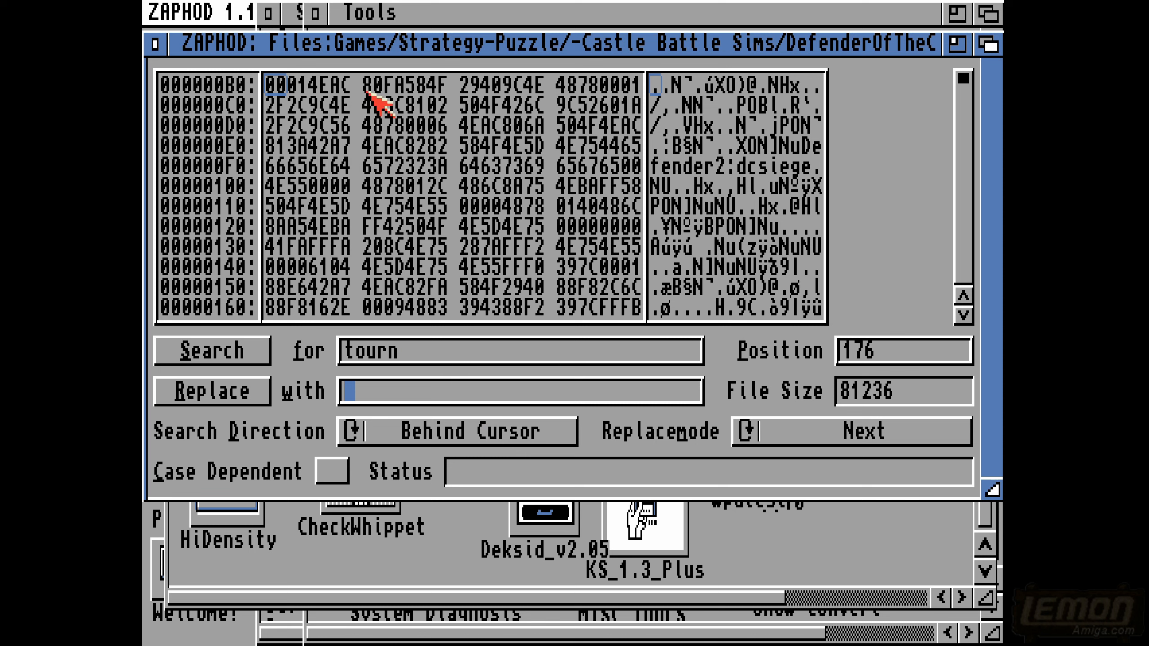
left_click(439, 446)
left_click(459, 436)
left_click(466, 436)
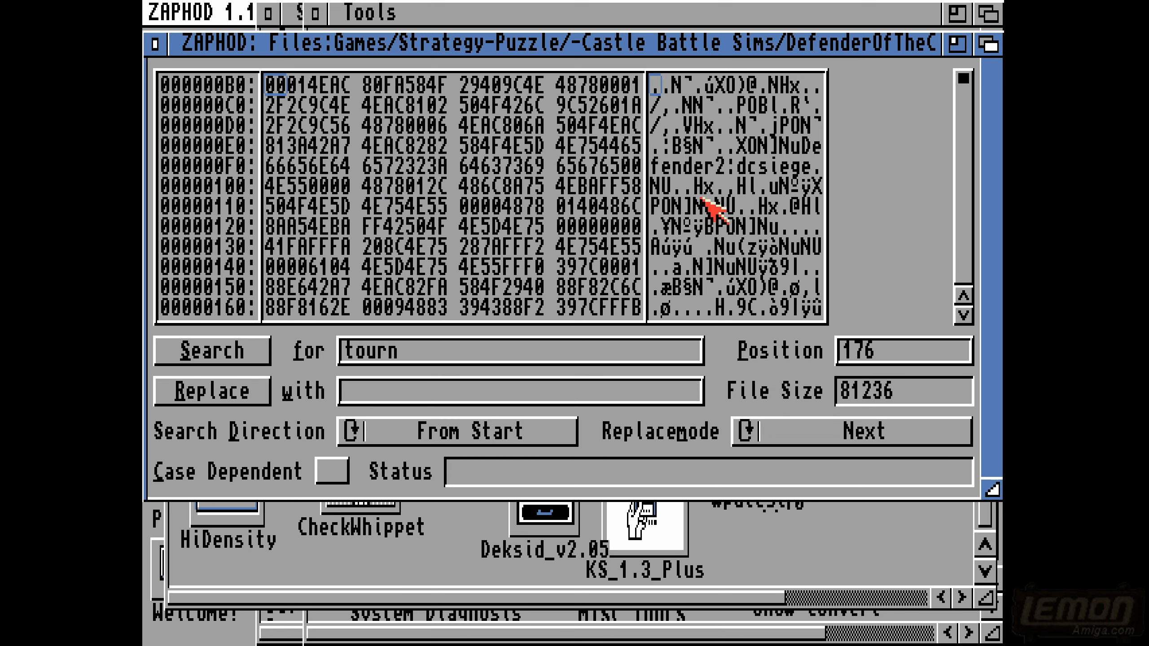
- Search the Defender file for "tourn" from the start
right_click(342, 3)
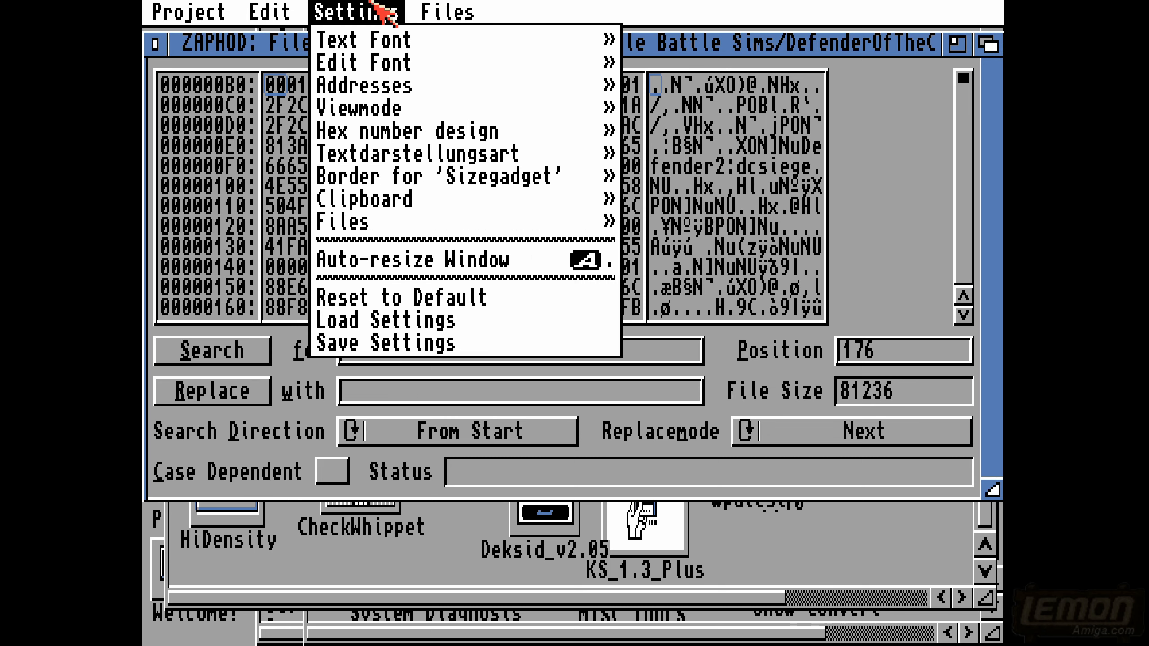
mouse_move(368, 85)
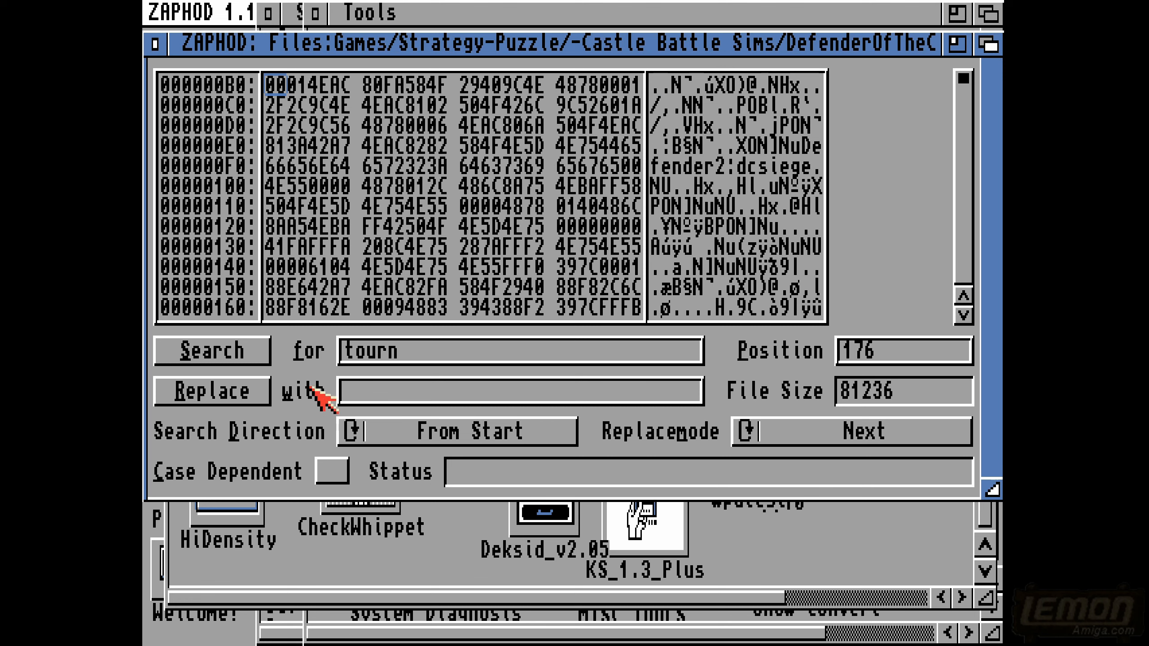
left_click(443, 347)
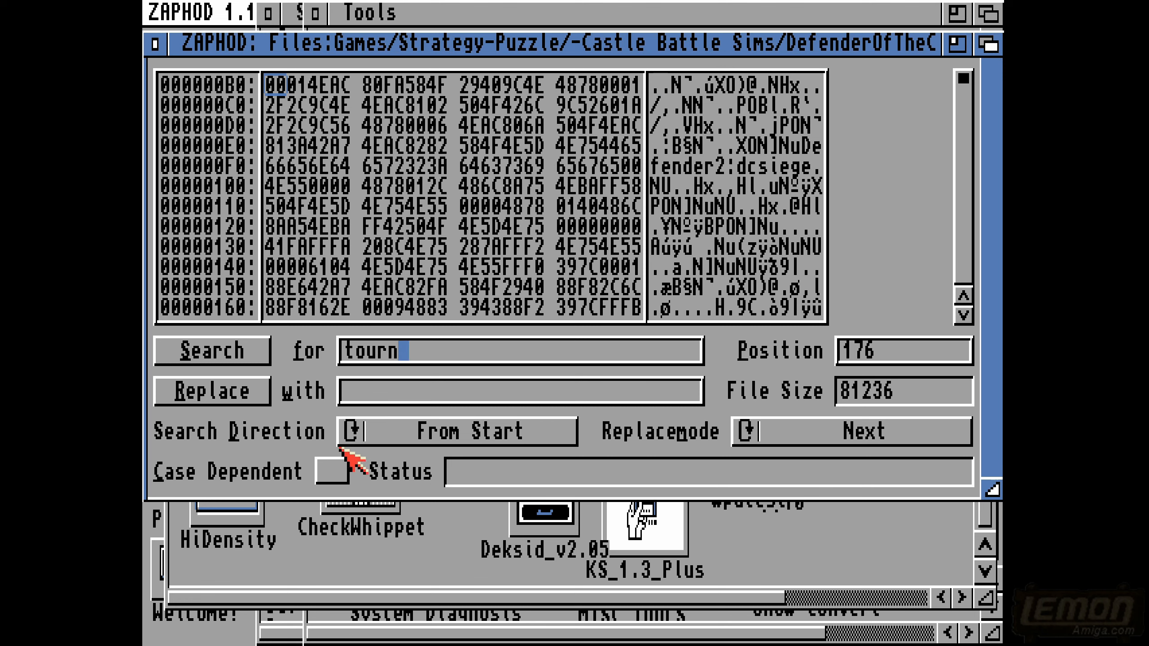
left_click(223, 359)
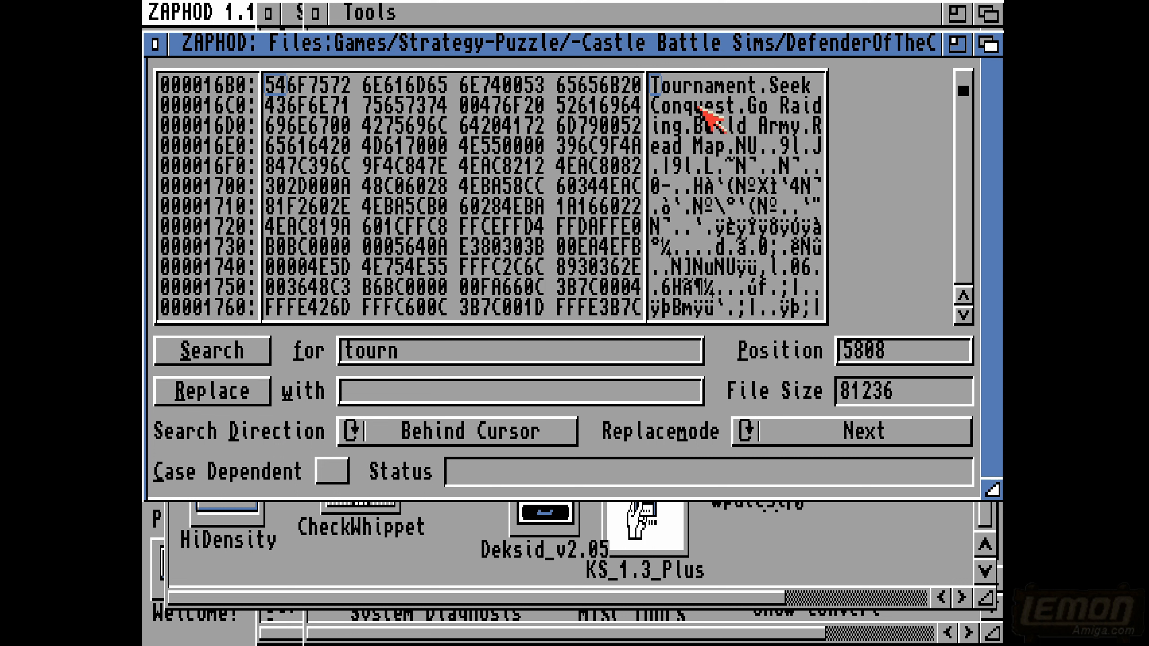
- In the text "Seek Conquest" after "Tournament", overwrite the S with R so the first word reads "Reek"
left_click(671, 86)
left_click(687, 86)
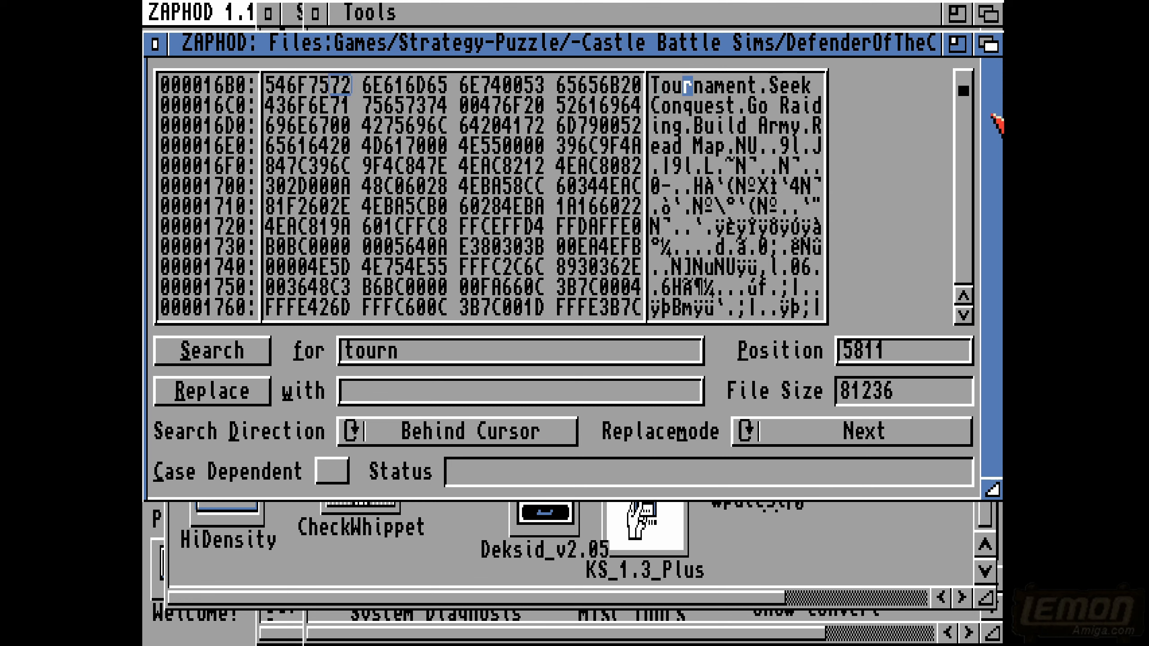
left_click(962, 295)
left_click(963, 295)
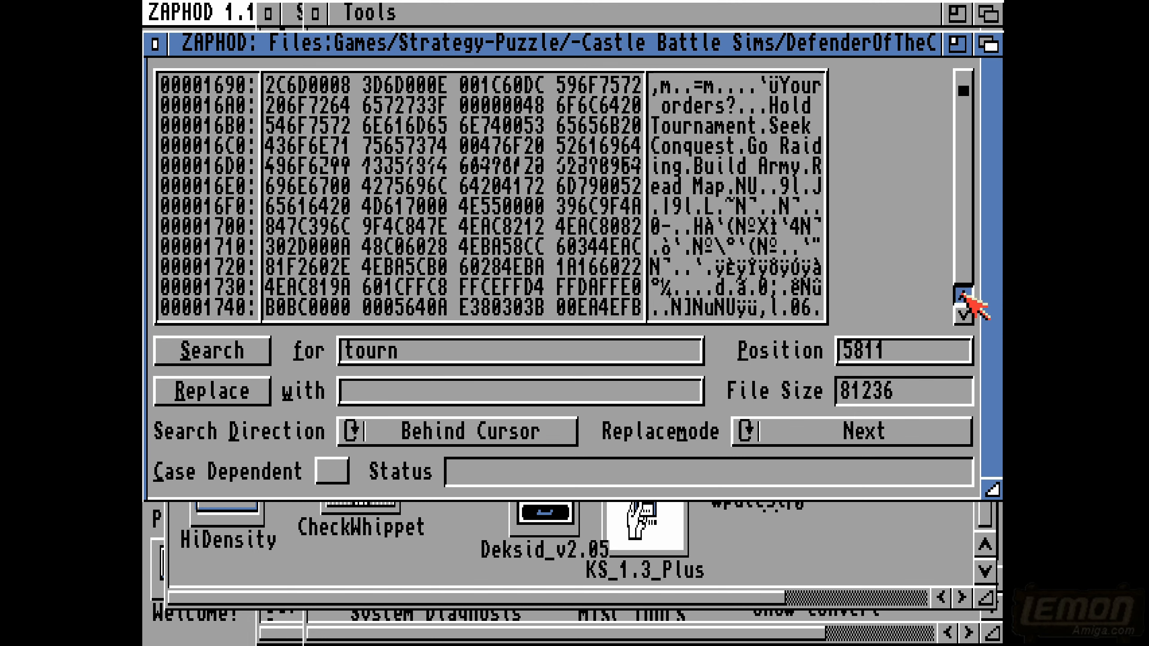
left_click(962, 294)
left_click(962, 294)
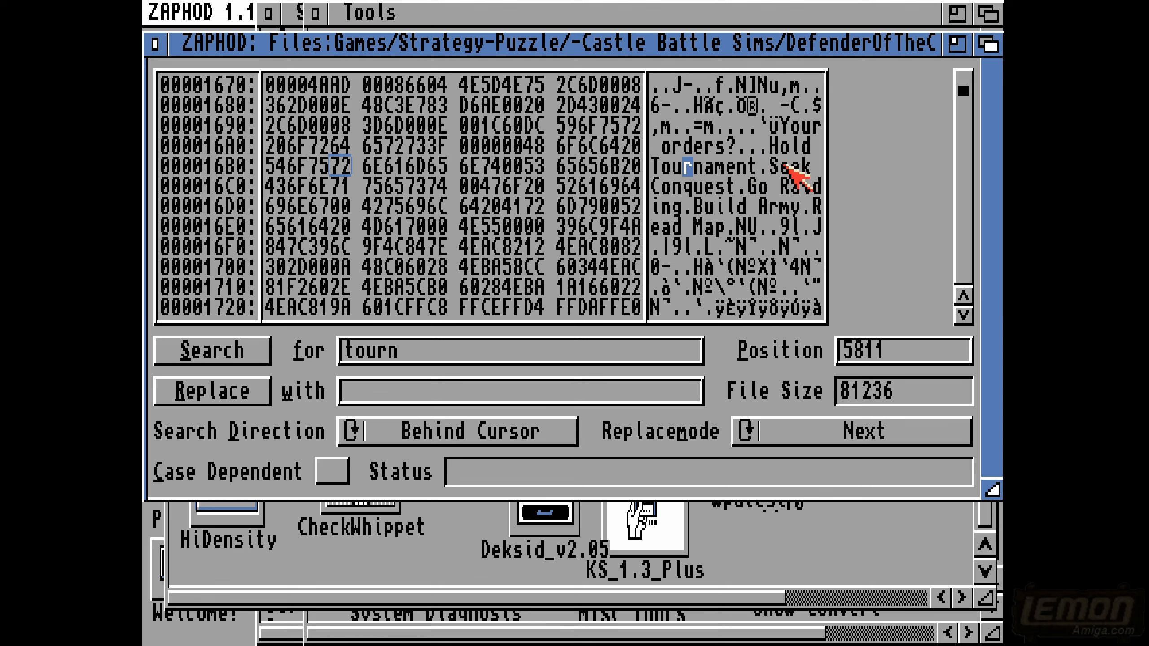
left_click(785, 169)
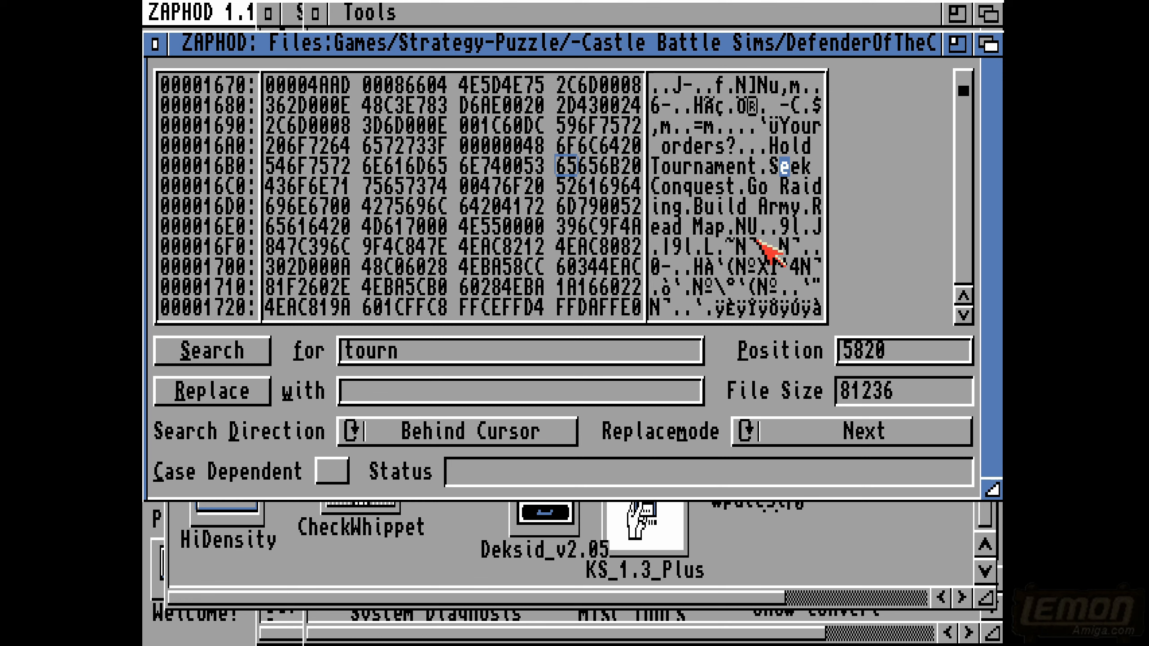
left_click(774, 167)
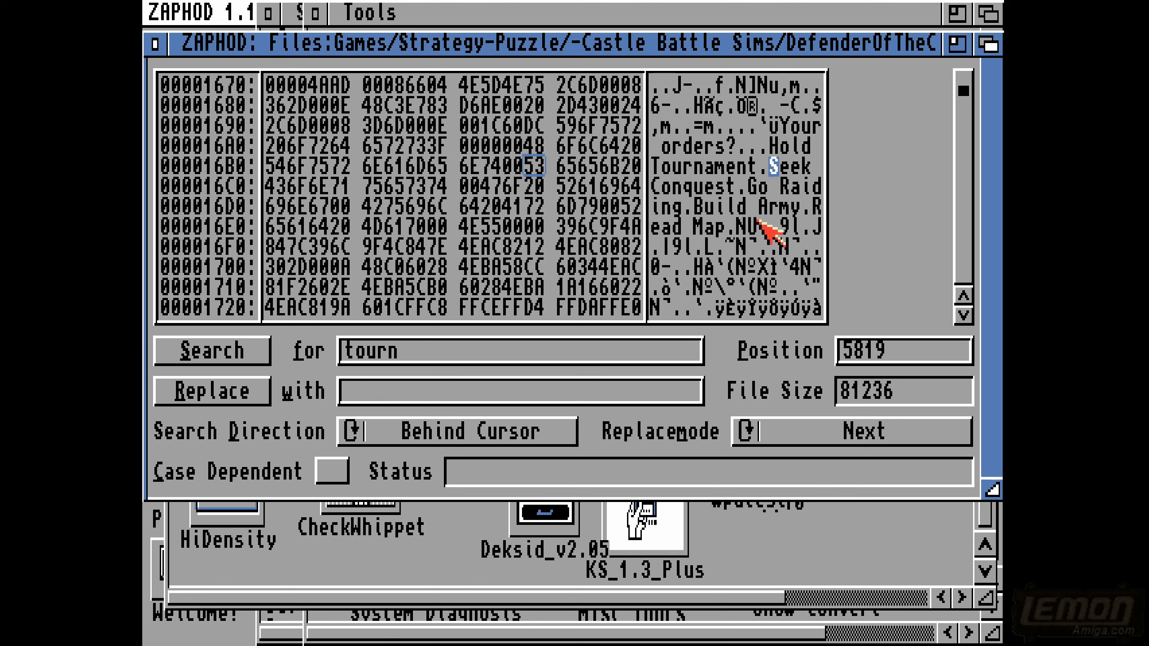
type("R")
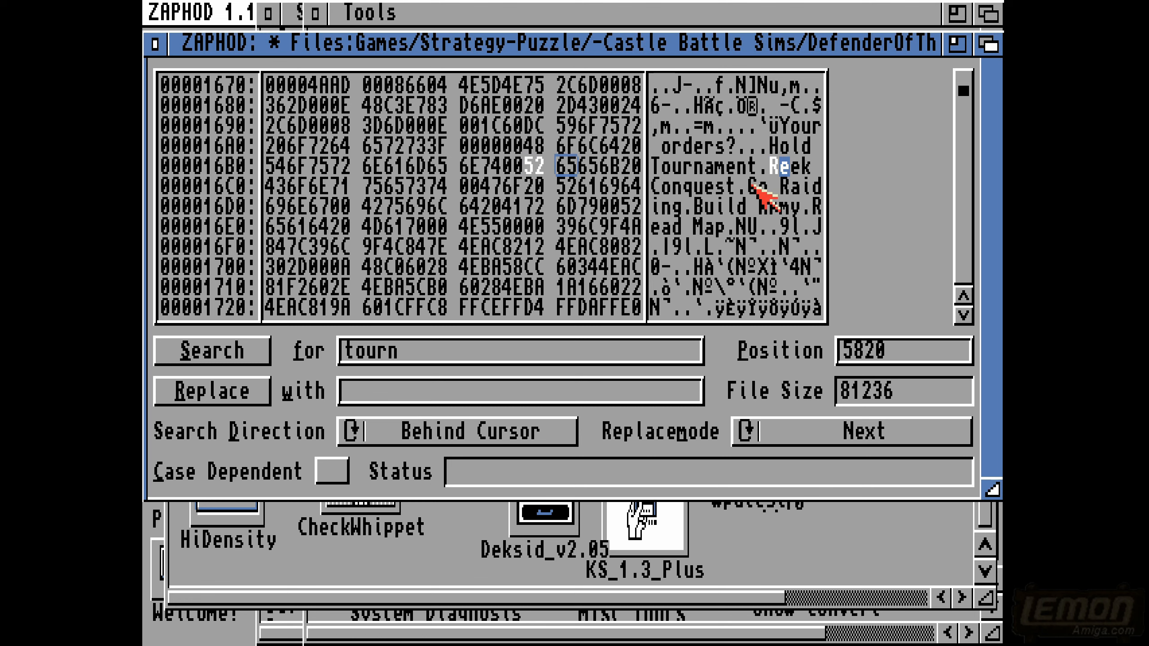
- Save the edited Defender file over the original and accept the save confirmation
left_click(755, 185)
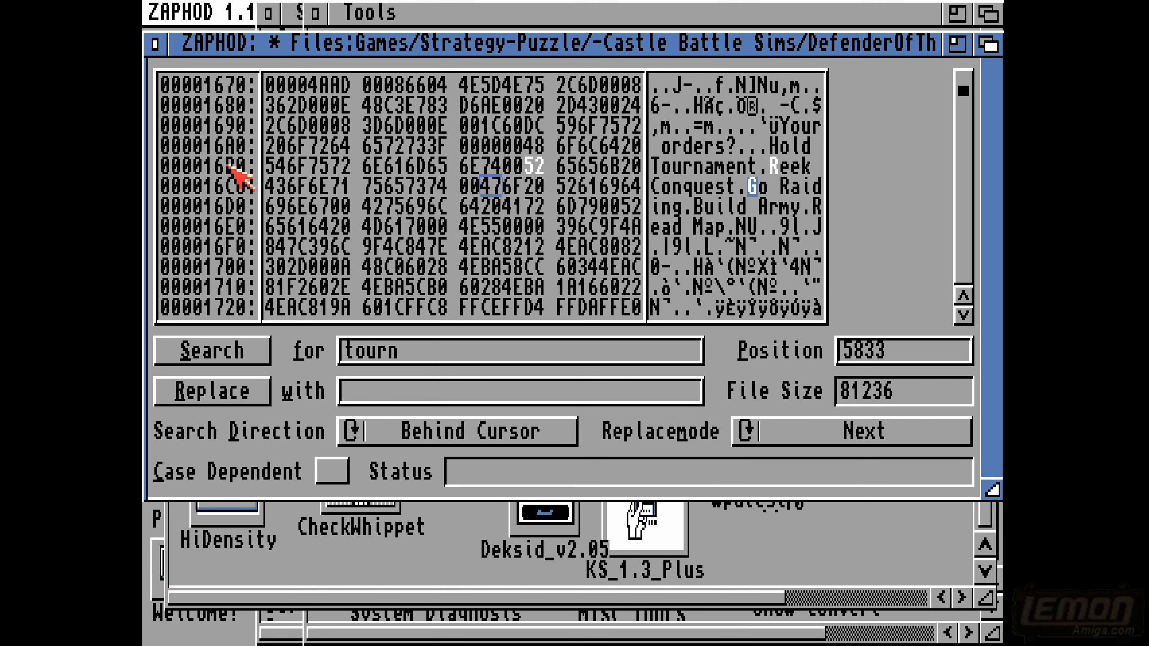
right_click(202, 5)
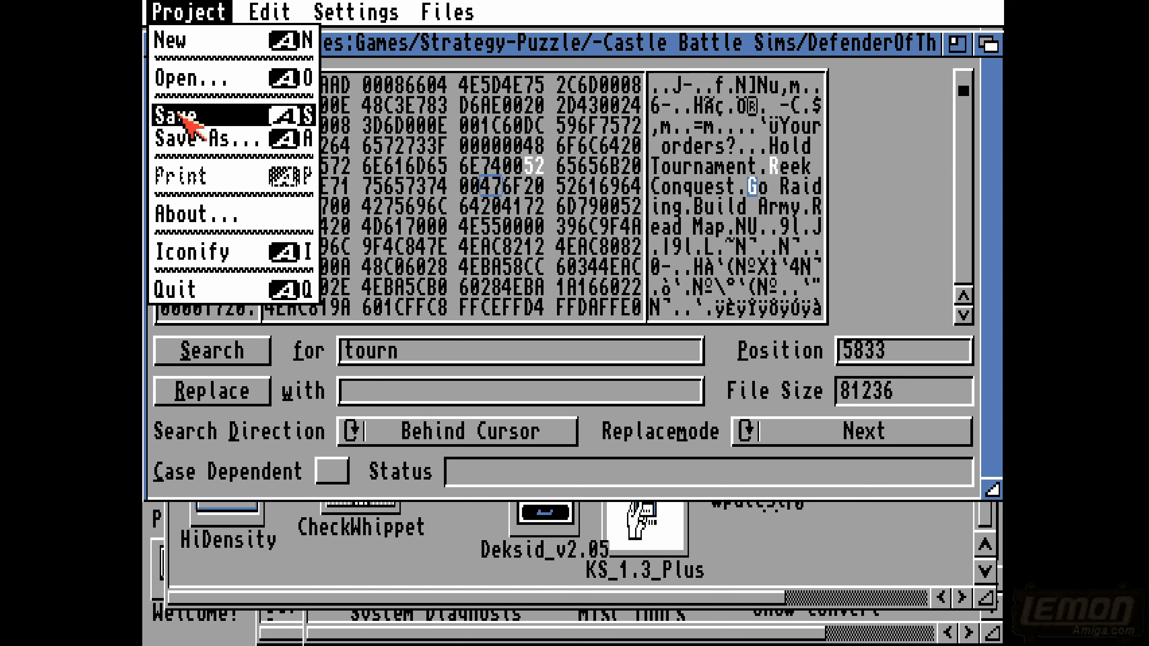
right_click(180, 114)
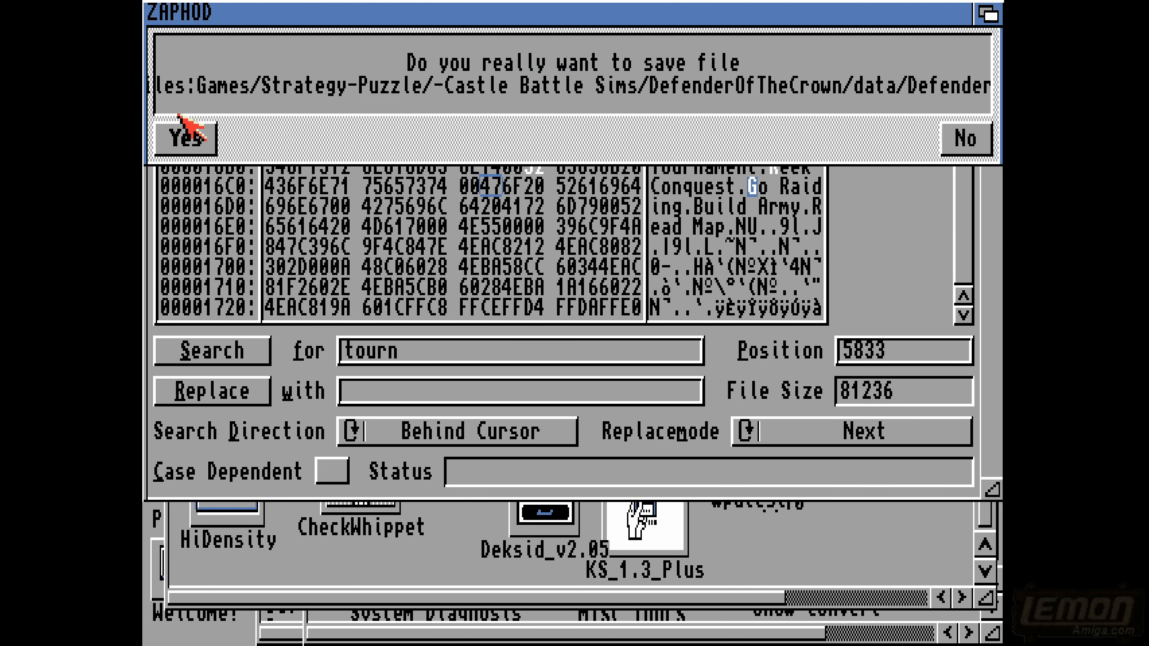
left_click(186, 139)
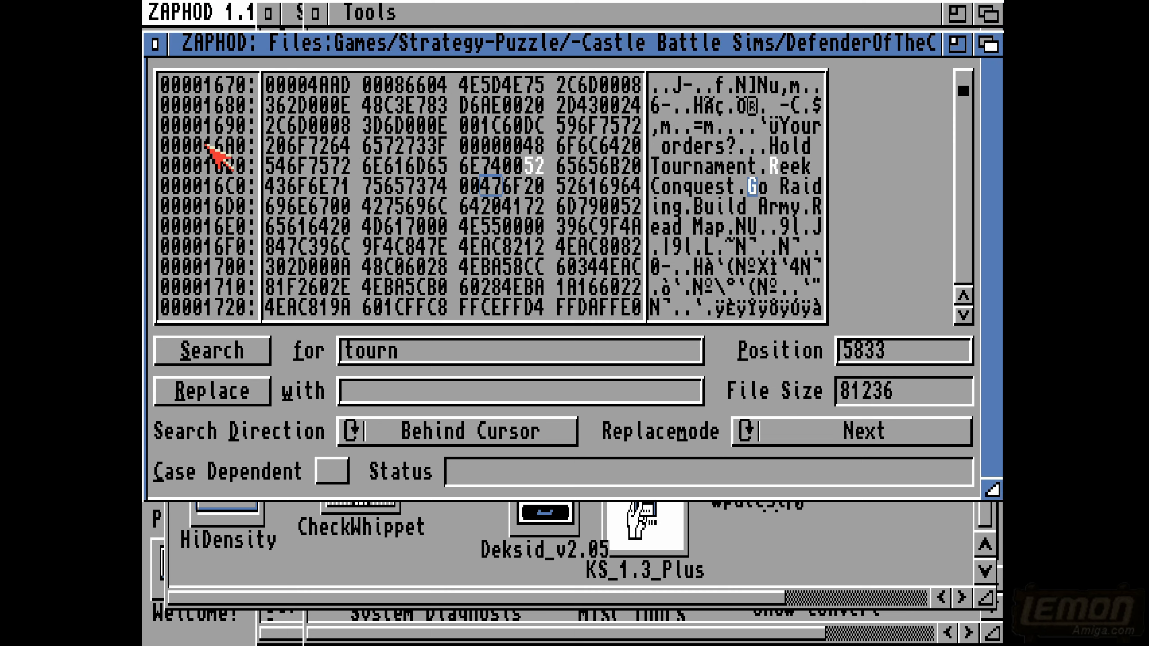
- Move the ZAPHOD window lower on the screen, close the Tools drawer, and bring the Strategy-Puzzle drawer forward
left_click_drag(899, 44, 895, 189)
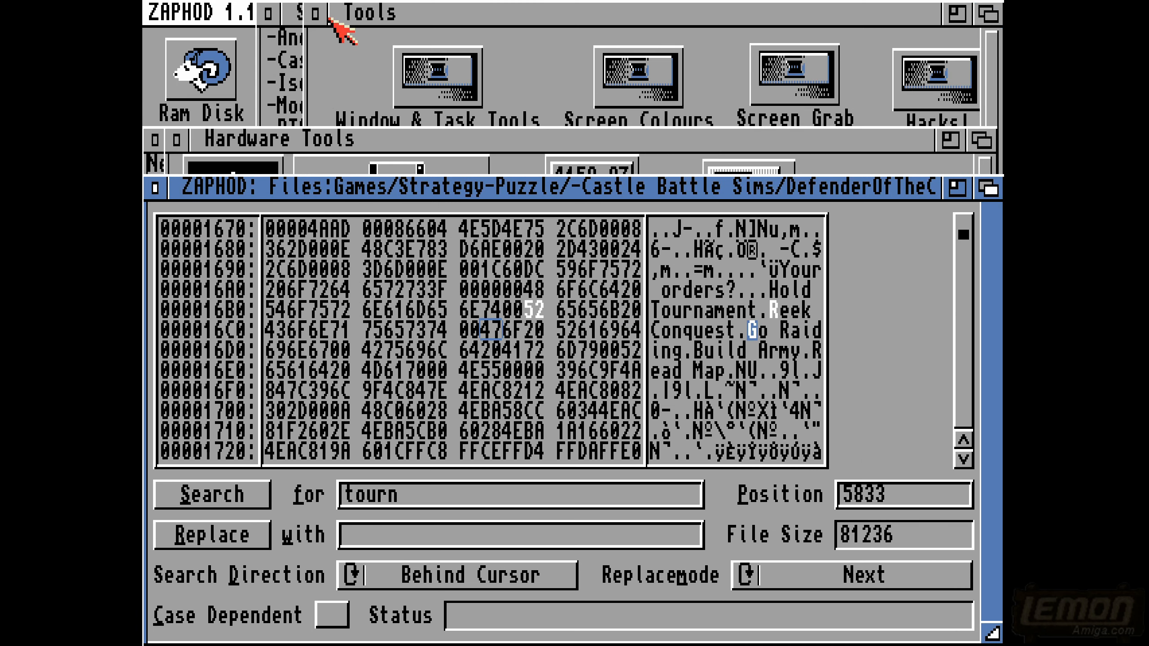
left_click(314, 16)
left_click(533, 14)
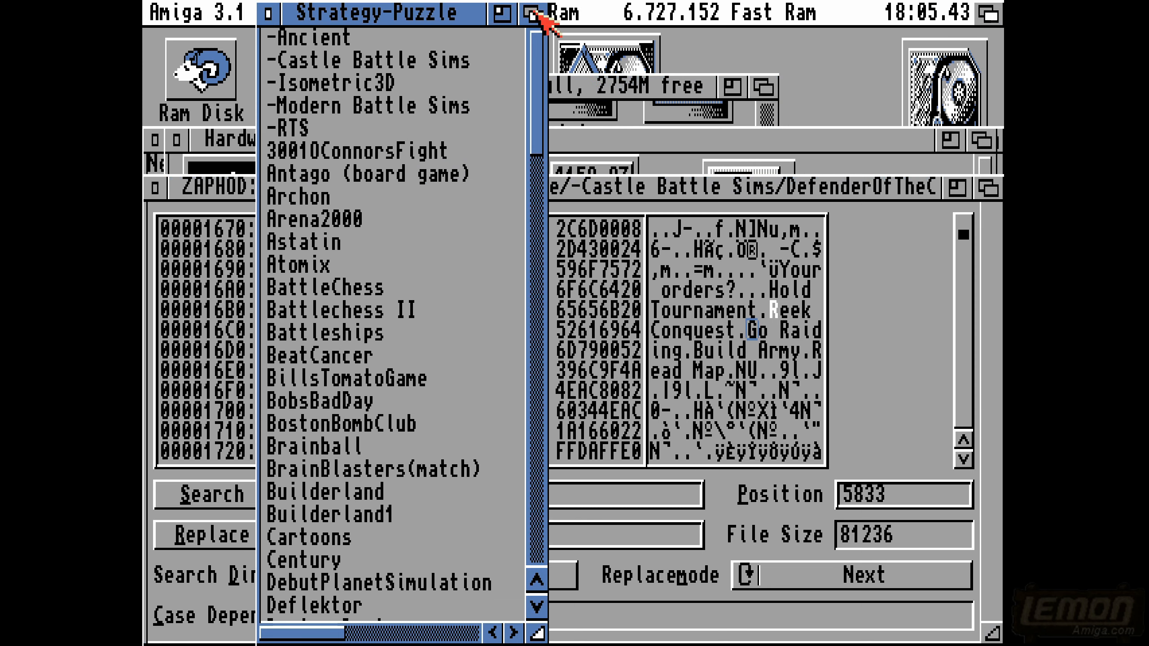
- Open the DefenderOfTheCrown drawer inside -Castle Battle Sims and launch the DefenderOfTheCrown game
double_click(466, 61)
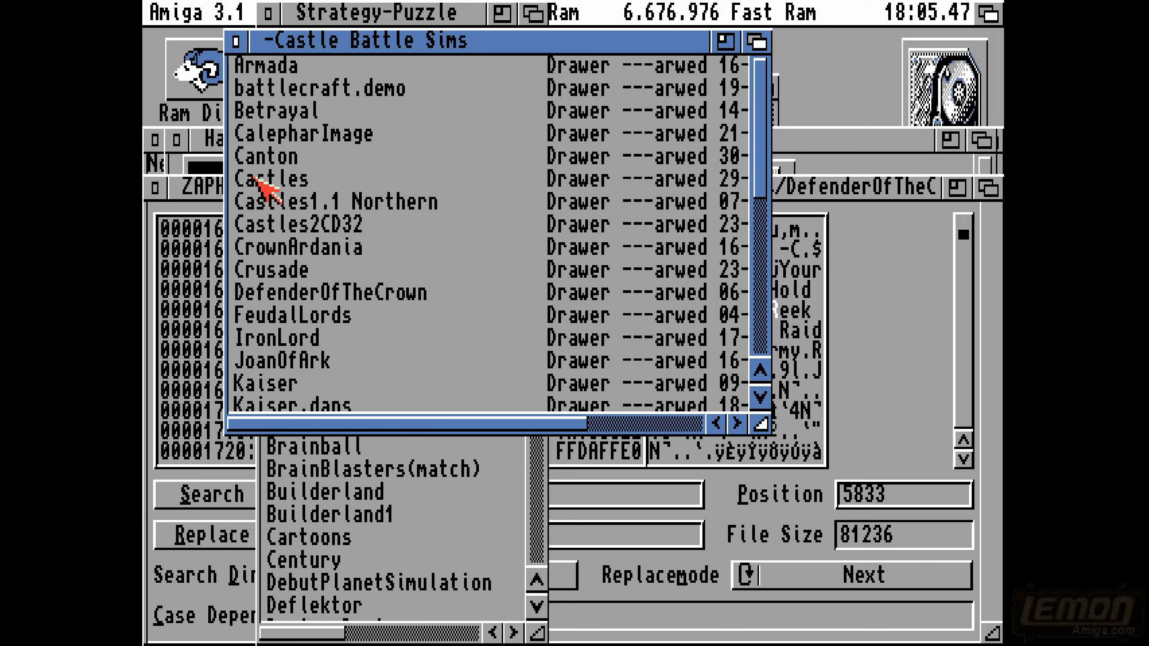
double_click(264, 289)
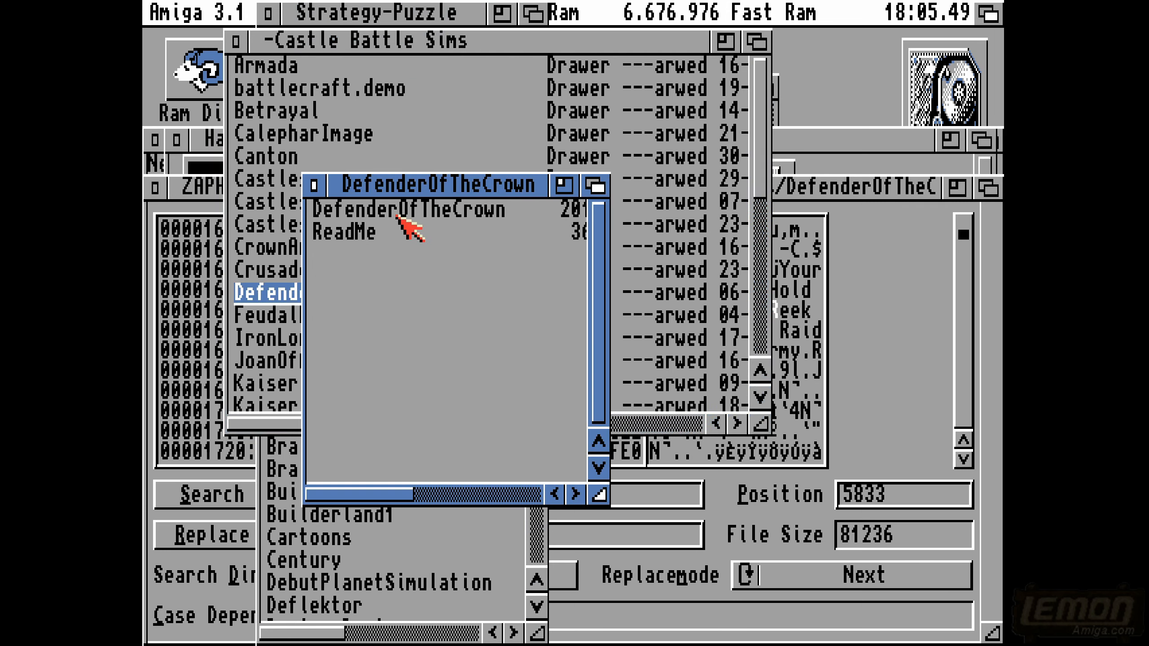
left_click(398, 216)
double_click(398, 217)
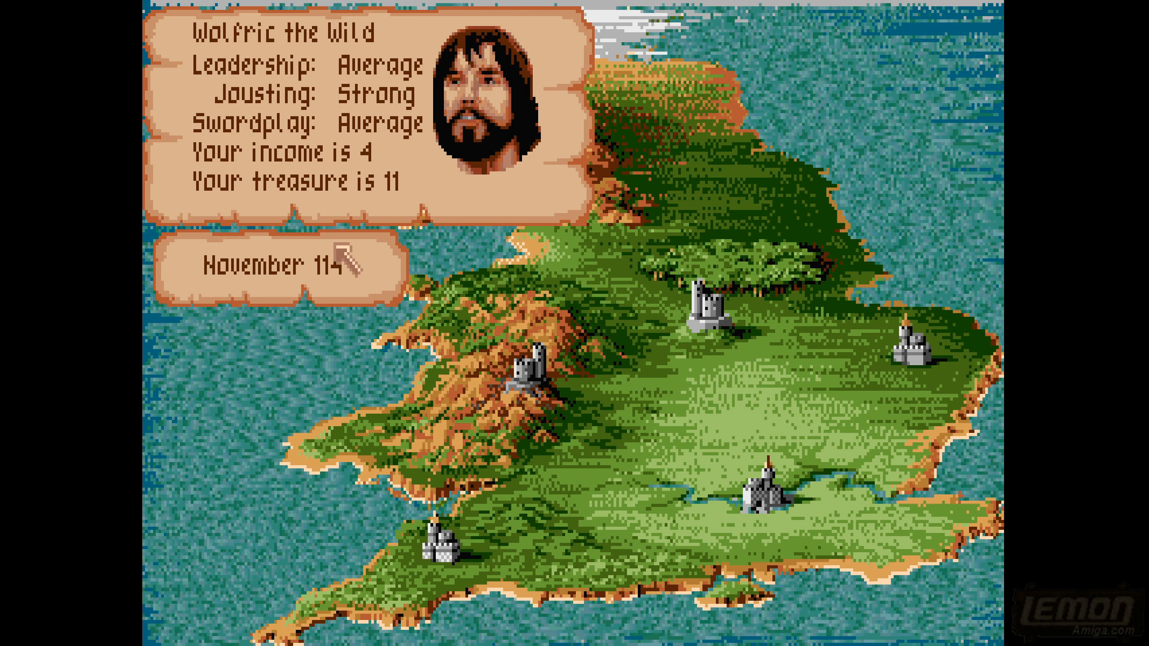
- Open the territory map in the game, inspect the Gwynedd territory, and continue past its details
left_click(317, 275)
left_click(316, 270)
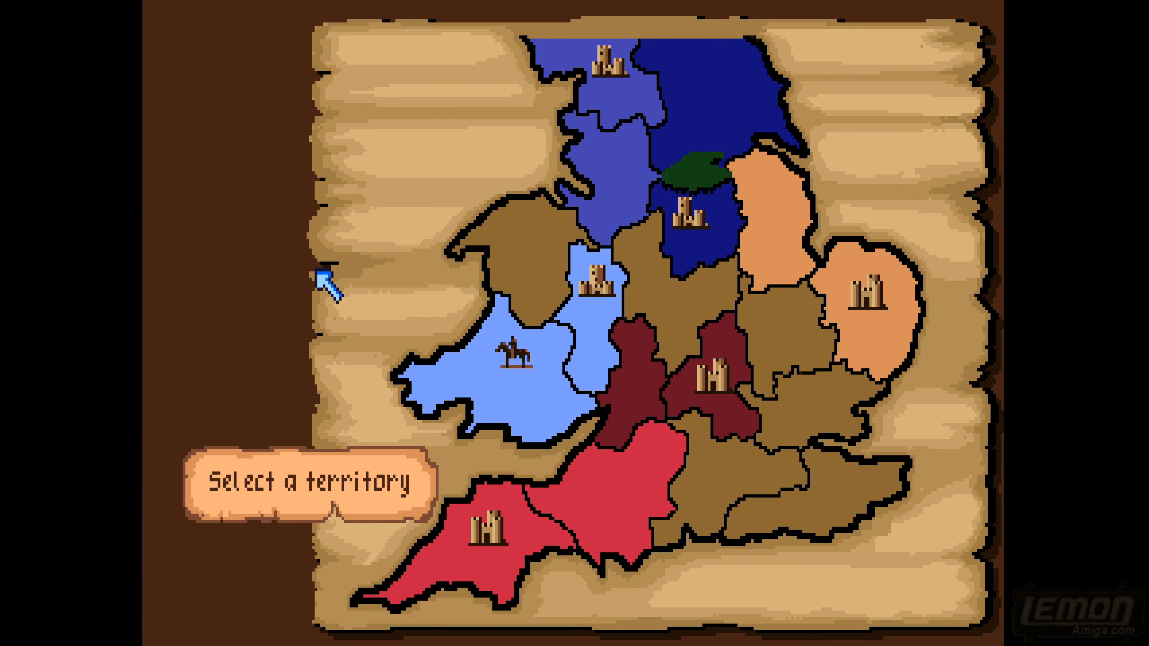
left_click(538, 264)
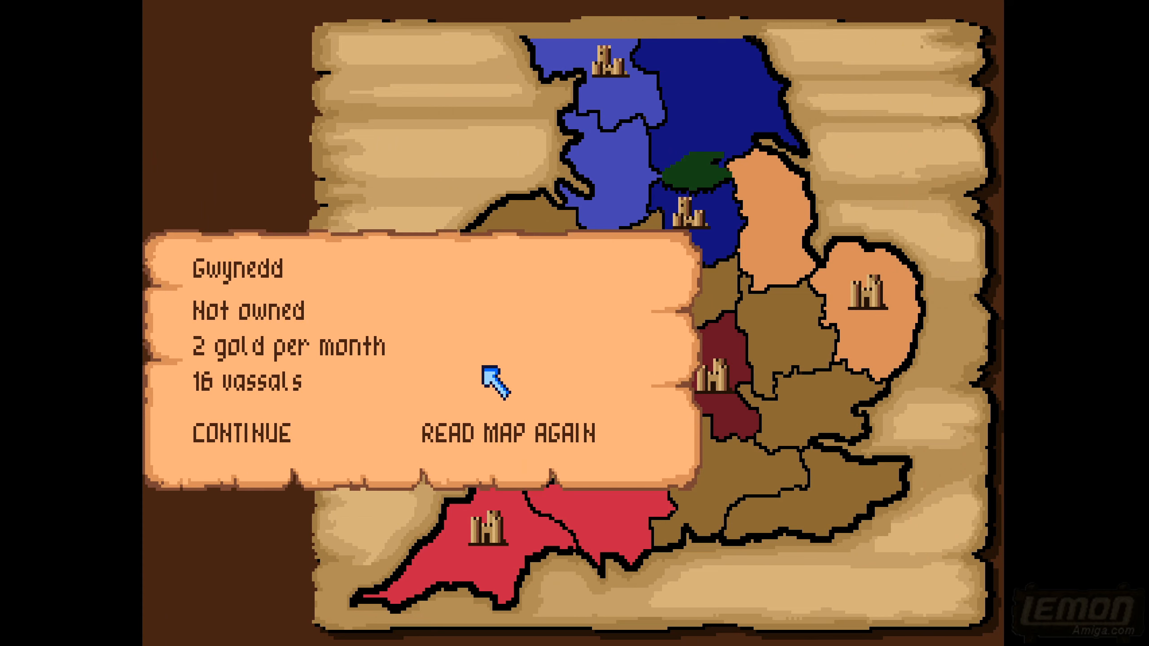
left_click(231, 438)
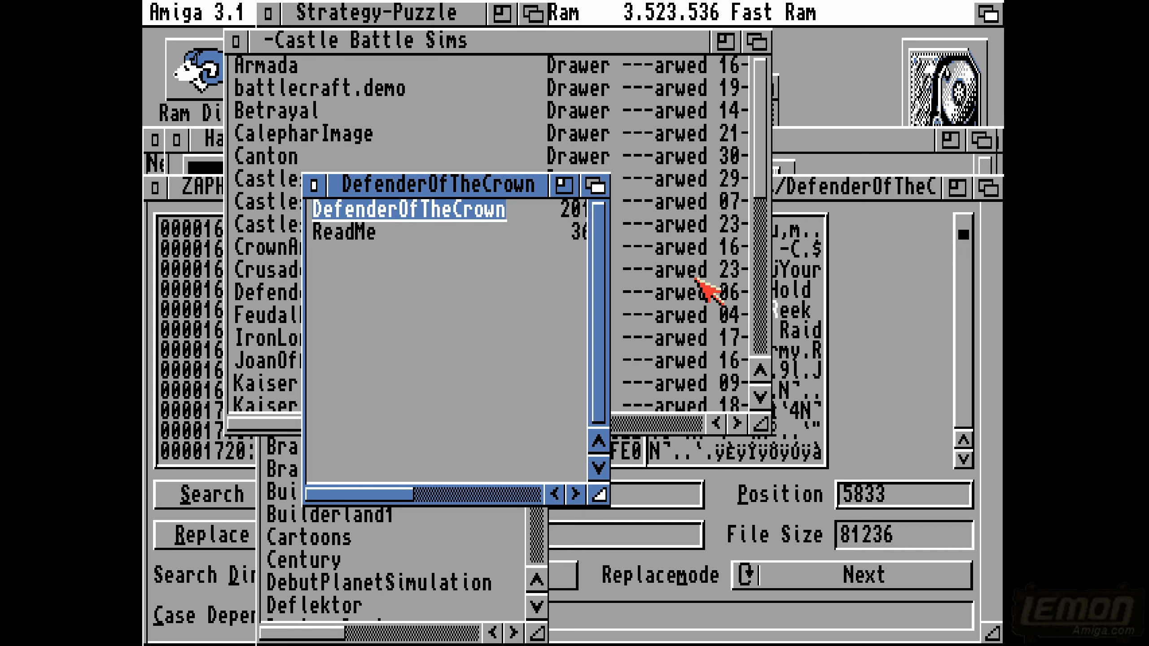
- Switch to ZAPHOD and overwrite the R of "Reek" with S so the text reads "Seek"
left_click(993, 196)
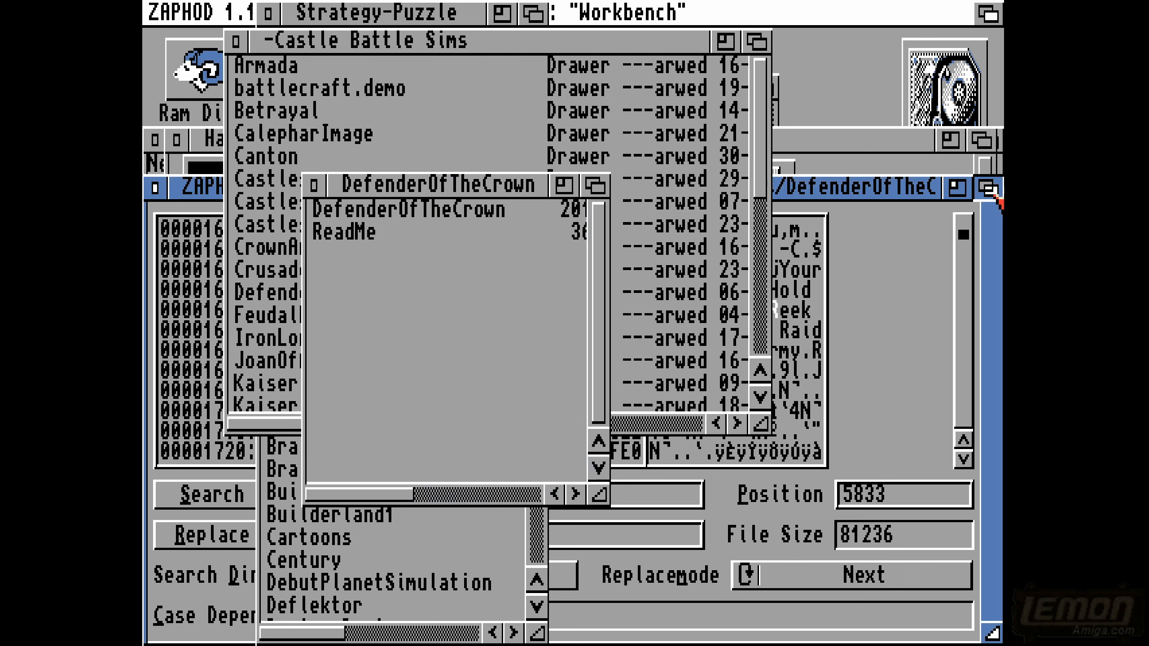
left_click(774, 313)
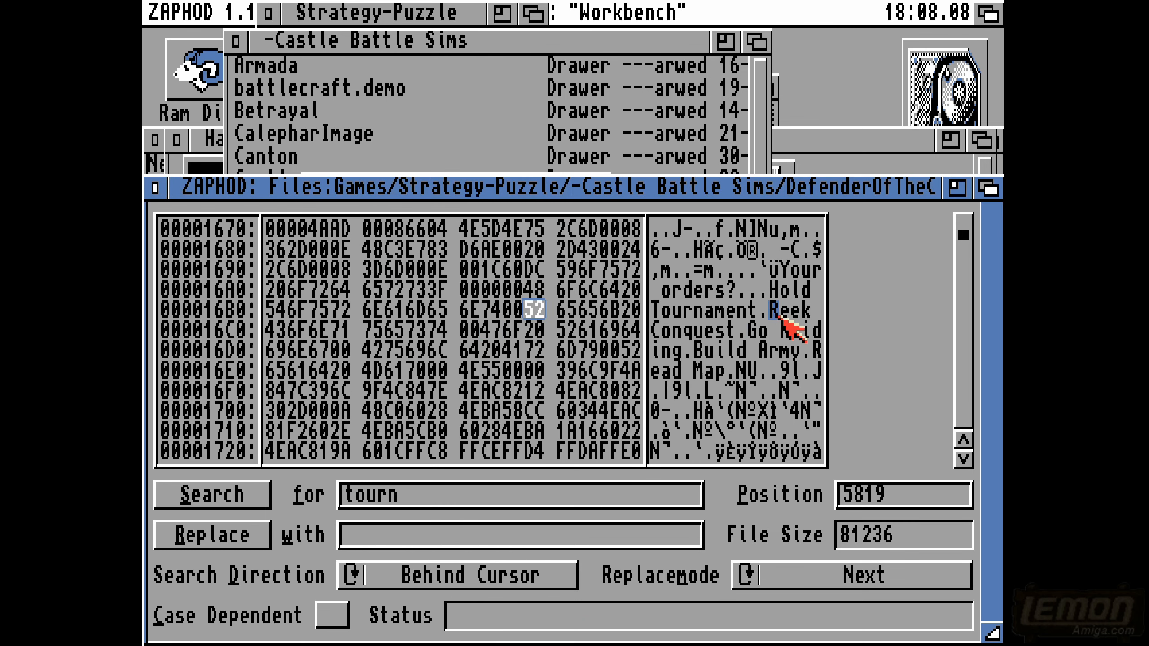
type("S")
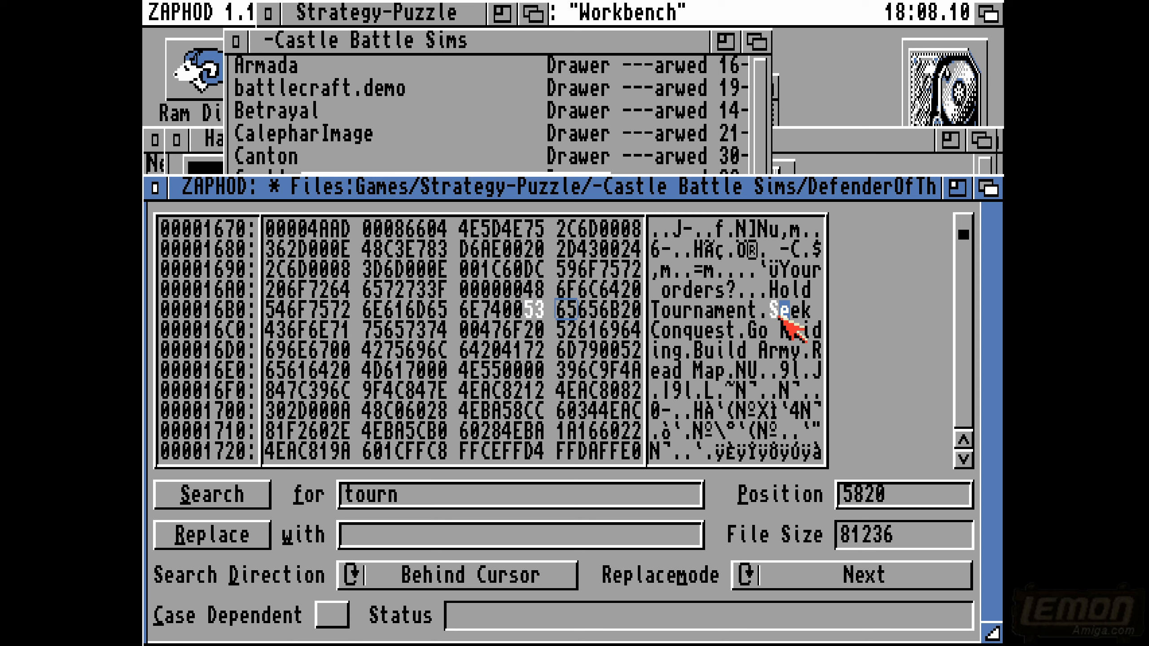
- Save the restored Defender file and accept the overwrite confirmation
right_click(174, 12)
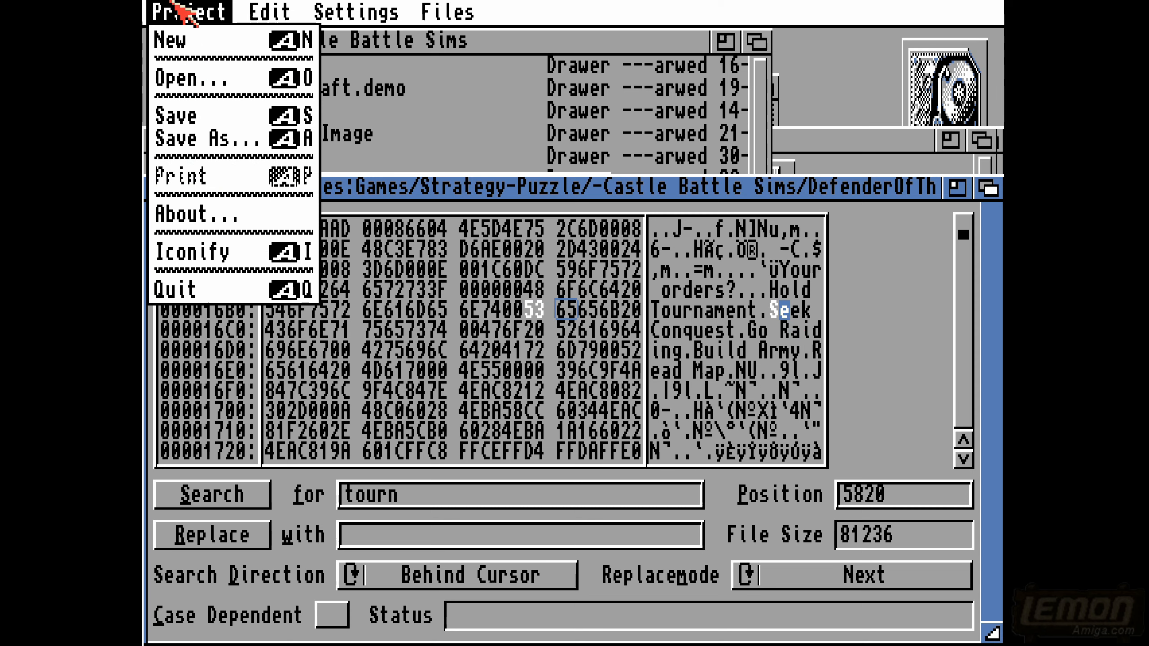
right_click(206, 117)
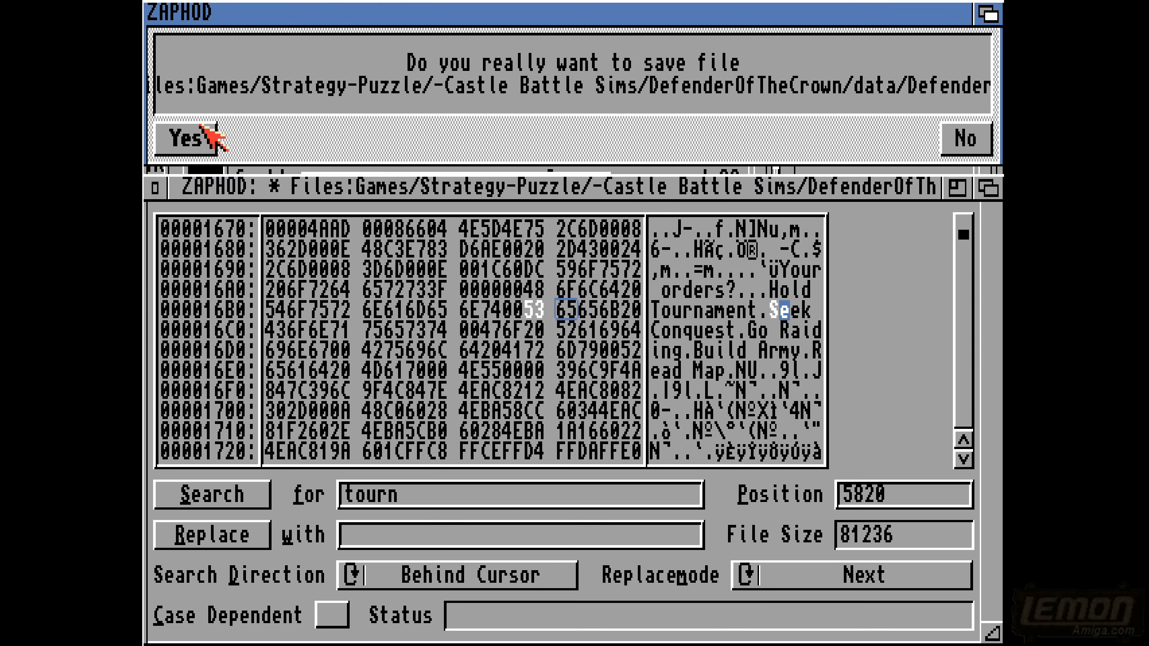
left_click(212, 138)
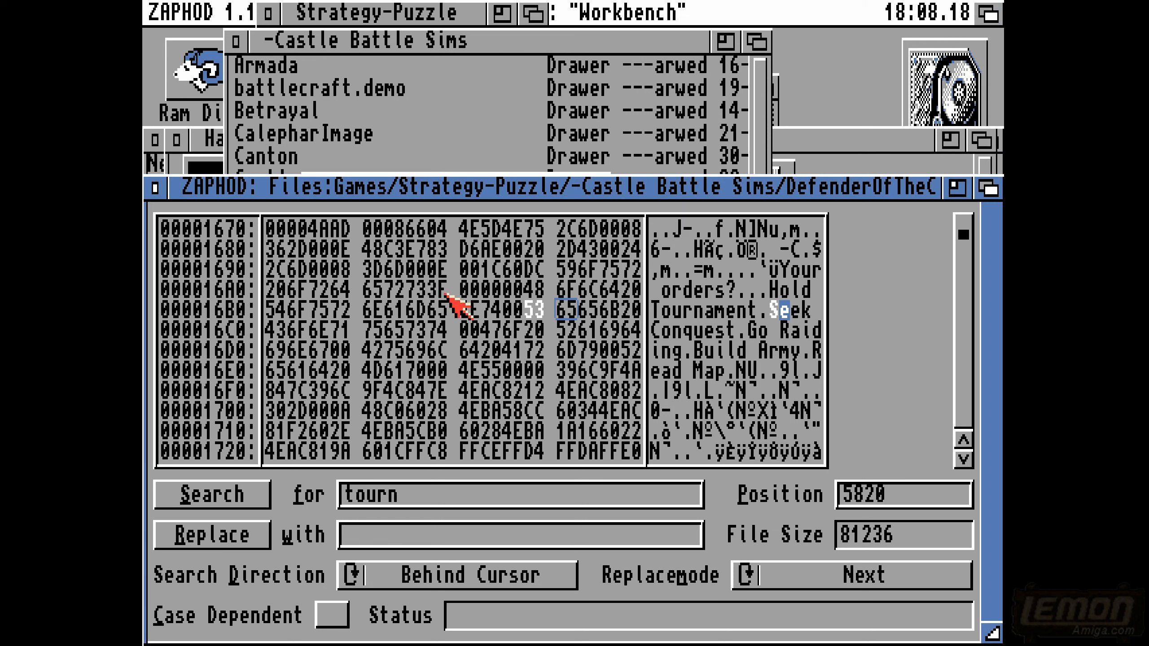
- Close the ZAPHOD editor and all open drawer windows, including Strategy-Puzzle and Files, leaving the AmigaShell window open
left_click(731, 390)
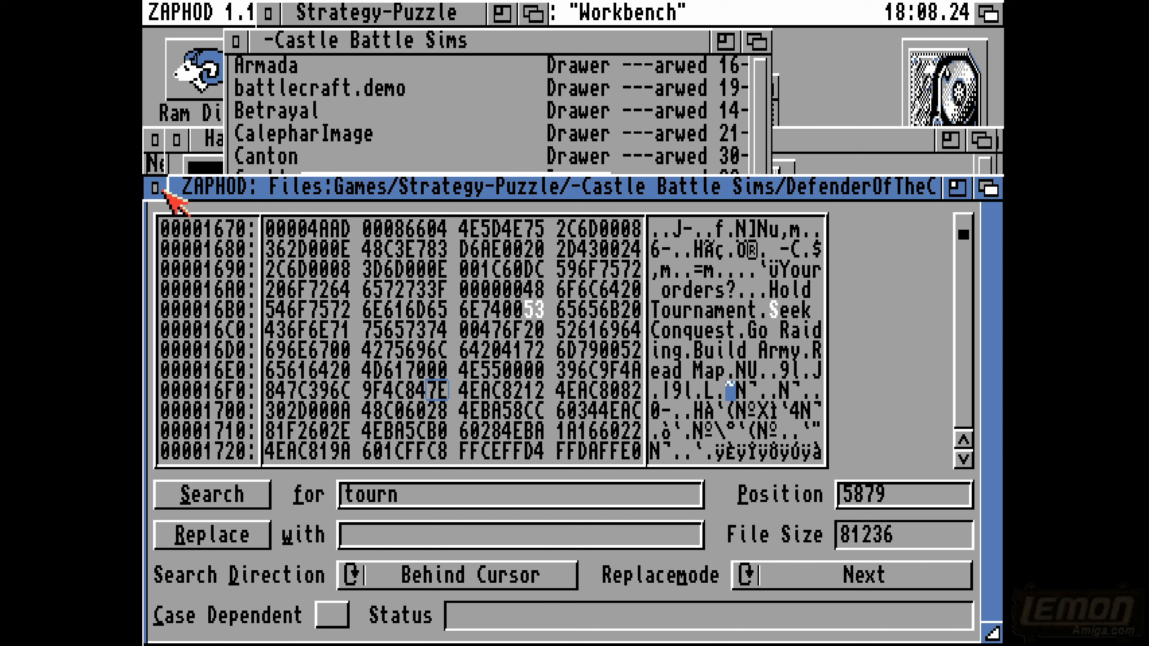
left_click(159, 190)
left_click(176, 193)
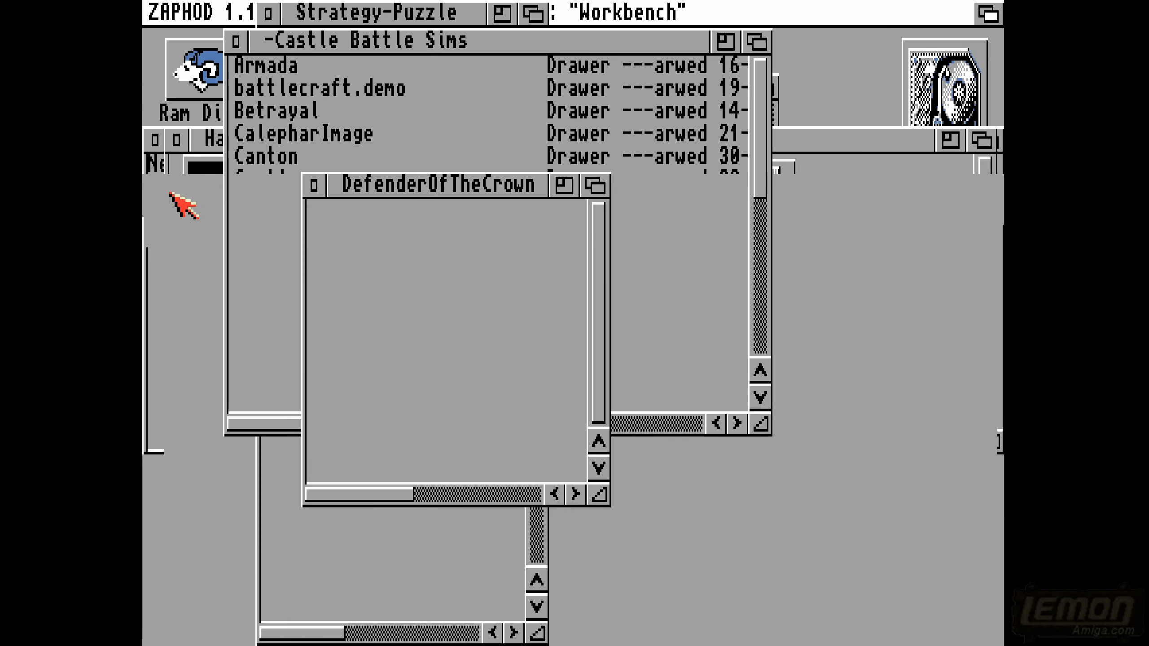
left_click(317, 186)
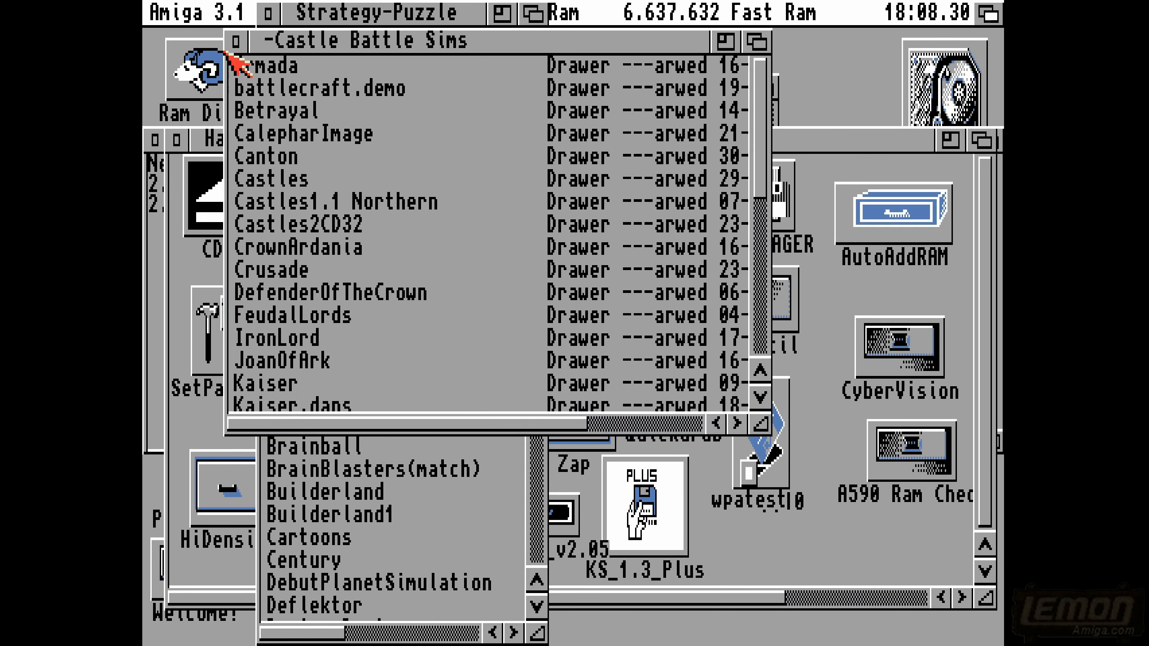
left_click(235, 41)
left_click(176, 139)
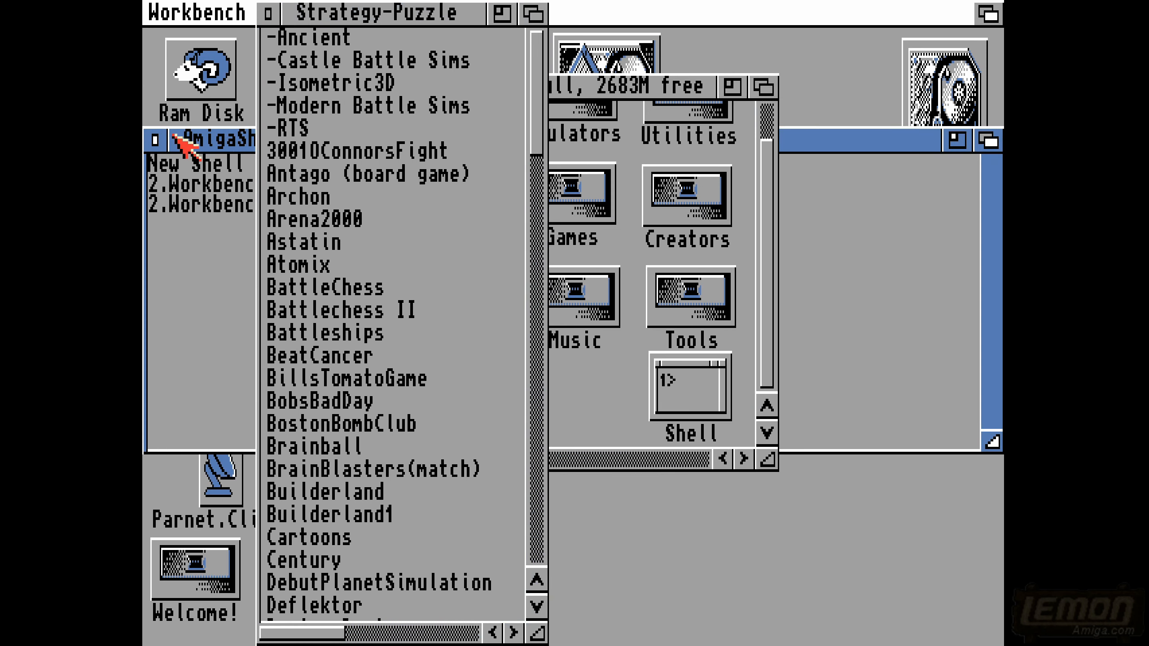
left_click(268, 13)
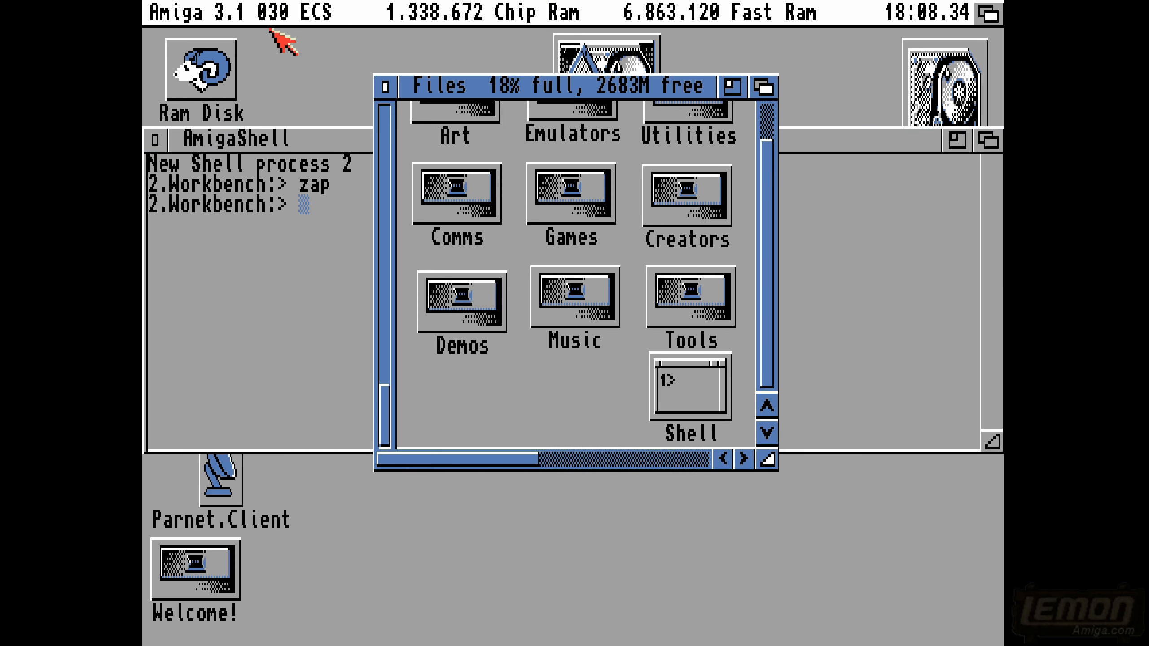
left_click(384, 90)
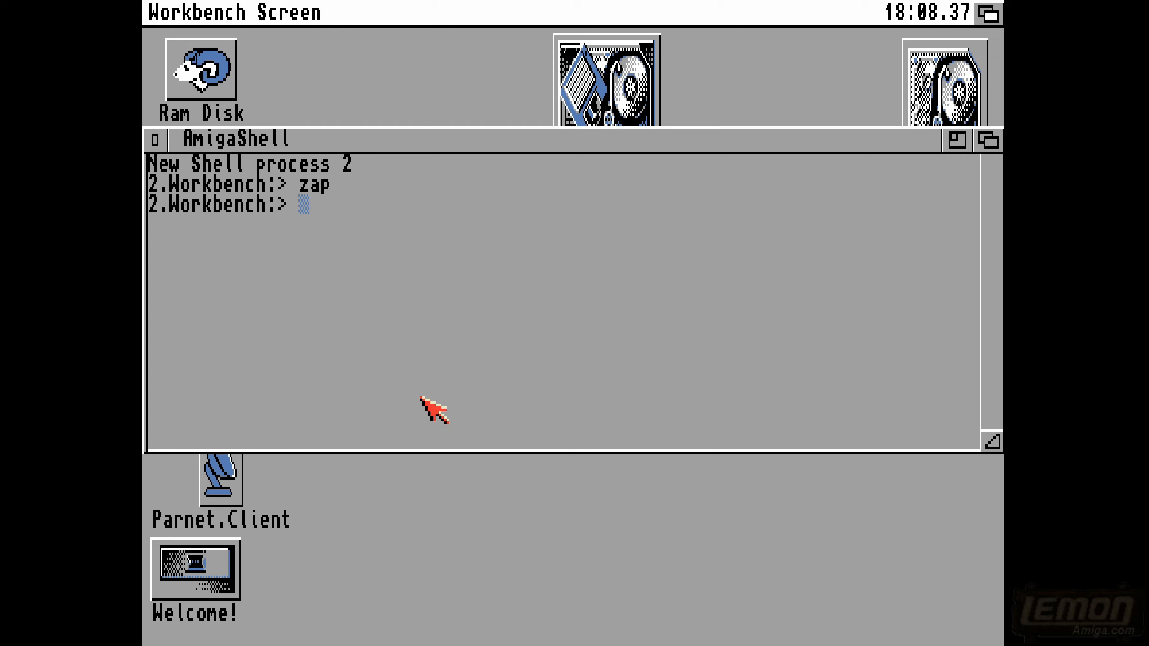
- Move the AmigaShell window down the desktop to uncover the disk icons
left_click_drag(456, 141, 456, 330)
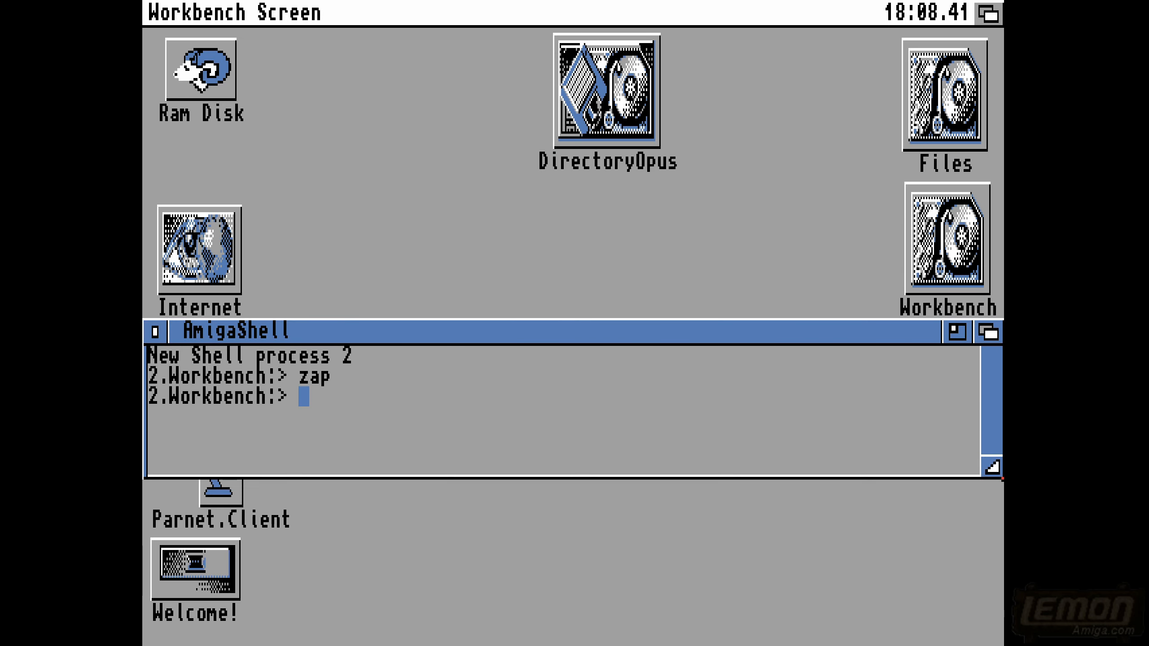
left_click_drag(474, 330, 471, 473)
left_click(494, 376)
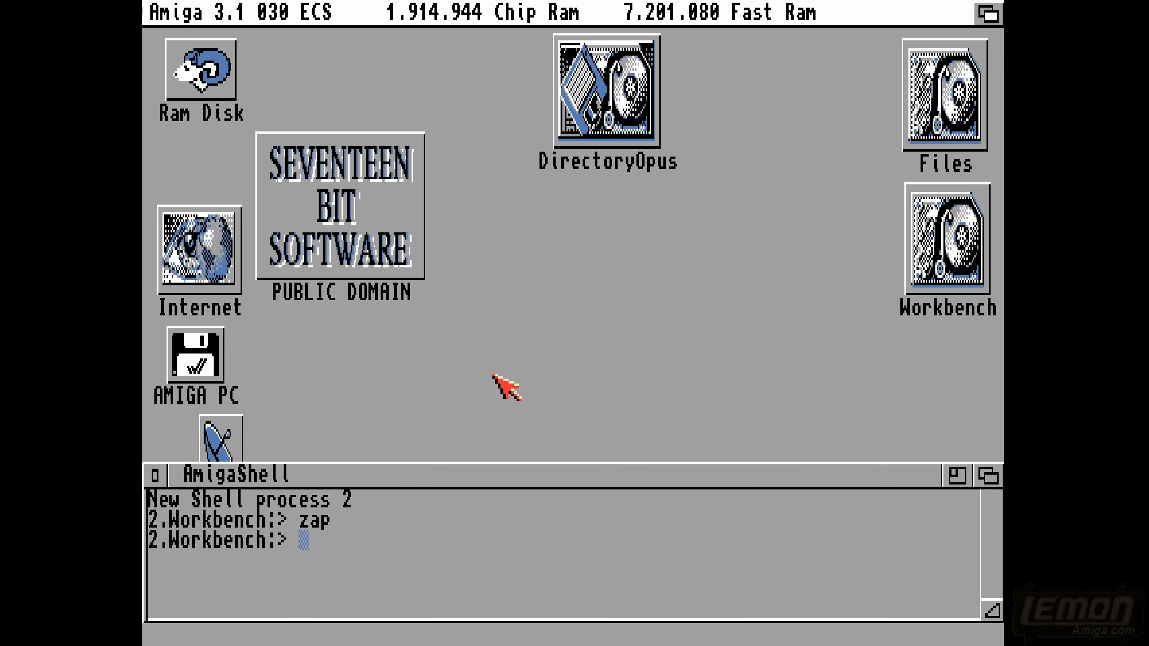
- Open the Deksid_v2.05 drawer on the PUBLIC DOMAIN disk, launch deksid, and dismiss its shareware notice
double_click(382, 219)
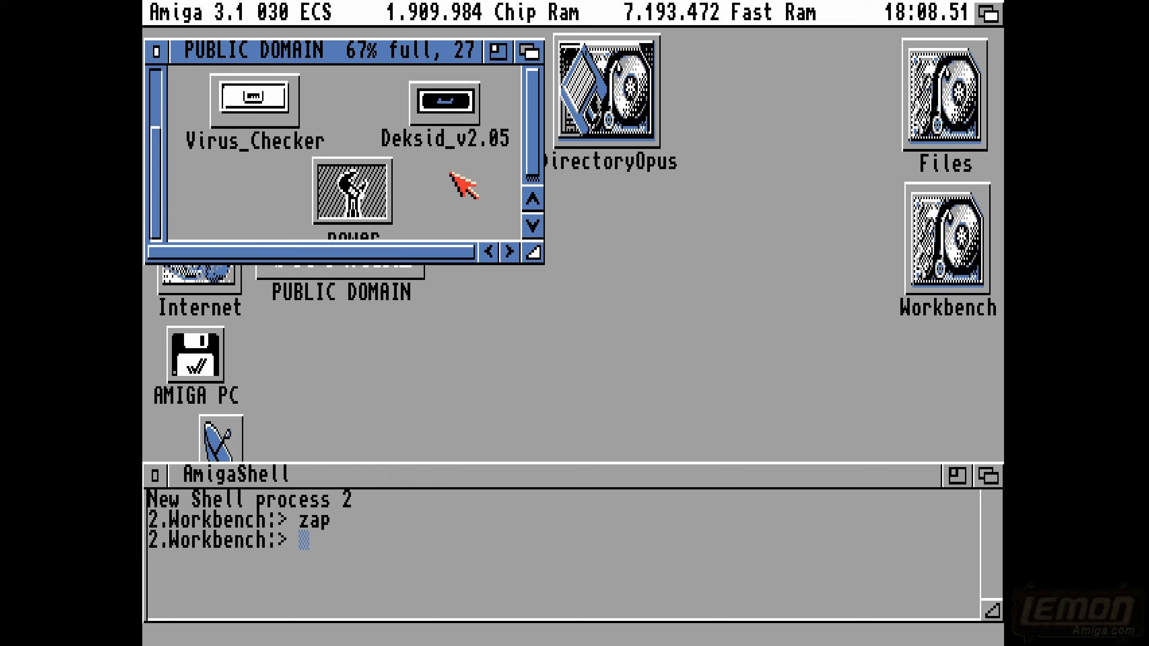
left_click_drag(527, 250, 560, 325)
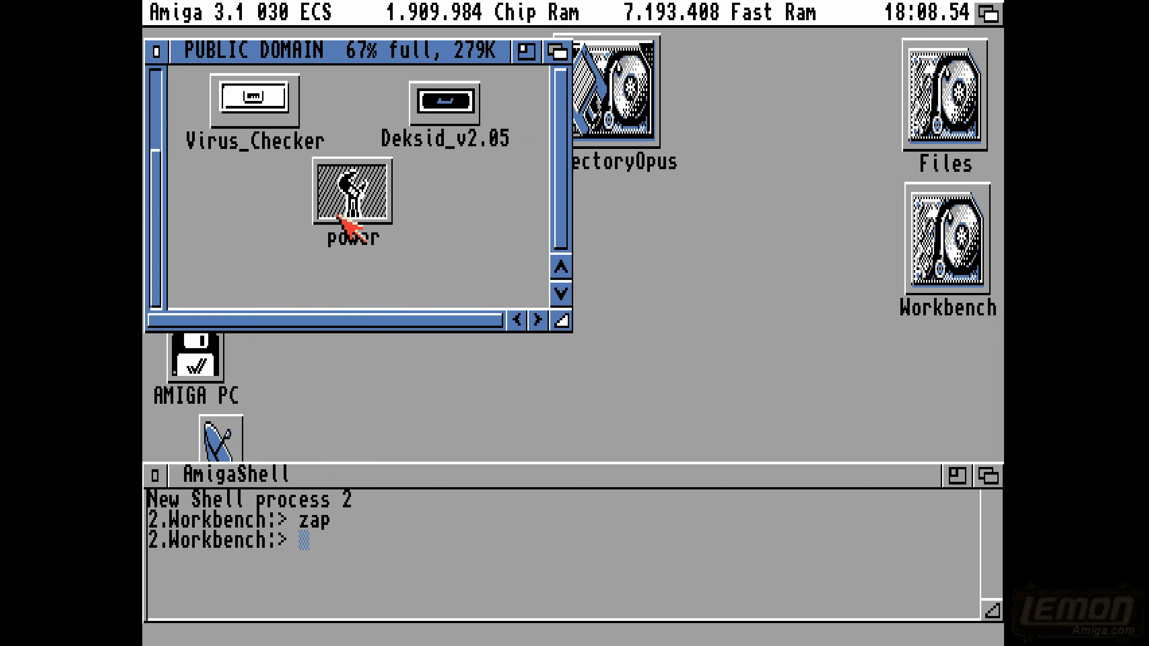
double_click(463, 109)
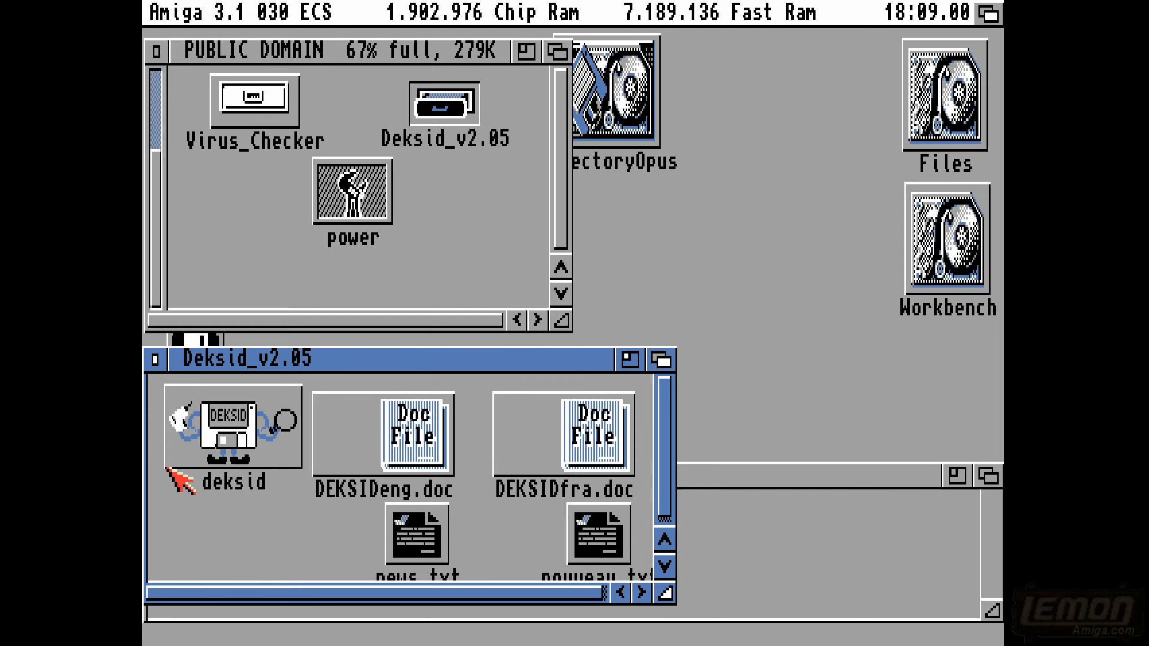
double_click(194, 438)
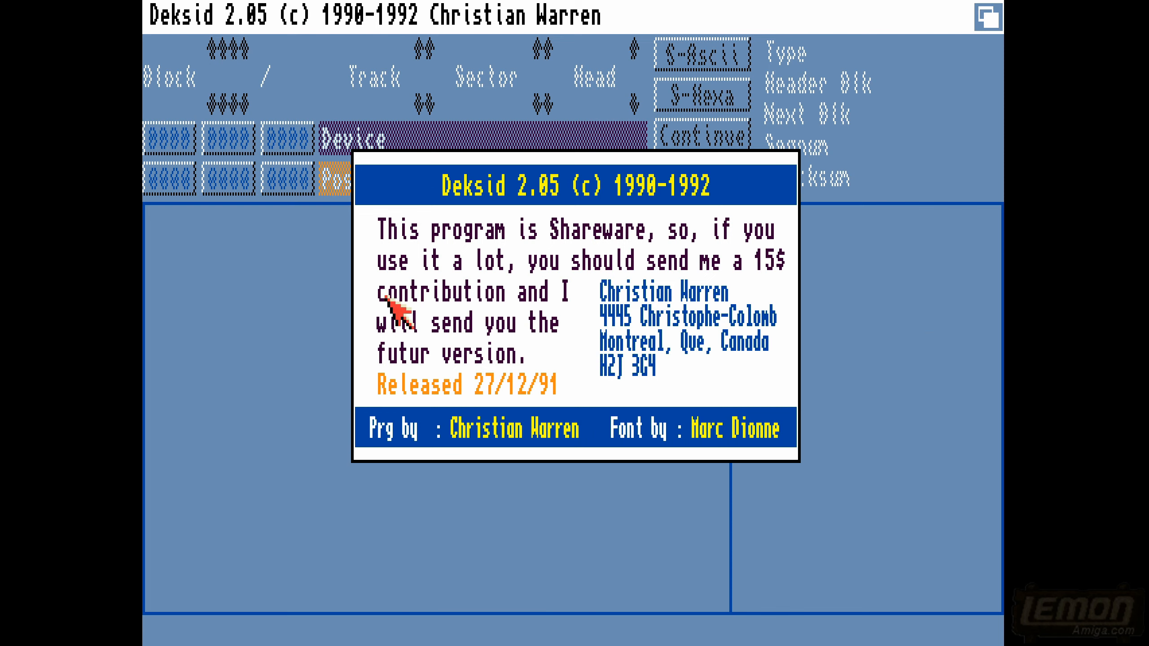
left_click(637, 355)
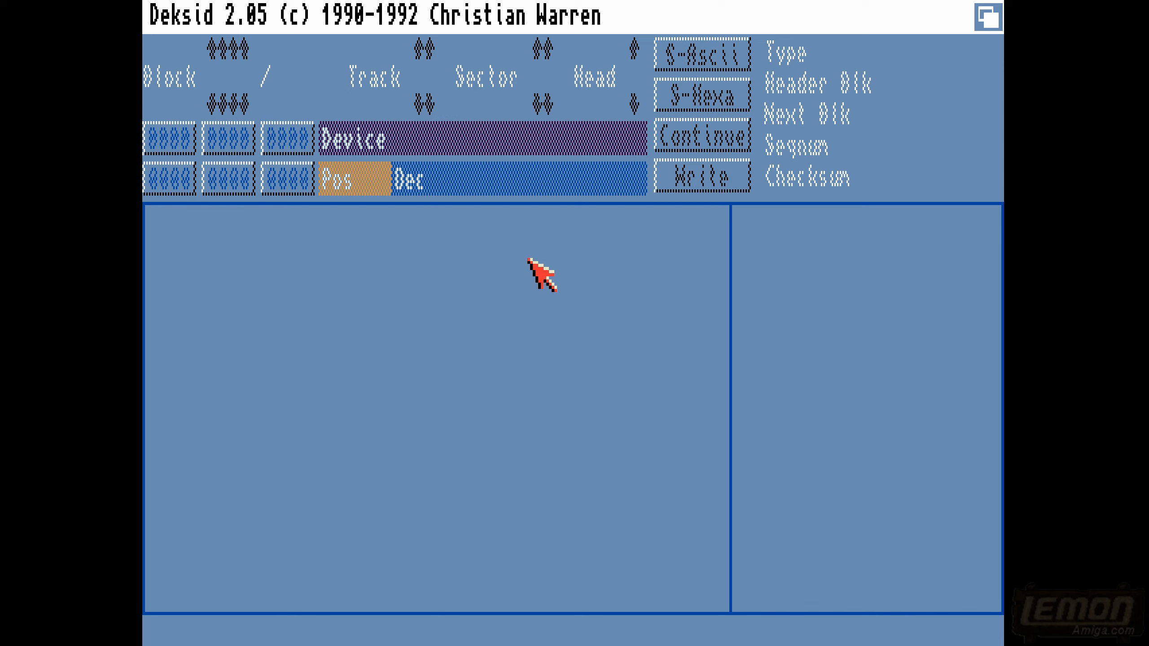
- Load the DF0: floppy as the device to edit in Deksid
right_click(334, 5)
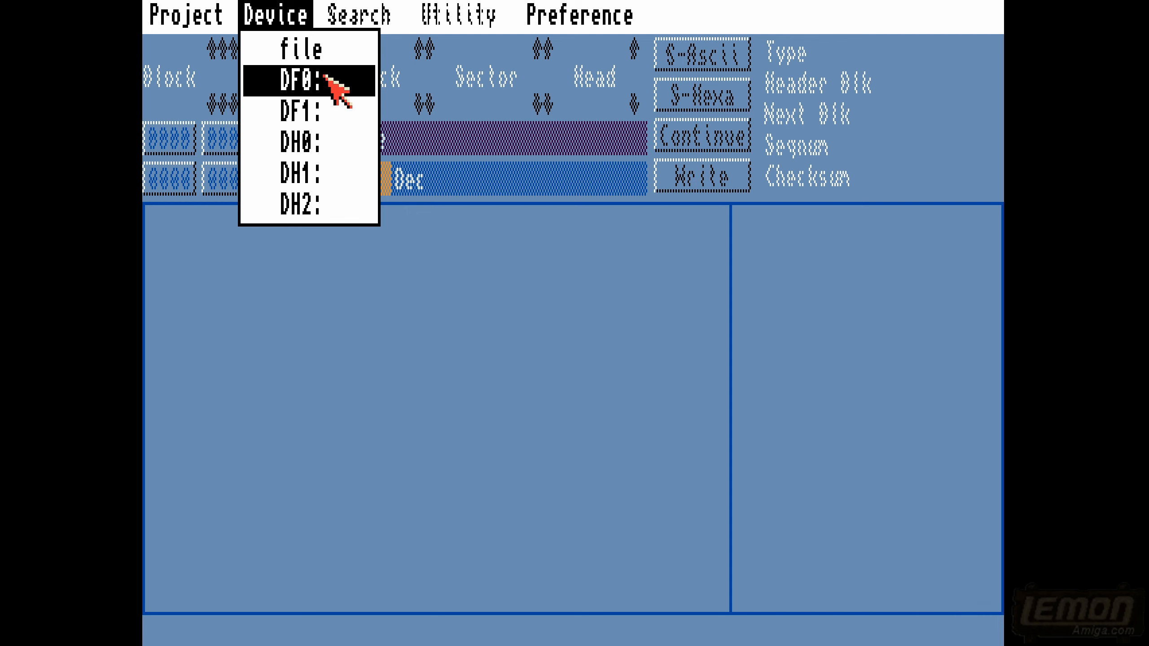
right_click(337, 87)
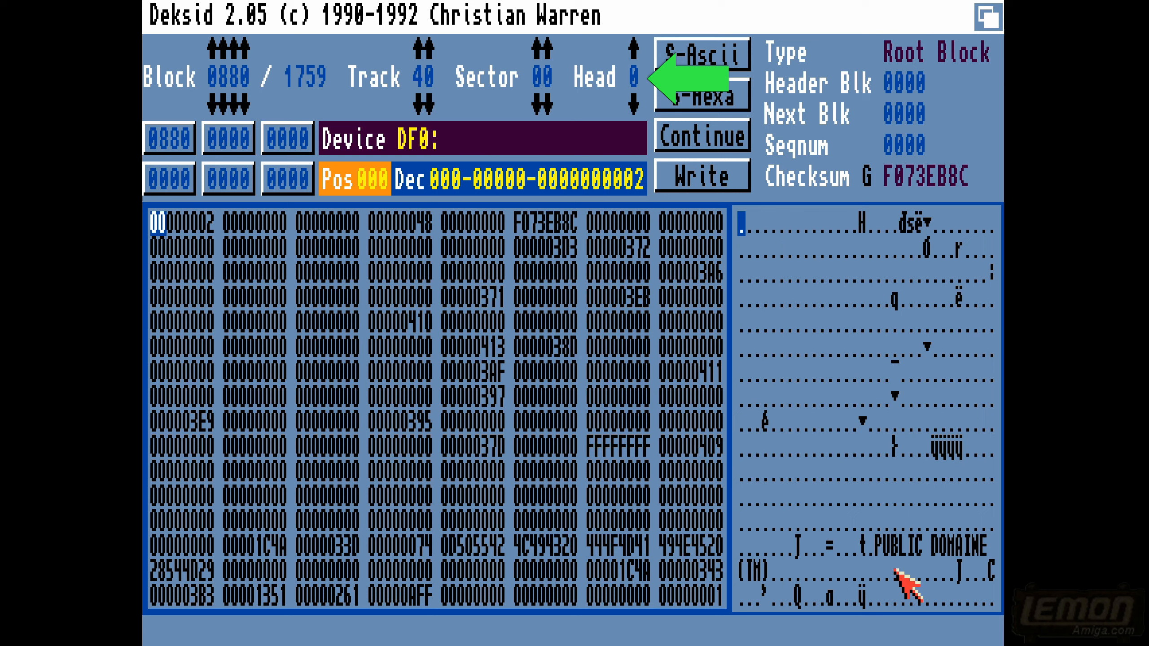
right_click(896, 632)
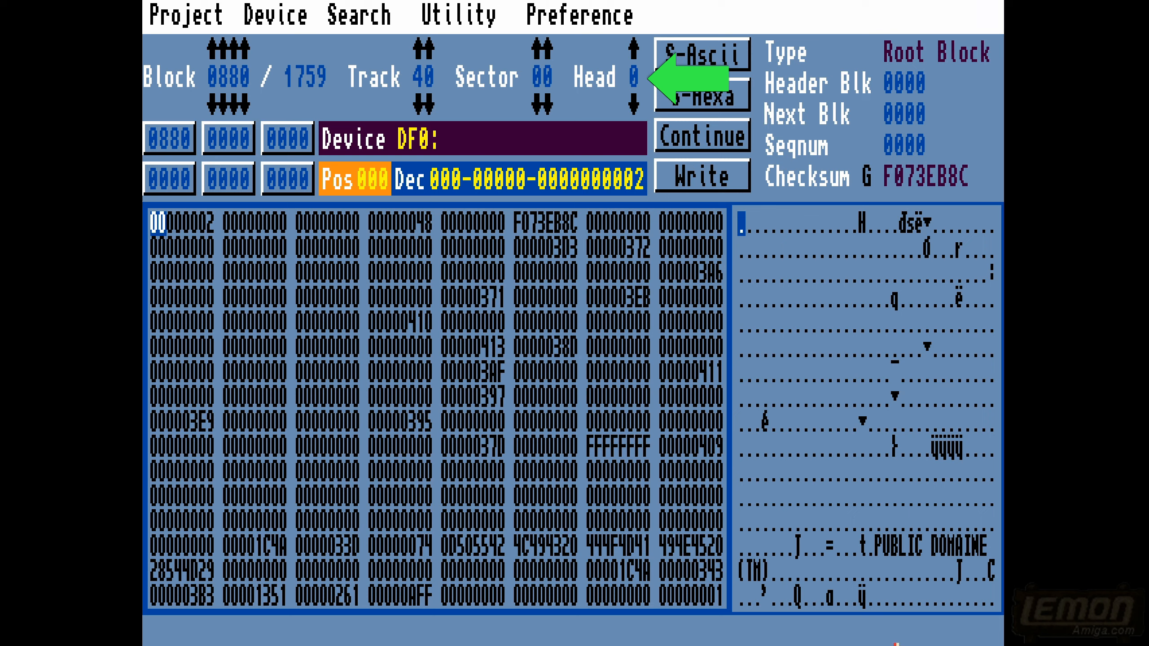
right_click(895, 642)
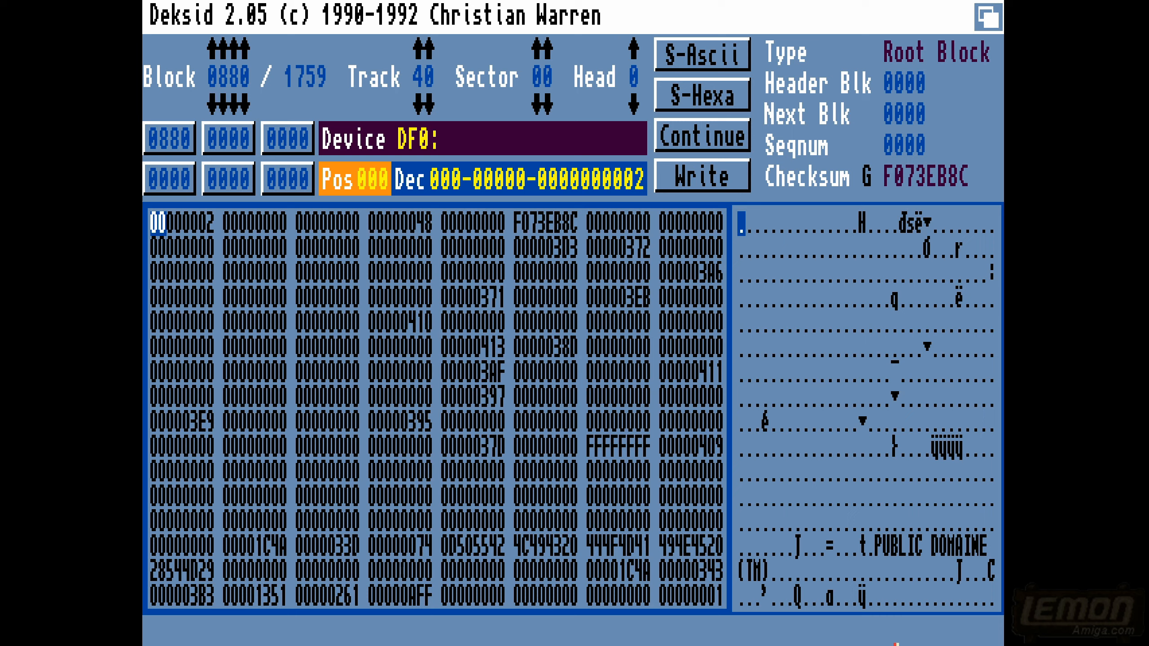
- Step through the disk blocks around root block 0880, ending on block 0887
key("Right")
key("Right")
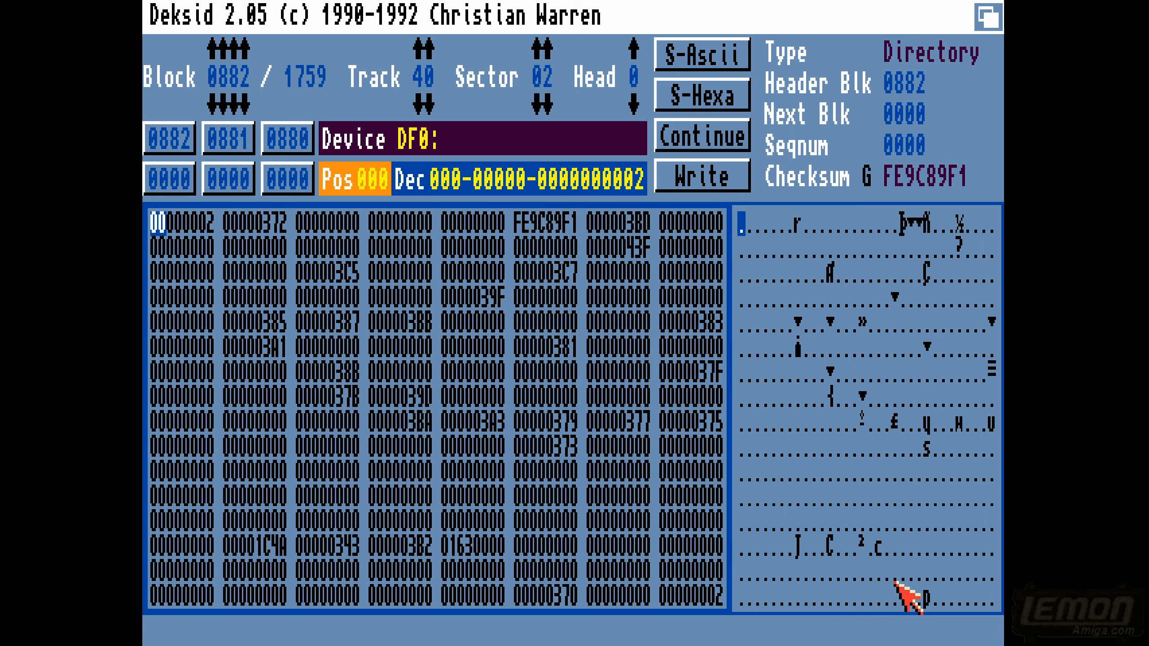
key("Left")
key("Left")
key("Left")
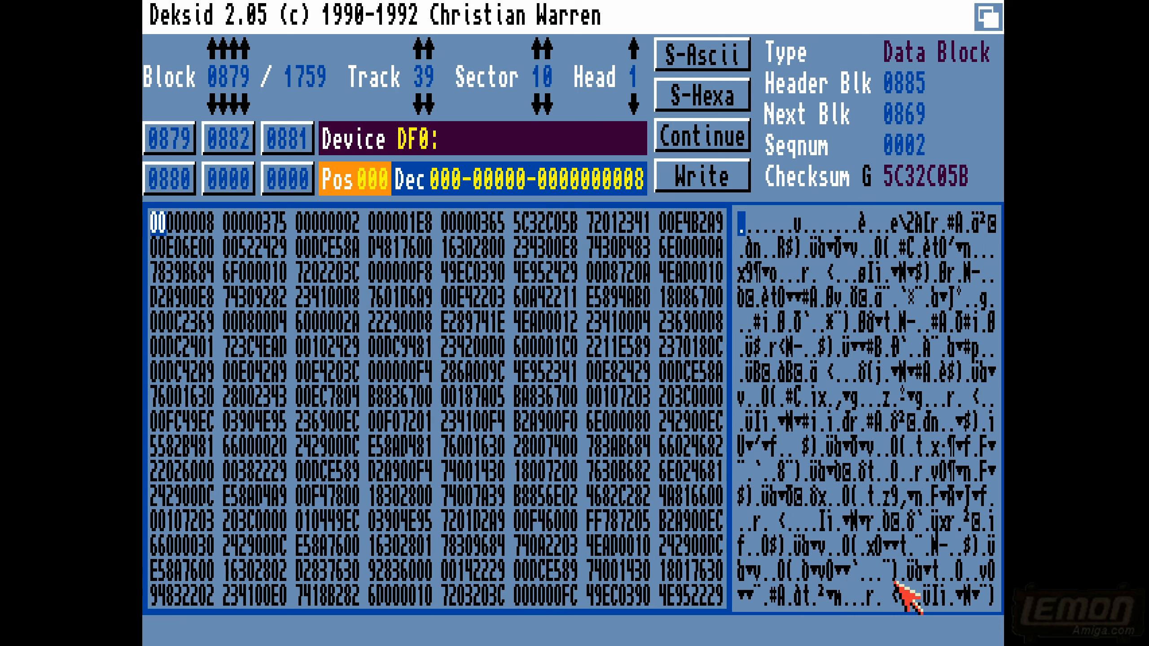
key("Right")
key("Right")
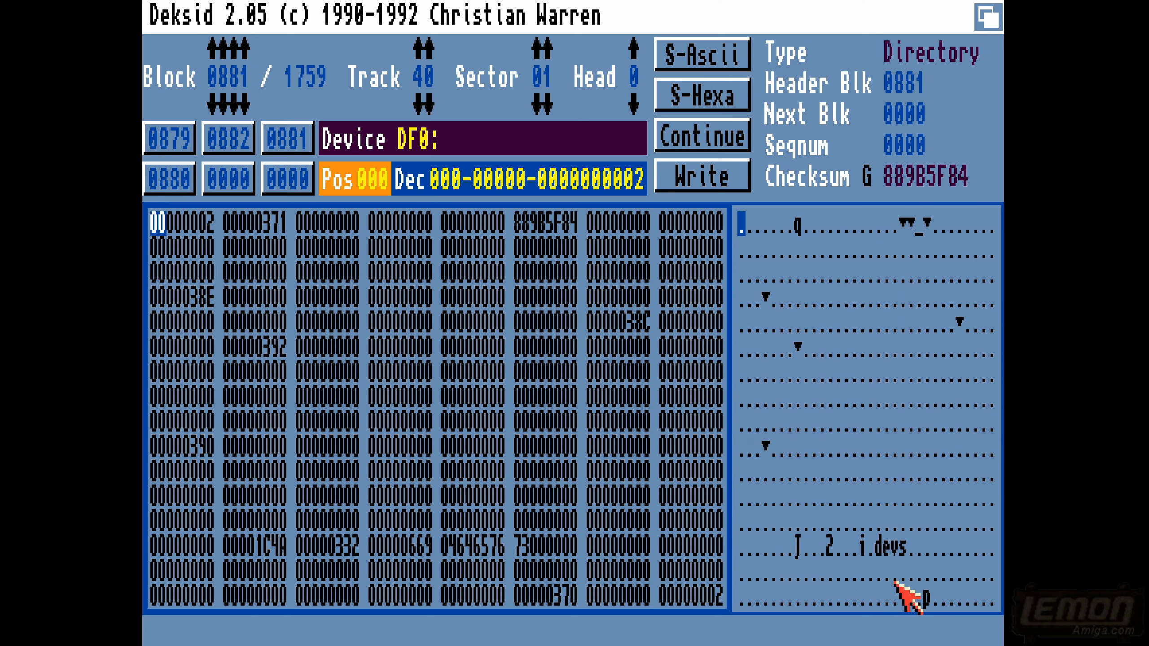
key("Right")
key("Right")
key("Right")
key("Right")
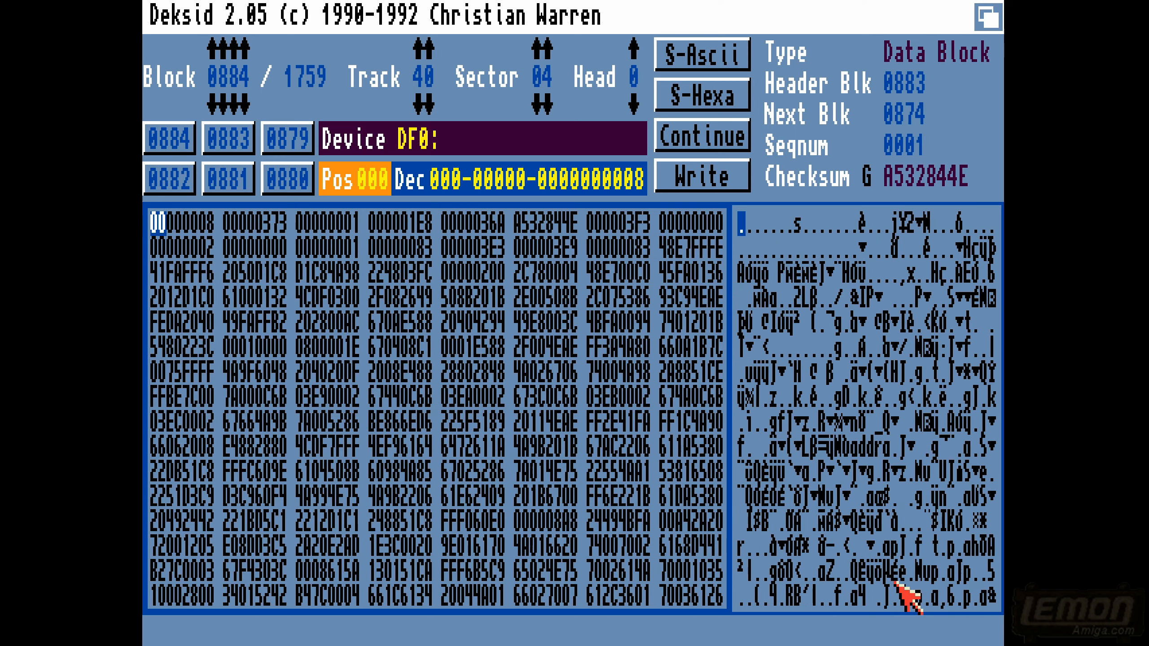
key("Right")
key("Right")
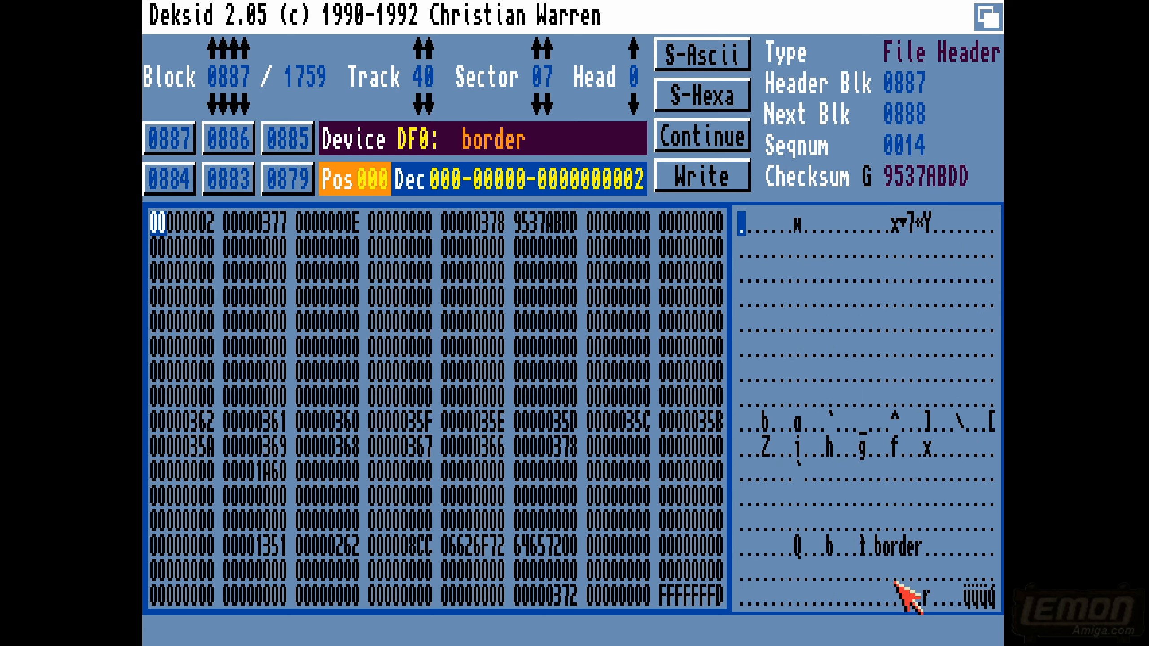
- Move the byte cursor around the hex data of the border file header block
key("Down")
key("Down")
key("Down")
key("Down")
key("Down")
key("Down")
key("Down")
key("Down")
key("Down")
key("Down")
key("Down")
key("Down")
key("Right")
key("Right")
key("Right")
key("Right")
key("Right")
key("Right")
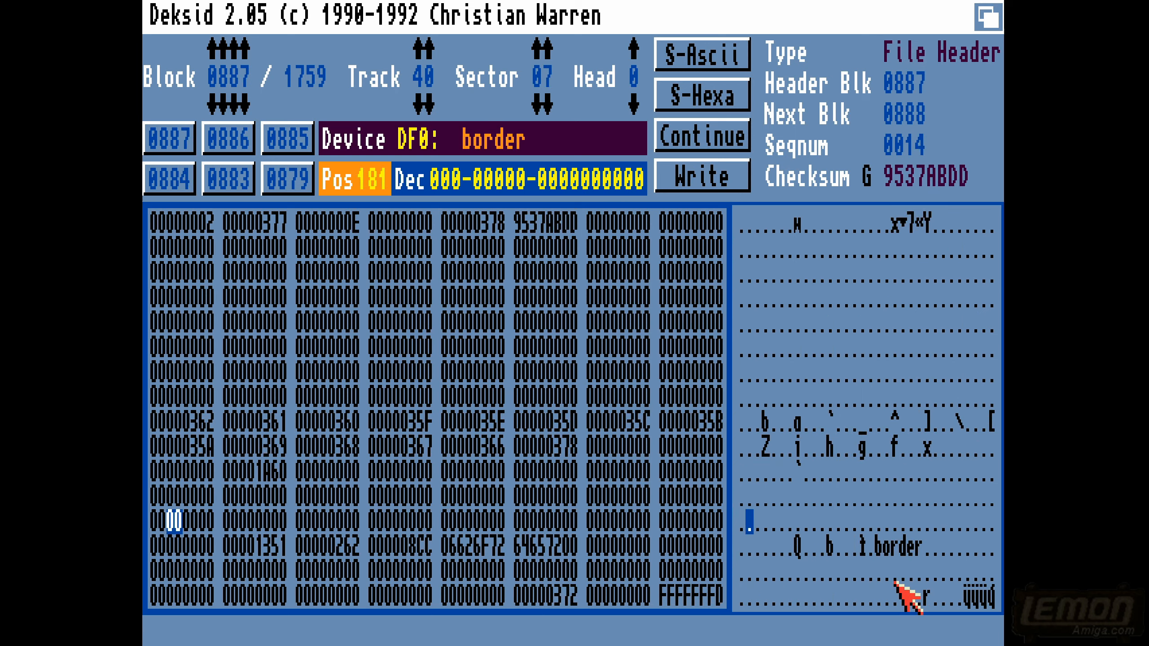
key("Right")
key("Right")
key("Right")
key("Up")
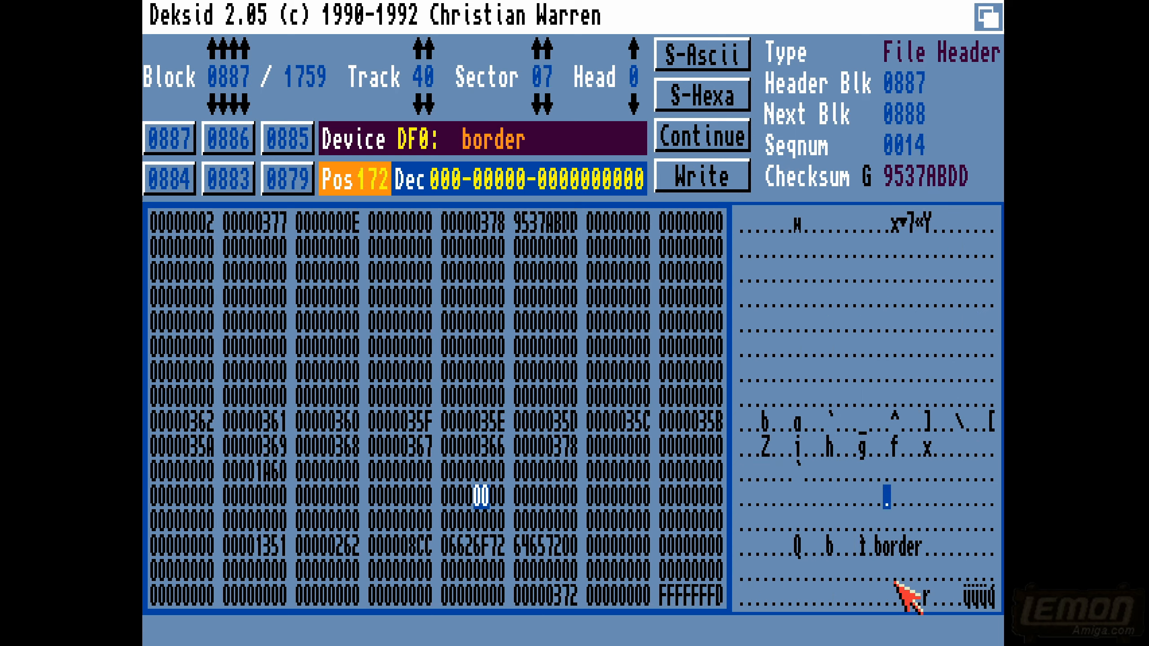
key("Up")
key("Up")
key("Up")
key("Up")
key("Up")
key("Up")
key("Up")
key("Up")
key("Up")
- Page back through the disk blocks to block 0850 and examine their ASCII contents for readable text
key("shift+Left")
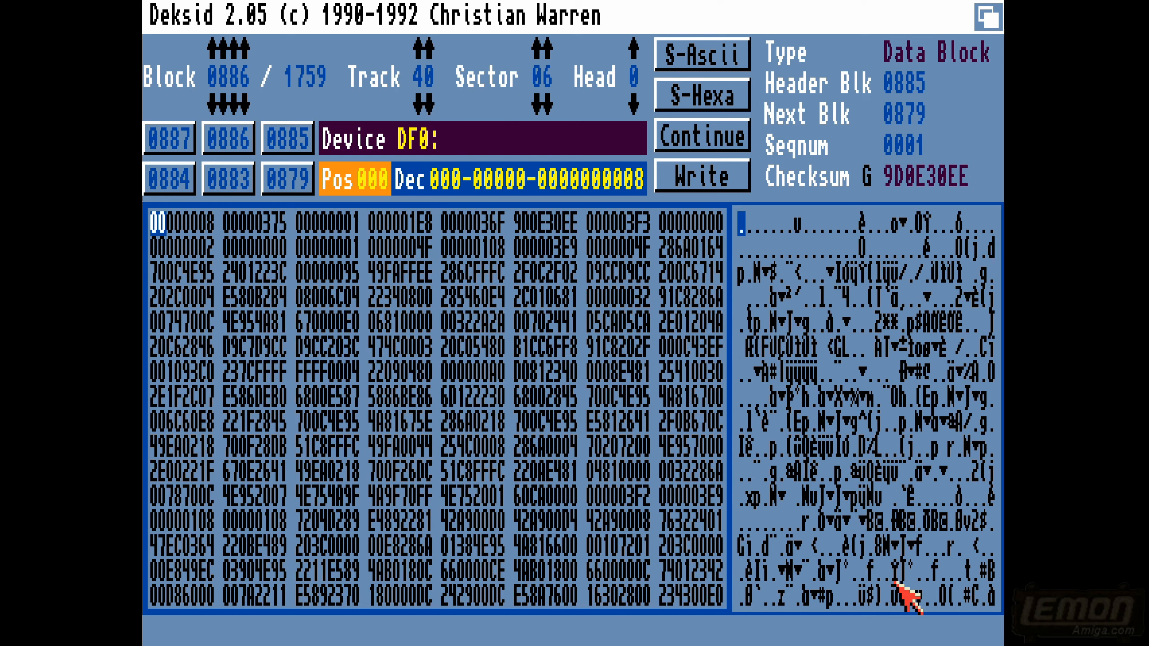
key("shift+Left")
key("shift+Left")
key("shift+Left")
key("shift+Left")
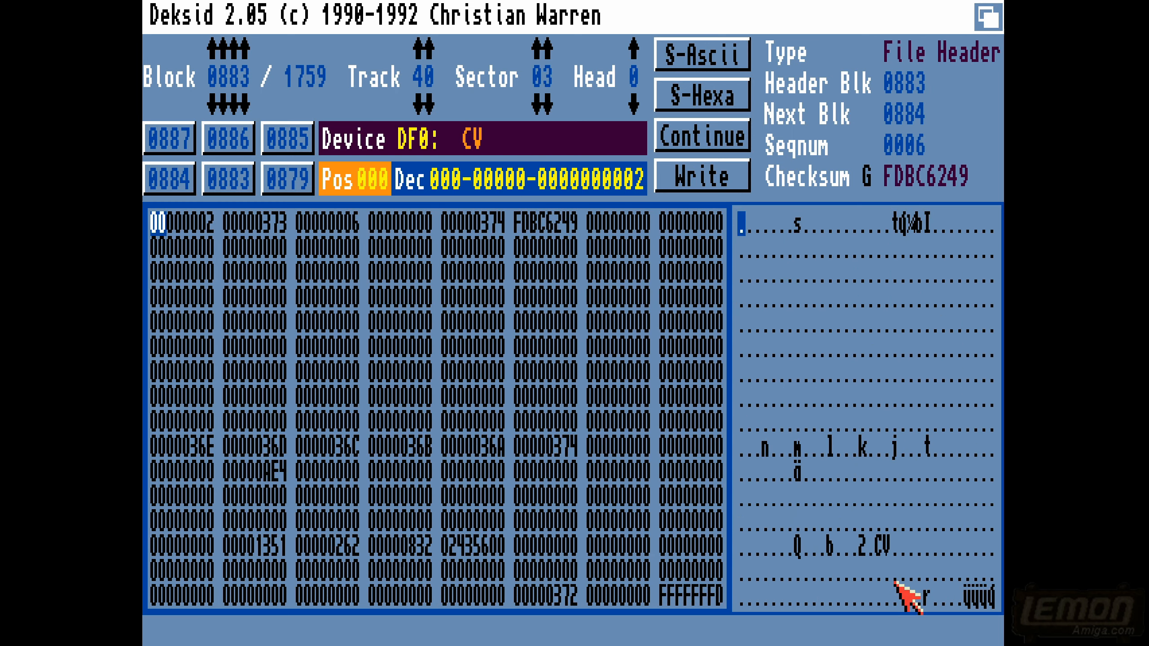
key("shift+Left")
key("shift+Left")
key("shift+Left")
key("shift+Left")
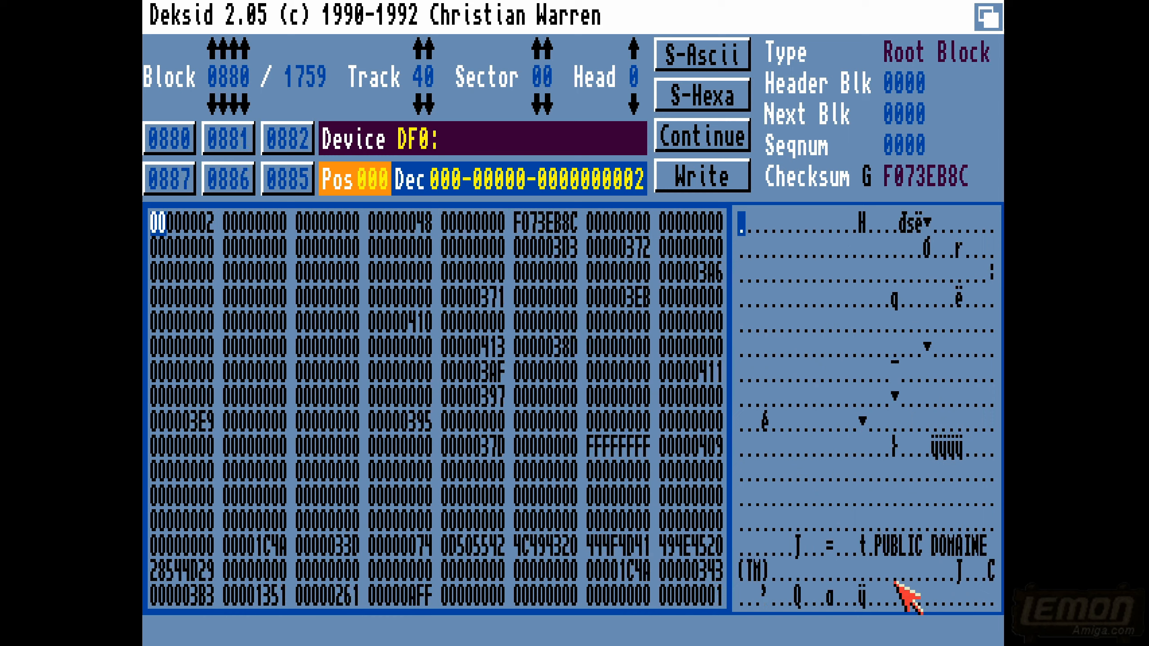
key("shift+Left")
key("shift+Left")
key("shift+Left")
key("shift+Left")
key("shift+Left")
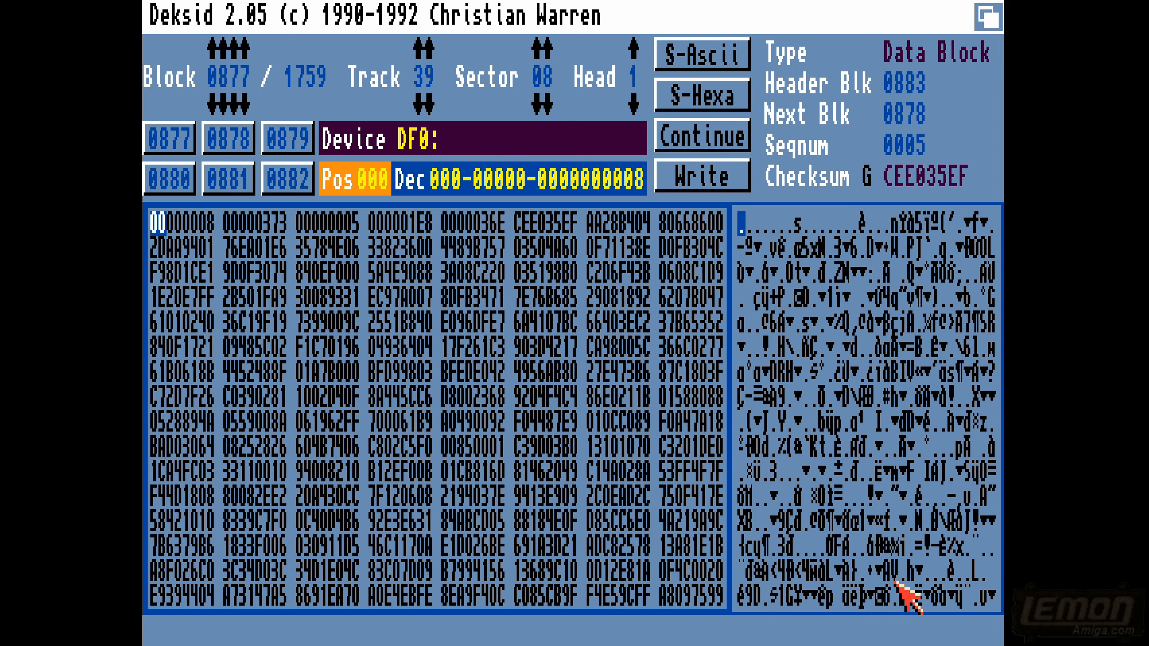
key("shift+Left")
key("shift+Left")
key("shift+Left")
key("shift+Left")
key("shift+Left")
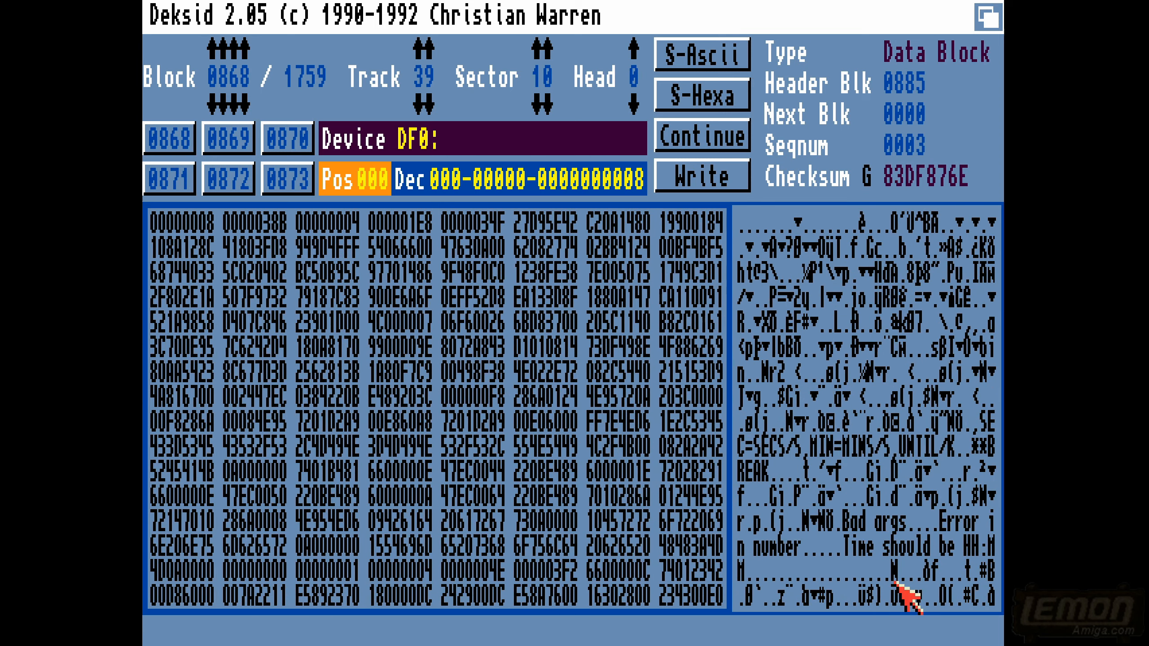
key("shift+Left")
key("shift+Left")
key("shift+Left")
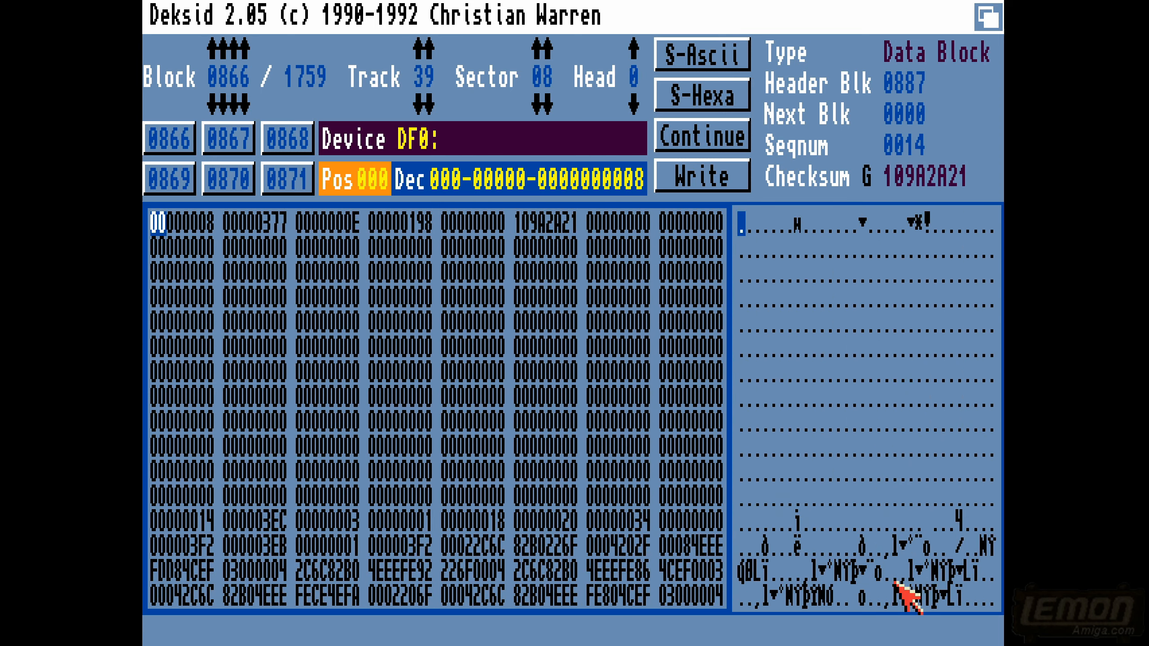
key("shift+Left")
key("shift+Left")
key("shift+Left")
key("shift+Left")
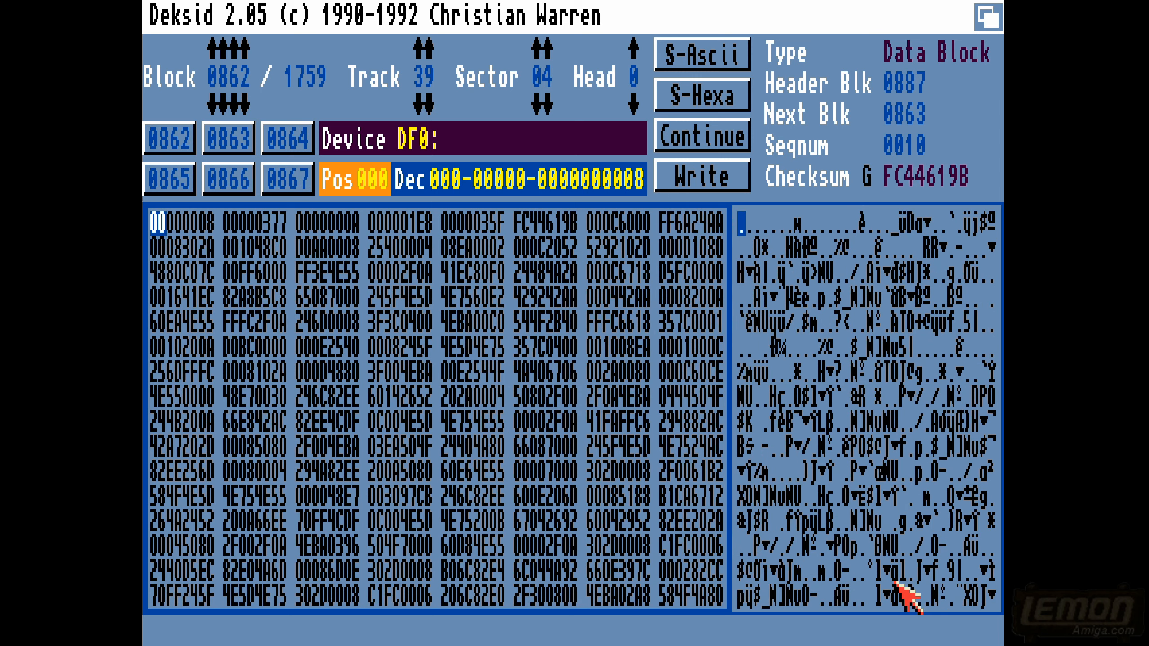
key("shift+Left")
key("shift+Left")
key("shift+Left")
key("shift+Left")
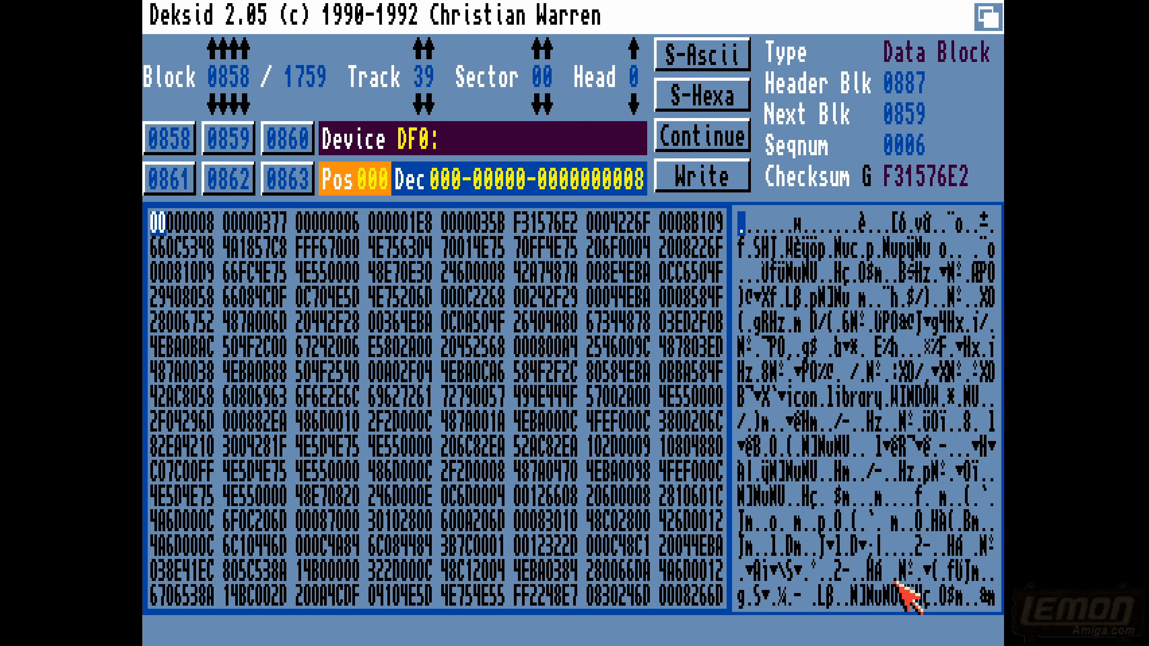
key("shift+Left")
key("shift+Left")
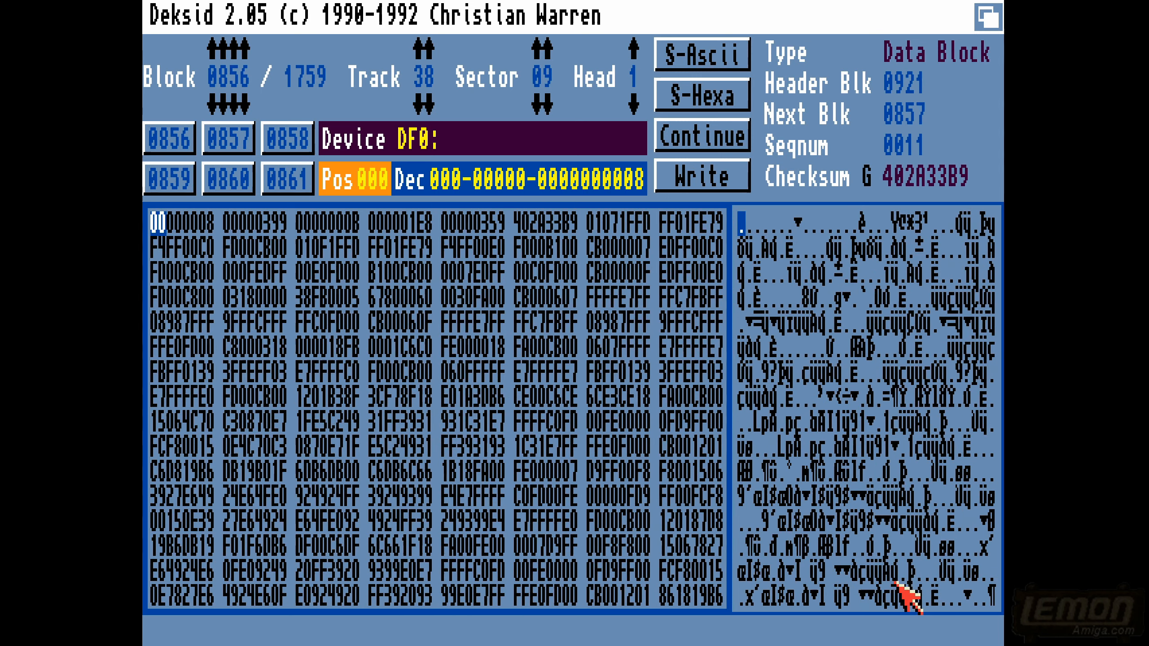
key("shift+Left")
key("shift+Left")
key("shift+Left")
key("shift+Left")
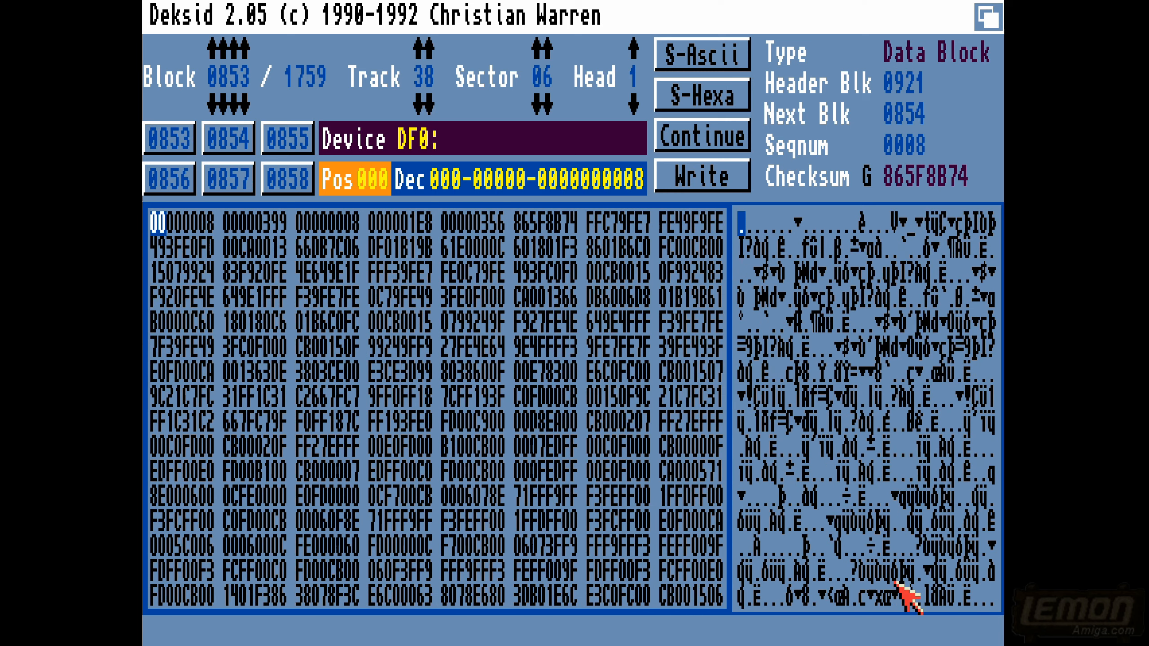
key("shift+Left")
key("shift+Left")
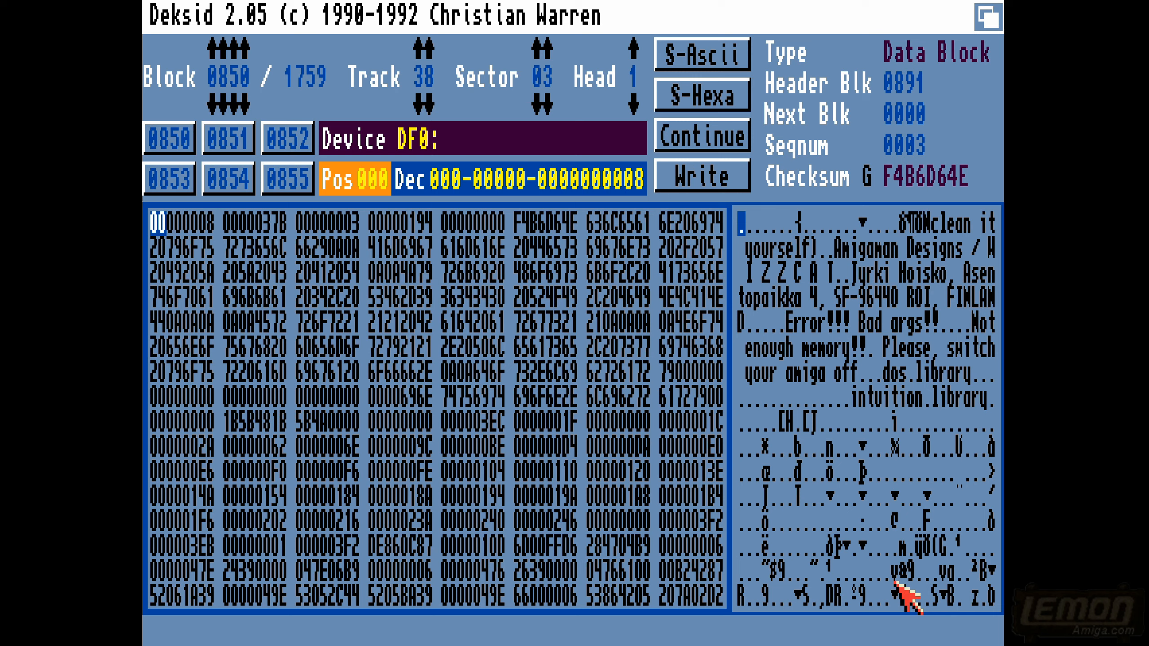
- Go back to block 0849 and overwrite the p of "Speed" with e in the JUMPTYPE usage text
key("Left")
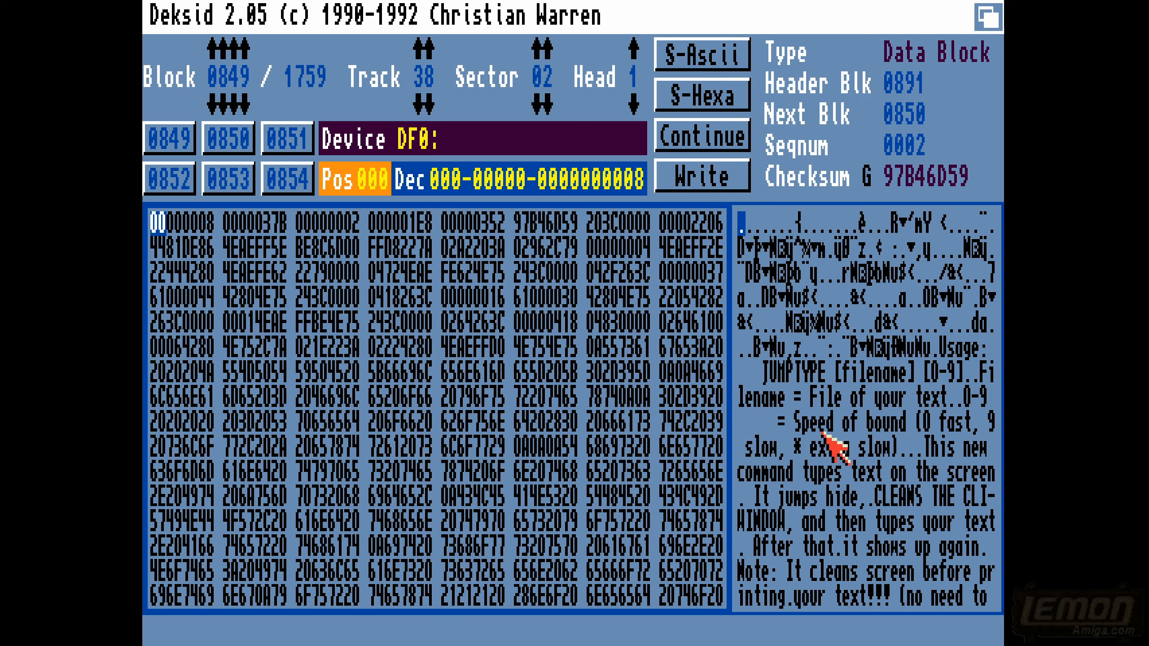
left_click(805, 422)
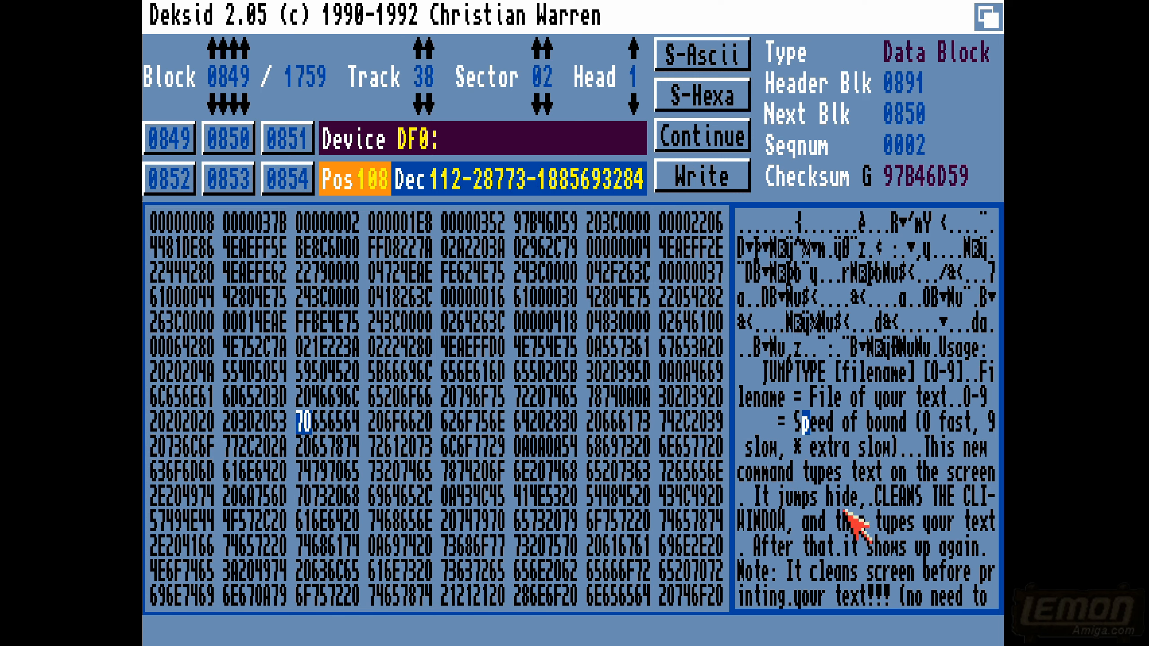
type("e")
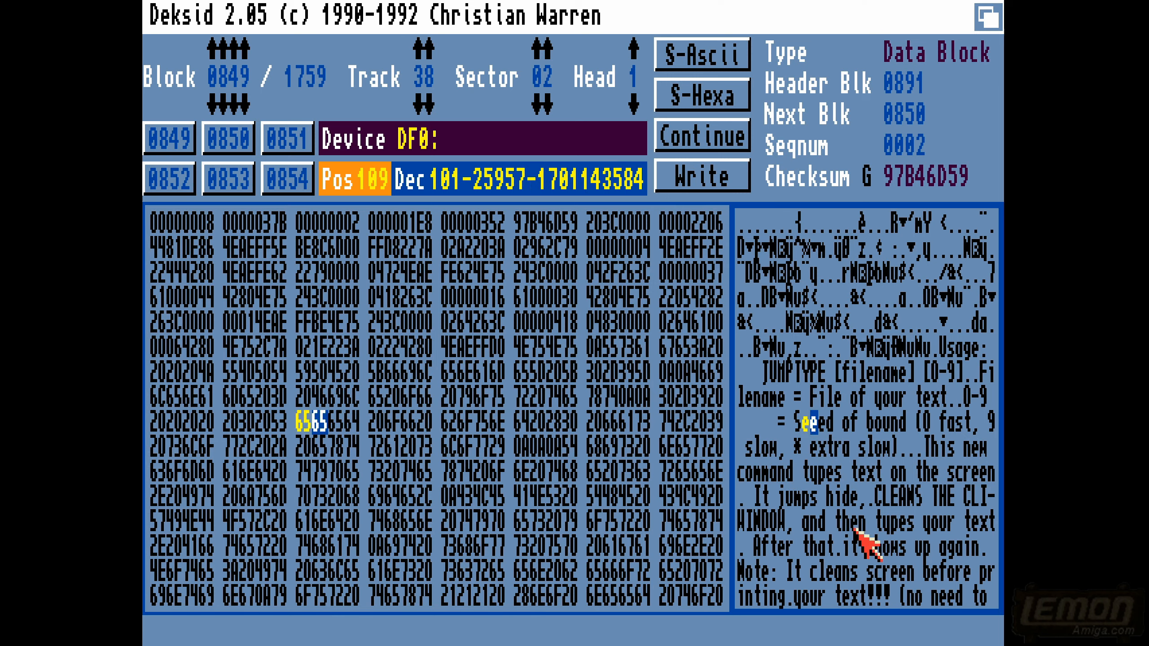
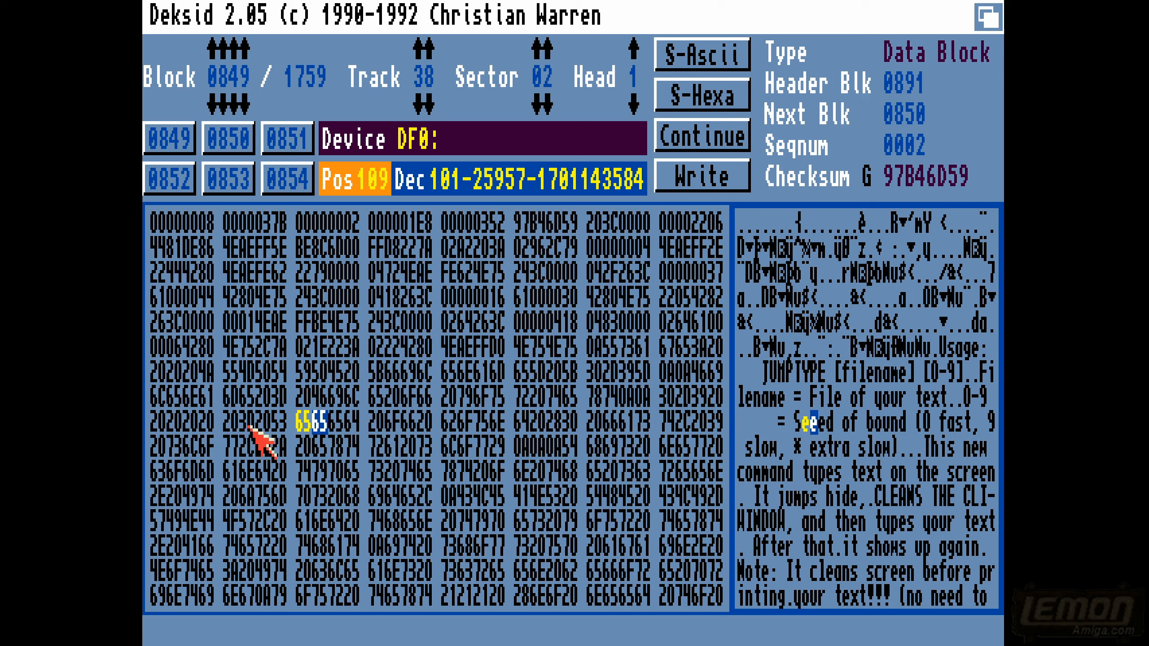
- Move the byte cursor to the bytes before "Seeed" in block 0849 and to the second longword of its header
left_click(247, 423)
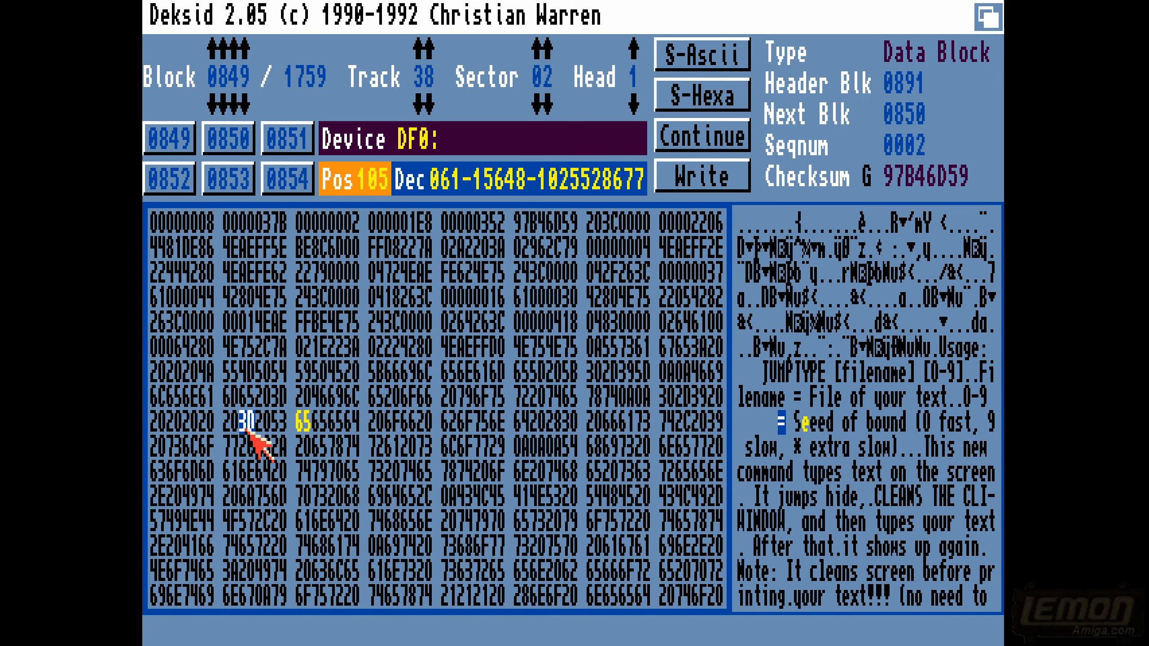
left_click(263, 423)
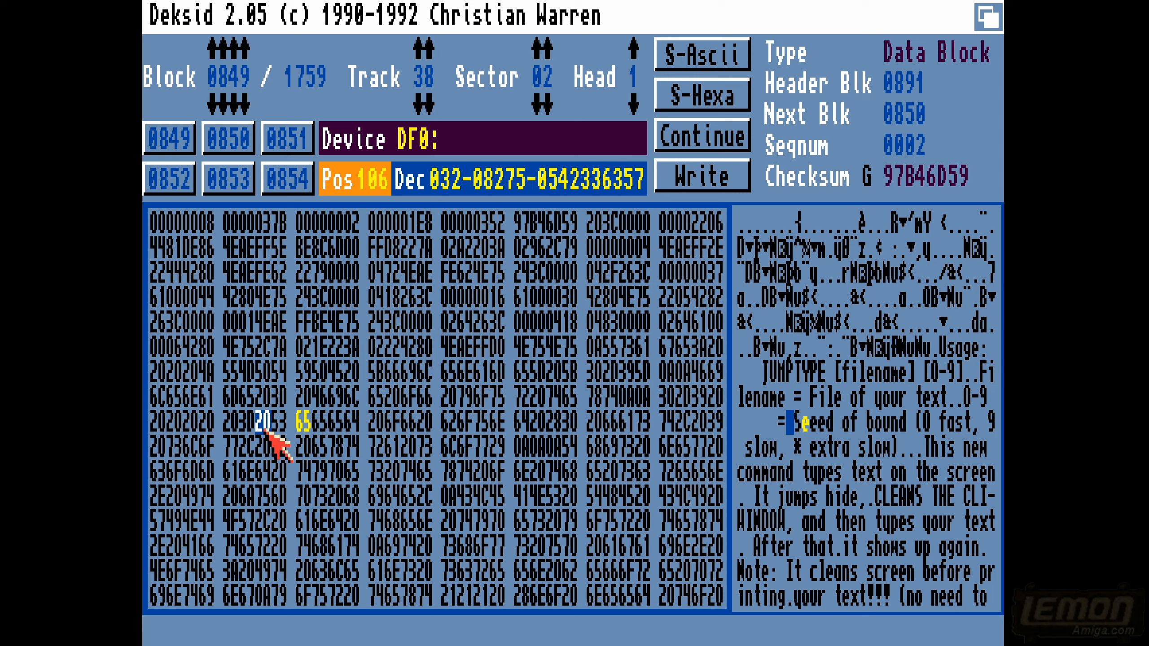
left_click(232, 224)
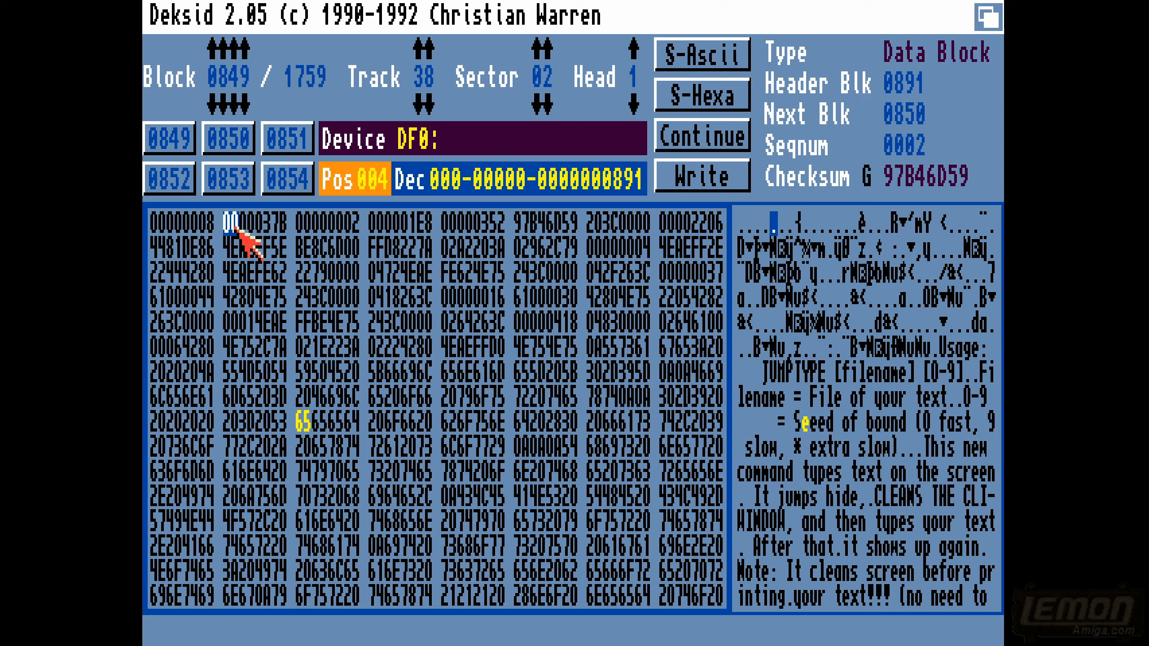
left_click(247, 224)
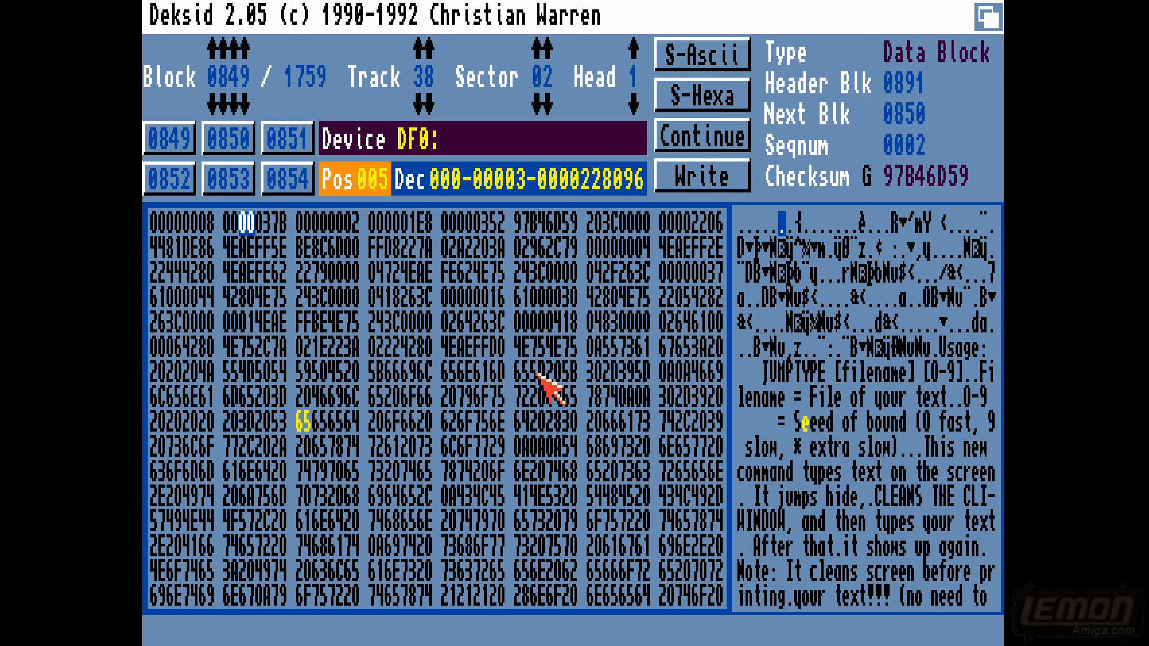
- Examine which hex bytes match the ASCII characters of the JUMPTYPE usage text, including the dots after "extra slow)"
left_click(799, 344)
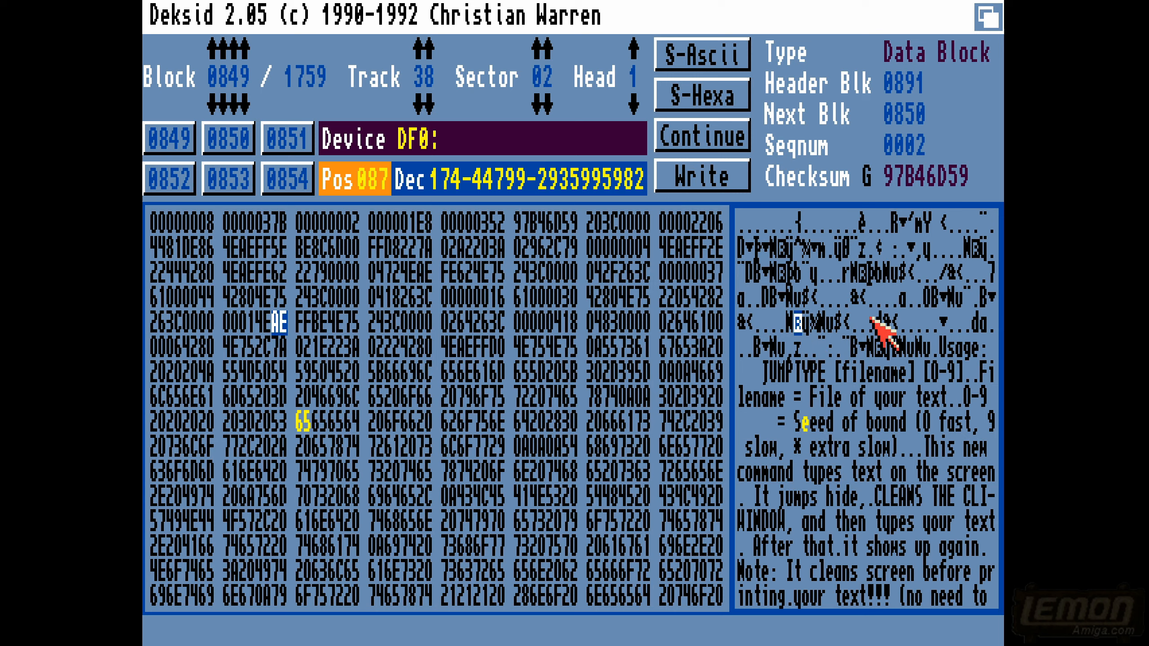
left_click(793, 378)
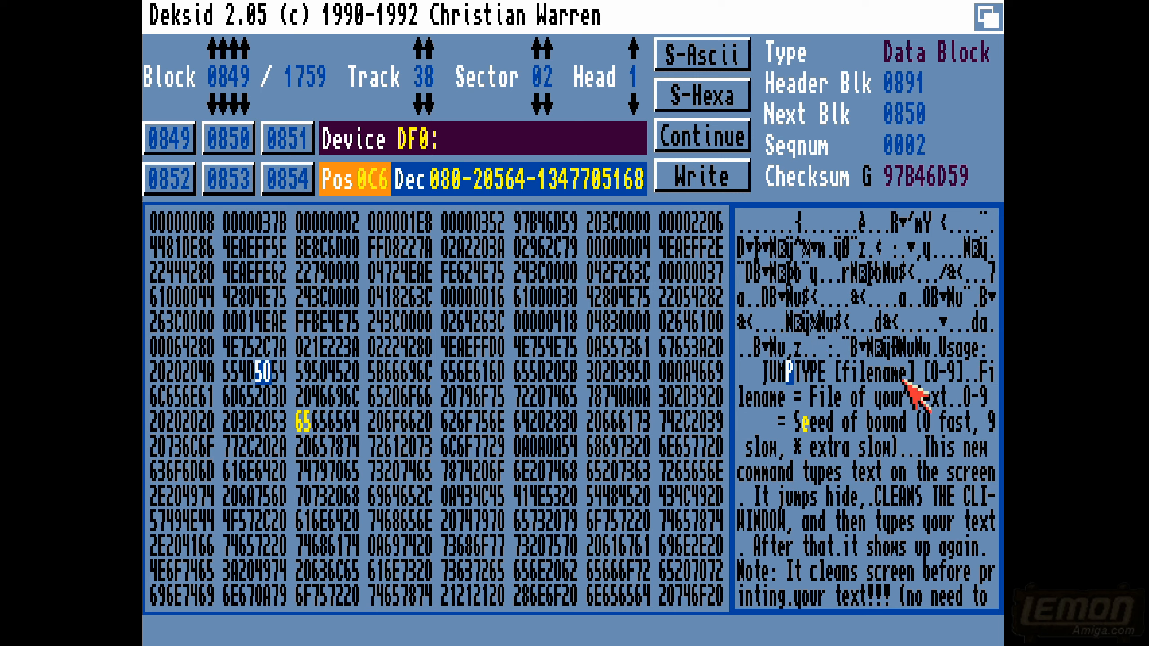
left_click(935, 348)
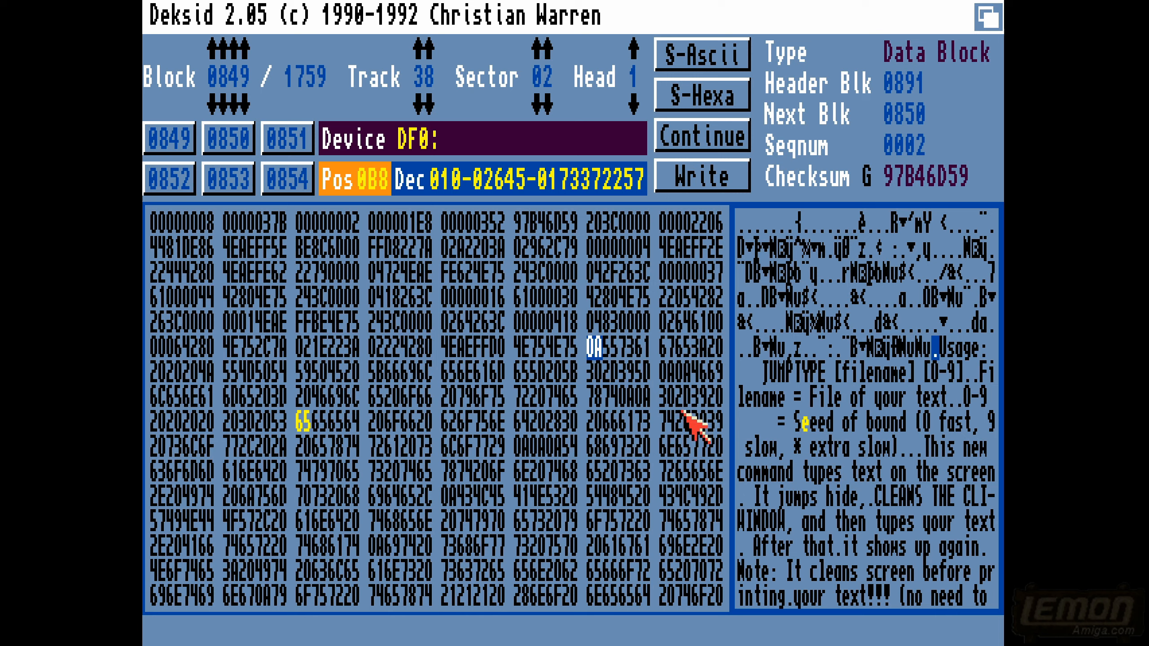
left_click(949, 347)
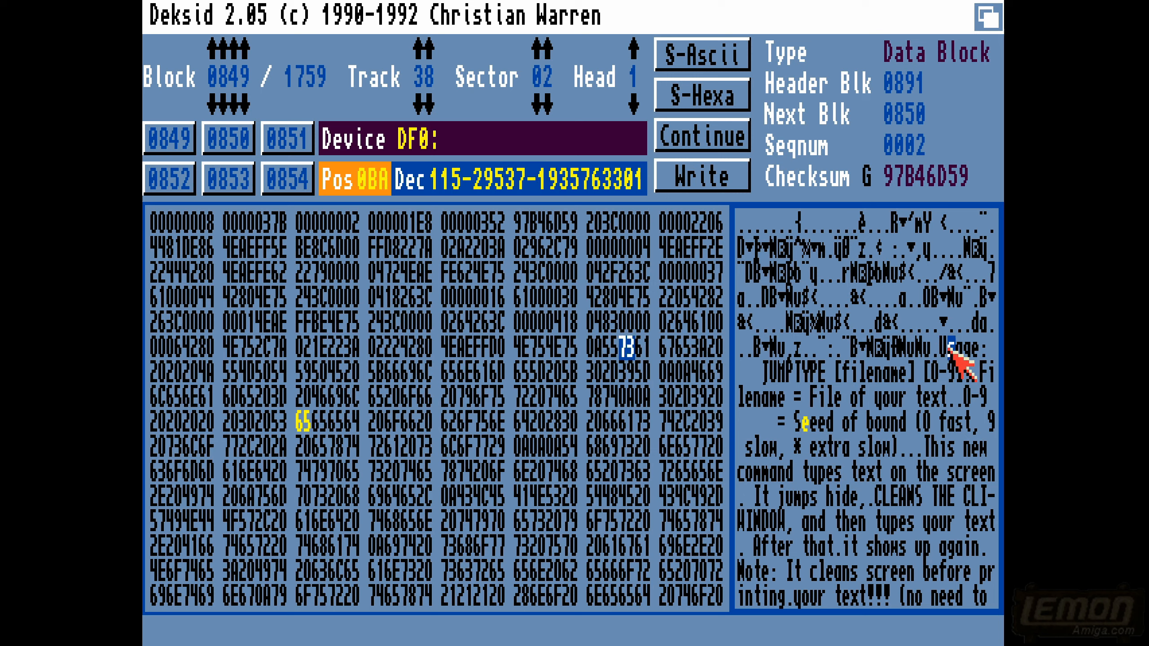
left_click(975, 356)
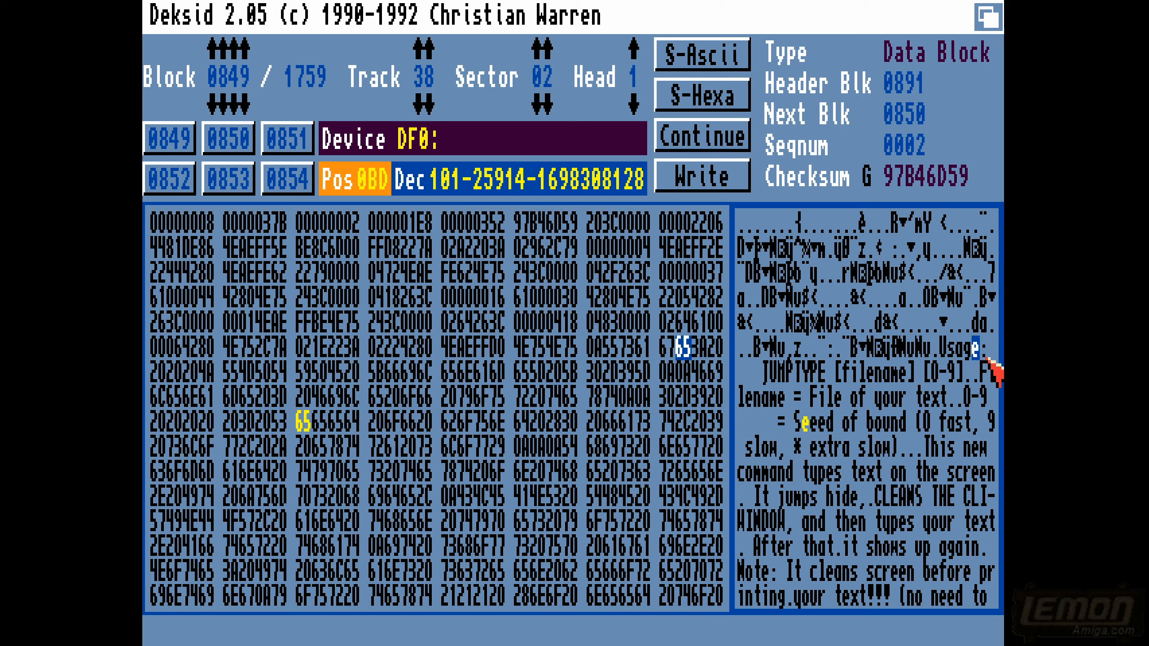
left_click(990, 358)
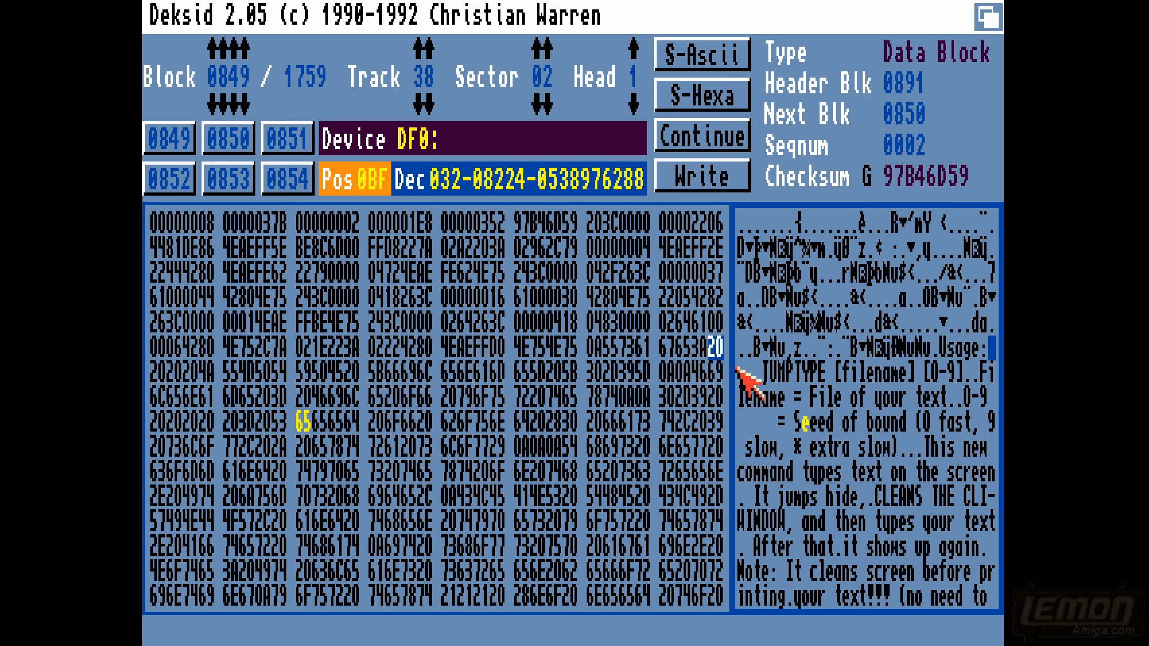
left_click(749, 371)
left_click(742, 371)
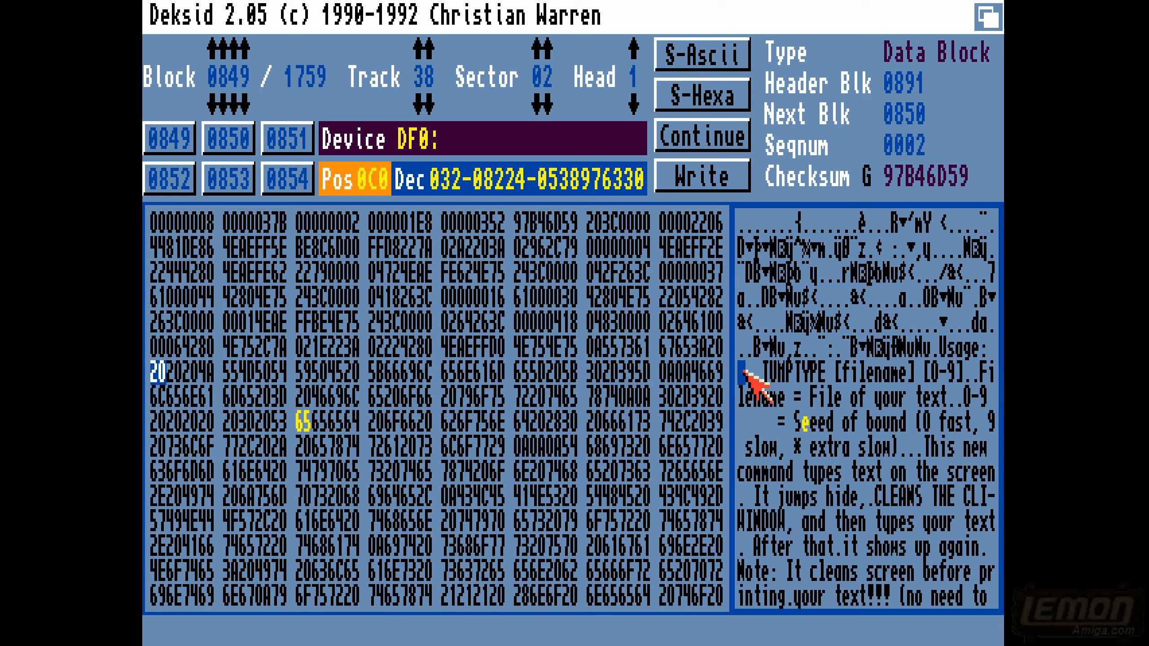
left_click(756, 373)
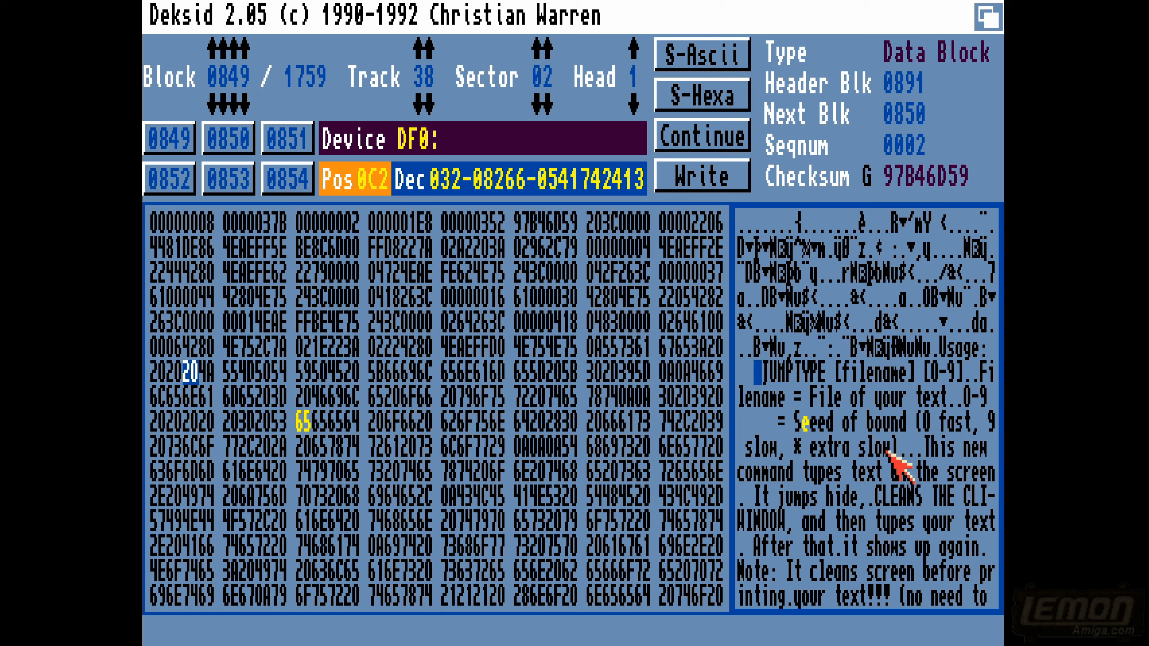
left_click(903, 451)
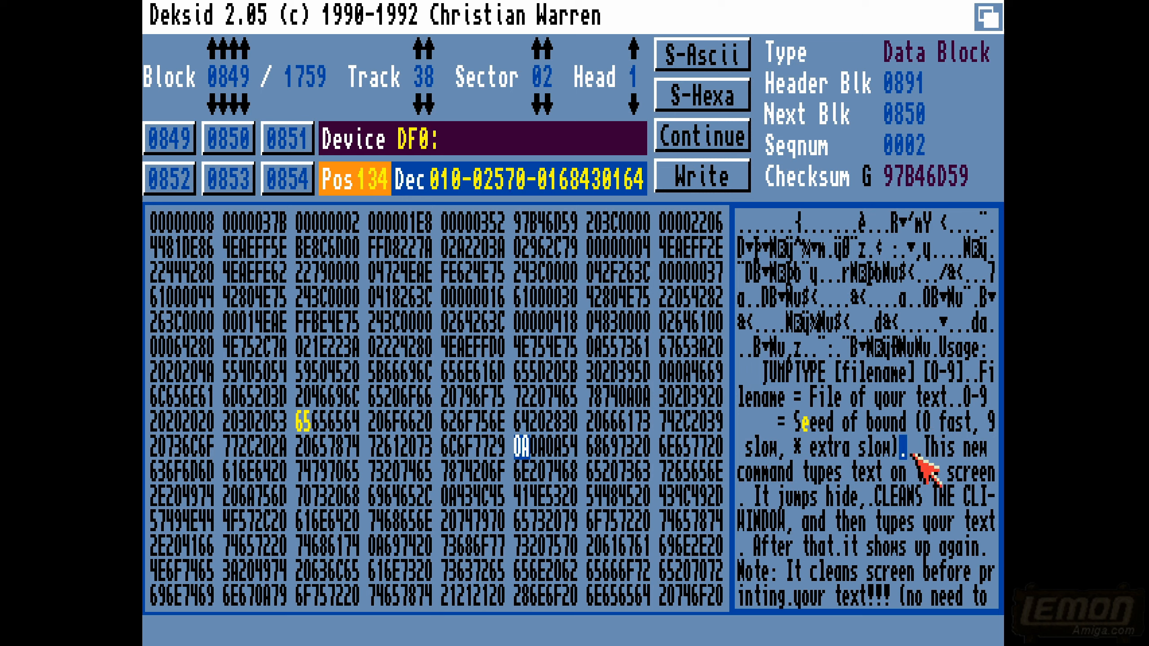
left_click(913, 453)
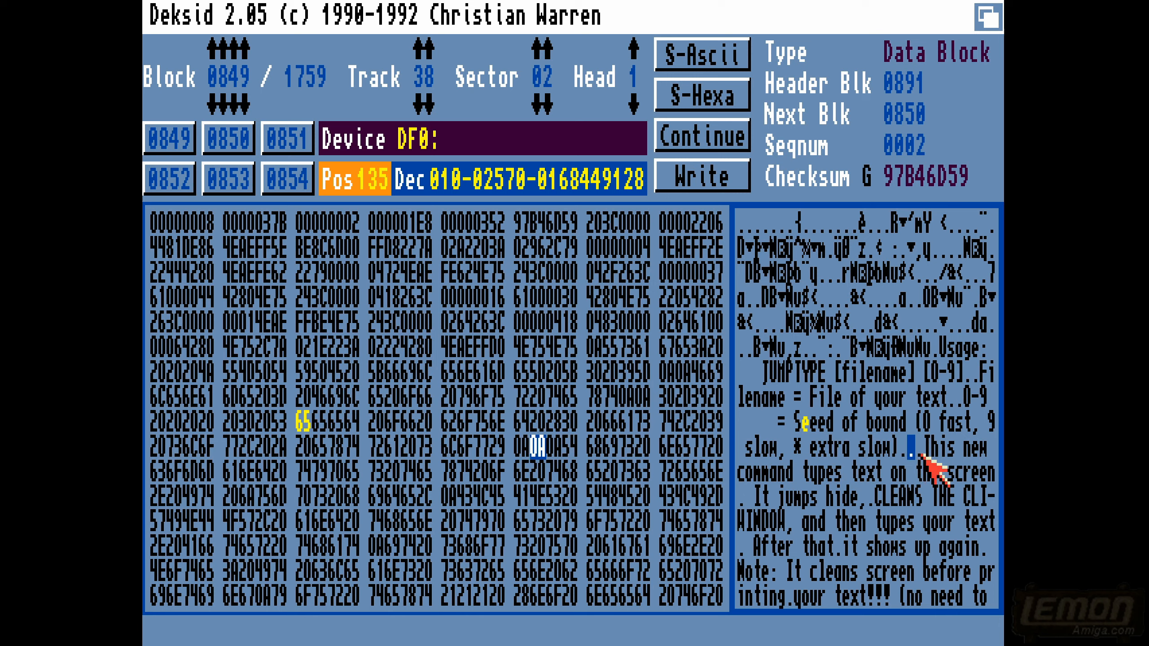
left_click(920, 452)
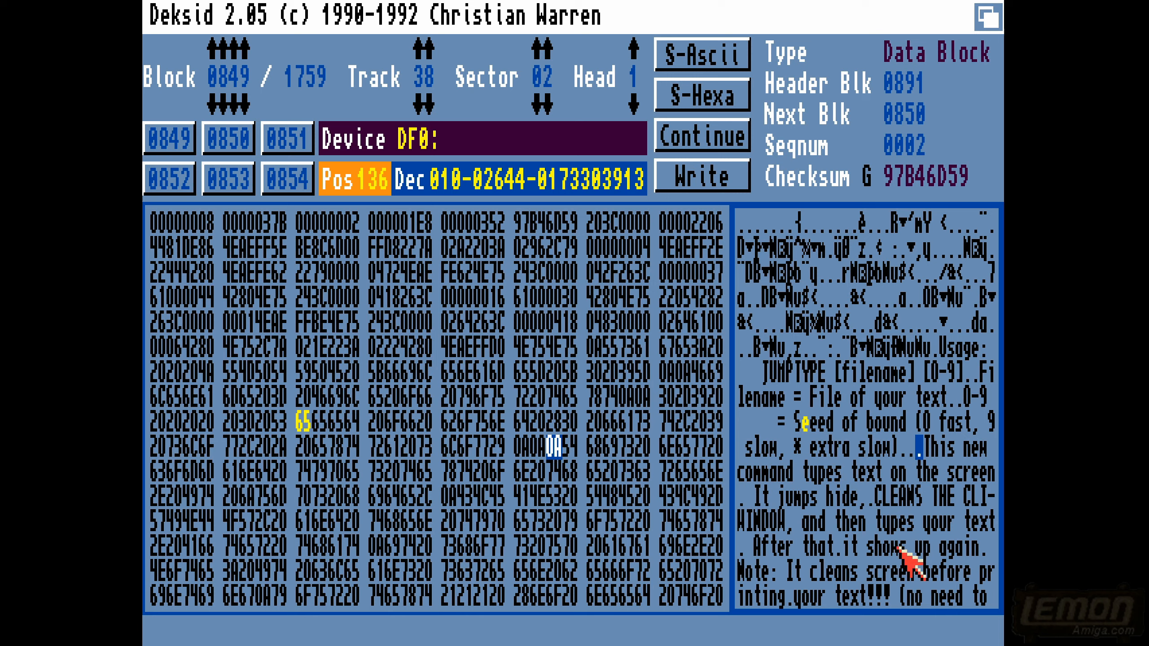
left_click(820, 424)
- Write the edited block 0849 back to the floppy disk
right_click(164, 230)
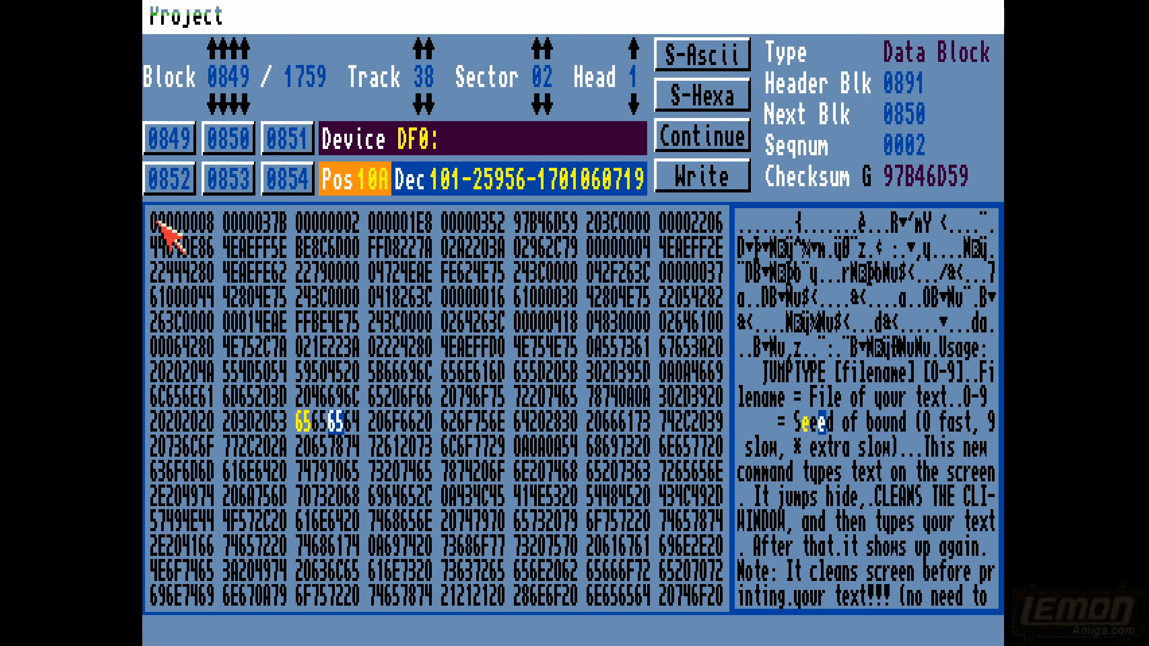
mouse_move(199, 15)
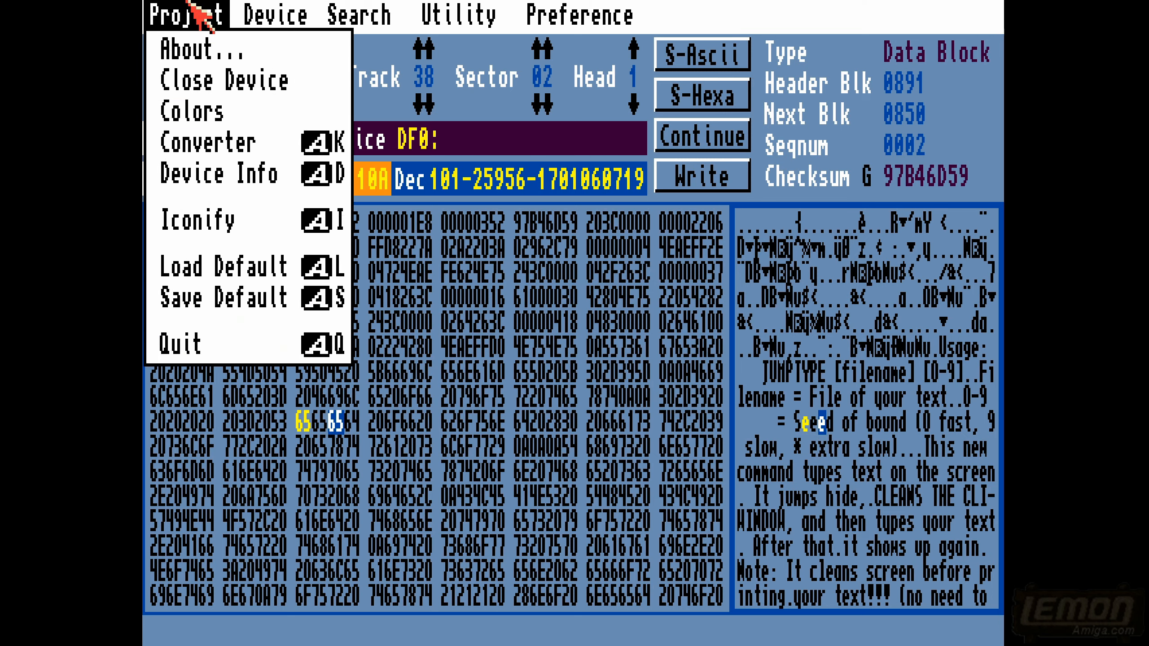
mouse_move(271, 13)
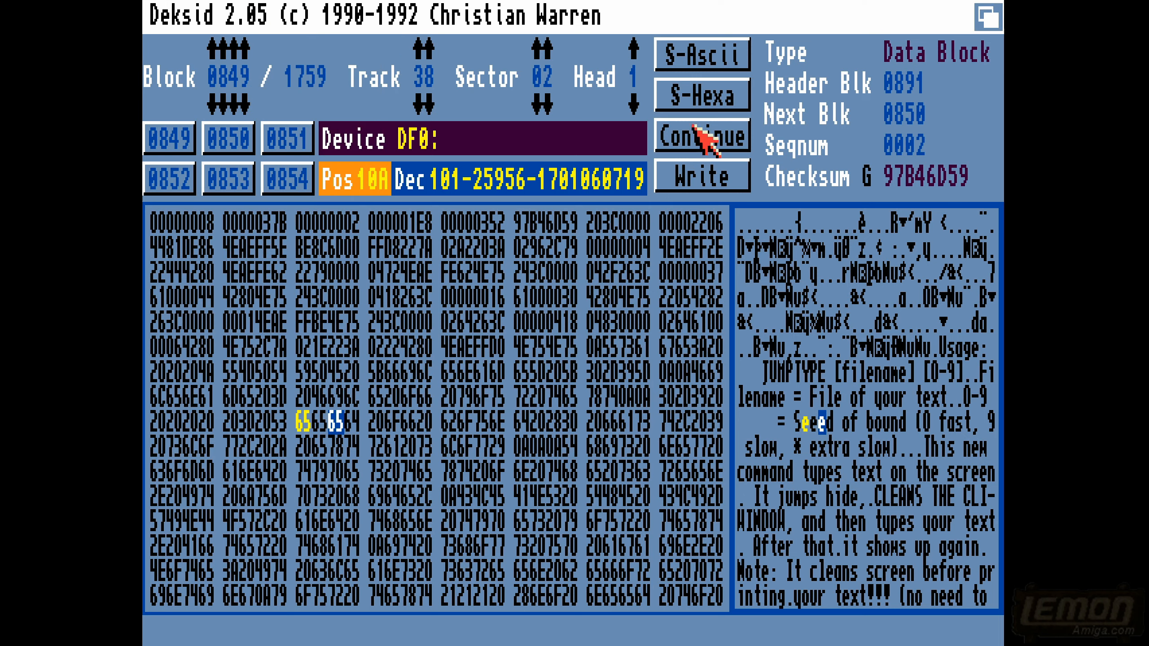
left_click(694, 178)
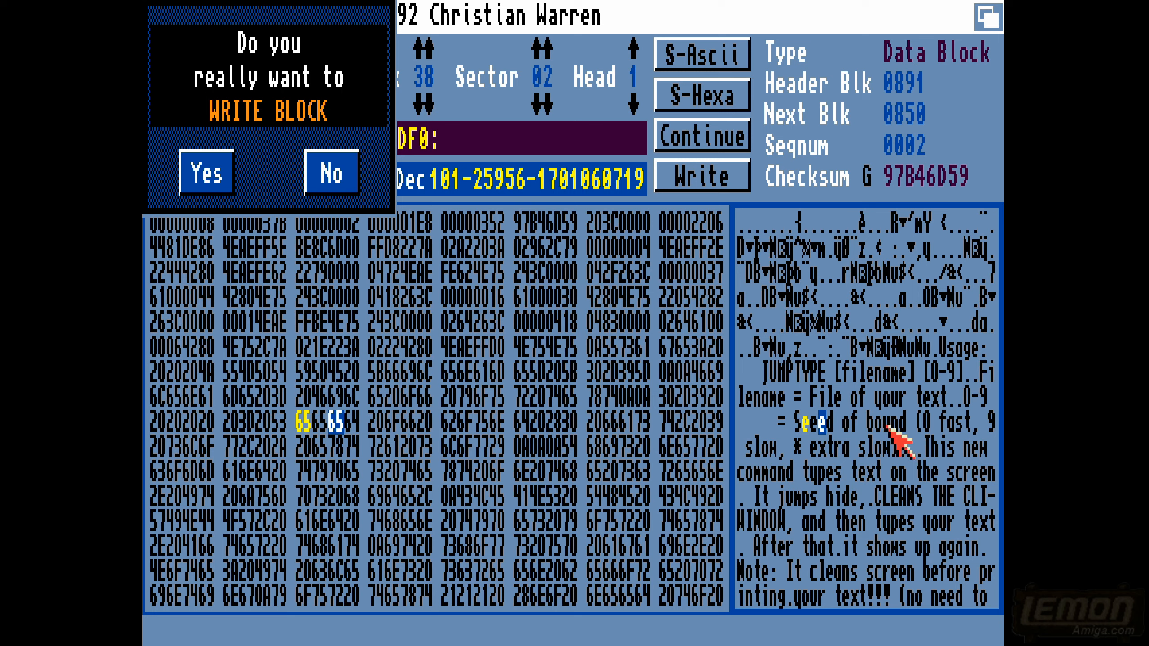
left_click(212, 174)
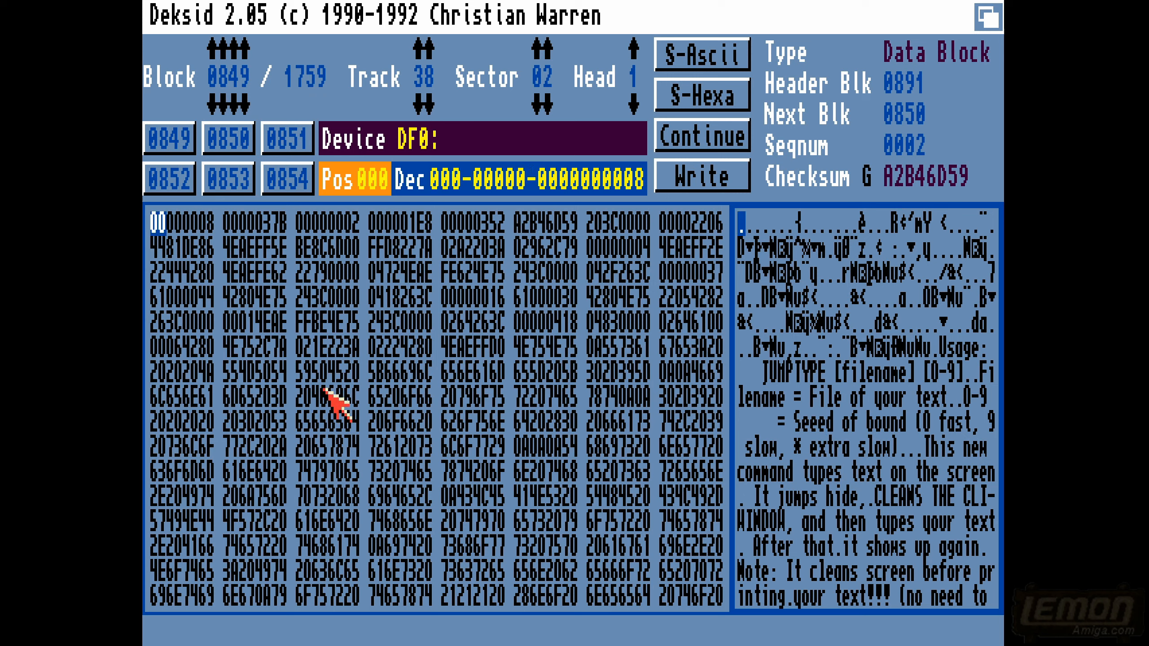
right_click(491, 7)
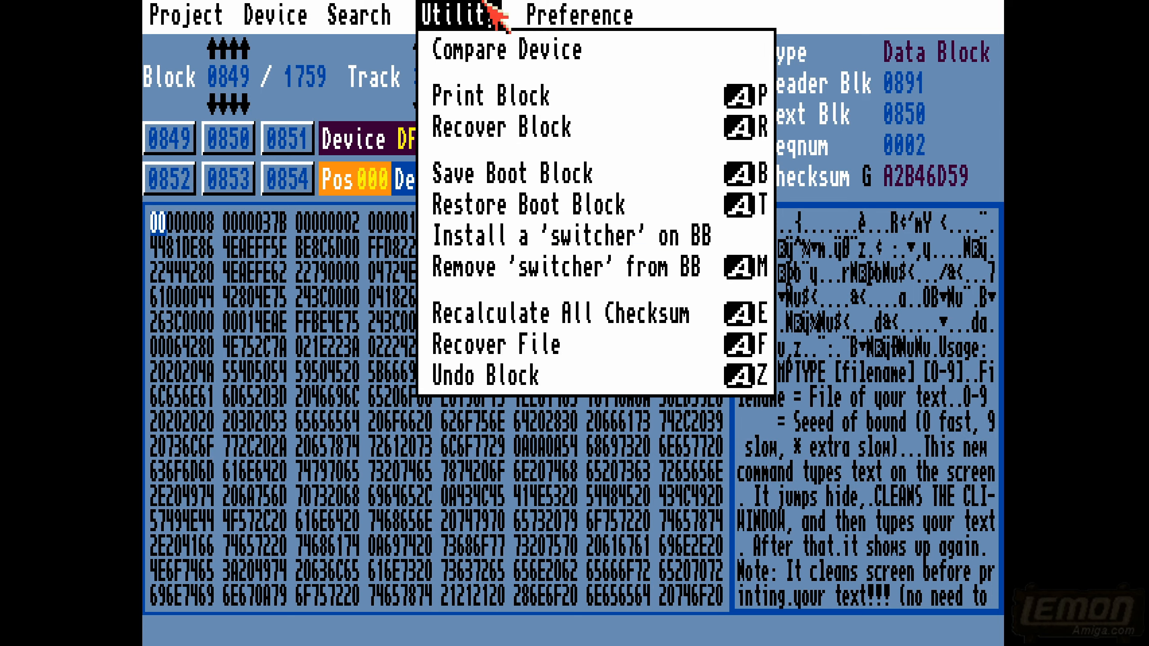
mouse_move(642, 5)
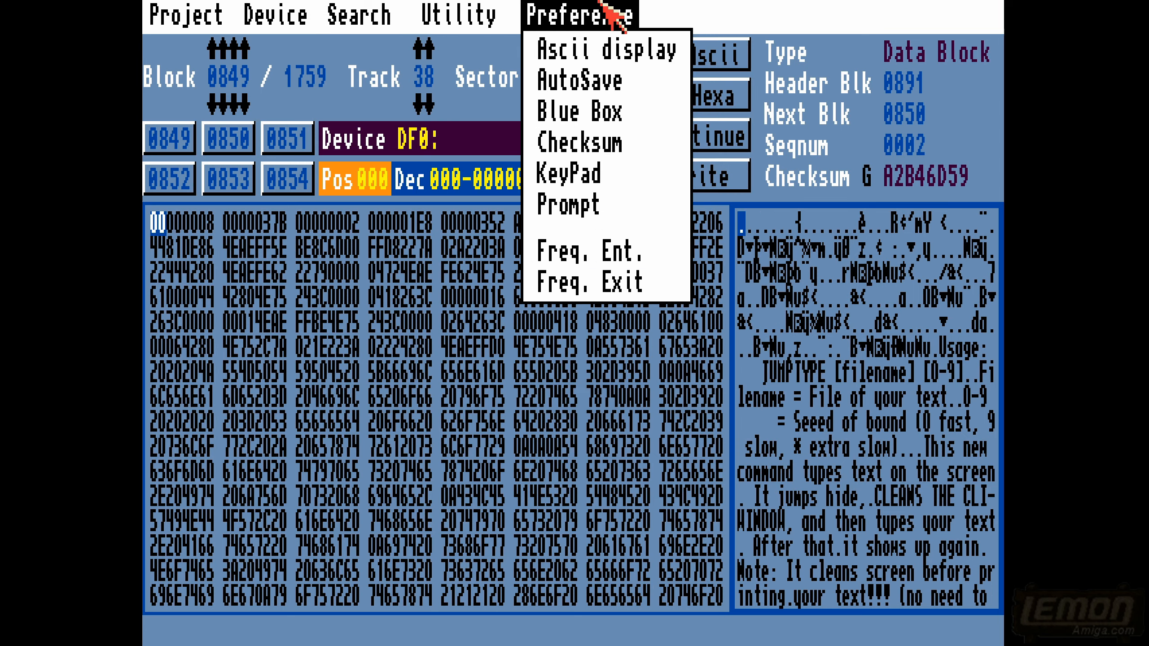
mouse_move(601, 141)
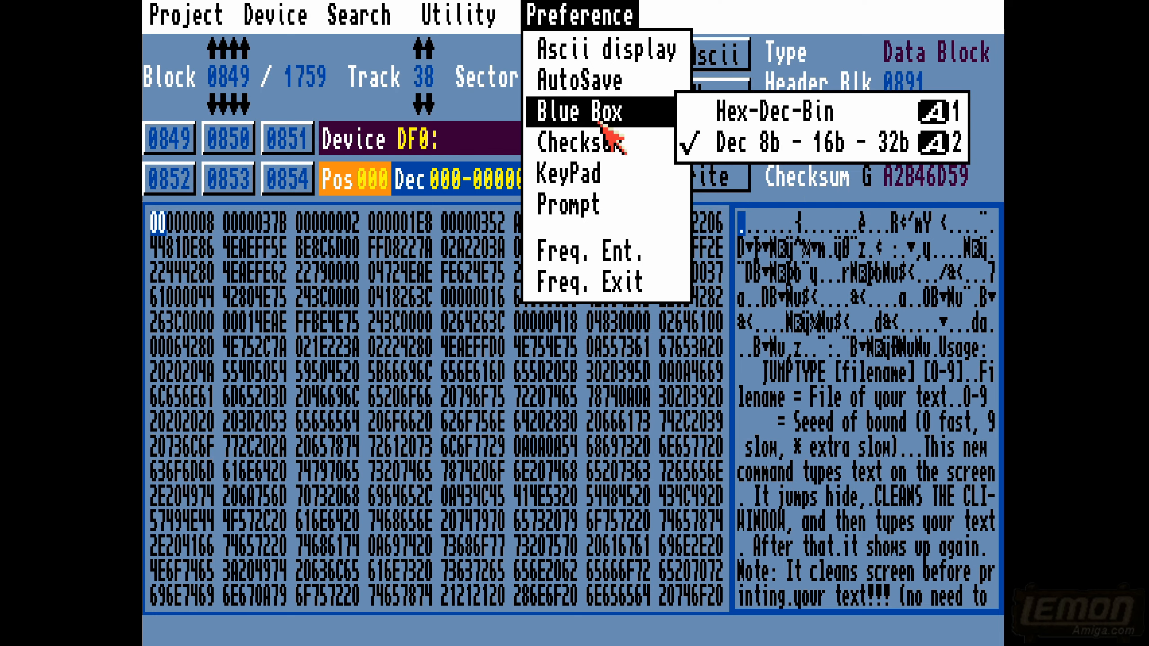
mouse_move(601, 50)
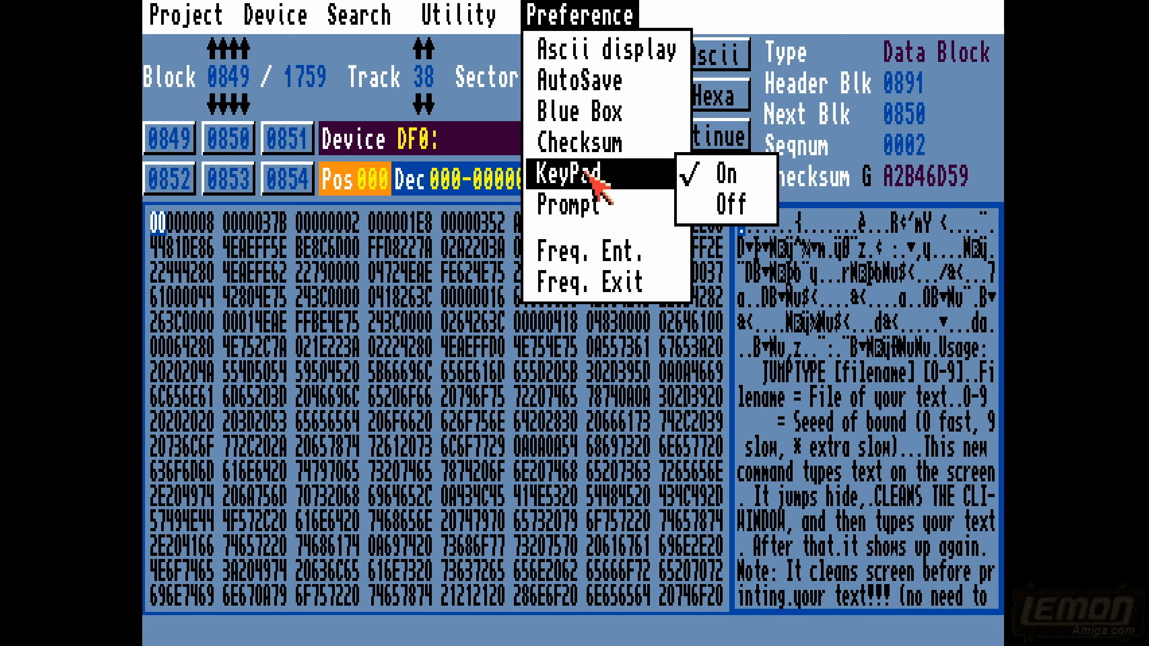
mouse_move(594, 217)
mouse_move(459, 15)
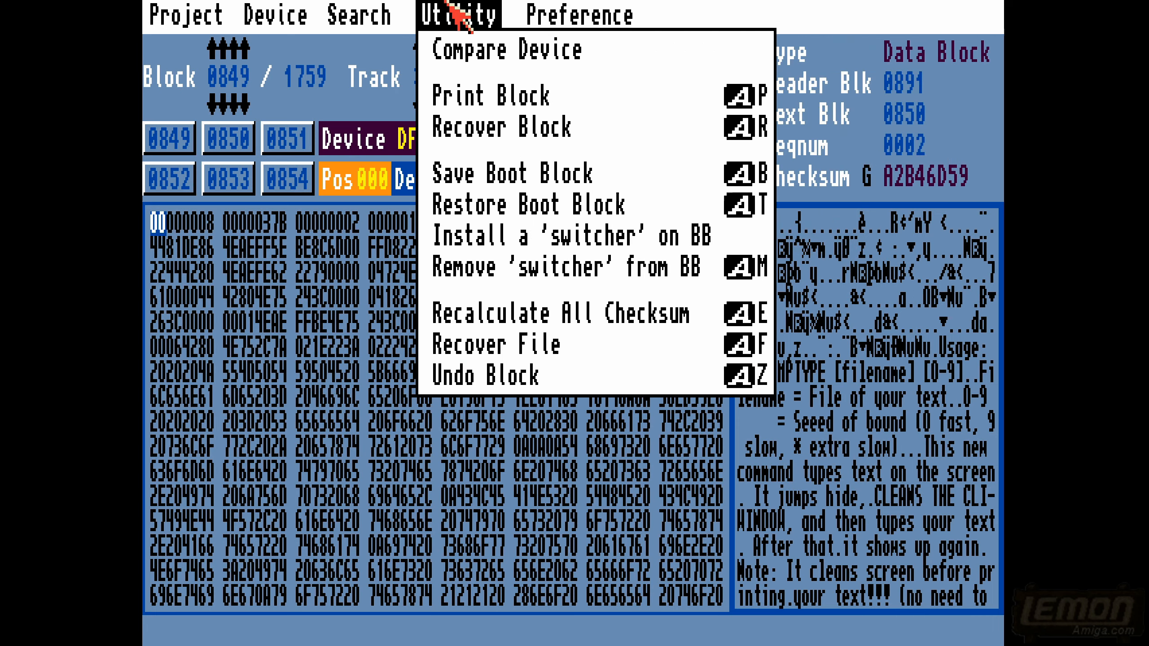
mouse_move(467, 54)
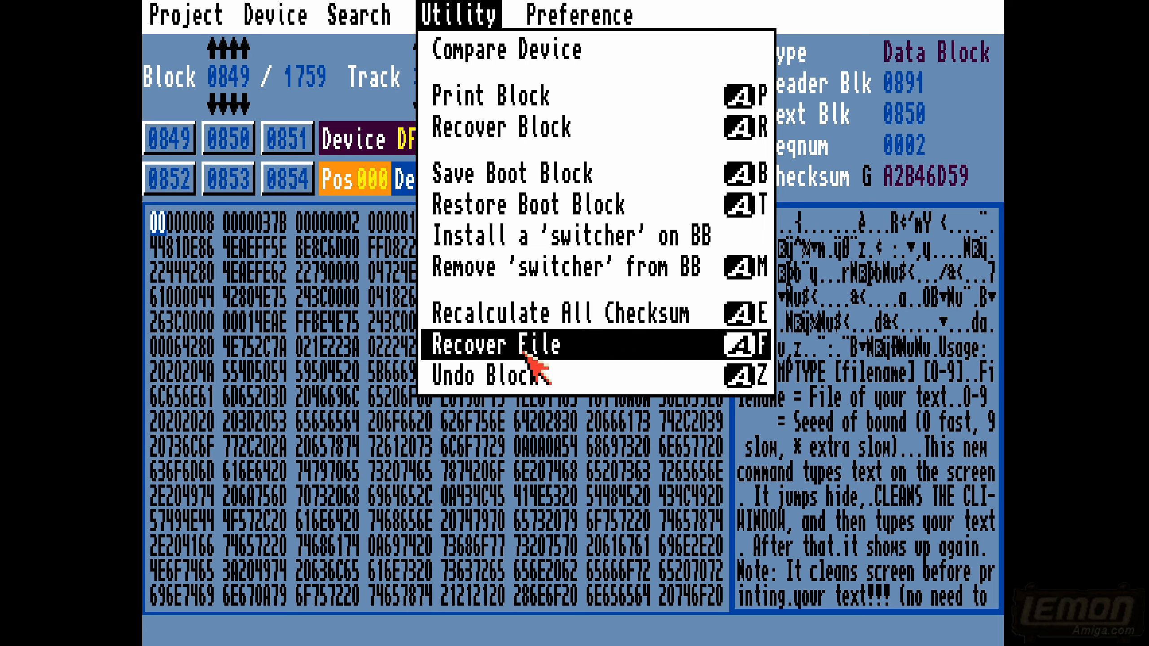
- Find the header block of the file news.txt on the disk
mouse_move(357, 18)
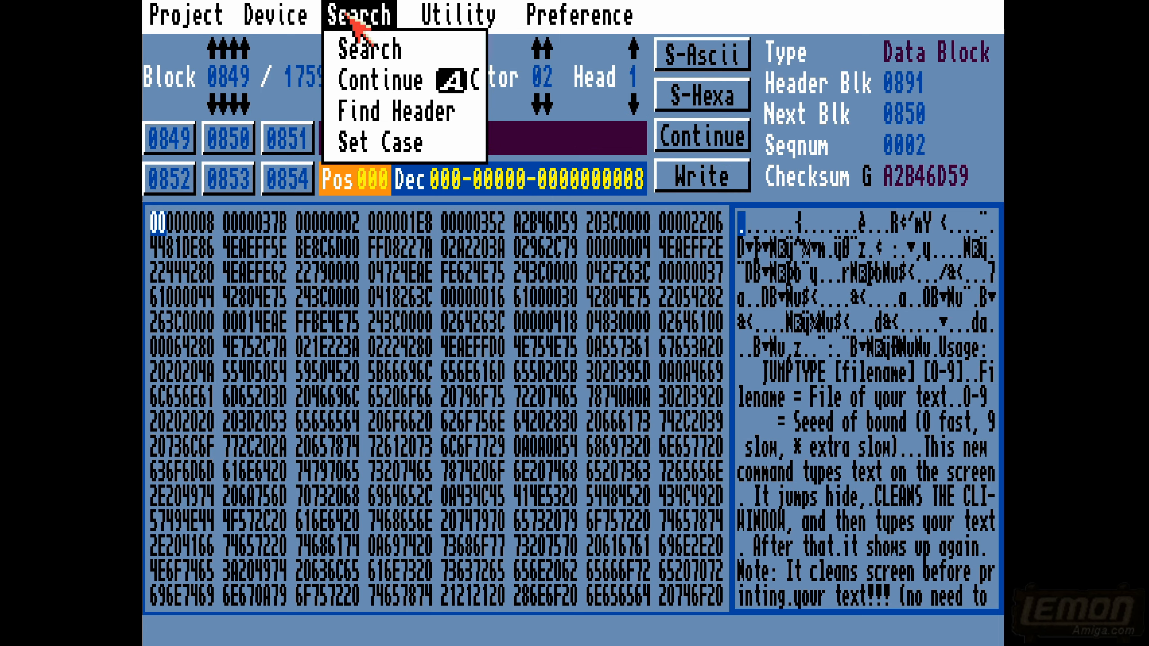
left_click(378, 113)
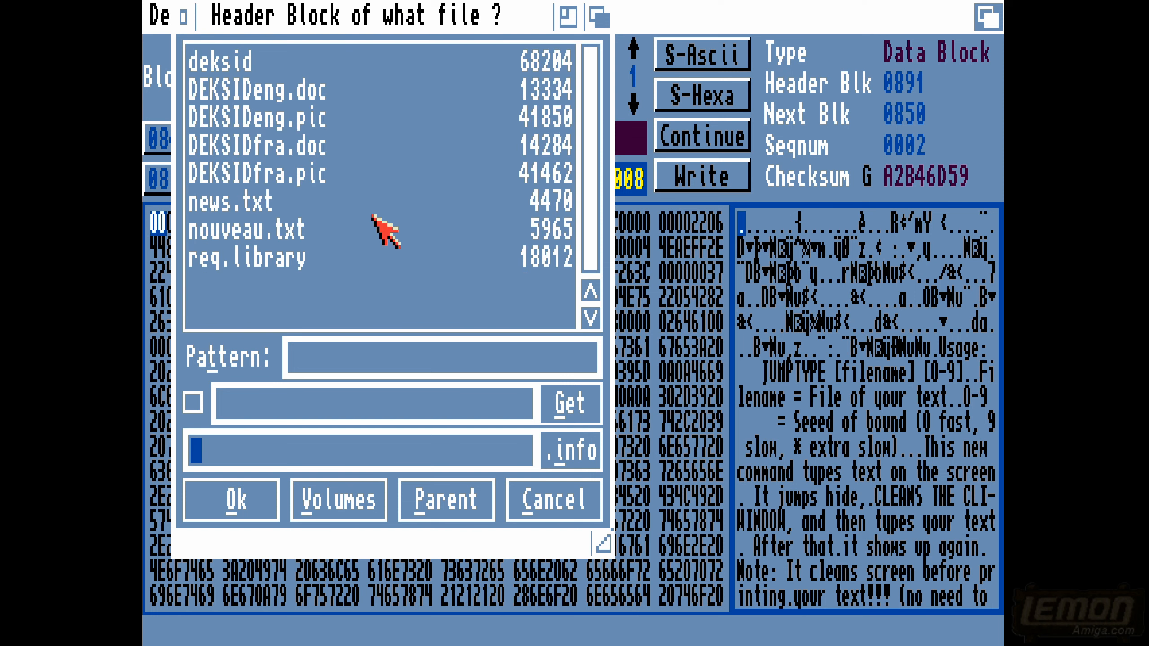
left_click(237, 203)
left_click(226, 503)
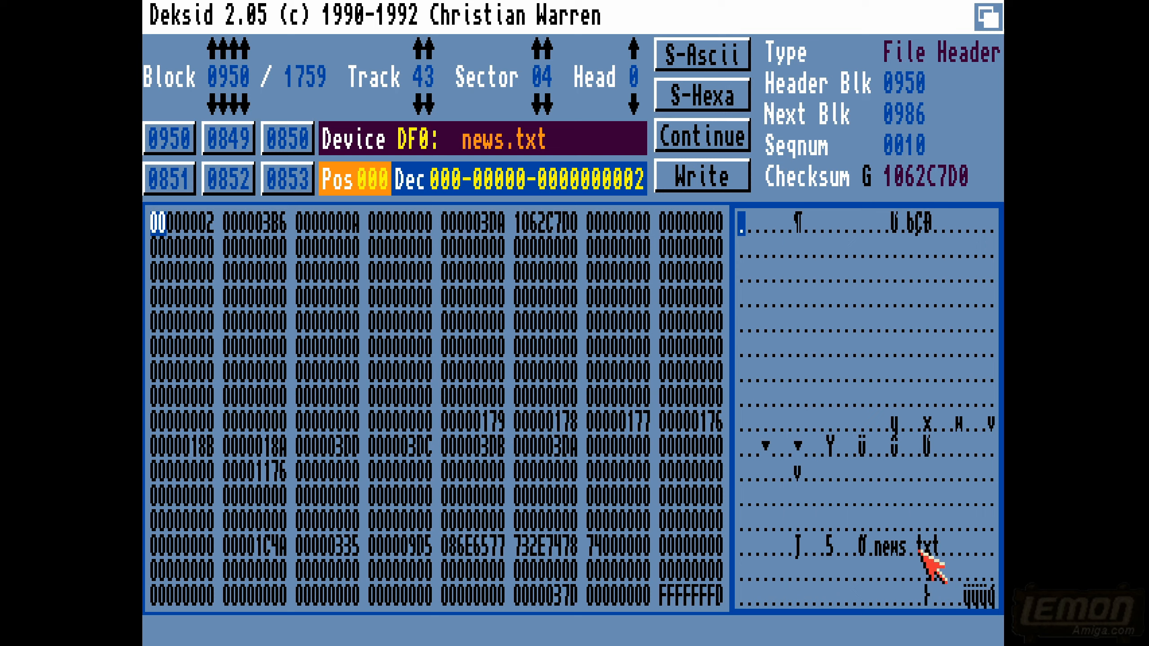
- Step back and forth through the disk blocks around the news.txt header, from 0952 down to 0947, ending on block 0949
key("Left")
key("Right")
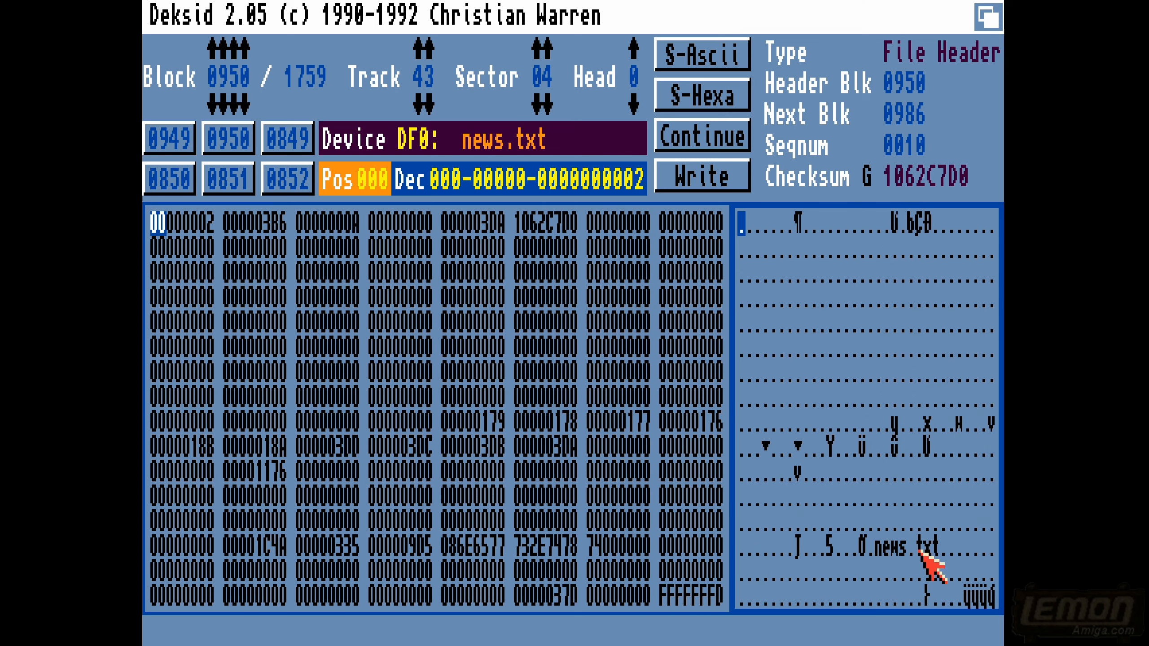
key("Right")
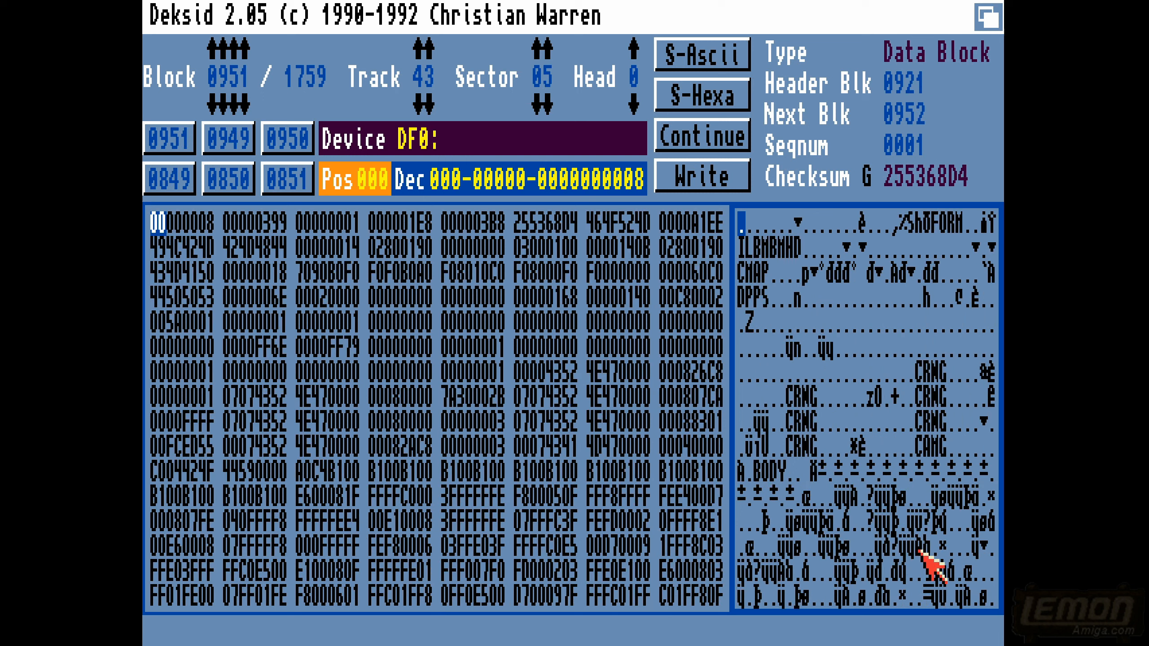
key("Right")
key("Left")
key("Left")
key("Left")
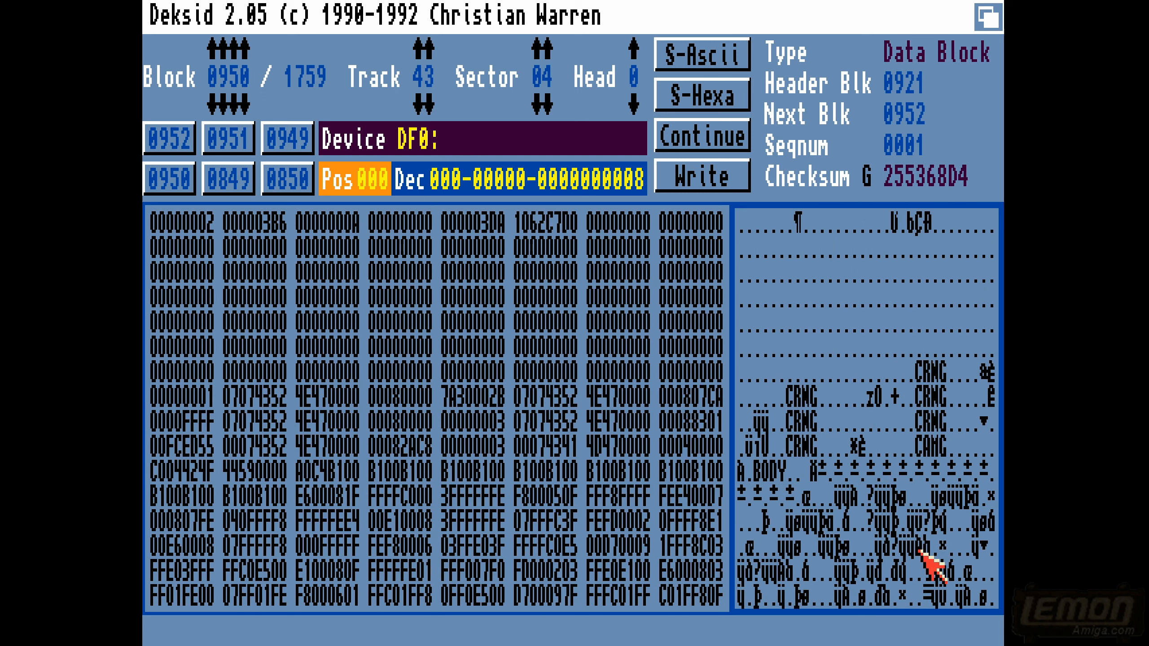
key("Left")
key("Left")
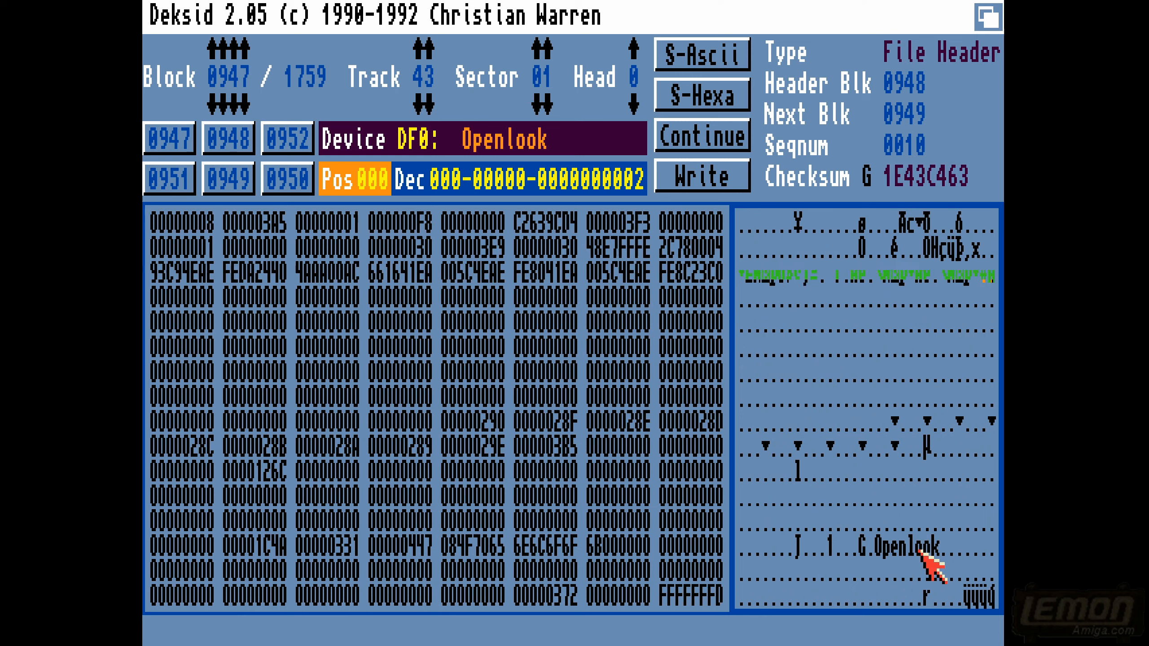
key("Right")
key("Right")
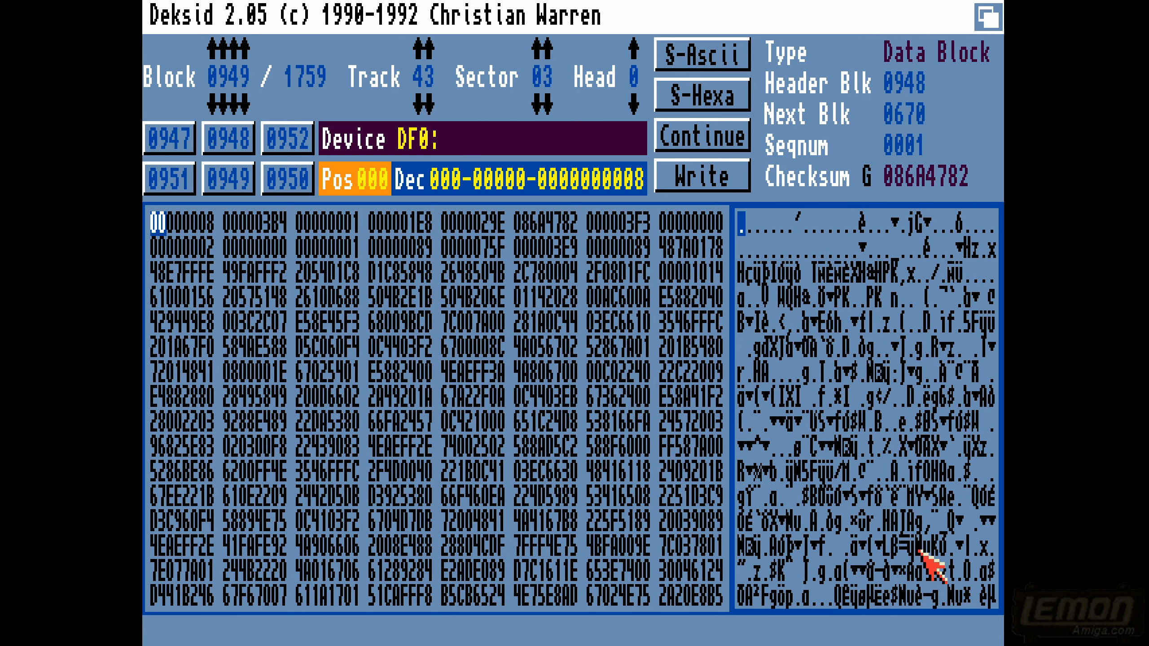
- Convert the ASCII text "help" to its hex, decimal and binary values with the Converter
right_click(290, 13)
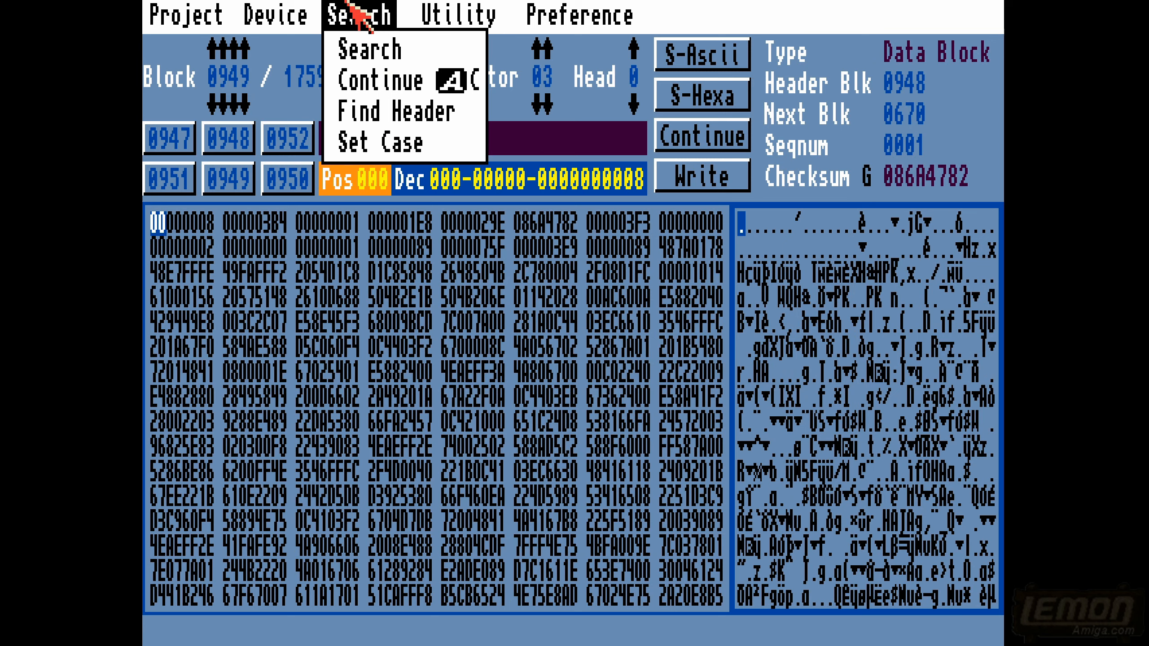
mouse_move(423, 9)
mouse_move(202, 16)
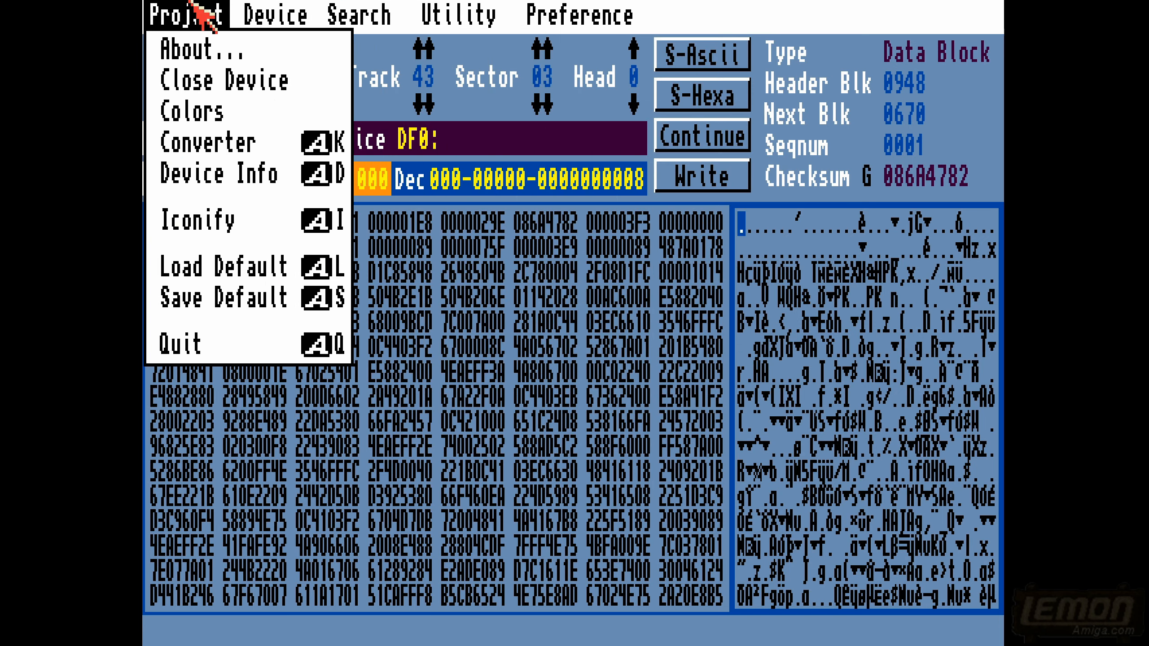
left_click(215, 150)
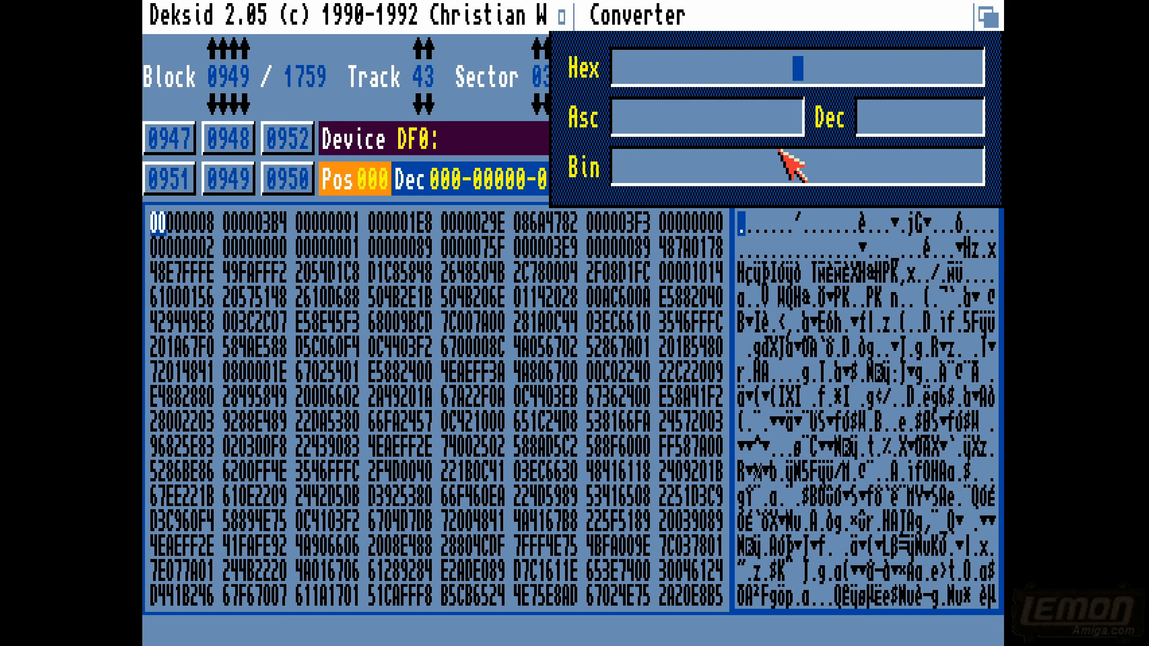
left_click(710, 119)
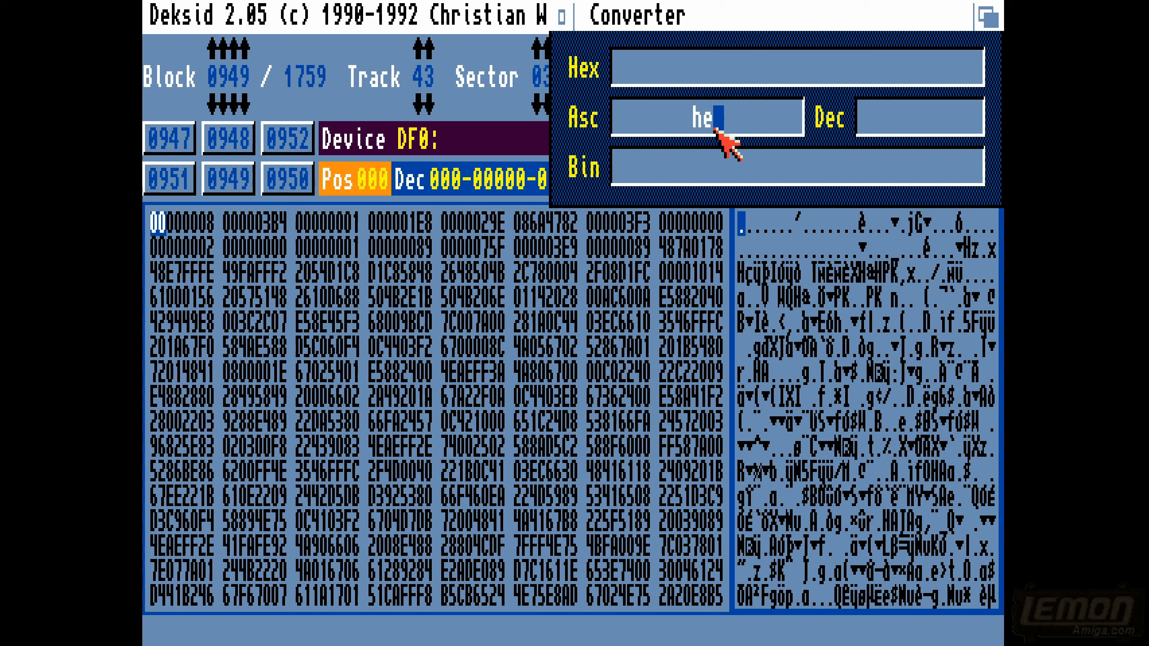
type("help")
key("Return")
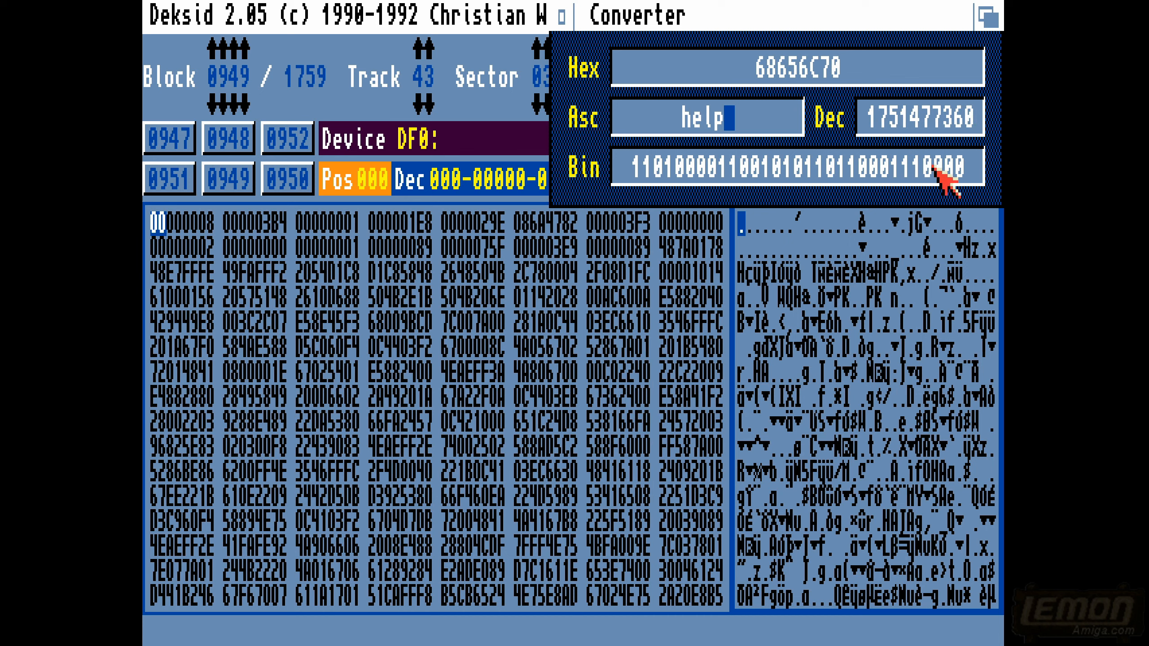
- Convert four dots "...." from ASCII to their hex, decimal and binary values, and close the Converter
key("BackSpace")
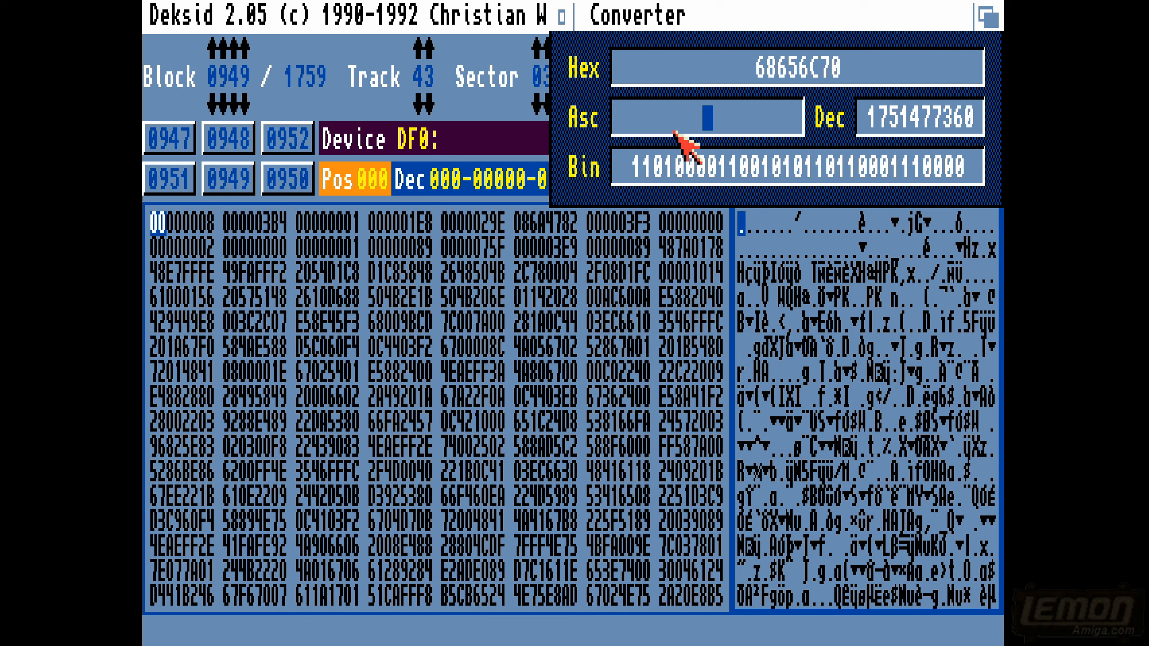
key("Return")
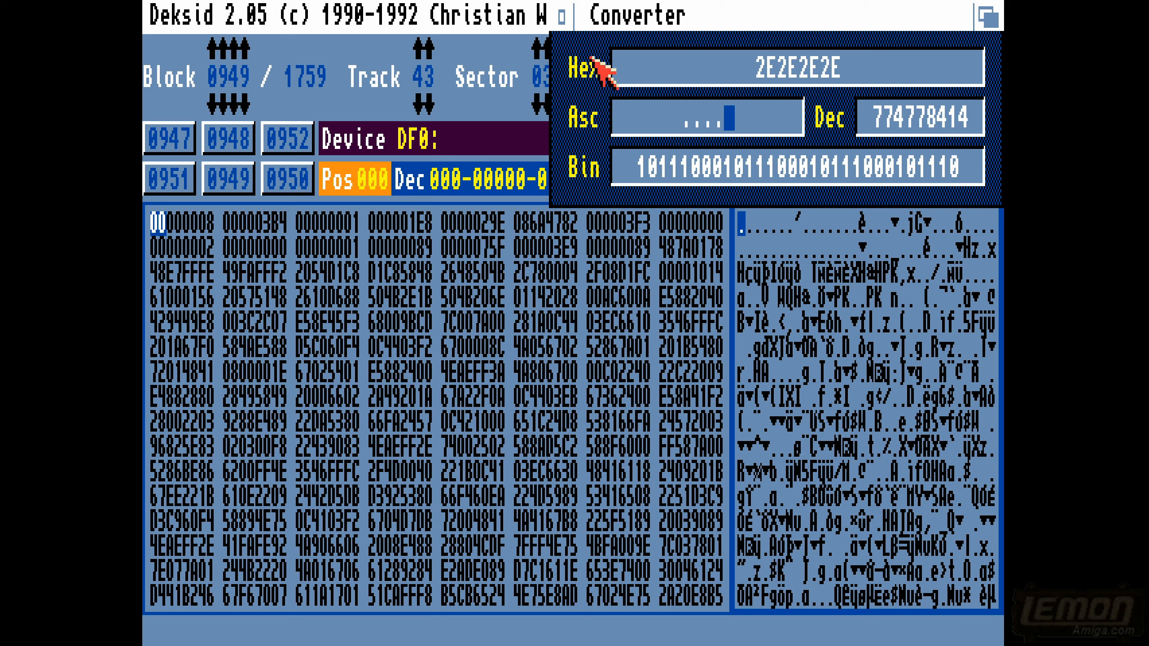
left_click(562, 17)
- View the color palette settings and cancel them without changing any color
right_click(244, 18)
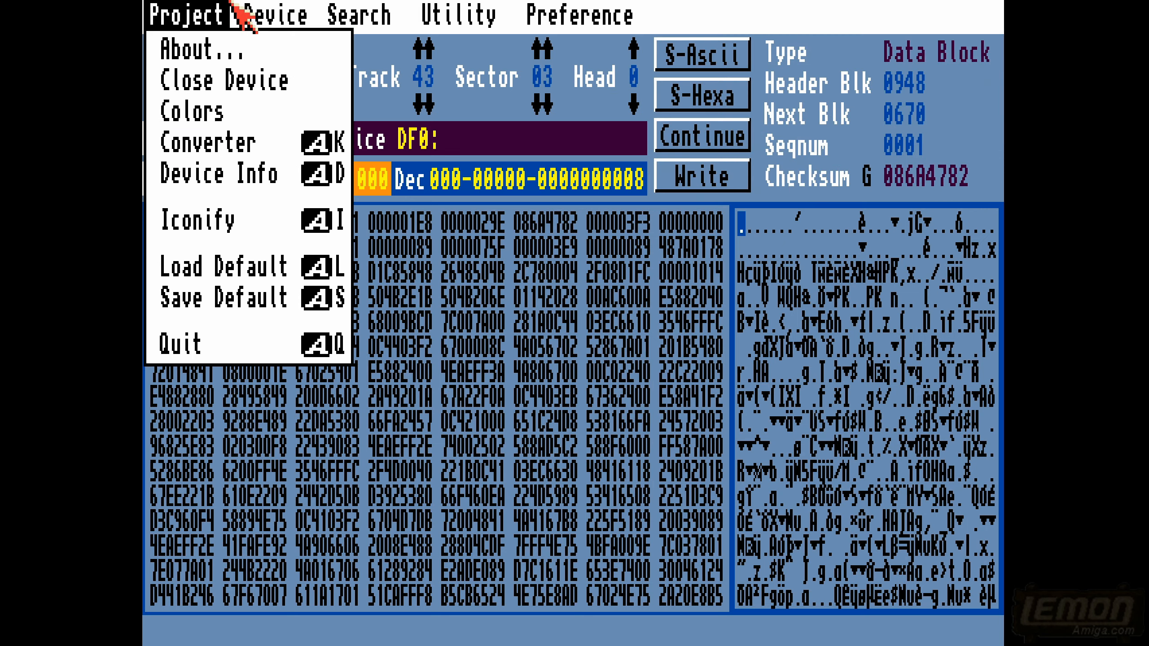
left_click(217, 113)
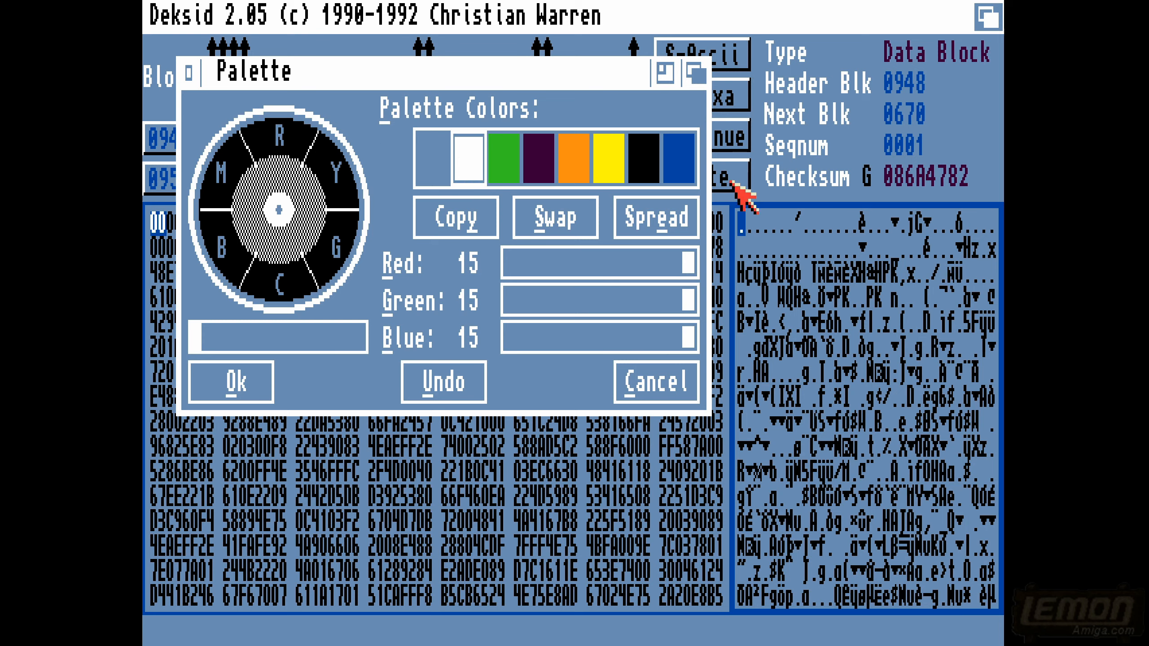
left_click(660, 384)
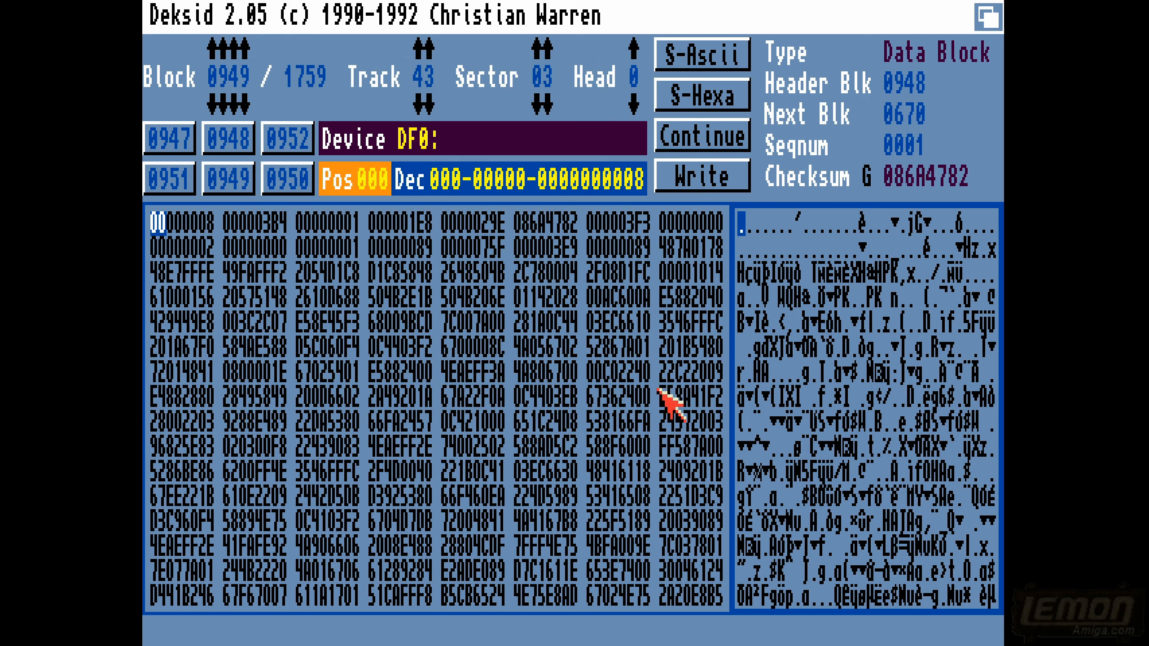
- Set both the entry and exit display frequency preferences to PAL and check that both options are selected
right_click(463, 6)
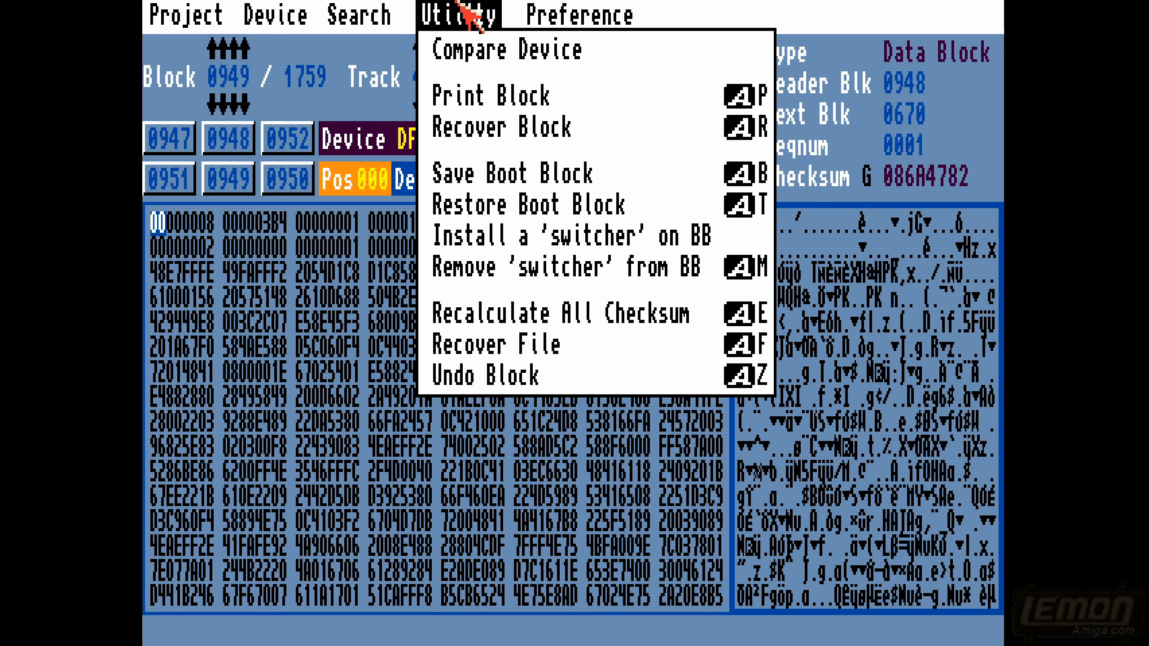
mouse_move(368, 7)
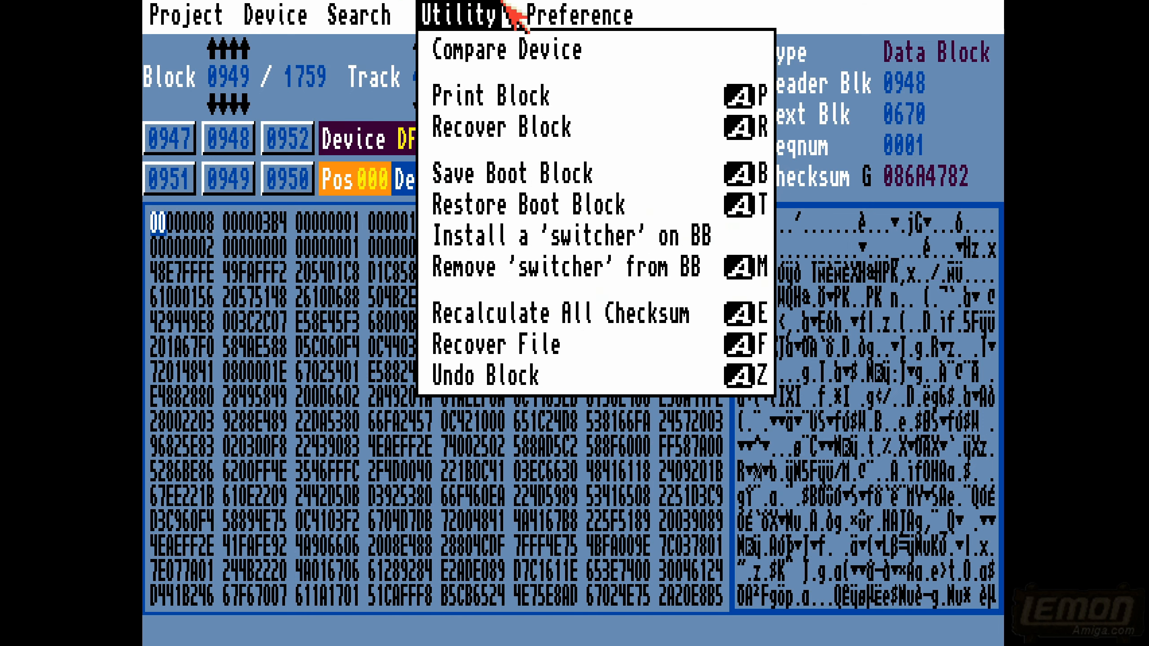
mouse_move(554, 14)
mouse_move(598, 263)
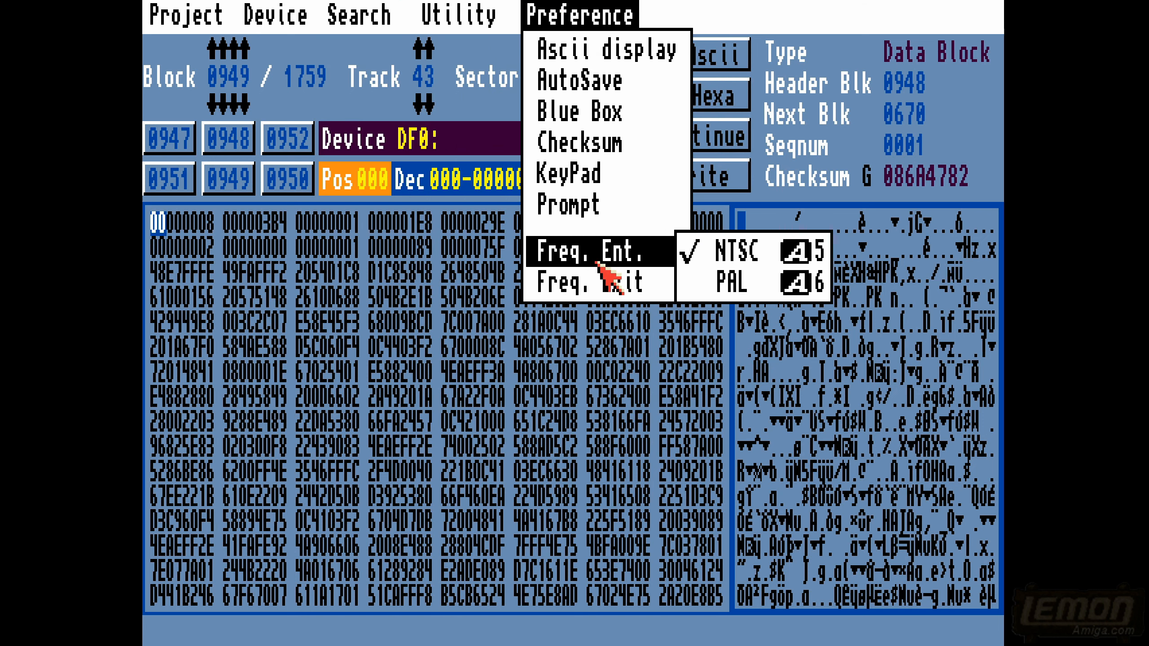
left_click(737, 274)
right_click(542, 13)
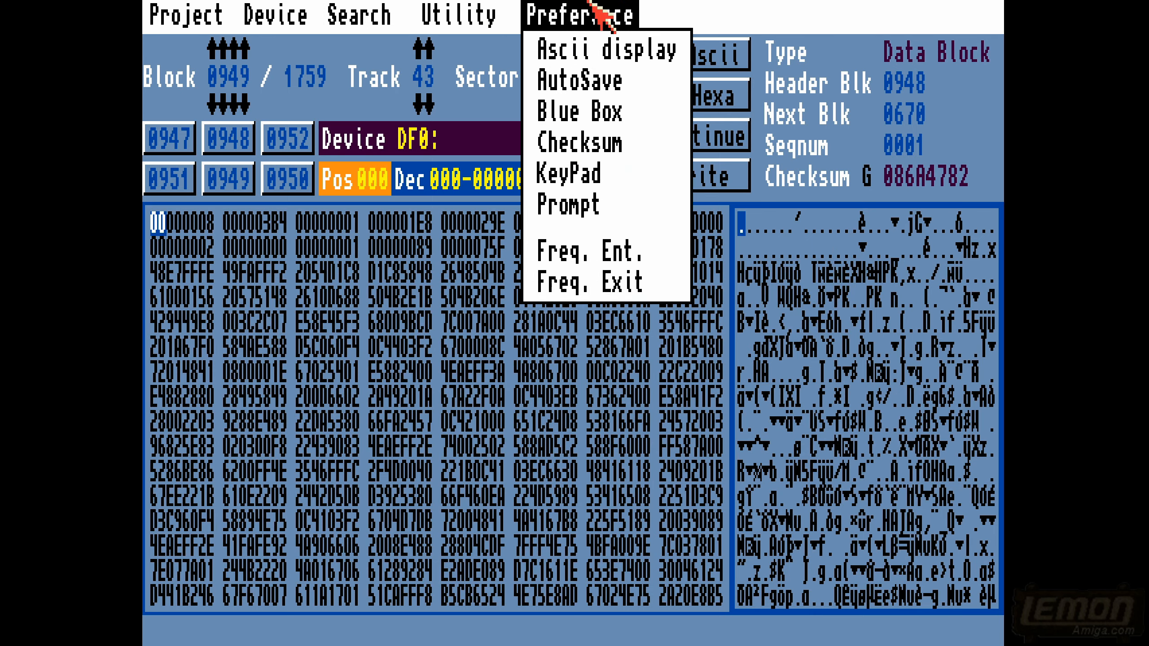
left_click(735, 315)
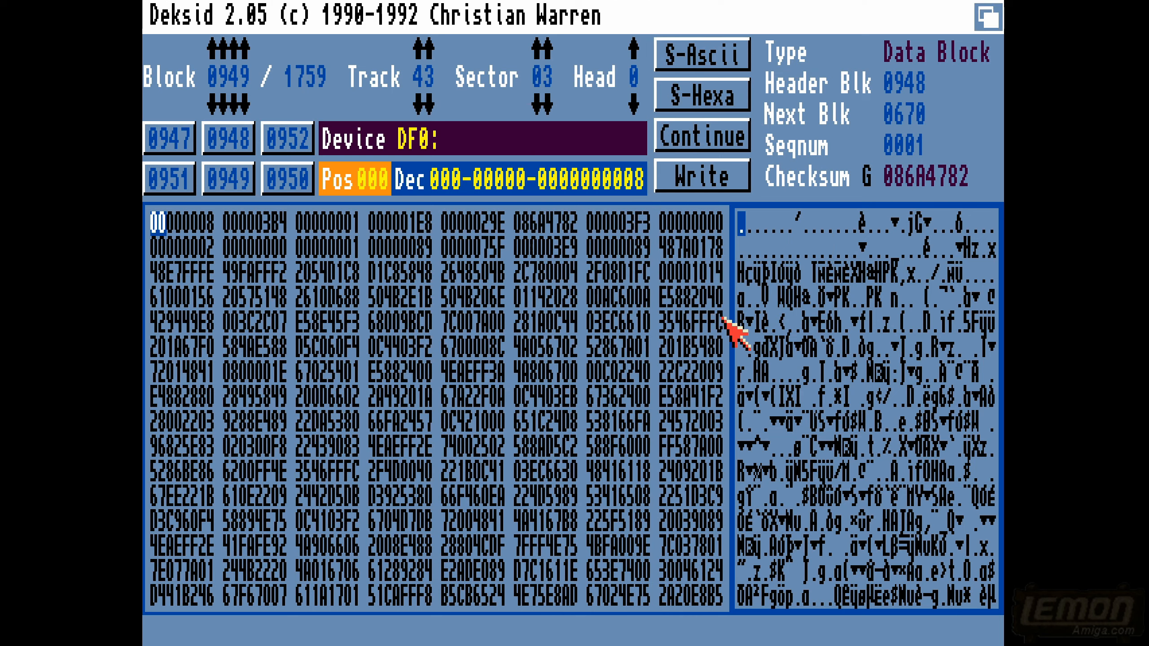
right_click(572, 12)
mouse_move(605, 253)
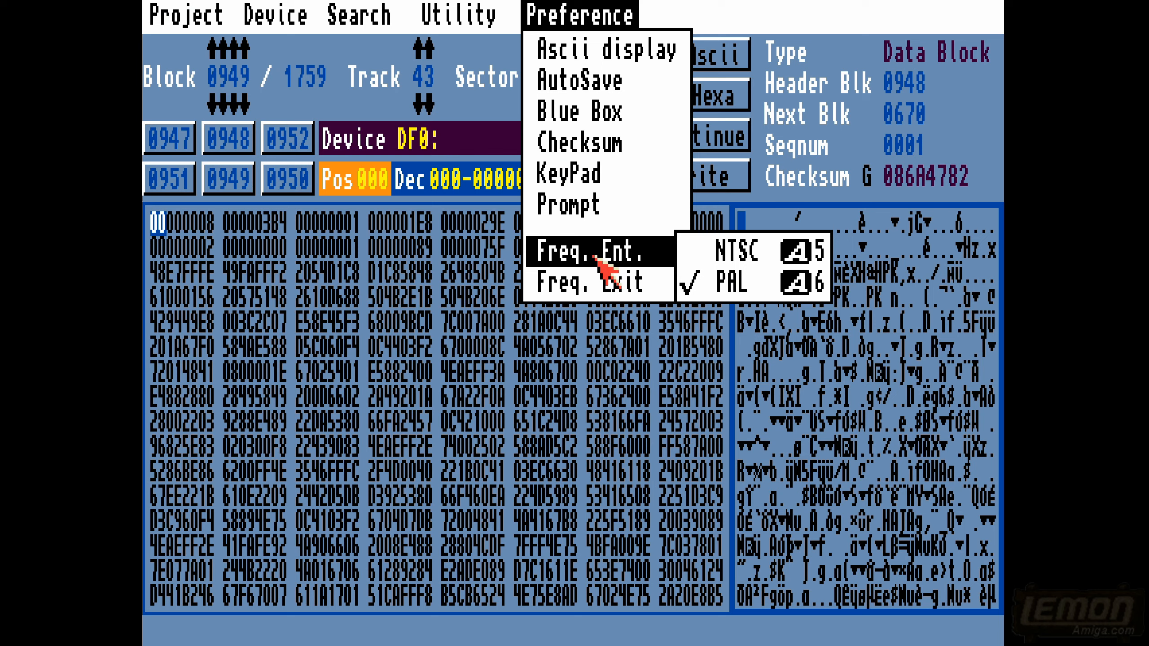
mouse_move(595, 273)
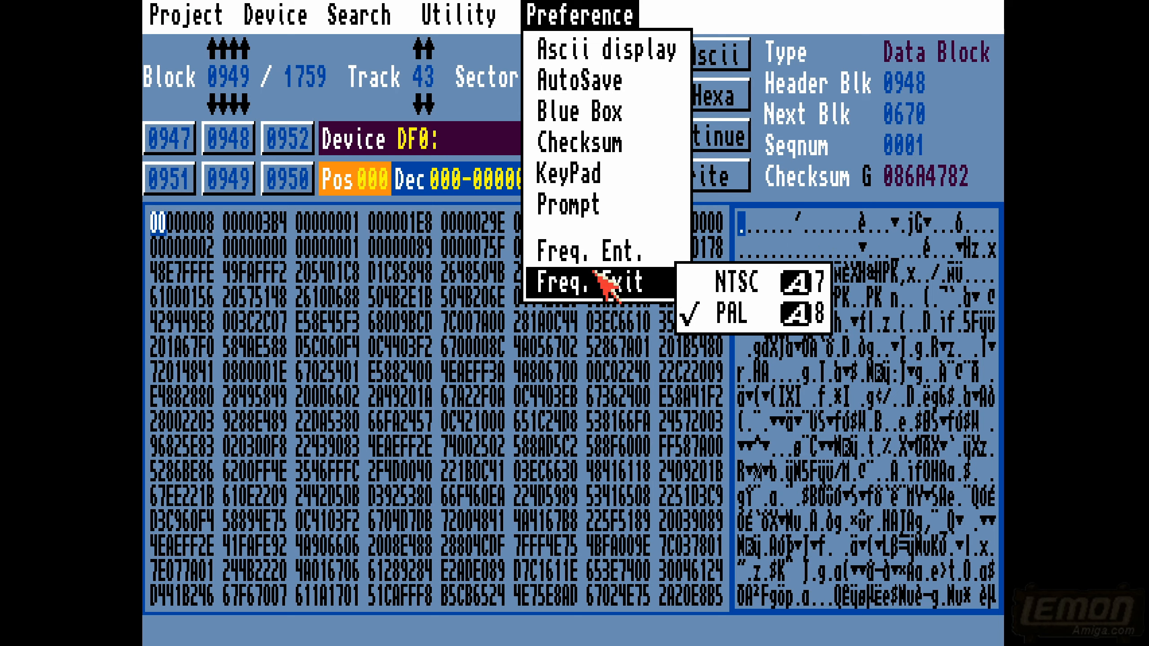
right_click(531, 2)
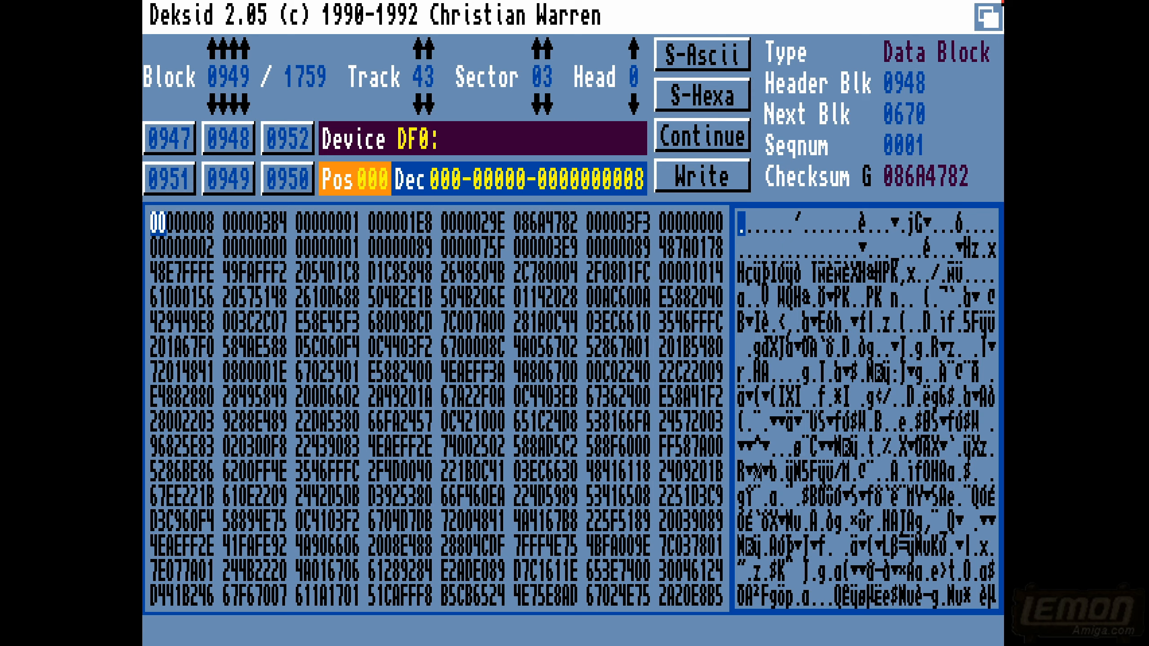
- Switch to the Workbench screen and bring the AmigaShell window in front of the Deksid_v2.05 drawer
left_click(999, 4)
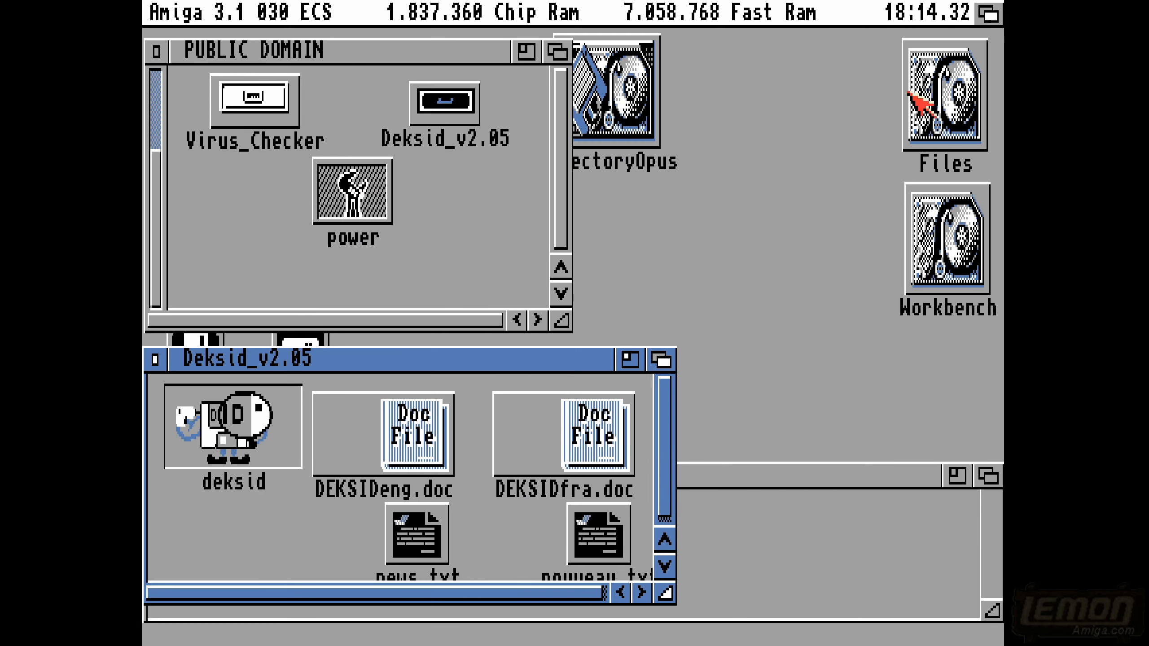
left_click(802, 530)
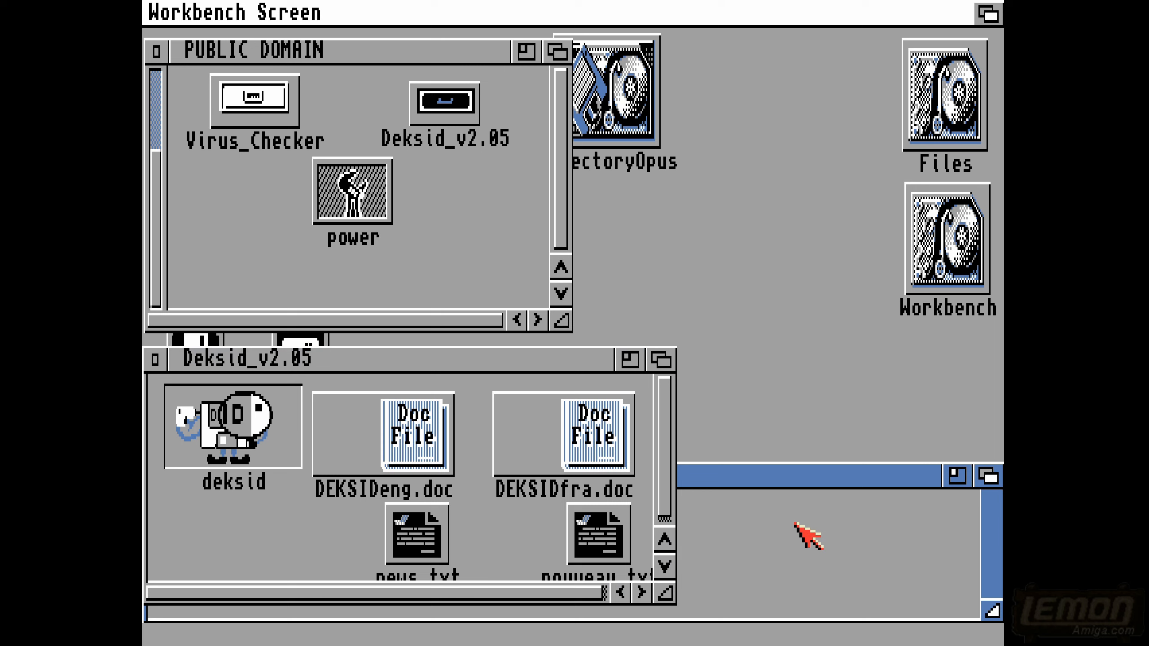
left_click(987, 479)
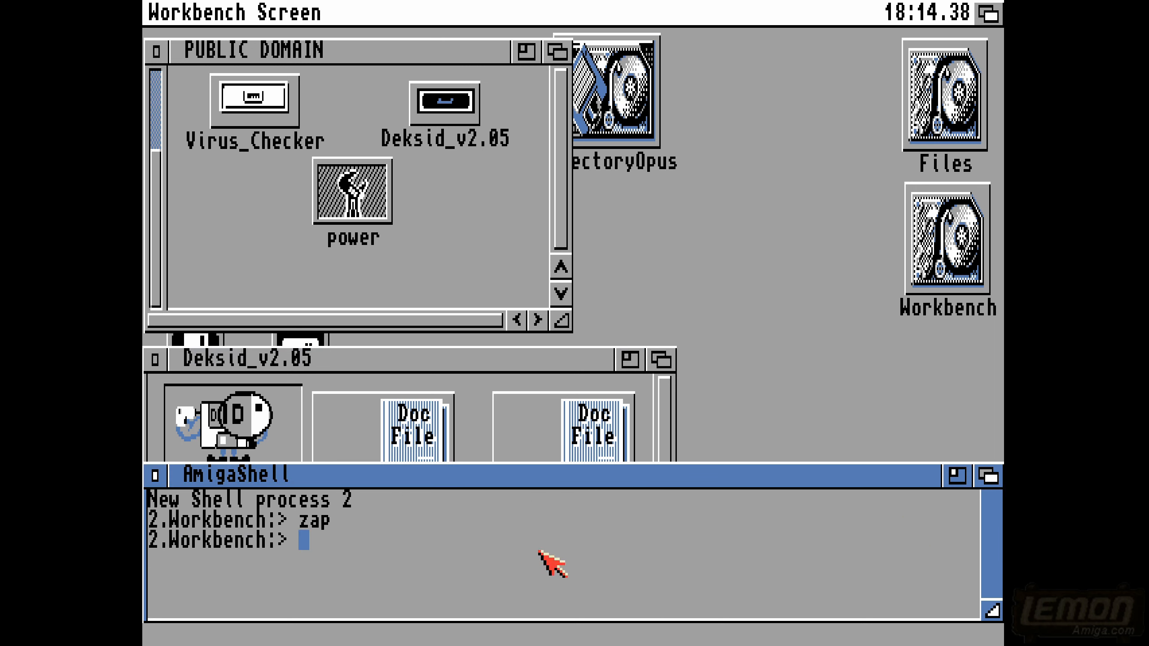
- Try to change the shell's current directory to df0: while Deksid still has the floppy drive open
type("cd df0:")
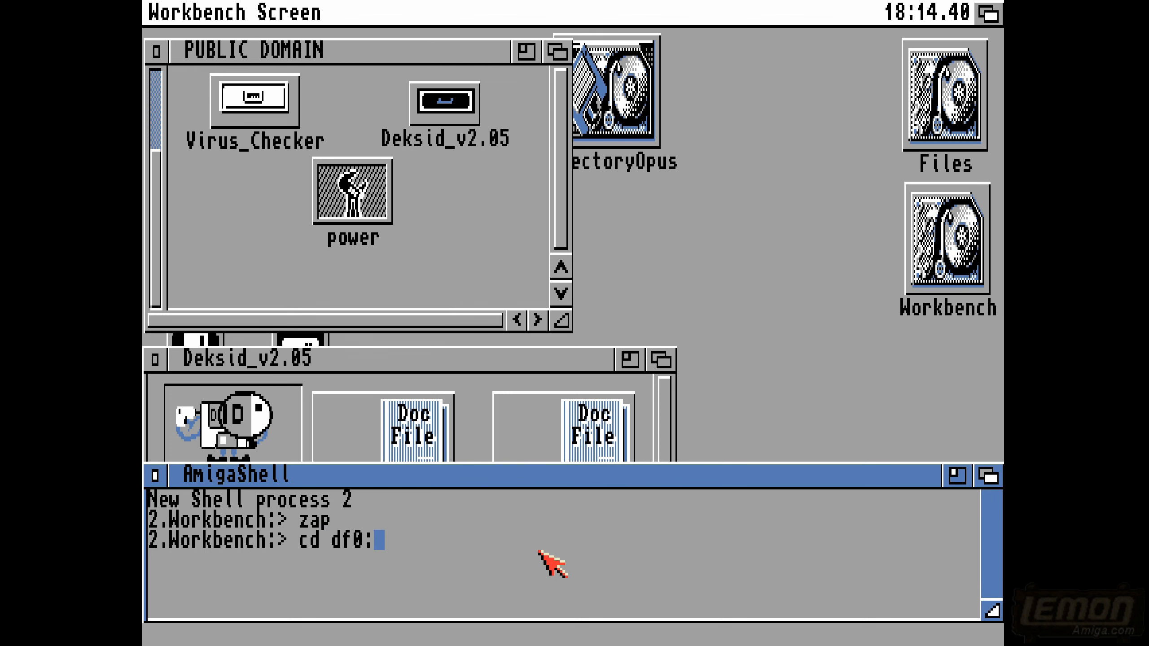
key("Return")
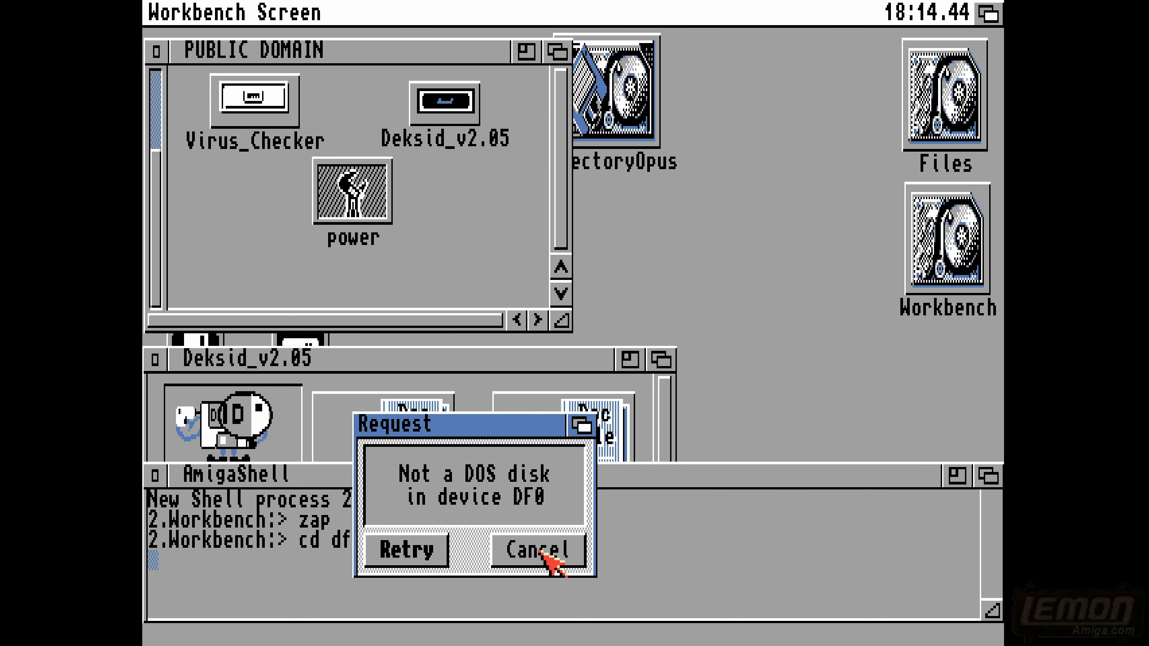
left_click(538, 550)
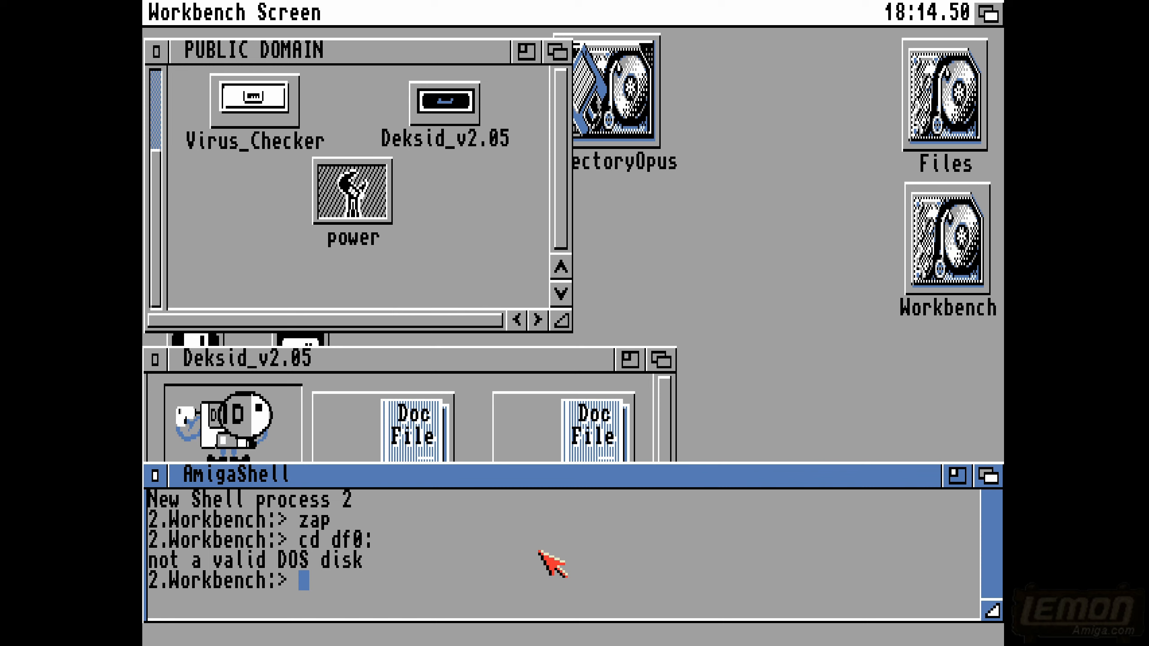
- Switch back to the Deksid screen and quit the program
left_click(1001, 2)
left_click(1002, 1)
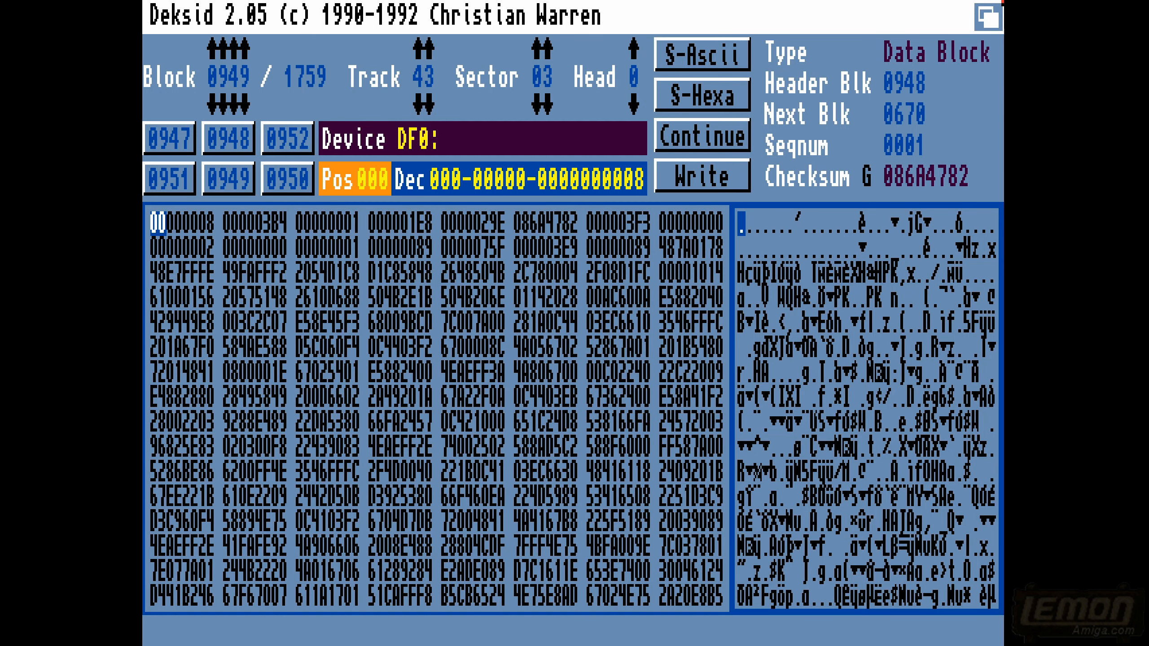
right_click(167, 13)
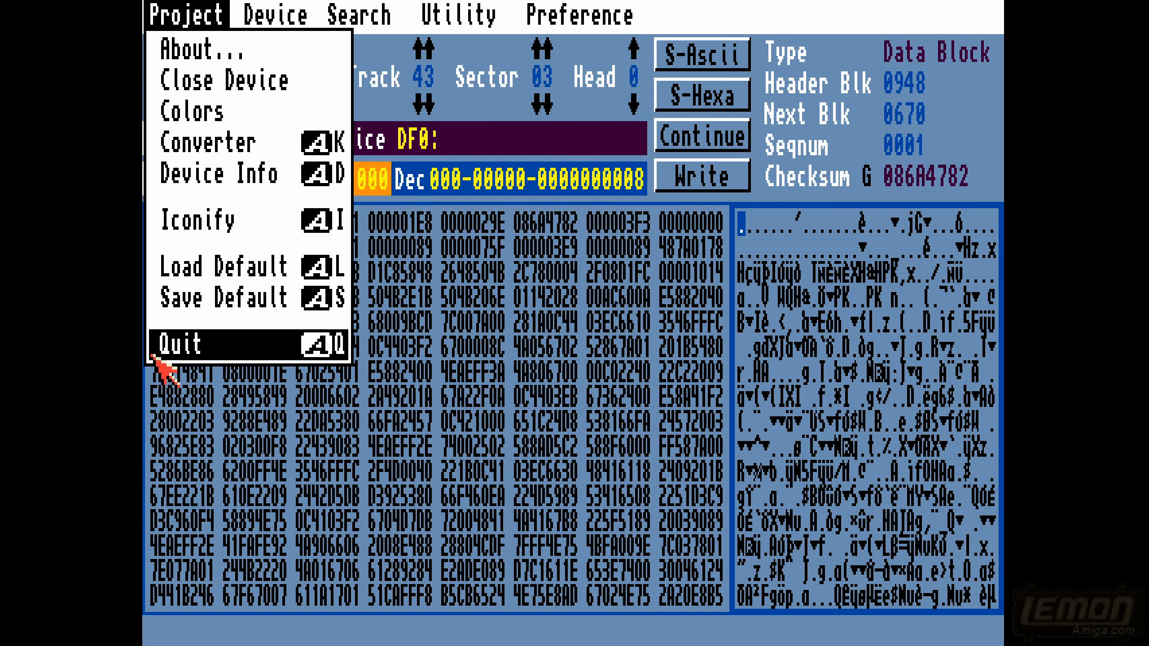
right_click(181, 344)
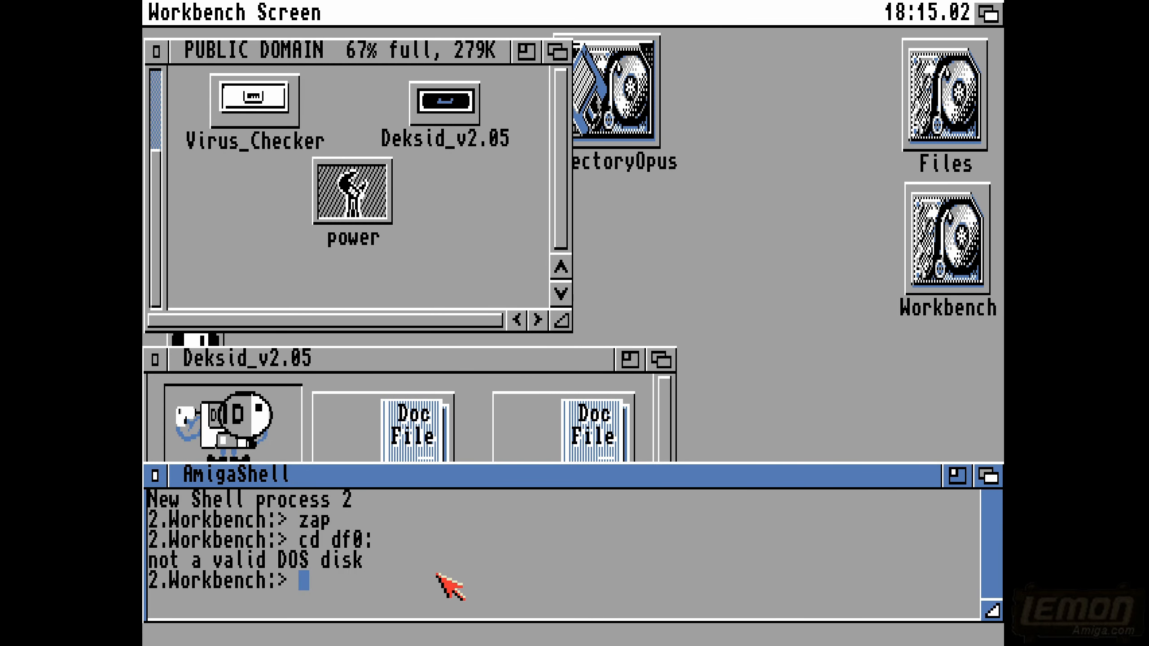
- Change the shell to the c directory on df0: and list its files with dir, enlarging the window to show the whole listing
key("Up")
key("Return")
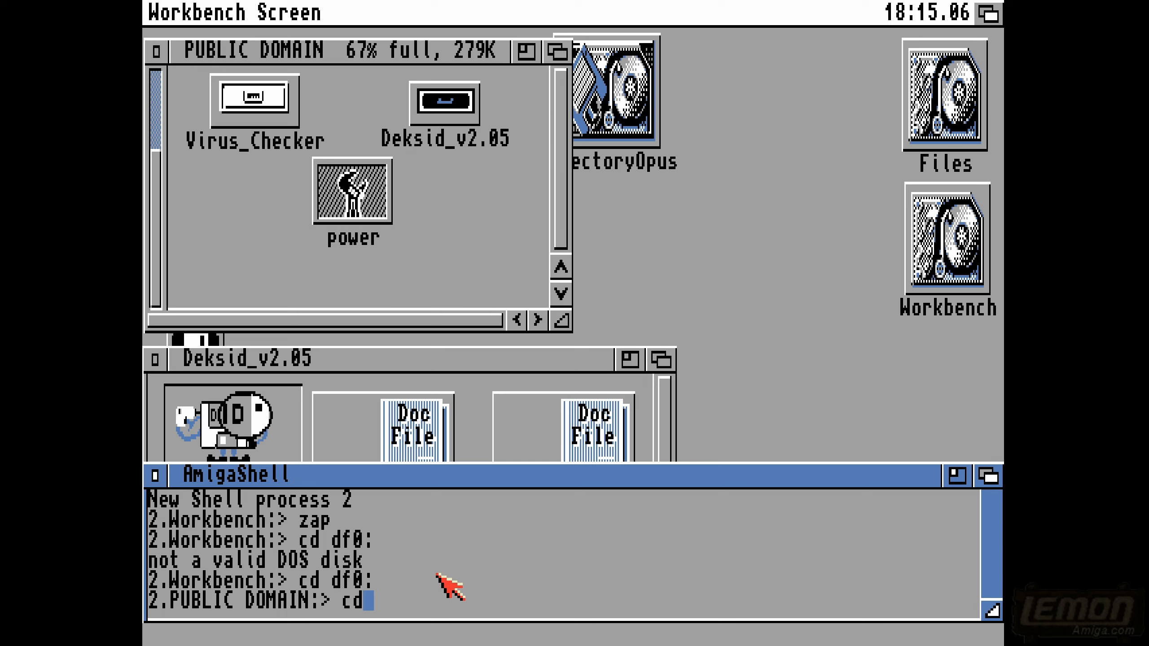
type("cd c")
key("Return")
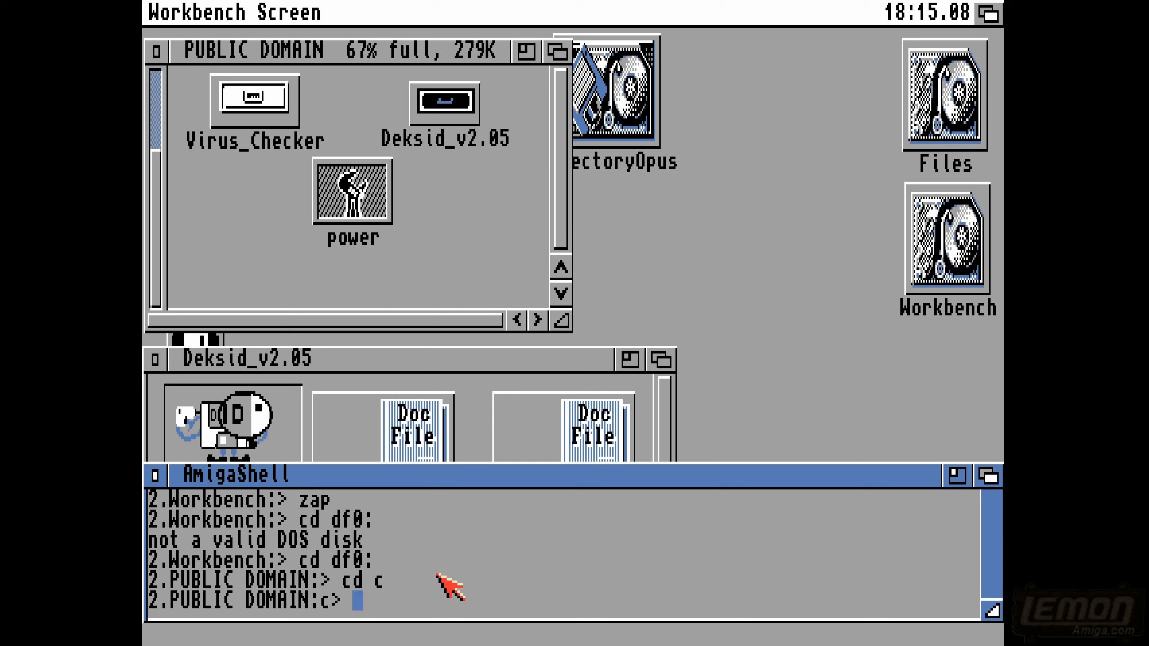
key("Return")
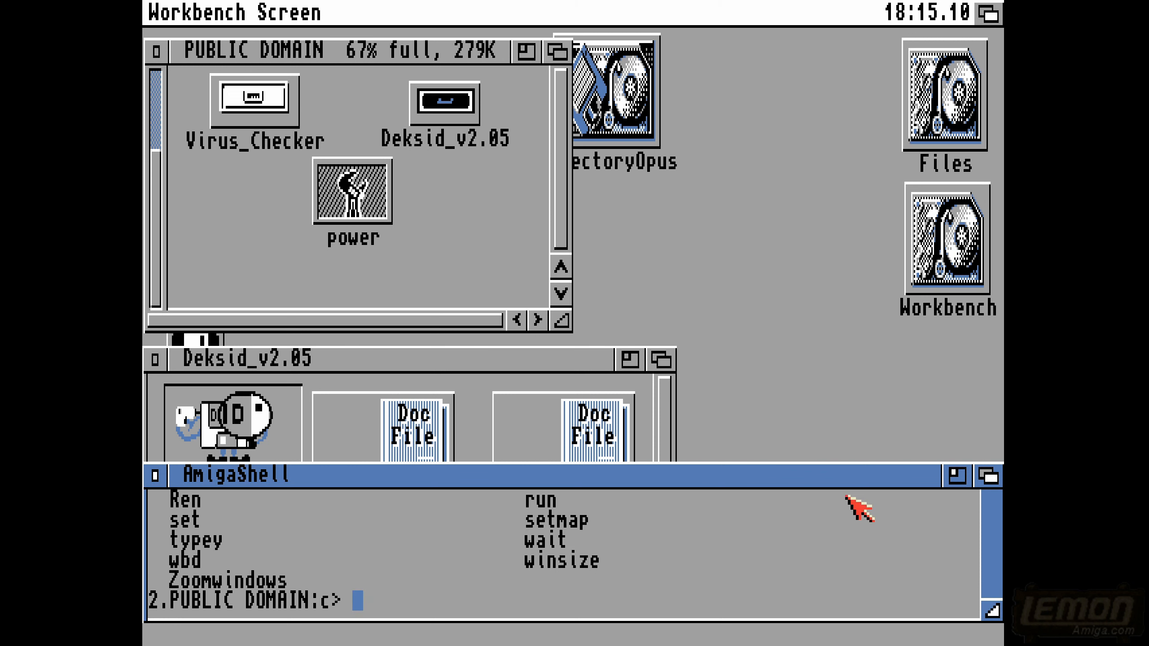
left_click_drag(824, 463, 821, 279)
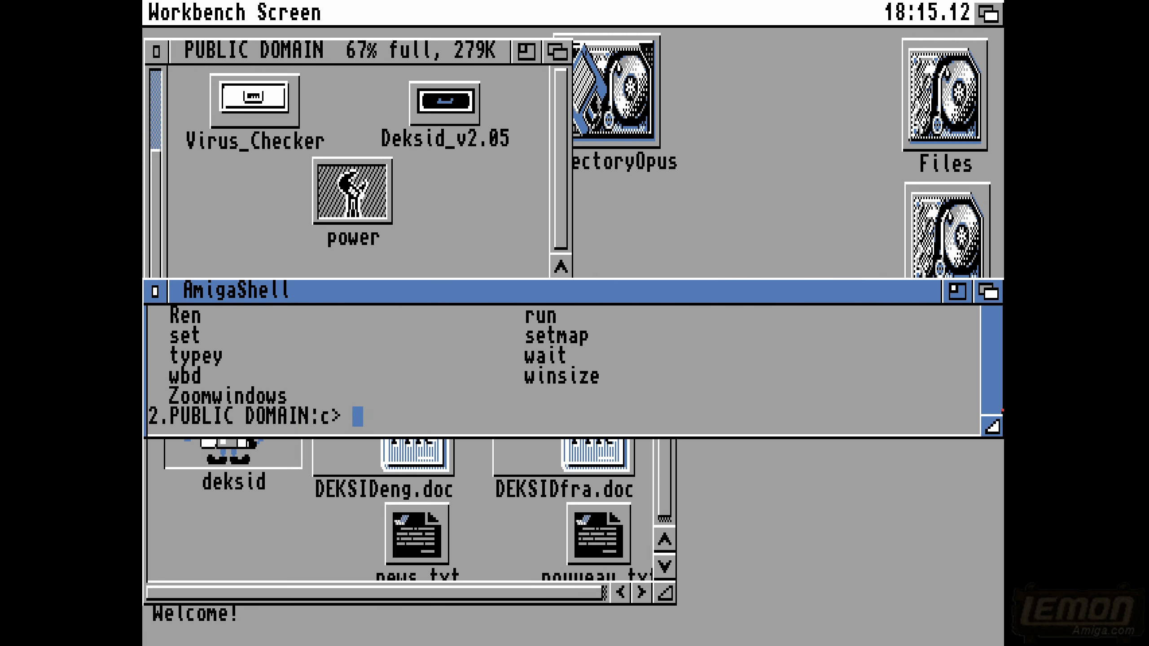
left_click_drag(990, 430, 993, 636)
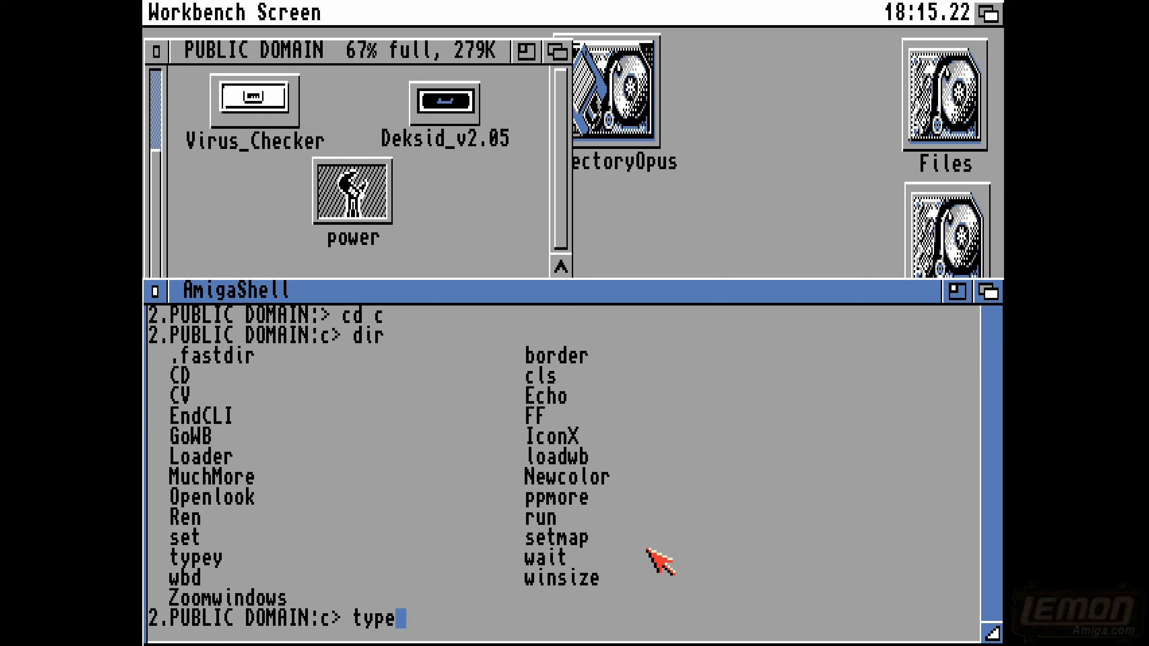
- Run the typey command and enlarge the AmigaShell window to show its full usage text
key("Return")
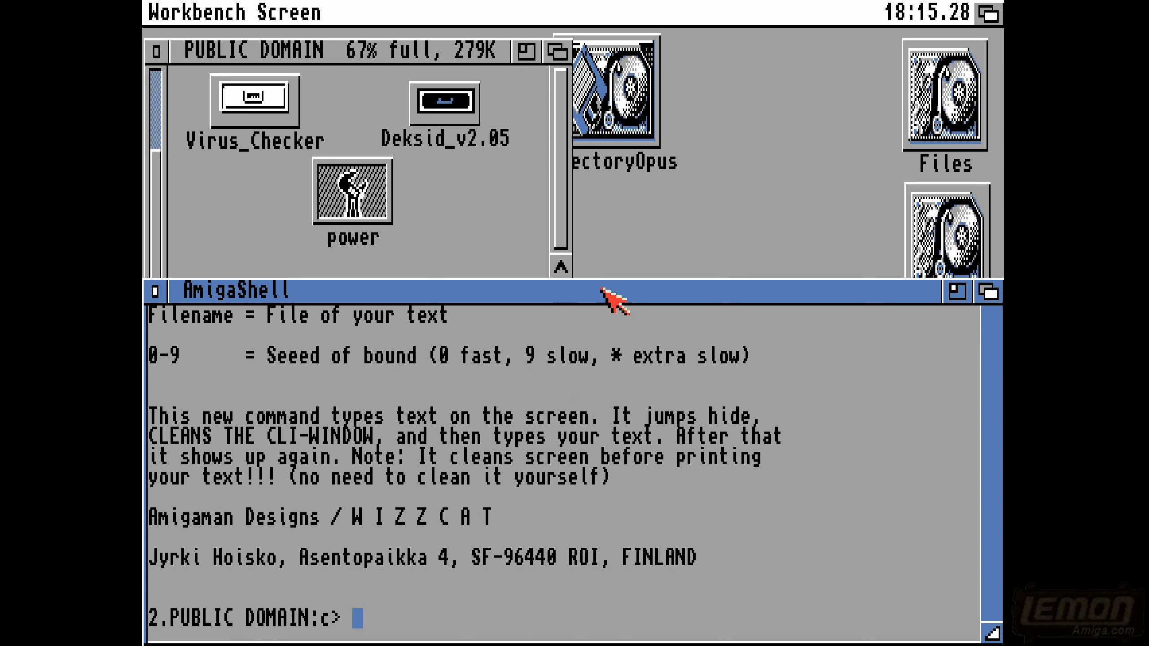
left_click_drag(744, 300, 746, 164)
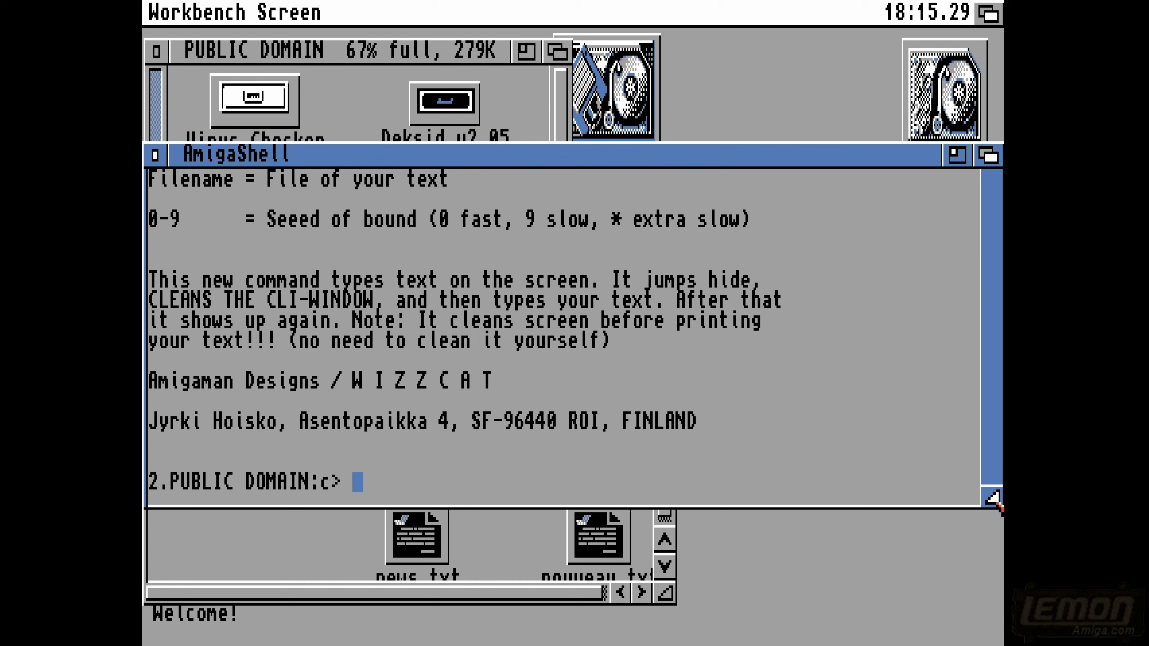
left_click_drag(995, 503, 997, 639)
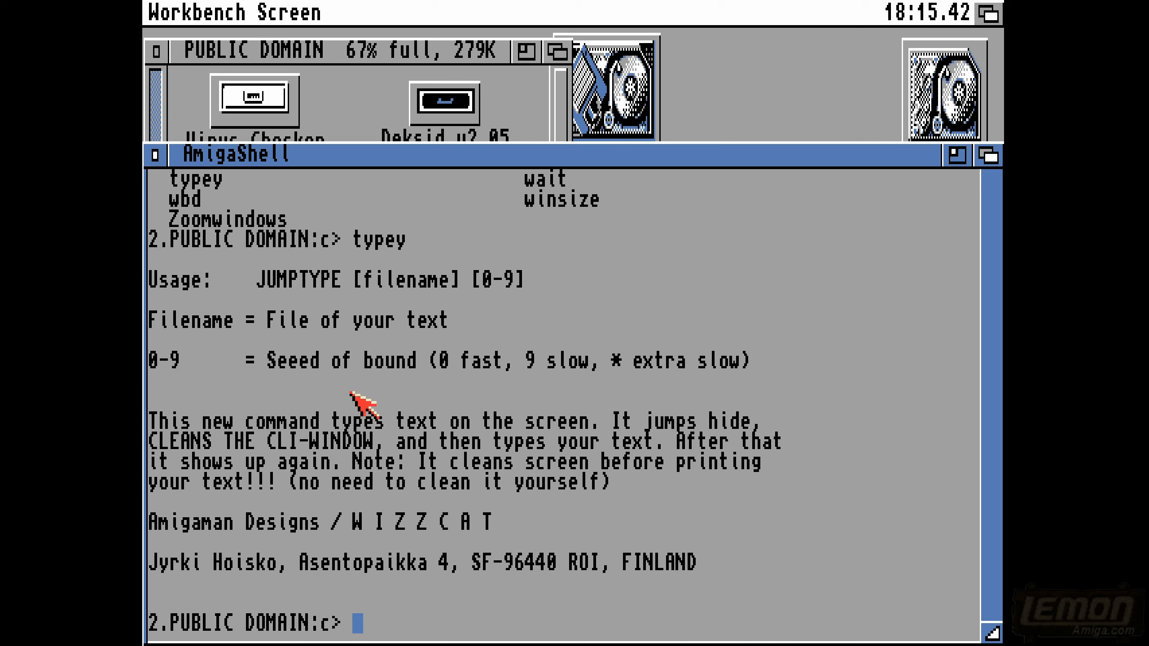
- Run typey on s:startup-sequence with a speed value of 5
key("Up")
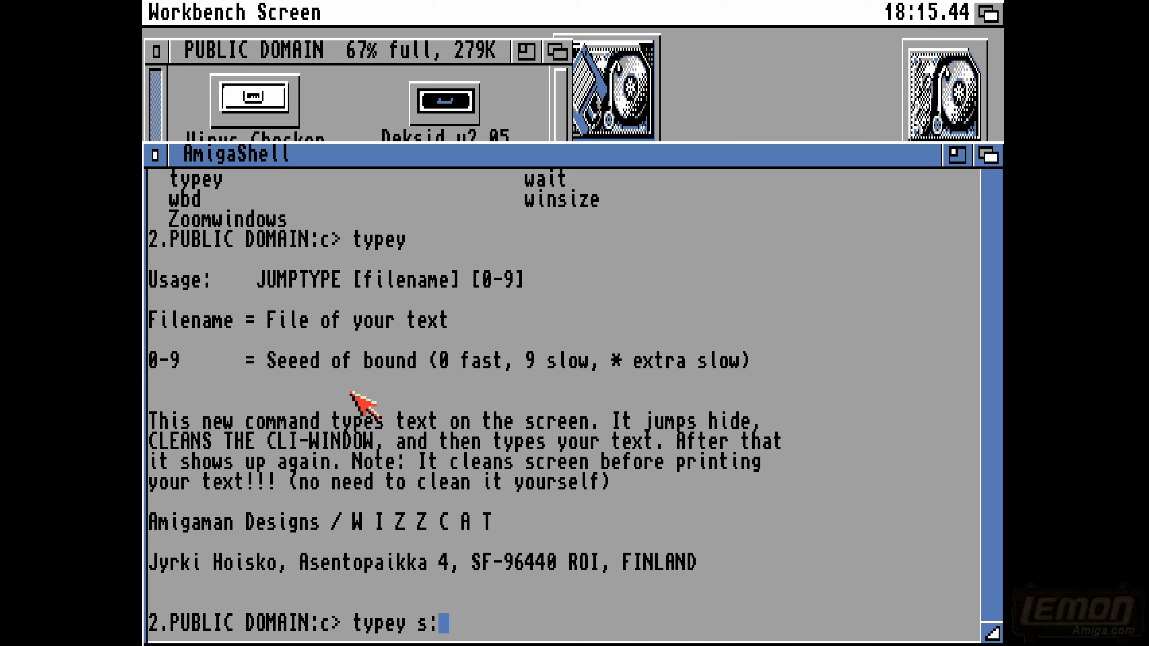
type("s:startup-sequence 5")
key("Return")
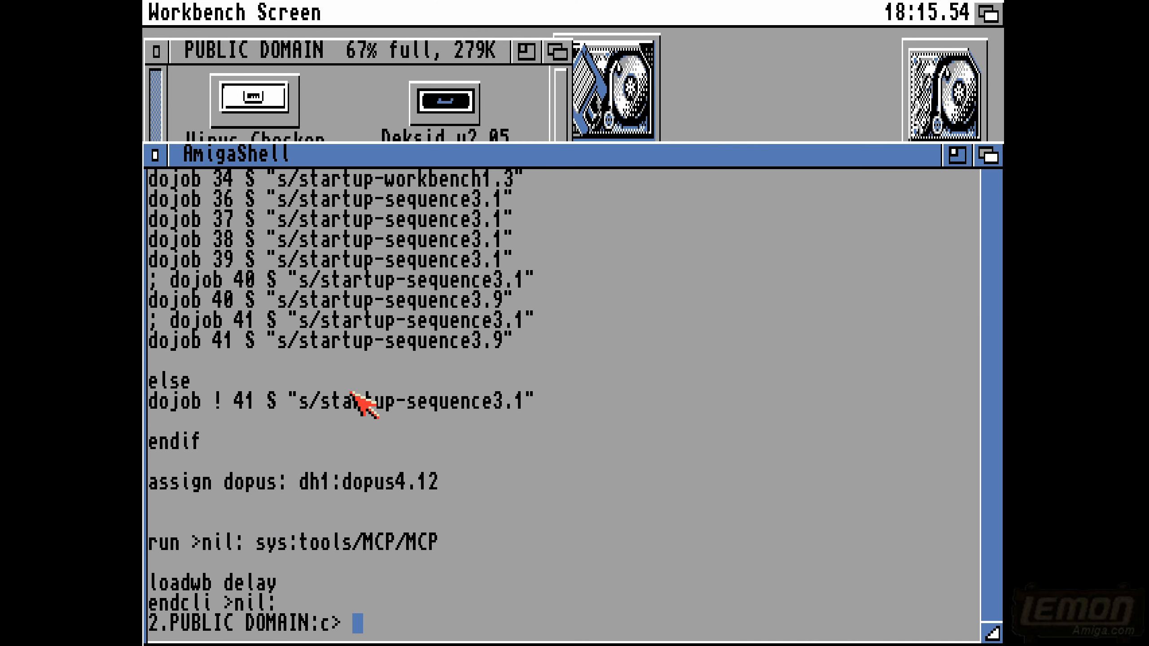
- Edit the recalled command to run typey on df0:s/startup-sequence with a speed value of 1
key("Up")
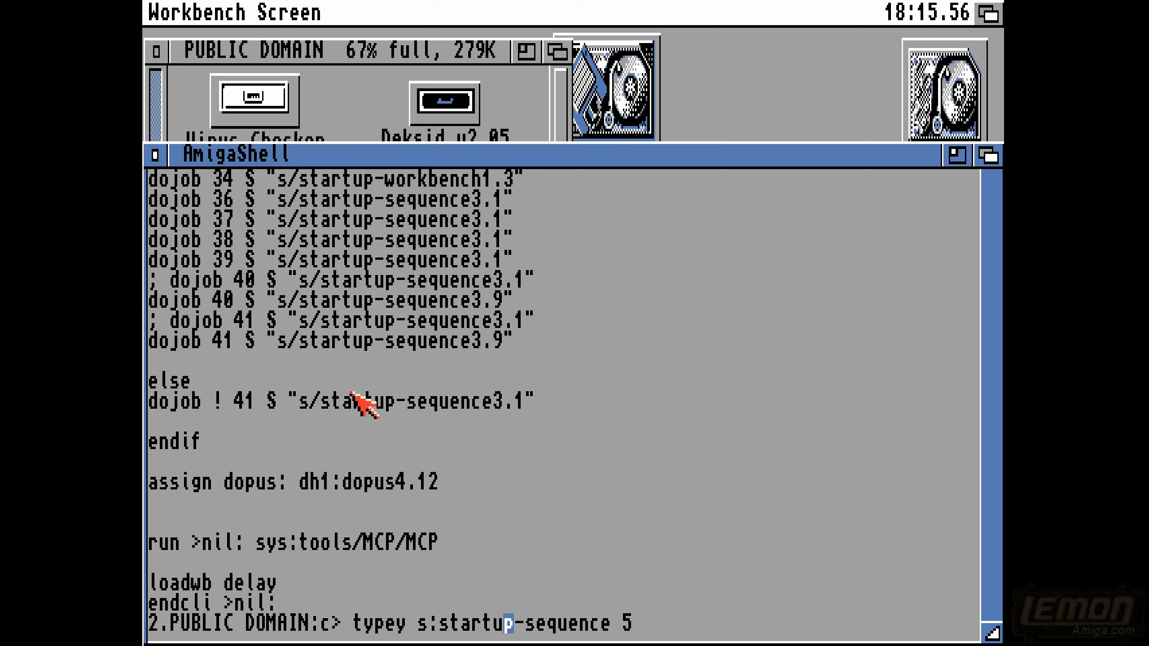
key("BackSpace")
type("df0:")
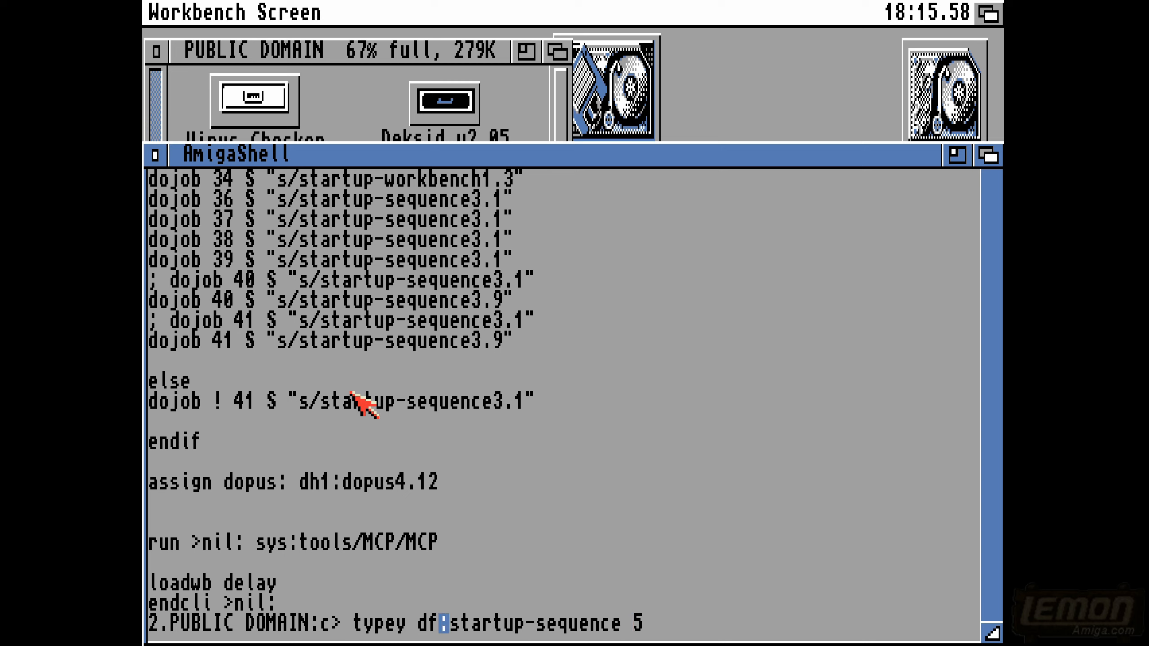
type("s")
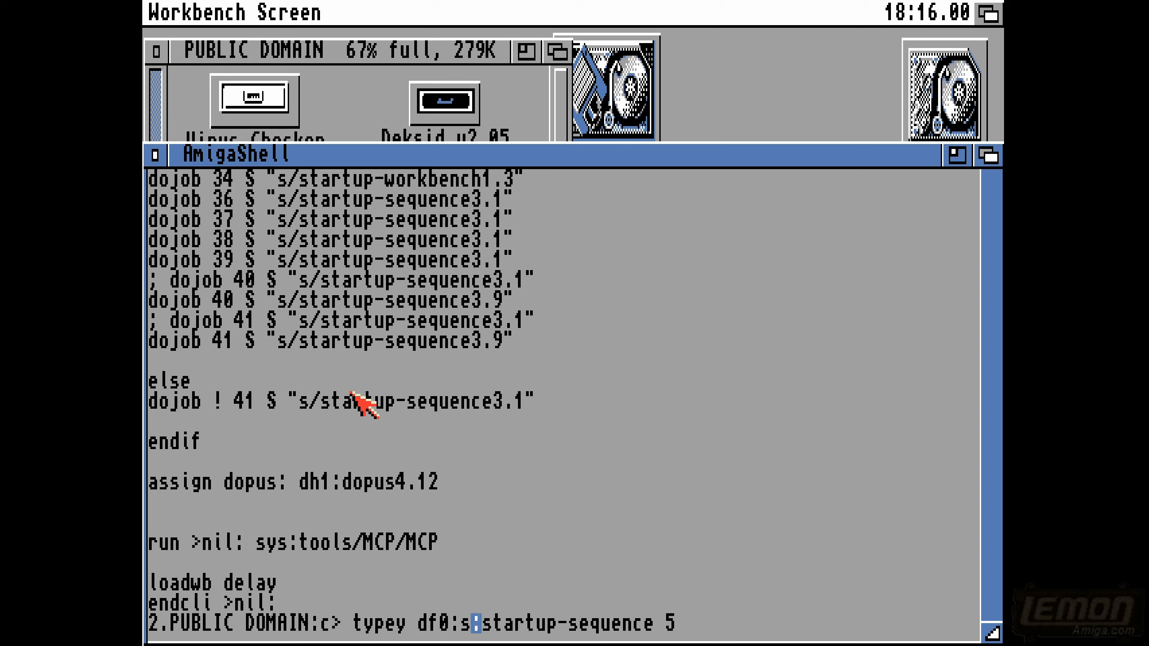
type("/")
key("Right")
key("Right")
key("Right")
key("Right")
key("Right")
key("Delete")
type("1")
key("Return")
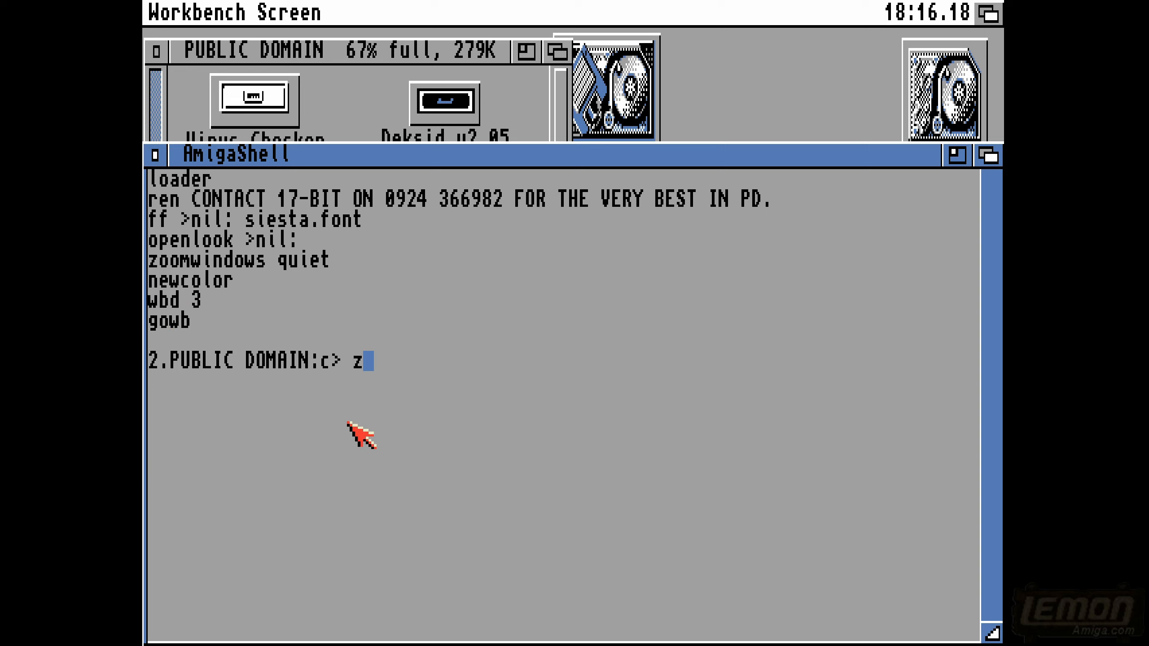
- Run zoomwindows quiet in the shell and test the window effect by opening and closing the Files disk
type("dows quiet")
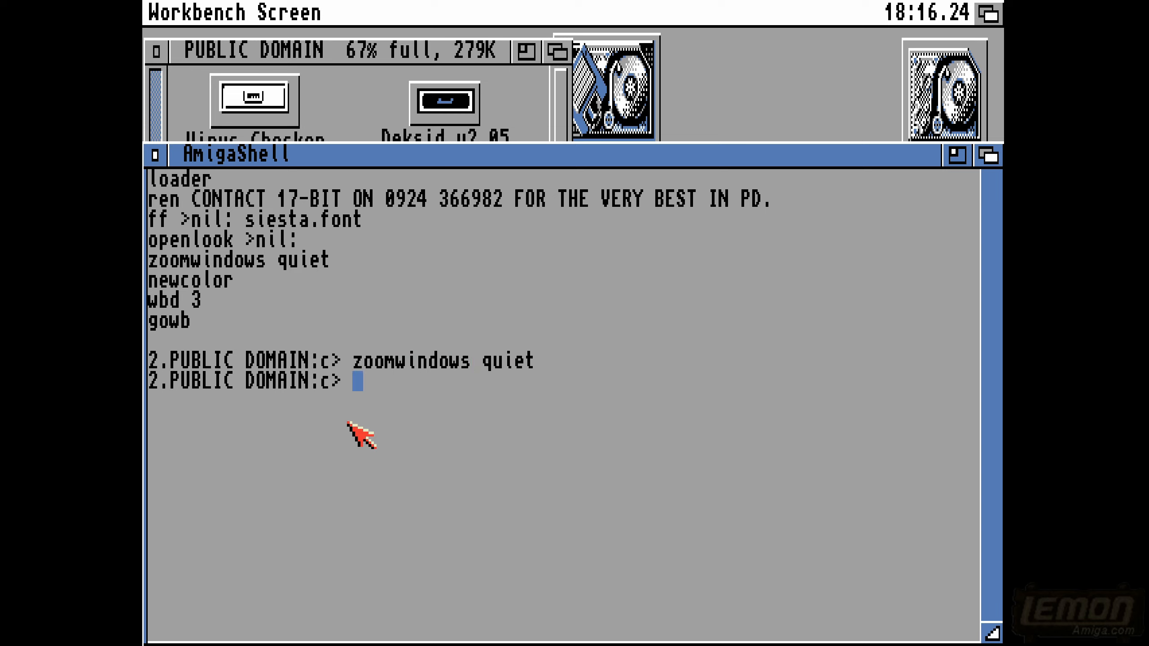
double_click(950, 108)
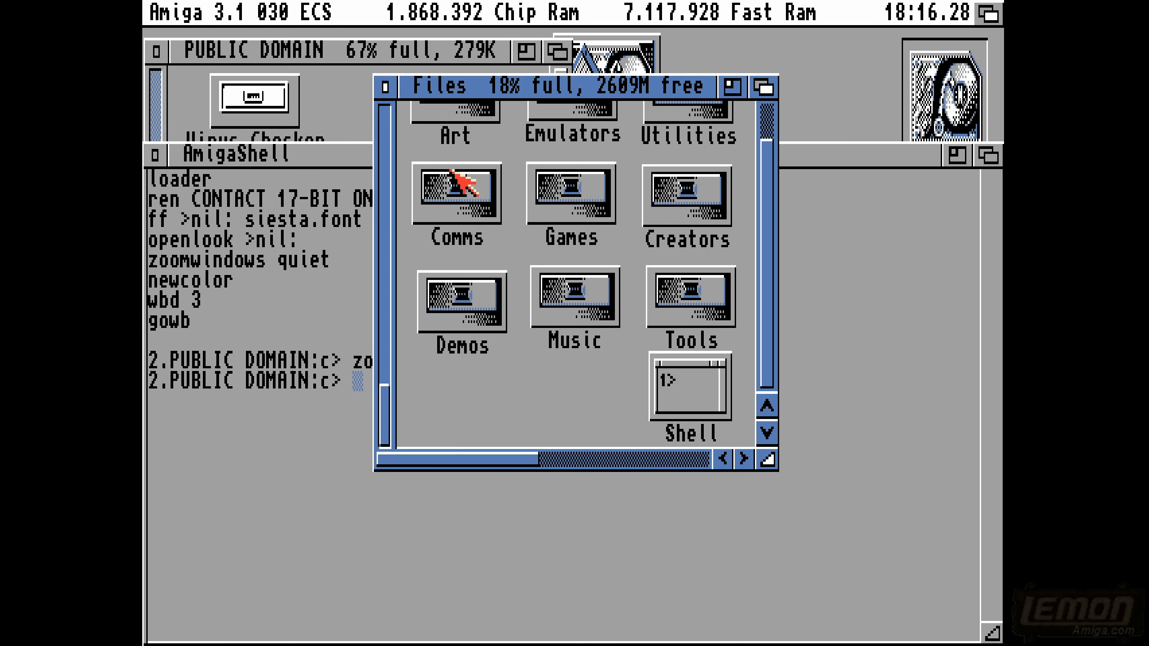
left_click(384, 86)
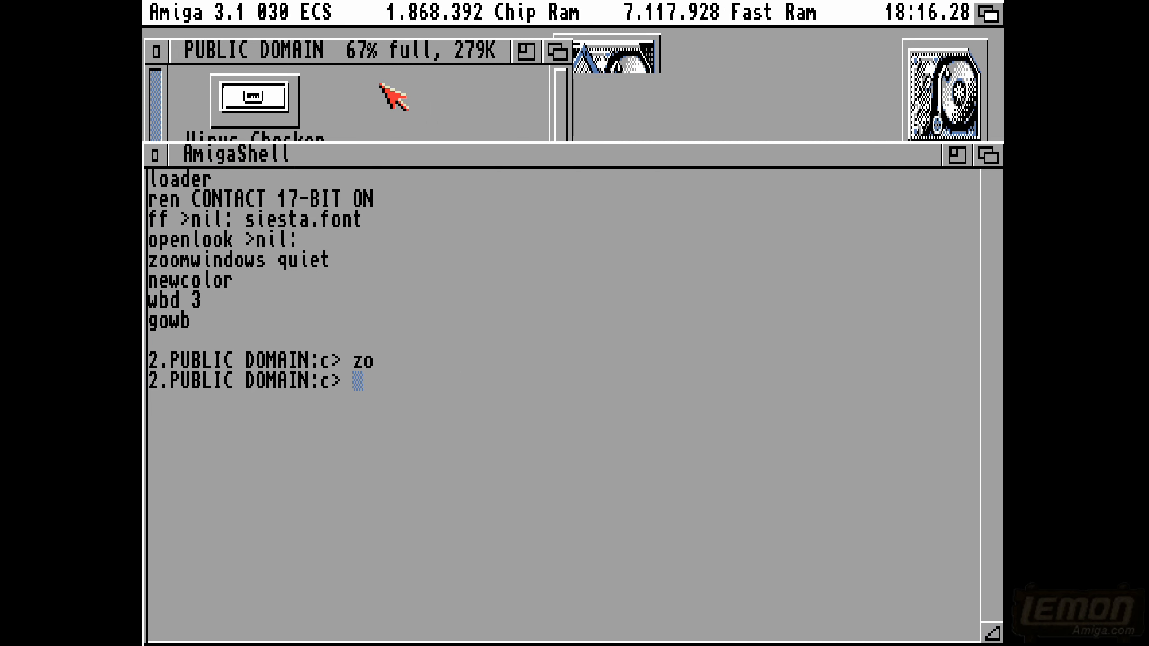
- Open Workbench's Execute Command requester to check its window opening effect and cancel it
right_click(167, 13)
right_click(194, 63)
left_click(708, 187)
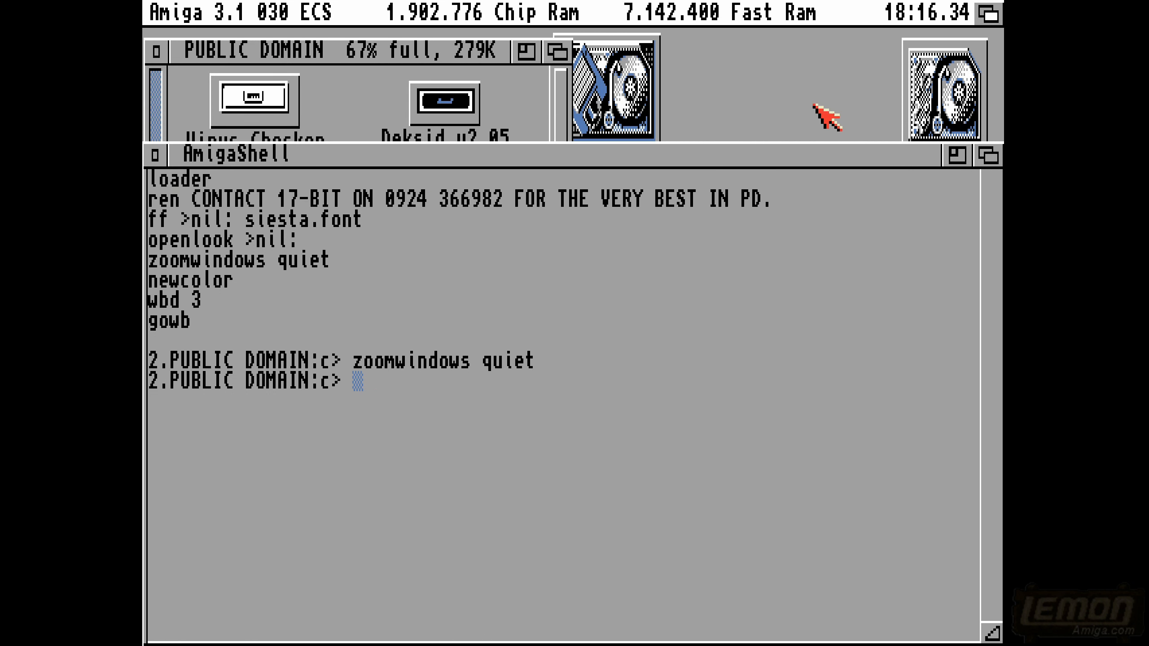
- Open the Files disk, its Comms drawer and the STRICQ.new drawer to check the zoom effect, and close all three windows
double_click(954, 119)
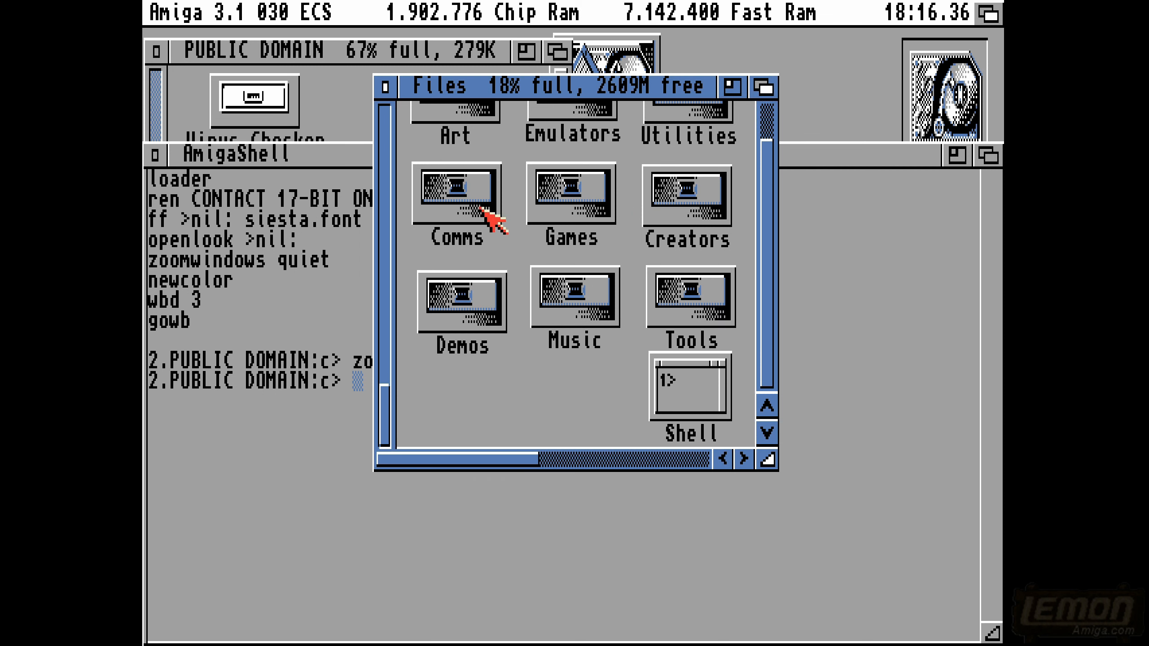
double_click(482, 212)
double_click(495, 285)
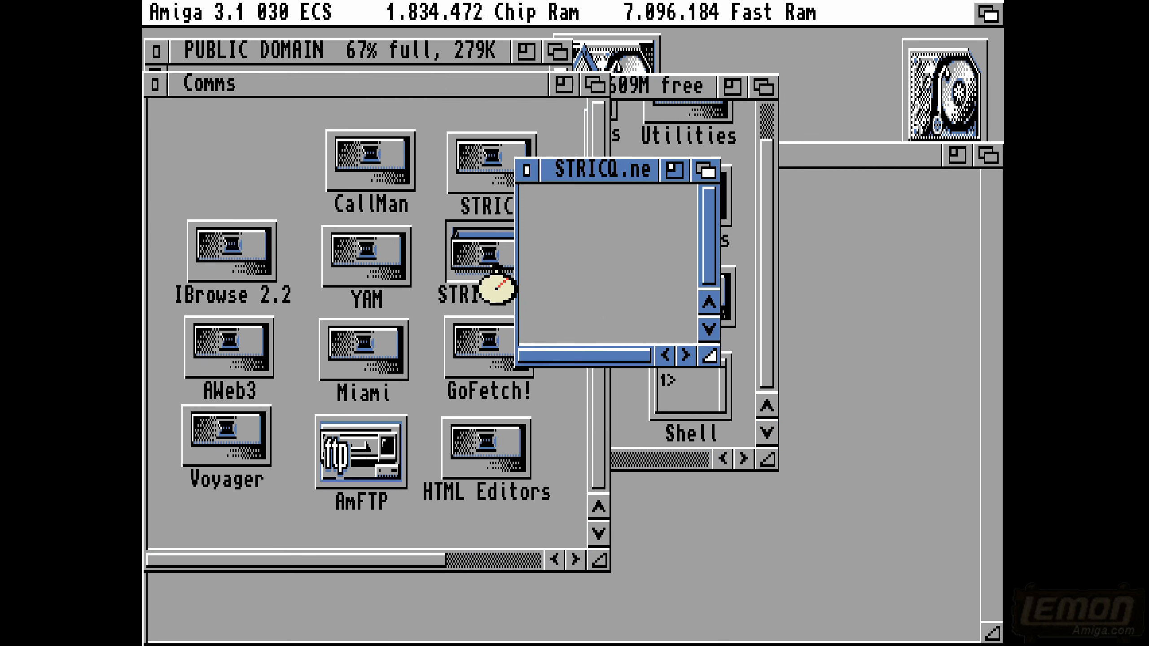
left_click(526, 171)
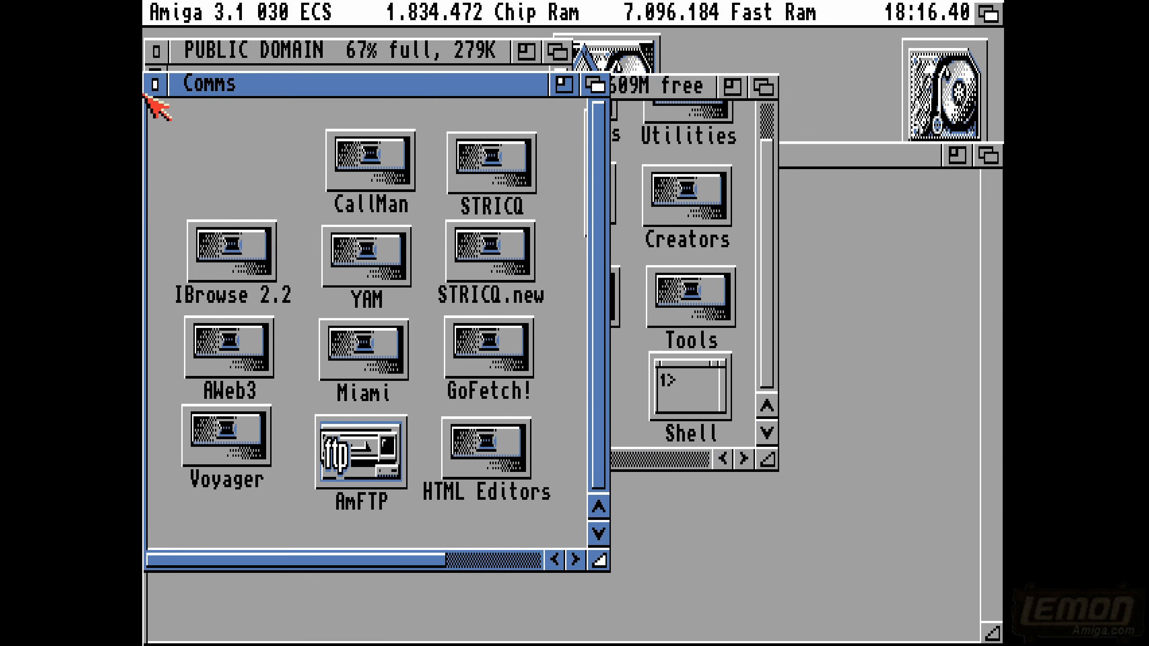
left_click(156, 84)
left_click(385, 82)
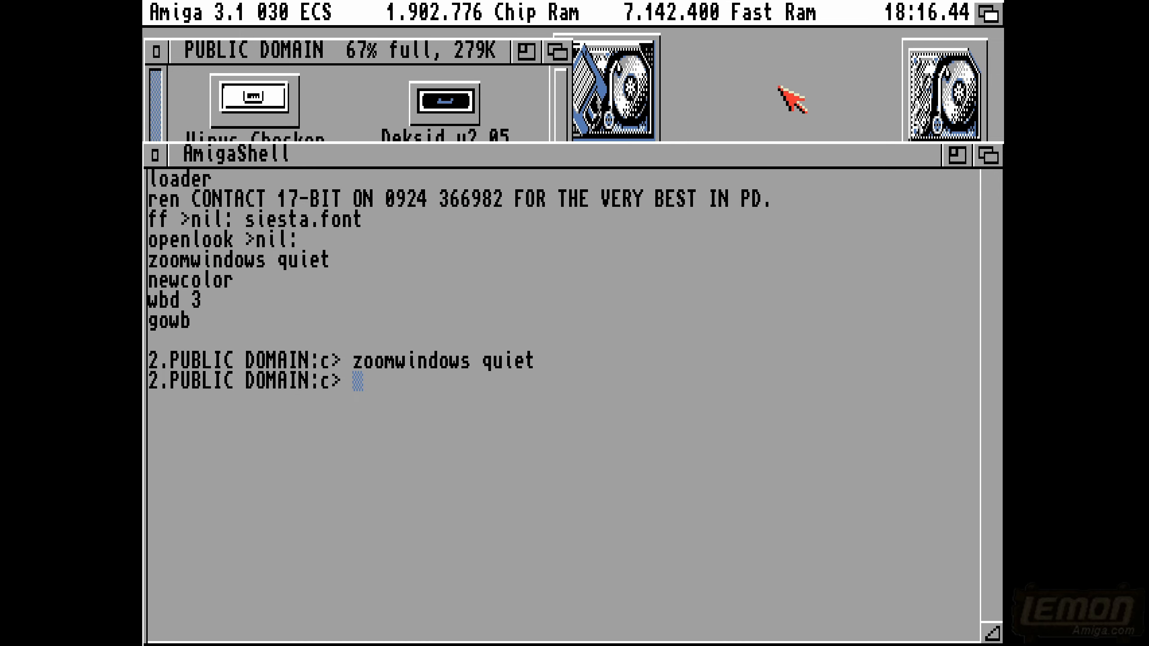
- Switch to Directory Opus, open the DOS COMMAND arguments request and cancel it
left_click(988, 13)
right_click(188, 6)
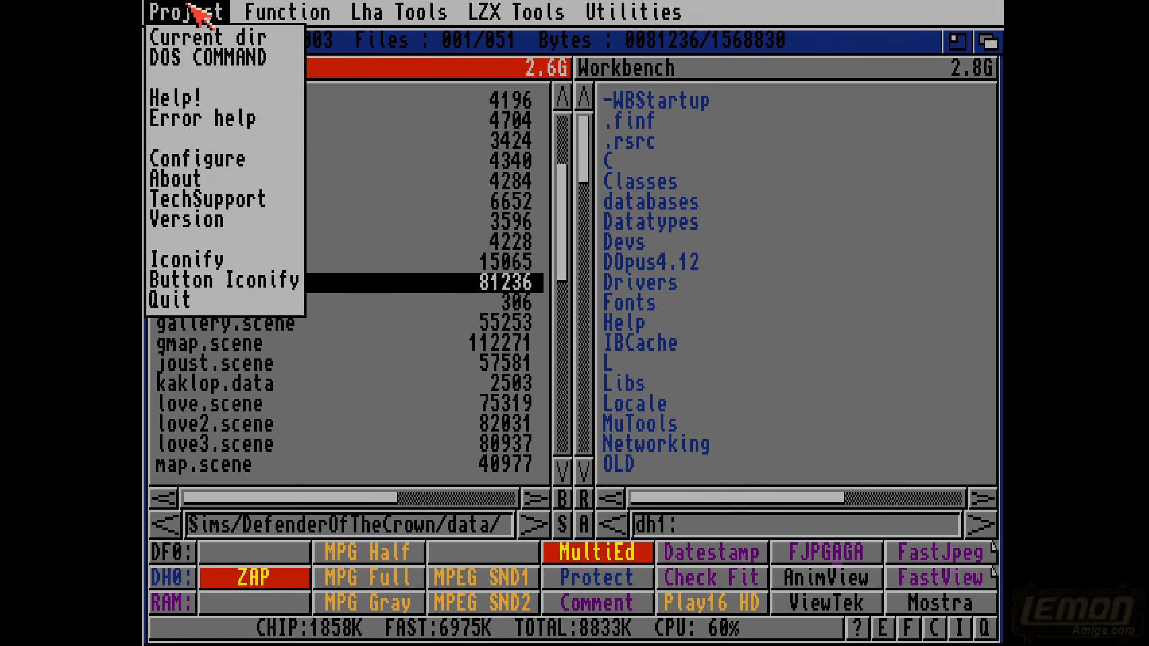
left_click(190, 55)
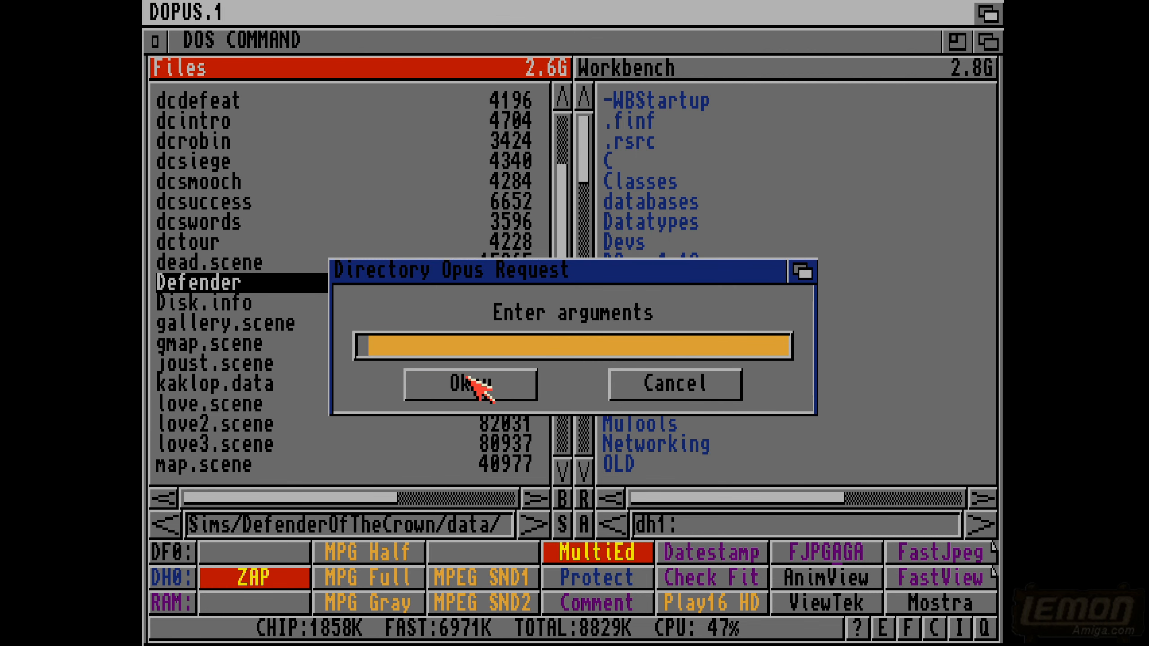
left_click(641, 389)
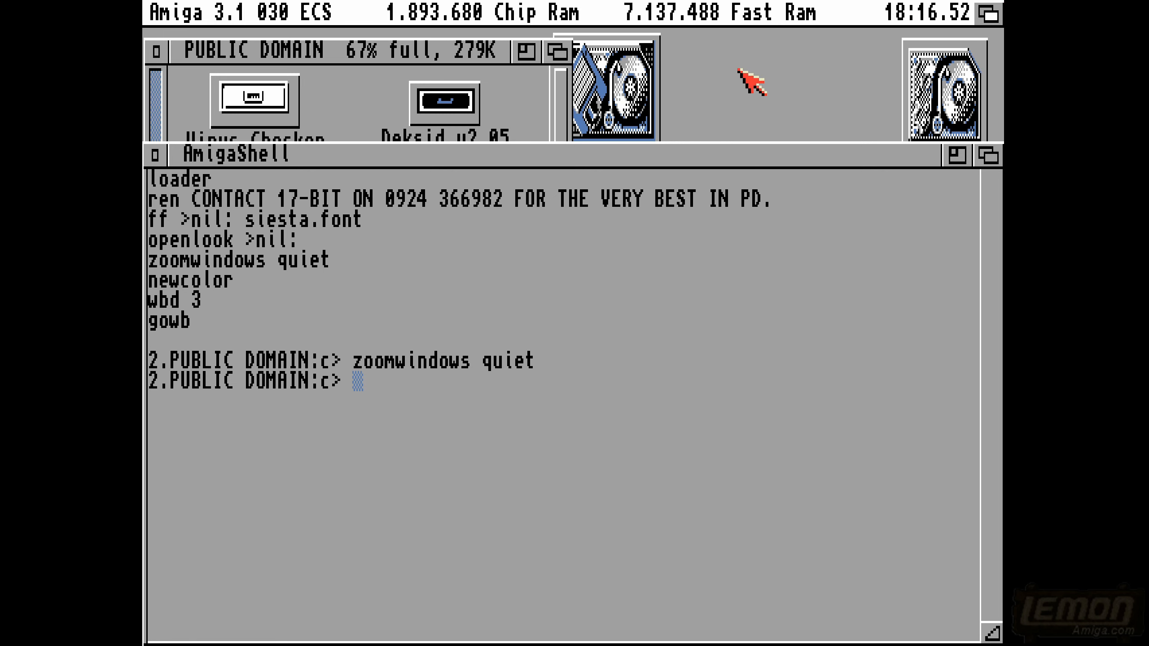
- Back on Workbench, bring up the Execute Command requester once more and dismiss it
right_click(271, 13)
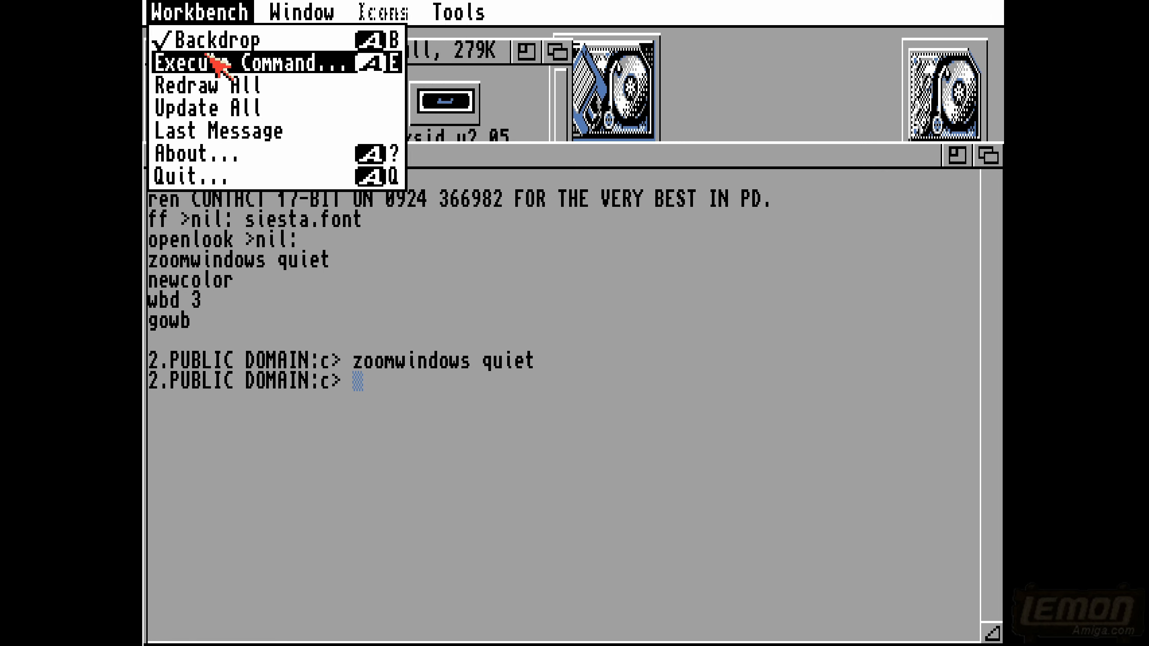
left_click(218, 61)
left_click(713, 177)
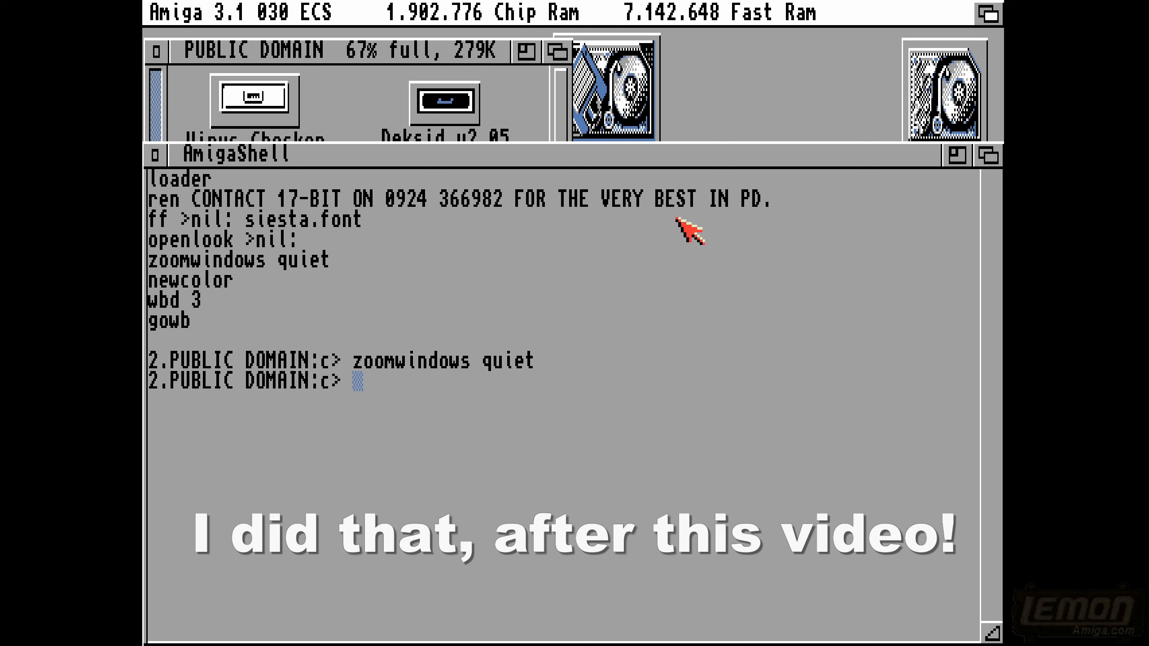
- Switch to Directory Opus, deselect the Defender file and list the c directory of DF0: down to its last entries
left_click(344, 391)
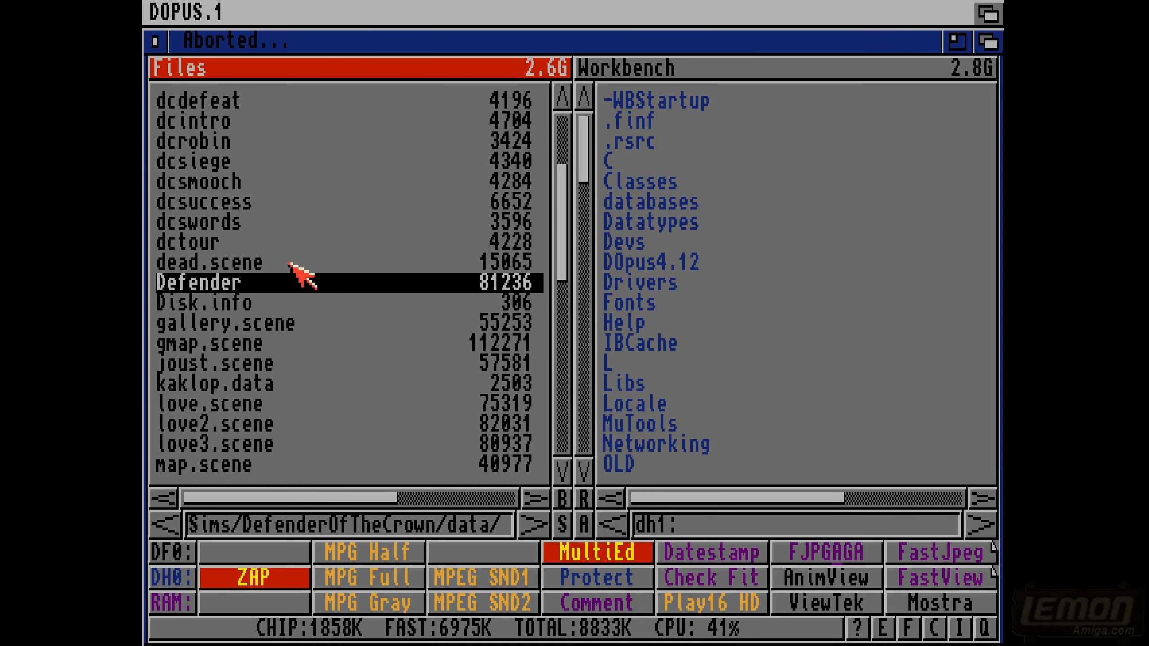
left_click(197, 283)
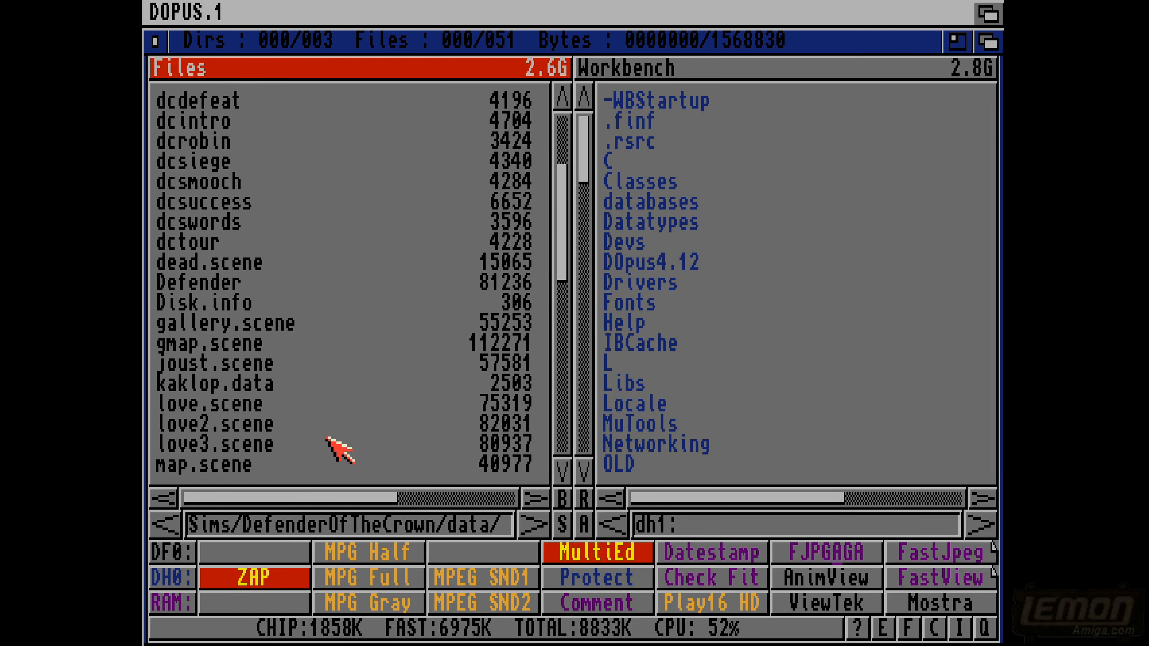
left_click(176, 636)
left_click(171, 552)
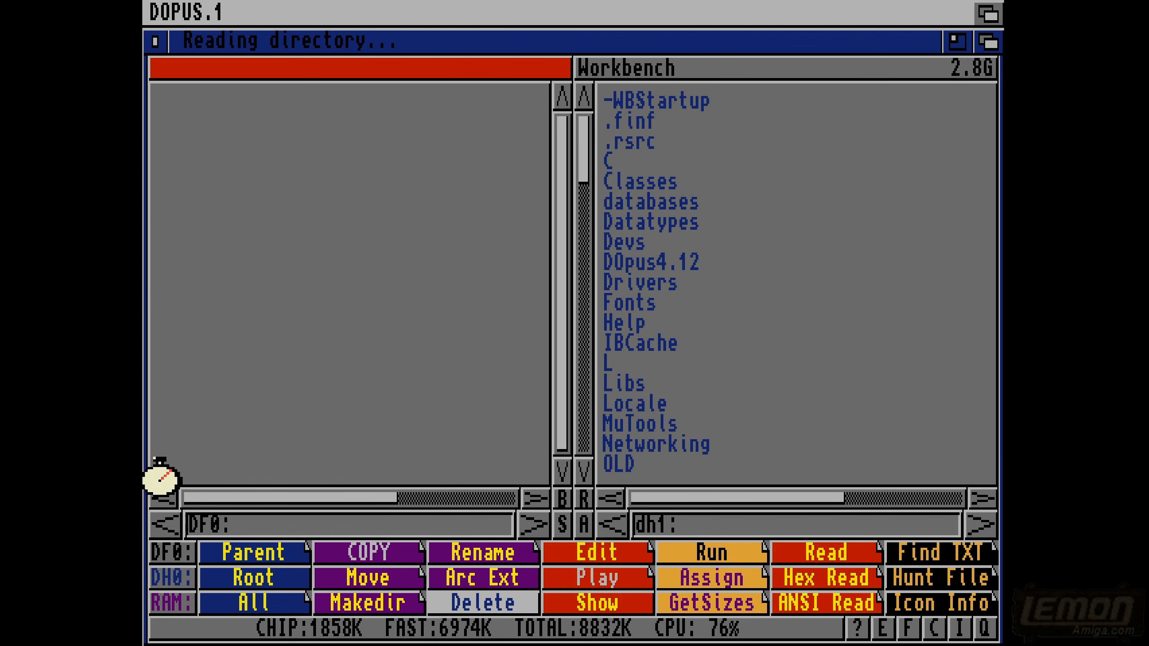
double_click(160, 105)
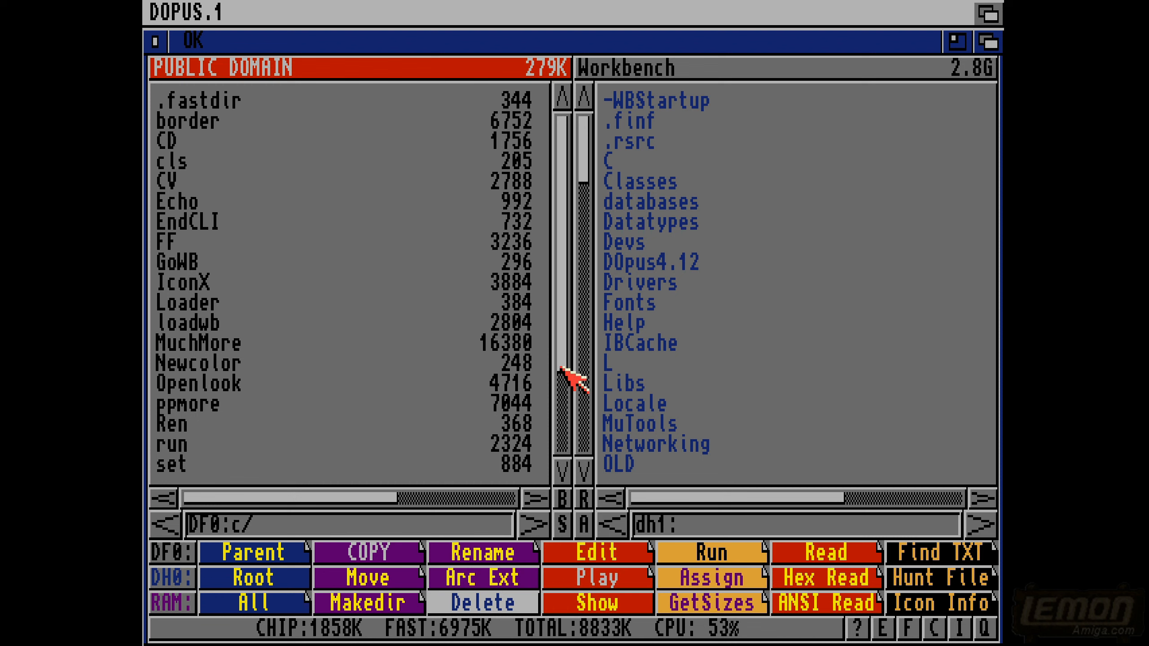
left_click_drag(560, 358, 570, 466)
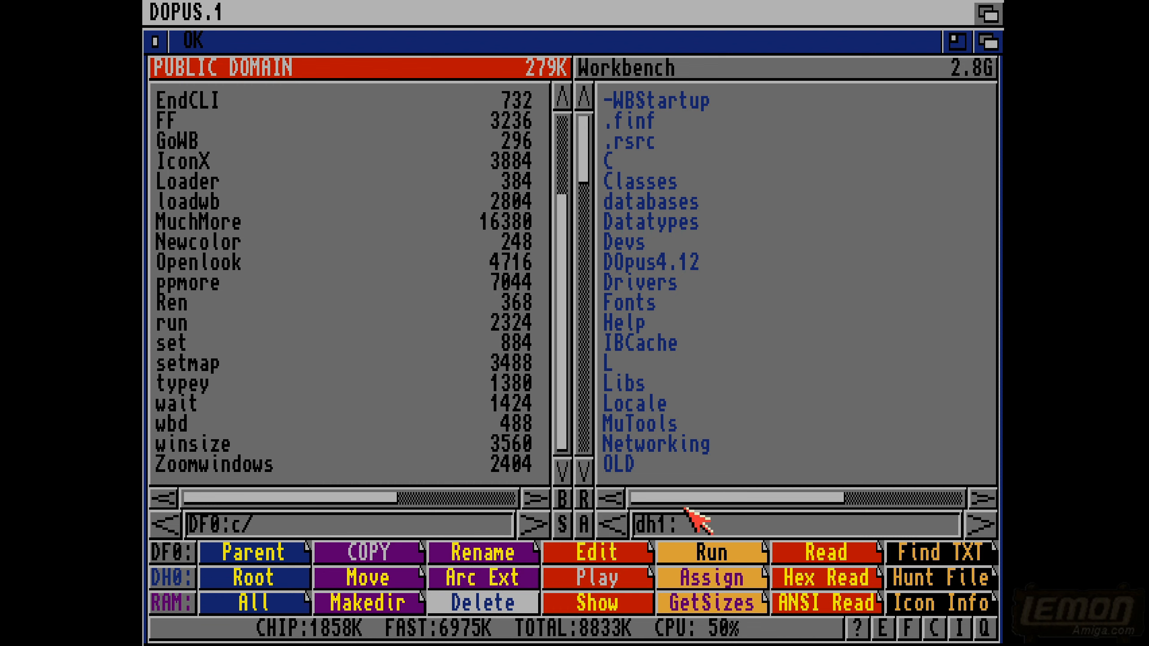
- Replace the dh1: path of the Workbench file list with c: and read that directory
left_click(695, 527)
key("BackSpace")
key("BackSpace")
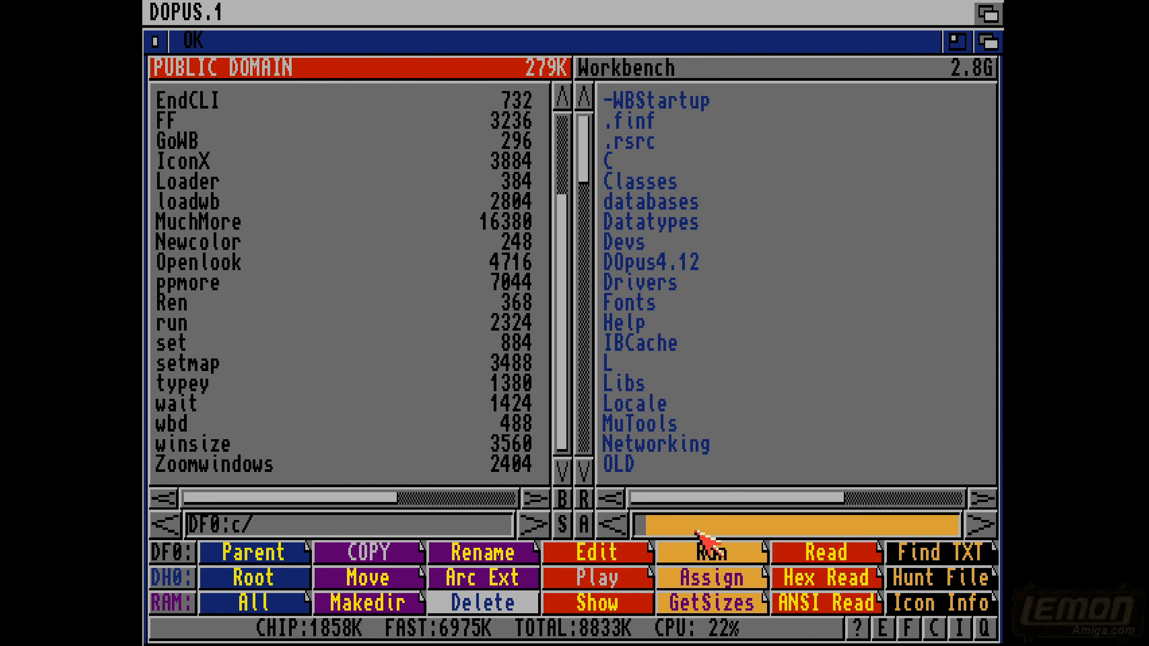
type("c:")
key("Return")
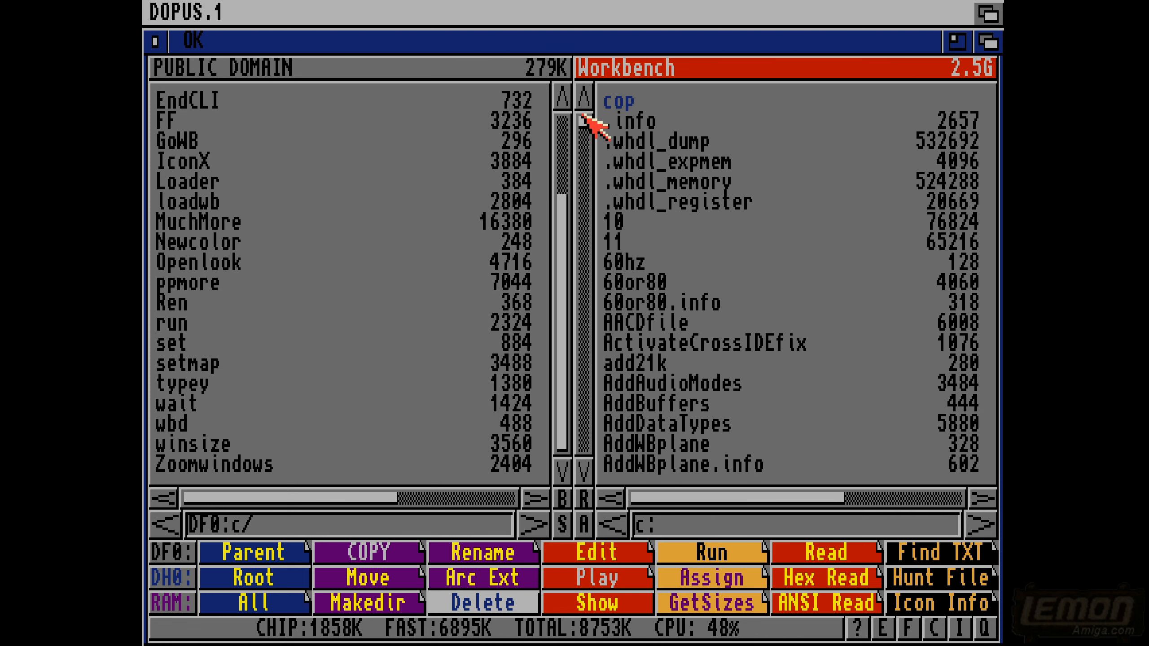
- Select the winsize file in both the c: and DF0:c/ lists to compare their sizes and dates
left_click_drag(581, 118, 577, 434)
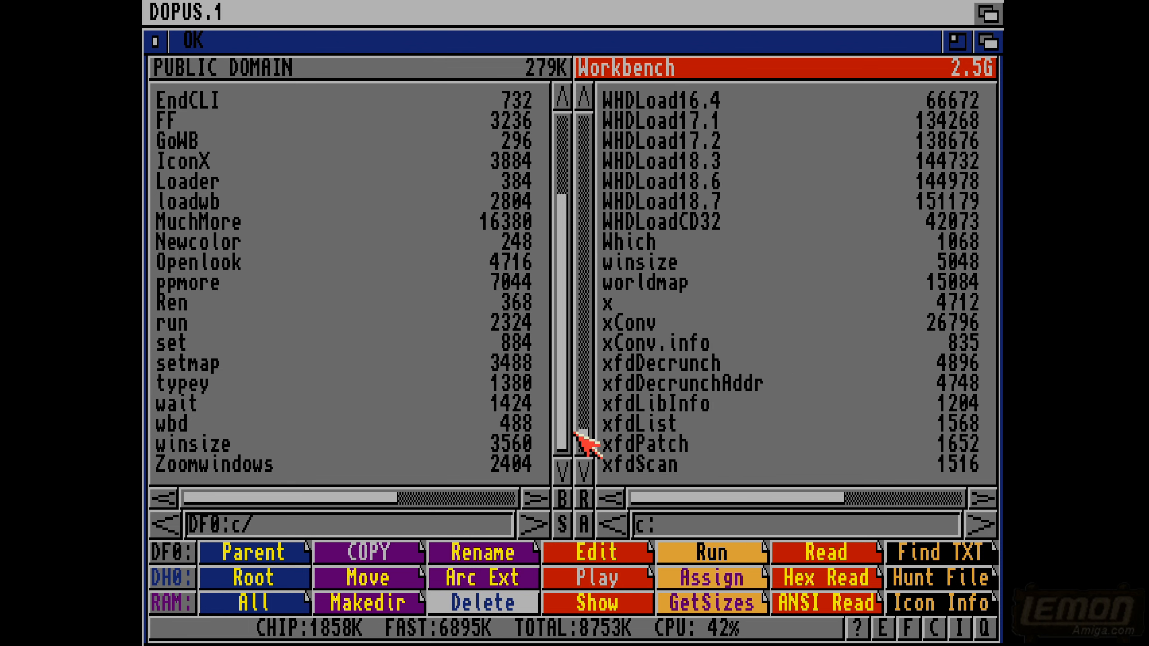
left_click(651, 262)
left_click(188, 445)
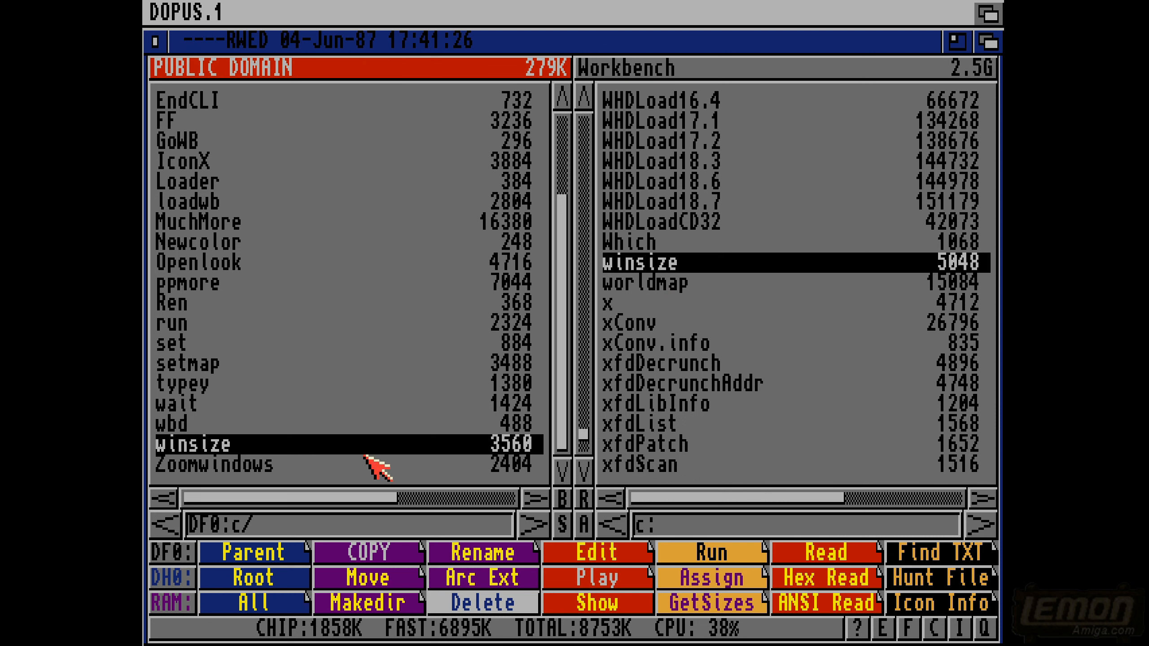
- Deselect winsize in c:, view the DF0:c/ copy of winsize with ANSI Read, and close the viewer
left_click(652, 264)
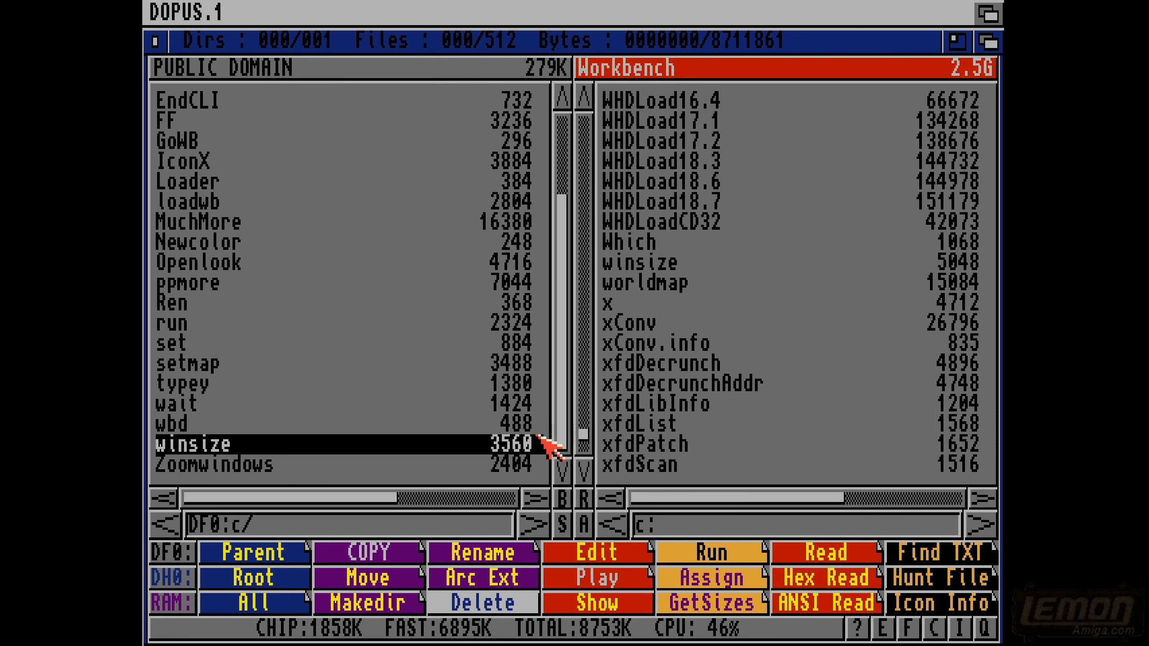
left_click(515, 445)
left_click(516, 445)
left_click(814, 601)
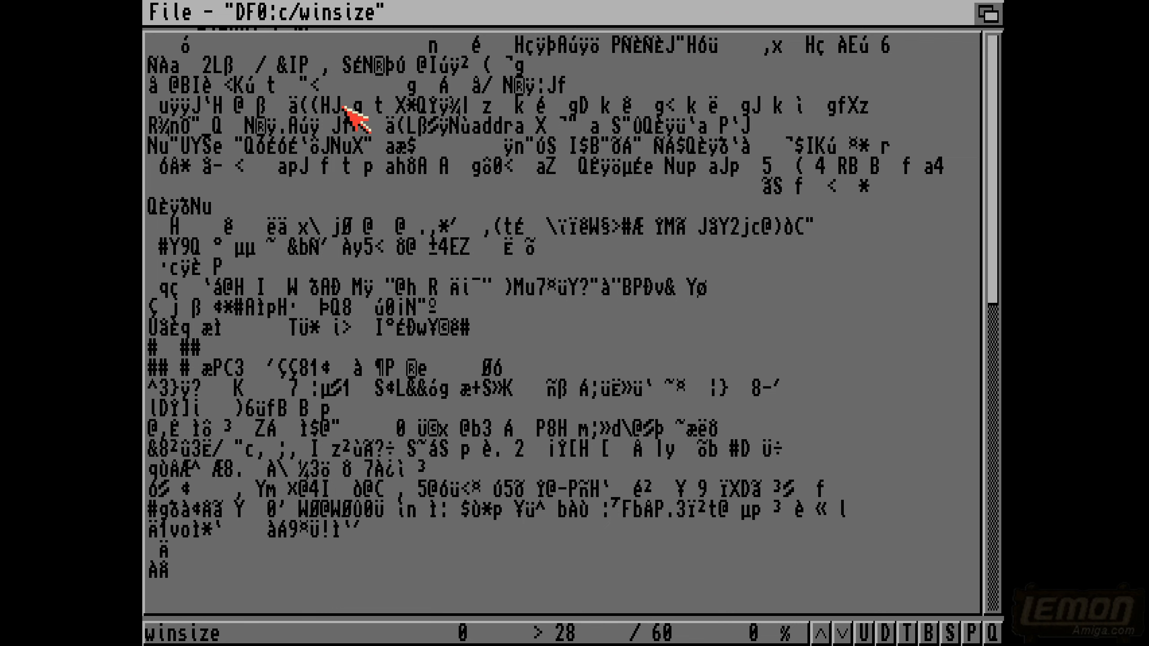
key("Escape")
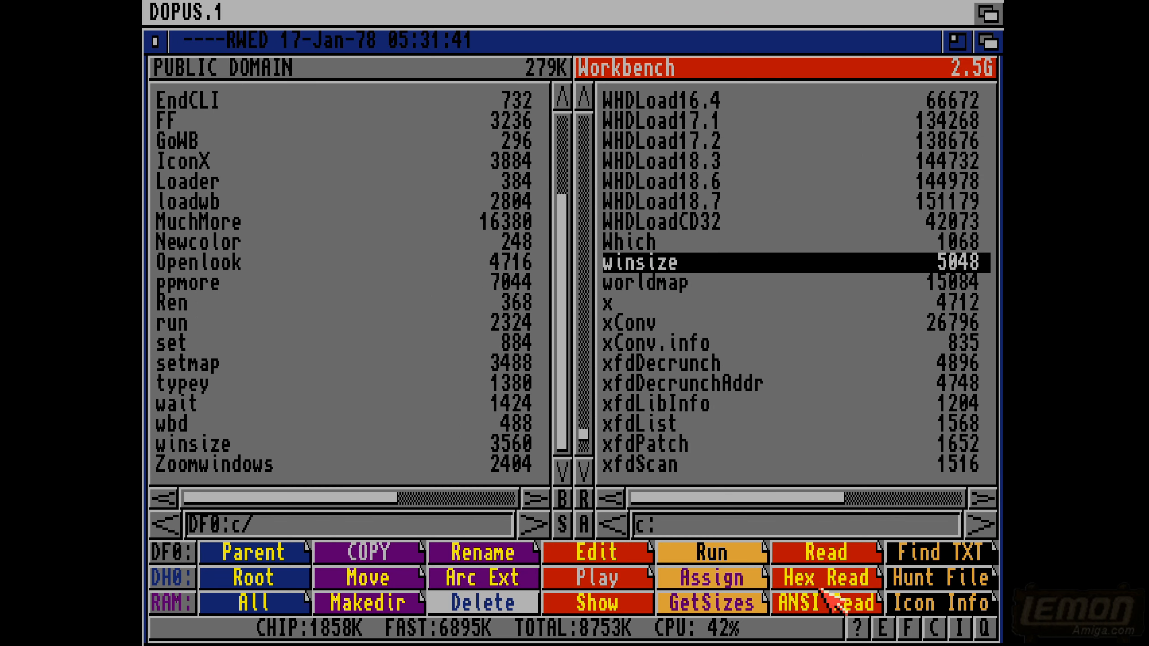
- View the c: copy of winsize with ANSI Read, examine the readable text near its end, and close the viewer
left_click(818, 604)
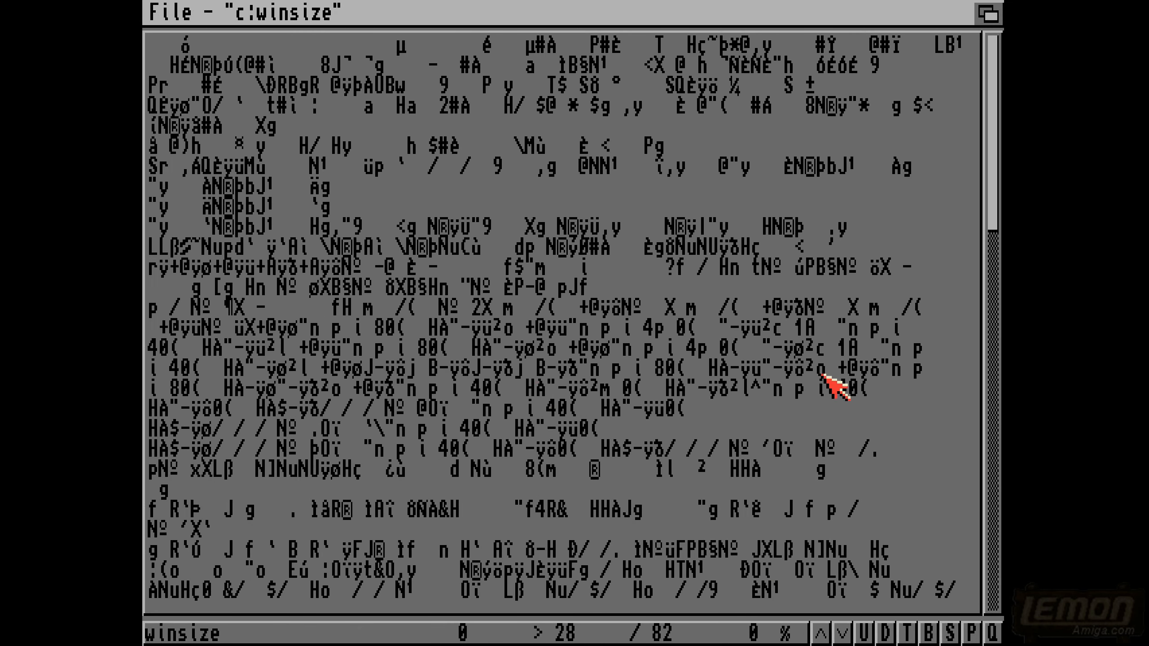
left_click_drag(997, 147, 1001, 529)
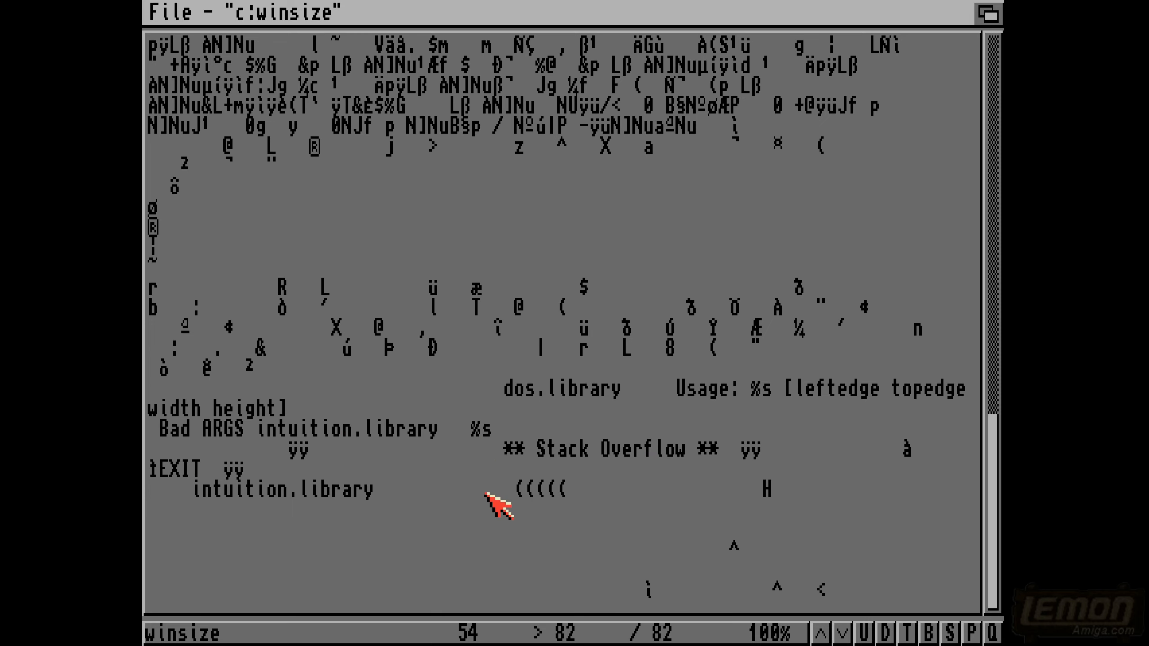
right_click(645, 248)
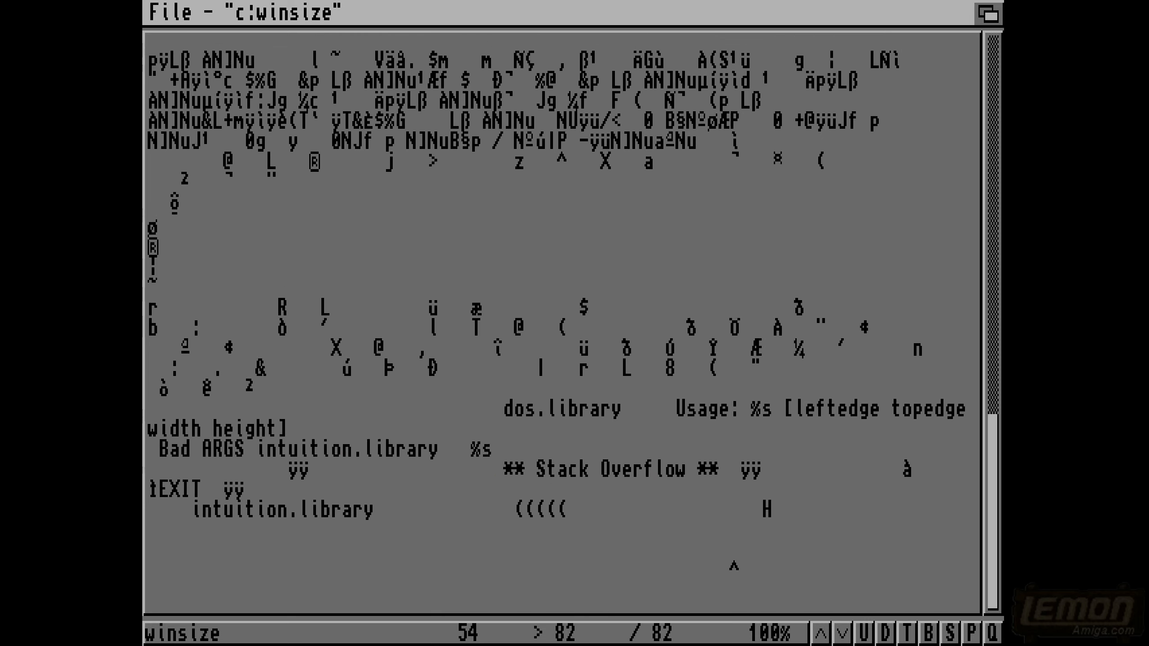
left_click(644, 248)
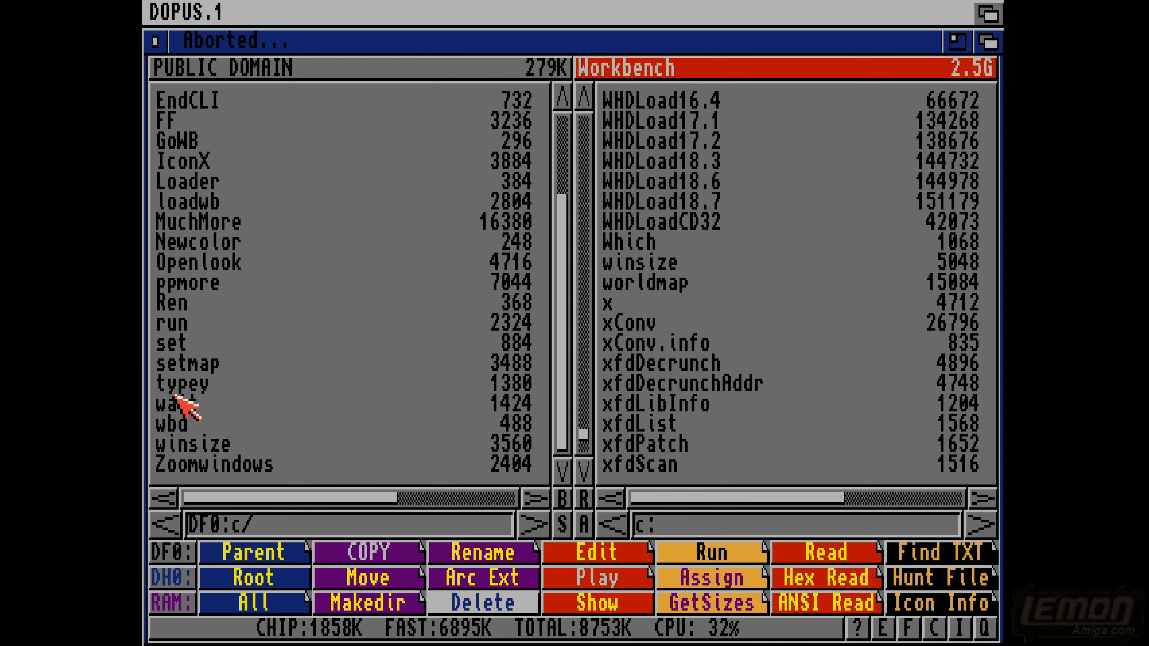
- Open DF0:c/typey in ZAP and correct the misspelled word Seeed to Speed in its usage text
left_click(188, 384)
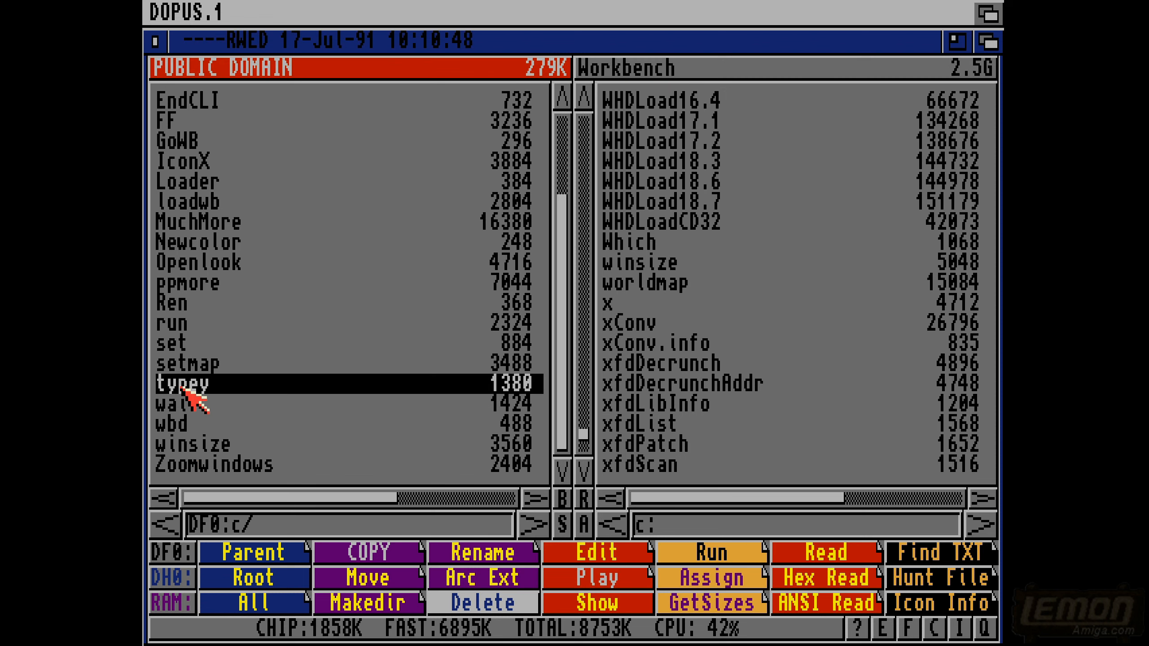
left_click(247, 631)
left_click(247, 578)
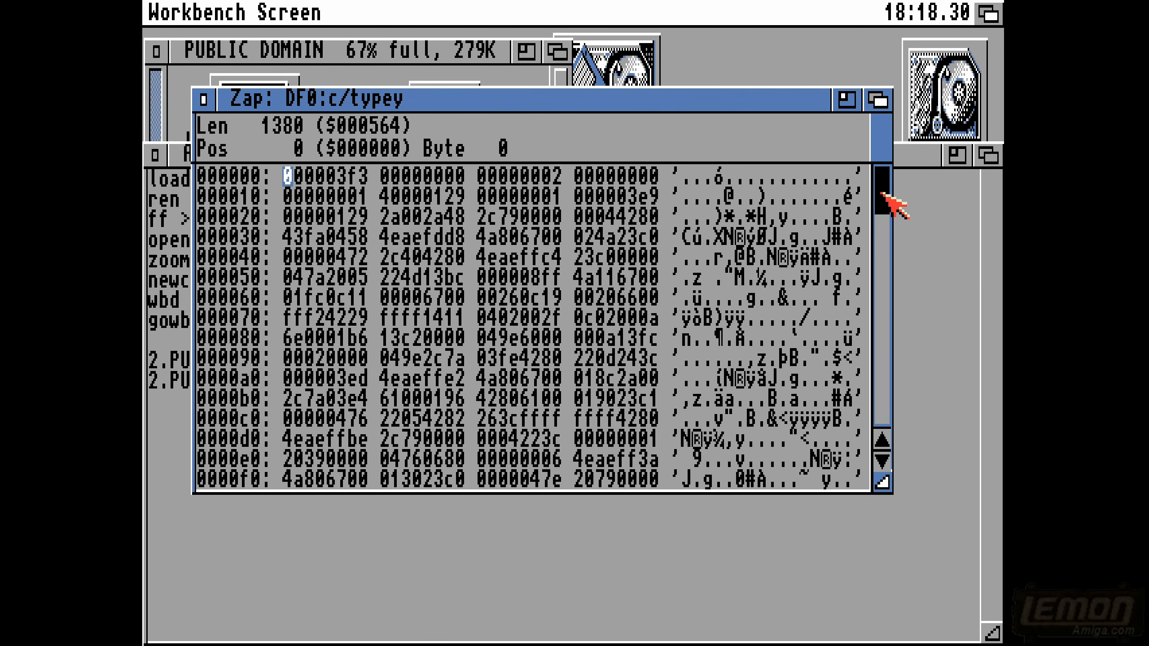
left_click_drag(884, 213, 879, 267)
left_click(877, 305)
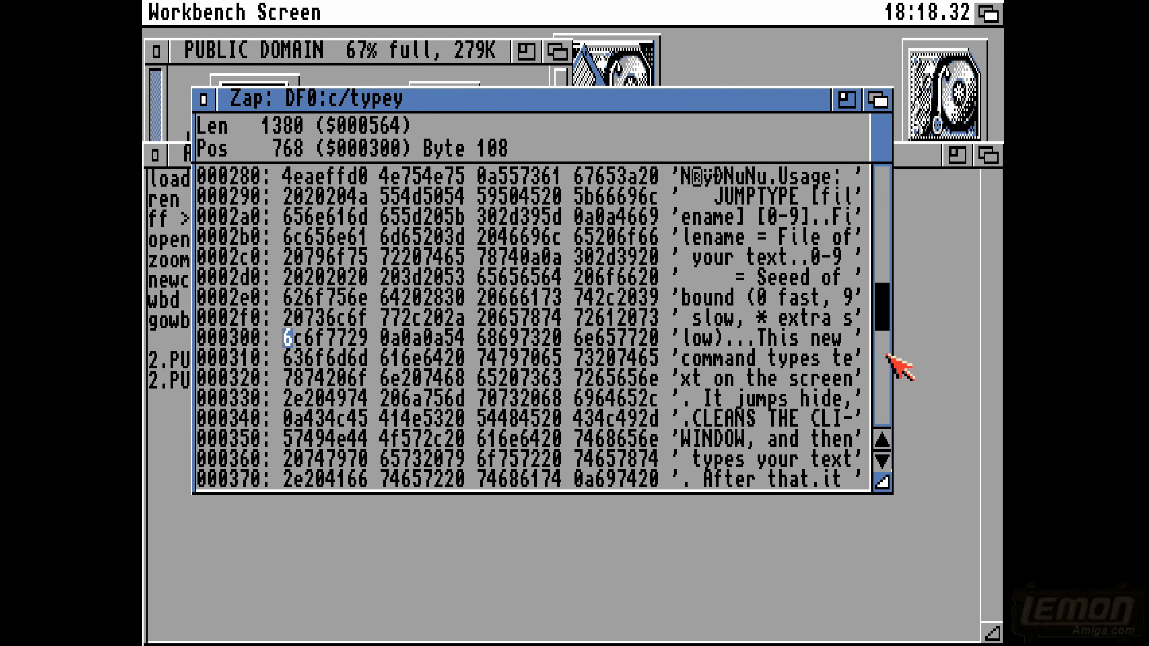
left_click(762, 277)
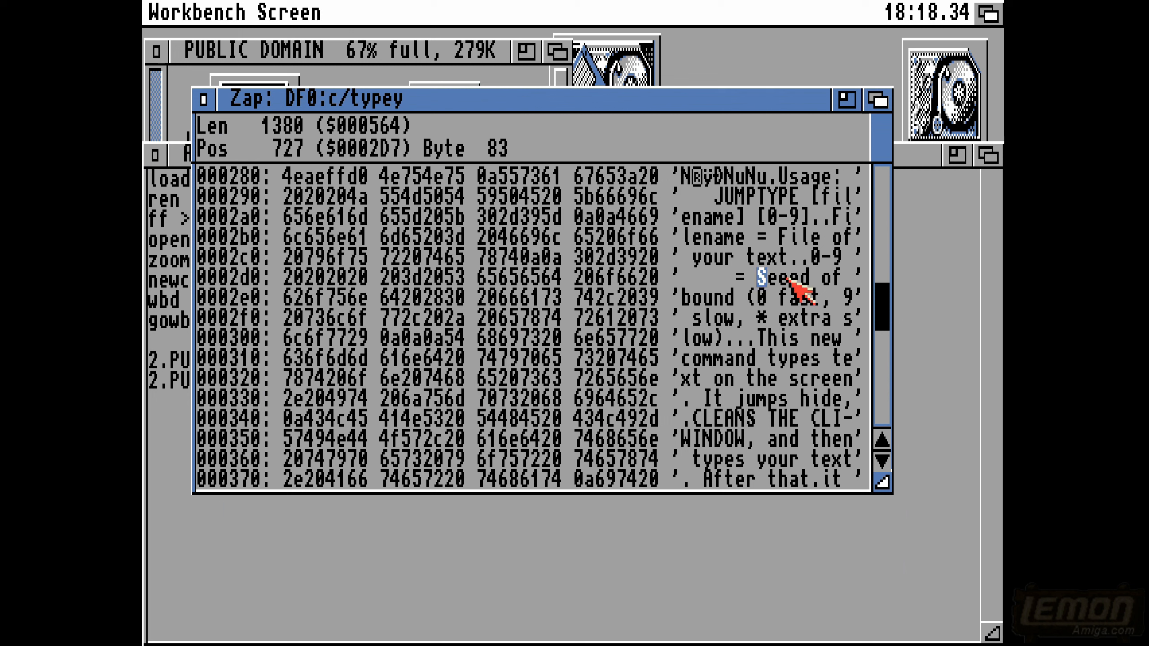
left_click(772, 276)
type("p")
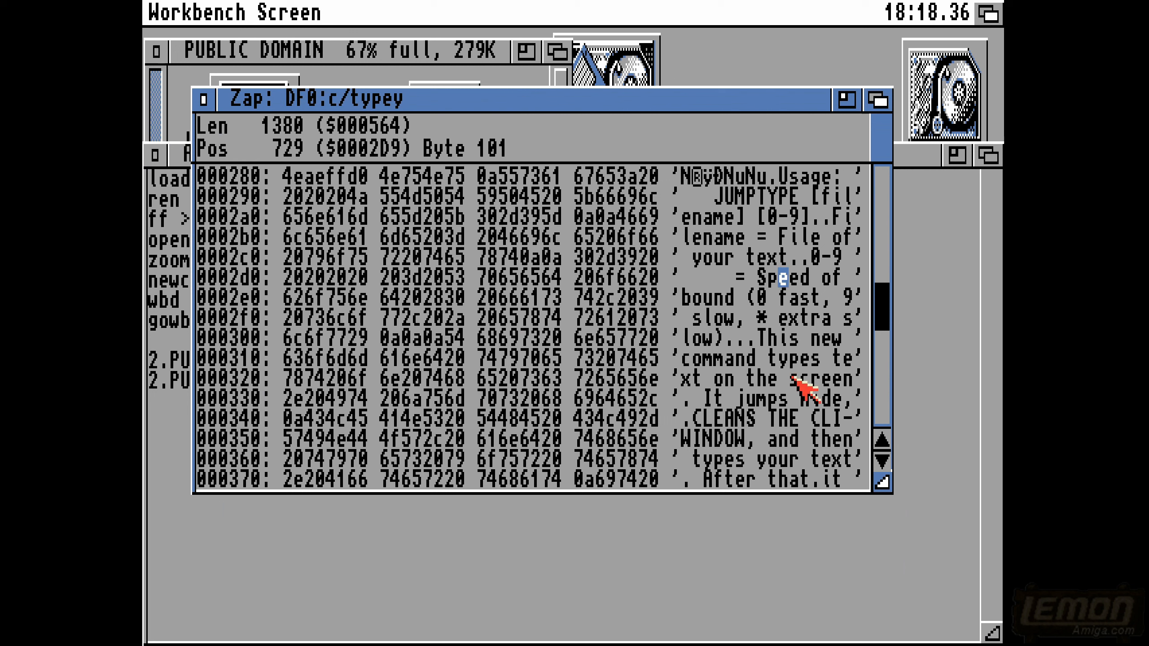
- Save the edited typey file and close the hex editor
right_click(254, 116)
mouse_move(156, 8)
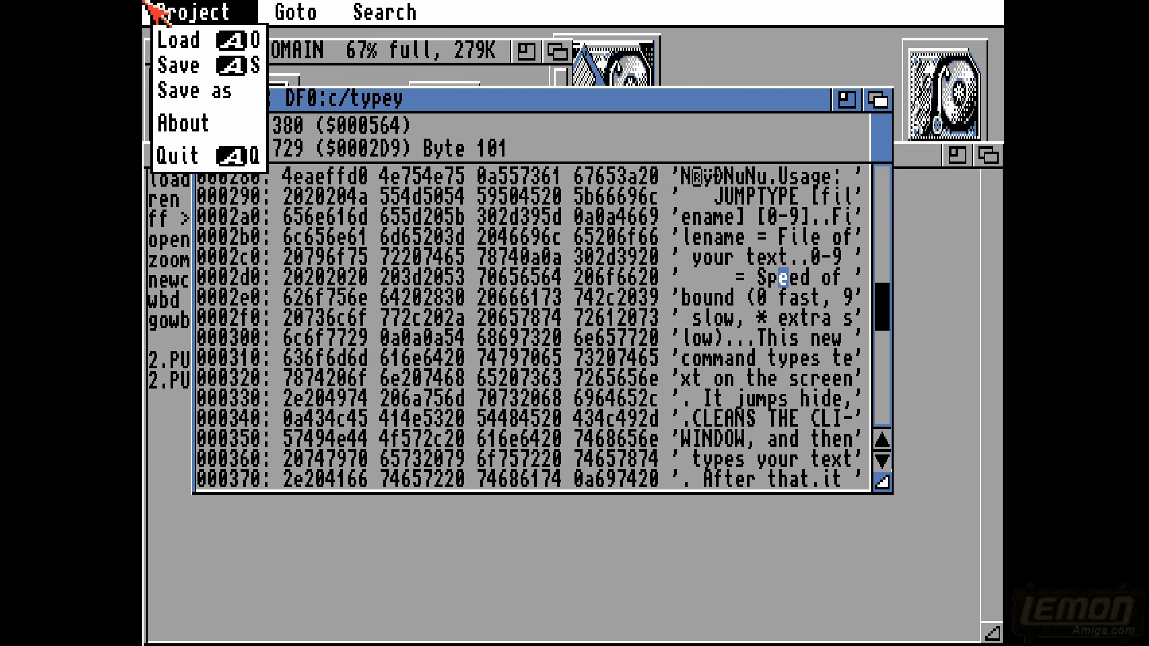
right_click(190, 66)
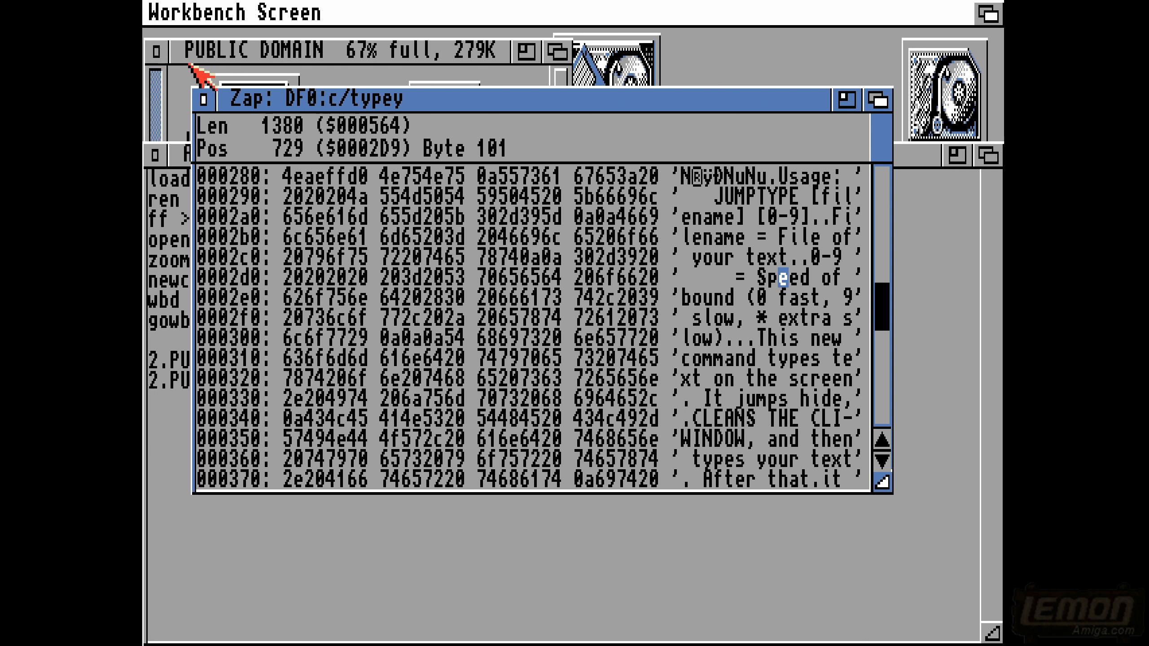
left_click(202, 98)
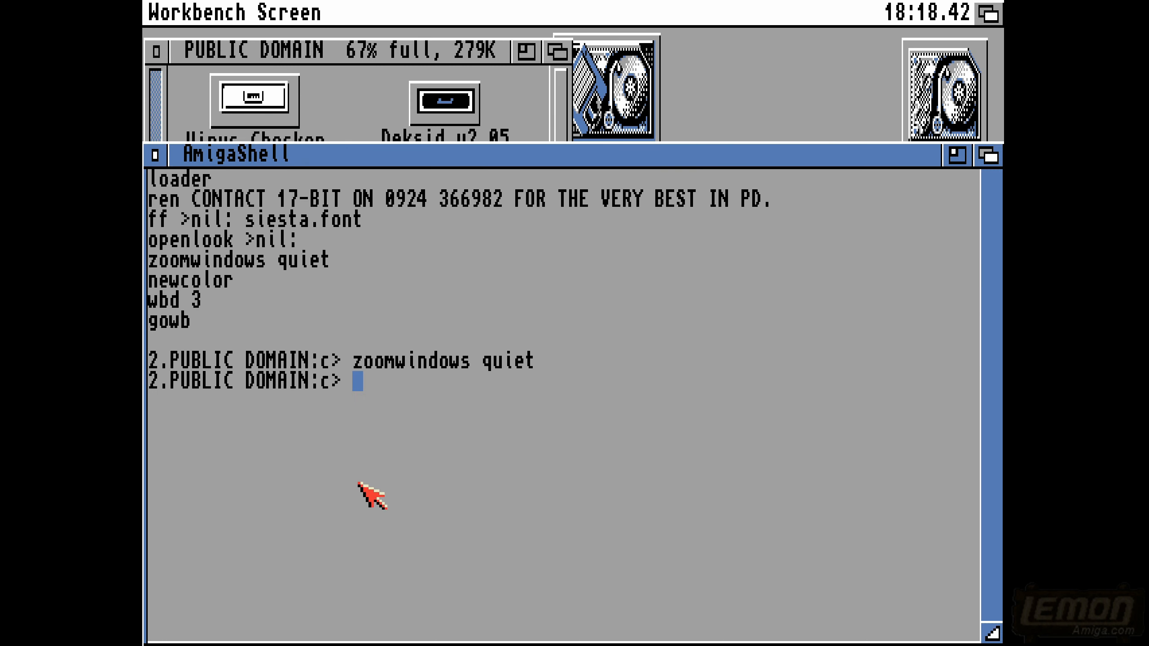
- Run typey without arguments in AmigaShell to check its usage text, and return to Directory Opus
type("typey df0:s/startup-sequence 1")
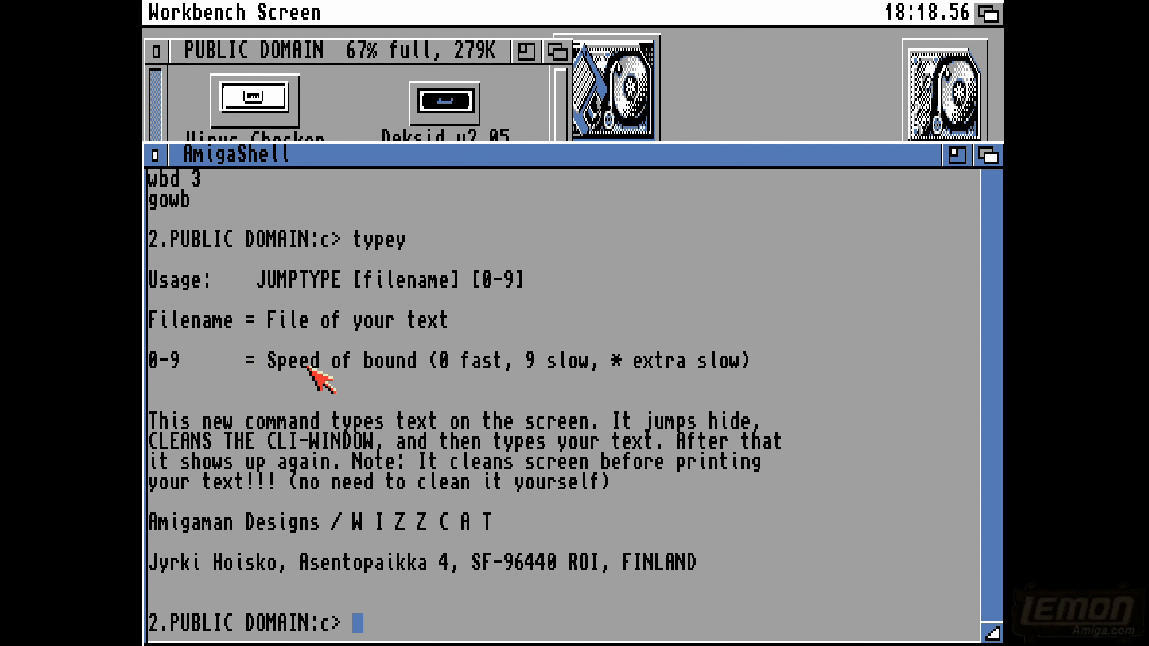
left_click(987, 13)
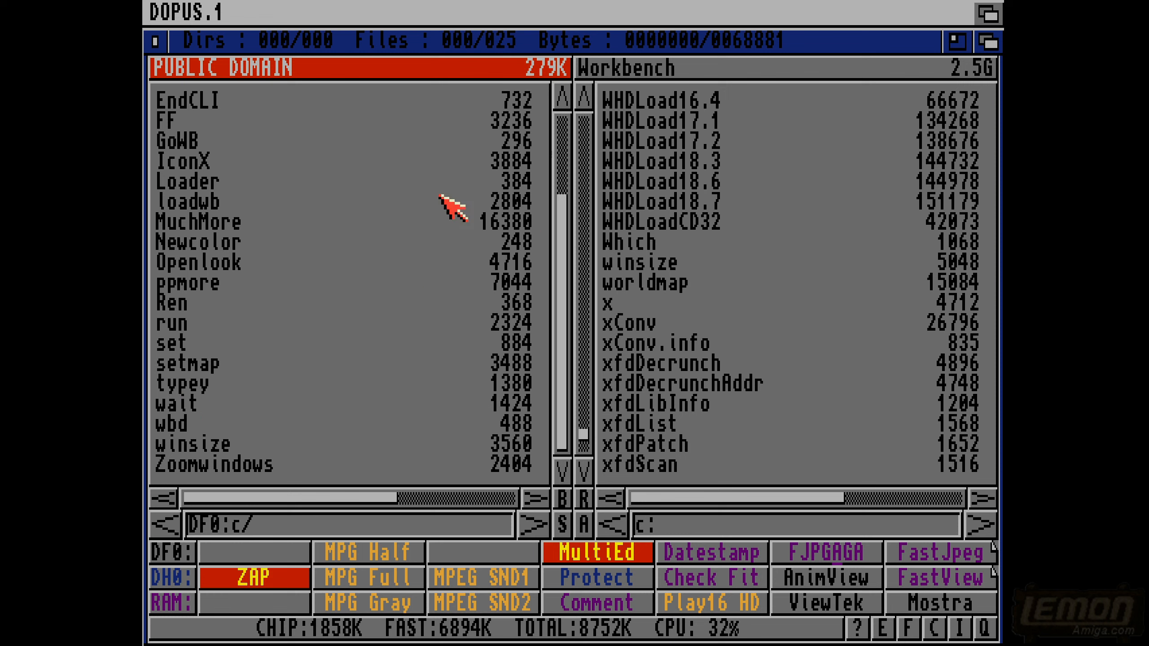
- List the contents of the floppy's Deksid_v2.05 drawer and return to the DF0: root
left_click(144, 240)
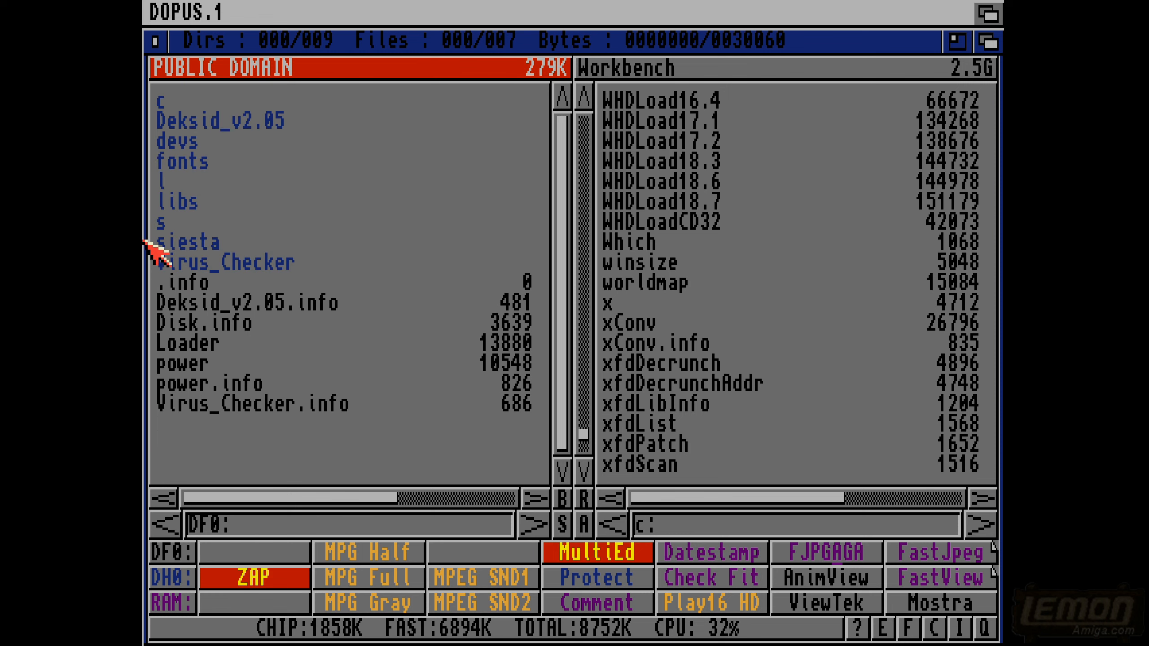
double_click(188, 124)
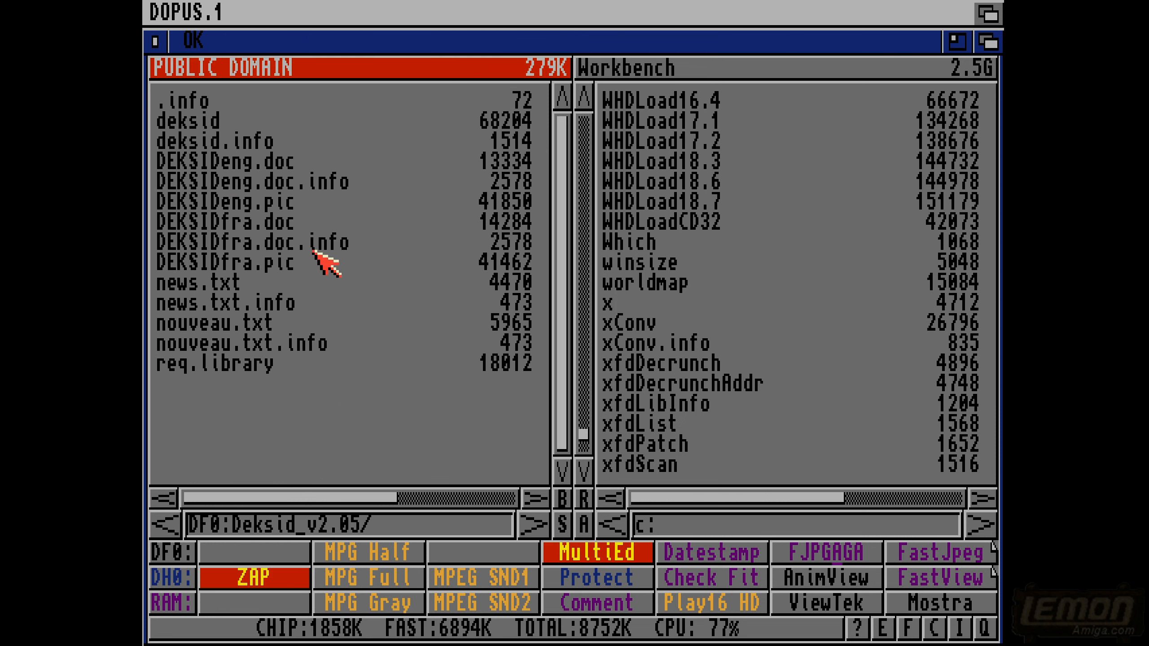
left_click(144, 377)
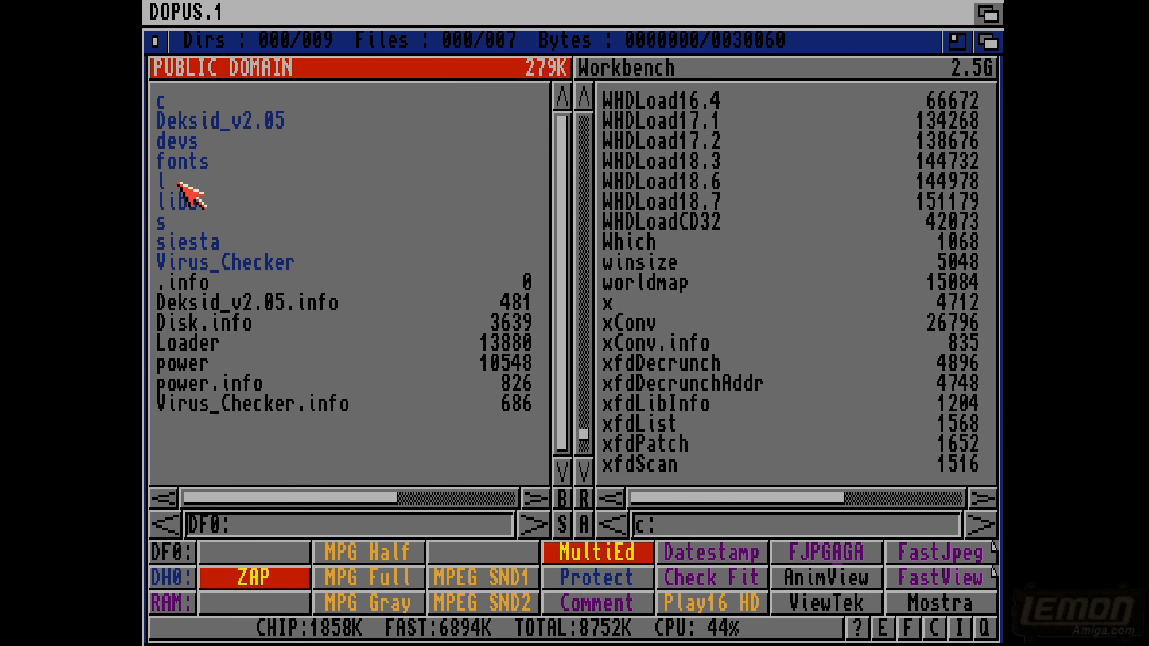
- Open the devs drawer on DF0:, examine the c2 file in the viewer, and close it
double_click(179, 144)
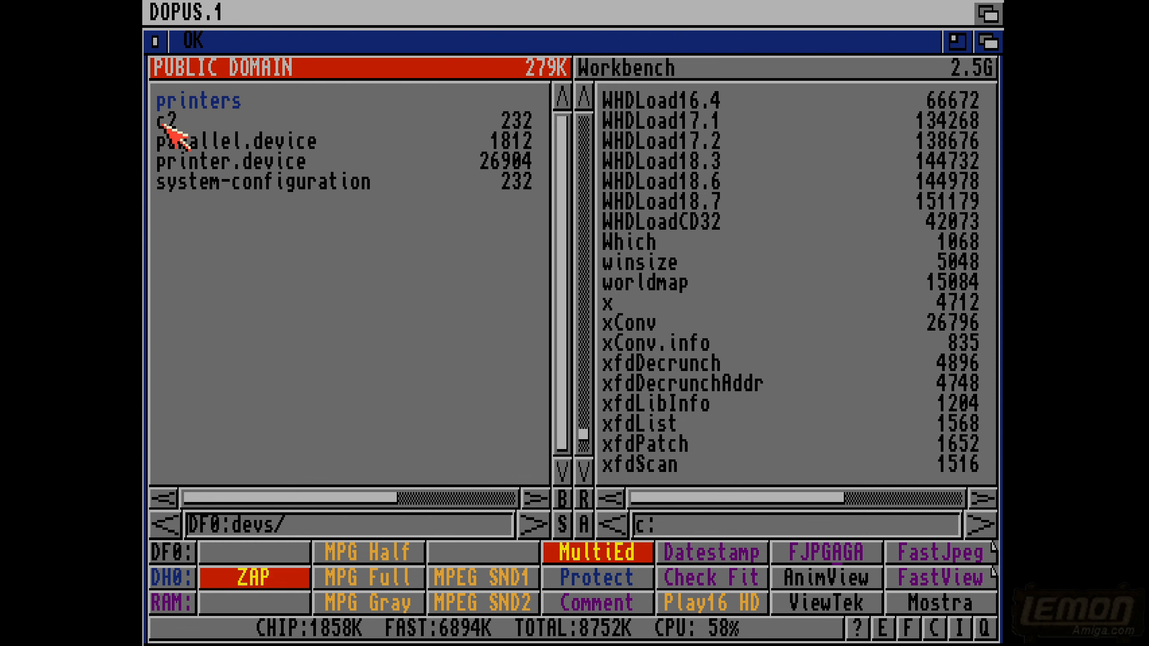
double_click(162, 125)
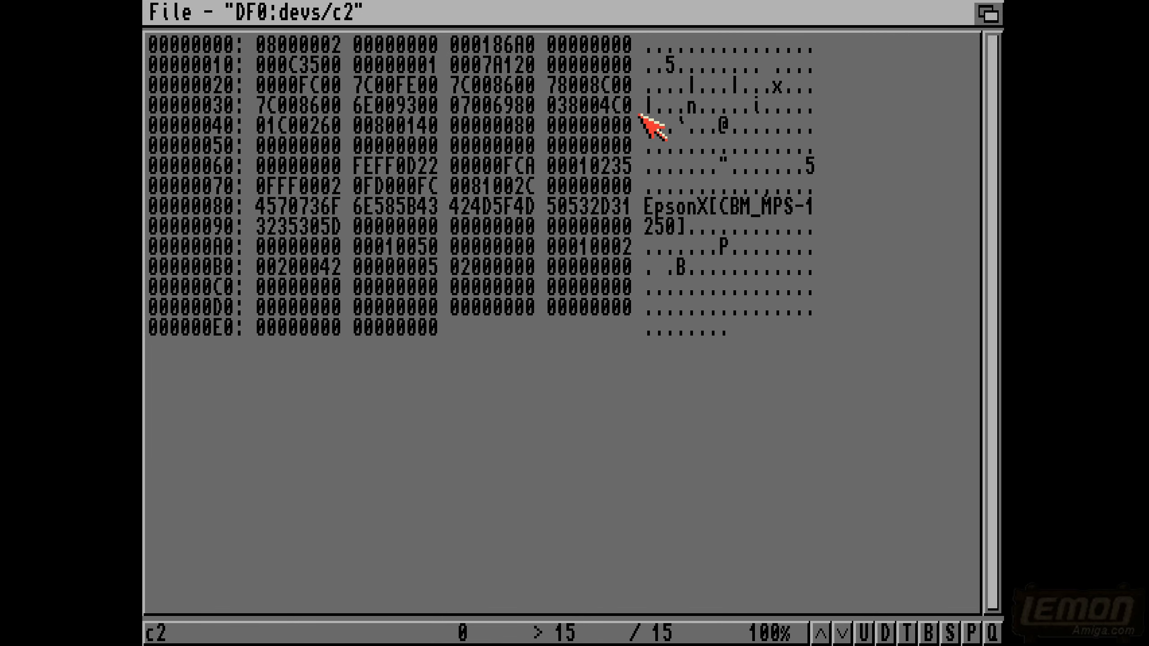
key("Escape")
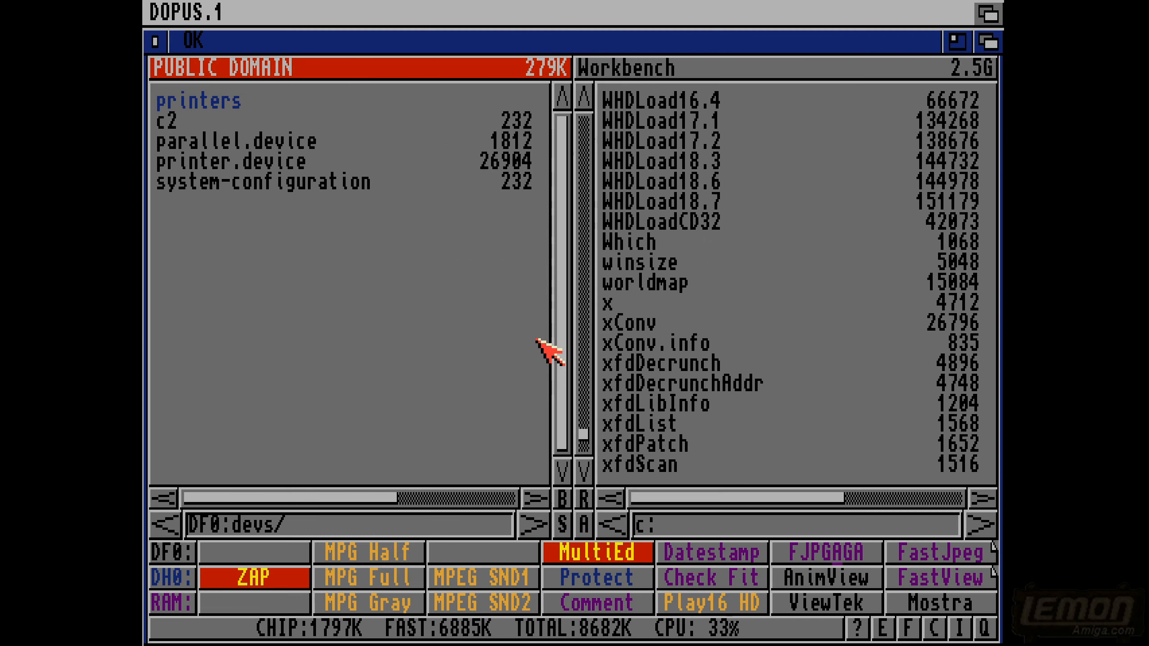
- Look into the printers drawer in devs and the fonts drawer, and return to the DF0: root
double_click(198, 94)
left_click(144, 248)
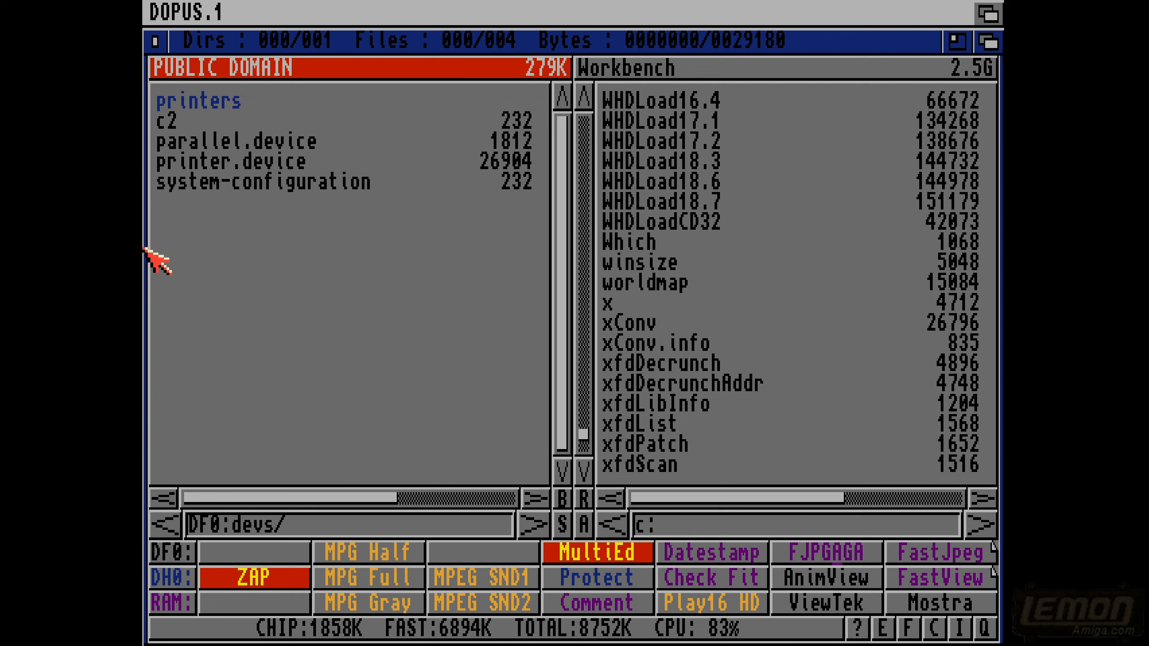
left_click(144, 249)
double_click(187, 163)
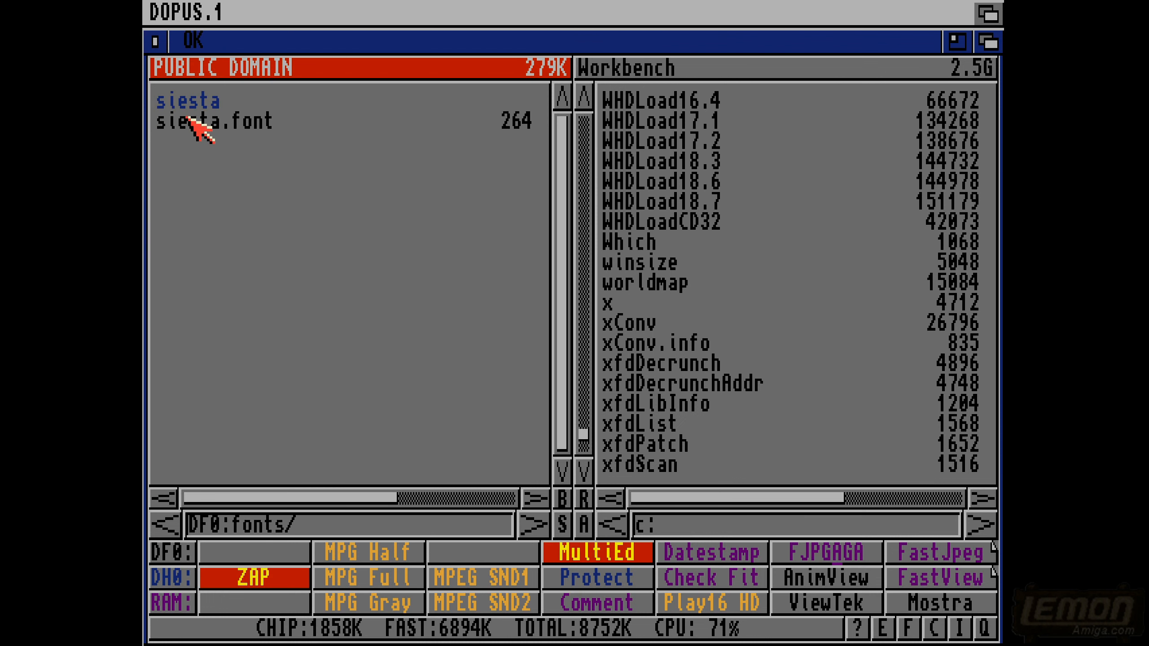
left_click(145, 296)
- Open the l drawer on DF0: and try to view fastdir, cancelling the password request and returning to Directory Opus
left_click(173, 181)
left_click(174, 181)
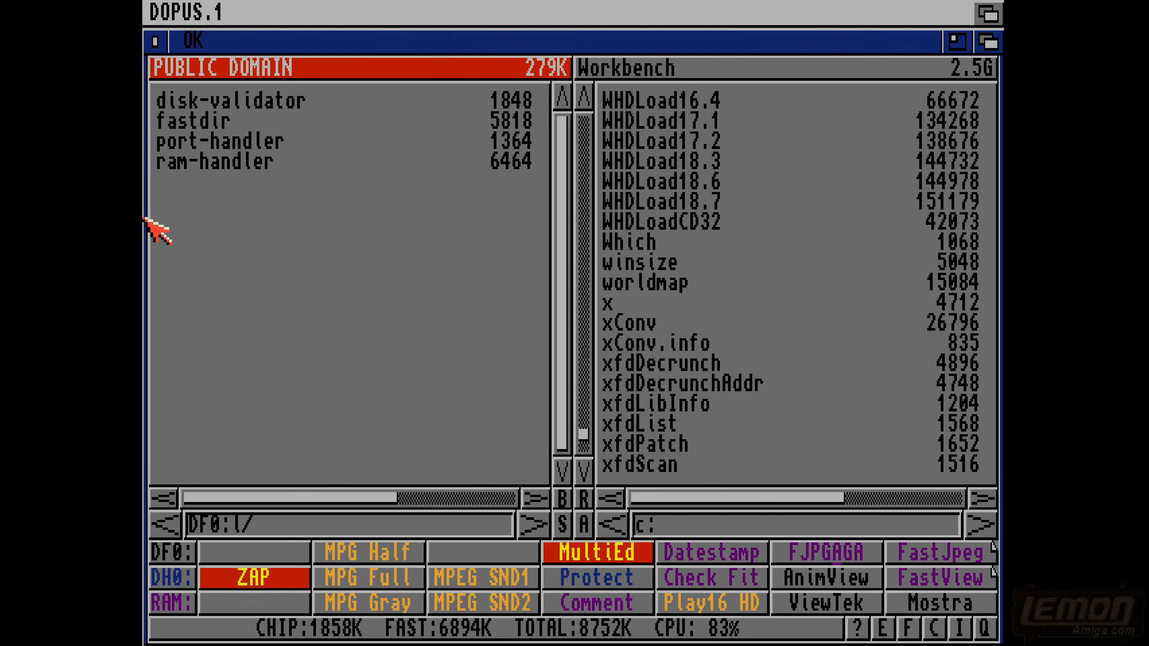
double_click(195, 120)
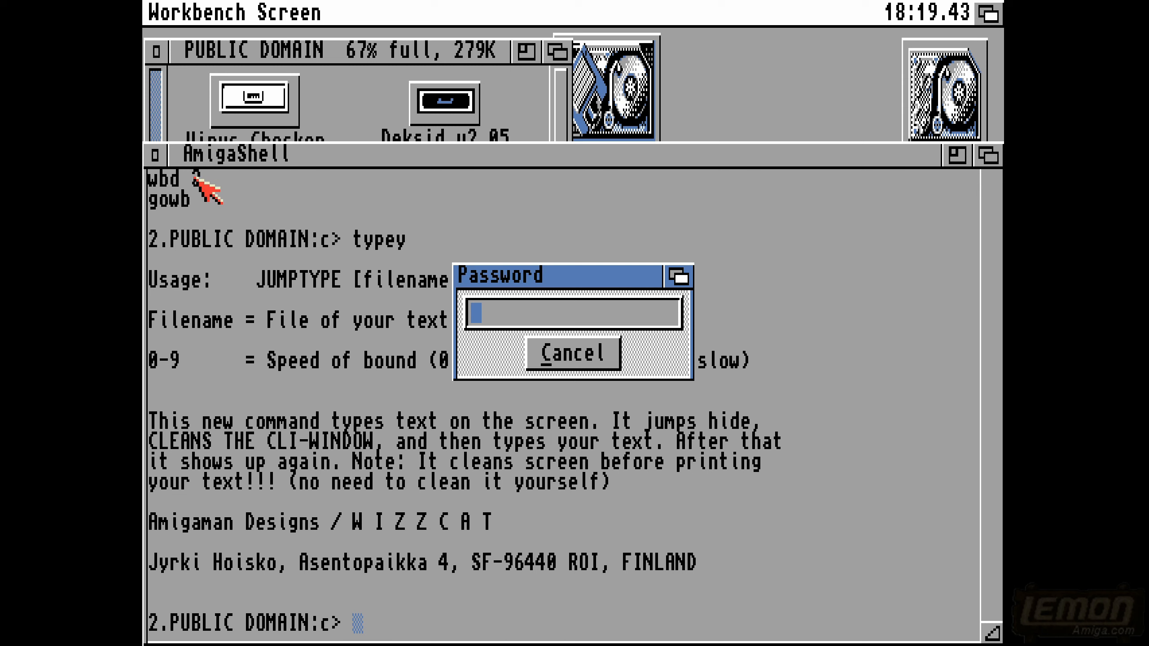
left_click(561, 354)
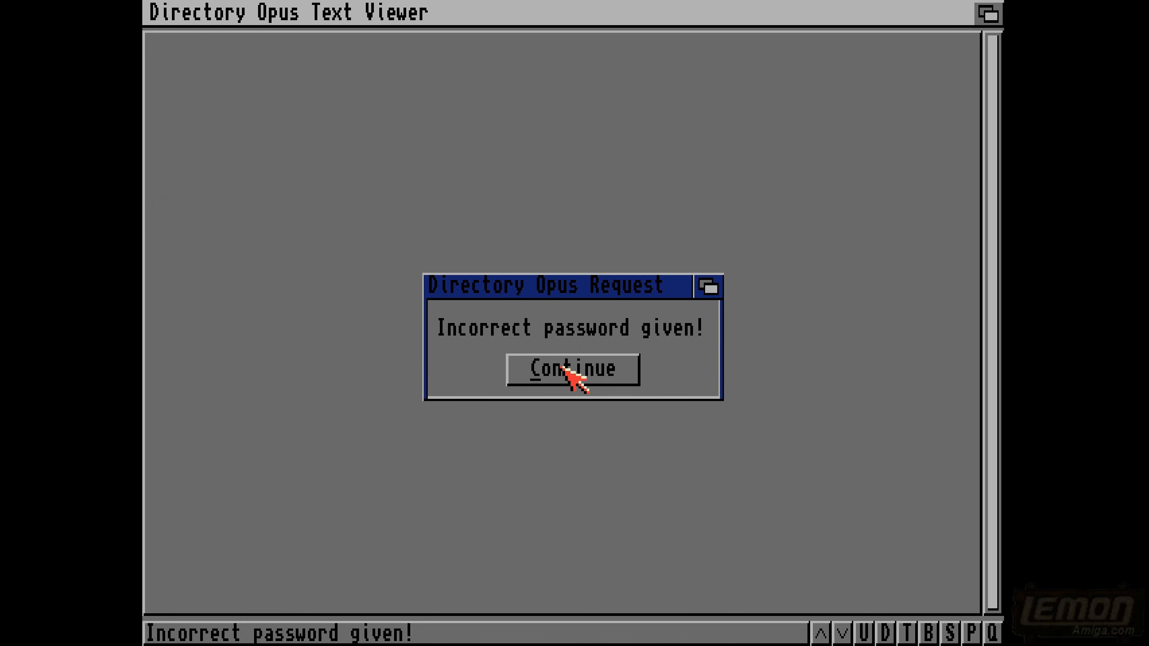
left_click(562, 367)
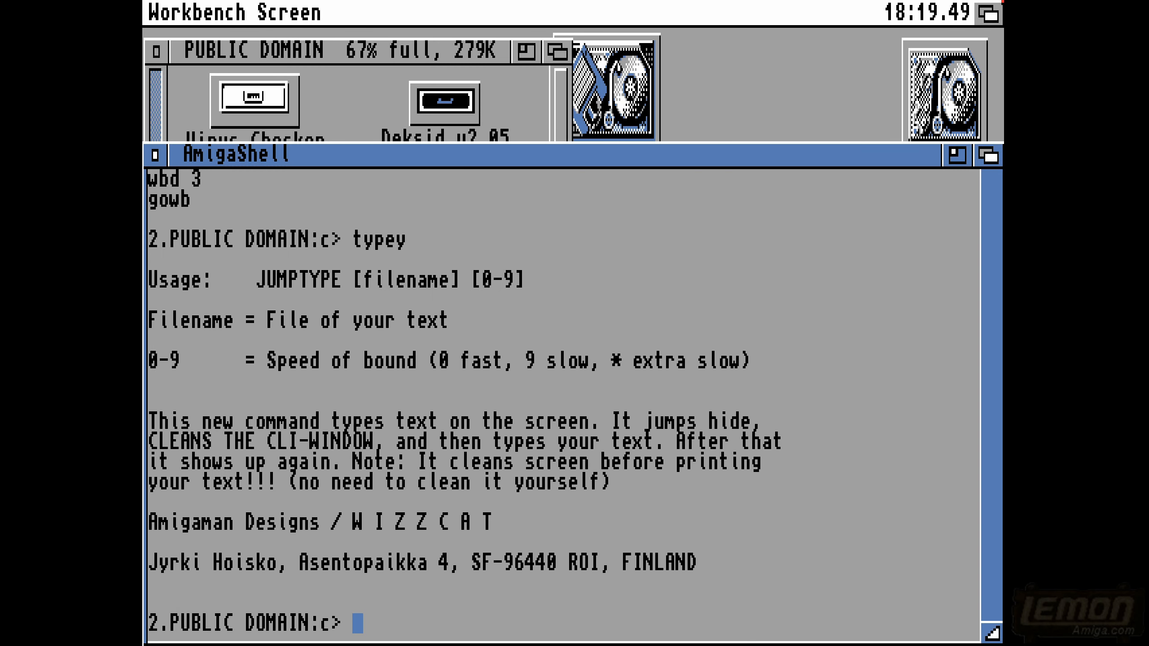
left_click(986, 14)
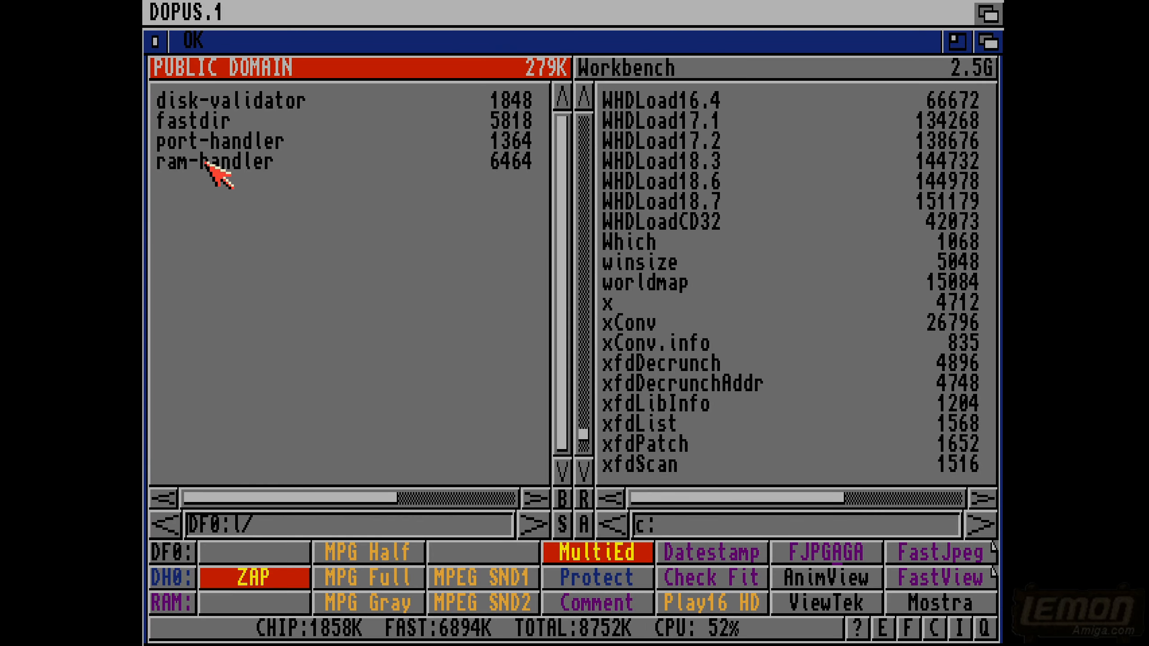
- Try to view fastdir with ANSI Read, cancel the password request, and return to the DF0:l/ list
left_click(194, 124)
left_click(719, 628)
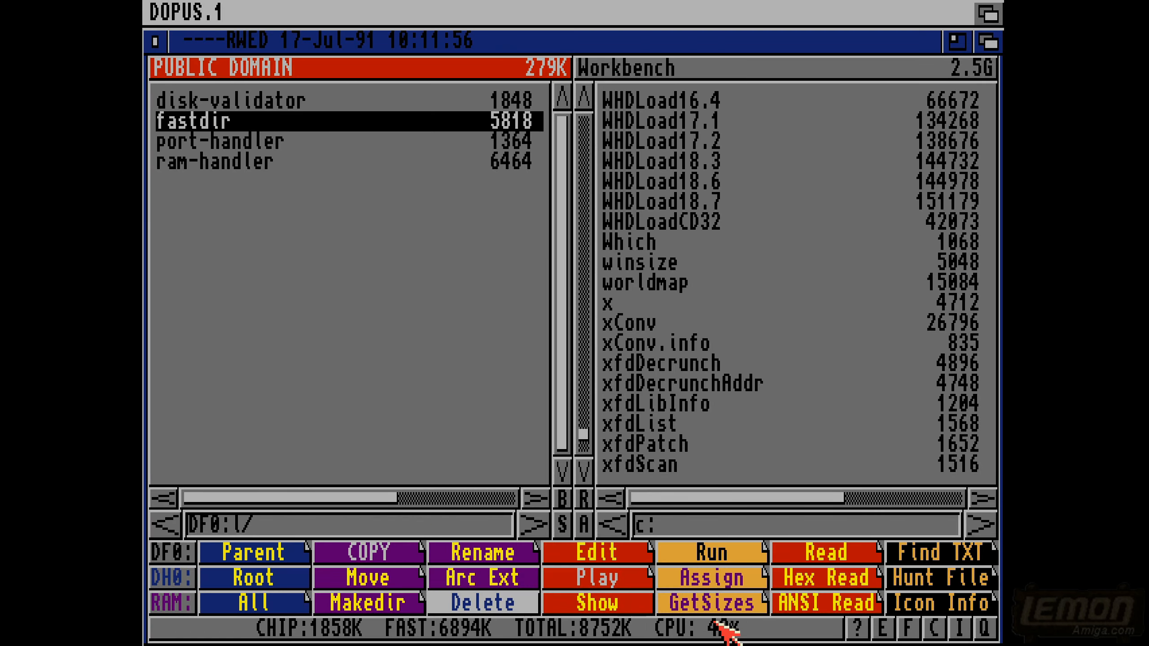
left_click(796, 604)
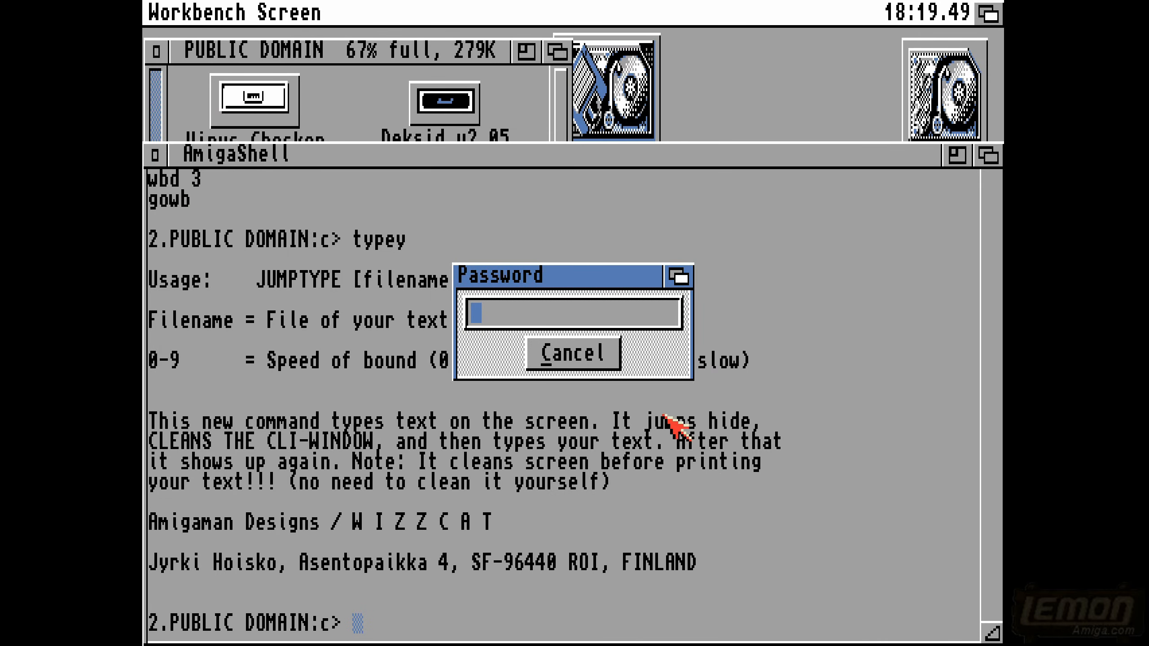
left_click(554, 354)
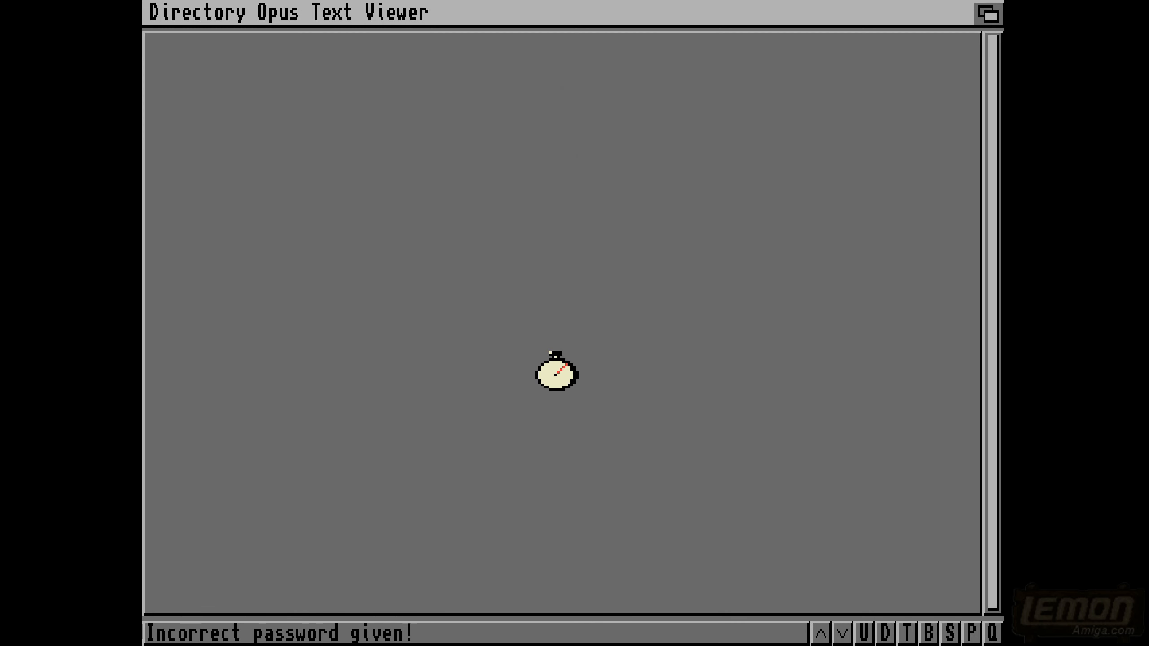
left_click(566, 374)
left_click(565, 385)
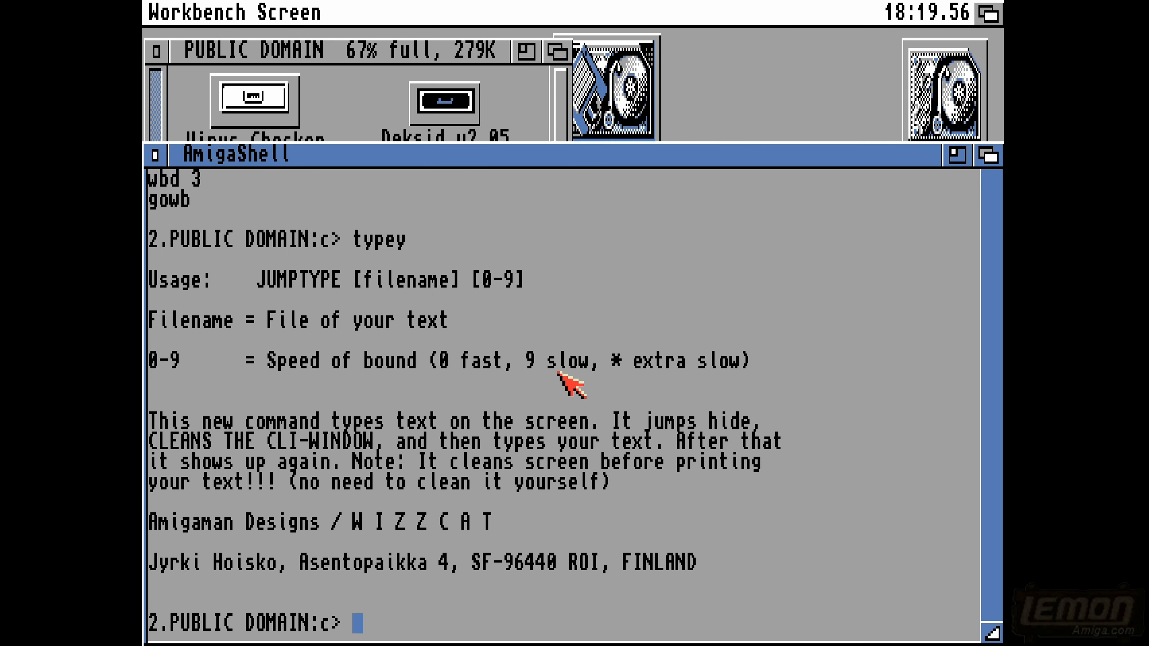
left_click(1002, 2)
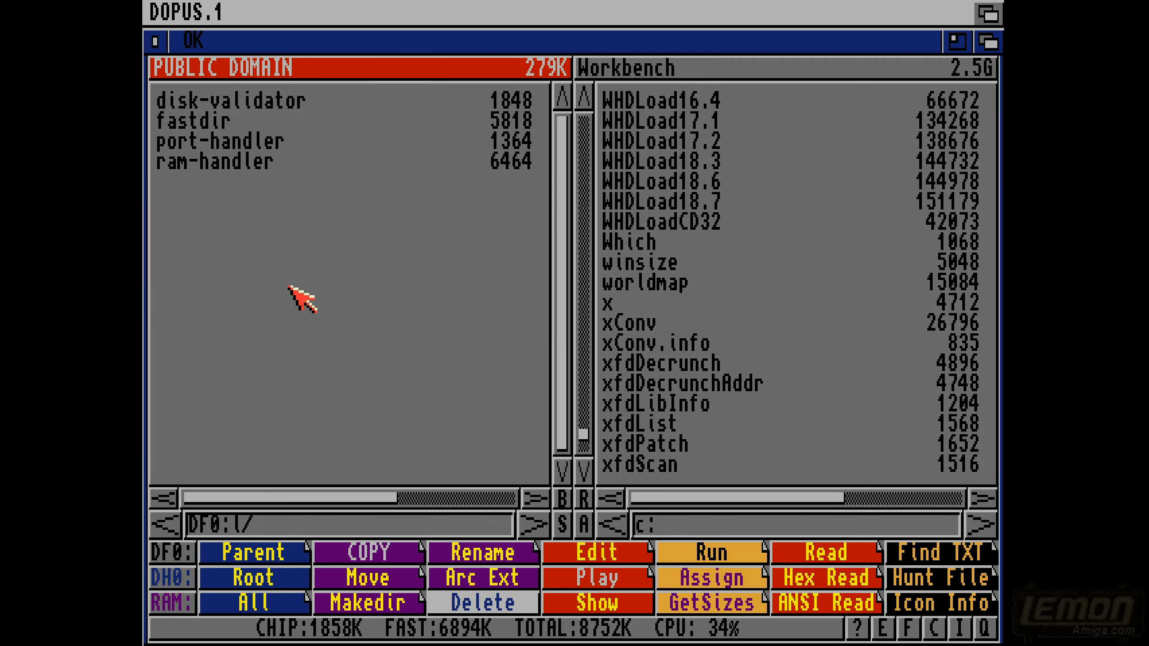
- View the port-handler file in DF0:l/ with ANSI Read and close the viewer
left_click(240, 141)
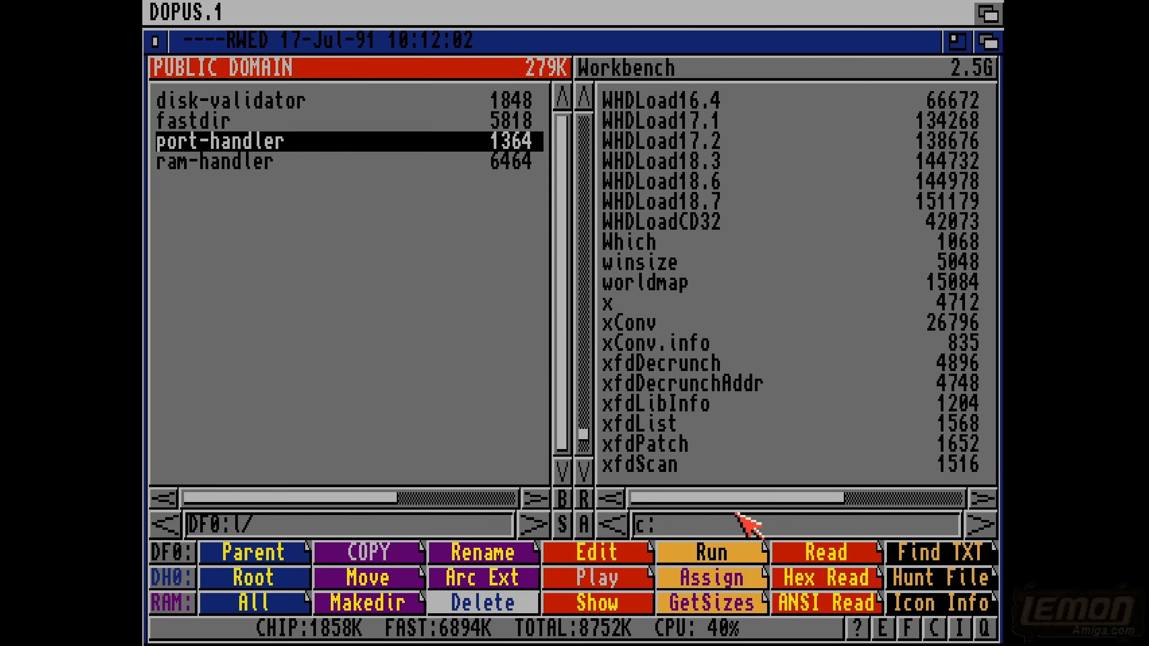
left_click(814, 601)
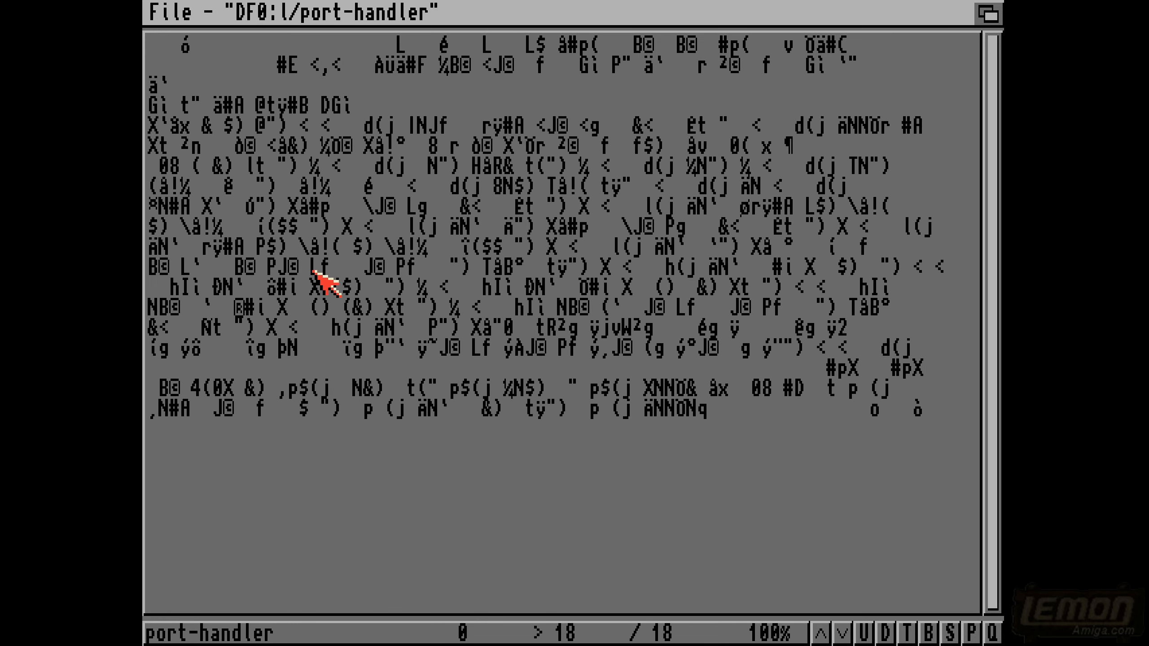
right_click(320, 252)
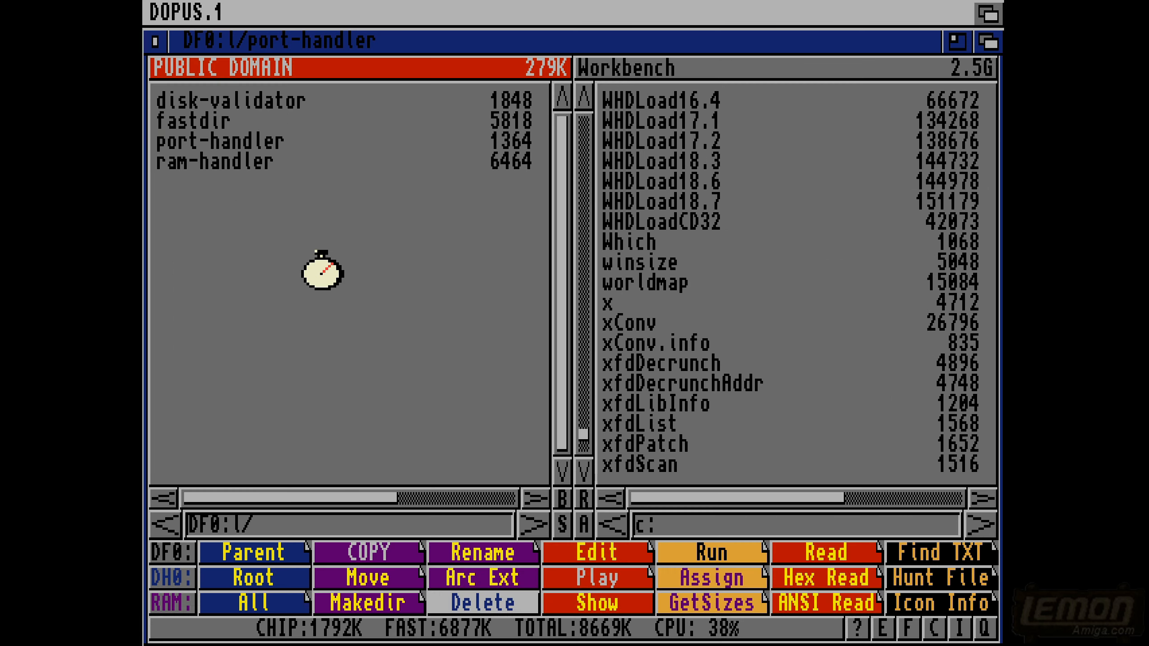
- Open the fastdir file from DF0:l/ in the ZAP hex editor
left_click(226, 128)
left_click(254, 636)
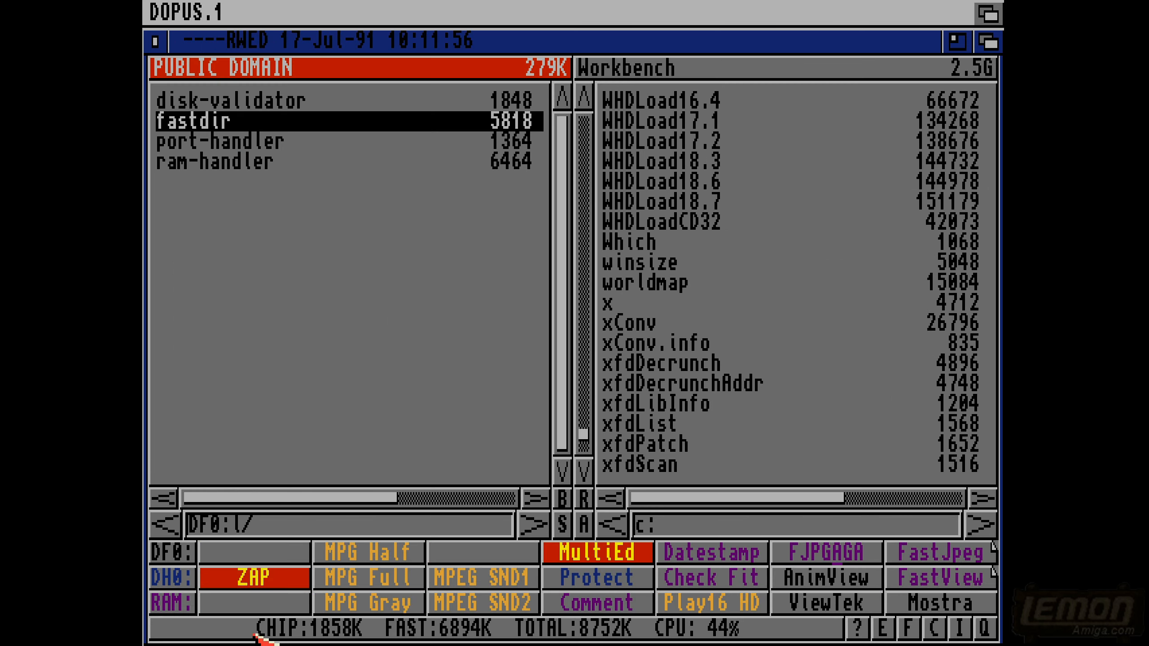
left_click(249, 584)
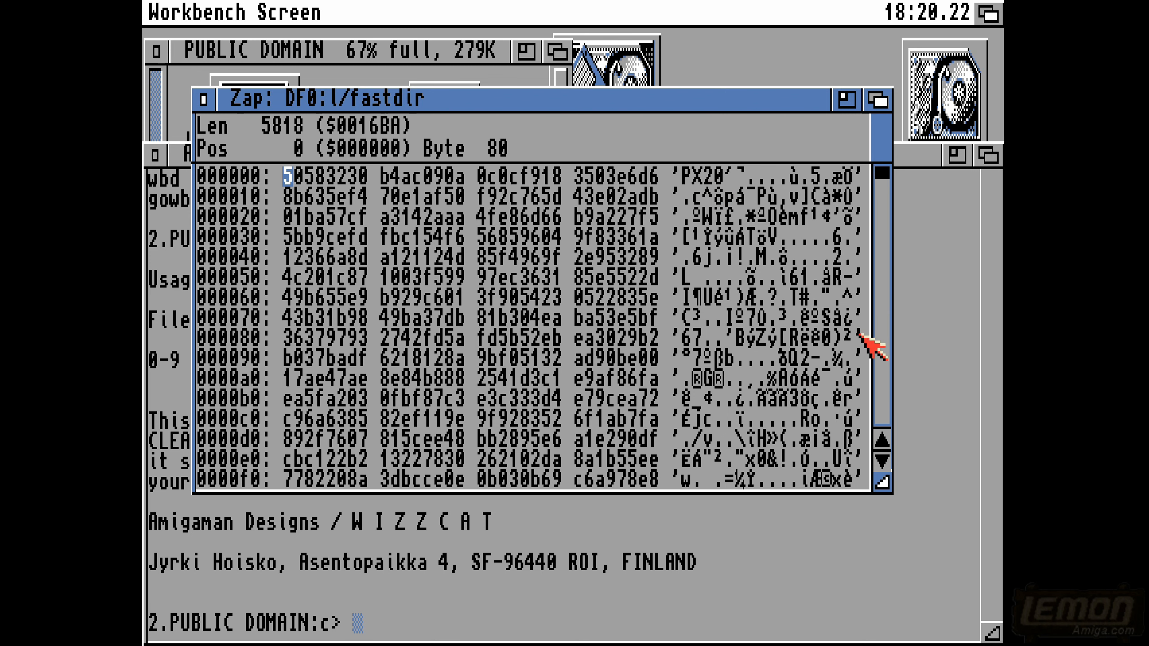
- Examine the hex dump of fastdir from its first bytes through to the end of the file
left_click(881, 349)
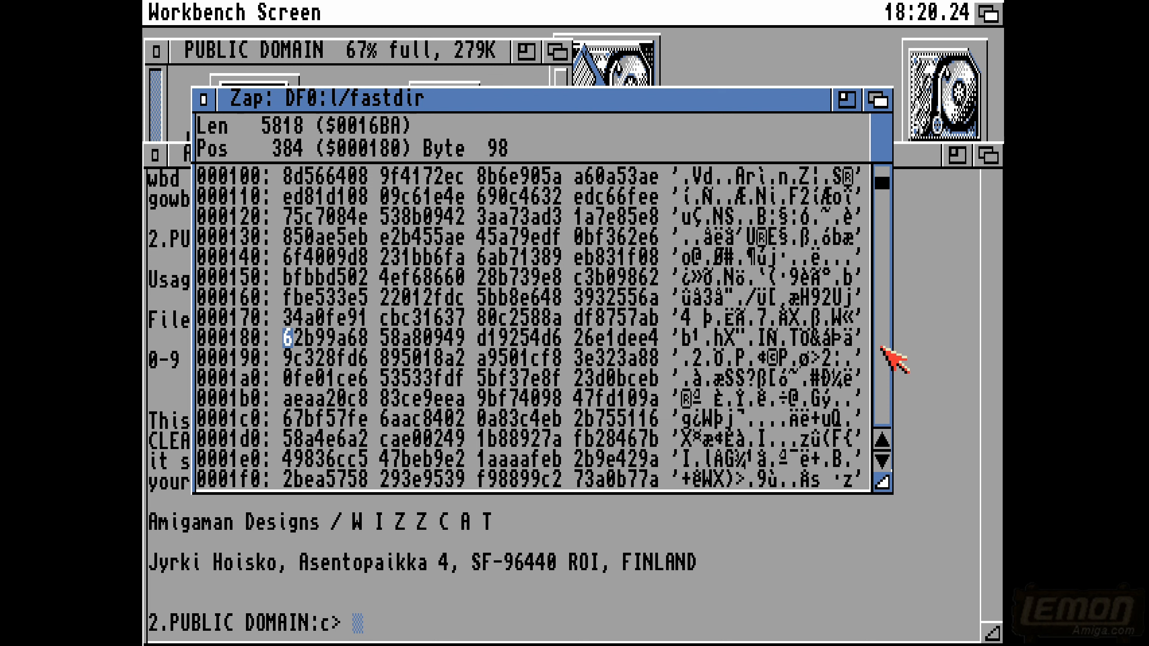
left_click(882, 347)
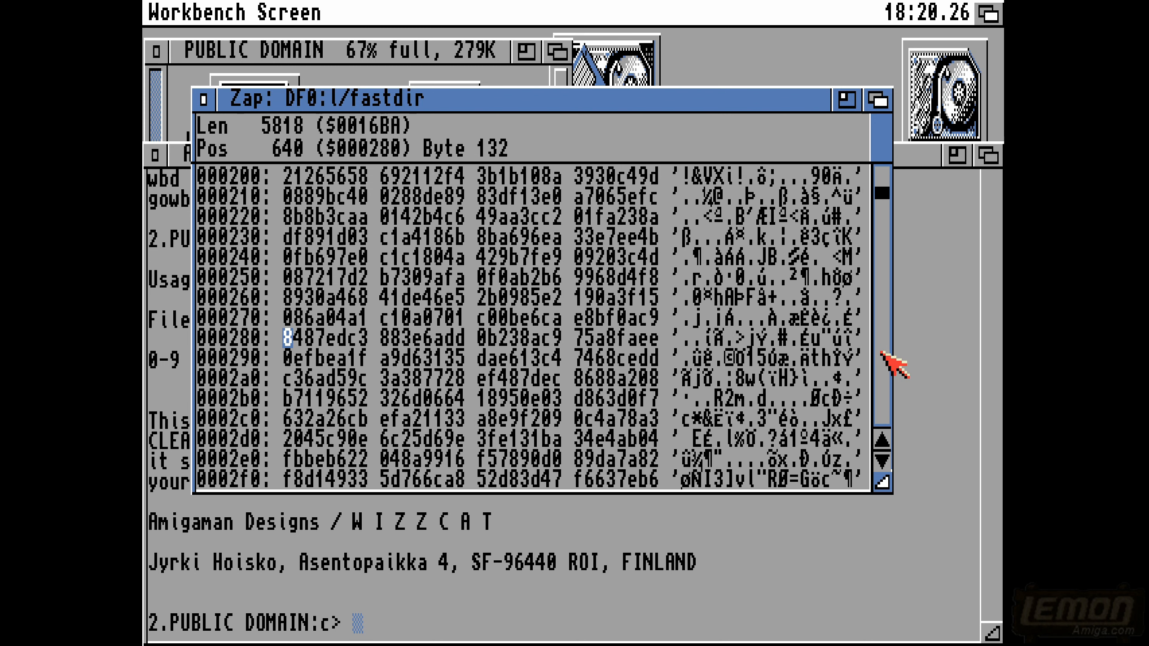
left_click(882, 358)
left_click(882, 363)
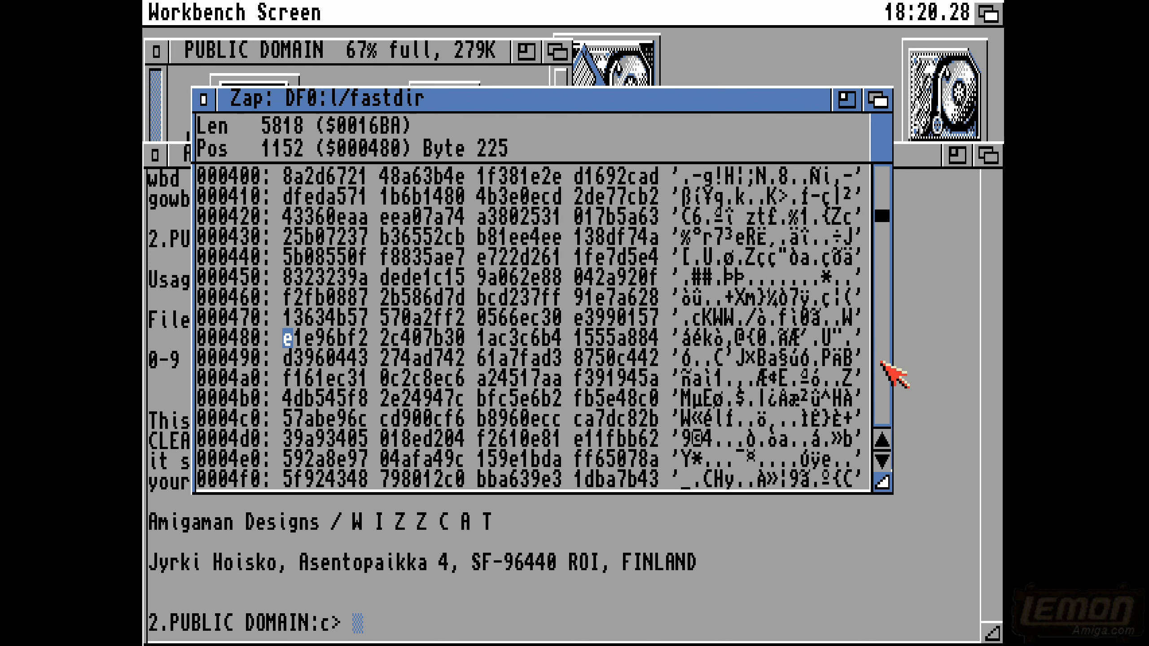
left_click(882, 362)
left_click(881, 362)
left_click(882, 362)
left_click(881, 364)
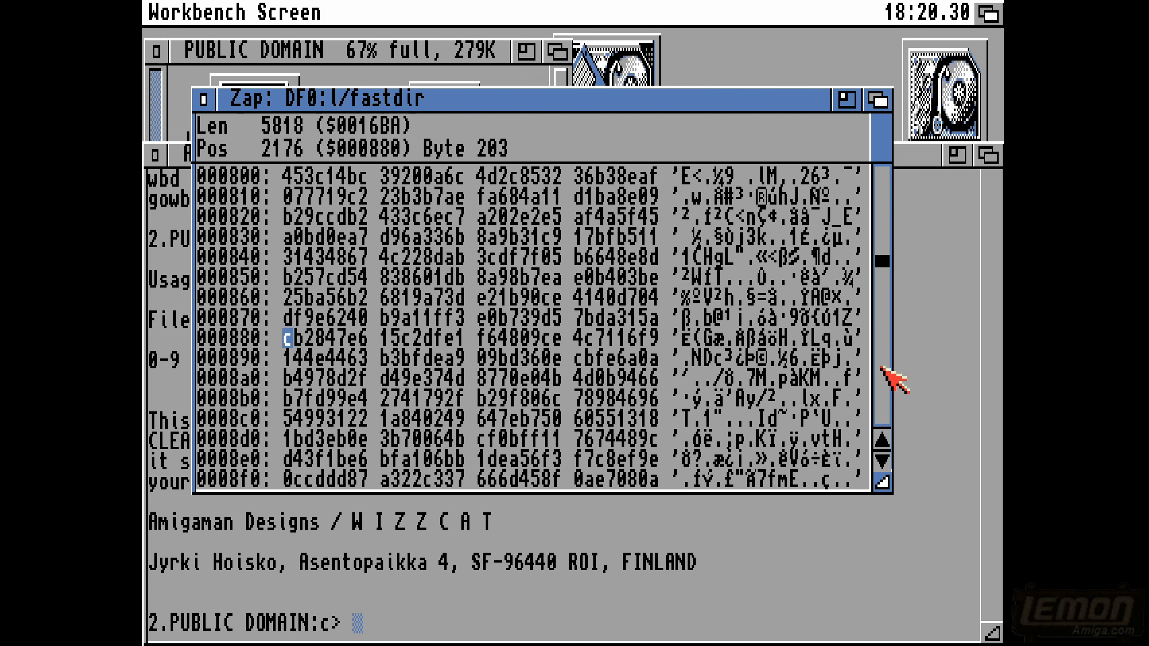
left_click(881, 368)
left_click(880, 369)
left_click(880, 371)
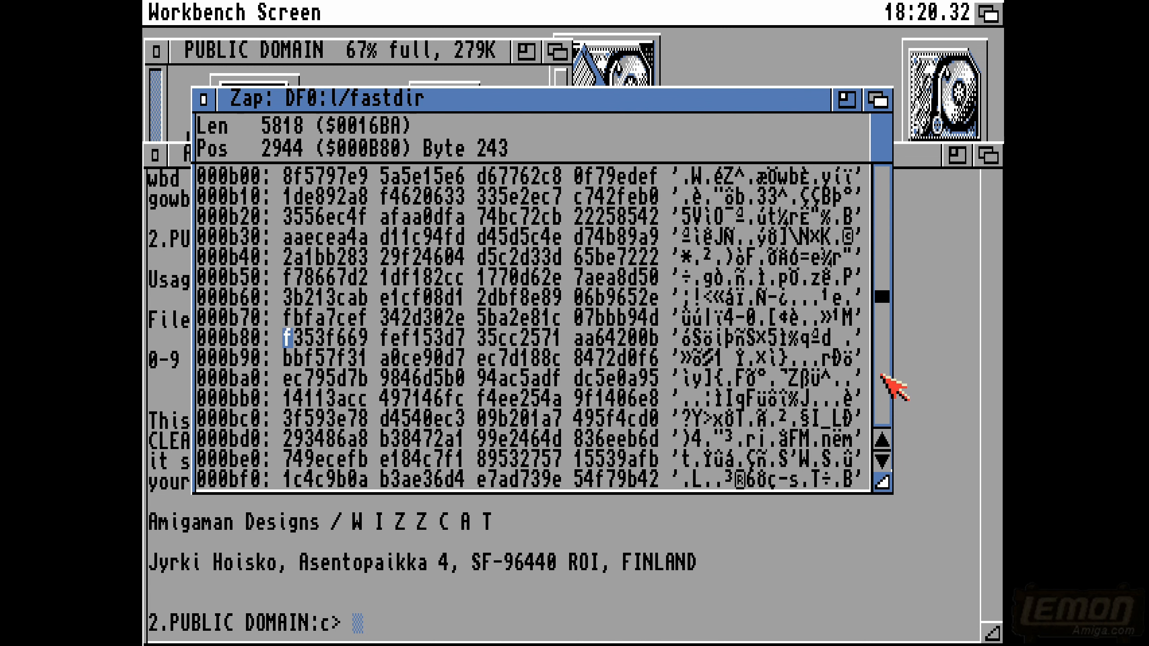
left_click(881, 374)
left_click(880, 376)
left_click(881, 379)
left_click(880, 382)
left_click(880, 384)
left_click(880, 389)
left_click(881, 393)
left_click(881, 397)
left_click(881, 402)
left_click(881, 409)
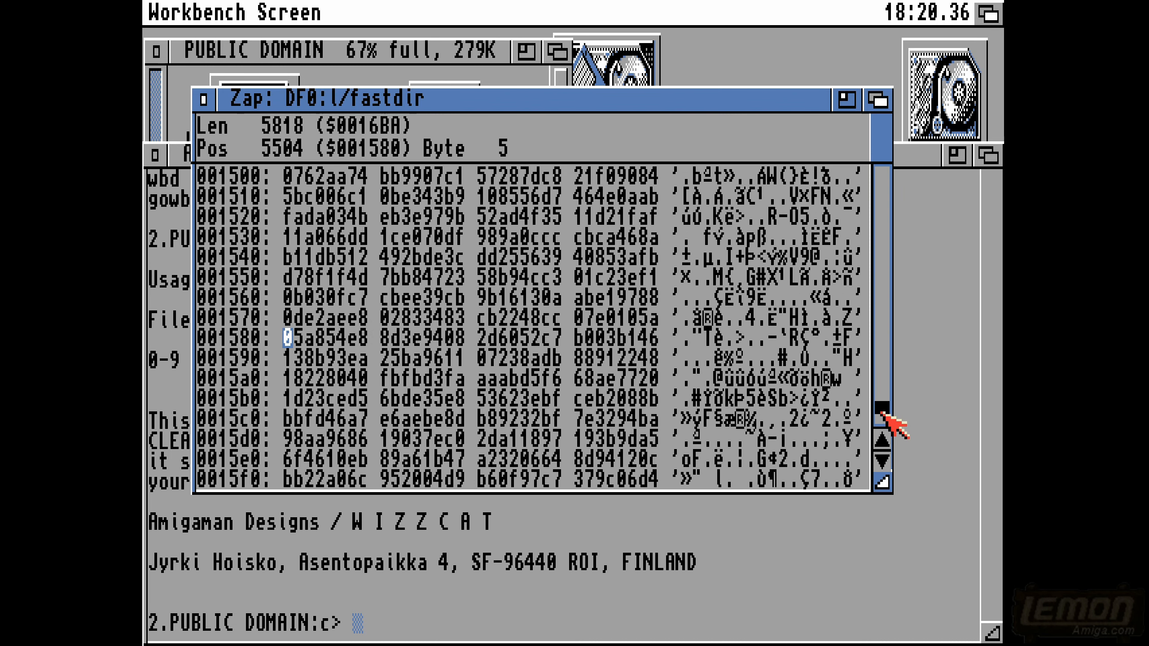
left_click(883, 428)
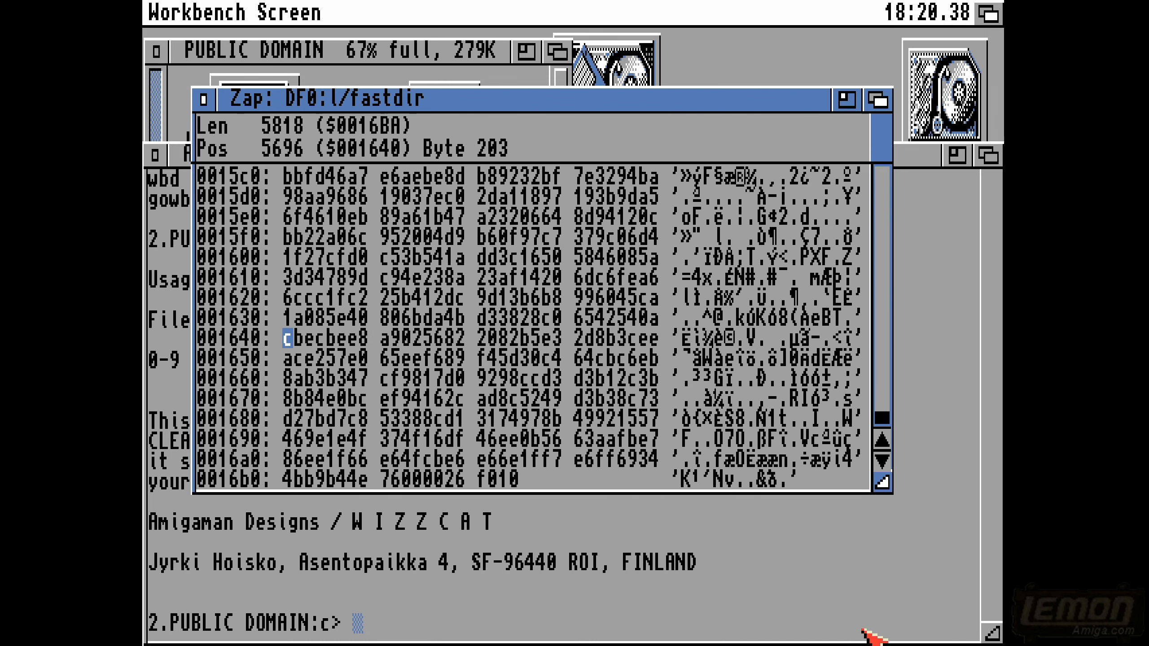
- Search fastdir for the string "pass" from the current position near the end of the file
right_click(312, 6)
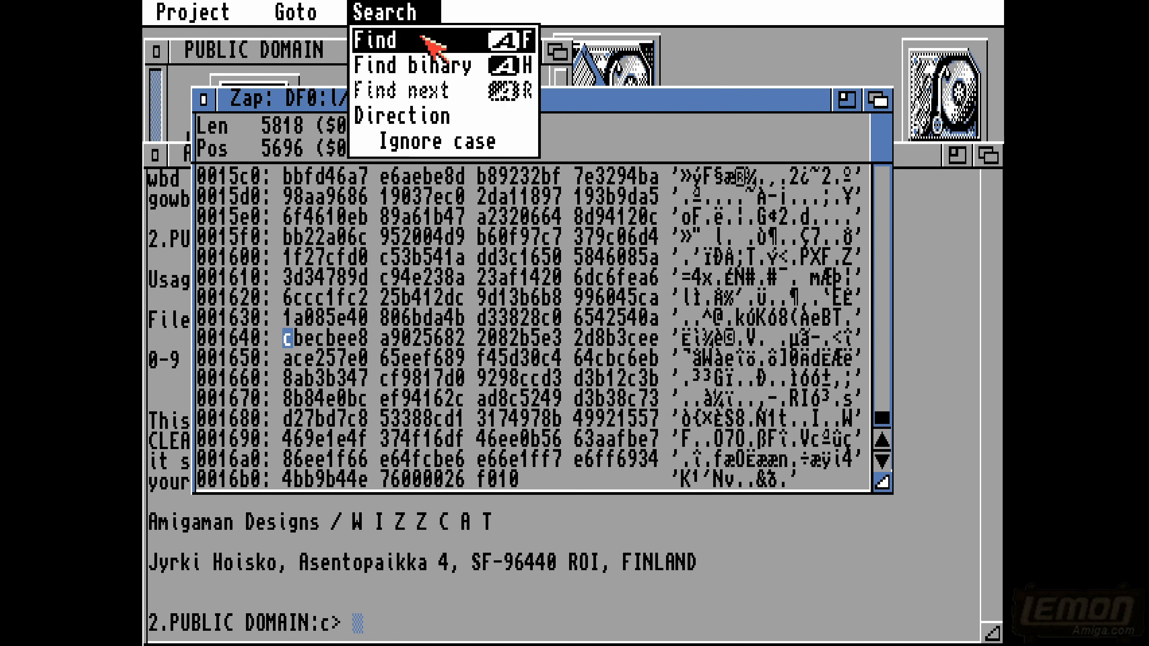
right_click(420, 36)
type("pass")
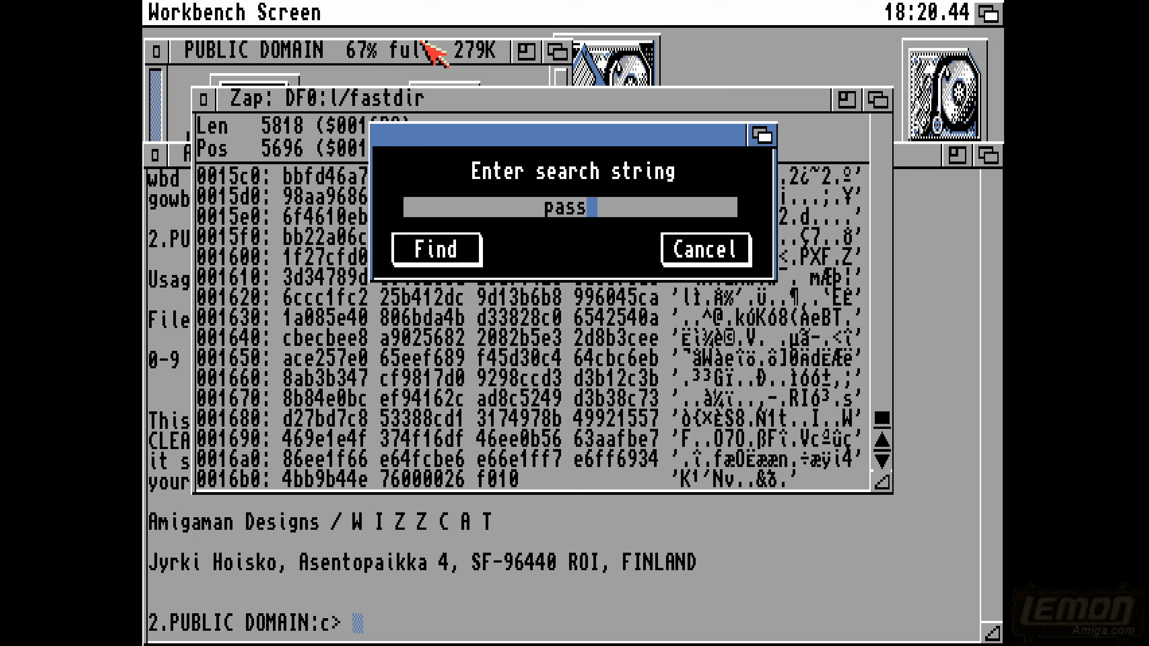
key("Return")
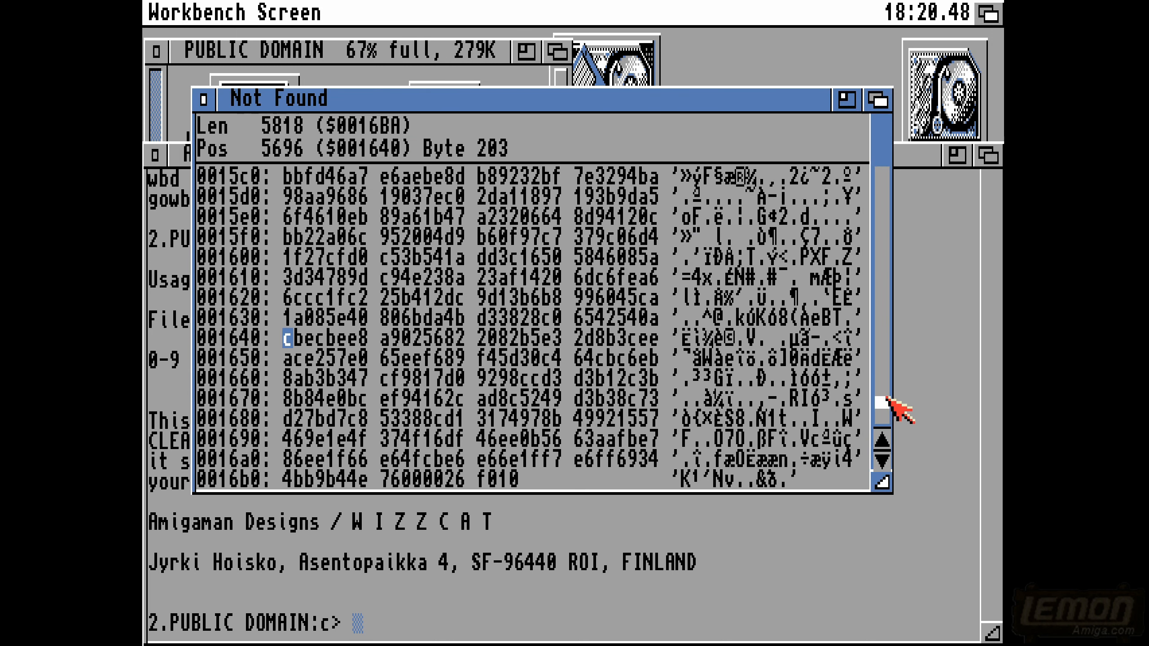
- Return to the start of fastdir, repeat the search for "pass" from there, and close the hex editor
left_click_drag(880, 415, 880, 34)
left_click(319, 176)
right_click(303, 17)
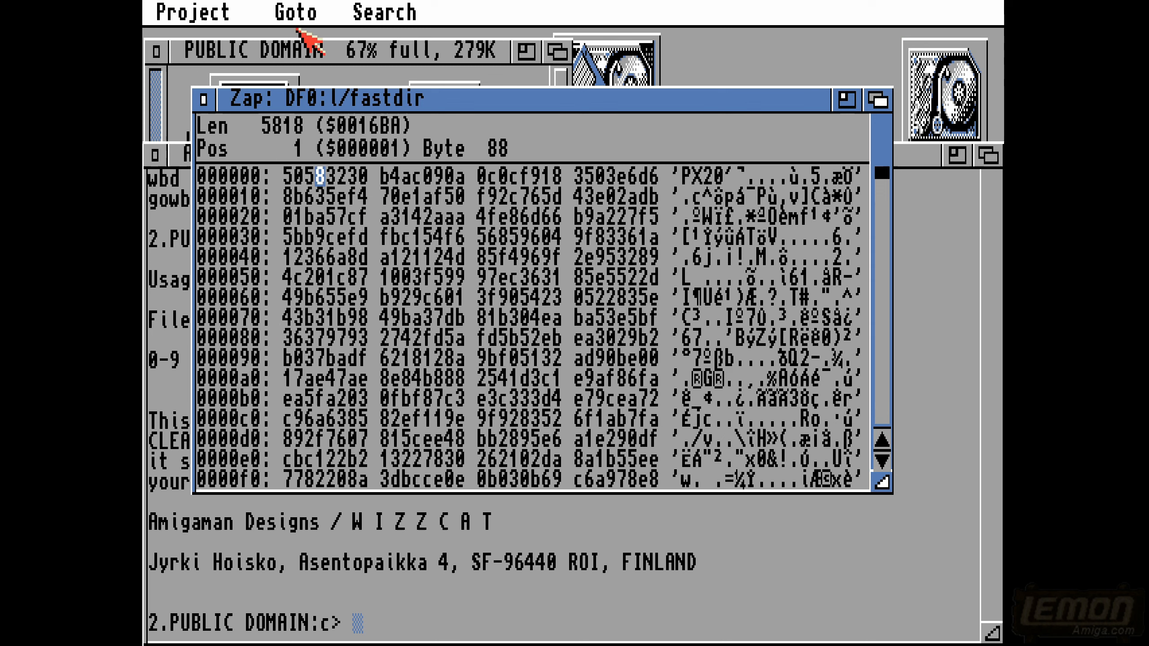
left_click(376, 39)
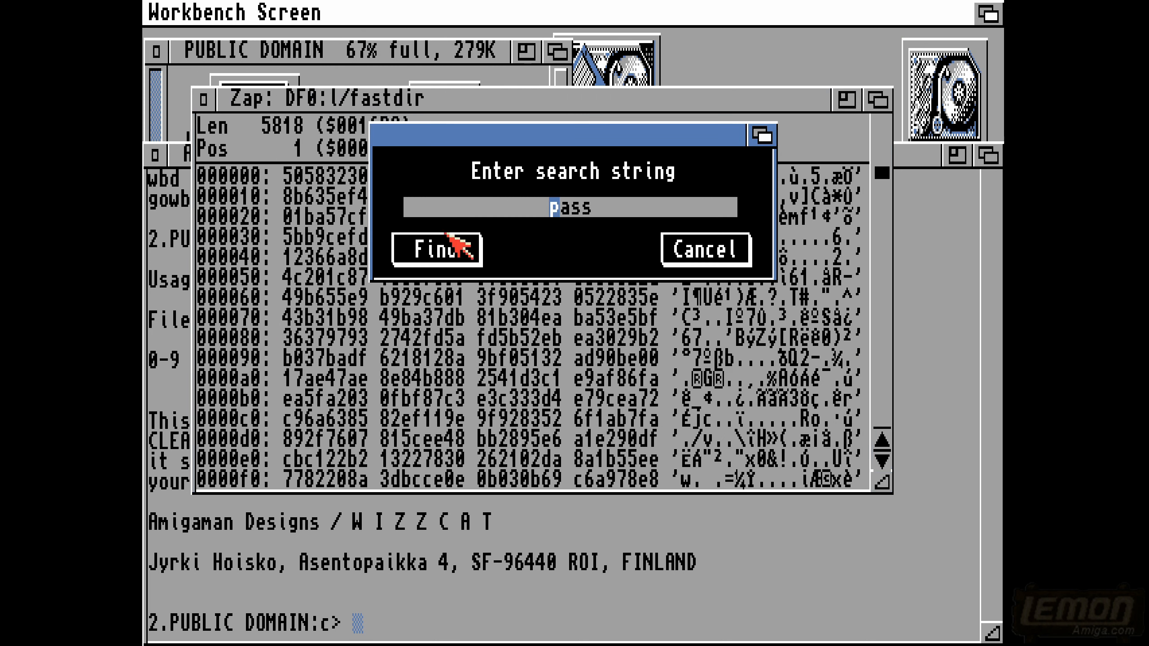
left_click(445, 248)
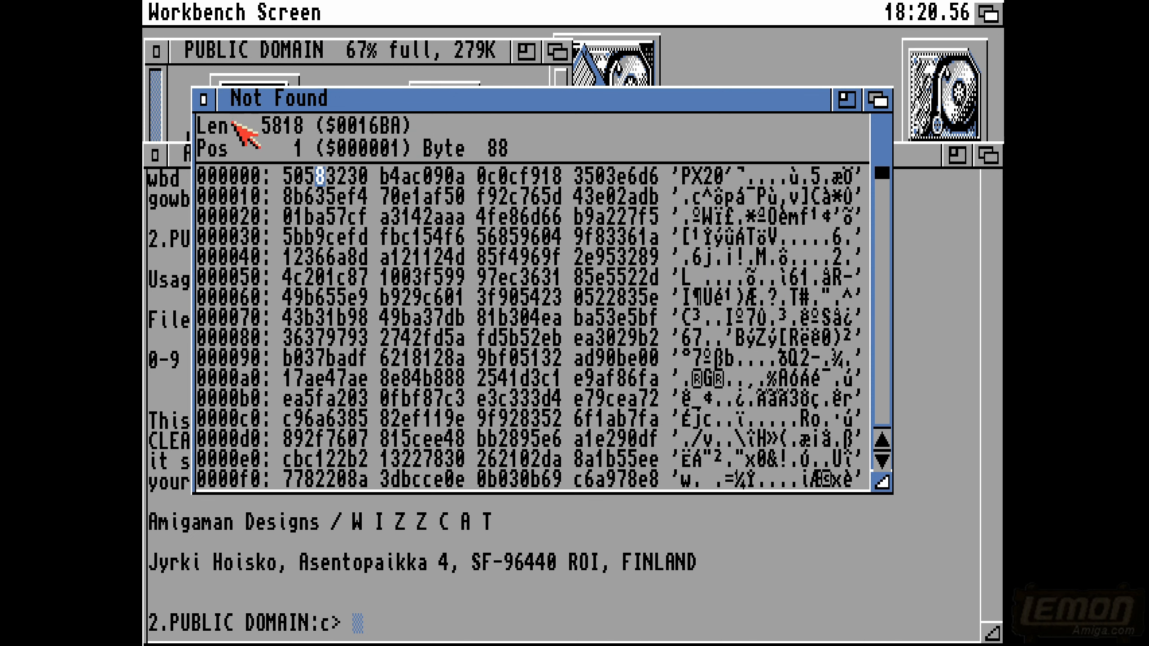
left_click(209, 99)
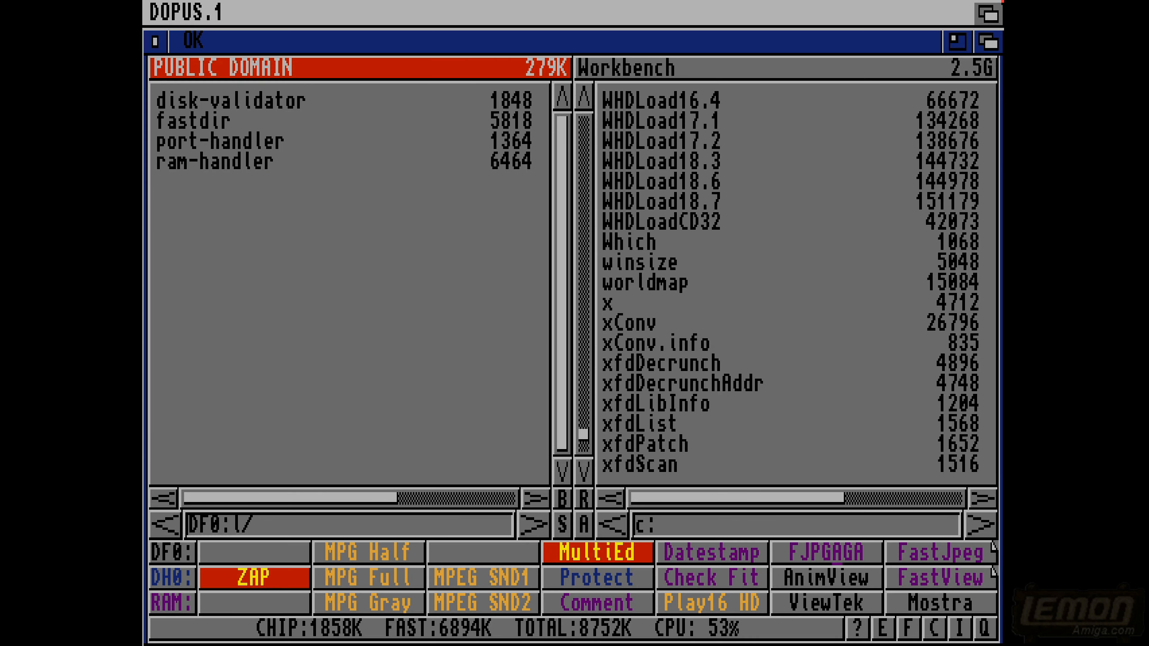
- Look into the libs, siesta and Virus_Checker drawers on DF0:, and return to the disk's root
left_click(146, 353)
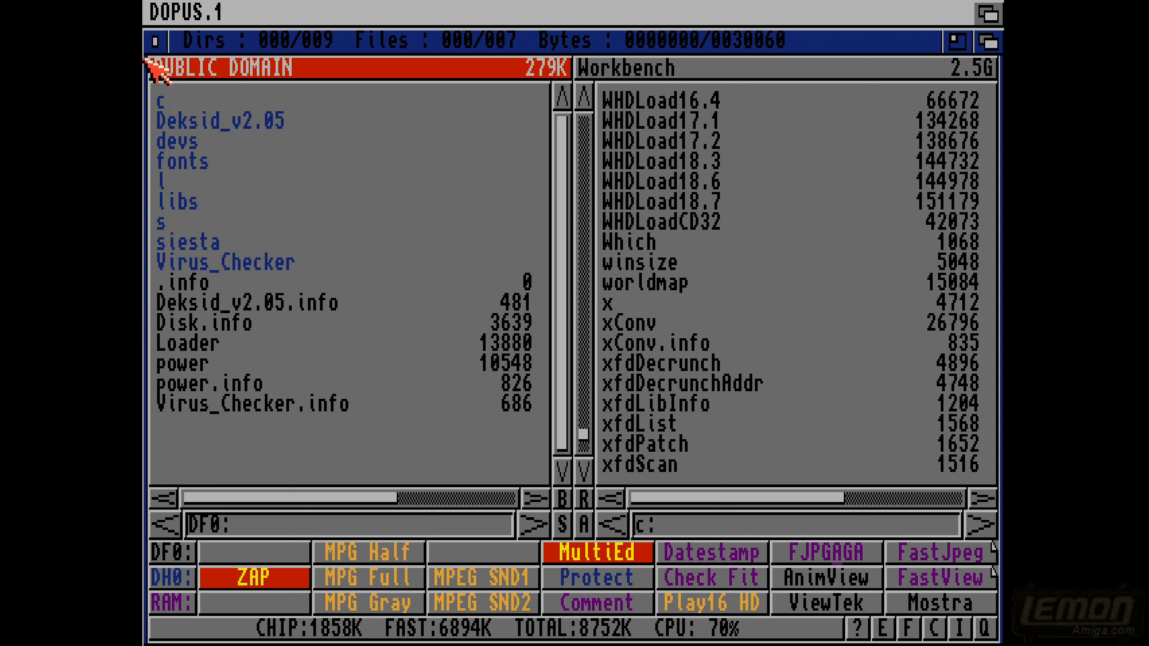
double_click(162, 200)
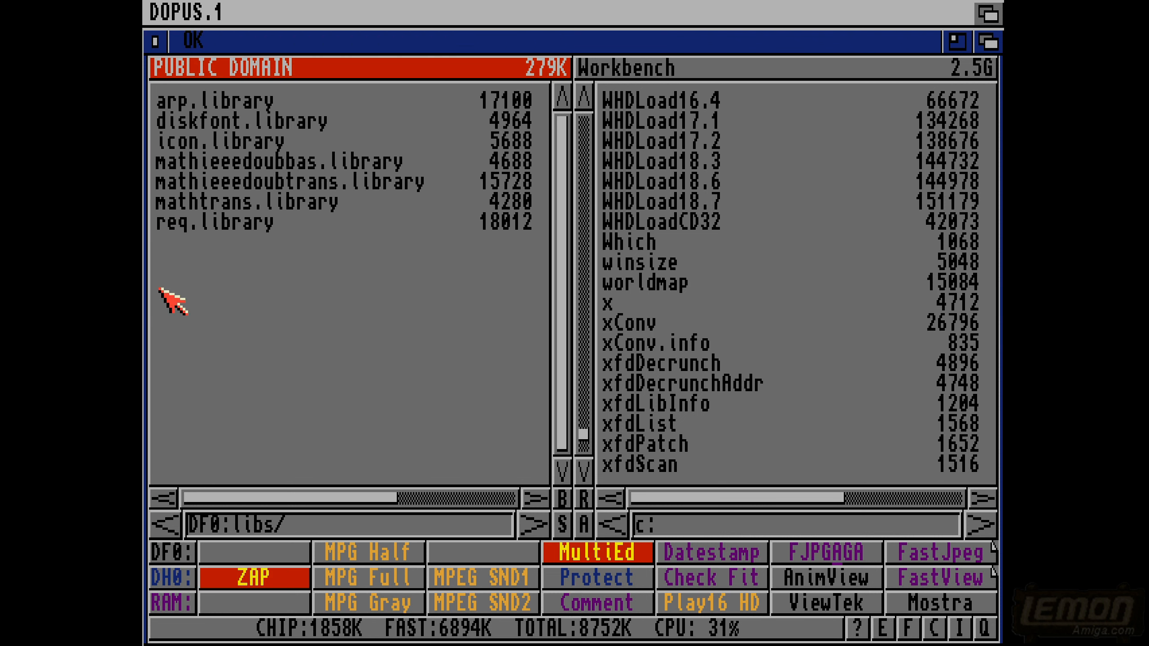
left_click(145, 303)
double_click(187, 249)
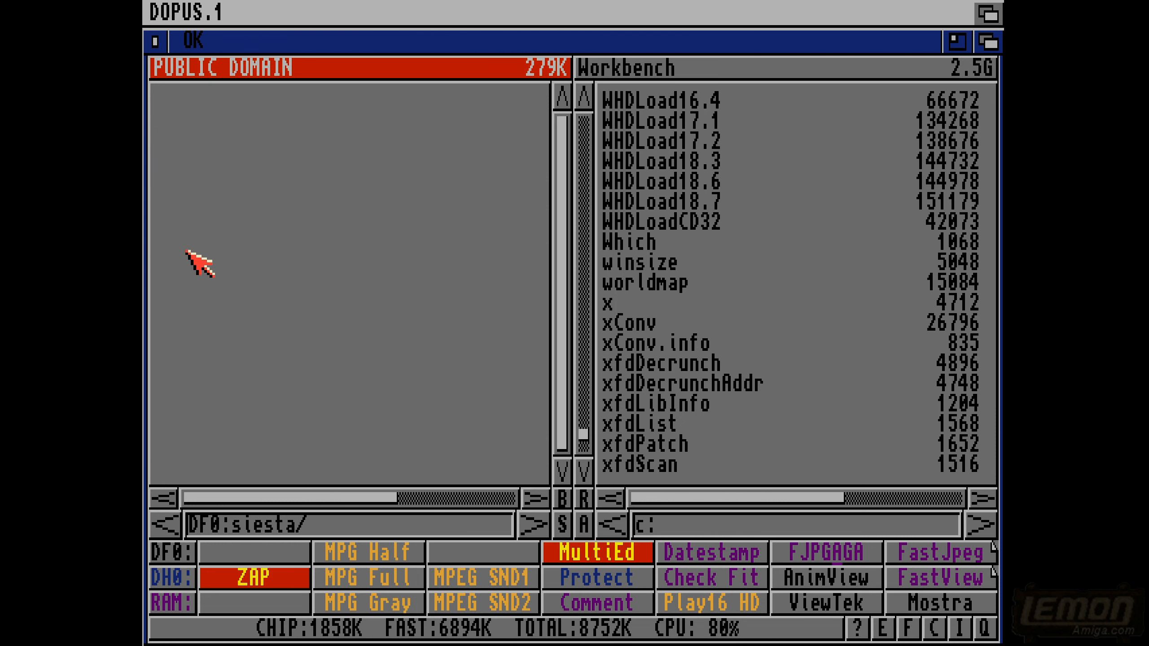
left_click(145, 342)
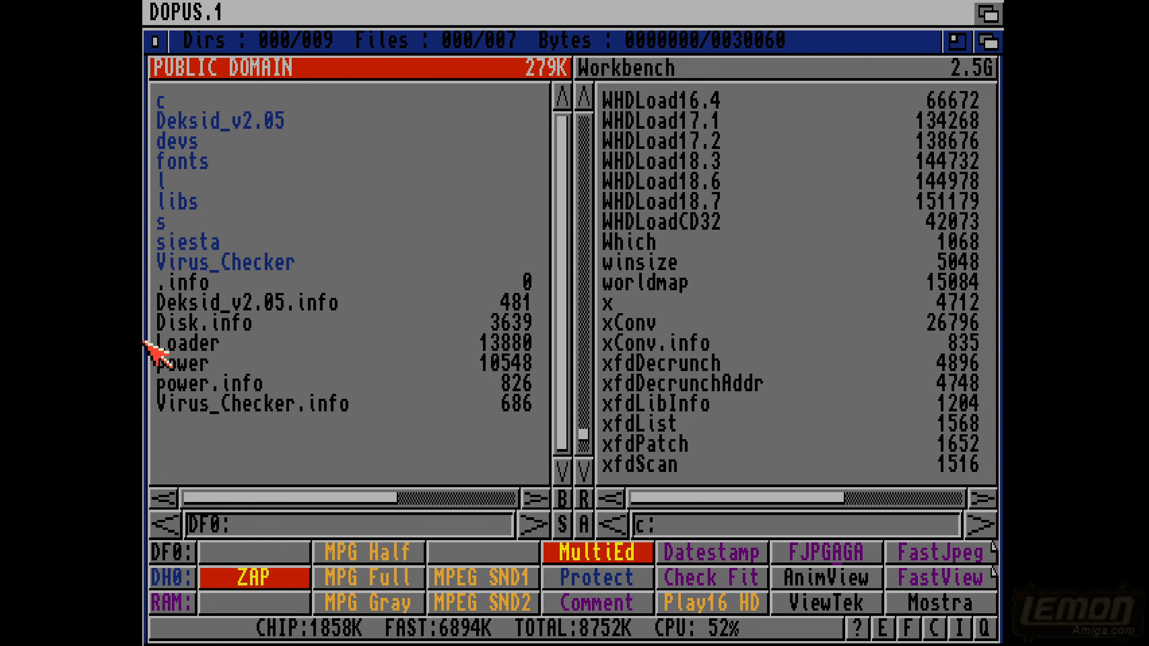
double_click(210, 256)
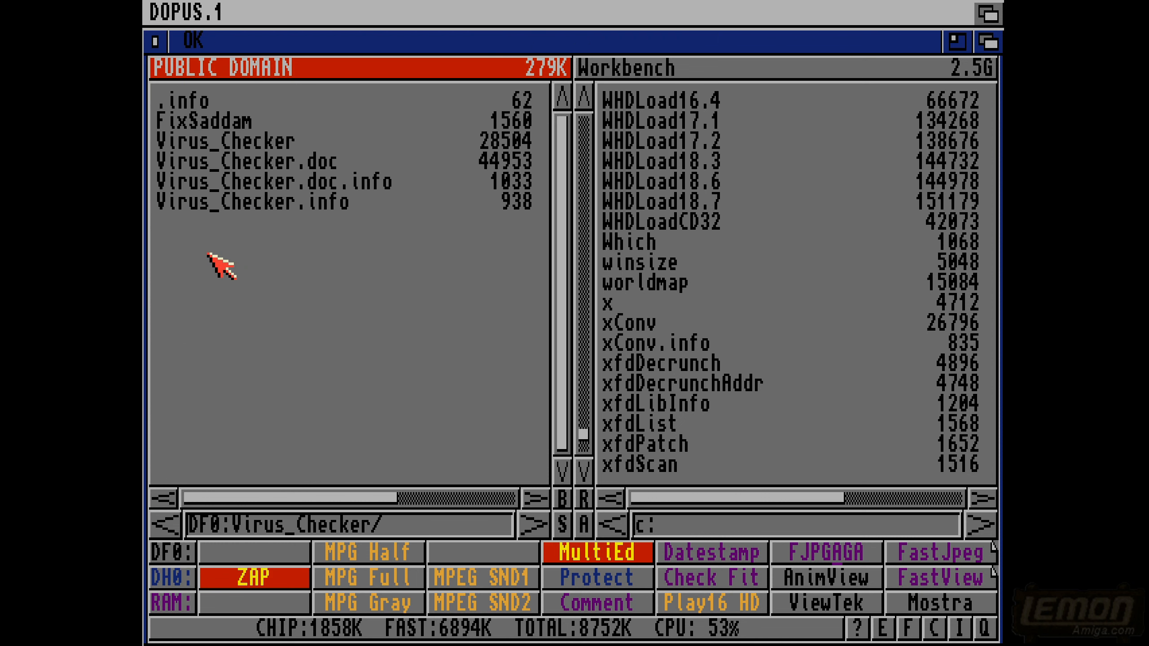
left_click(146, 290)
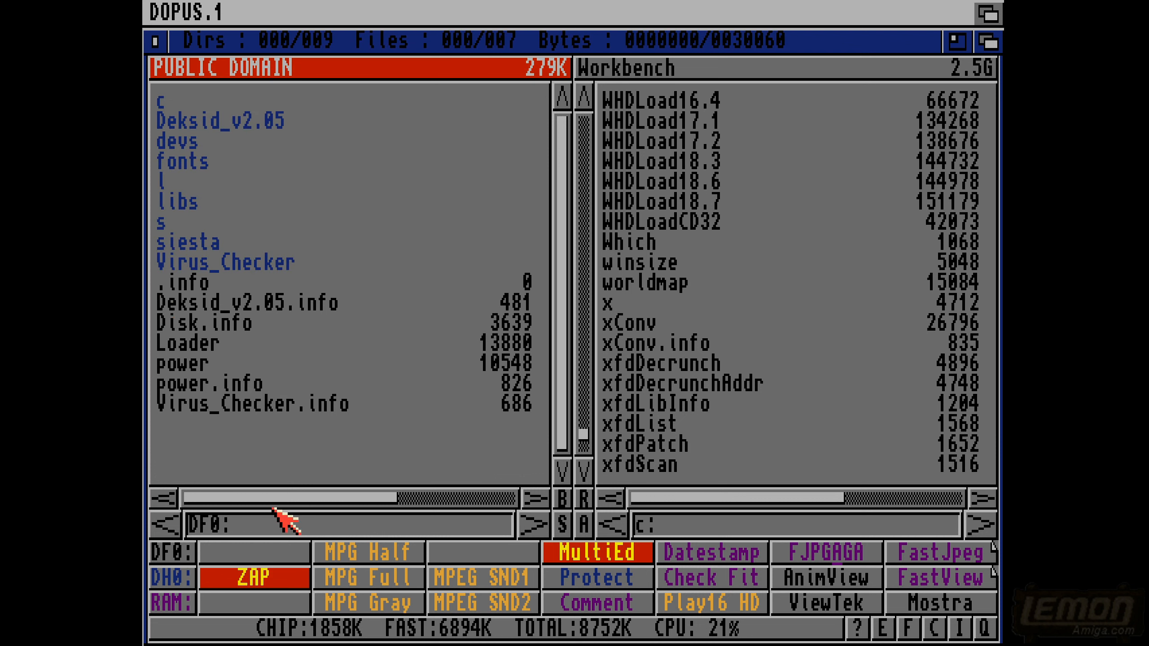
left_click(466, 638)
left_click(465, 638)
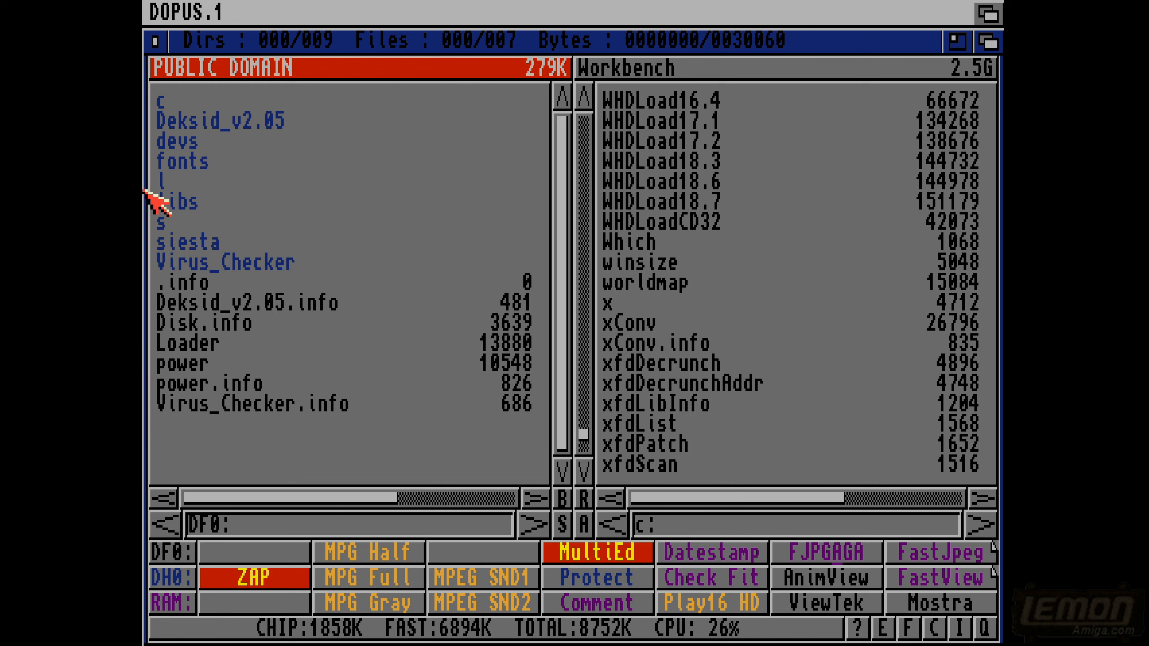
- Browse the hard disk to dh0:Games/Arcade-Shoot/-Arcade Conversion/StarWars/data/
left_click(174, 579)
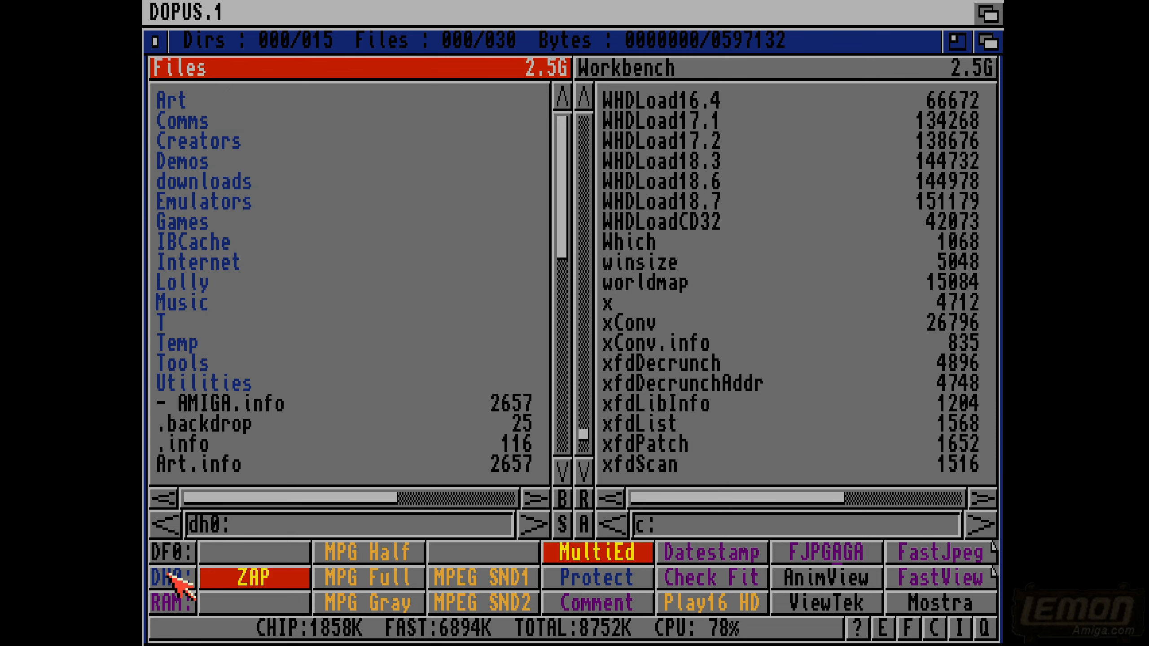
double_click(184, 223)
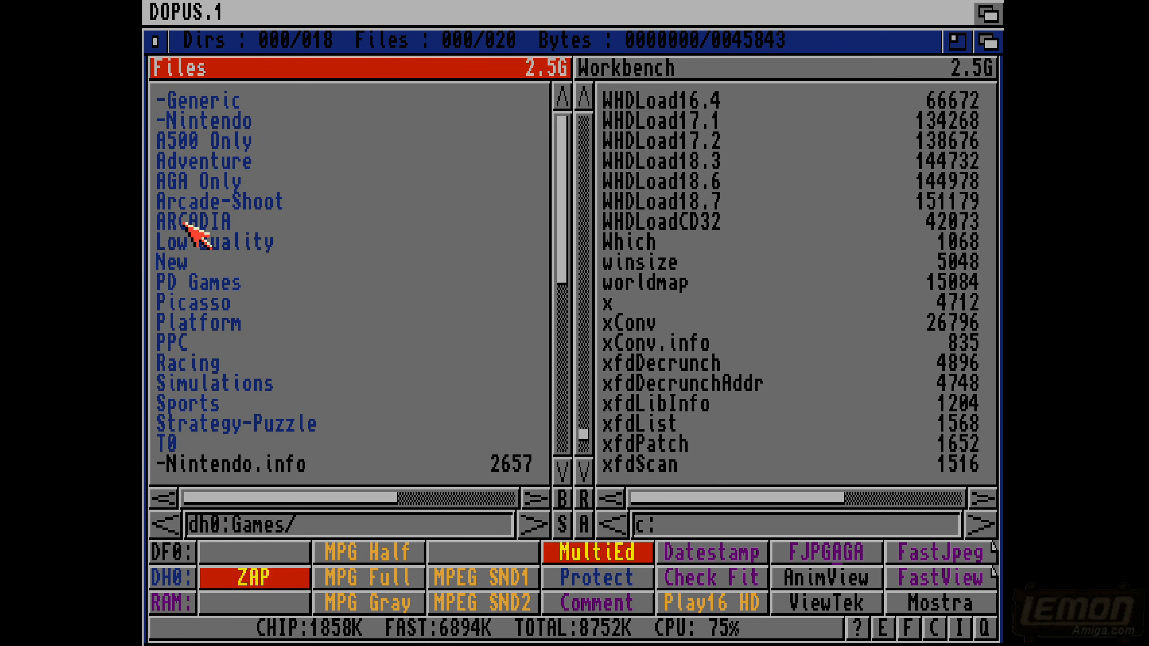
double_click(174, 201)
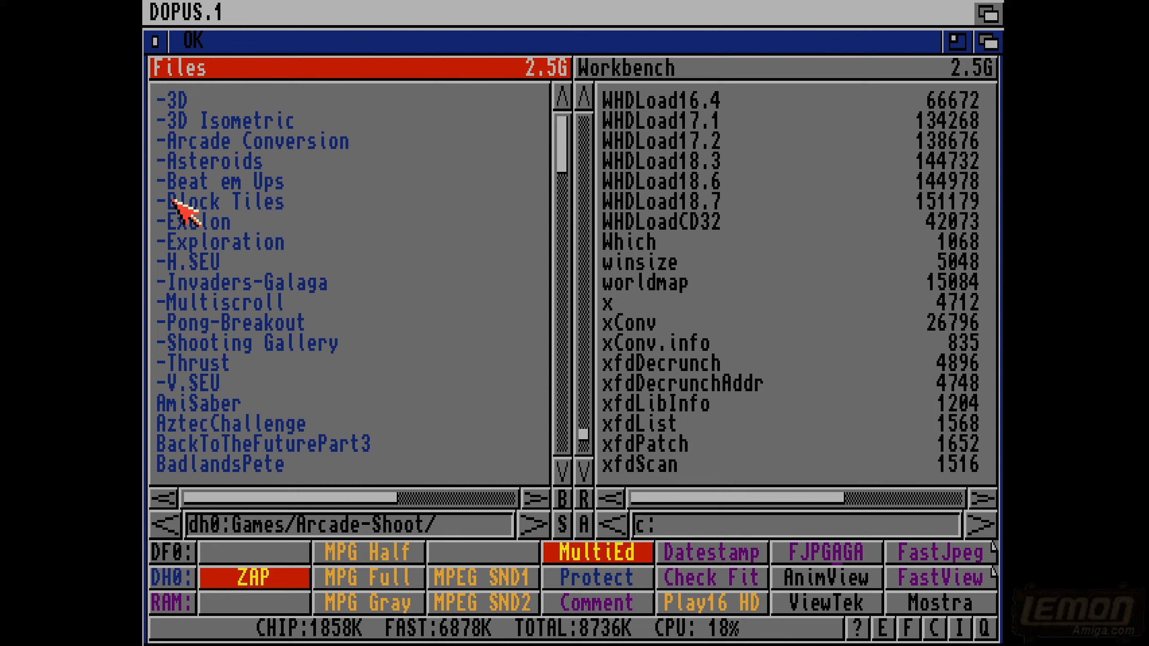
double_click(202, 143)
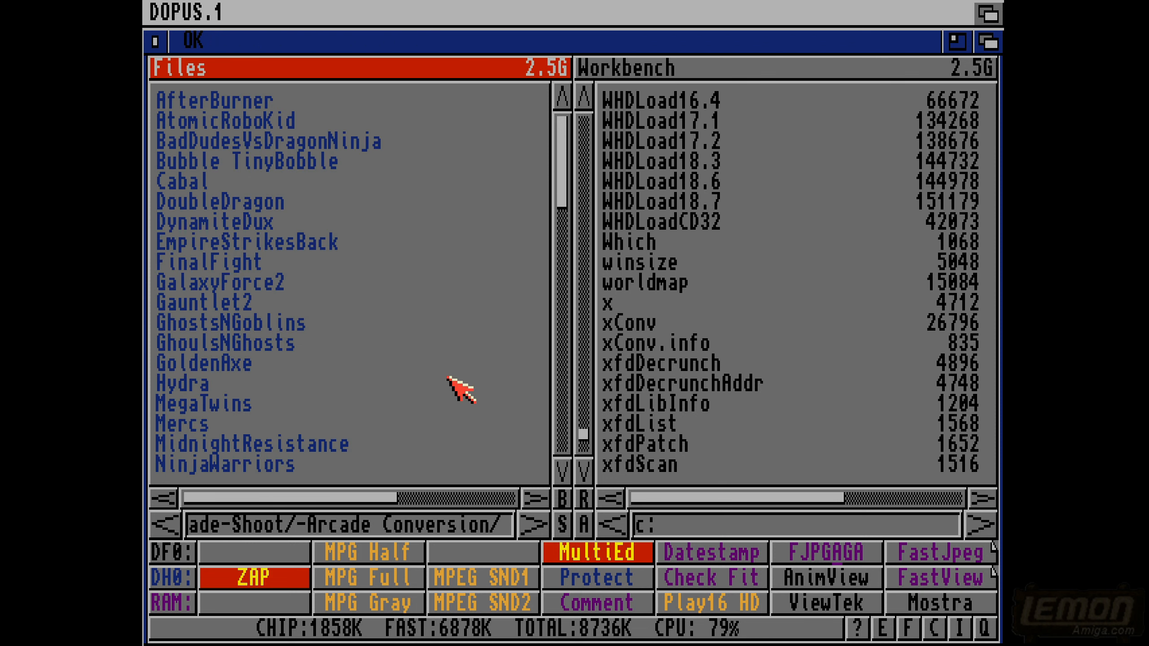
left_click(560, 390)
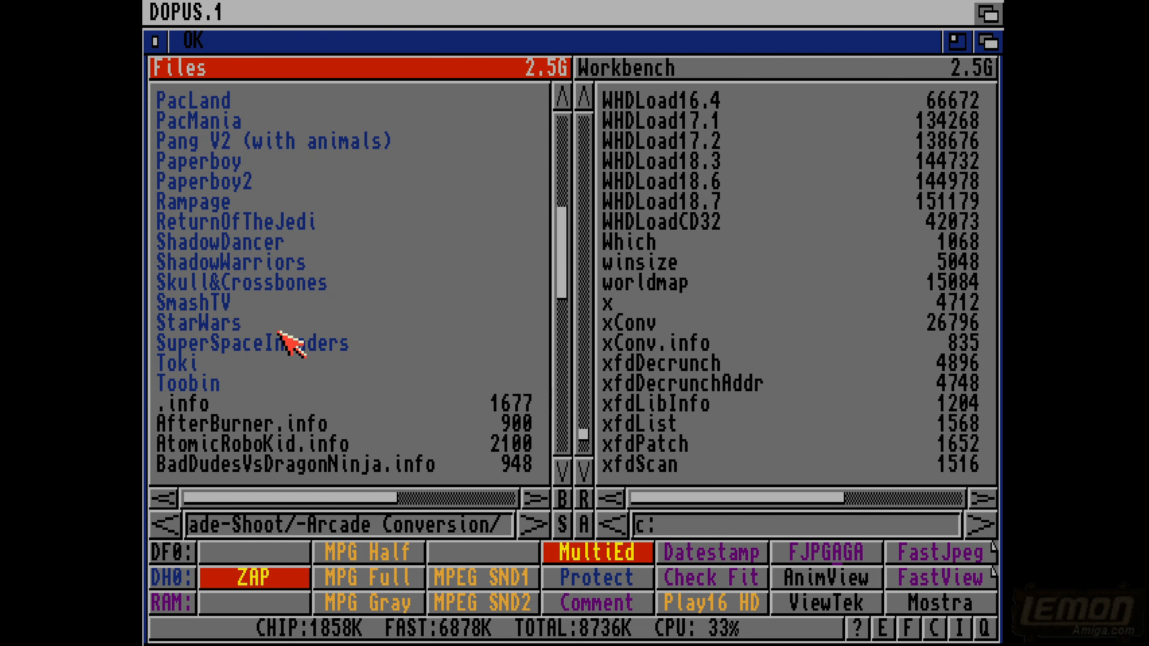
double_click(228, 323)
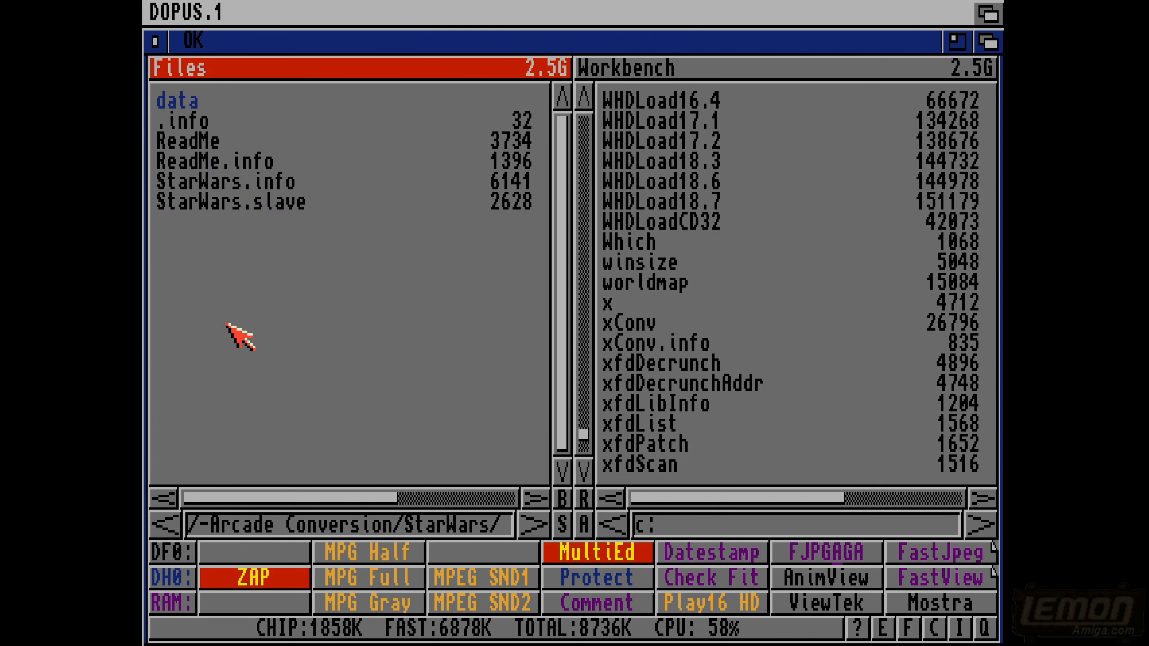
double_click(184, 98)
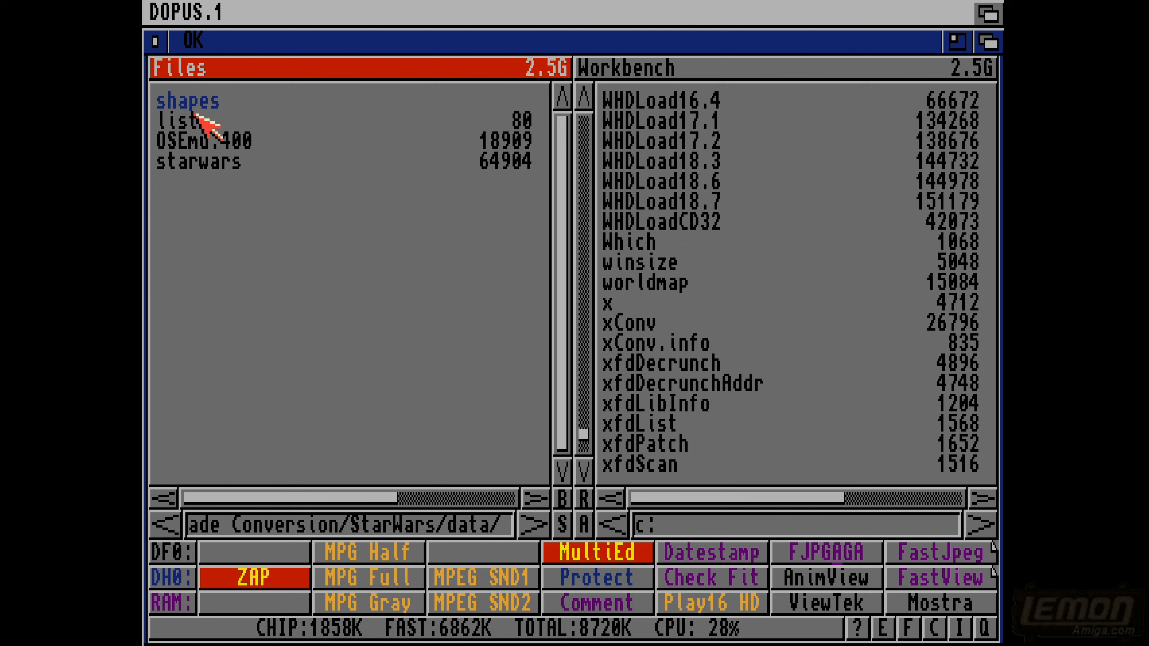
- View the starwars file with ANSI Read and look through its readable text to near the end
left_click(192, 162)
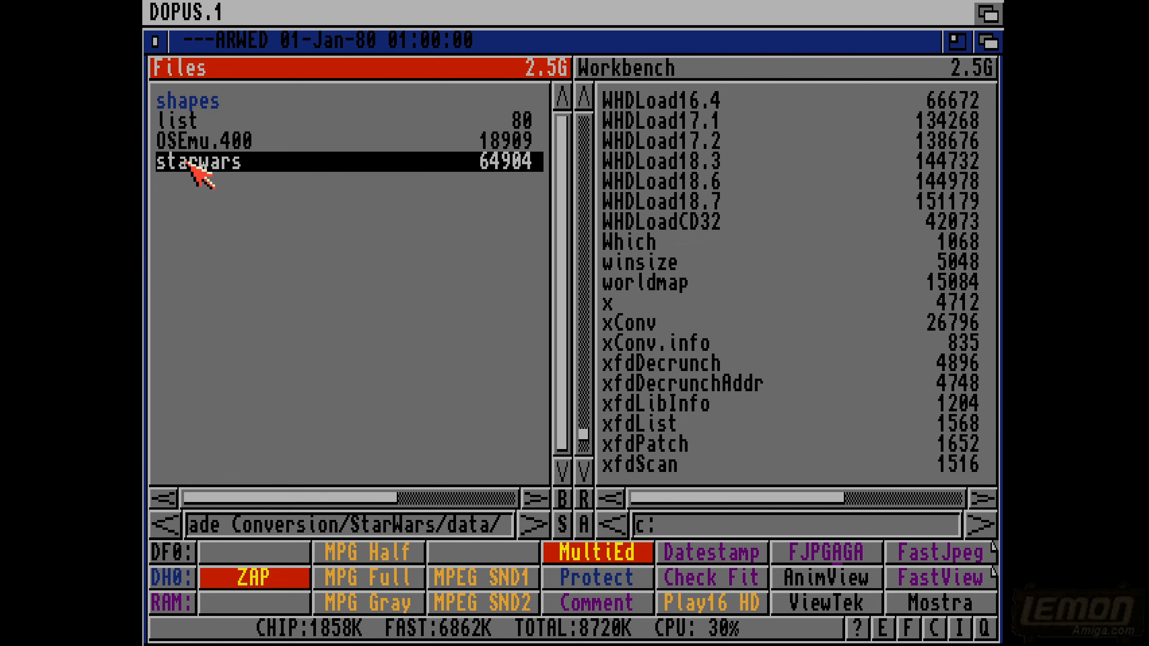
left_click(809, 630)
left_click(811, 605)
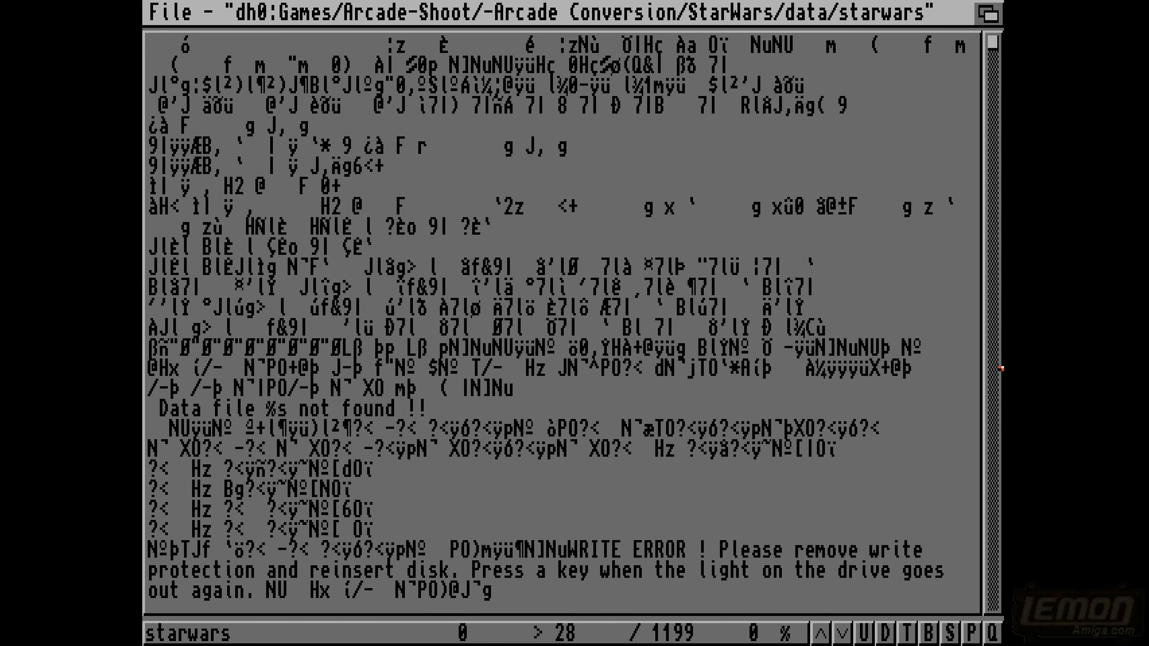
key("Down")
key("Down")
key("Down")
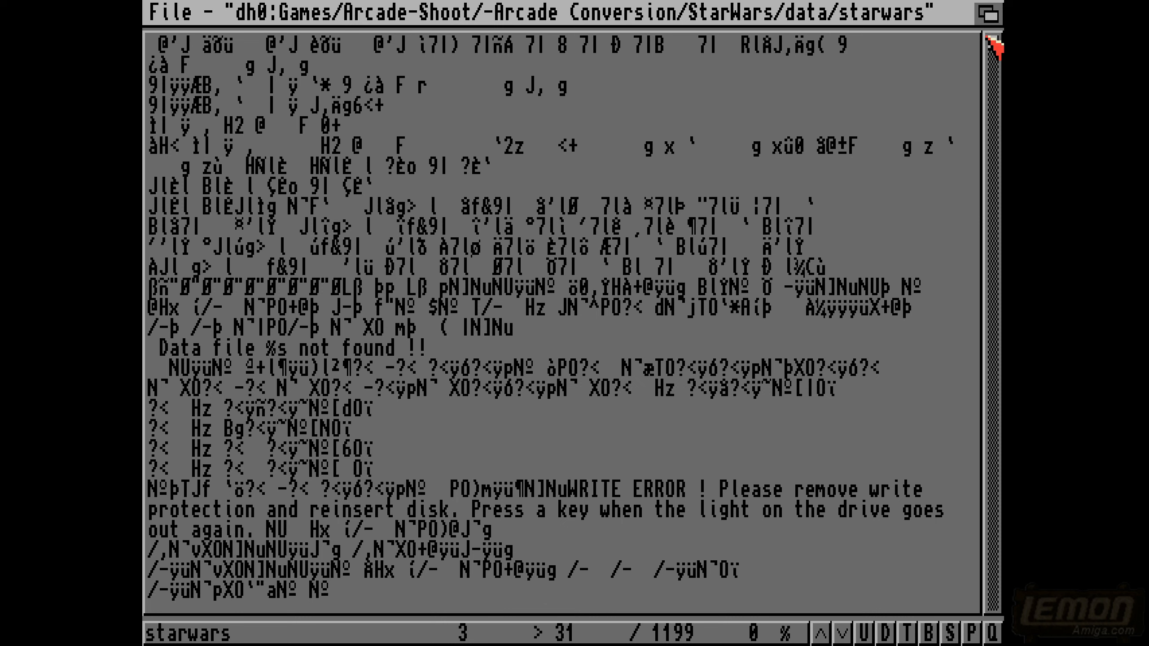
left_click_drag(994, 44, 994, 362)
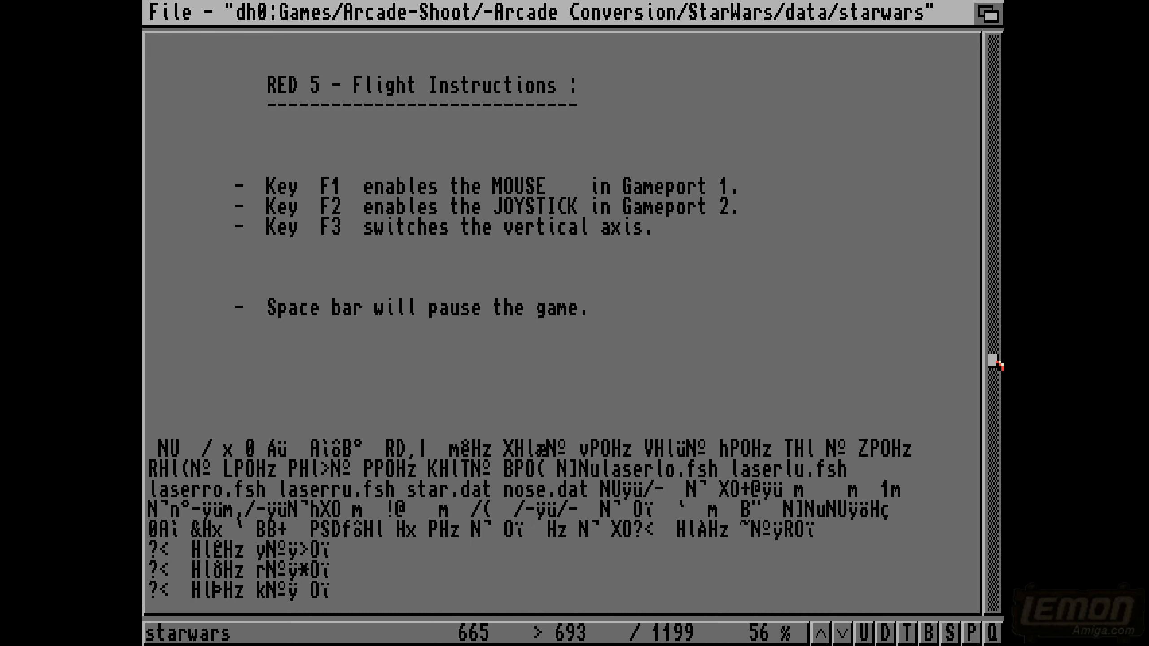
left_click_drag(998, 365, 1001, 597)
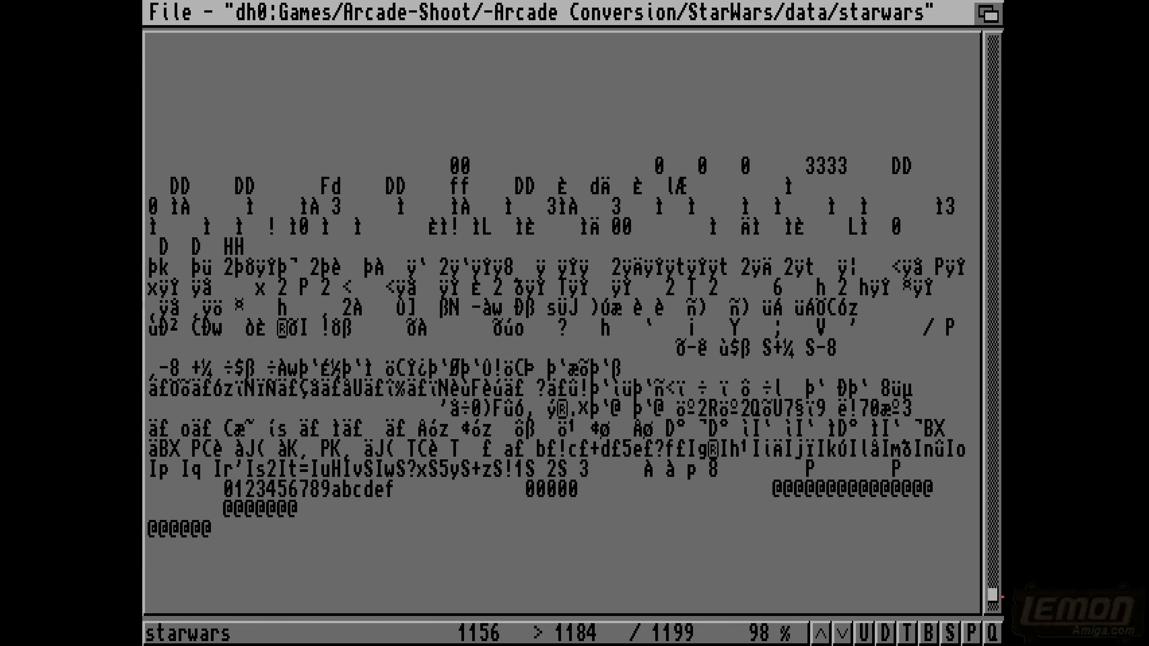
- Close the starwars text view, open the shapes drawer, and look through its file list to the end
left_click(569, 388)
right_click(568, 384)
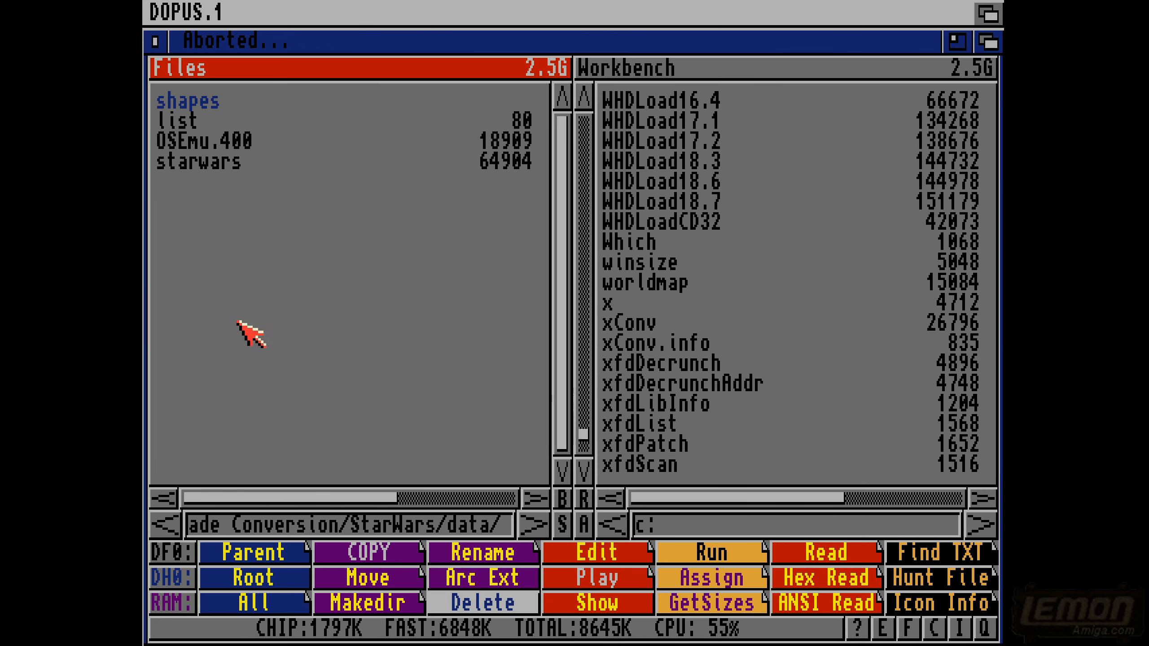
double_click(214, 107)
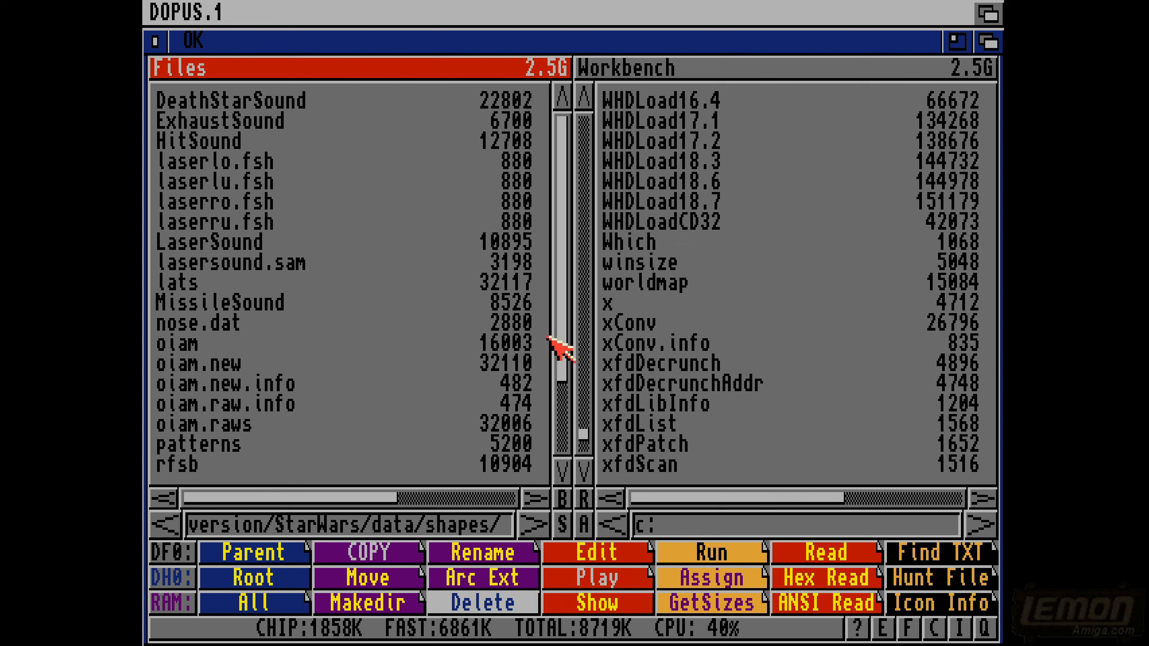
left_click_drag(559, 329, 559, 438)
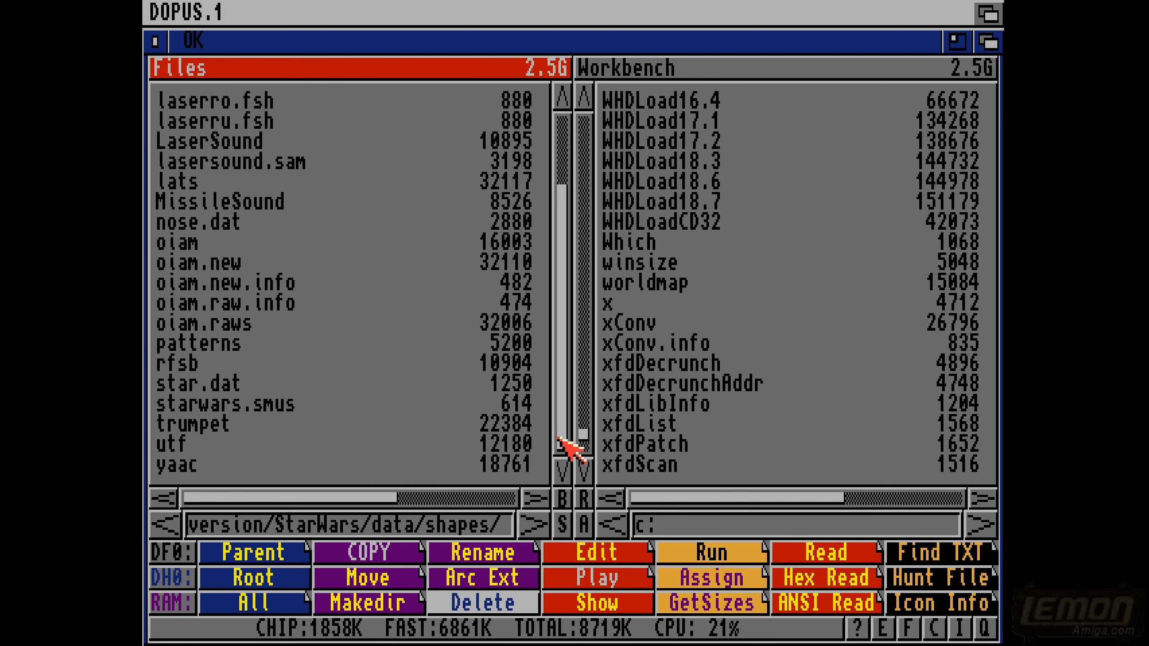
- View star.dat as a hex dump, look further down its contents, close it, and return to the data drawer
double_click(224, 383)
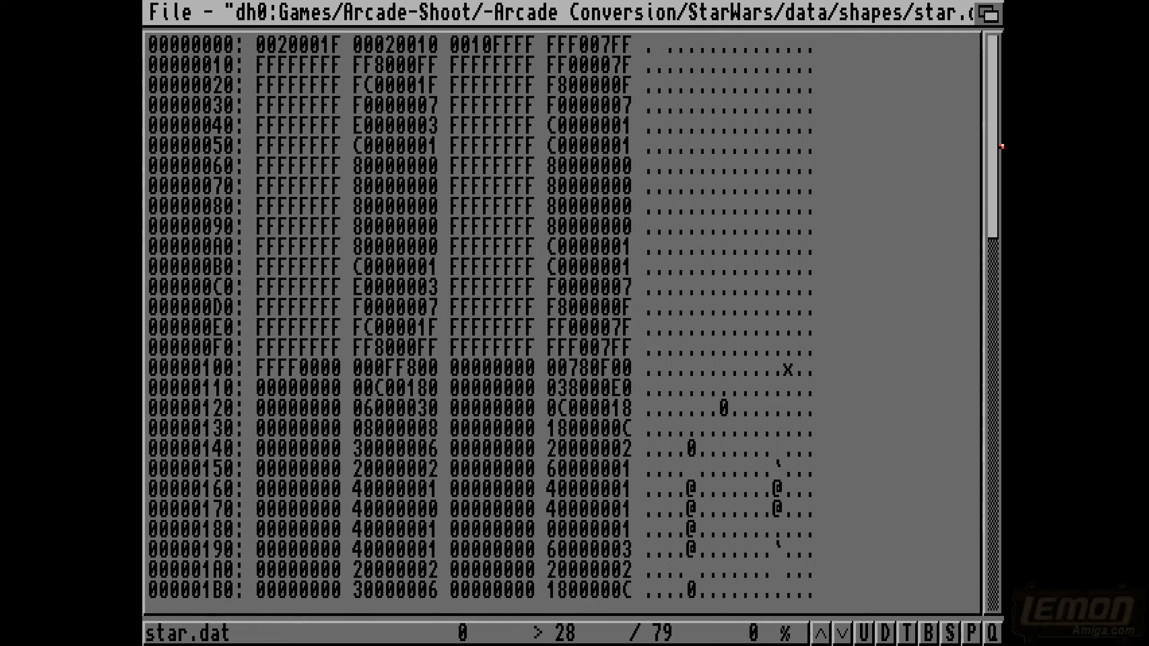
left_click(992, 525)
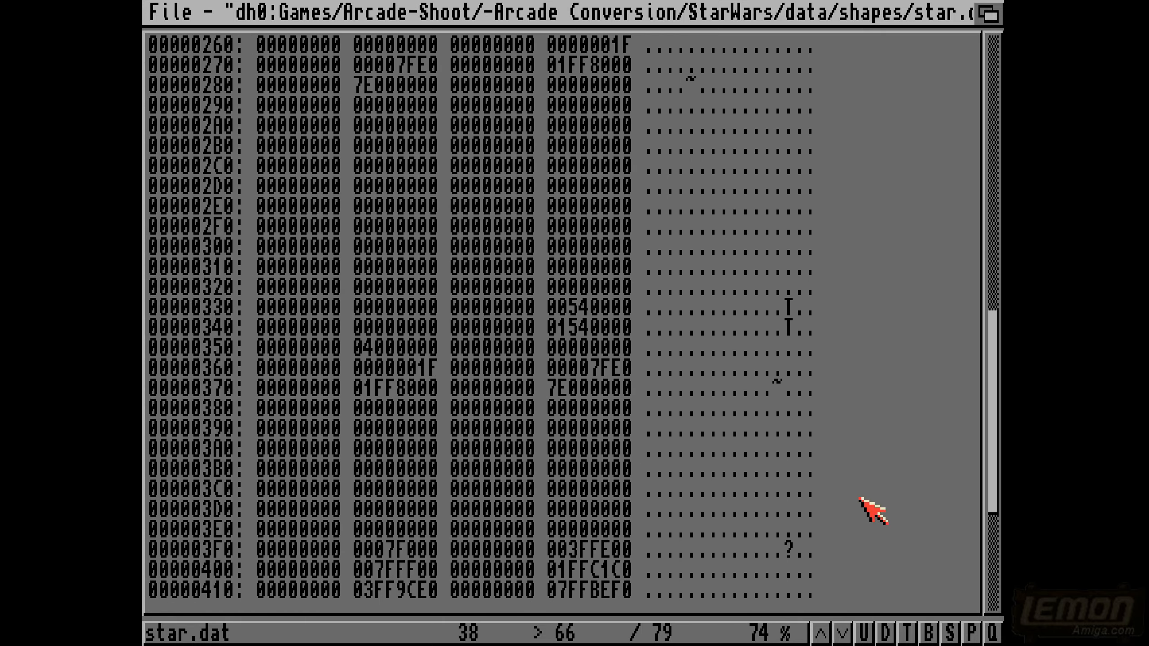
left_click(512, 470)
right_click(512, 471)
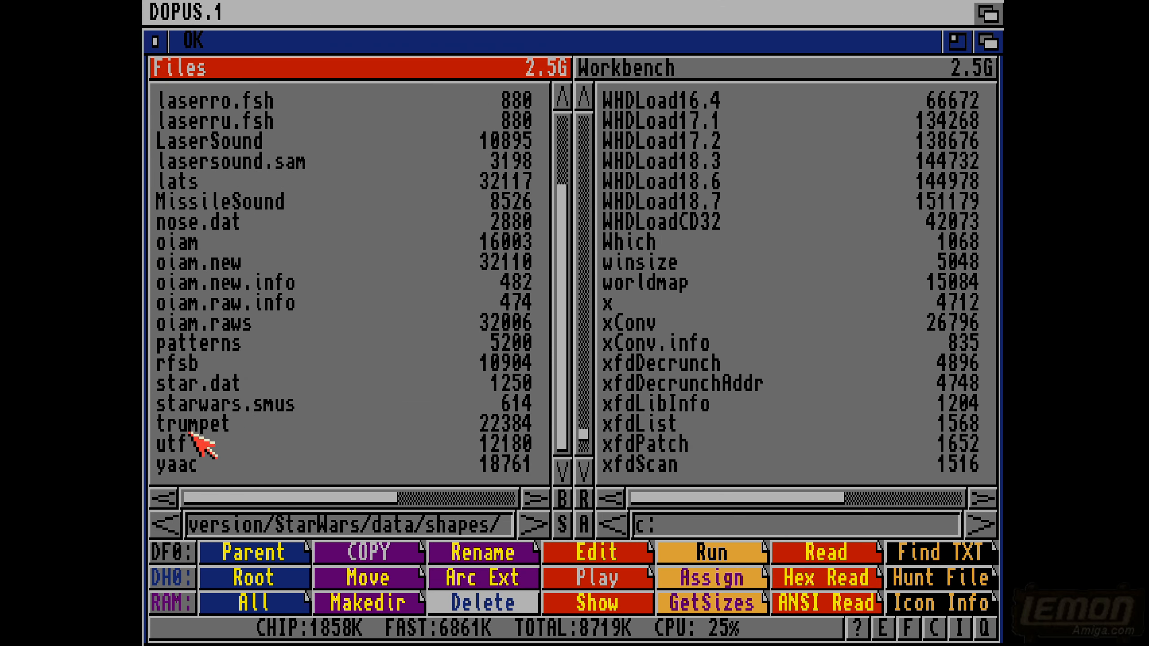
left_click(144, 426)
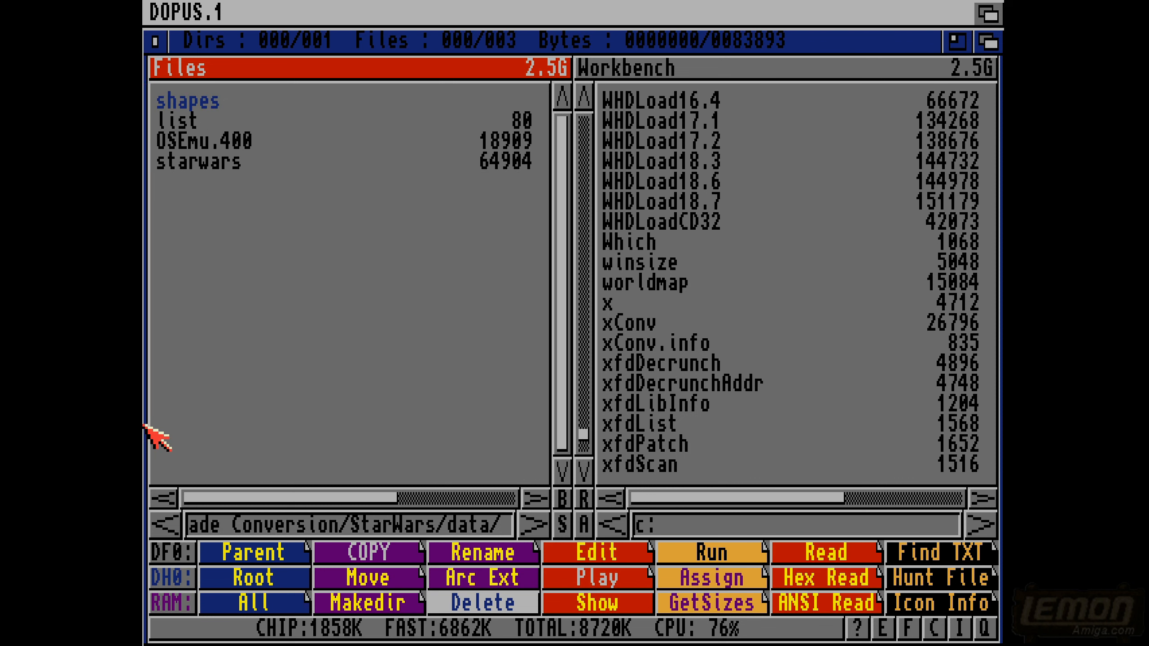
- Select all entries in the data drawer and search their contents for "star", treating upper and lower case as the same
left_click_drag(222, 171, 184, 103)
left_click(925, 555)
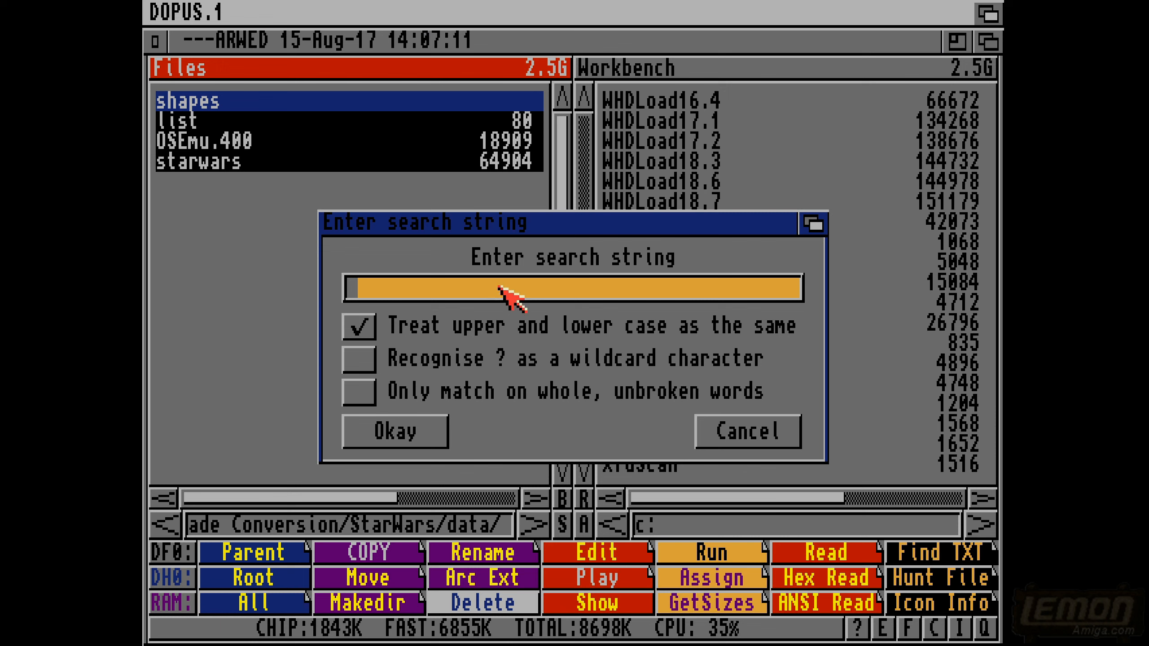
type("star")
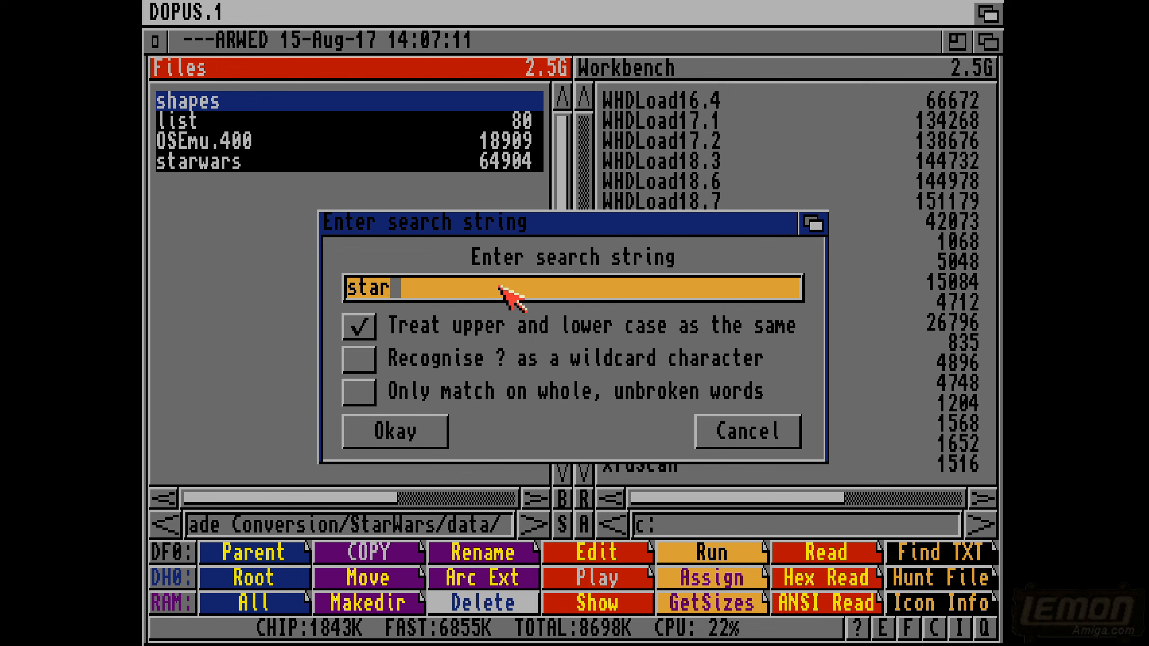
key("Return")
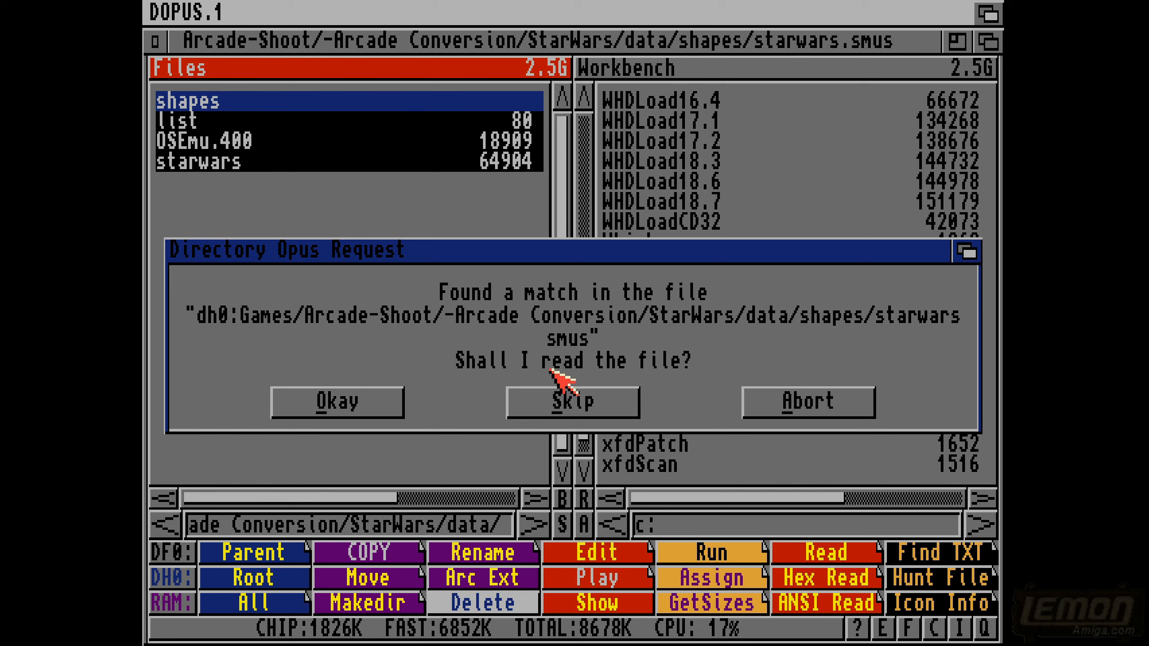
- Skip the match in starwars.smus, read the matching starwars file, and find "star" within it
left_click(567, 403)
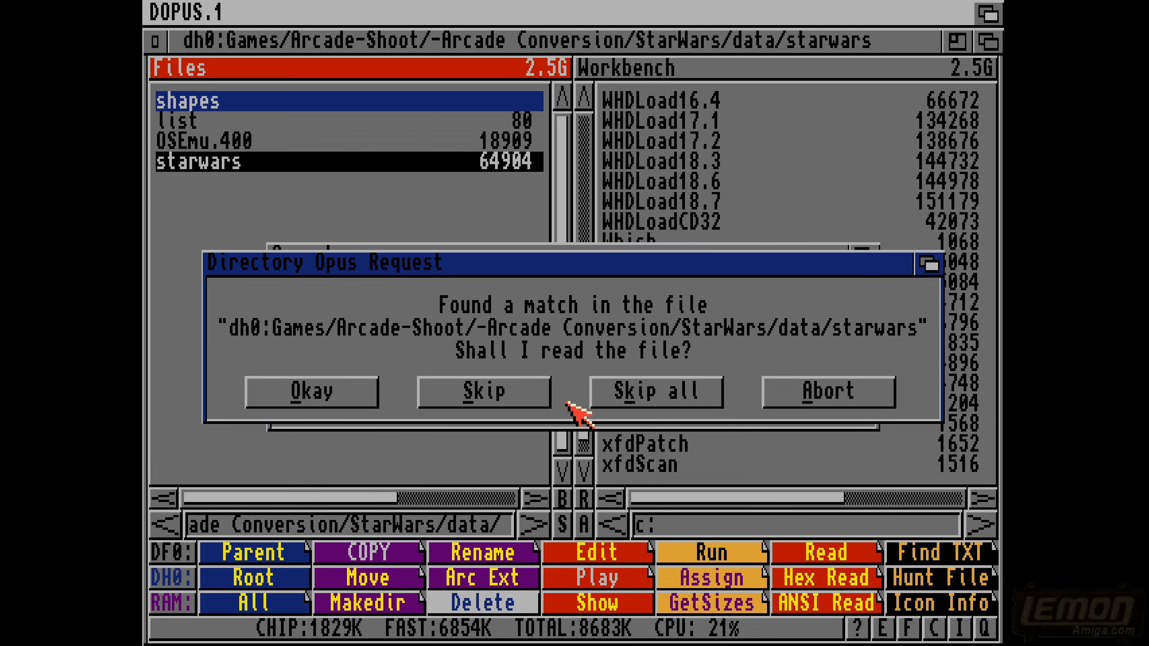
left_click(325, 392)
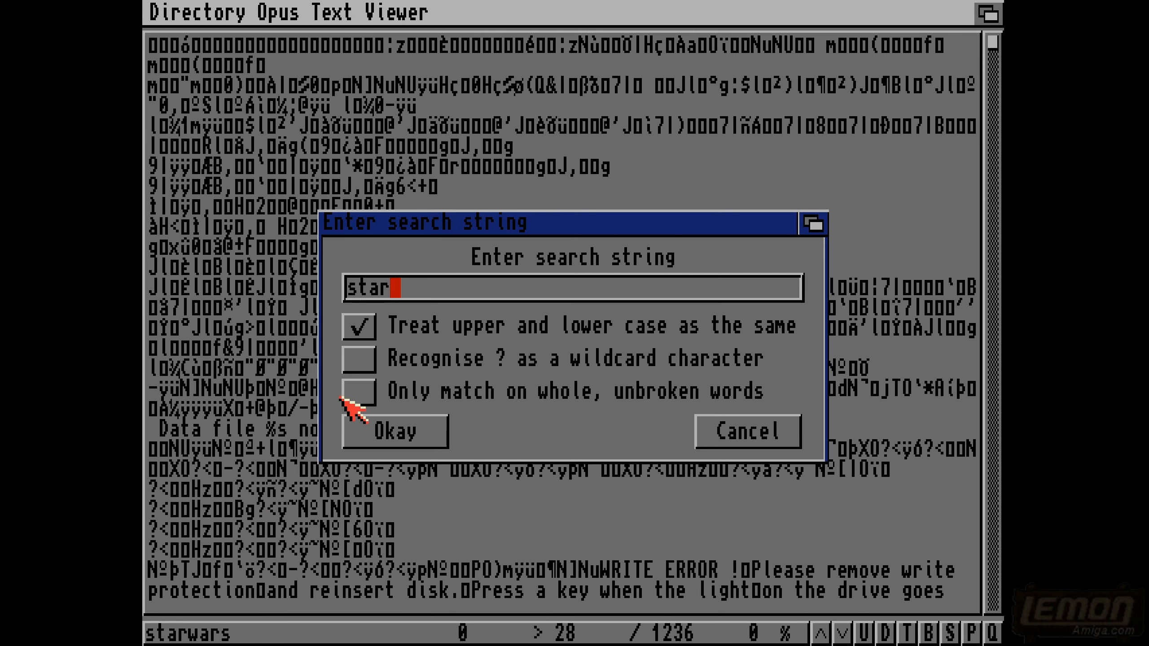
left_click(353, 430)
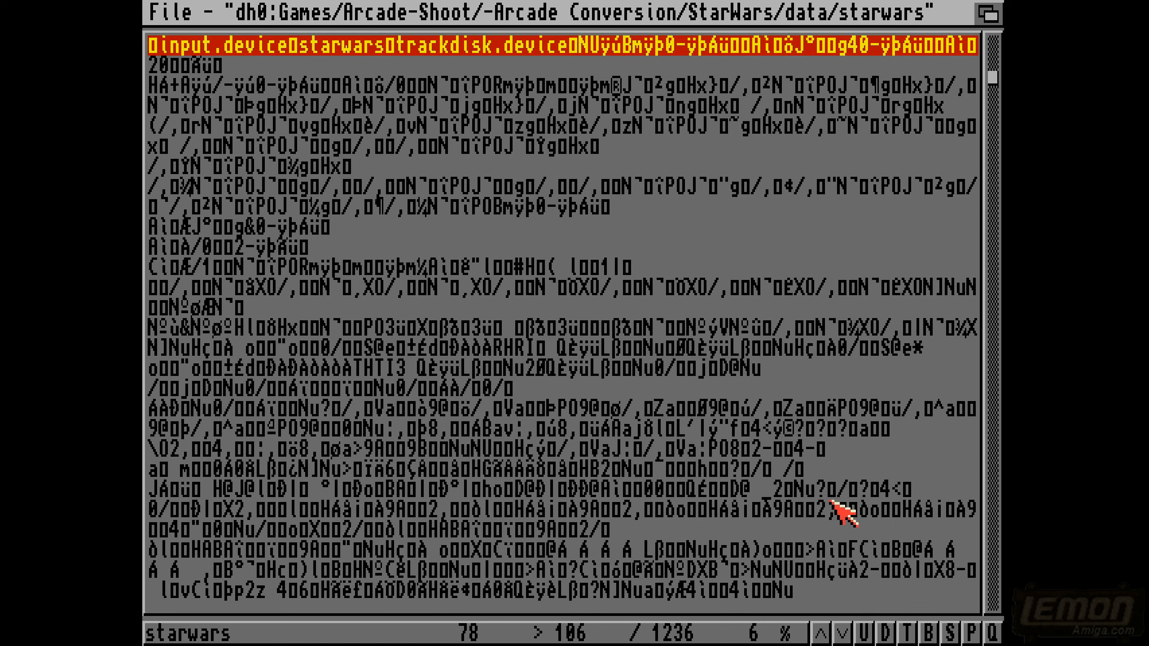
- Find the next occurrence of "star" in the starwars file and look through the text around it
key("s")
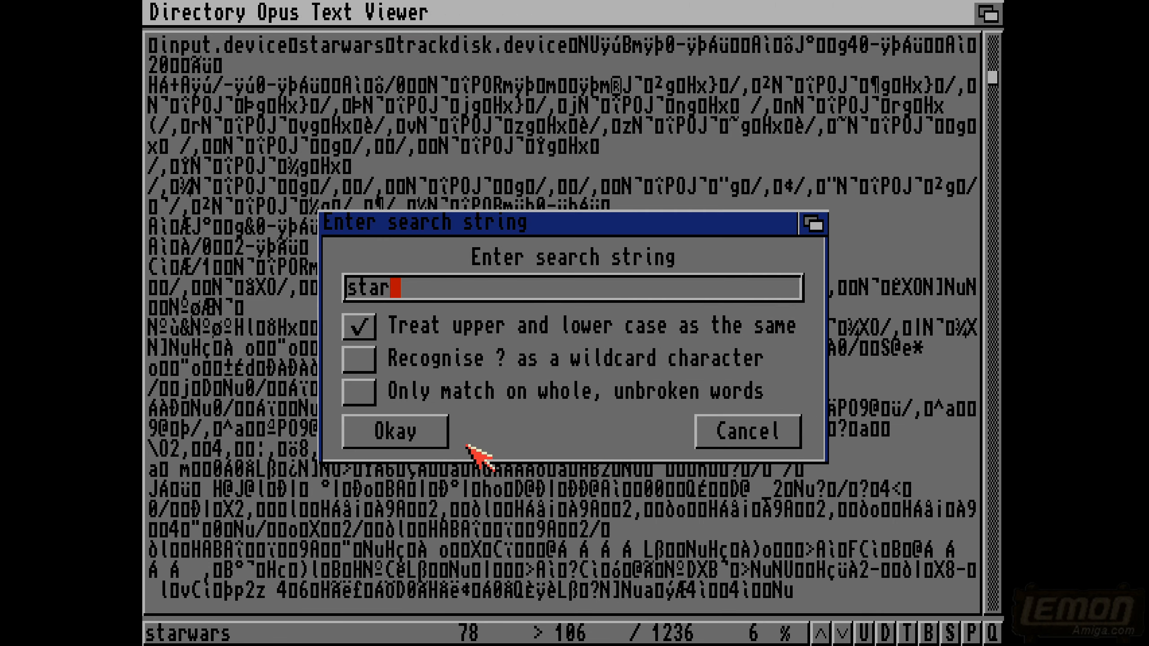
left_click(421, 432)
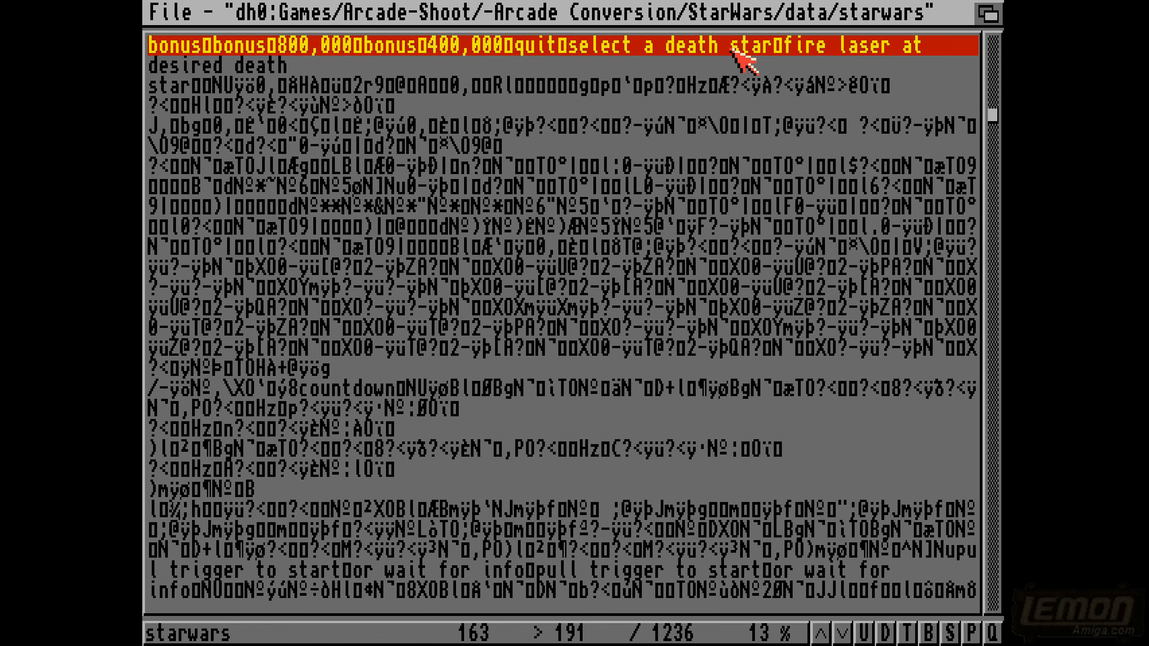
scroll(731, 50, "up", 8)
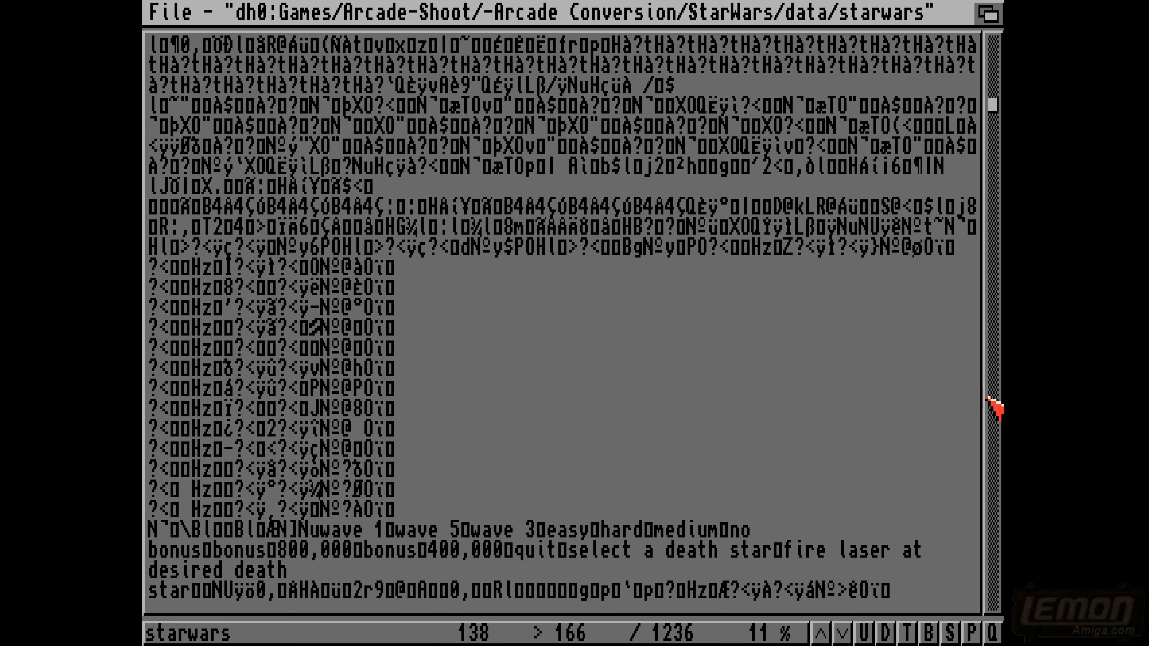
scroll(995, 414, "down", 4)
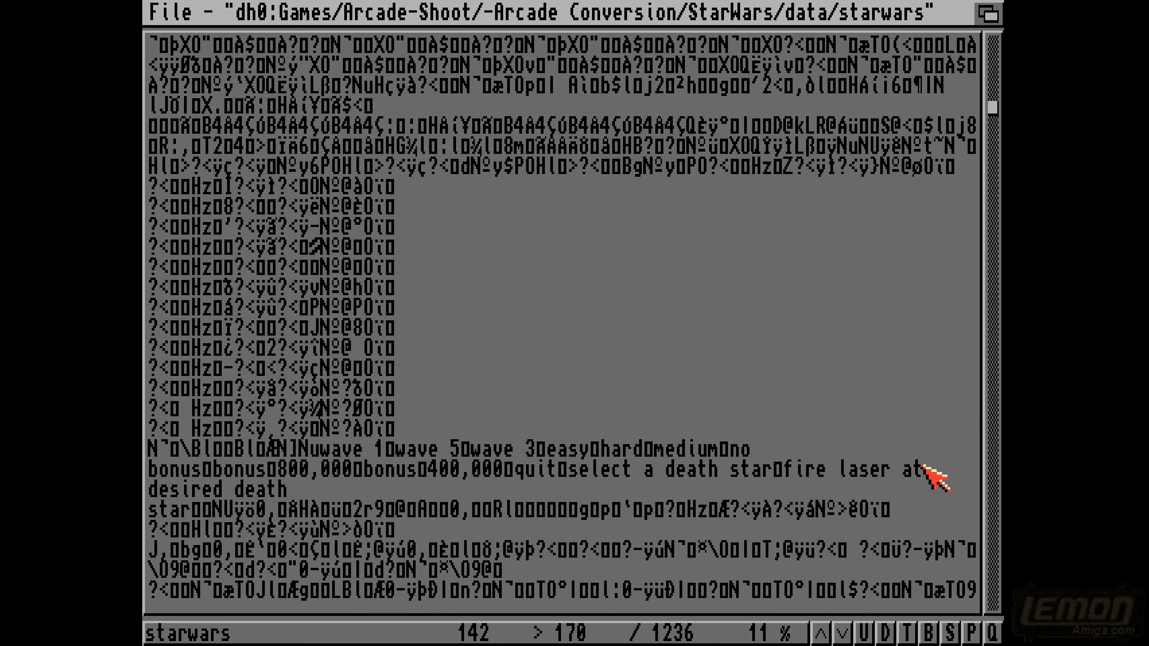
left_click(992, 499)
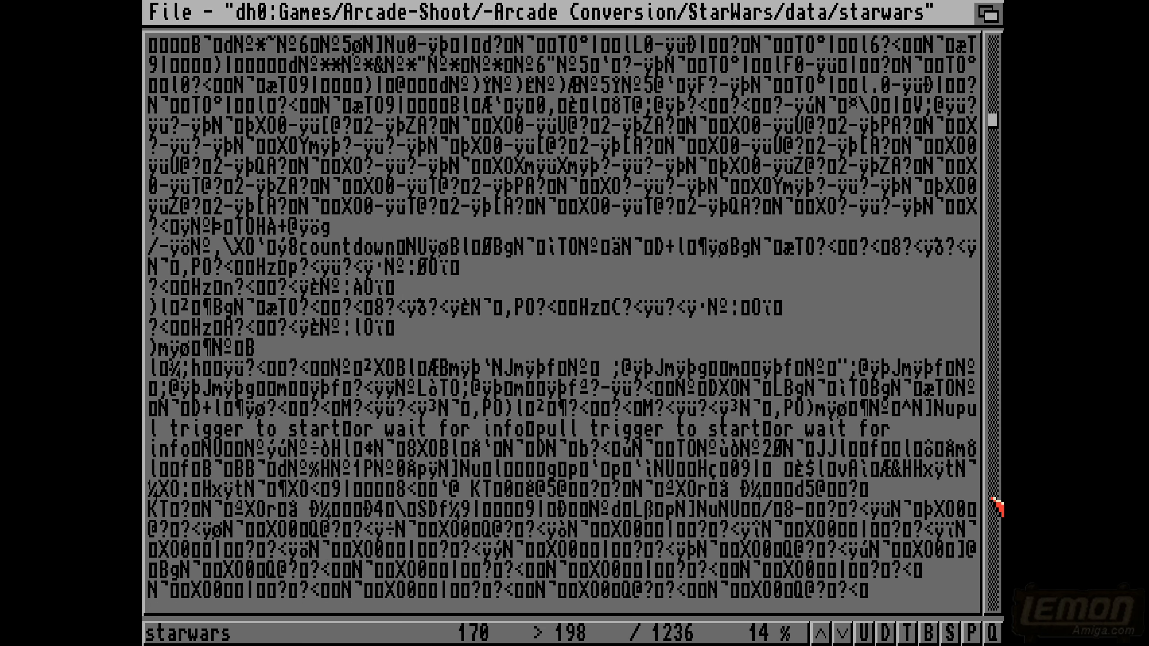
- Repeat the search for "star" twice, up to the STAR WARS Amiga version credit, and view the lines around it
type("sstar")
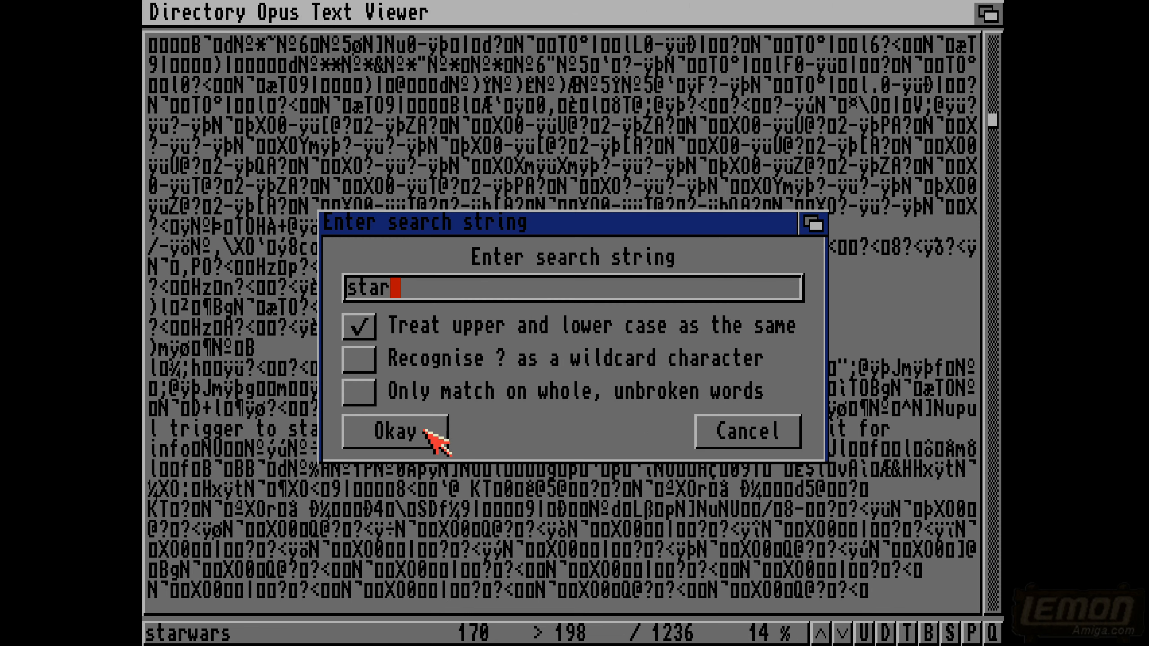
left_click(422, 435)
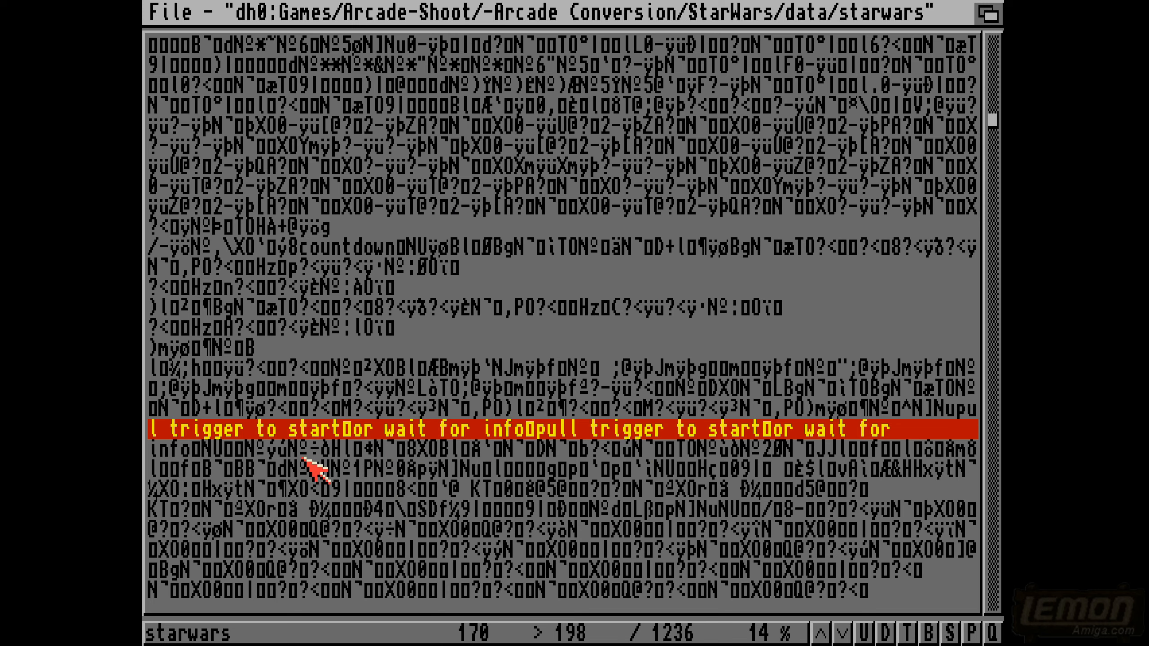
key("s")
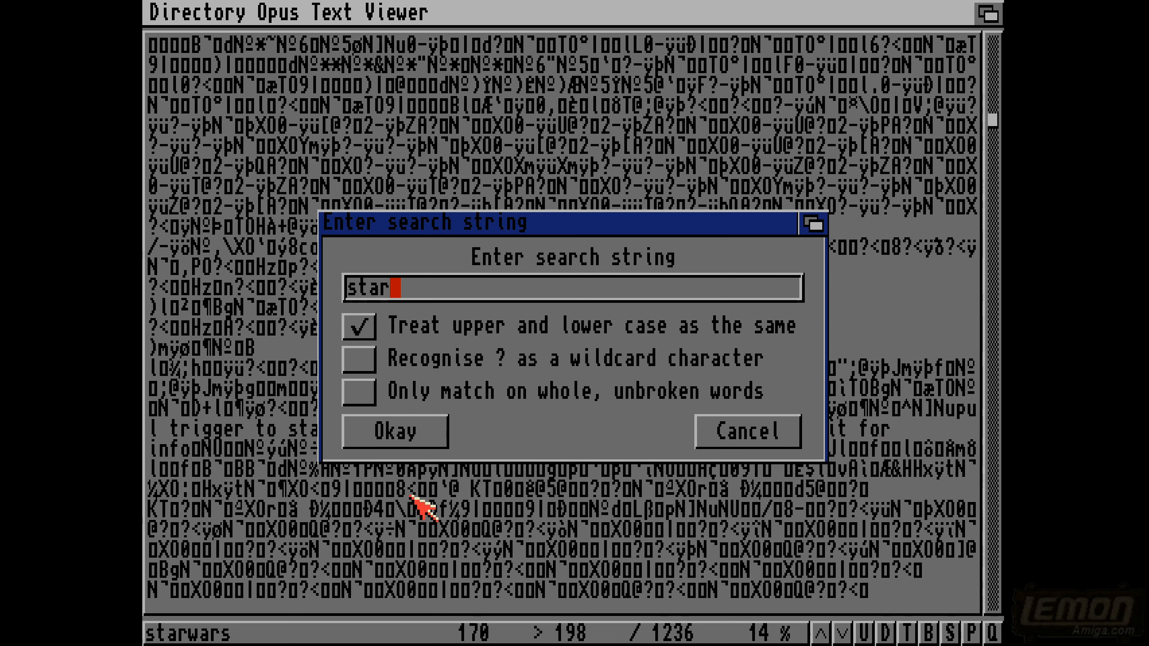
left_click(419, 430)
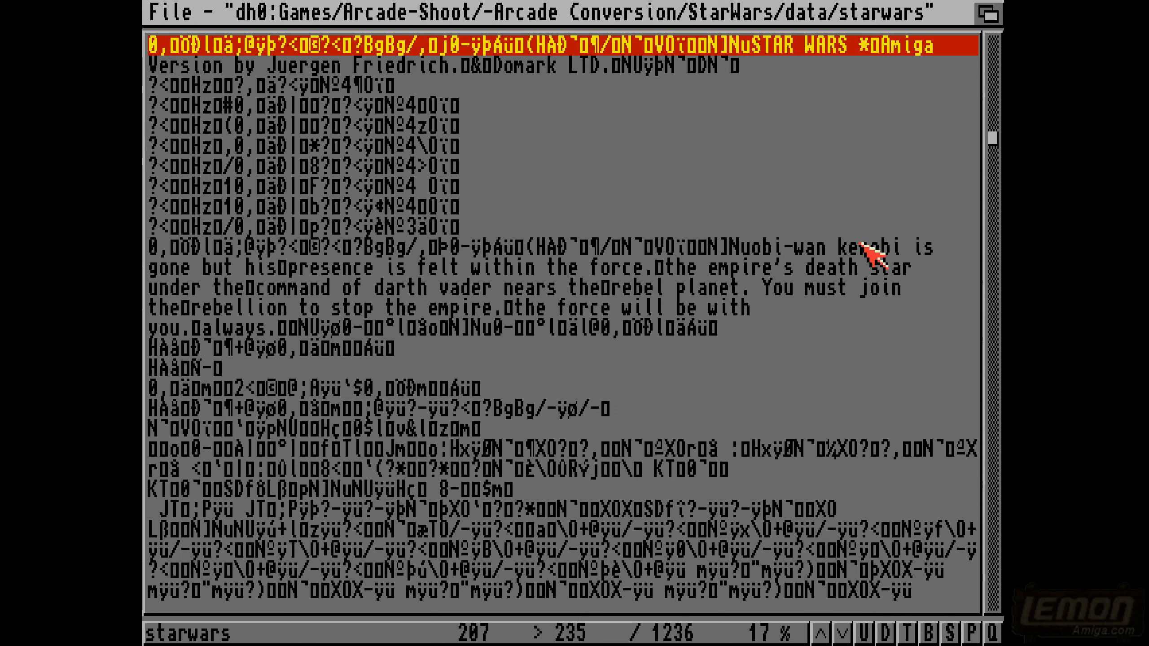
key("Up")
key("Up")
key("Up")
key("Up")
key("Up")
key("Up")
key("Up")
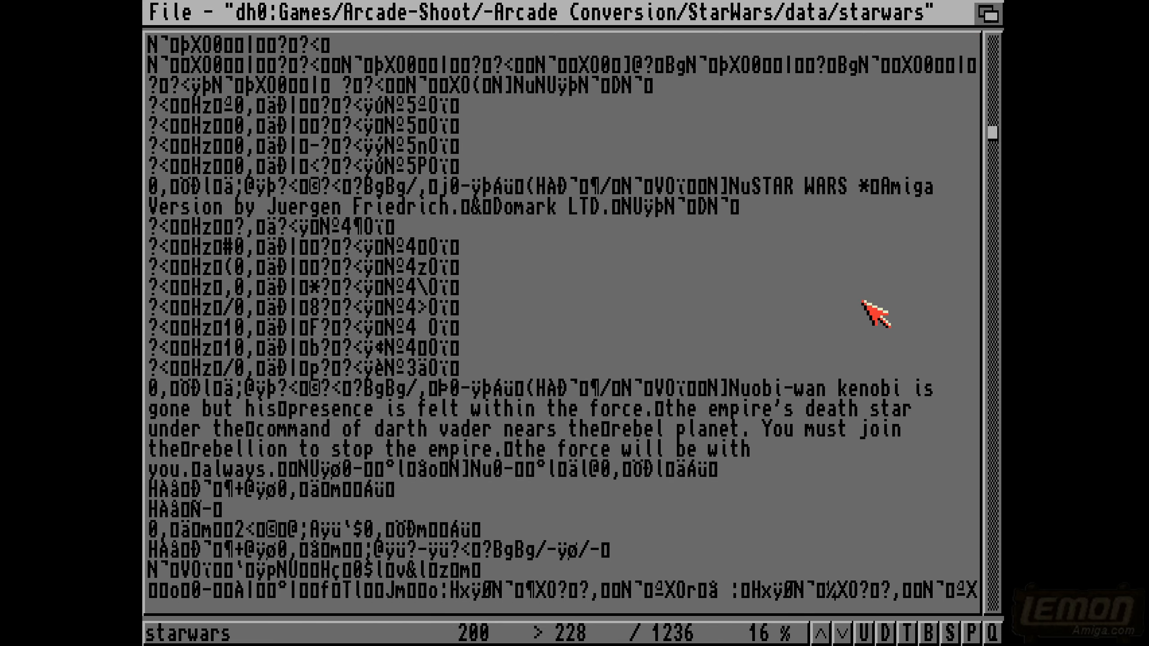
- Close the text viewer, end the file search, and deselect the shapes drawer so only starwars remains selected
key("Escape")
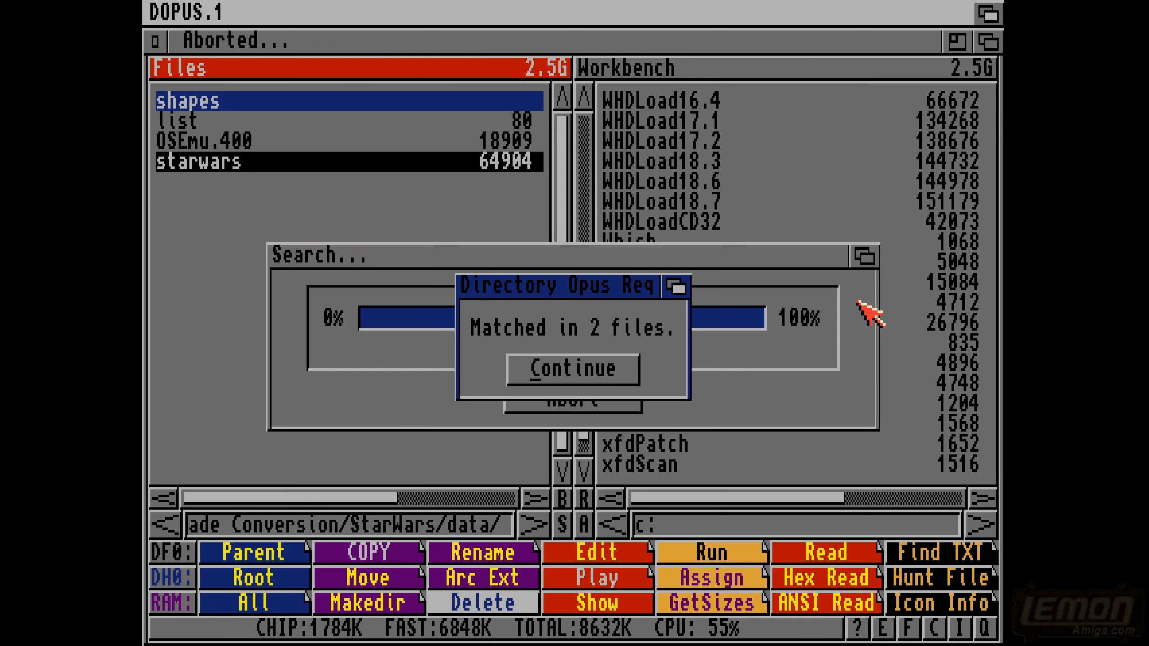
left_click(575, 364)
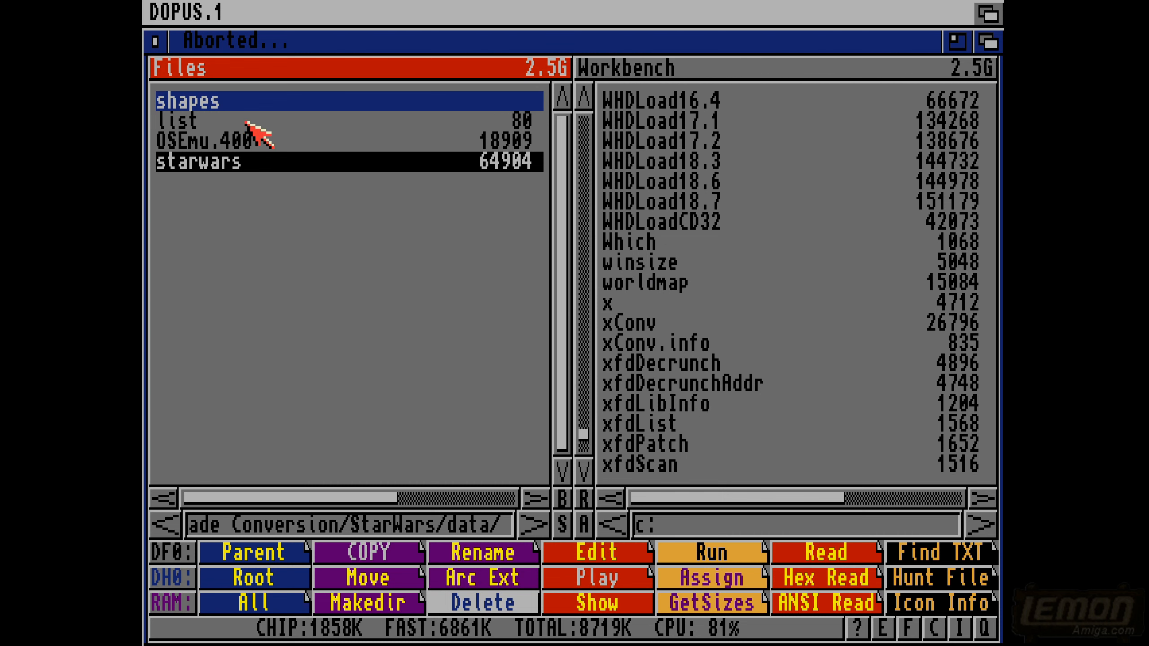
left_click(216, 103)
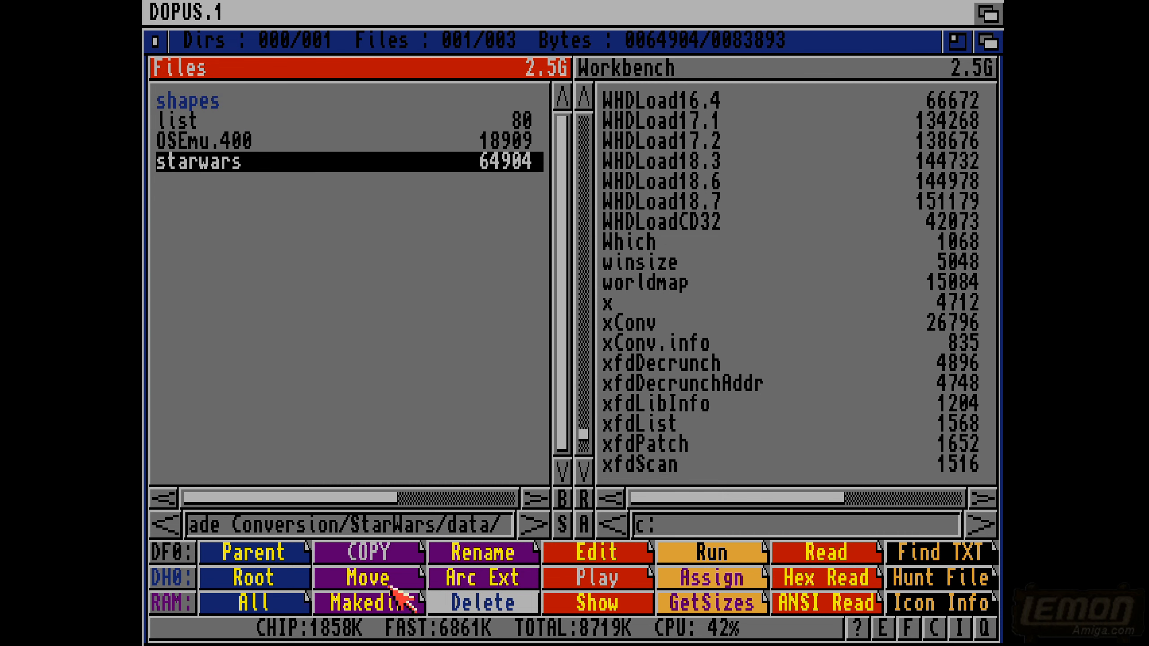
- Open the selected starwars file in Zap on the Workbench screen and search it for "ken"
left_click(253, 627)
left_click(249, 580)
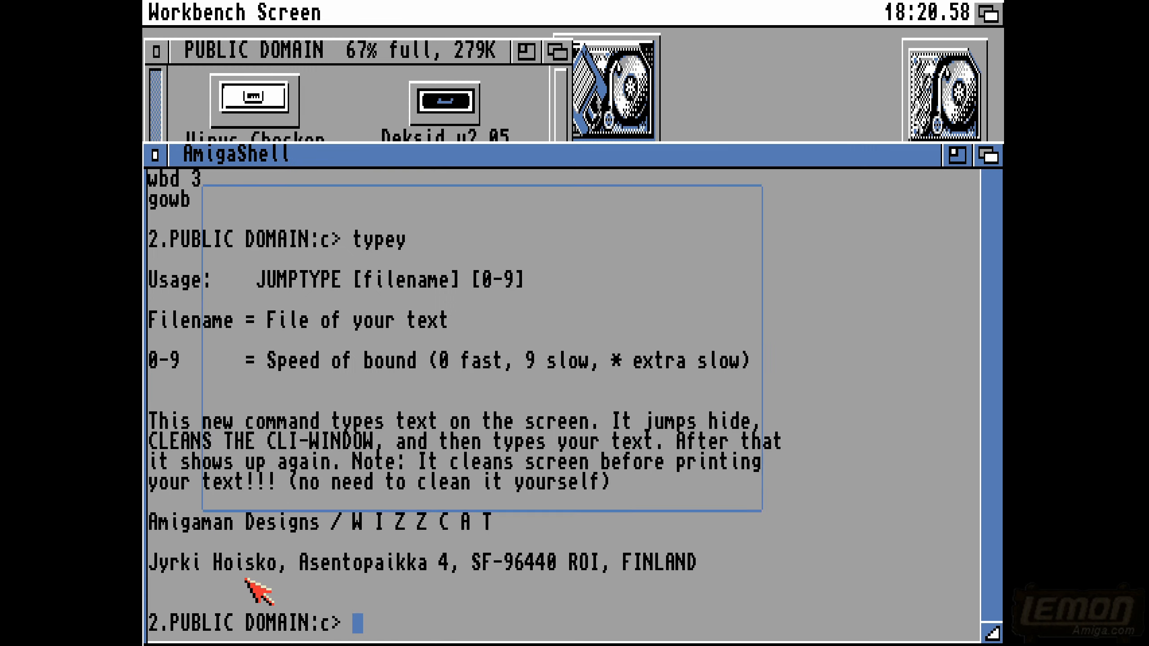
left_click_drag(332, 129, 423, 38)
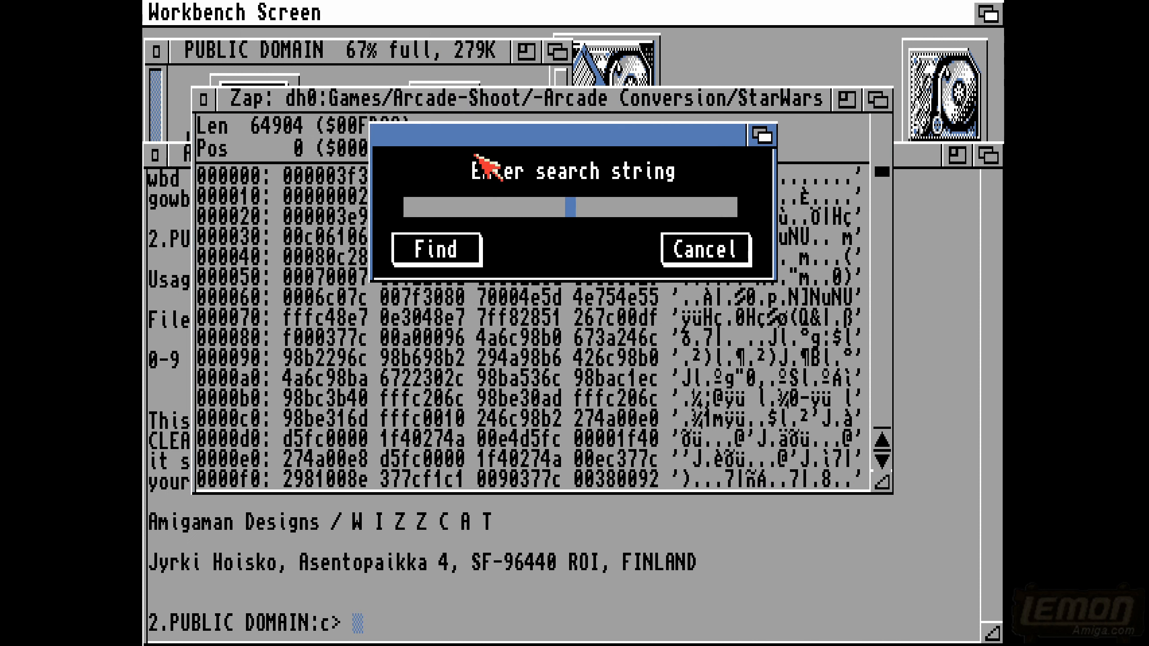
type("ken")
key("Return")
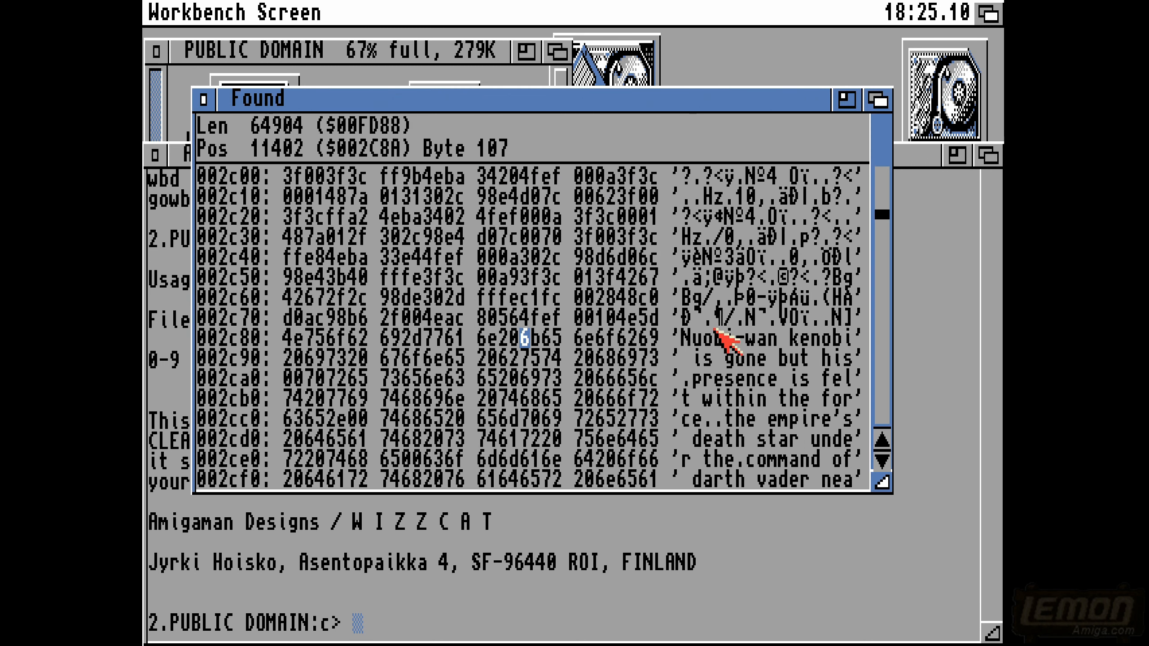
- Change "kenobi" to "kanobi" in the text column of the starwars file and save the file
left_click(804, 340)
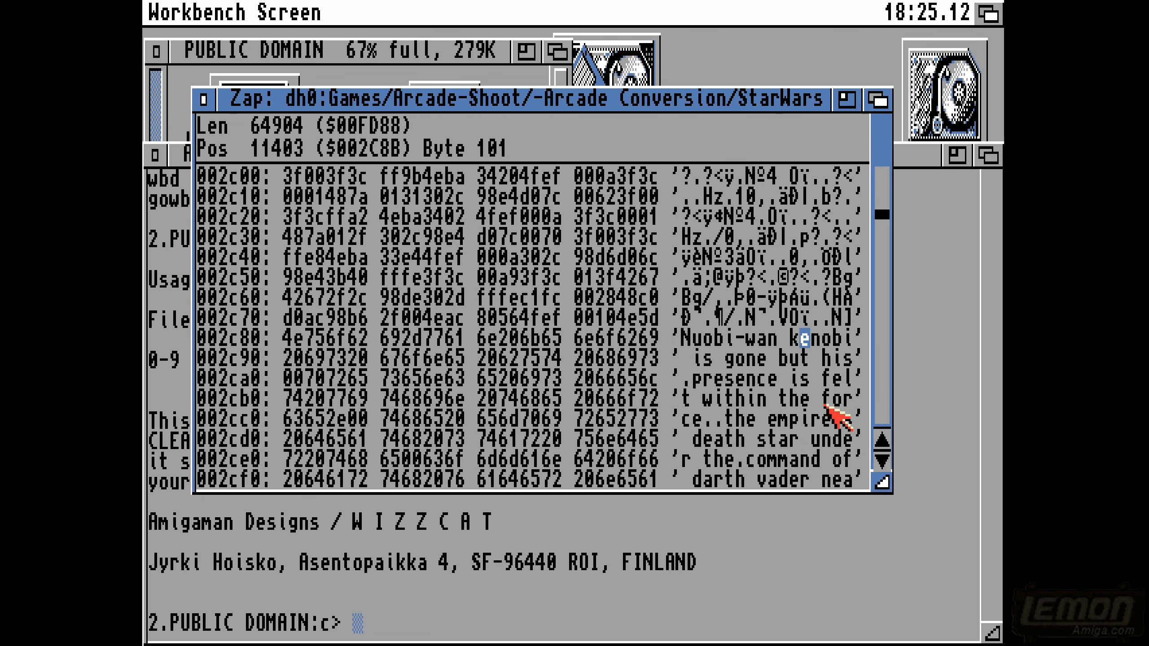
type("a")
right_click(159, 6)
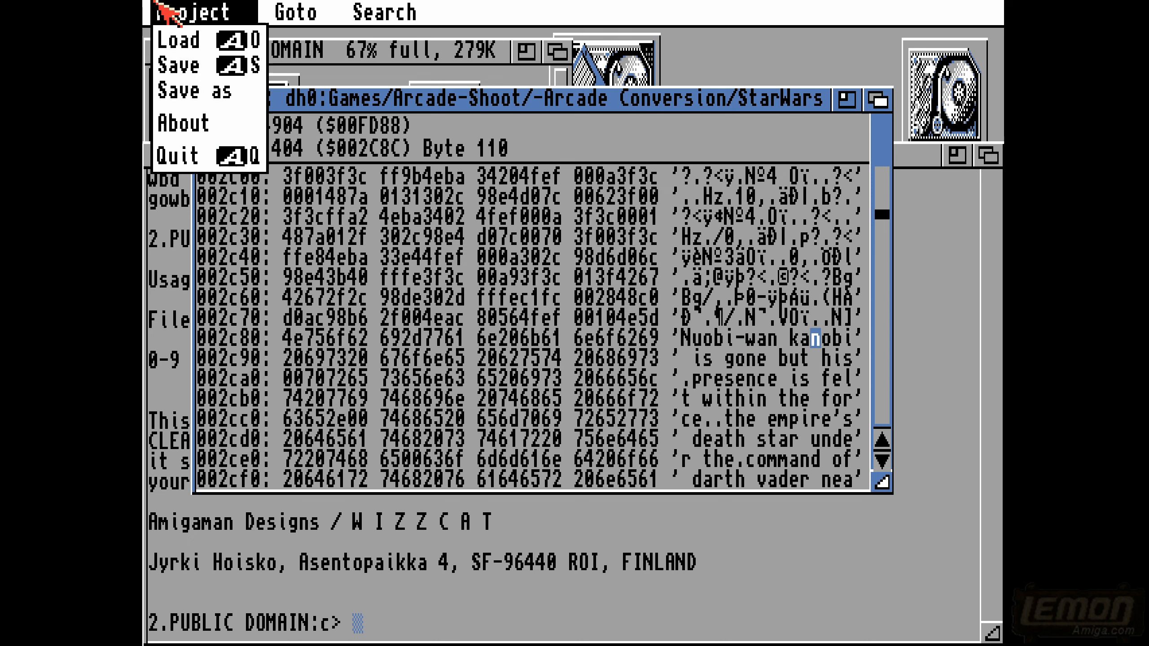
left_click(180, 64)
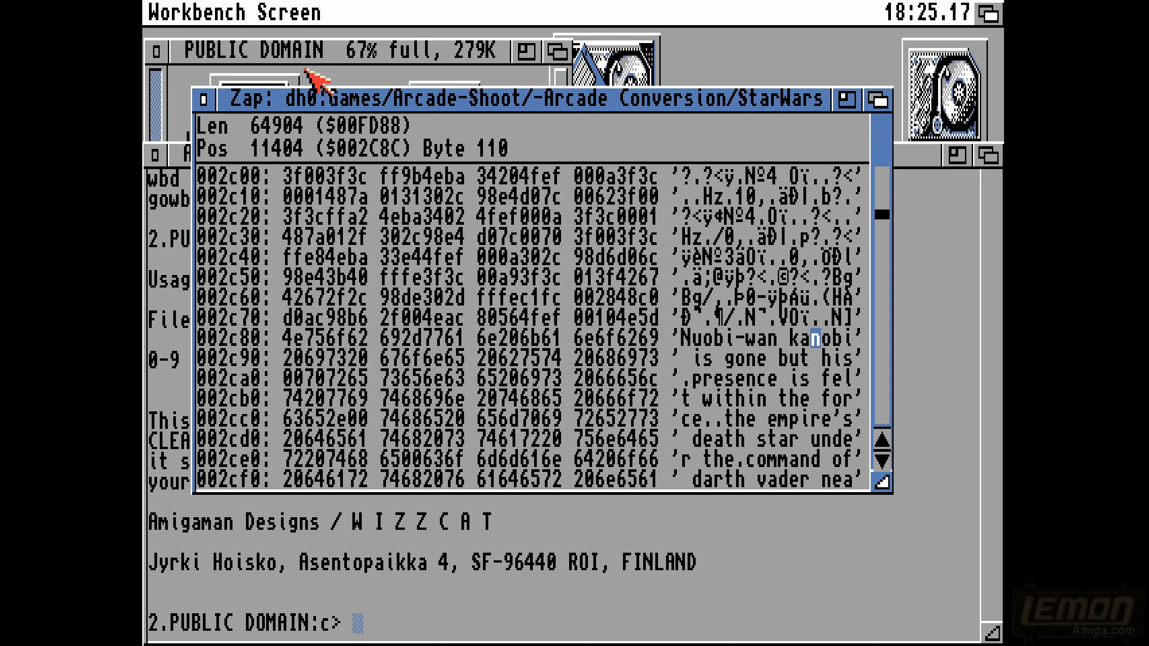
- Browse on Workbench from the Files disk through Games, Arcade-Shoot and -Arcade Conversion to the StarWars drawer
double_click(945, 96)
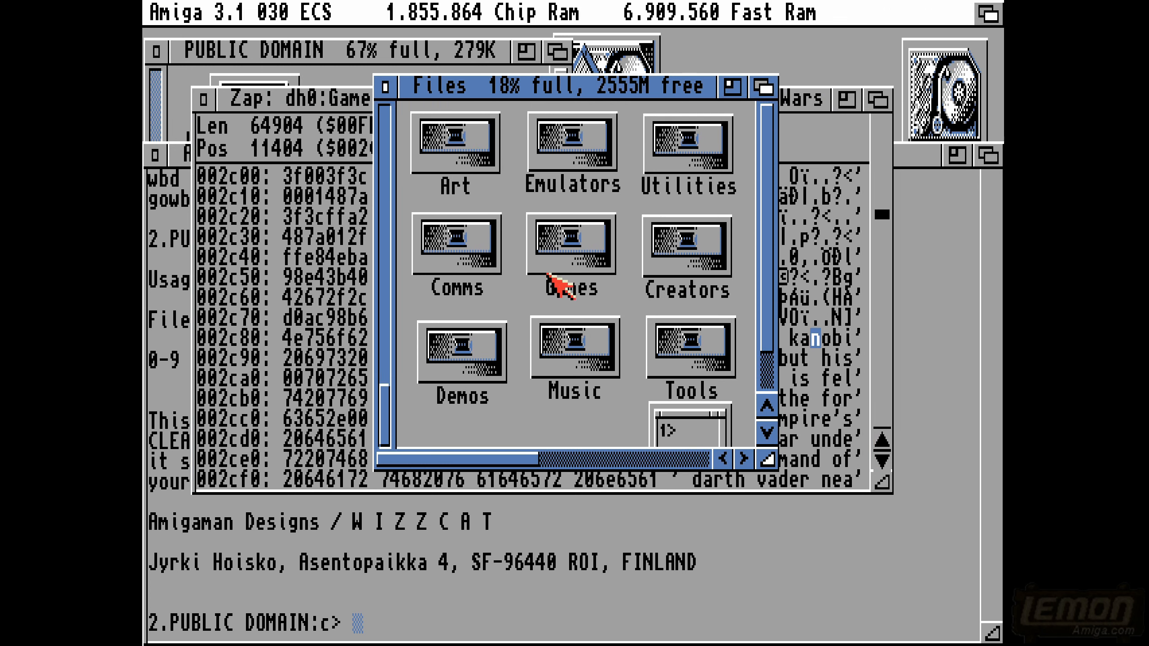
double_click(553, 282)
left_click(541, 111)
double_click(540, 111)
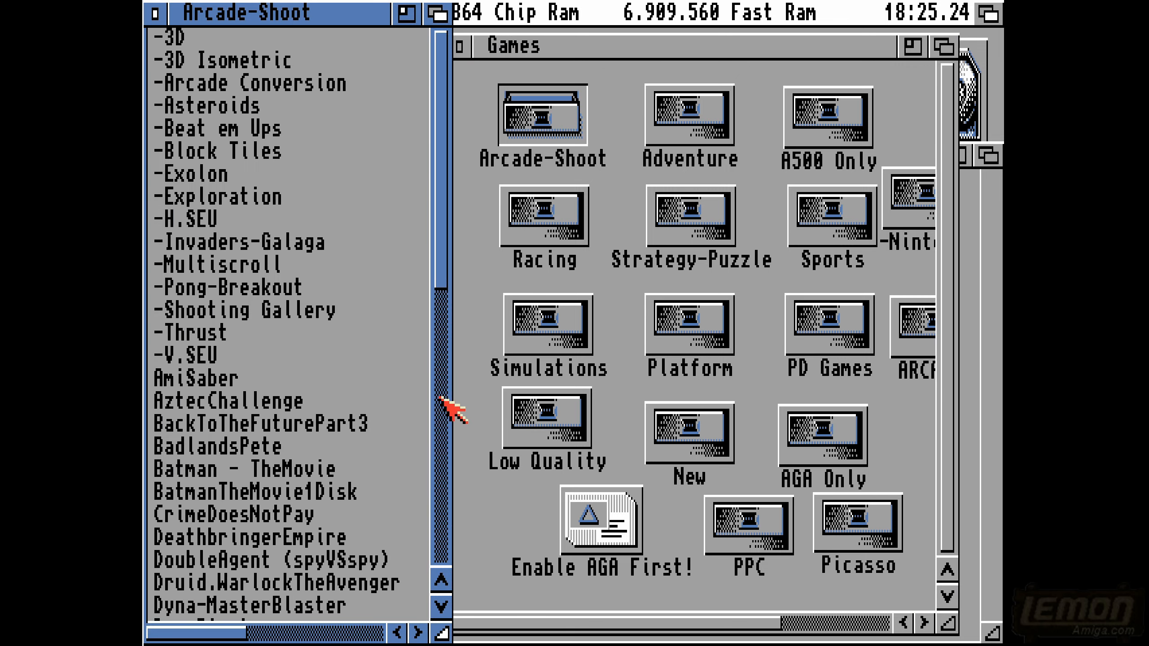
double_click(307, 85)
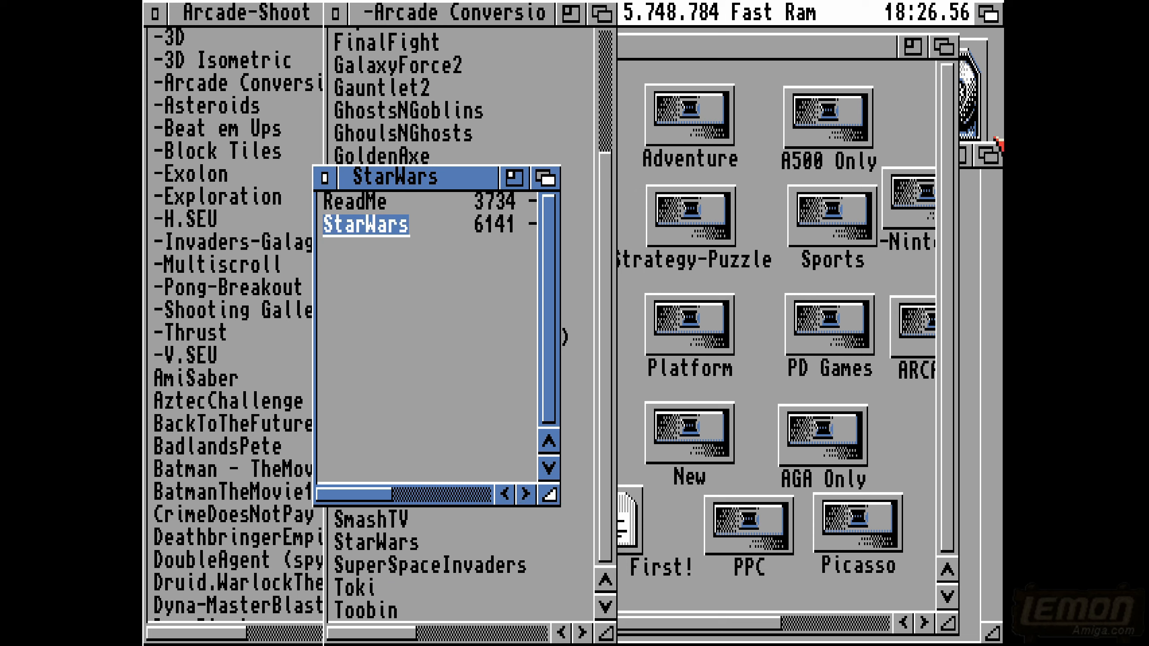
- Close the -Arcade Conversion, Arcade-Shoot, Games and Files windows on Workbench, keeping the StarWars drawer open
left_click(335, 14)
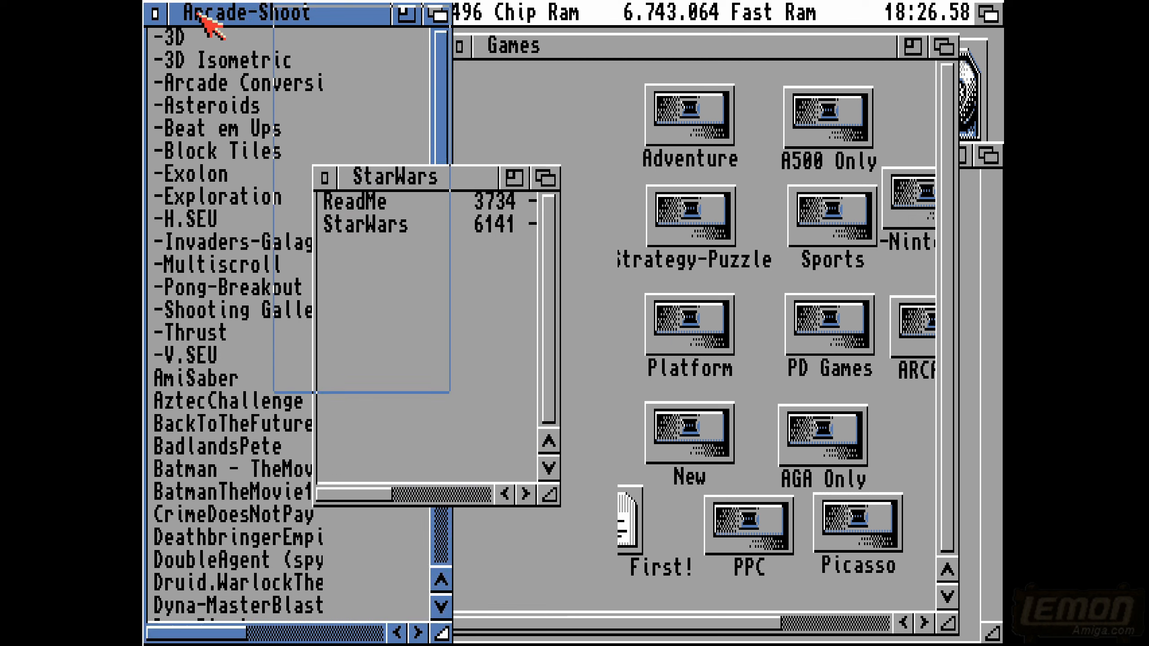
left_click(154, 14)
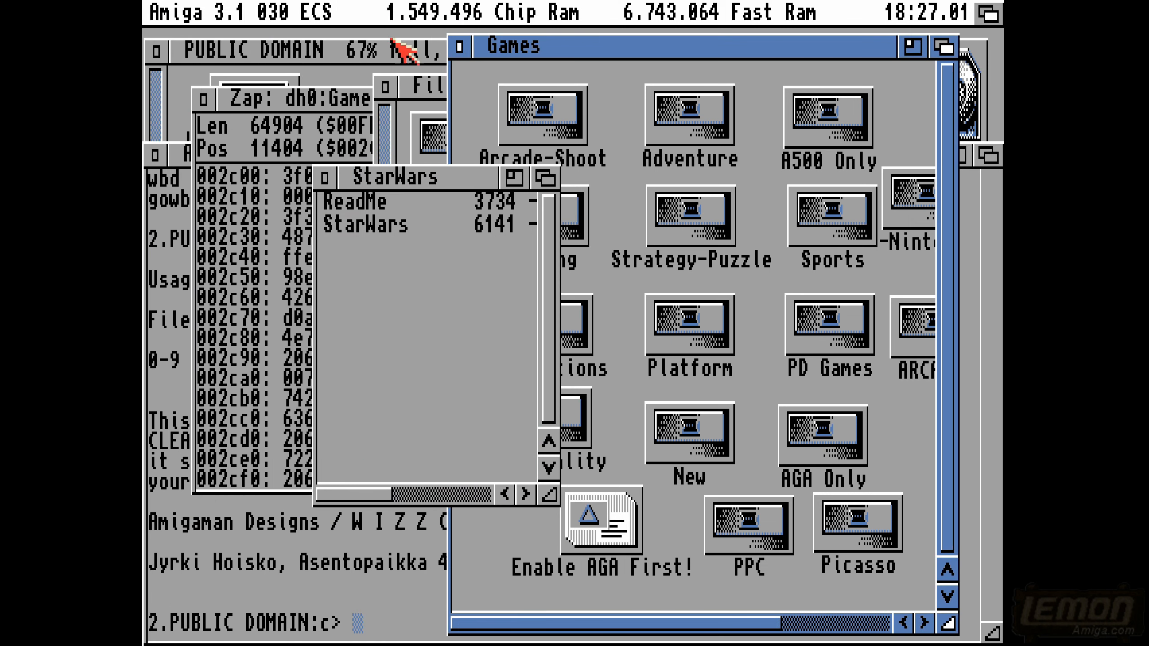
left_click(460, 45)
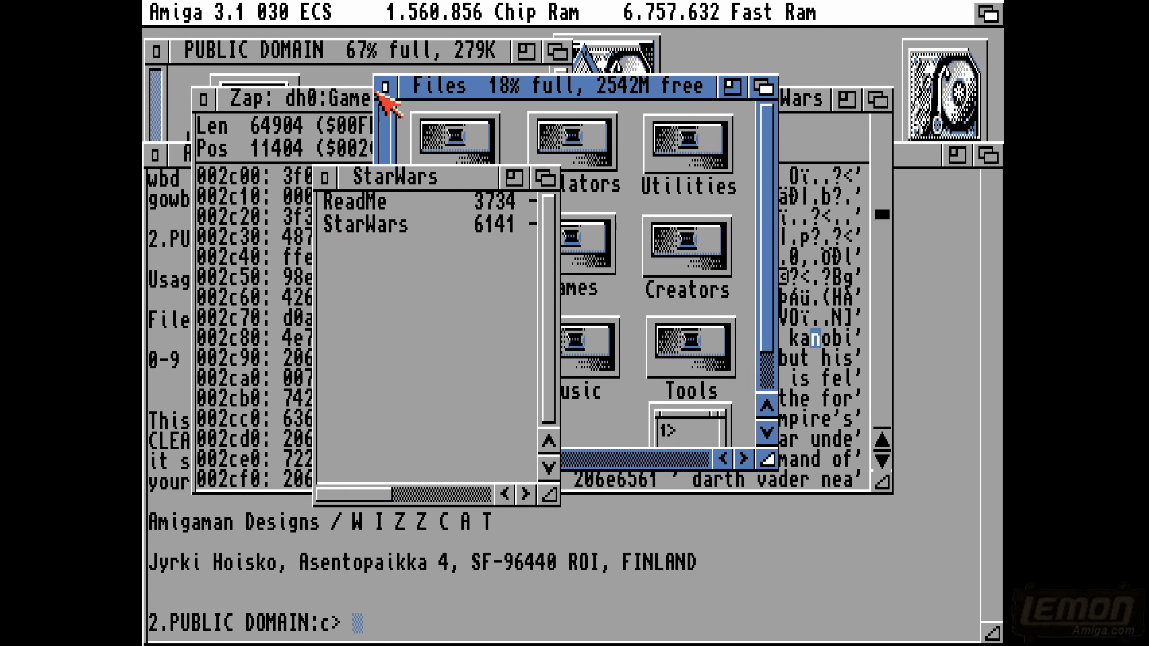
left_click(386, 87)
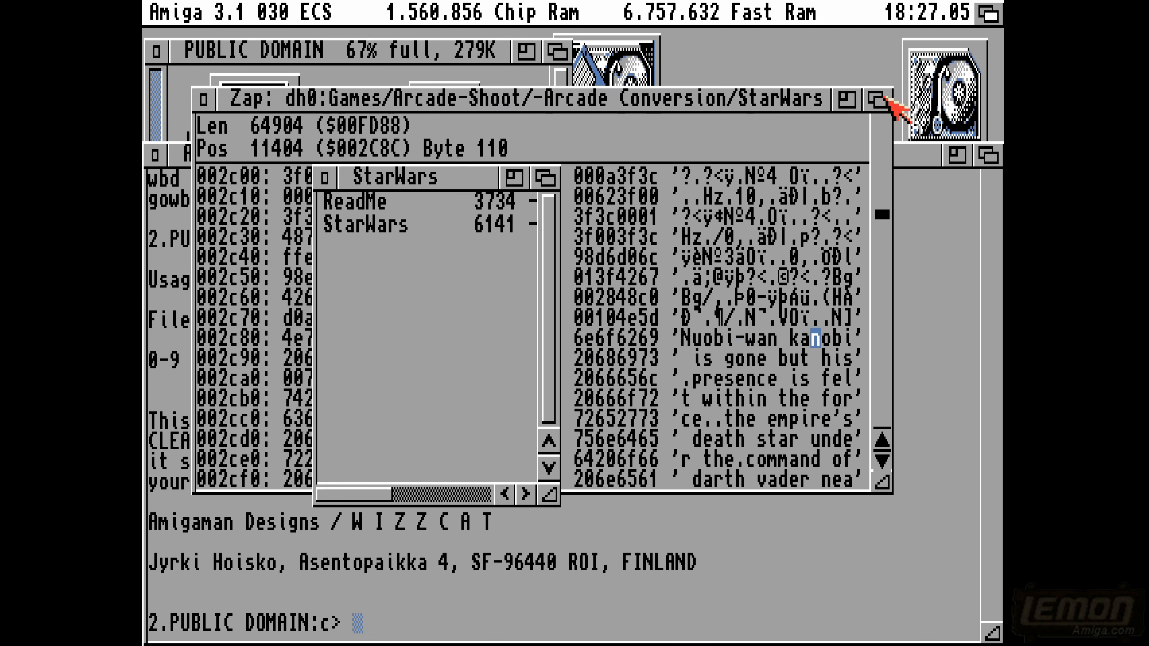
- Change "kanobi" back to "kenobi" in the starwars file's text column, save the file and close Zap
left_click(804, 340)
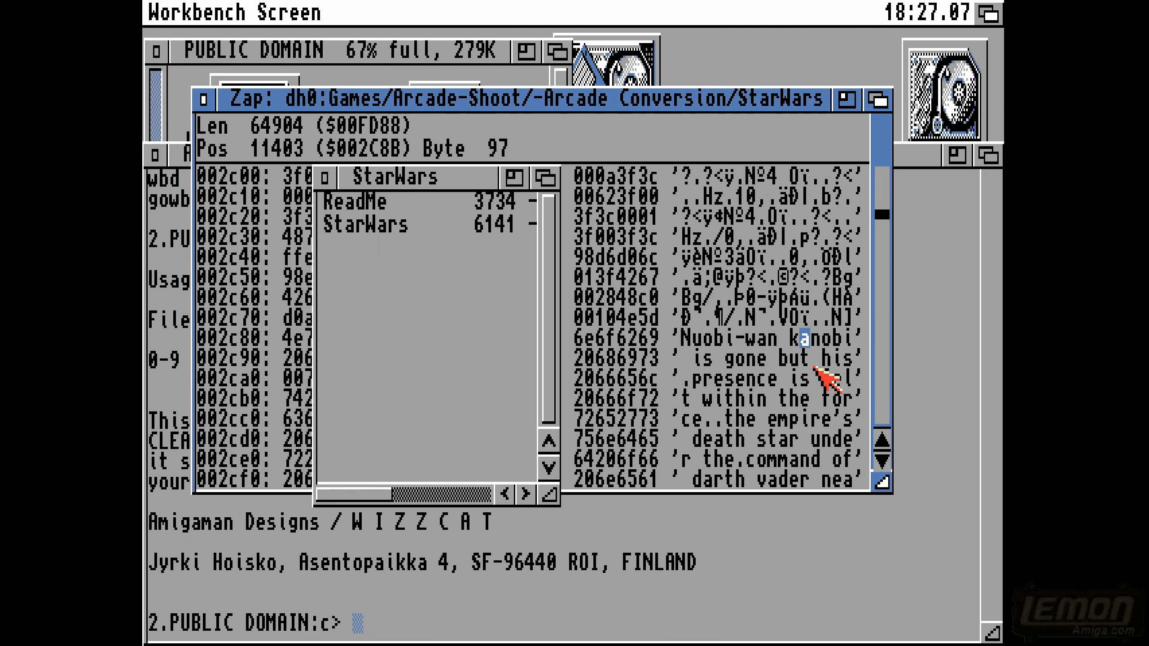
type("e")
right_click(195, 102)
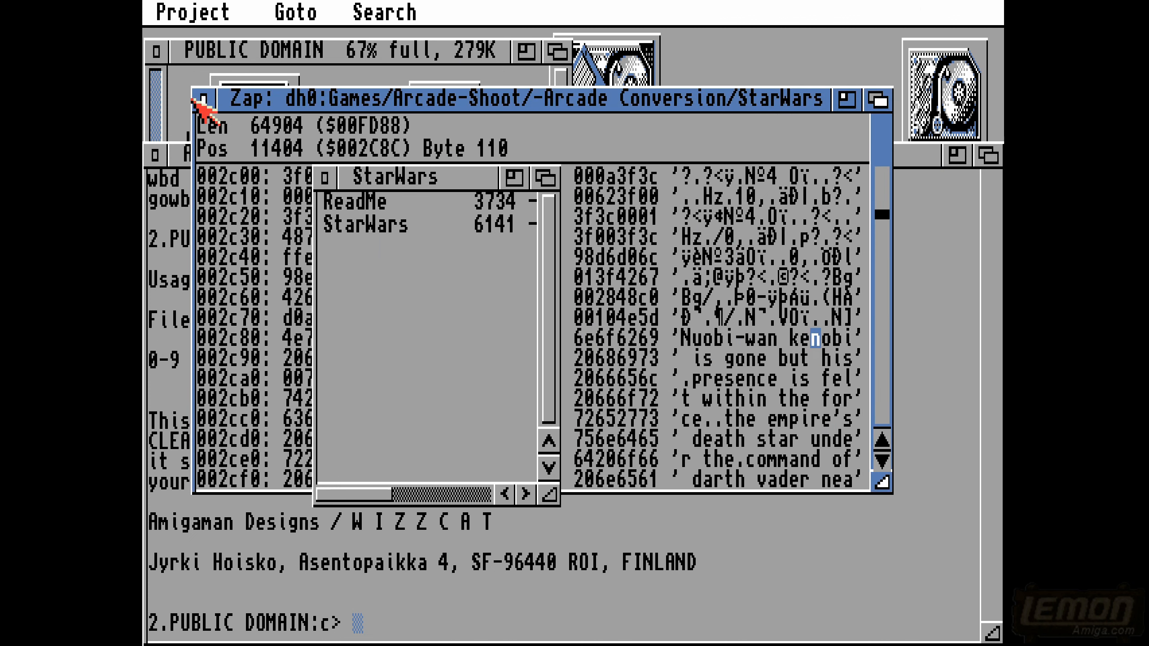
right_click(179, 67)
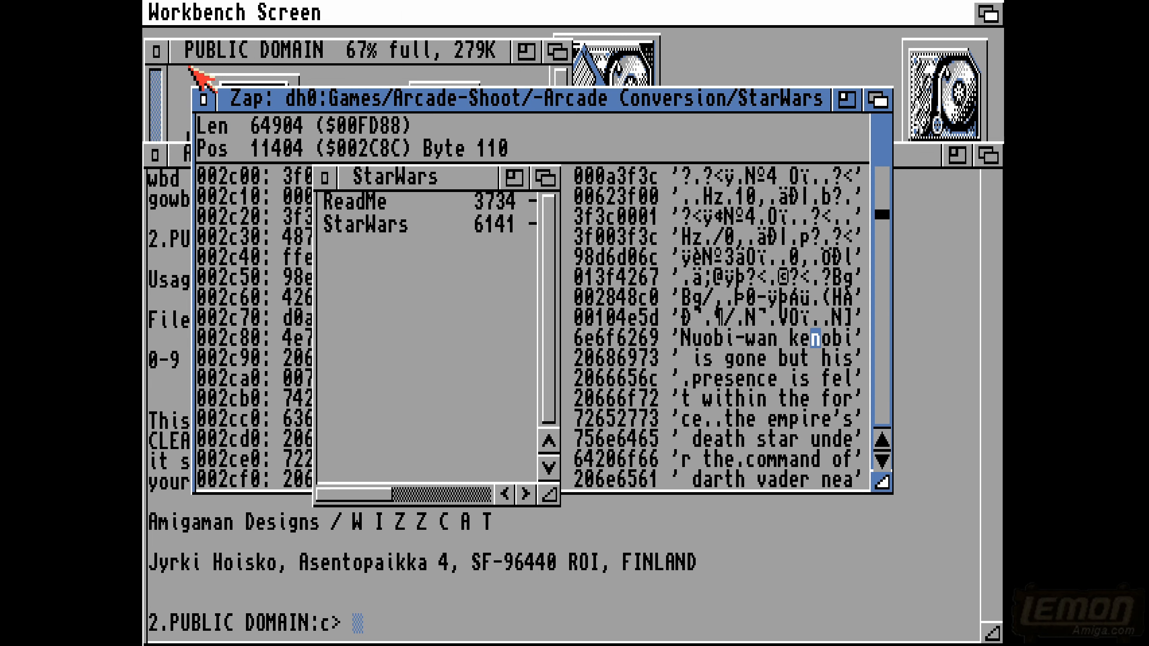
left_click(203, 99)
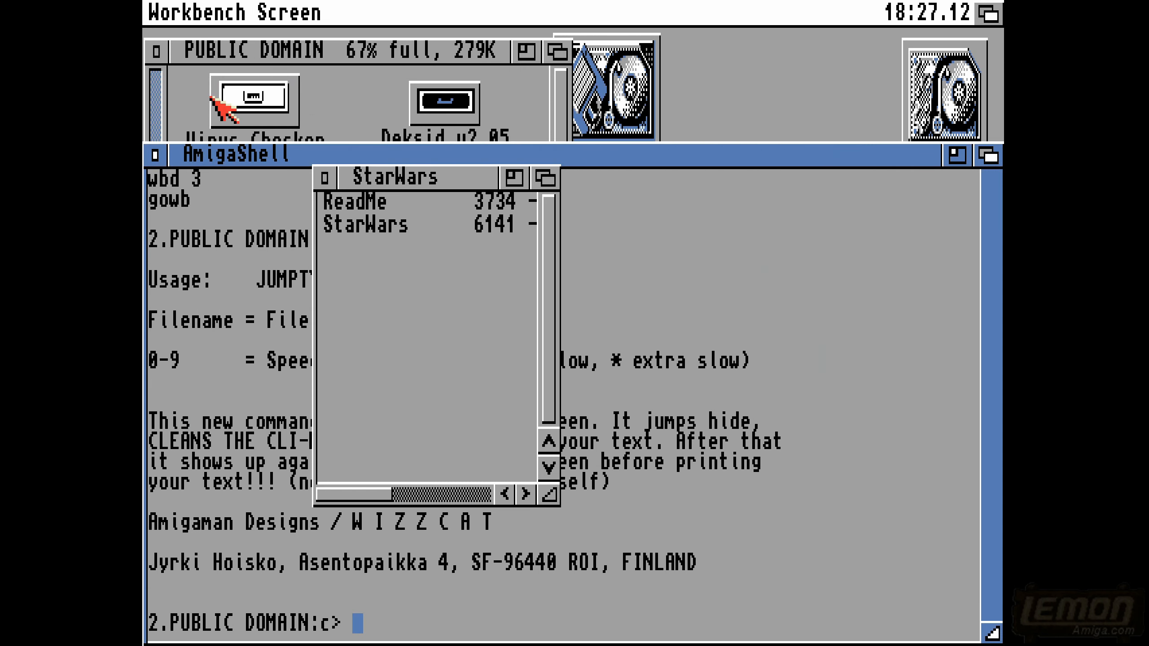
- Switch to Directory Opus, open the shapes drawer and play the oiam file as a sound
left_click(988, 13)
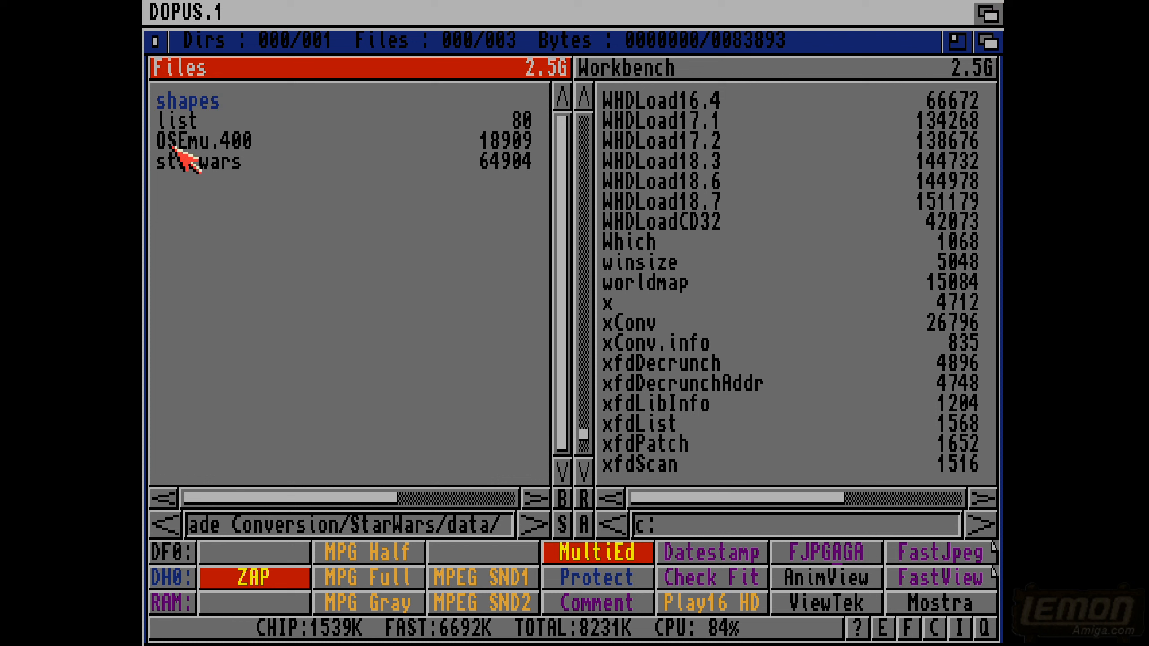
double_click(190, 108)
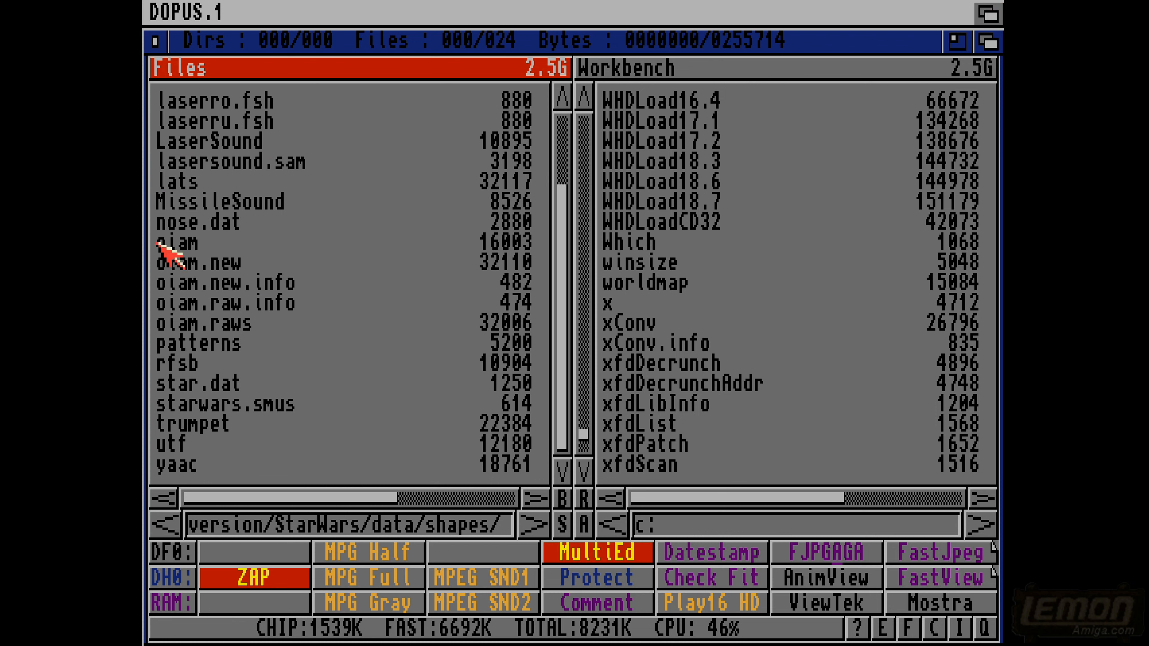
double_click(178, 243)
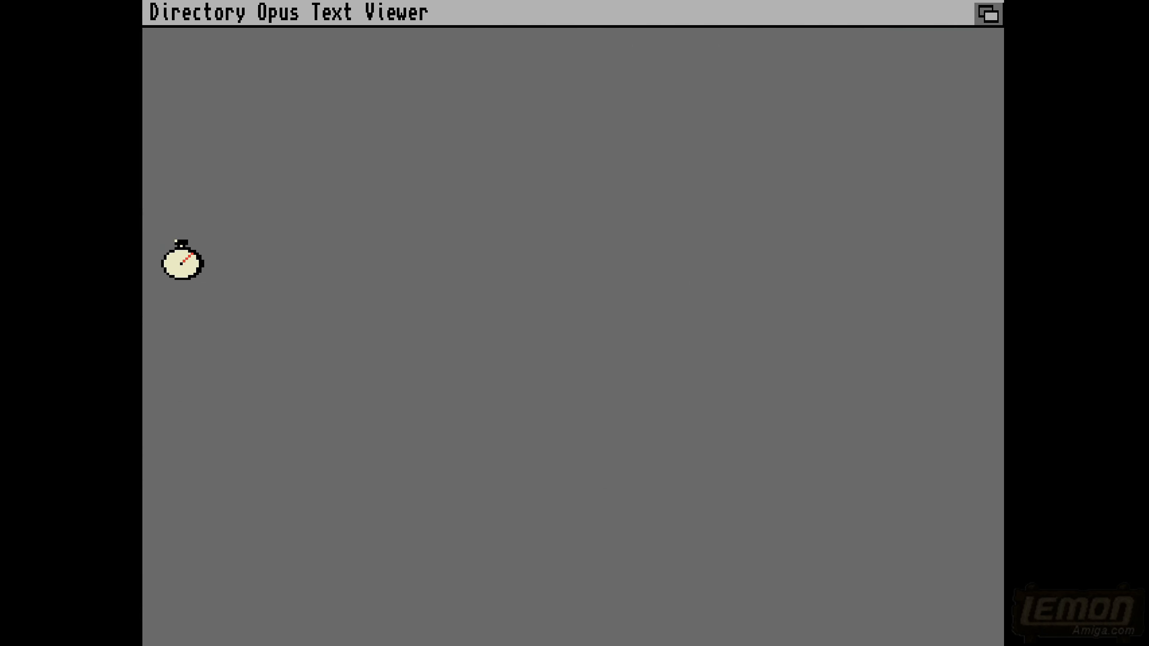
key("Escape")
left_click(178, 241)
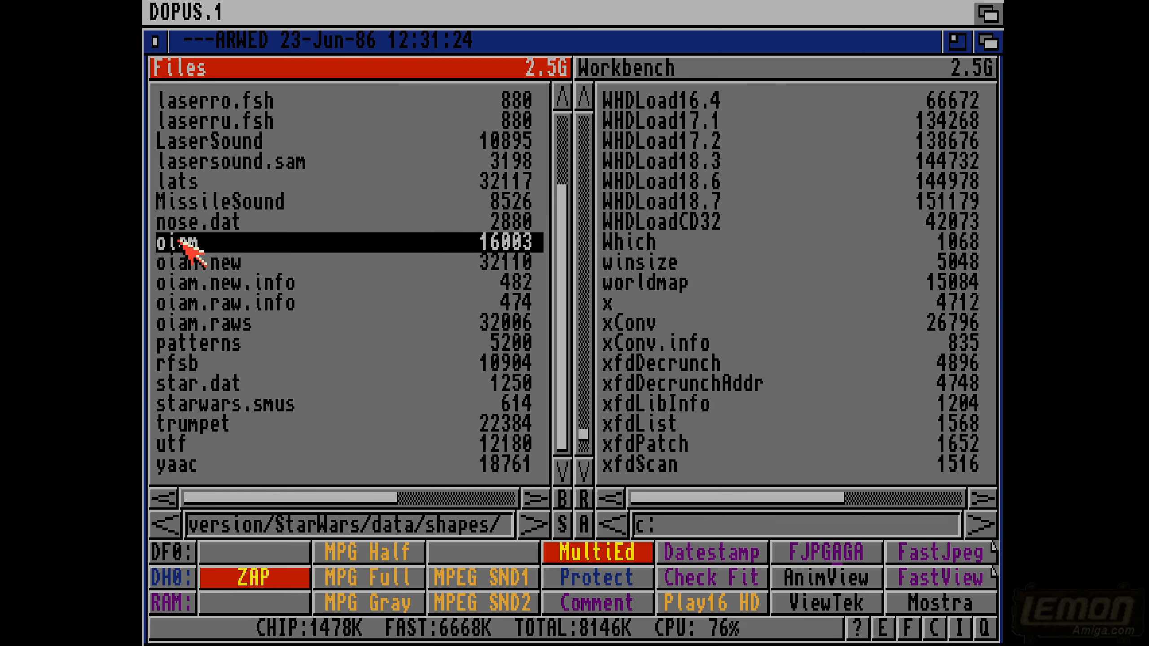
left_click(446, 635)
left_click(576, 599)
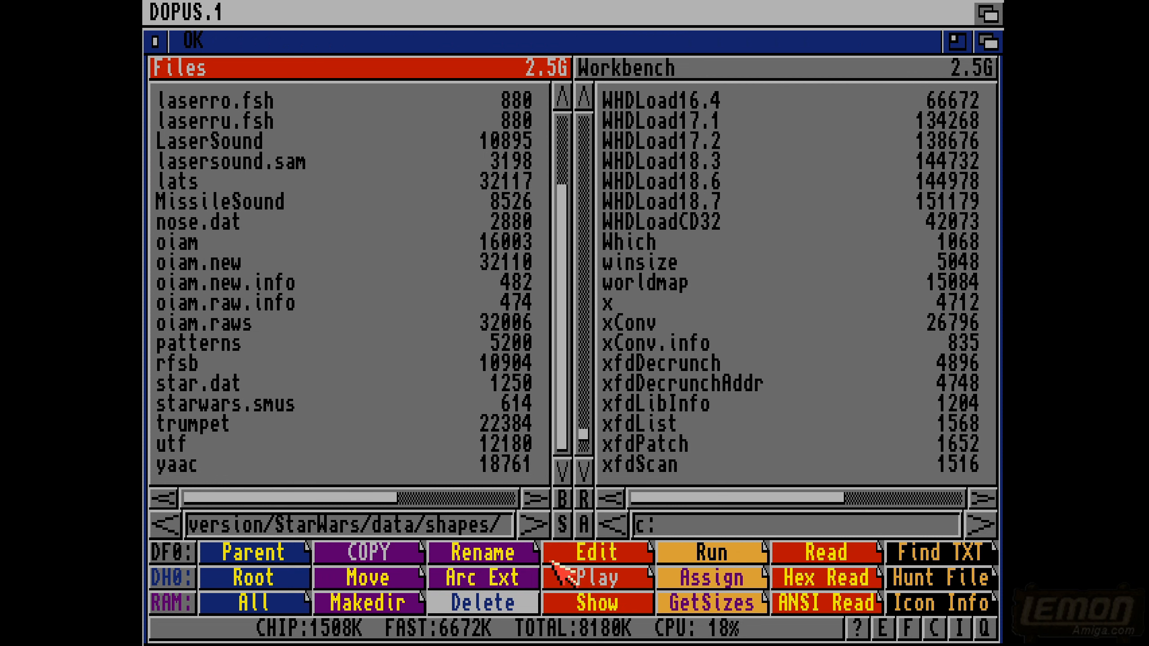
- Play the oiam.new, oiam.raws and trumpet files from the shapes drawer one after another
left_click(219, 249)
left_click(219, 266)
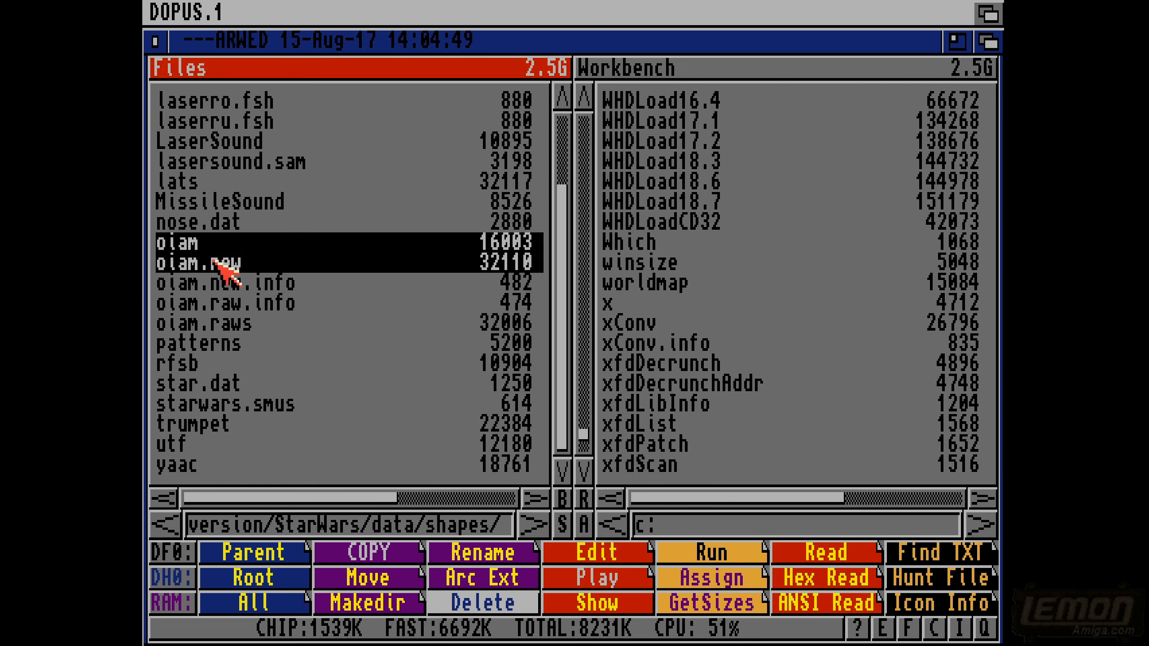
left_click(181, 246)
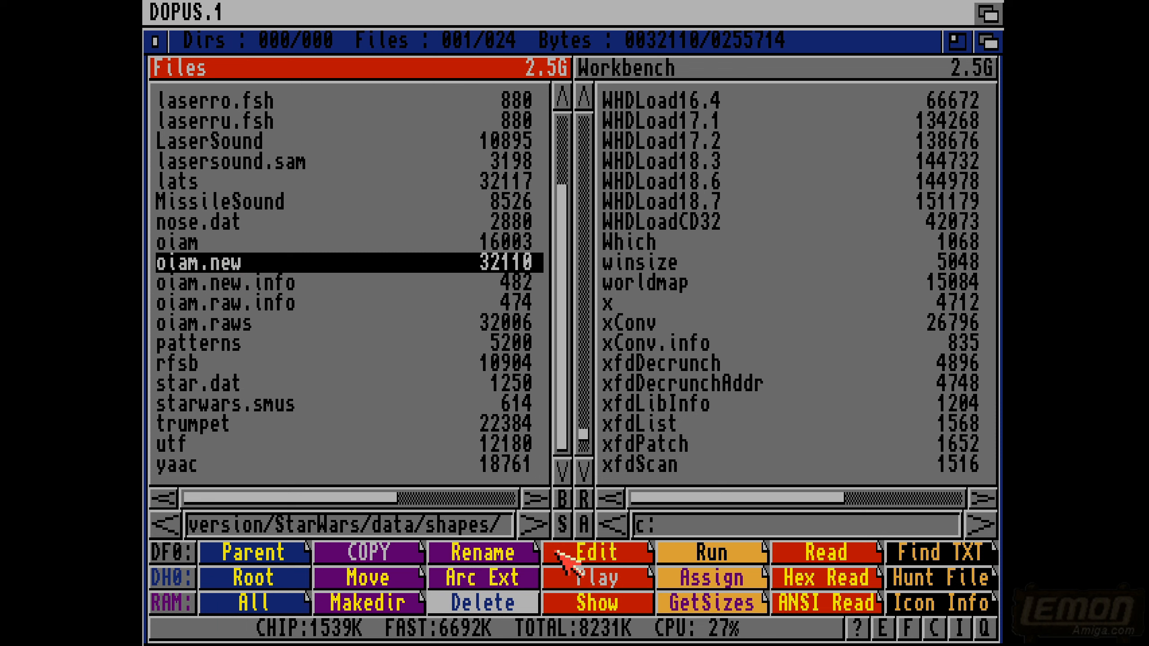
left_click(578, 600)
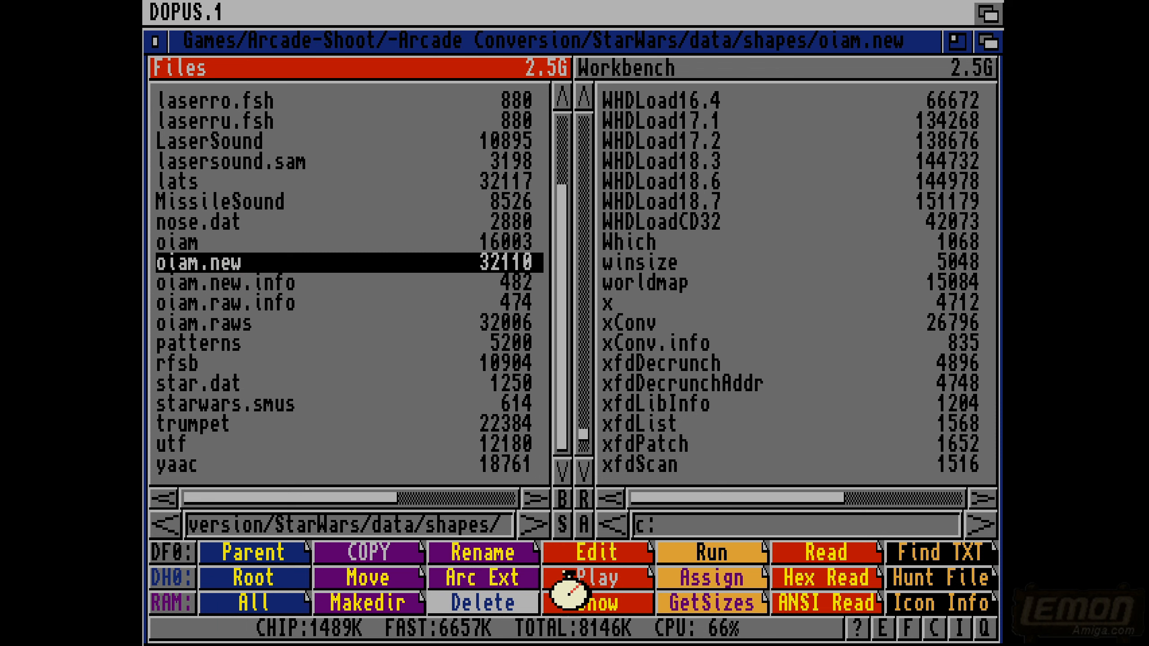
left_click(206, 323)
left_click(576, 600)
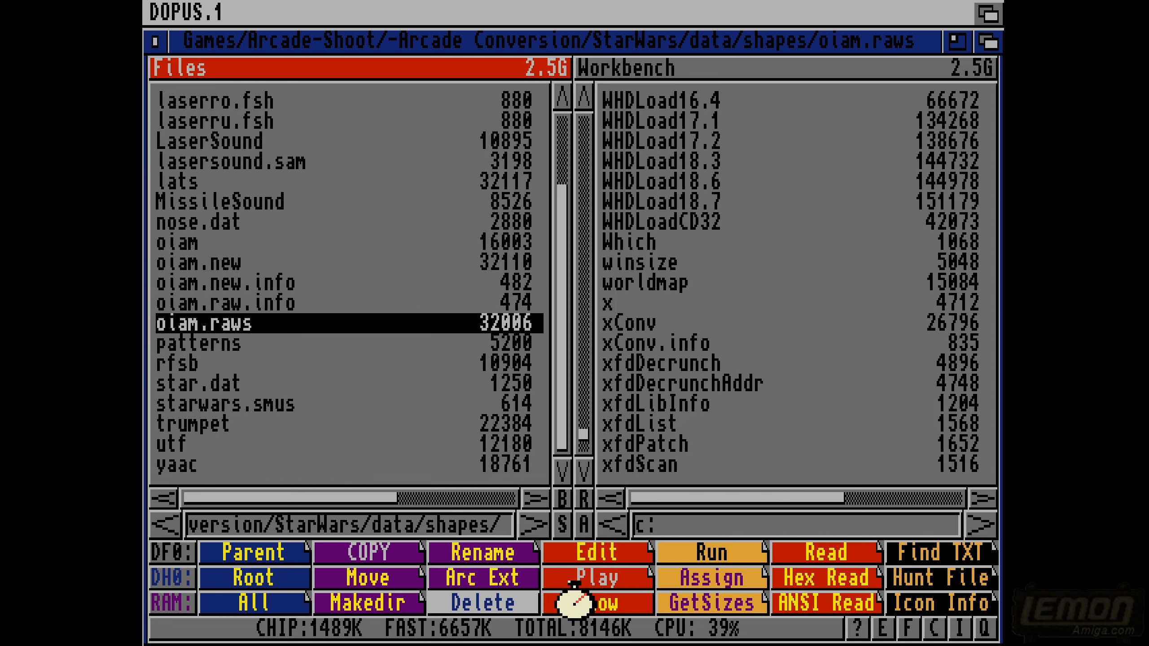
left_click(203, 423)
left_click(570, 601)
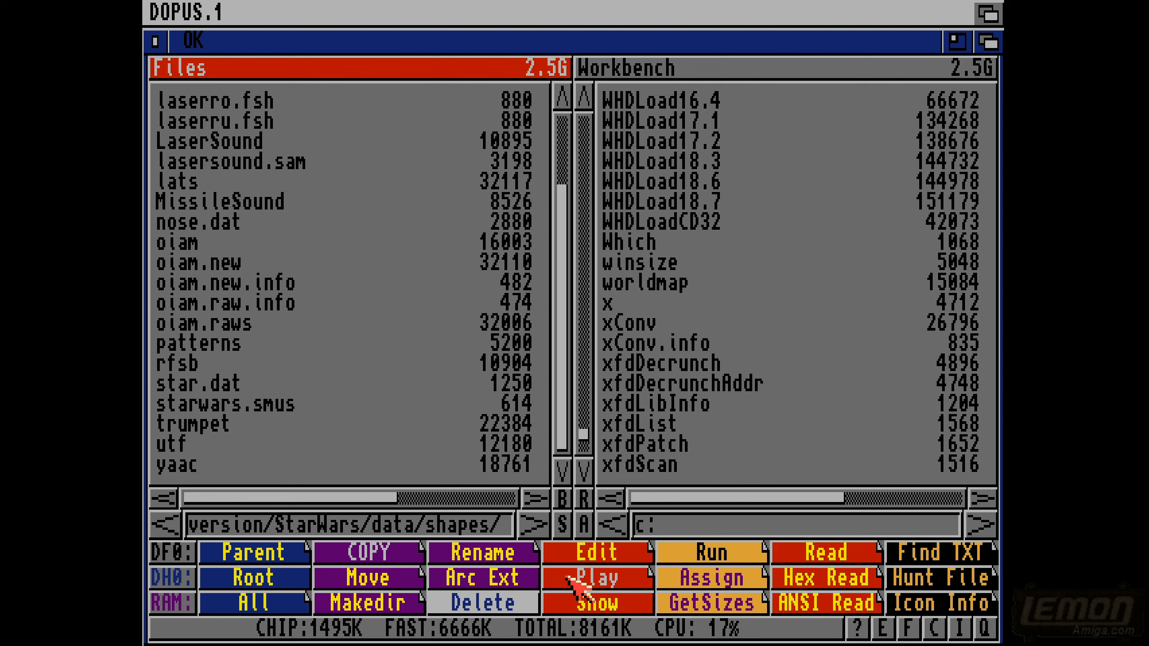
- Play the LaserSound and lasersound.sam files from the shapes drawer
left_click(227, 145)
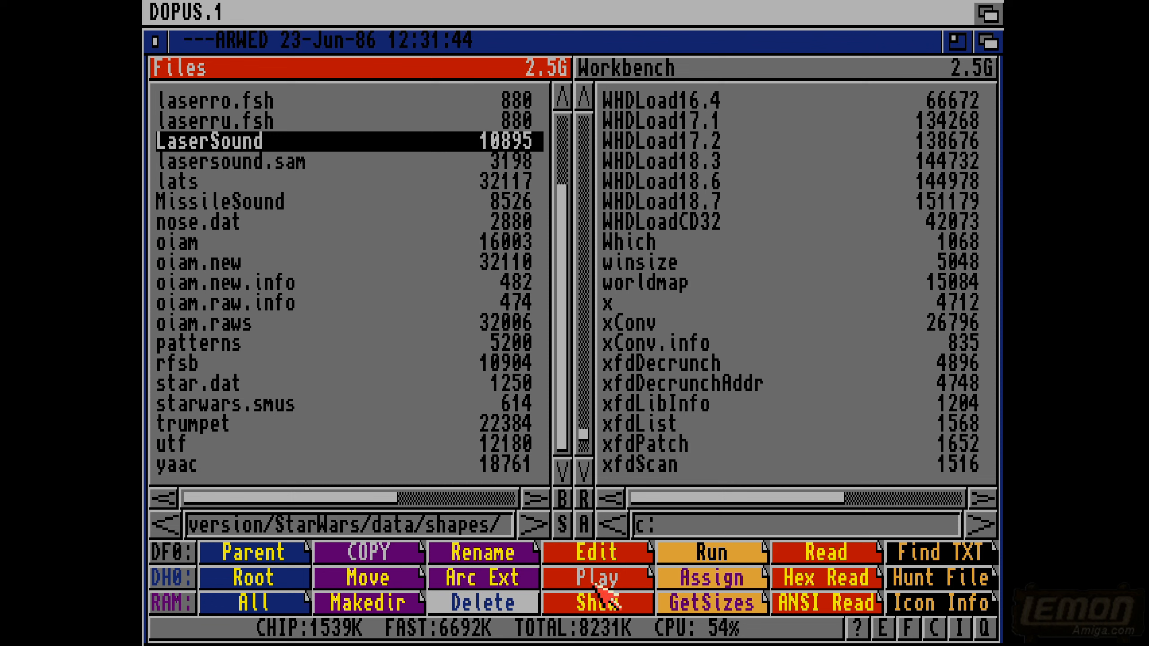
left_click(599, 601)
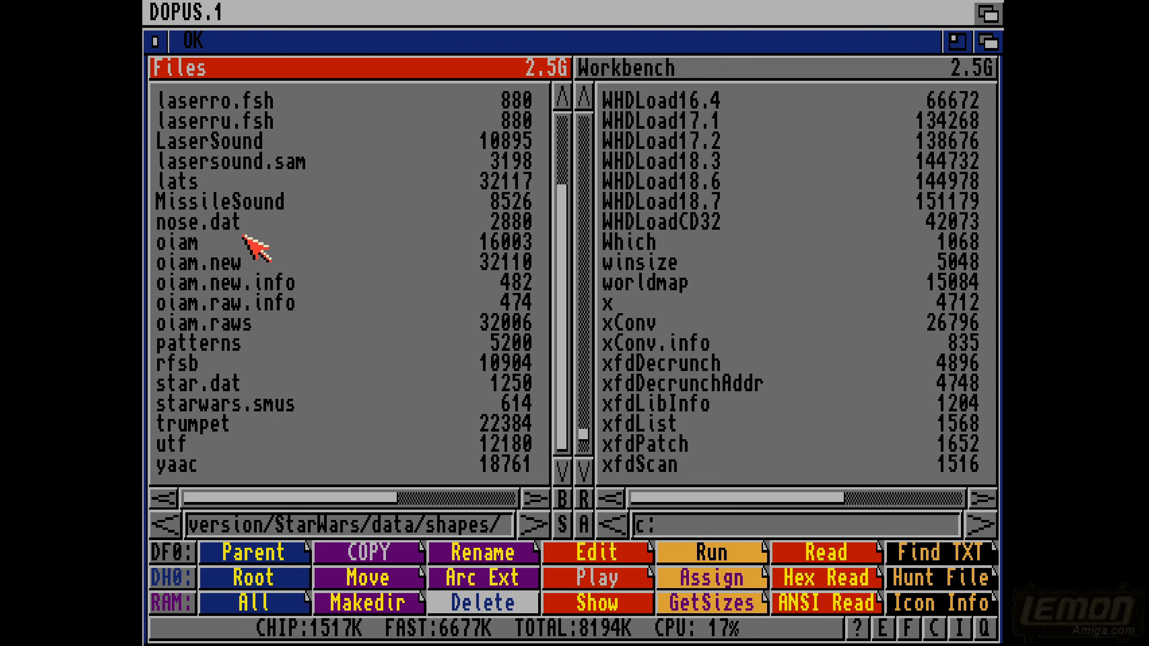
left_click(248, 164)
left_click(556, 599)
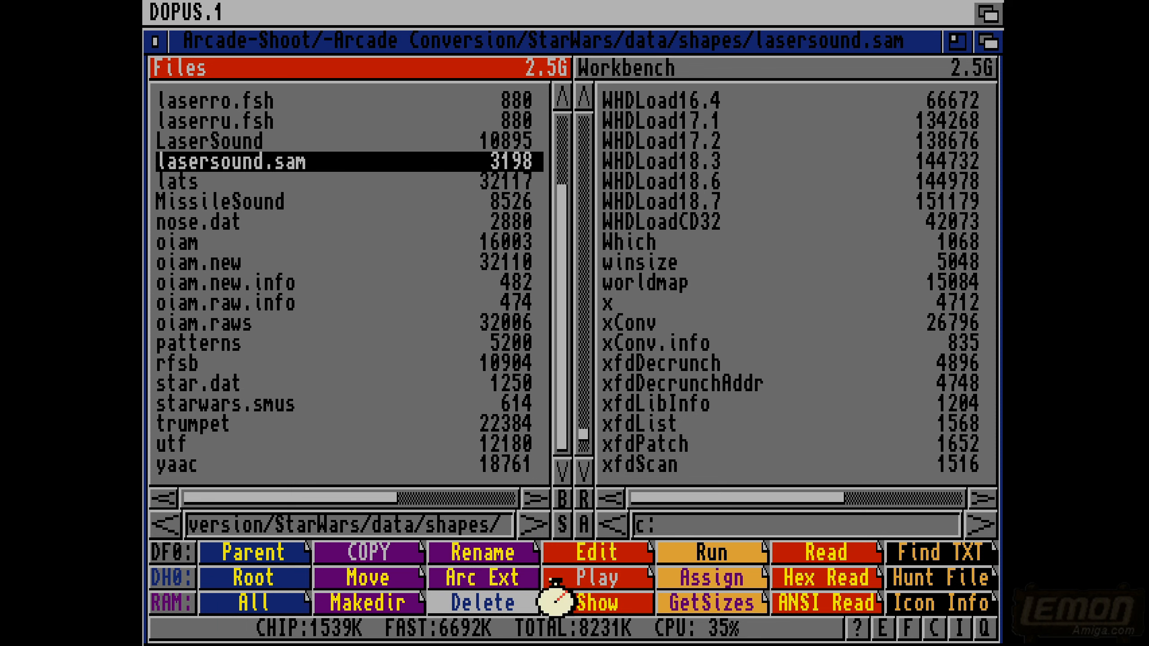
- Play the HitSound, ExhaustSound and DeathStarSound files from the shapes drawer
left_click(560, 133)
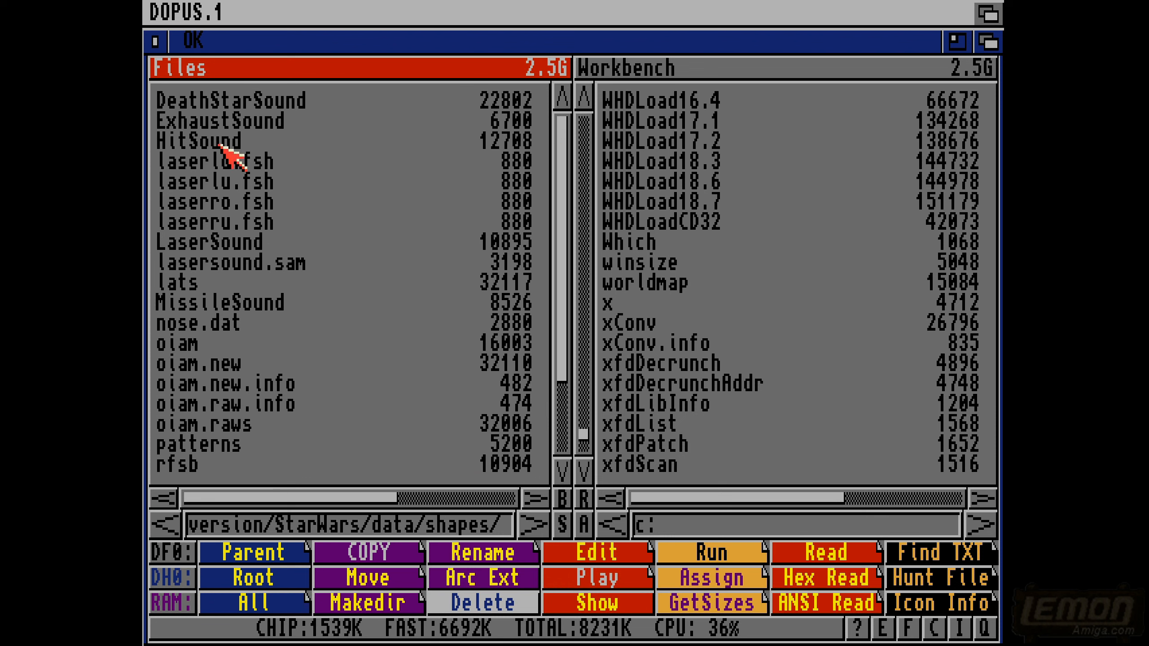
left_click(199, 143)
left_click(575, 578)
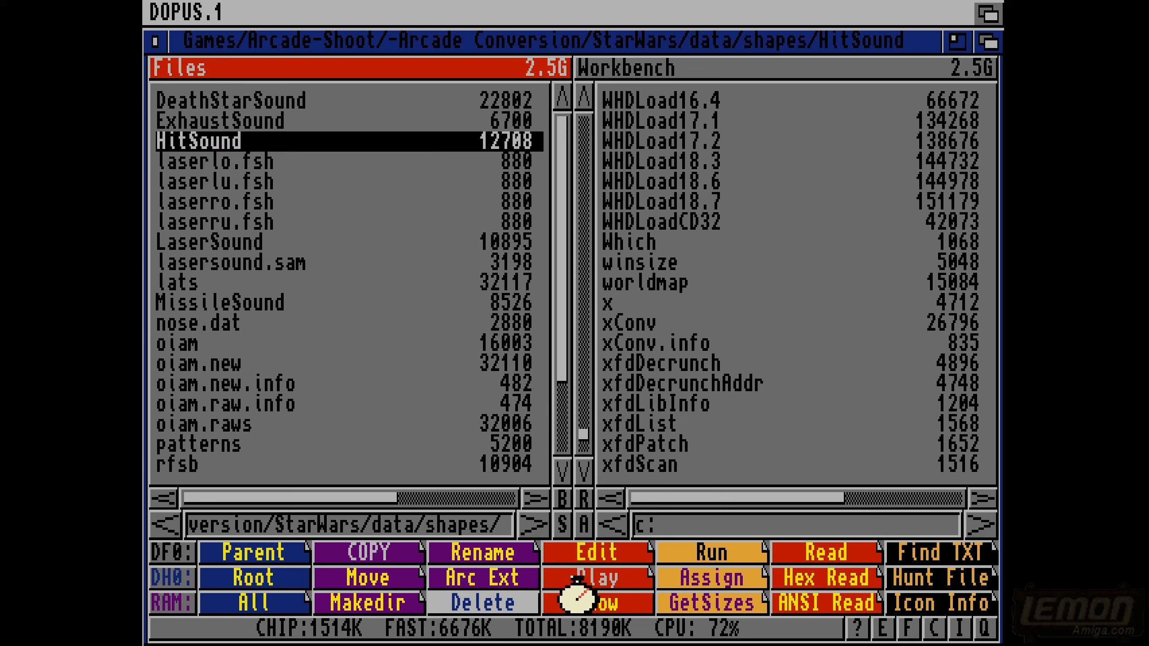
left_click(227, 123)
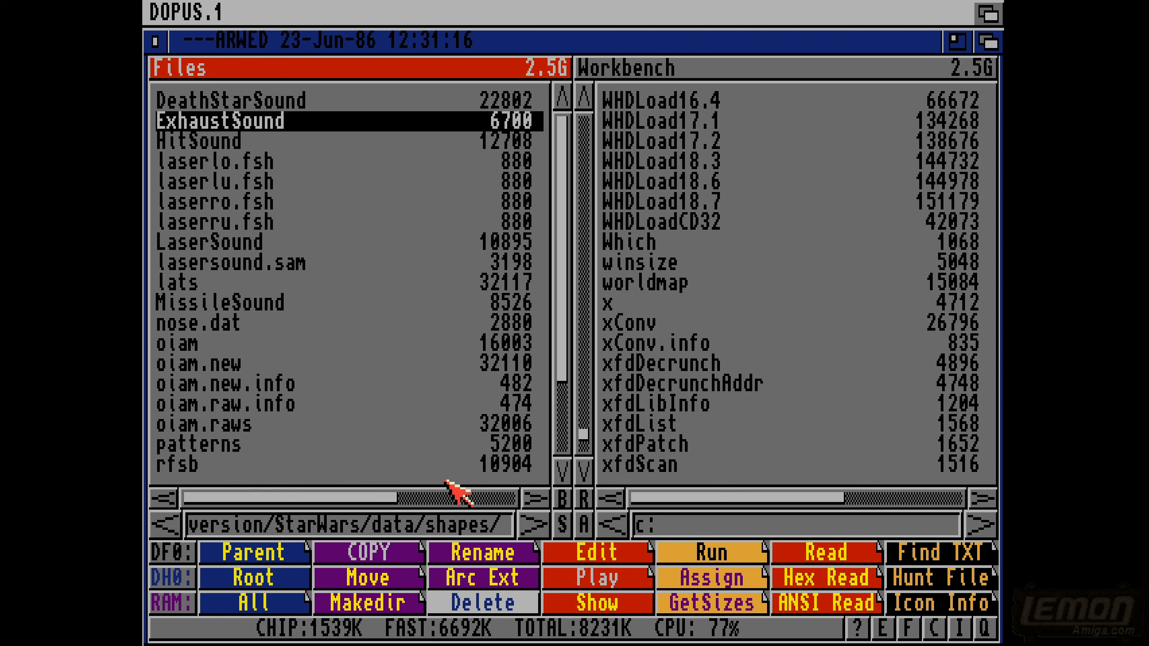
left_click(557, 584)
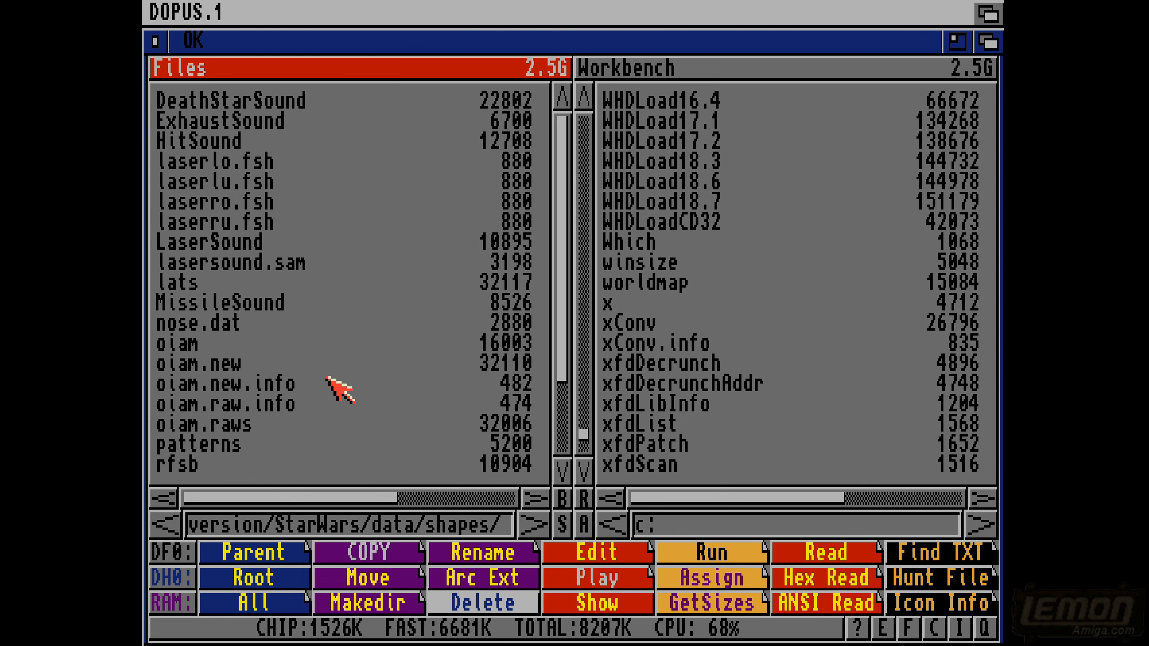
left_click(241, 99)
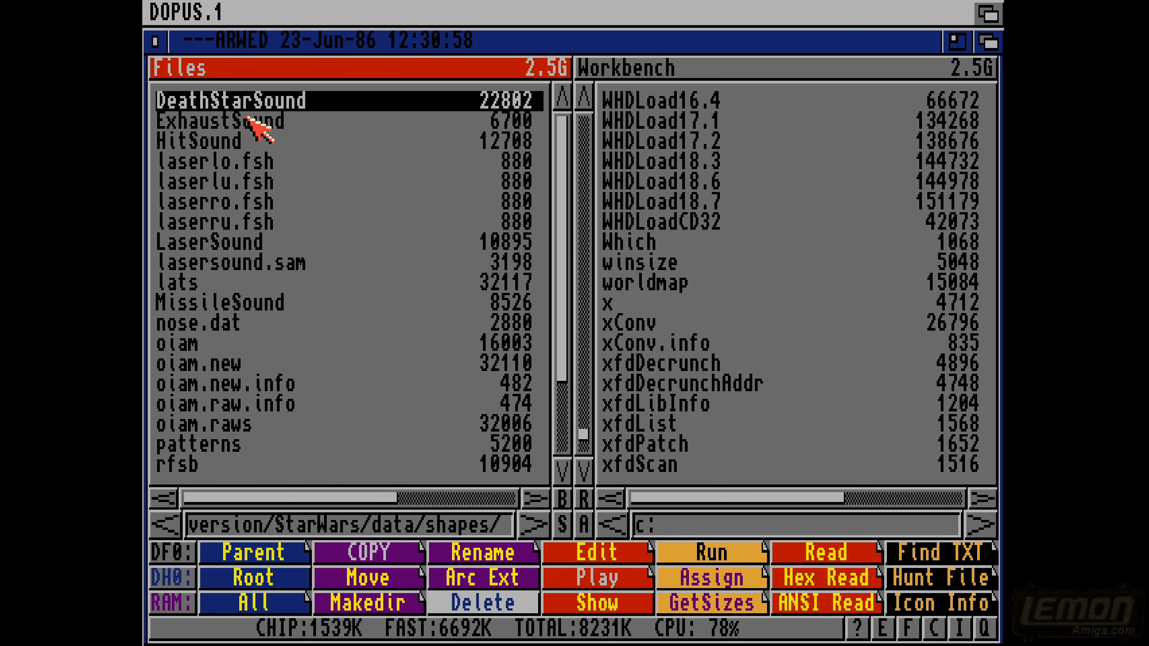
left_click(588, 582)
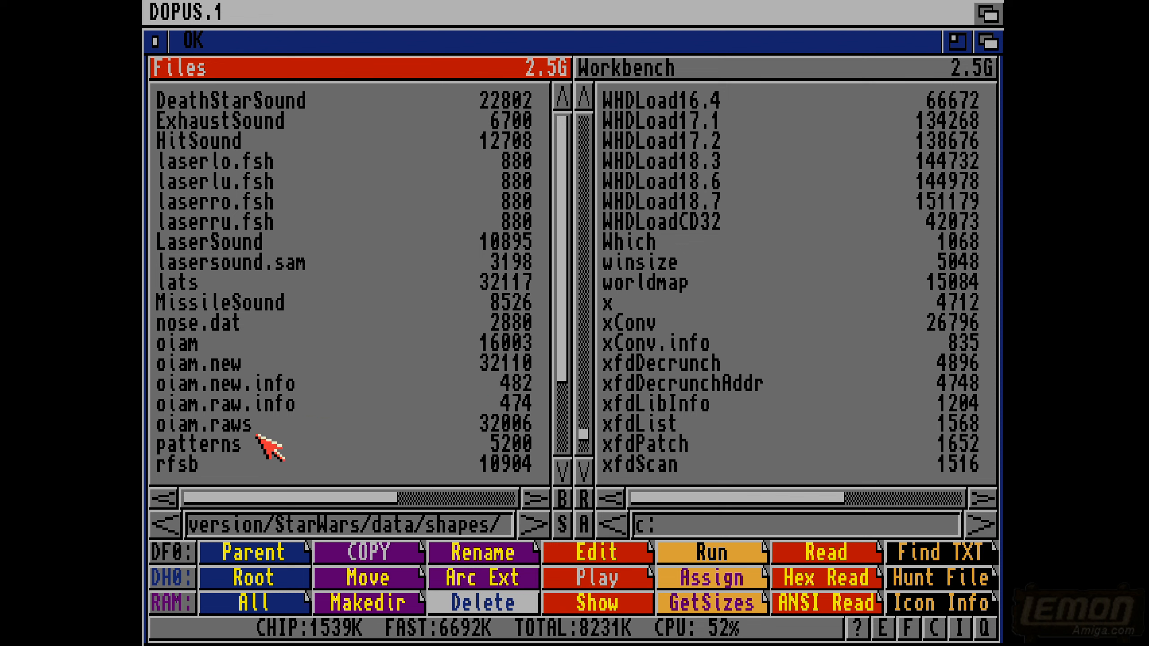
- Read the patterns file in the text viewer, close it, and go up two levels to the StarWars drawer
left_click(209, 441)
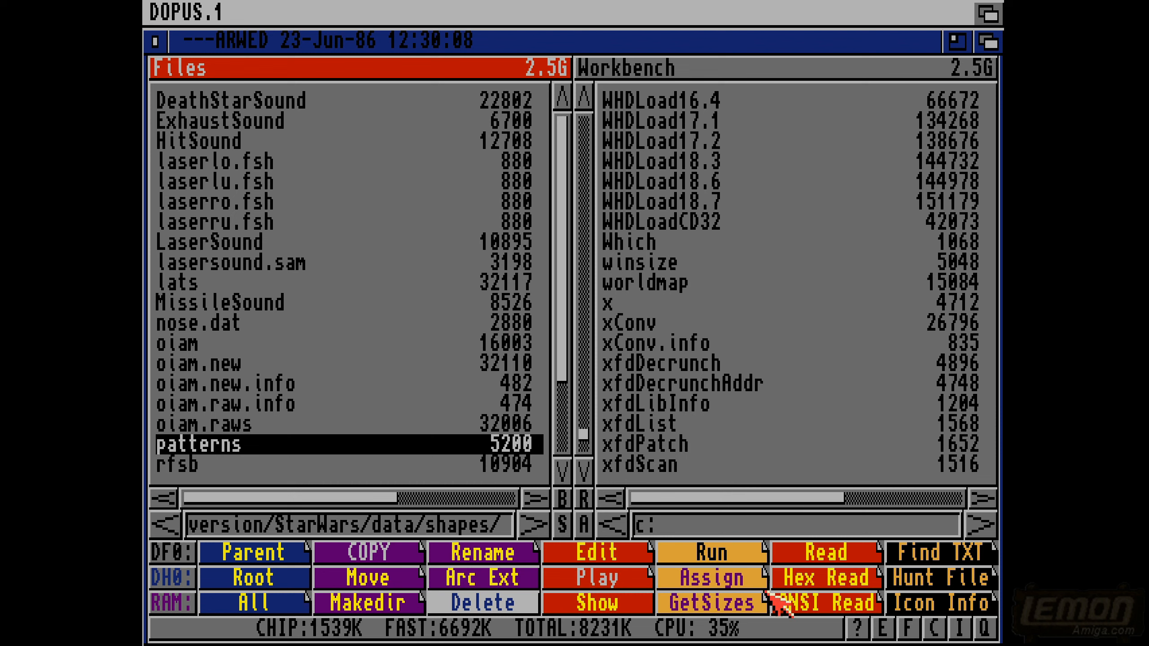
left_click(839, 600)
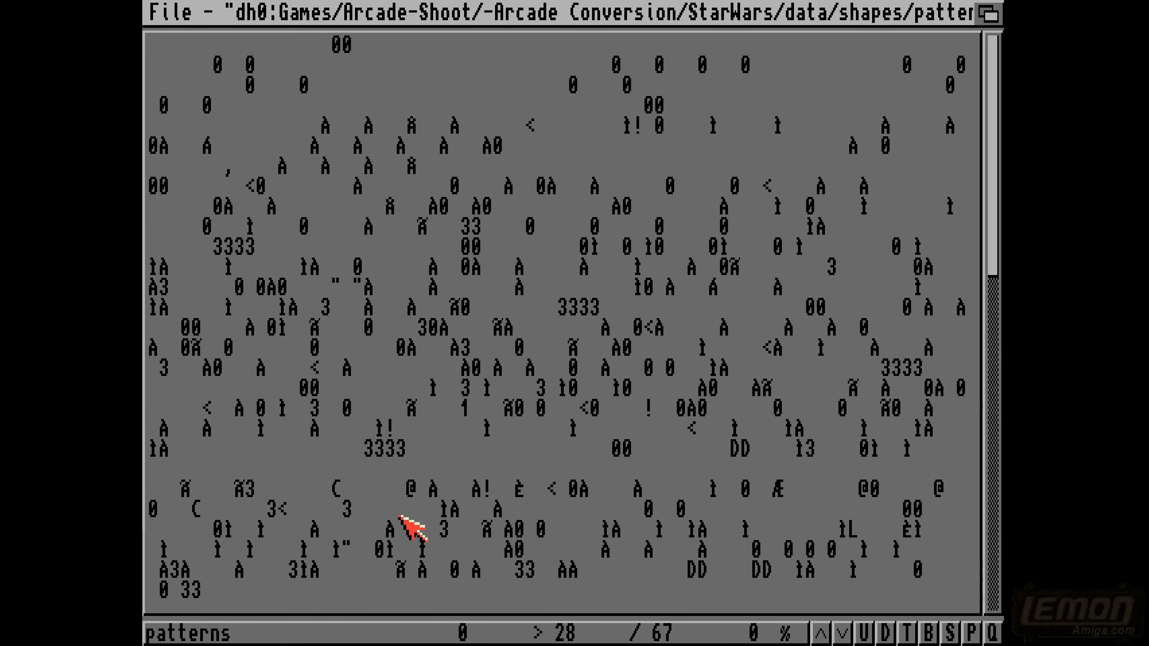
left_click_drag(989, 260, 965, 324)
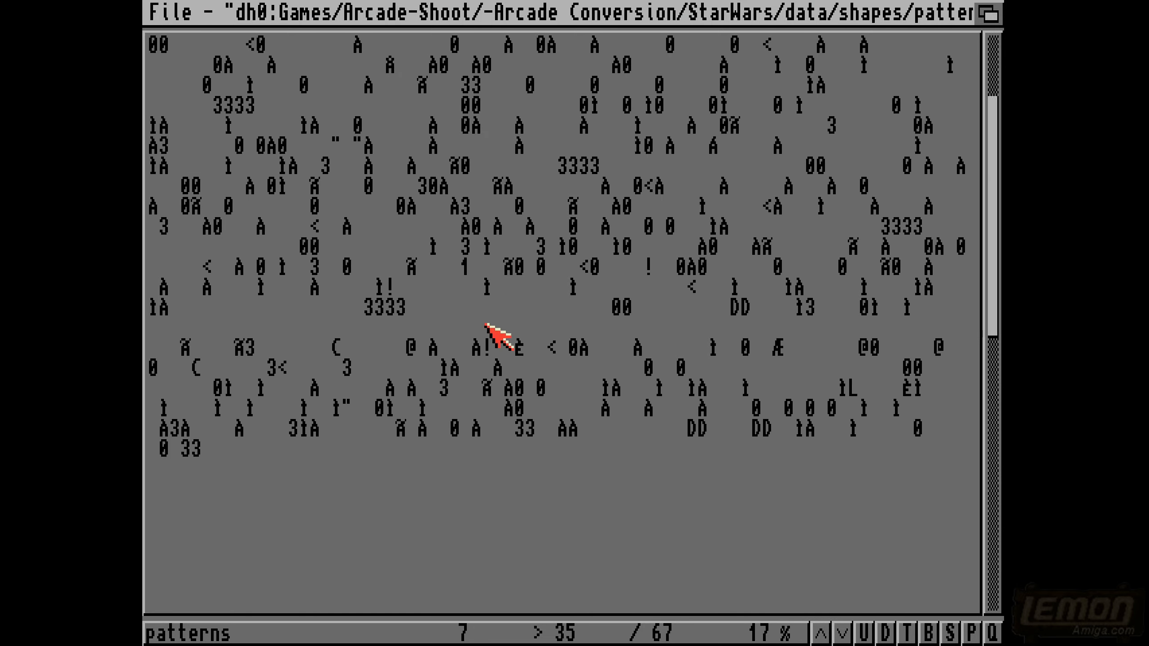
key("Escape")
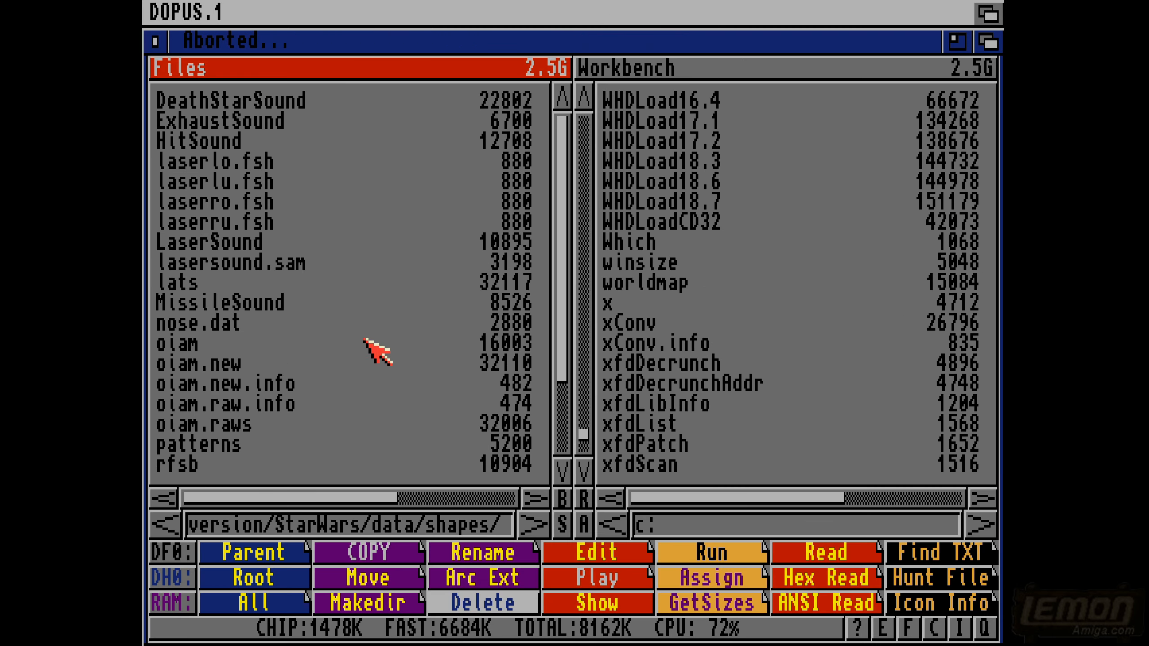
left_click(146, 463)
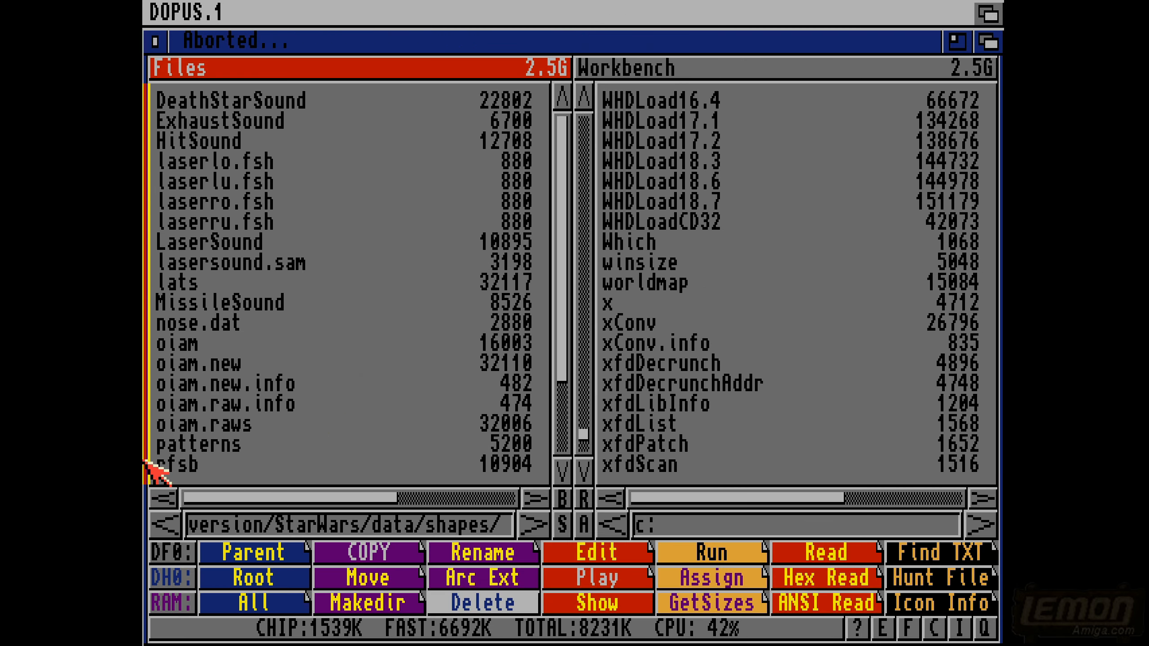
left_click(145, 357)
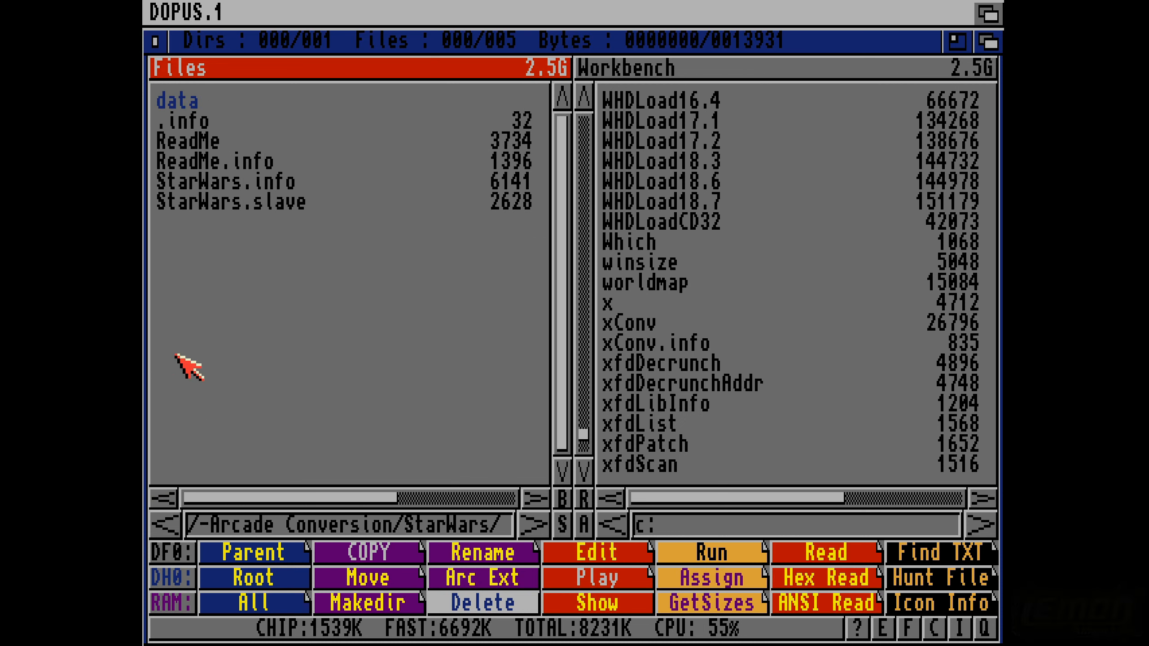